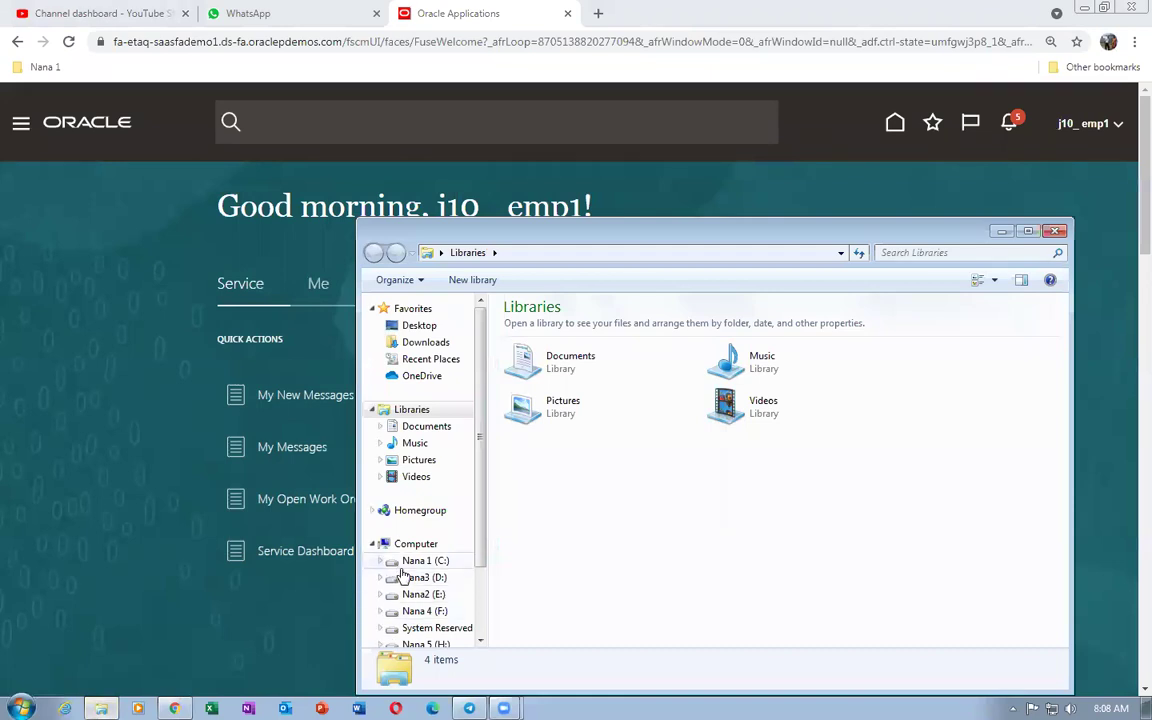
- Open the P_to_P_Process workbook from the 22\Fusion_Procurement_Documentation folder on the Main (J:) drive
{"action": "scroll", "coordinate": [487, 601], "scroll_direction": "down", "scroll_amount": 2}
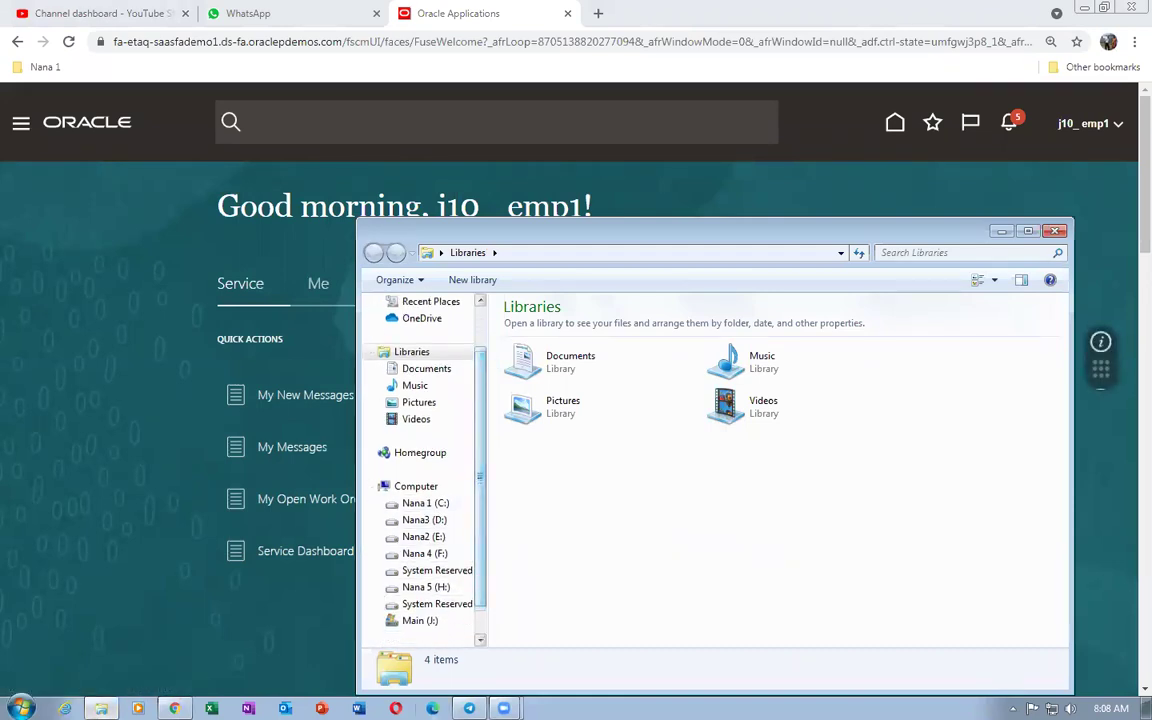
{"action": "left_click", "coordinate": [418, 620]}
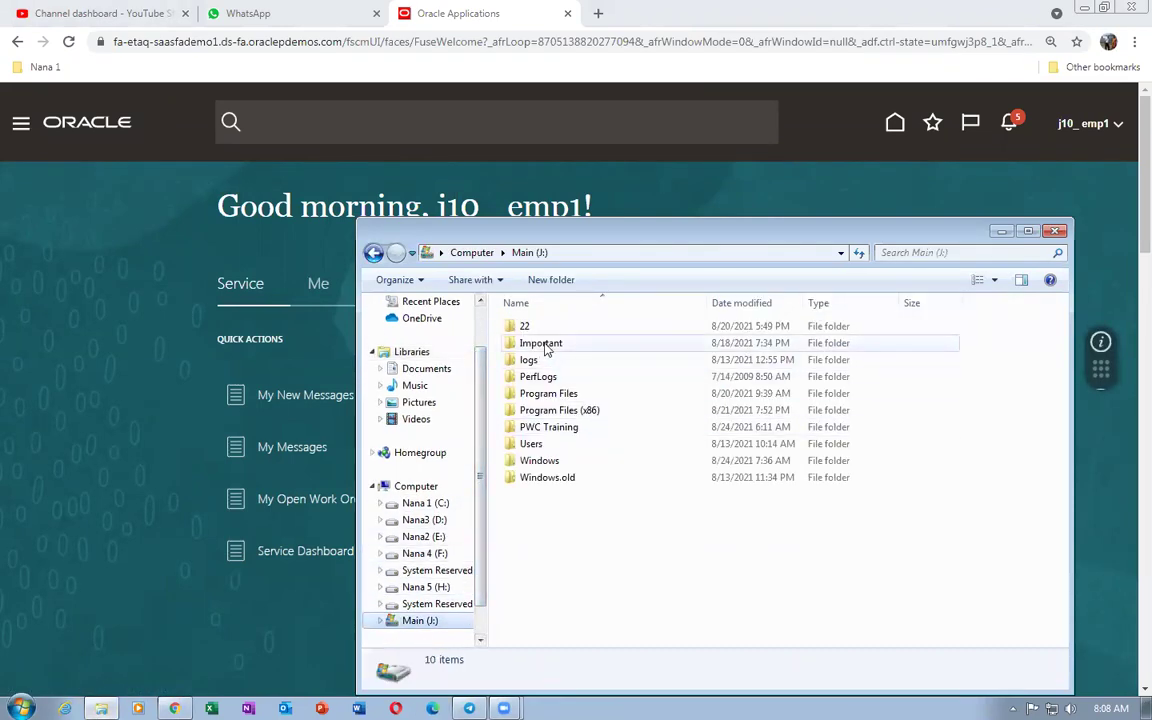
{"action": "double_click", "coordinate": [530, 326]}
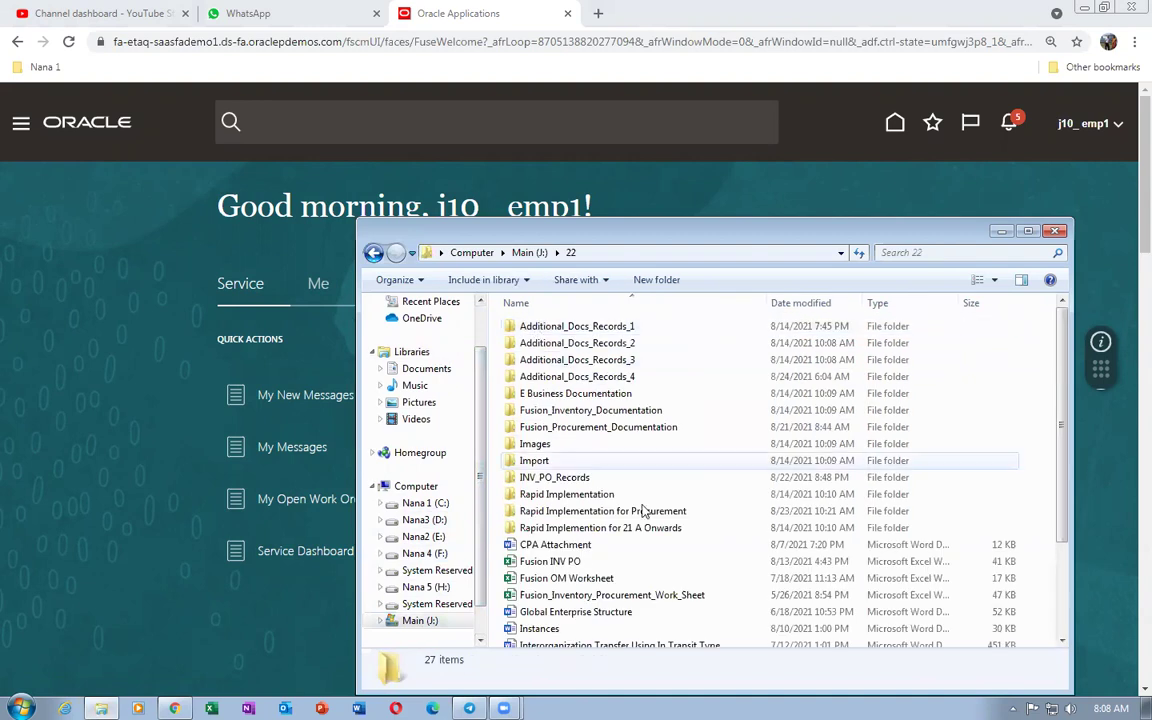
{"action": "left_click", "coordinate": [638, 432]}
{"action": "double_click", "coordinate": [638, 432]}
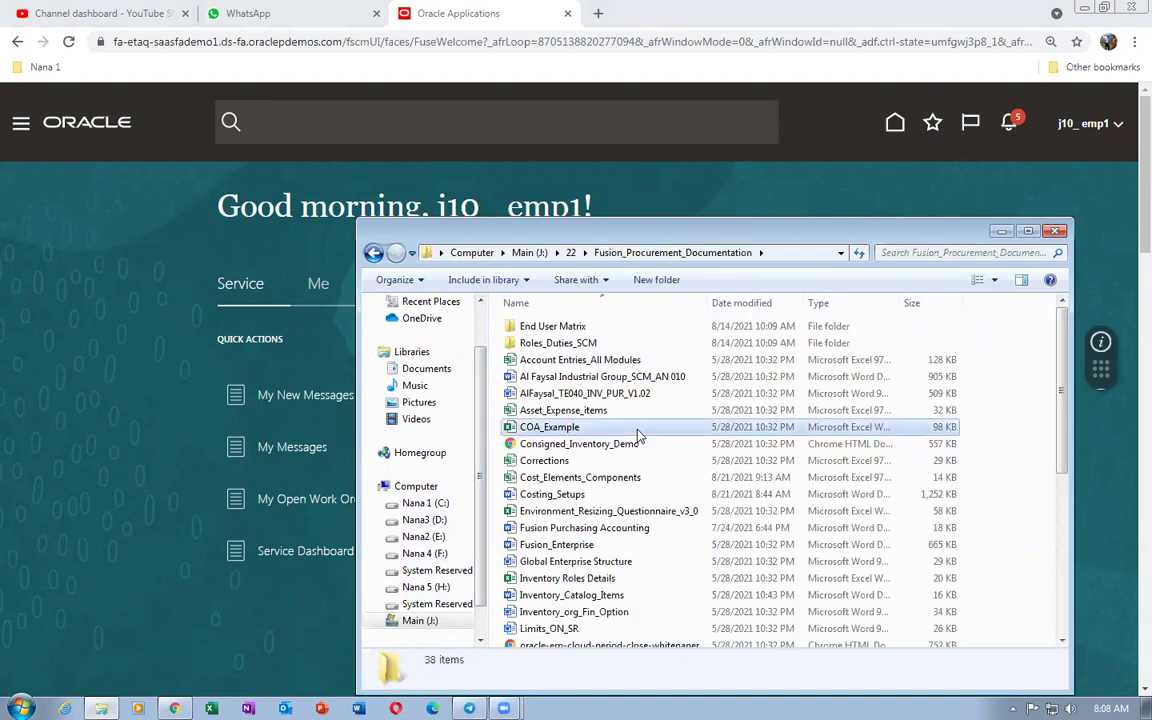
{"action": "key", "text": "p"}
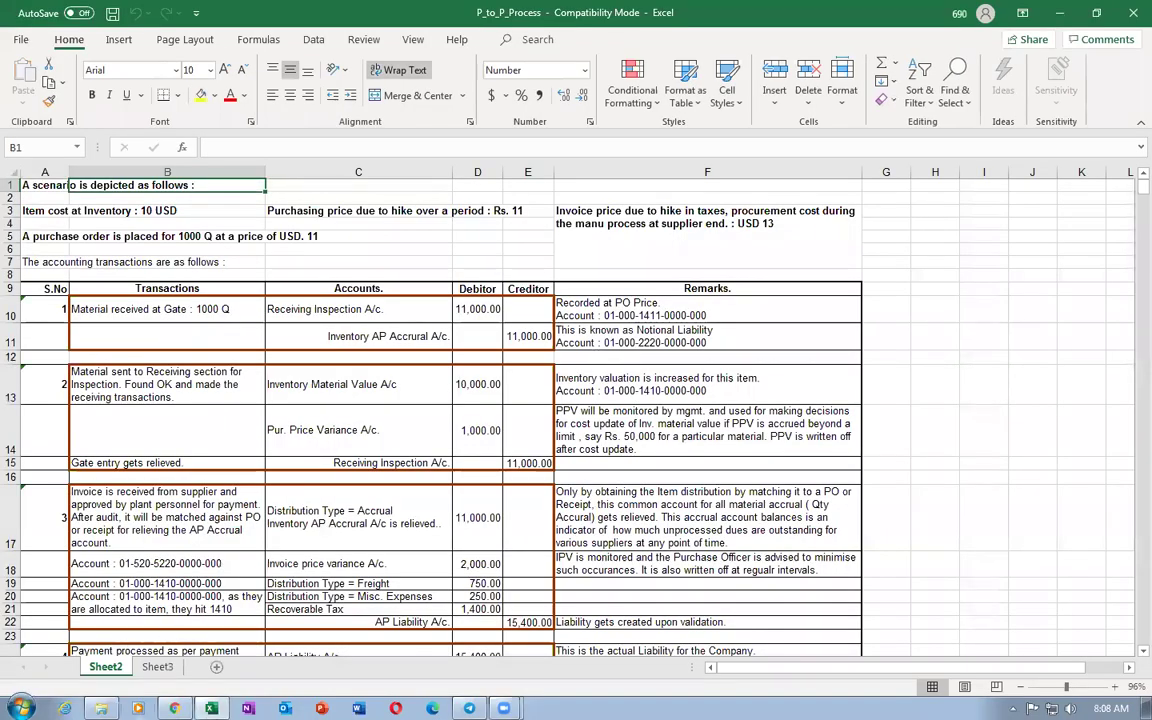
- Examine the scenario assumptions on Sheet2, comparing the item cost at inventory with the purchasing price
{"action": "left_click", "coordinate": [153, 432]}
{"action": "left_click", "coordinate": [154, 390]}
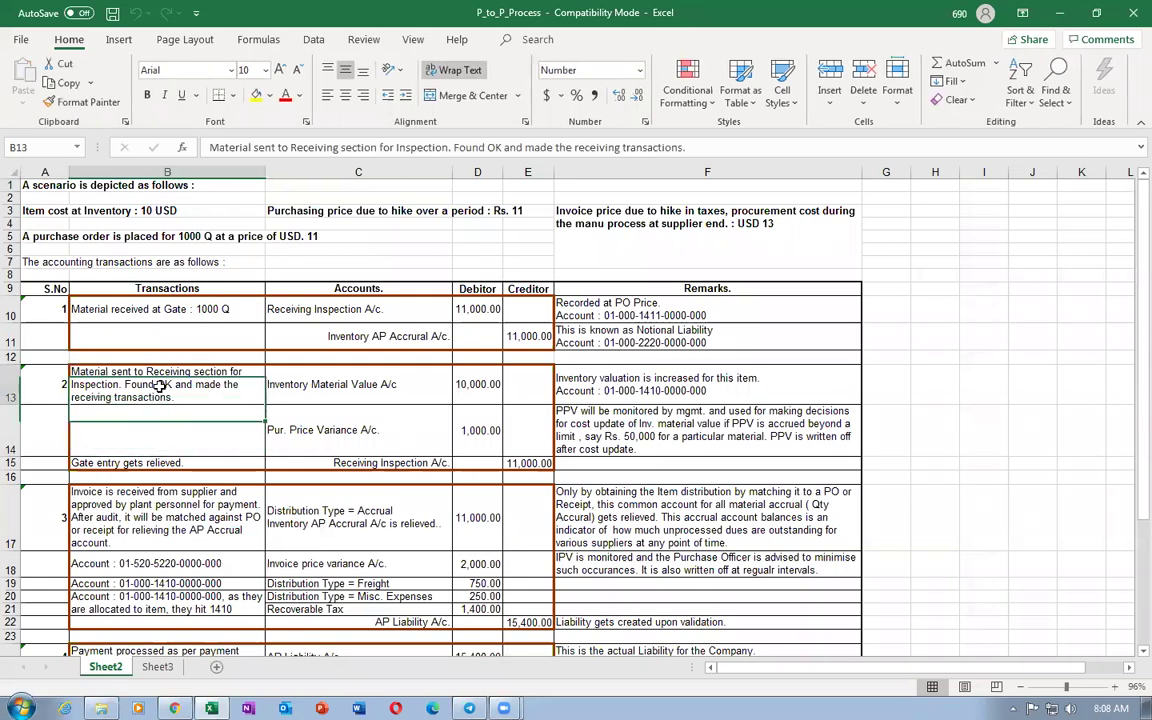
{"action": "left_click", "coordinate": [30, 211]}
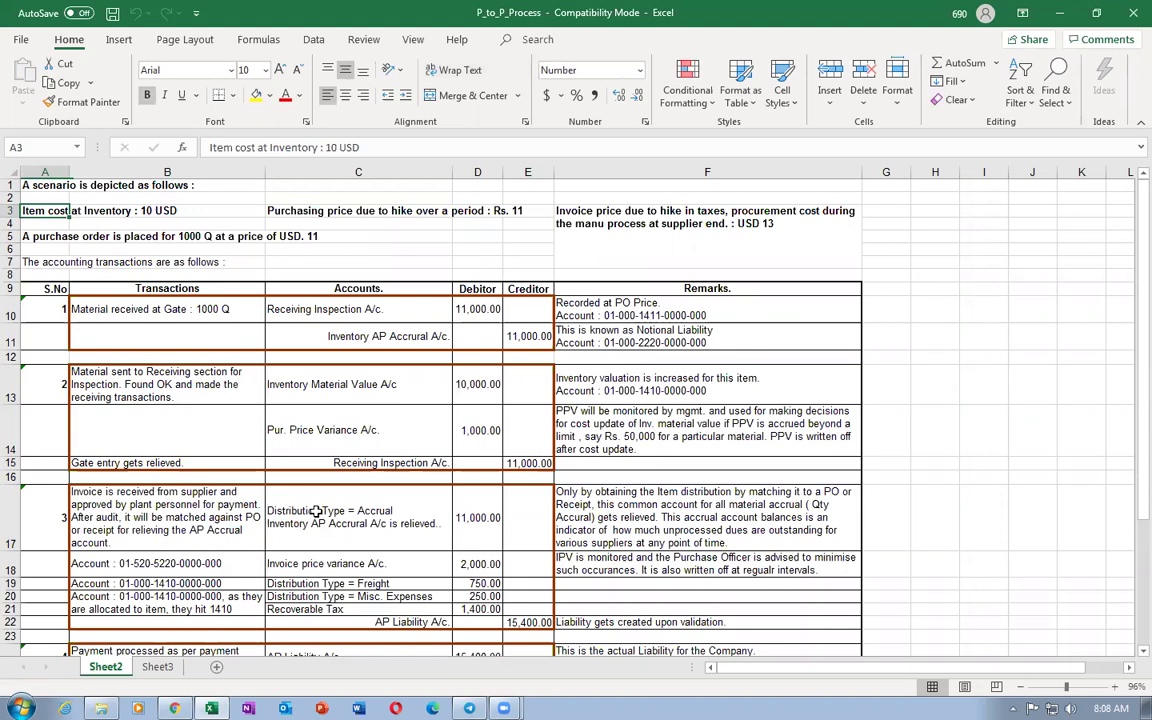
{"action": "left_click", "coordinate": [271, 213]}
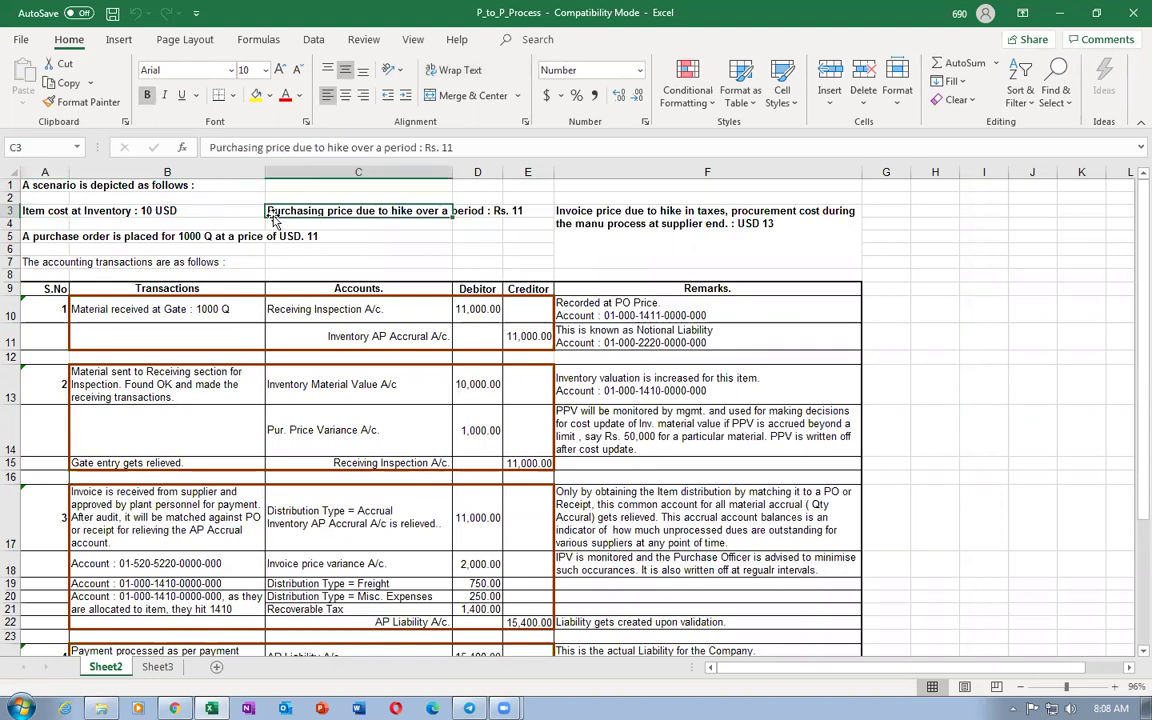
{"action": "left_click", "coordinate": [25, 211]}
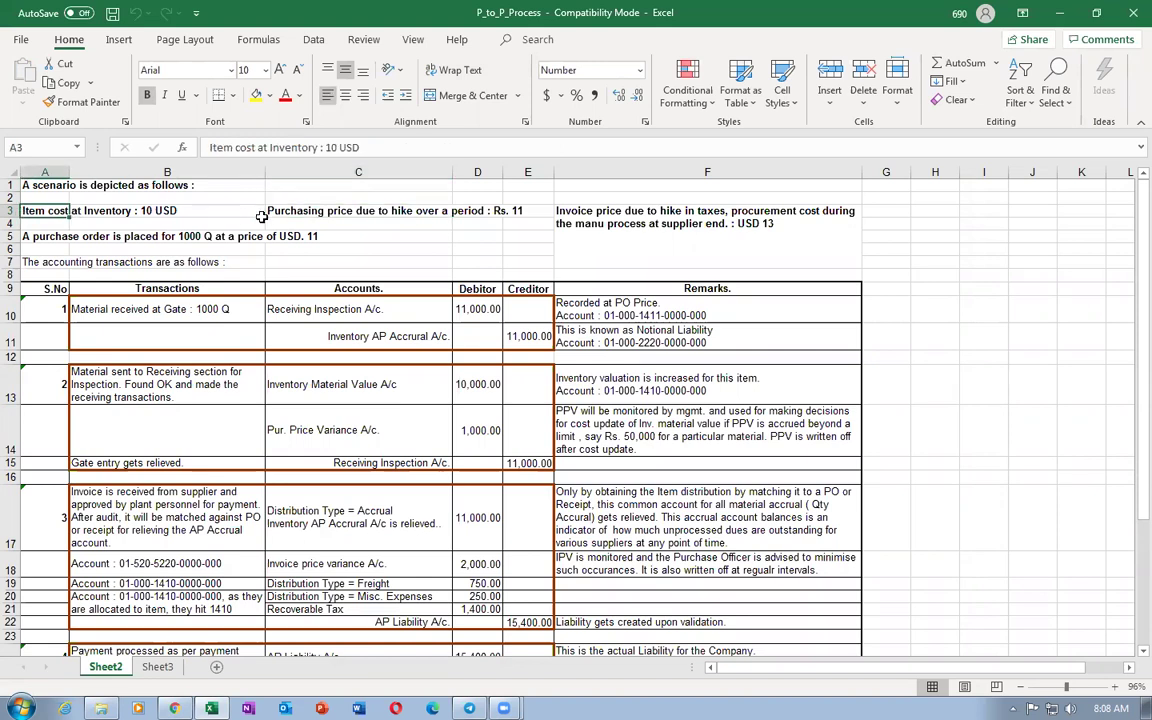
{"action": "left_click", "coordinate": [286, 211]}
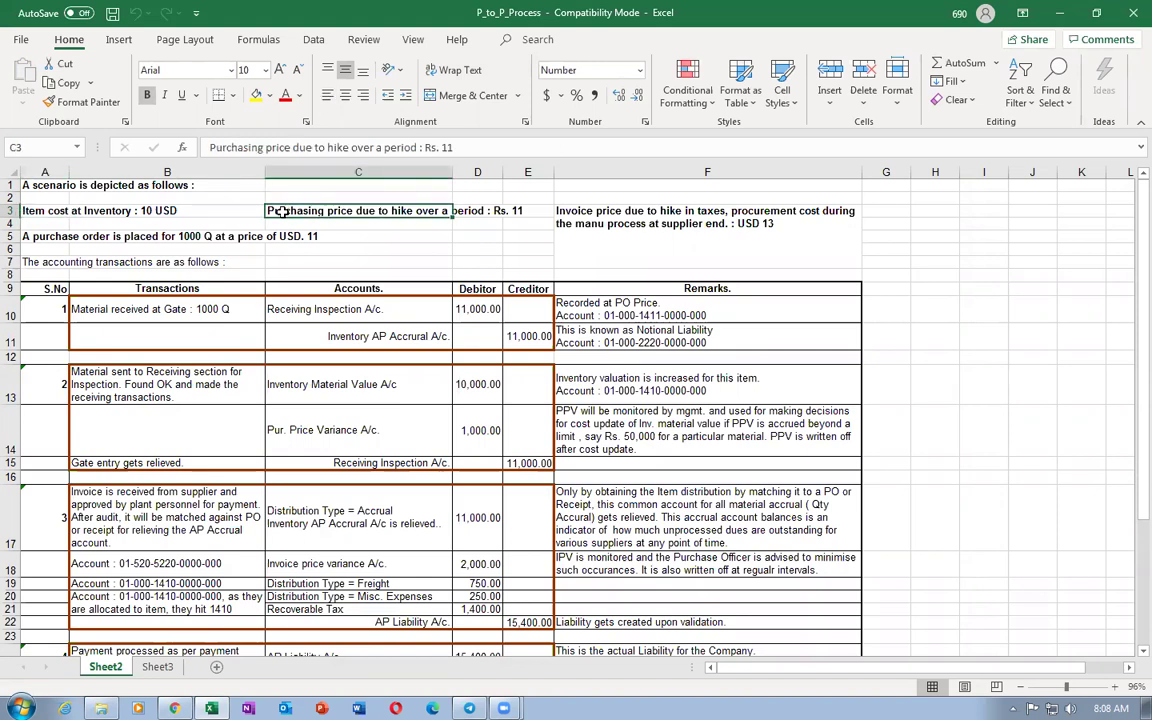
{"action": "left_click", "coordinate": [25, 214]}
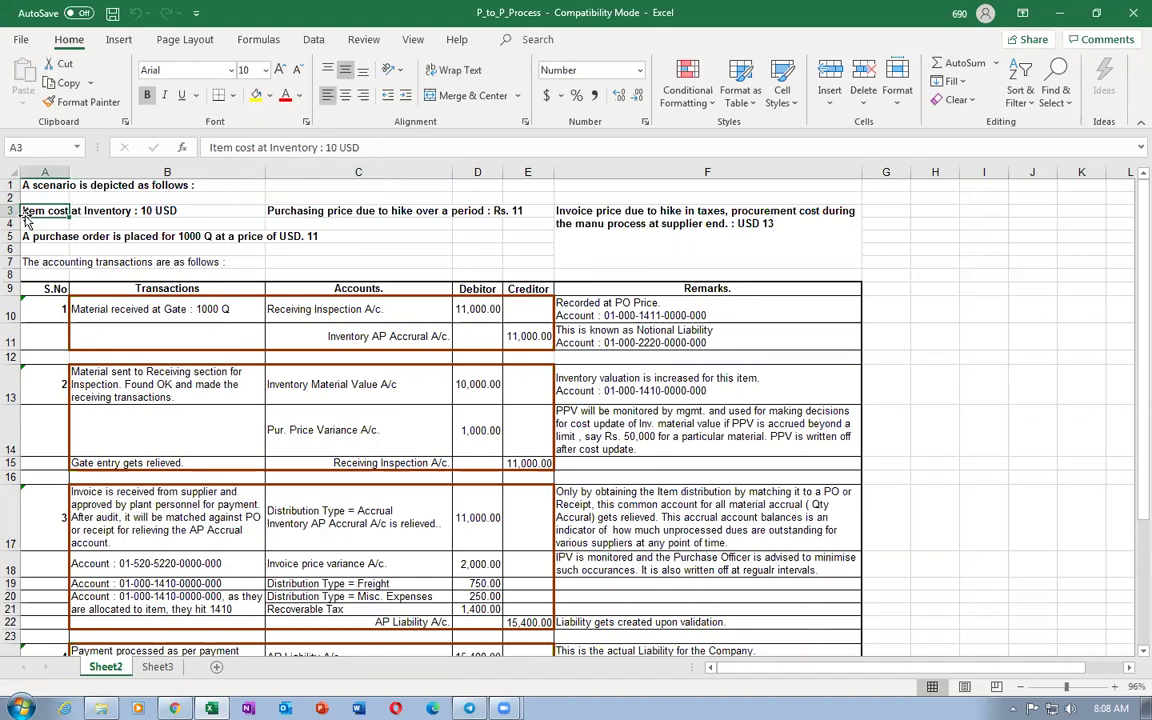
{"action": "left_click", "coordinate": [286, 211]}
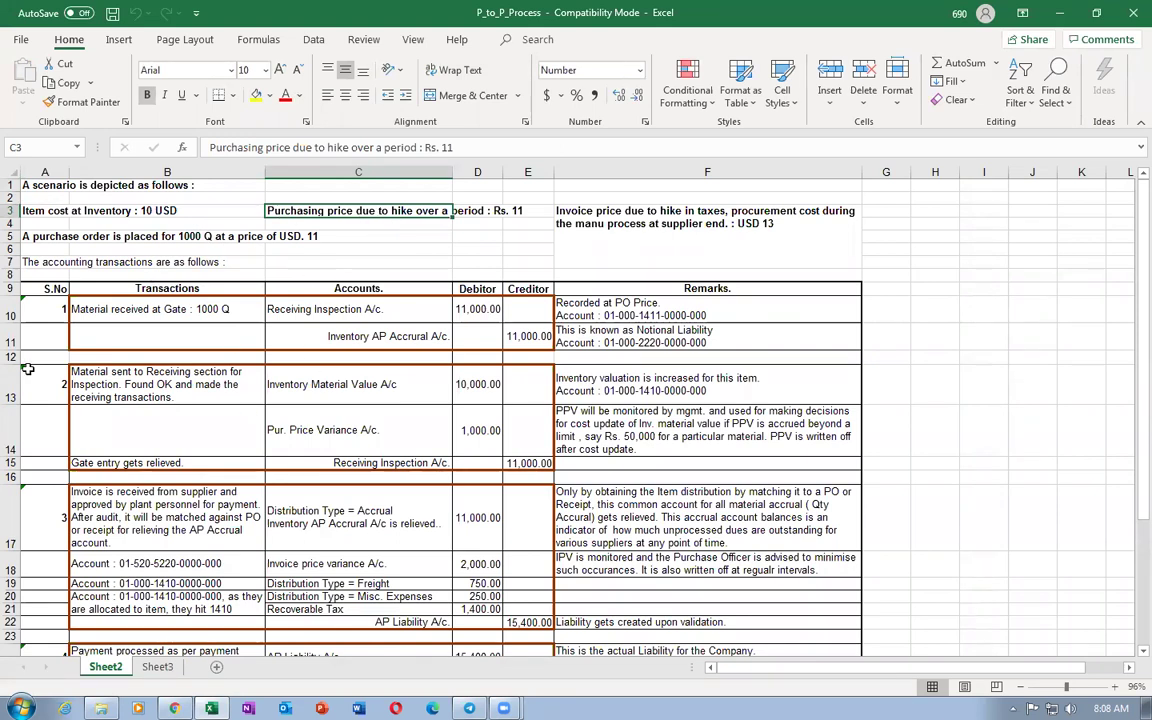
- Examine the material receipt entries in rows 10 and 11, comparing the receiving inspection and AP accrual amounts with the scenario prices
{"action": "left_click_drag", "start_coordinate": [8, 310], "coordinate": [8, 334]}
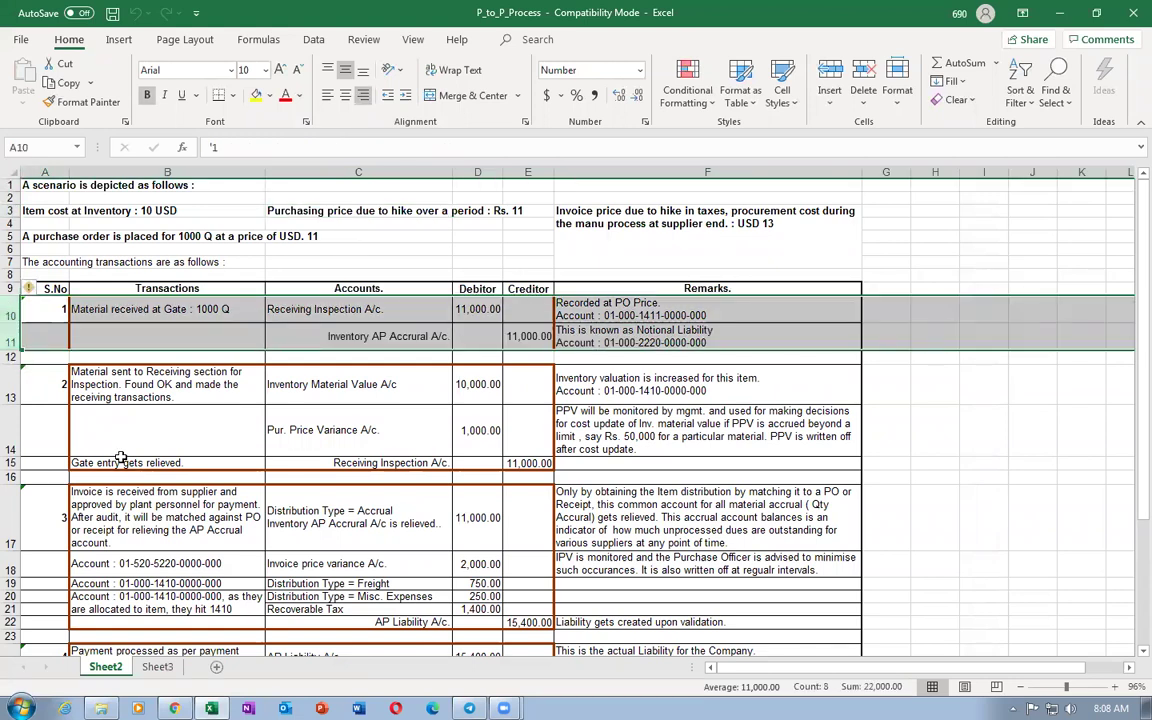
{"action": "left_click", "coordinate": [292, 308]}
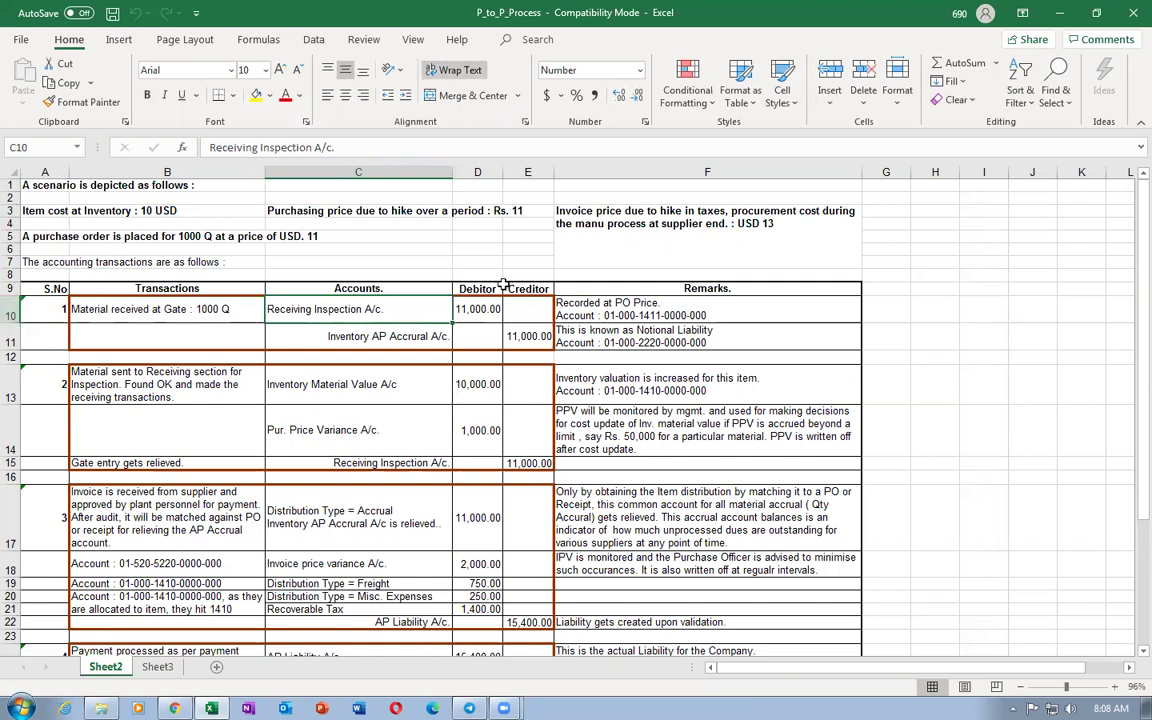
{"action": "left_click", "coordinate": [270, 210]}
{"action": "left_click", "coordinate": [28, 207]}
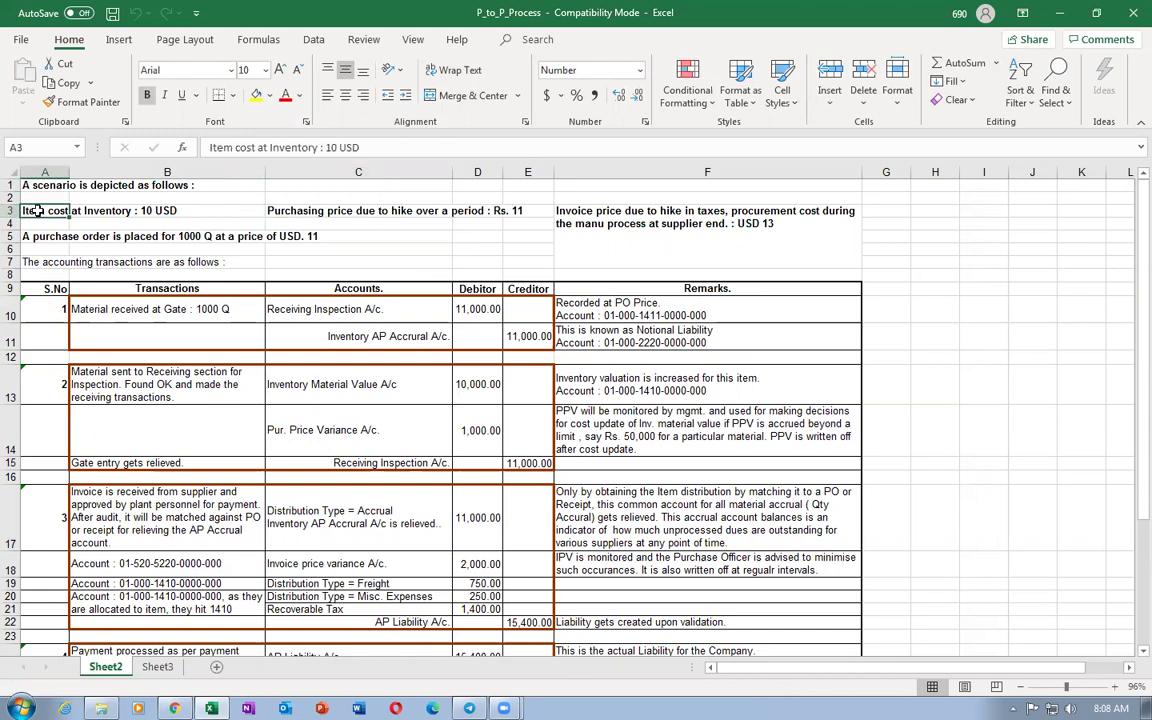
{"action": "left_click", "coordinate": [290, 310]}
{"action": "left_click", "coordinate": [342, 335]}
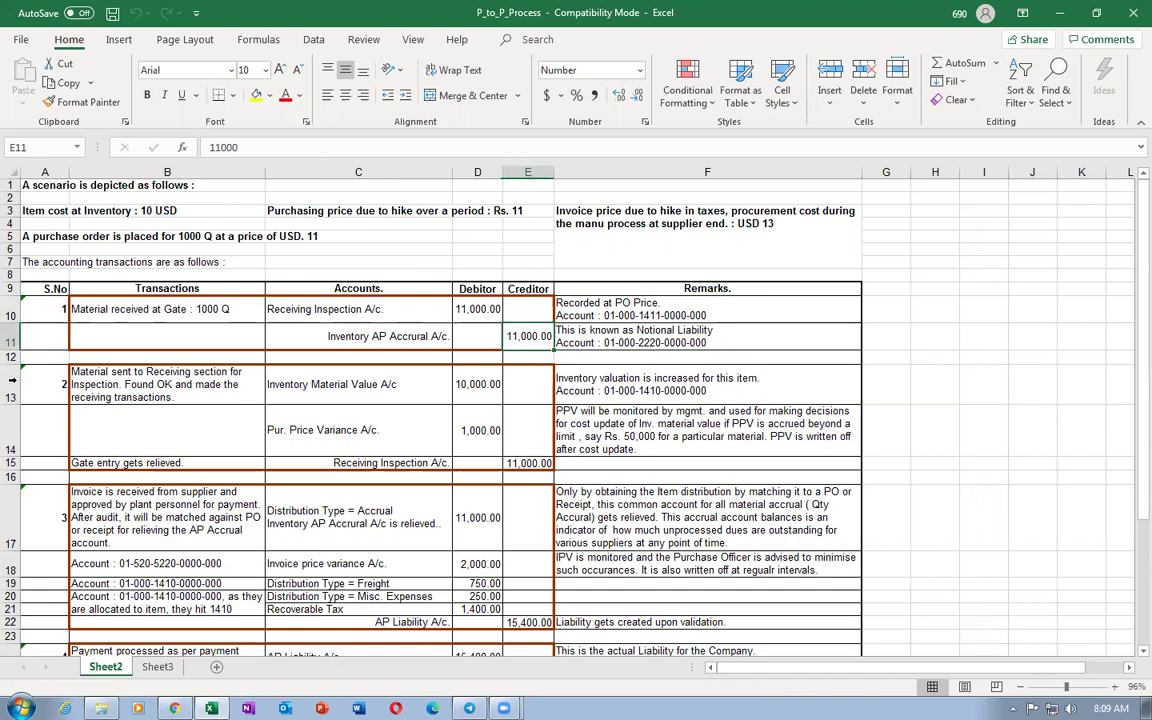
- Examine the inspection and delivery entries in rows 13 to 15, covering inventory material value, purchase price variance and receiving inspection
{"action": "left_click", "coordinate": [7, 380]}
{"action": "left_click_drag", "start_coordinate": [7, 380], "coordinate": [7, 420]}
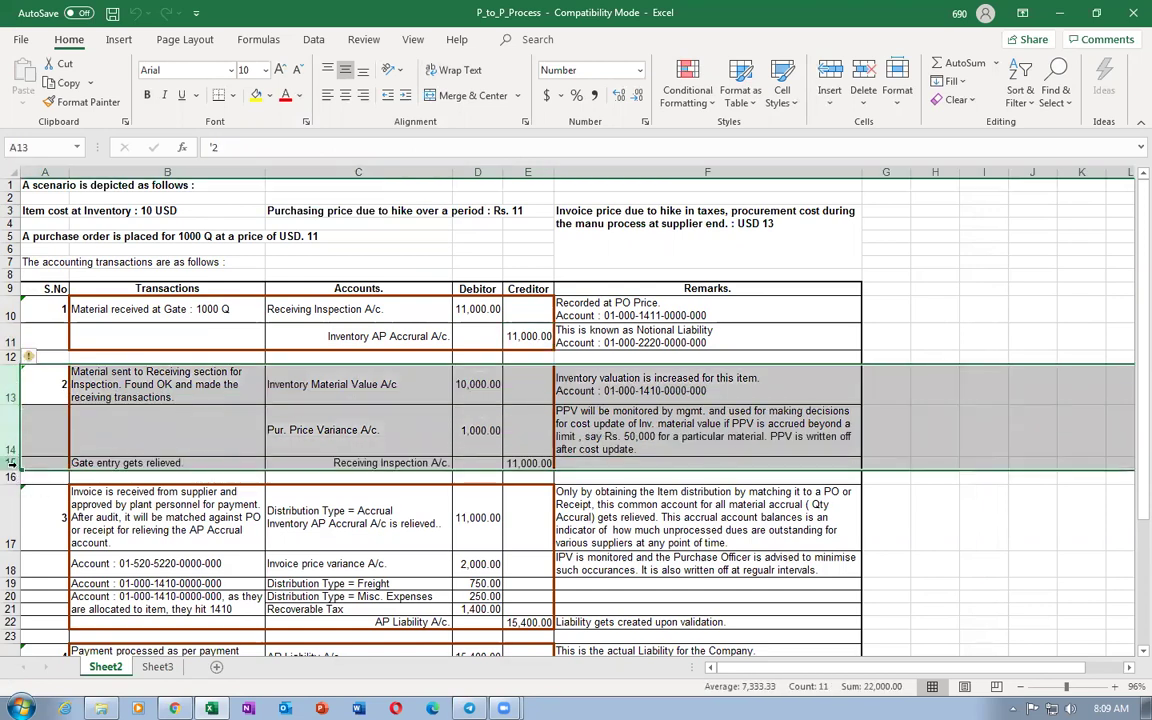
{"action": "left_click", "coordinate": [40, 428]}
{"action": "left_click", "coordinate": [12, 425]}
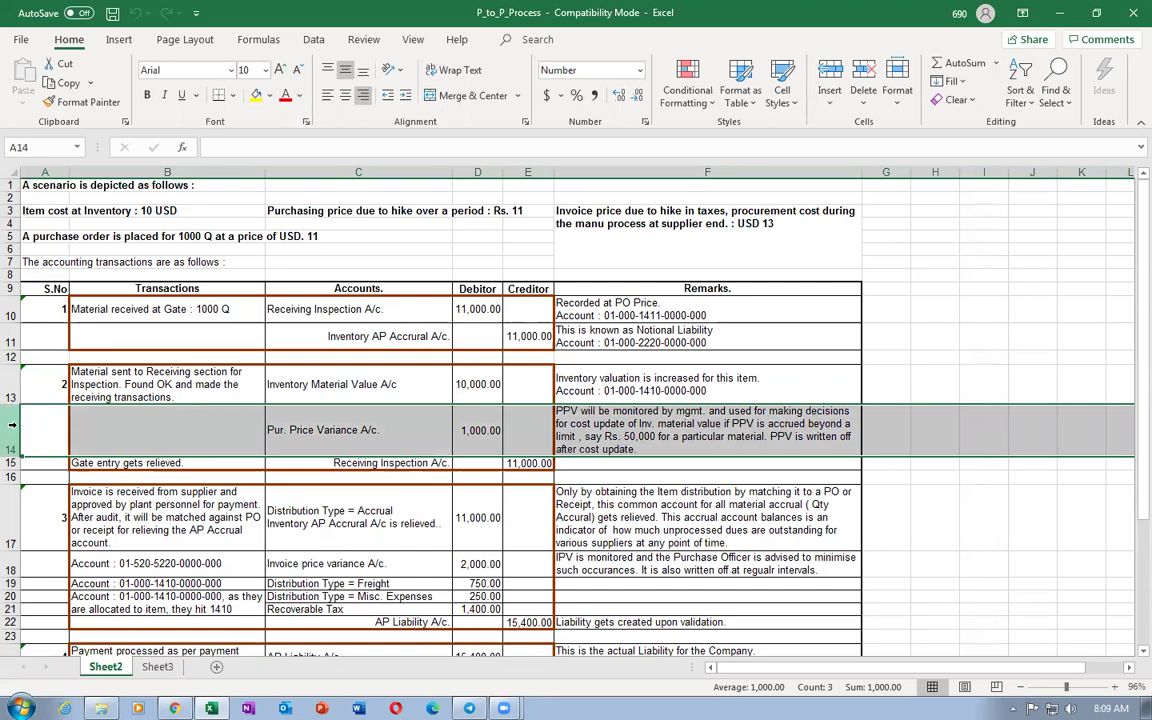
{"action": "left_click", "coordinate": [140, 430]}
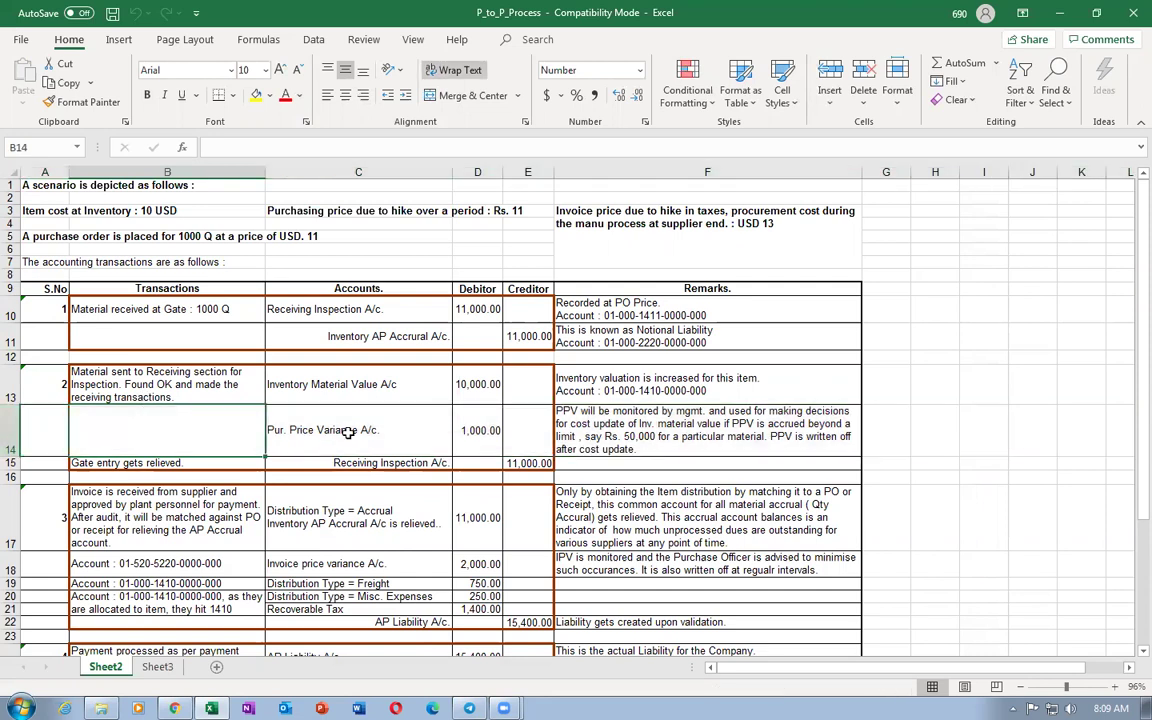
{"action": "left_click", "coordinate": [313, 423]}
{"action": "left_click", "coordinate": [285, 370]}
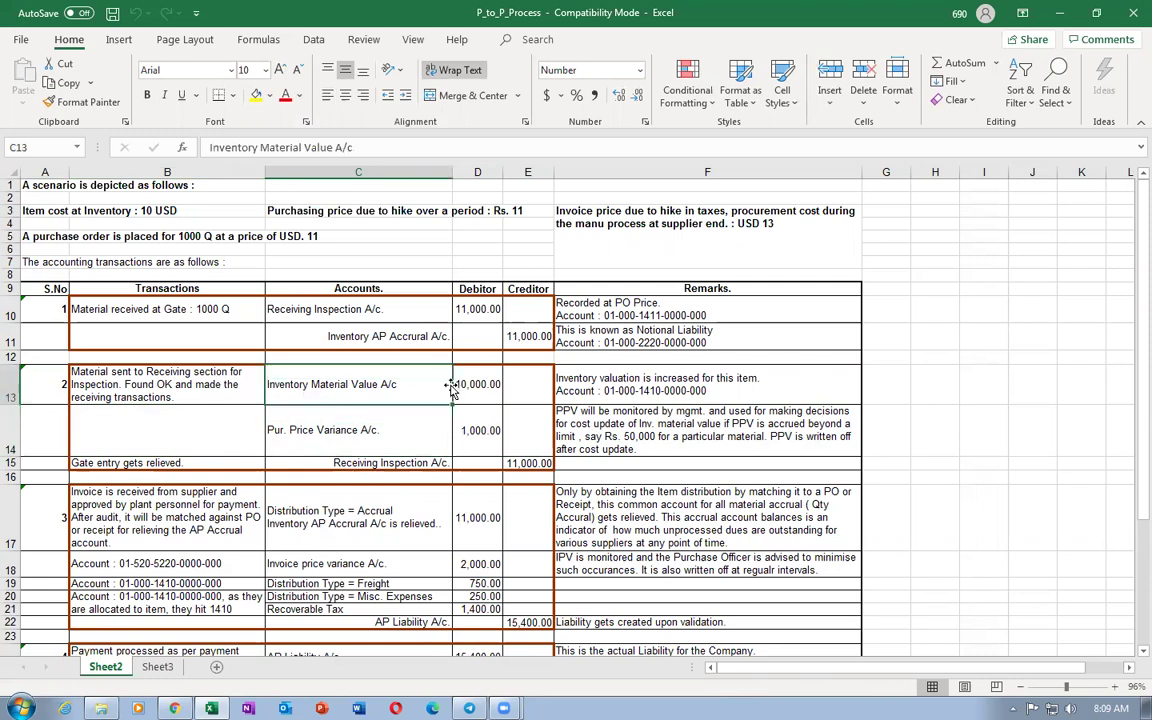
{"action": "left_click", "coordinate": [27, 211]}
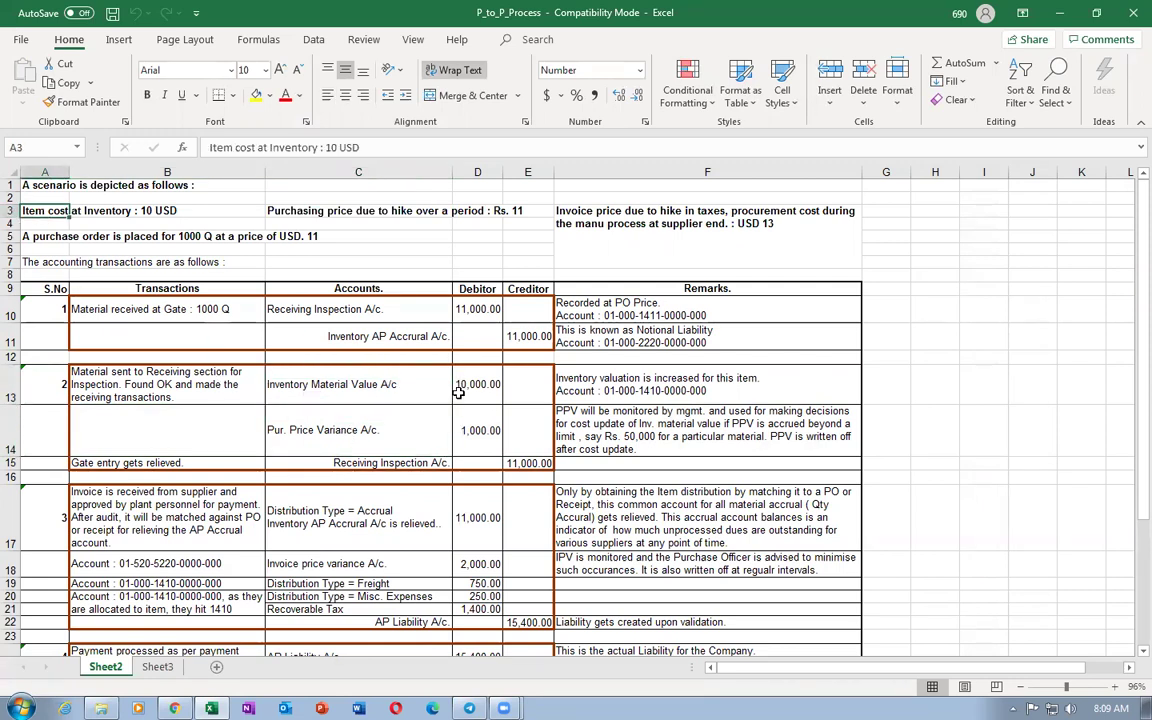
{"action": "left_click", "coordinate": [381, 436]}
{"action": "left_click", "coordinate": [479, 420]}
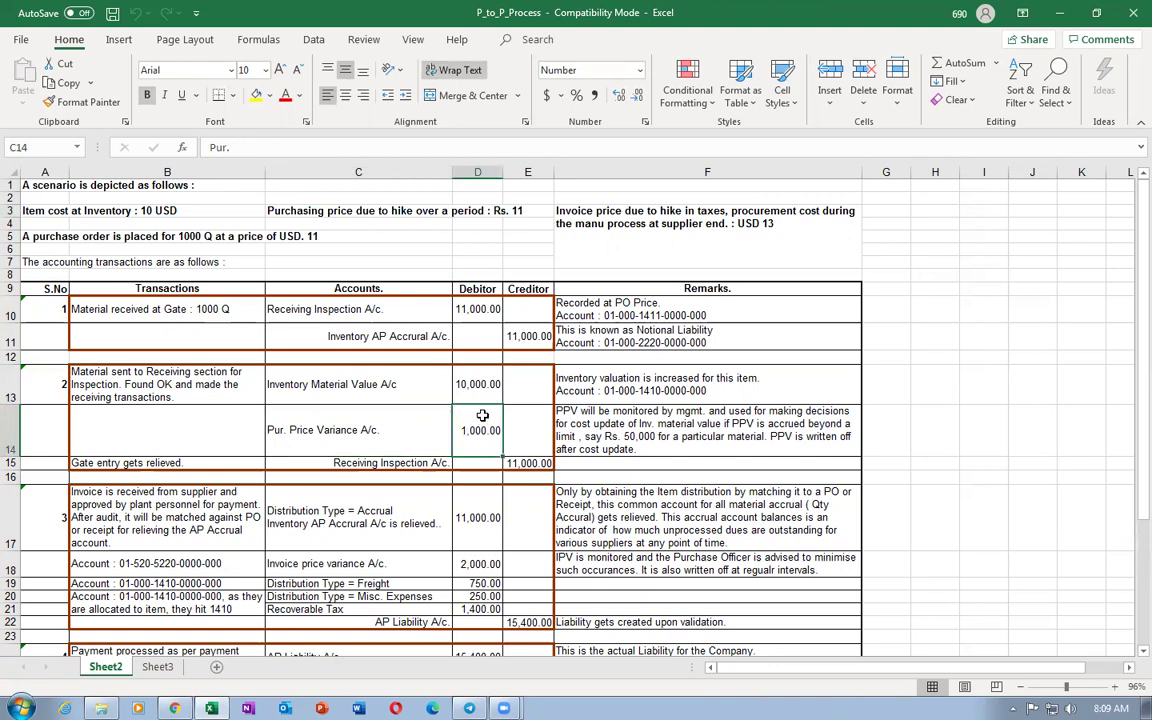
{"action": "left_click", "coordinate": [387, 463]}
{"action": "left_click", "coordinate": [527, 462]}
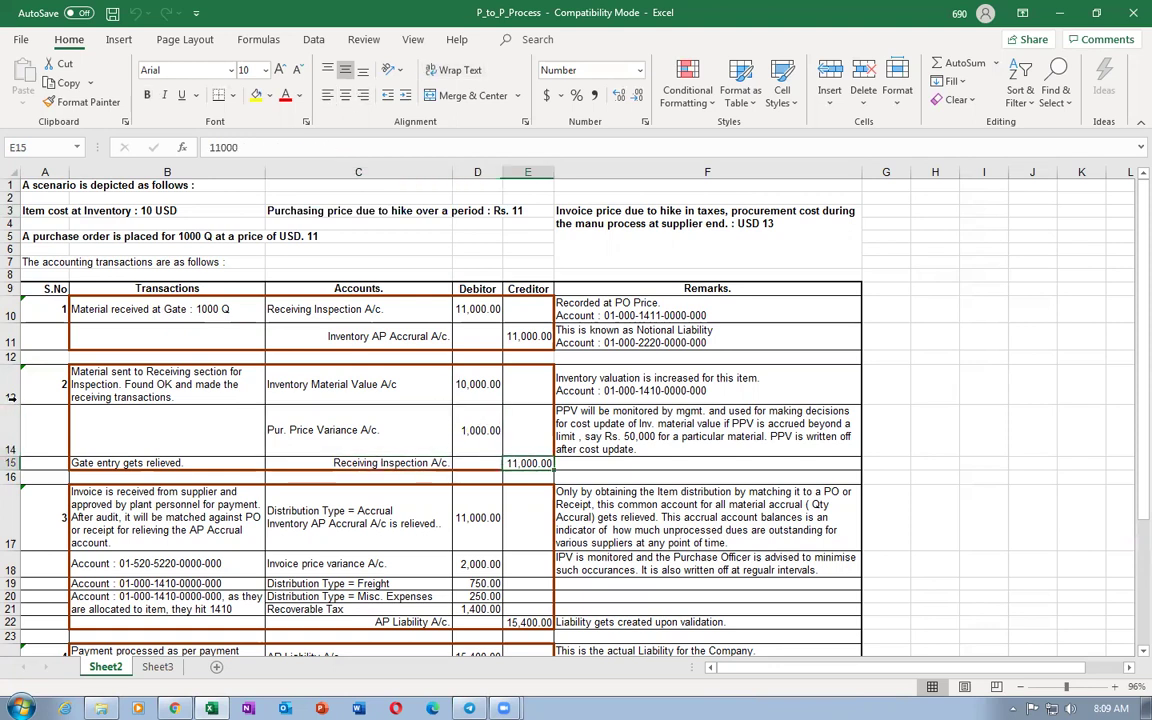
- Compare the delivery entries in rows 13 to 15 with the receipt entries in rows 10 and 11
{"action": "left_click_drag", "start_coordinate": [10, 395], "coordinate": [6, 463]}
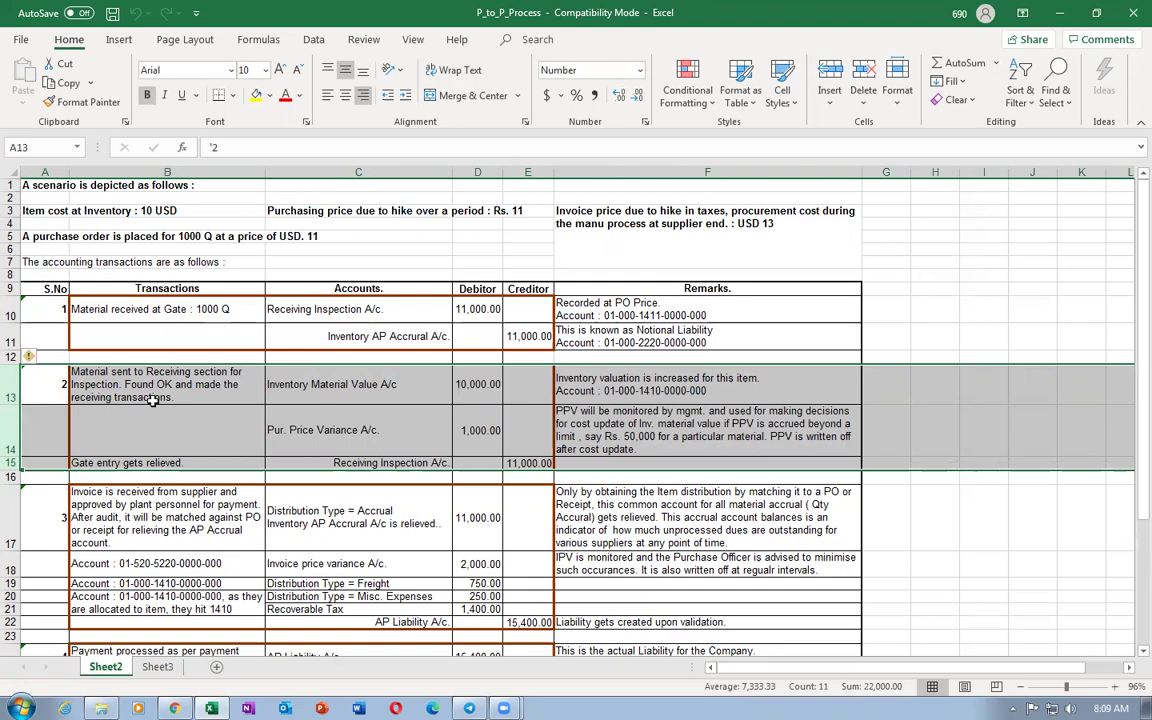
{"action": "left_click", "coordinate": [107, 303]}
{"action": "left_click_drag", "start_coordinate": [12, 315], "coordinate": [13, 333]}
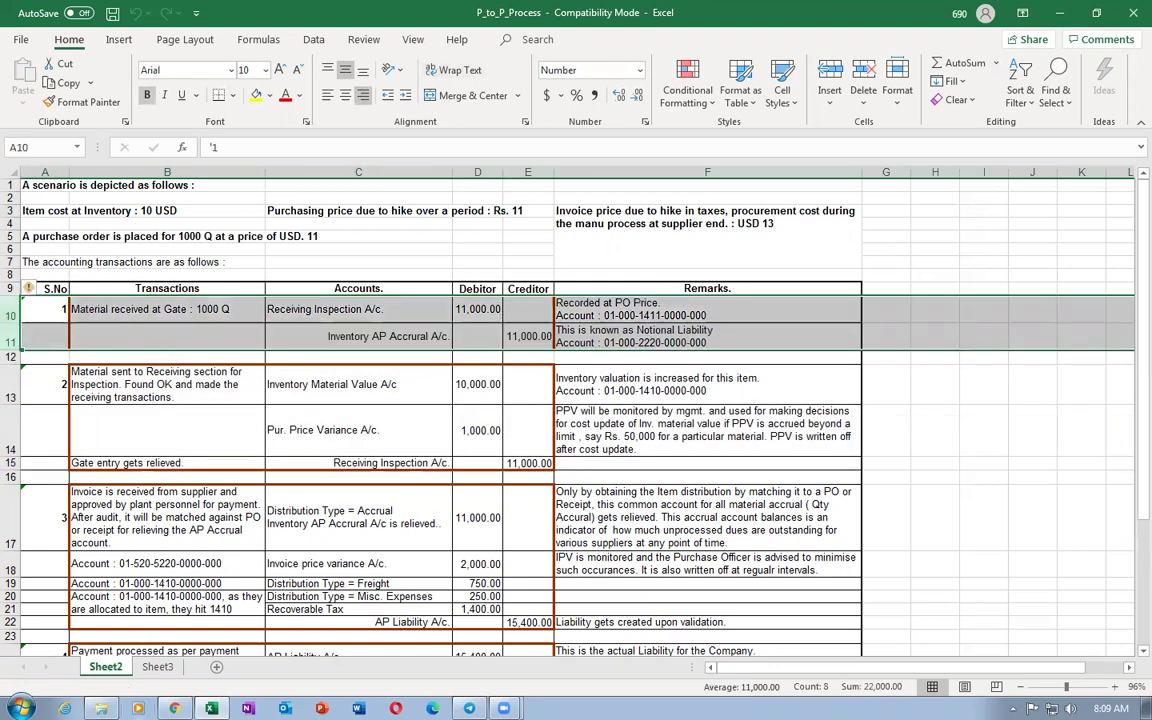
- Switch to Oracle Applications in the browser and open the search page of Setup and Maintenance
{"action": "key", "text": "alt+Tab"}
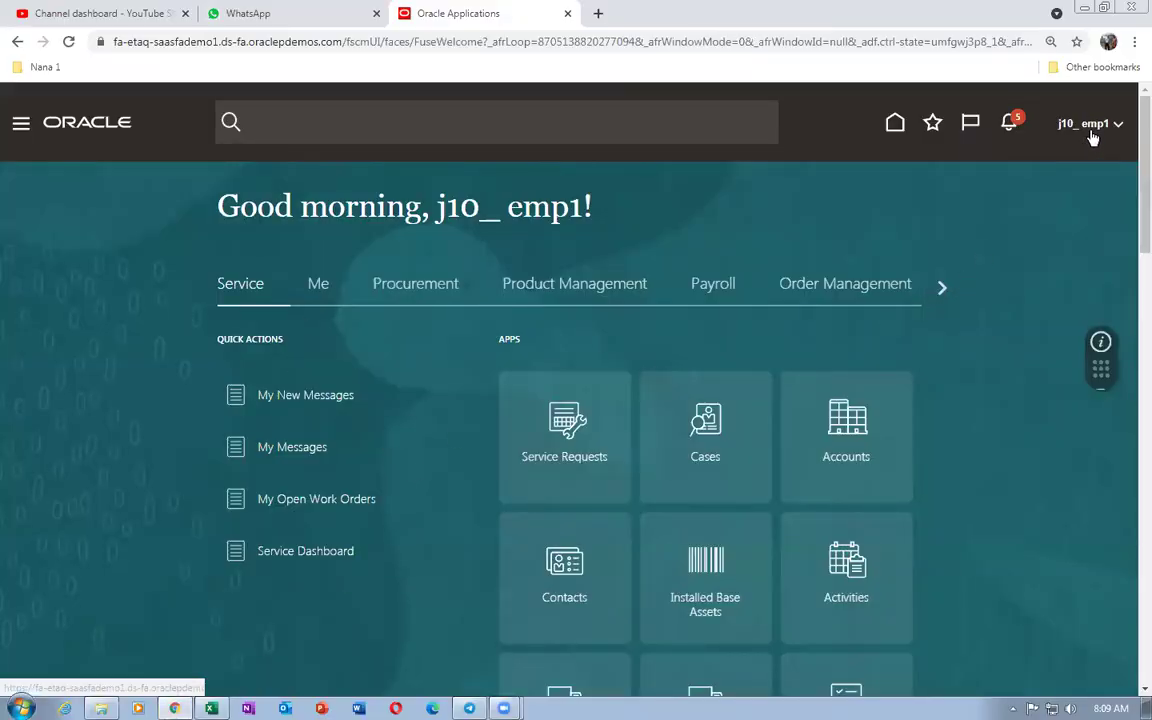
{"action": "left_click_drag", "start_coordinate": [1100, 369], "coordinate": [1101, 655]}
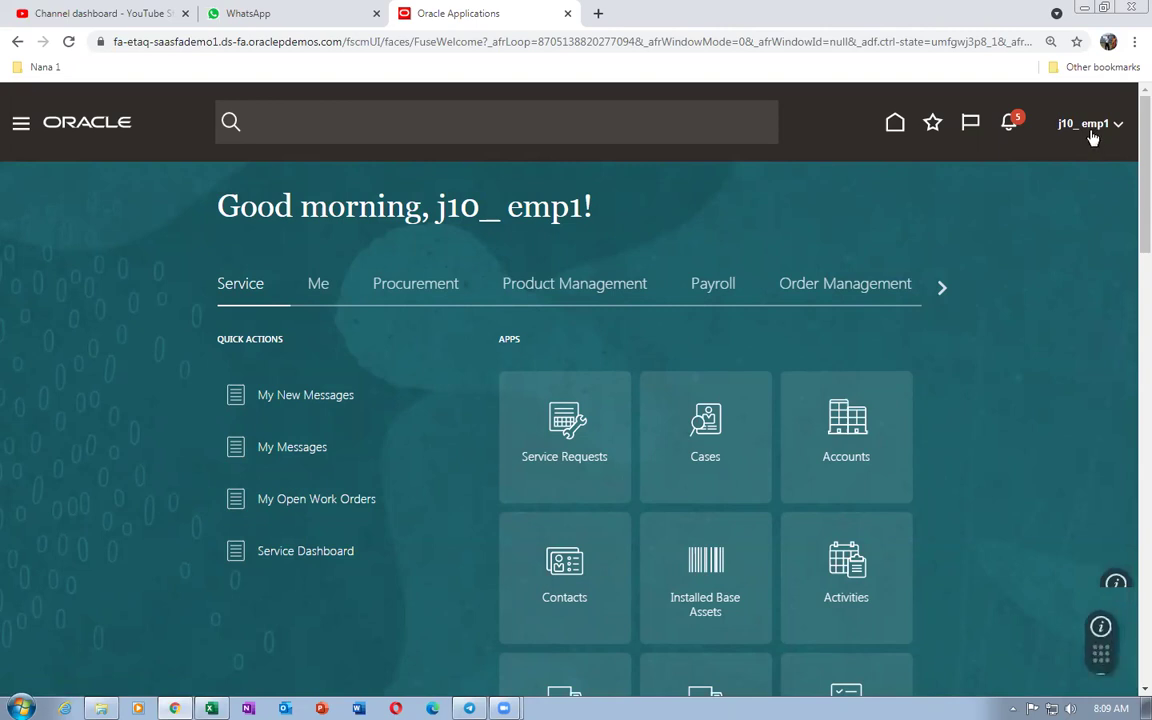
{"action": "left_click", "coordinate": [1093, 137]}
{"action": "left_click", "coordinate": [815, 386]}
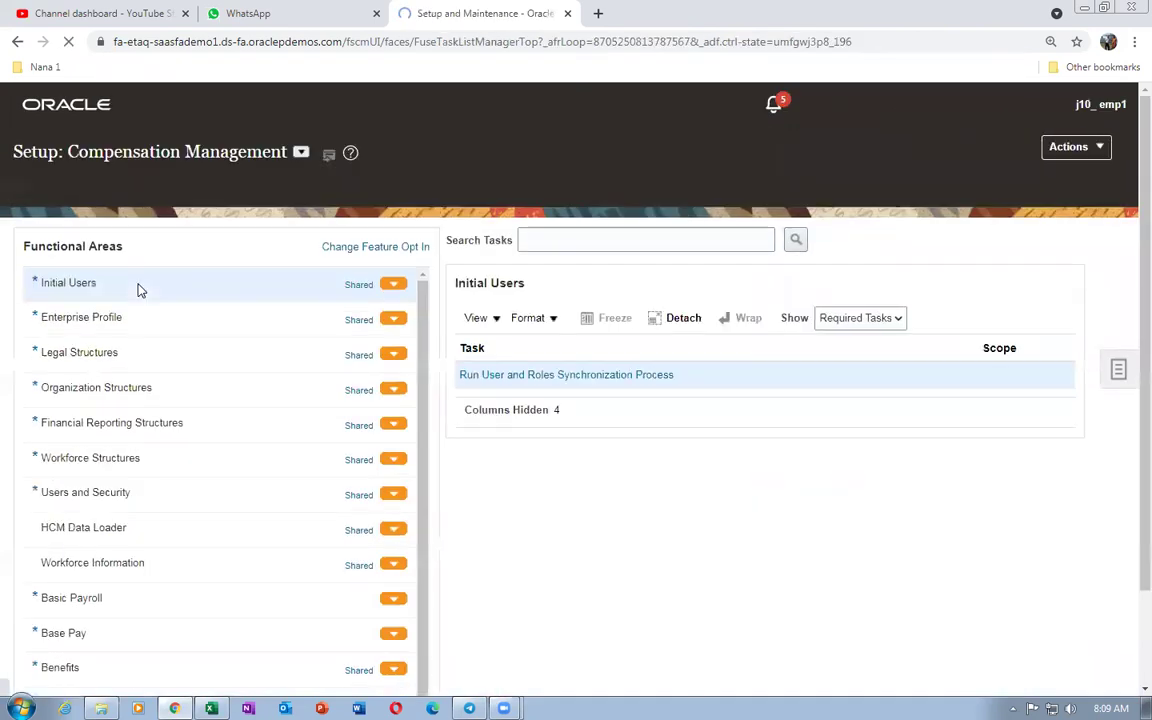
{"action": "left_click", "coordinate": [1112, 356]}
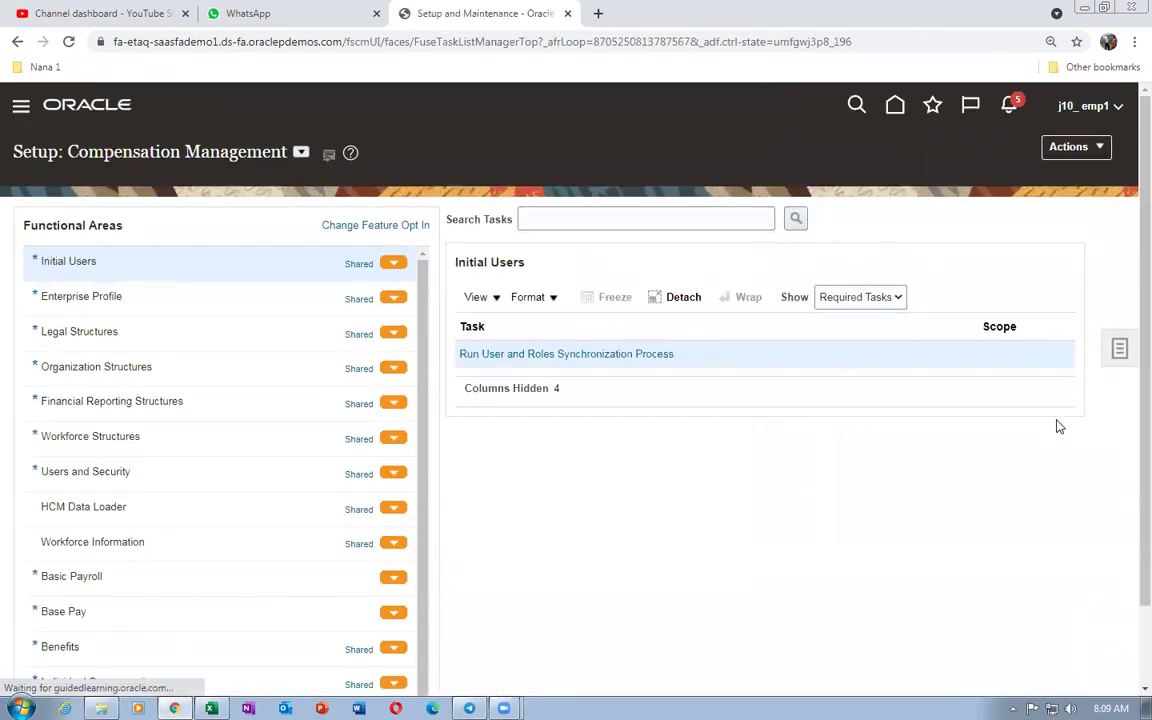
{"action": "left_click", "coordinate": [1001, 404]}
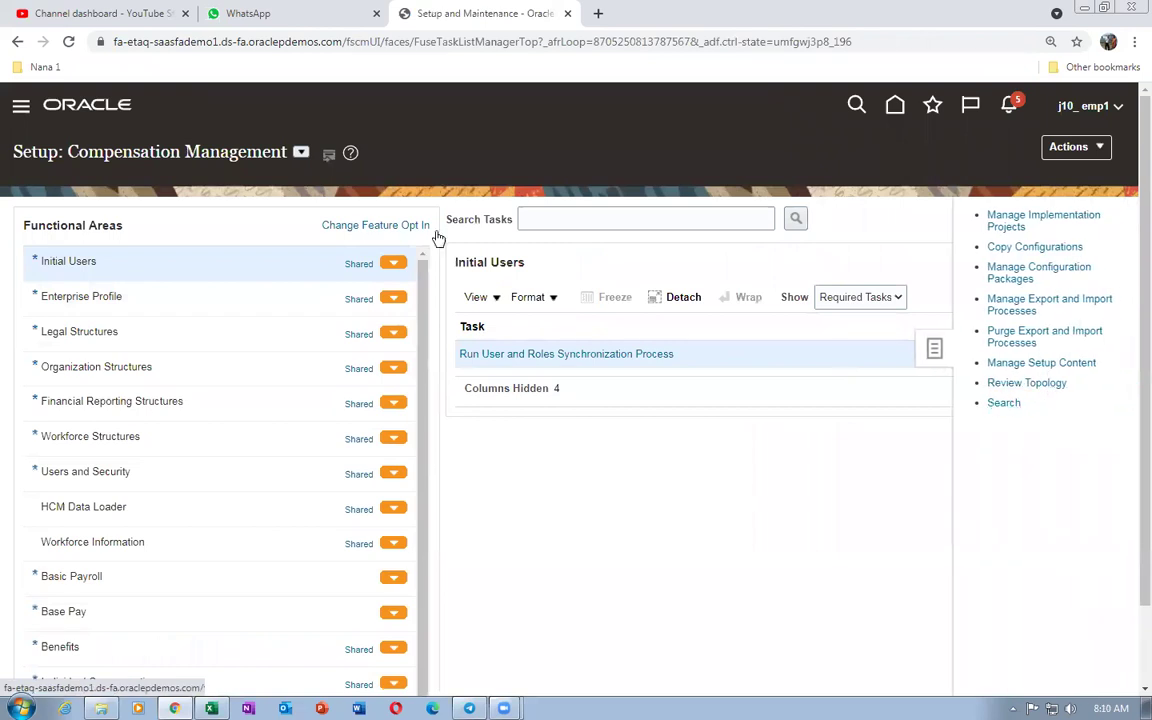
- Search the setup tasks for man%def%cost%pro% and open the Manage Default Cost Profiles task
{"action": "left_click", "coordinate": [382, 213]}
{"action": "type", "text": "man%def%cost%pro%"}
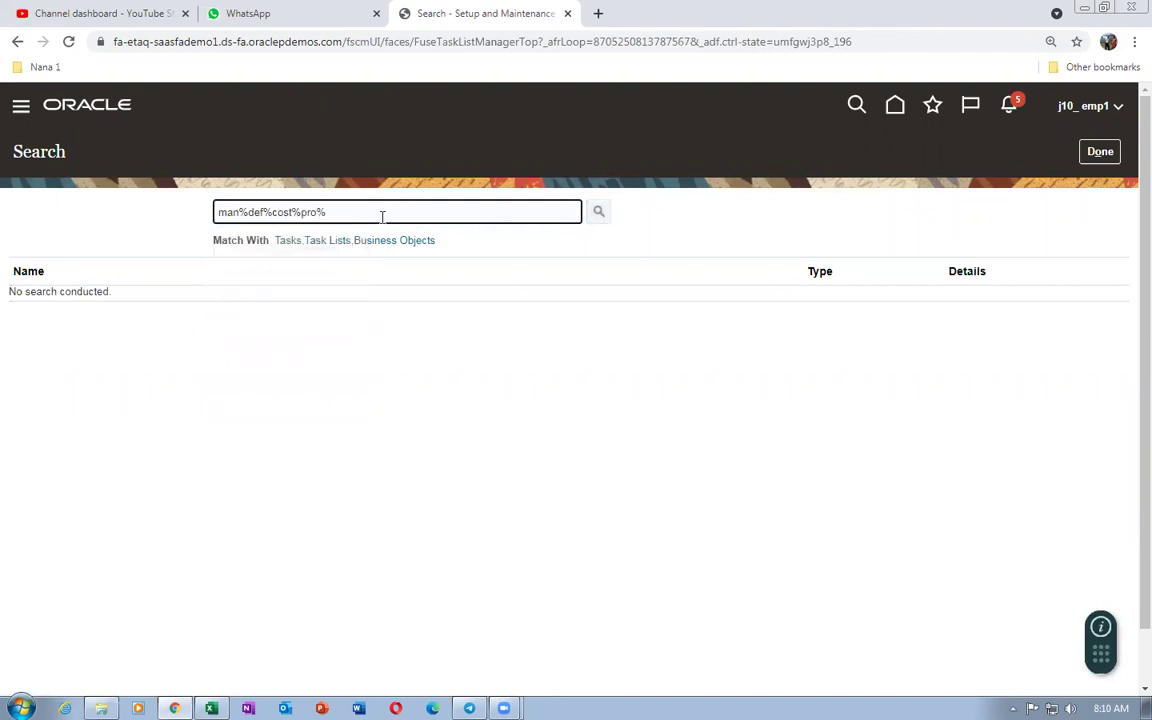
{"action": "key", "text": "Return"}
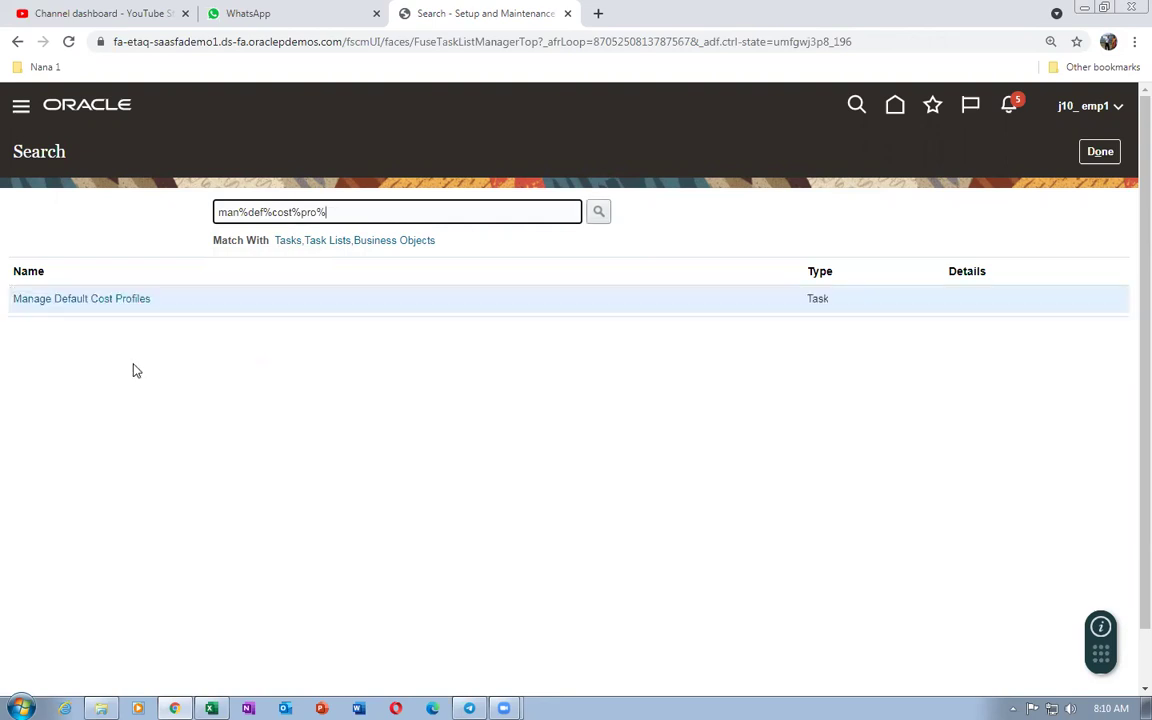
{"action": "left_click", "coordinate": [104, 298]}
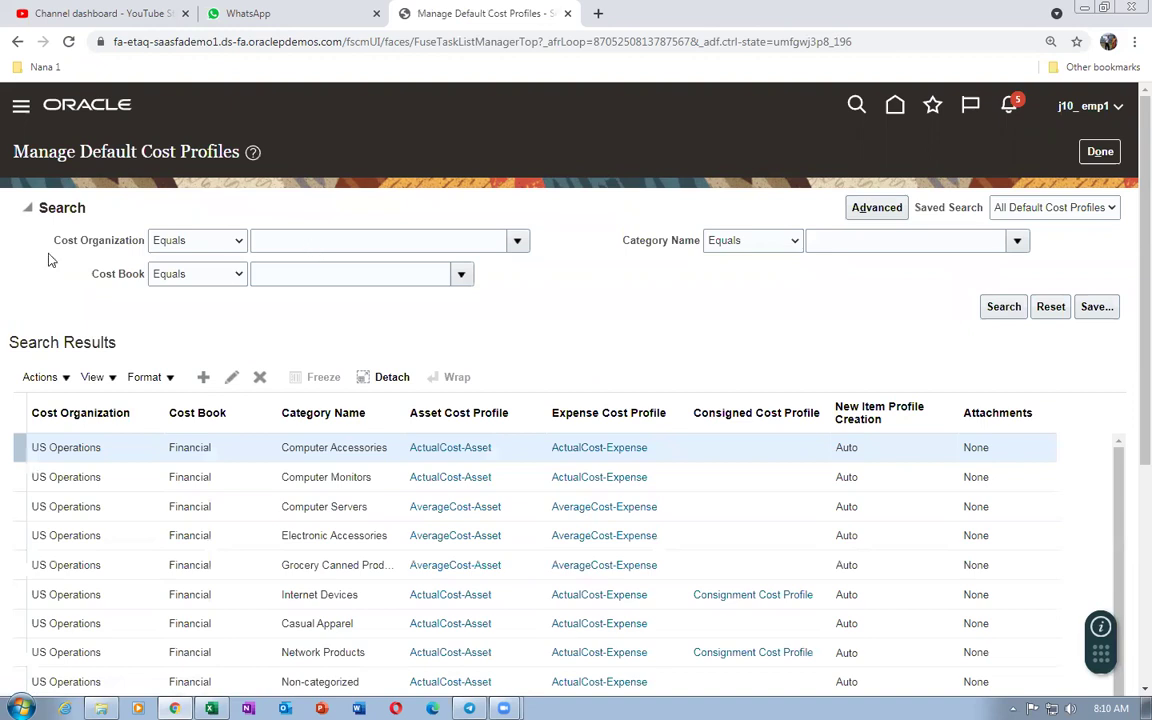
- Search the default cost profiles for cost organizations that start with j10
{"action": "left_click", "coordinate": [168, 244]}
{"action": "left_click", "coordinate": [178, 257]}
{"action": "left_click", "coordinate": [427, 243]}
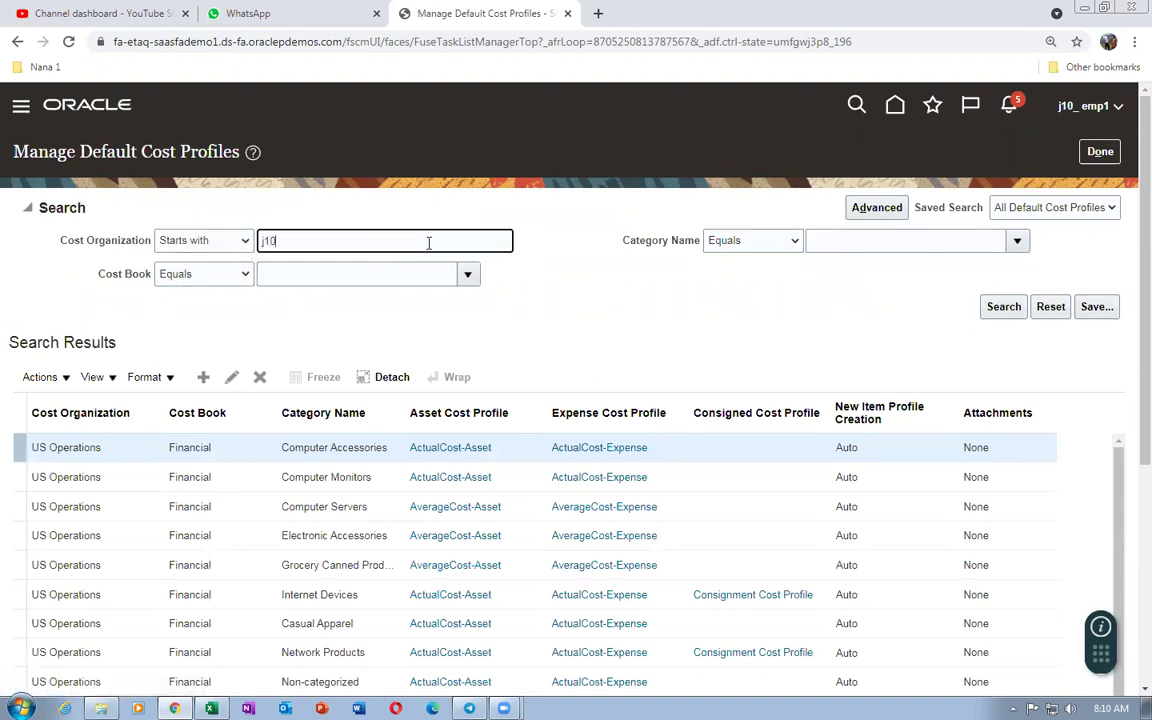
{"action": "left_click", "coordinate": [1005, 312]}
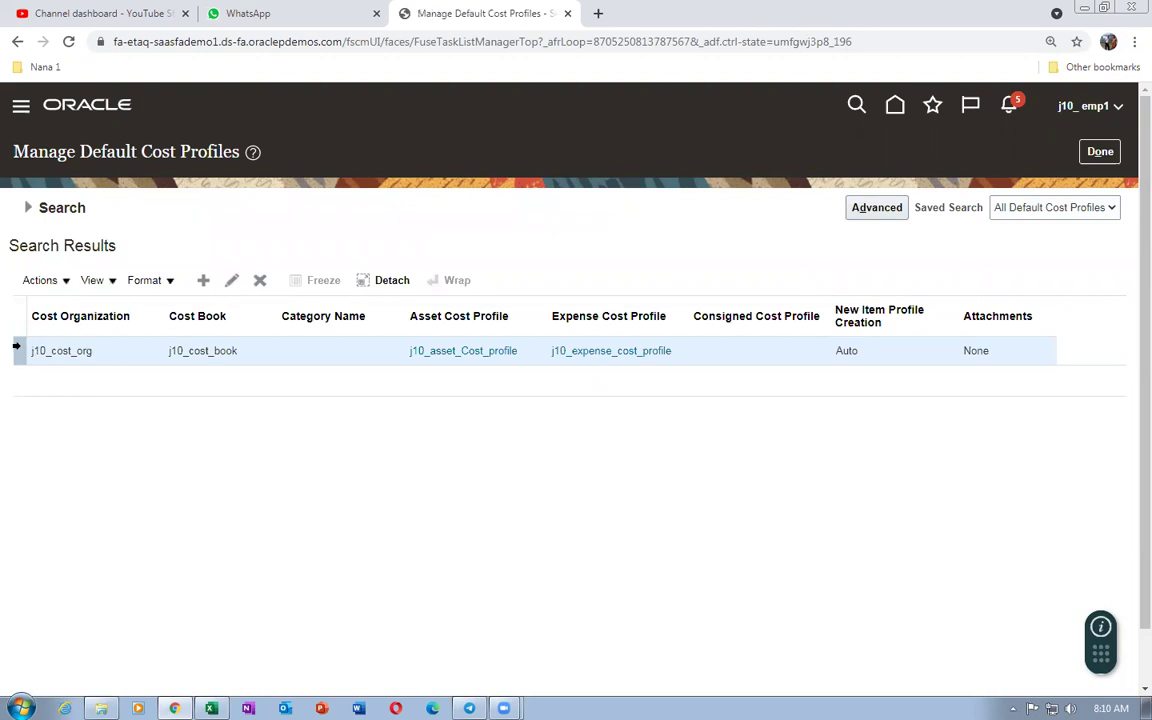
- Open the default cost profile of j10_cost_org for editing and examine its asset and expense cost profile assignments
{"action": "left_click", "coordinate": [231, 280]}
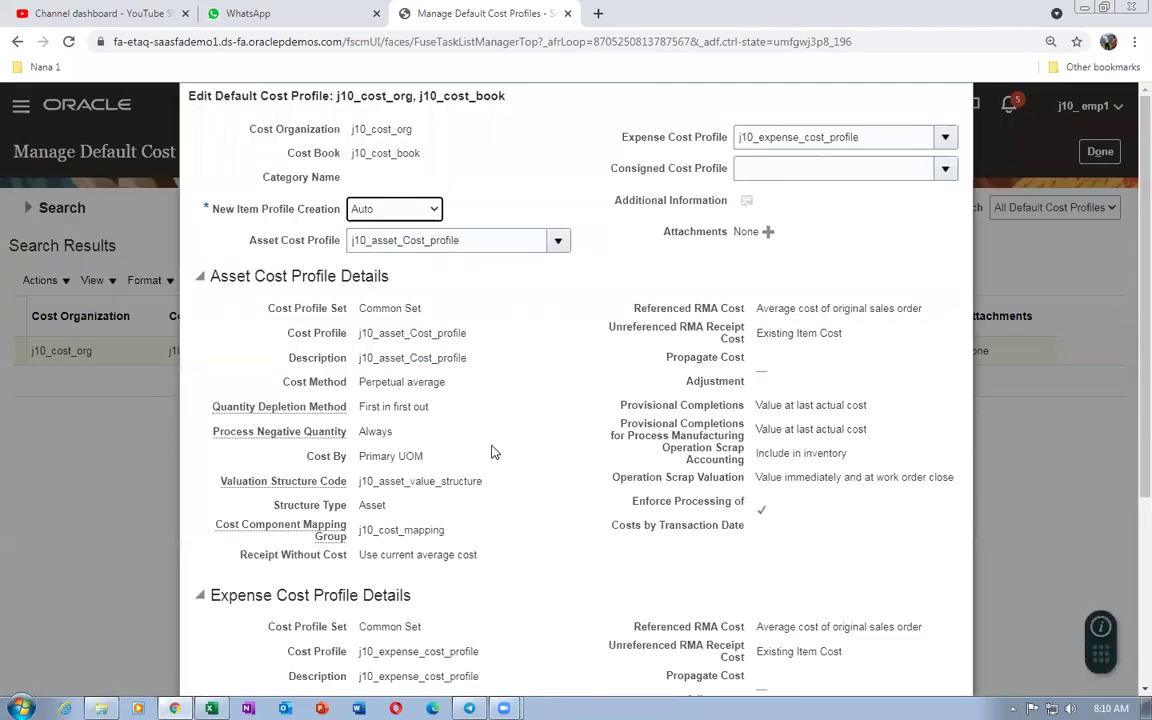
{"action": "left_click", "coordinate": [455, 240]}
{"action": "double_click", "coordinate": [455, 240]}
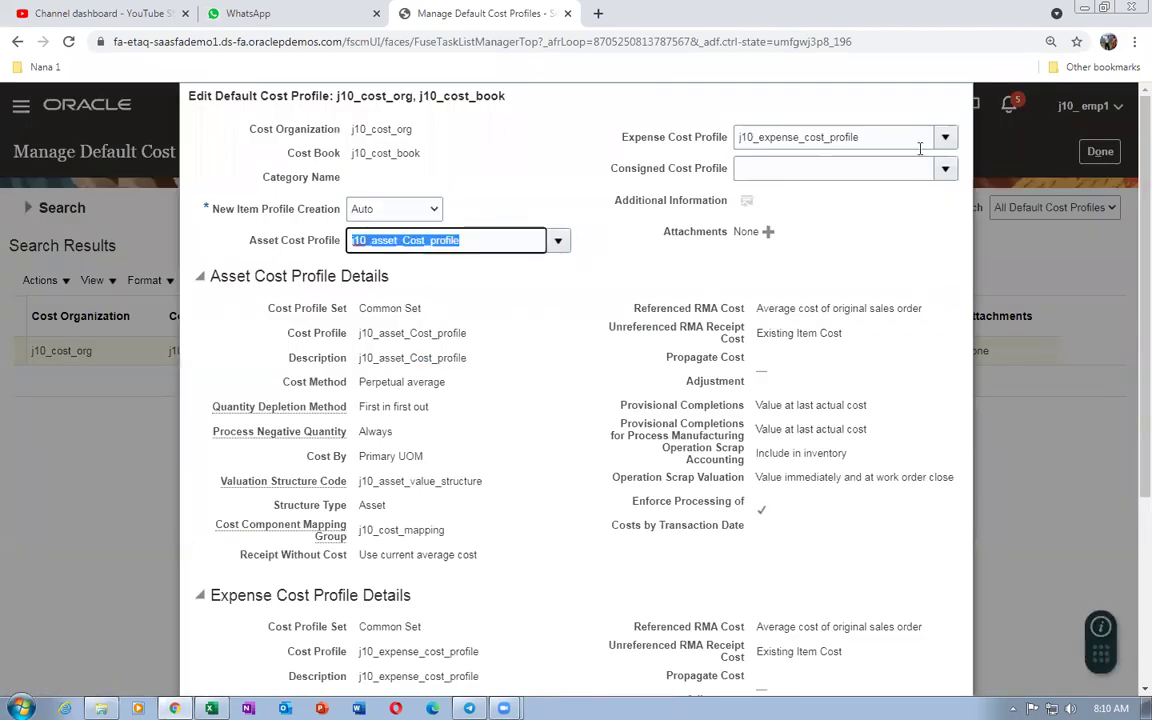
{"action": "double_click", "coordinate": [893, 132]}
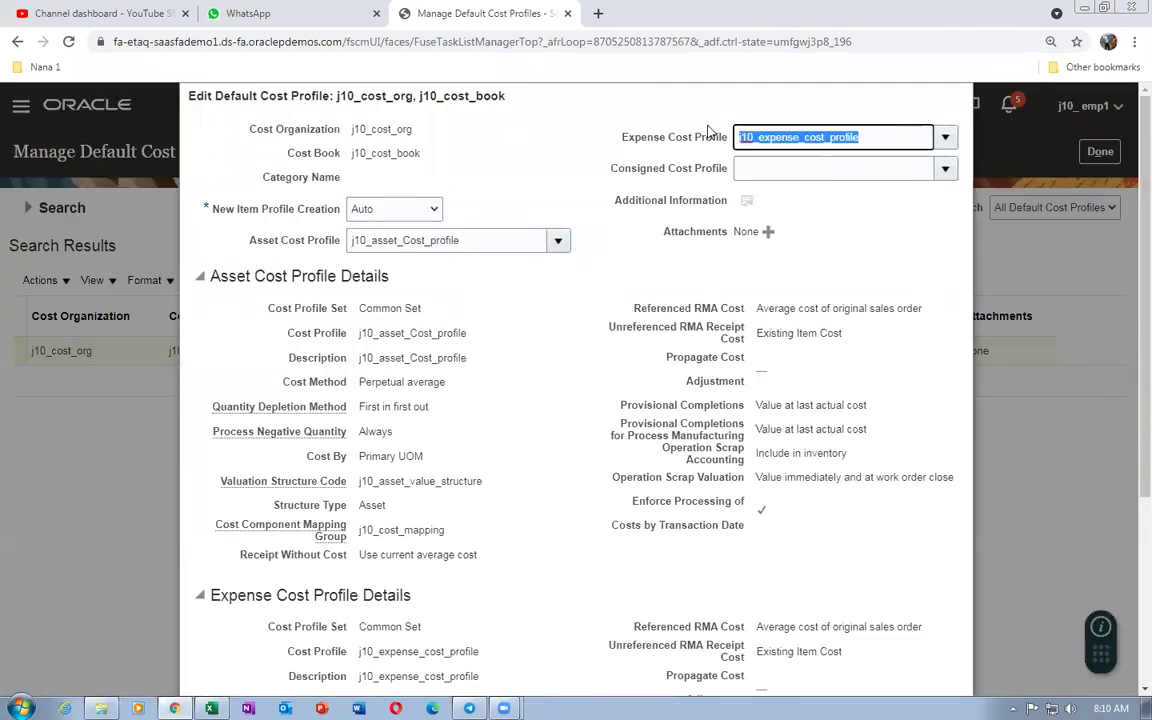
{"action": "left_click", "coordinate": [790, 172]}
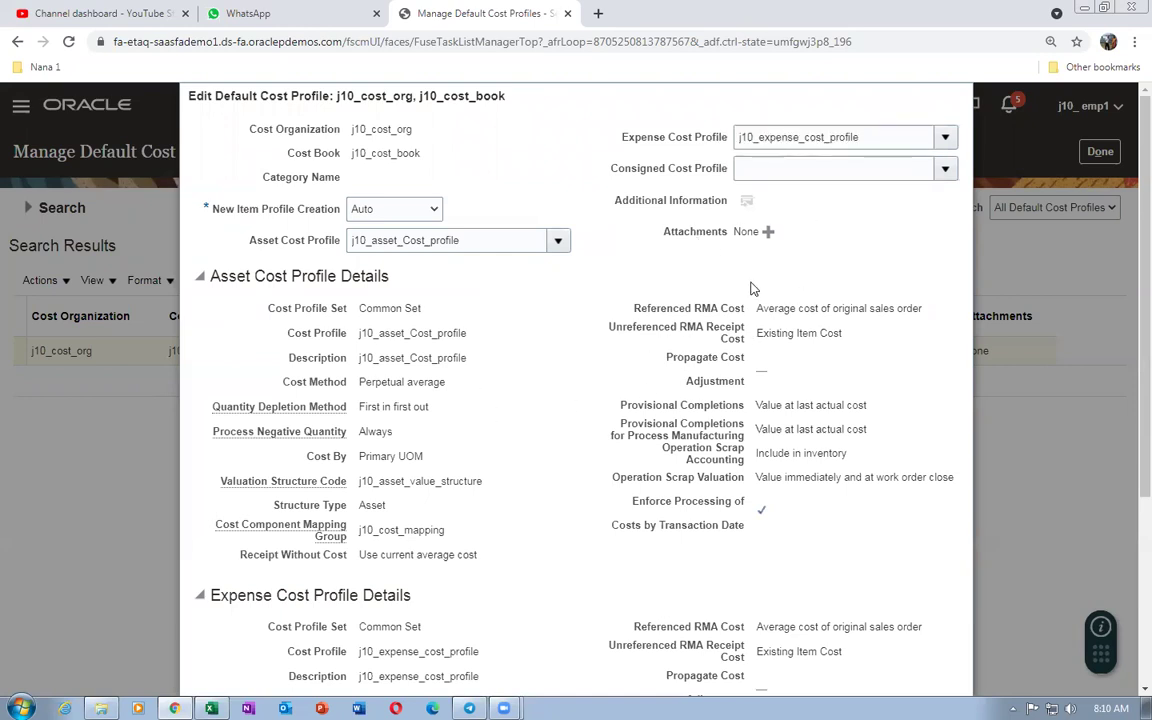
{"action": "double_click", "coordinate": [895, 141]}
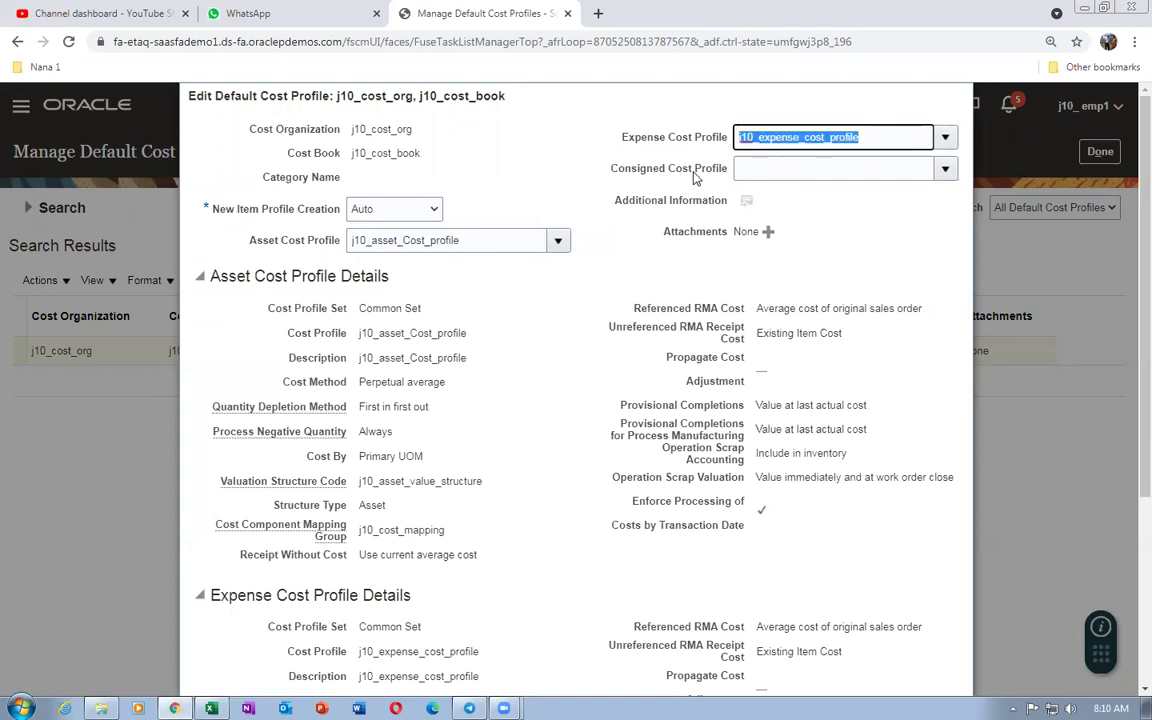
{"action": "left_click", "coordinate": [473, 240]}
{"action": "left_click_drag", "start_coordinate": [475, 242], "coordinate": [360, 265]}
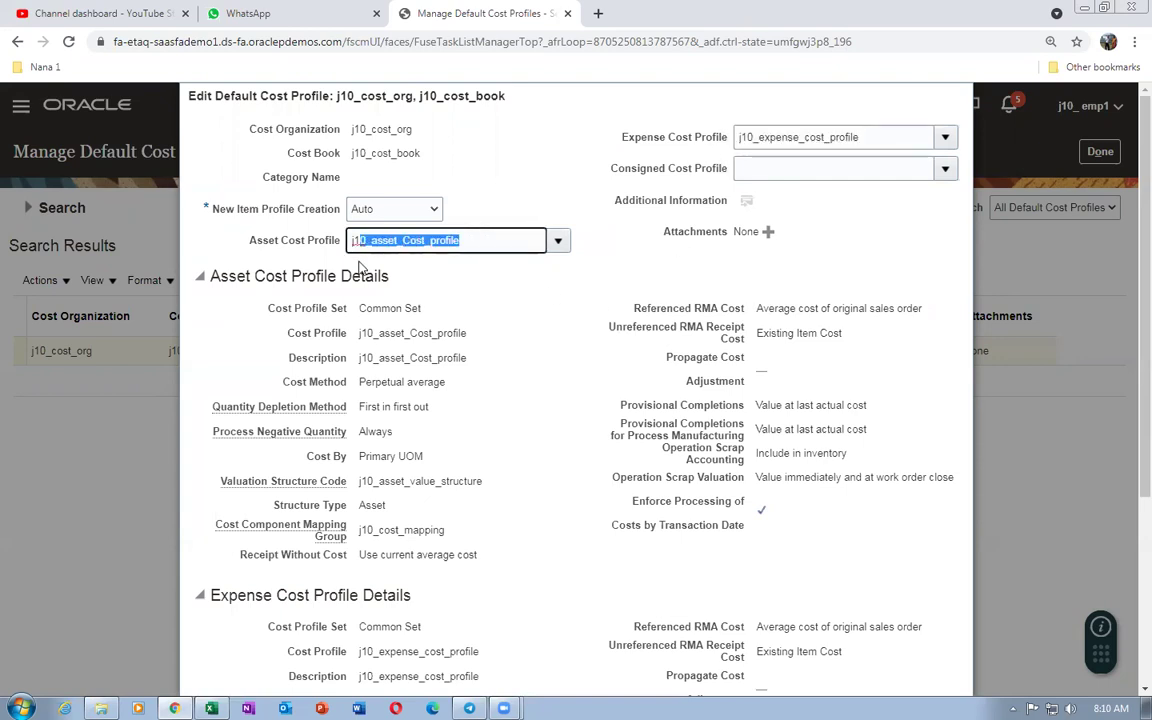
- Examine the cost method and the asset and expense profile details, and return to the setup task search without saving
{"action": "left_click", "coordinate": [378, 491]}
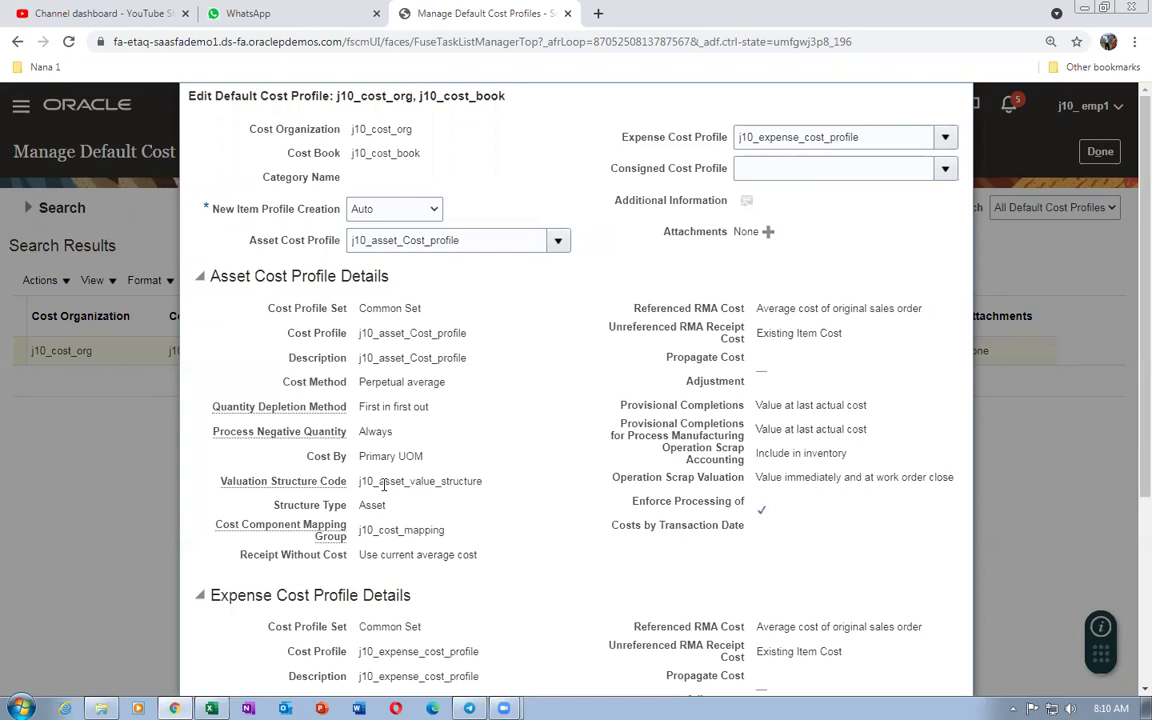
{"action": "left_click_drag", "start_coordinate": [368, 381], "coordinate": [443, 382]}
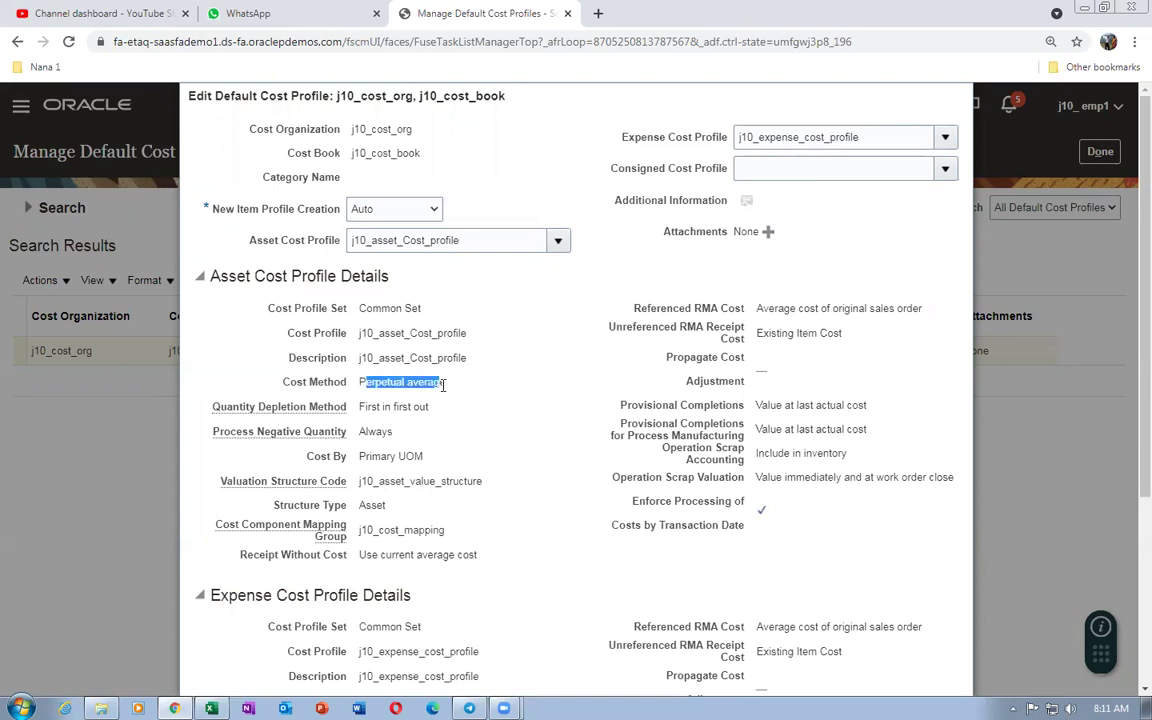
{"action": "left_click", "coordinate": [505, 443]}
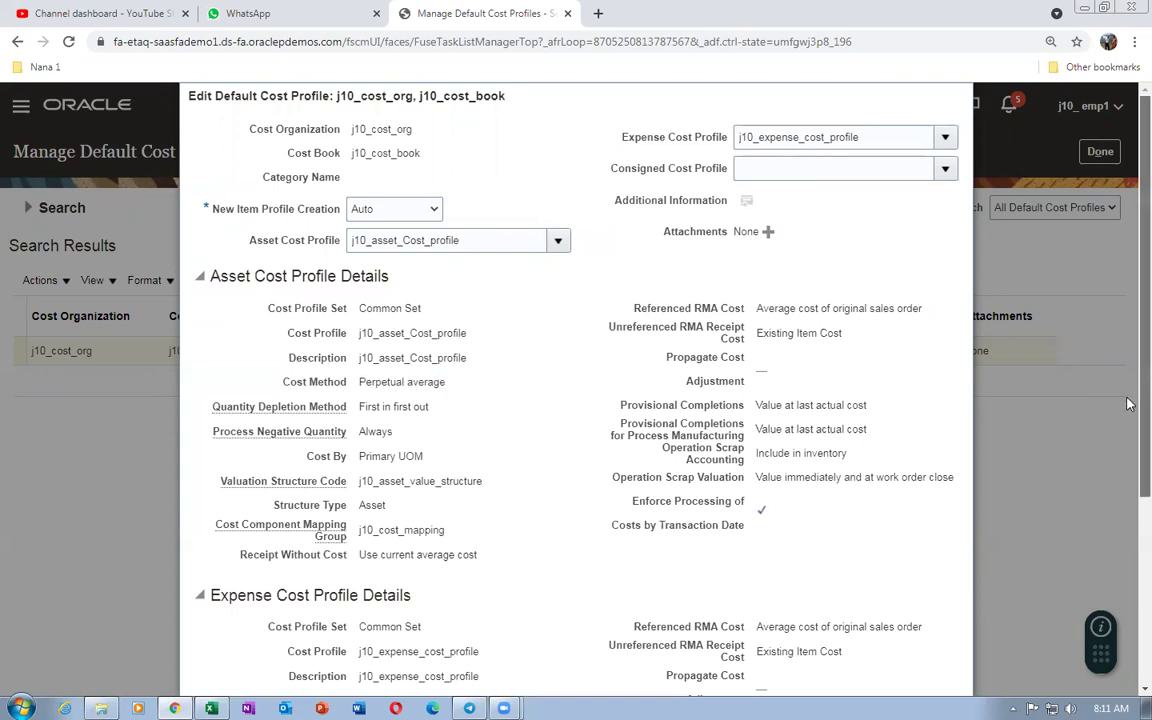
{"action": "scroll", "coordinate": [1110, 450], "scroll_direction": "down", "scroll_amount": 3}
{"action": "scroll", "coordinate": [1128, 545], "scroll_direction": "down", "scroll_amount": 2}
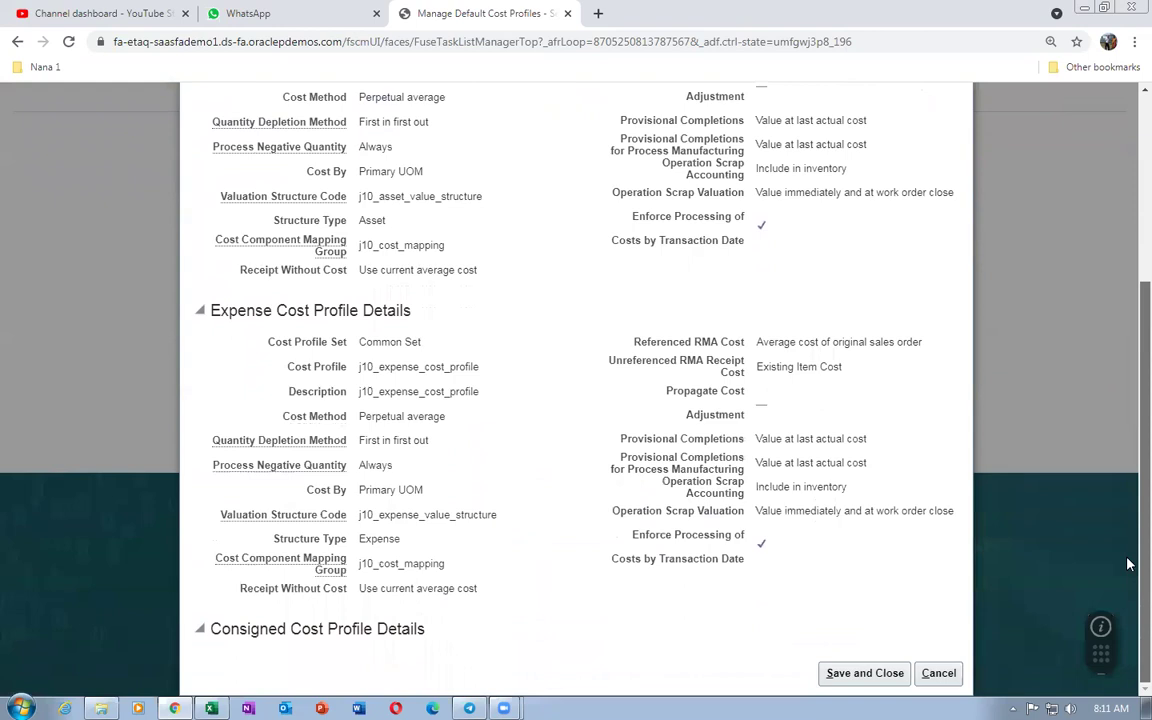
{"action": "left_click", "coordinate": [938, 673]}
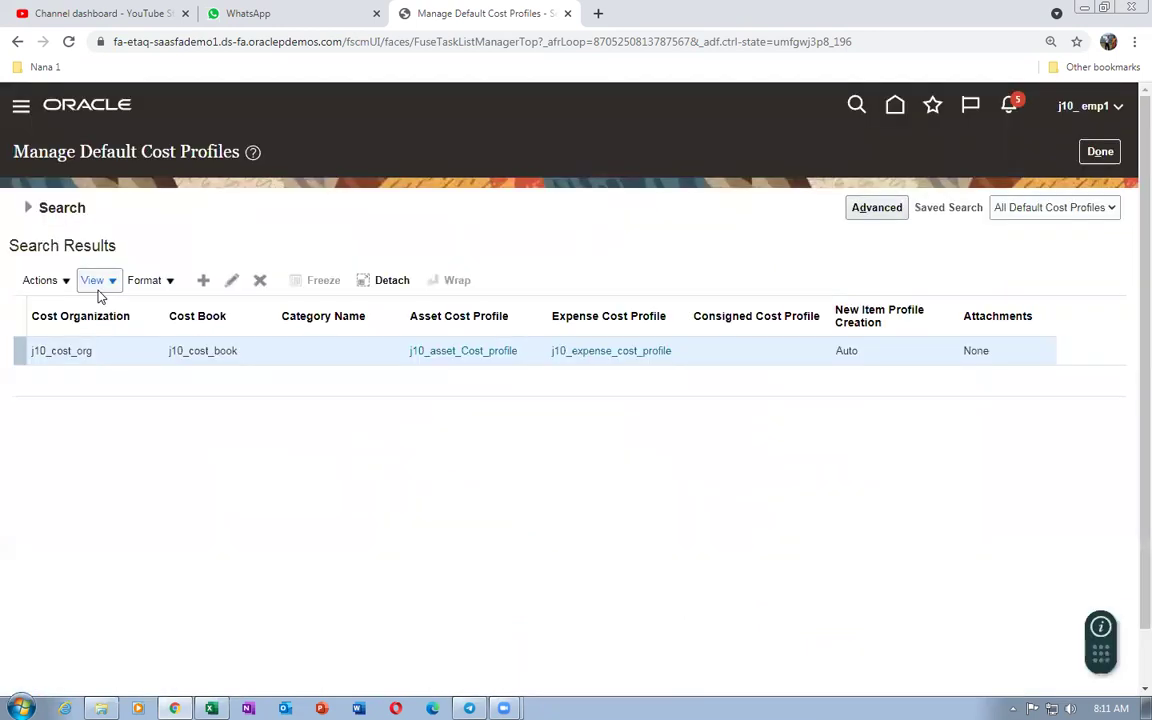
{"action": "left_click", "coordinate": [1102, 152]}
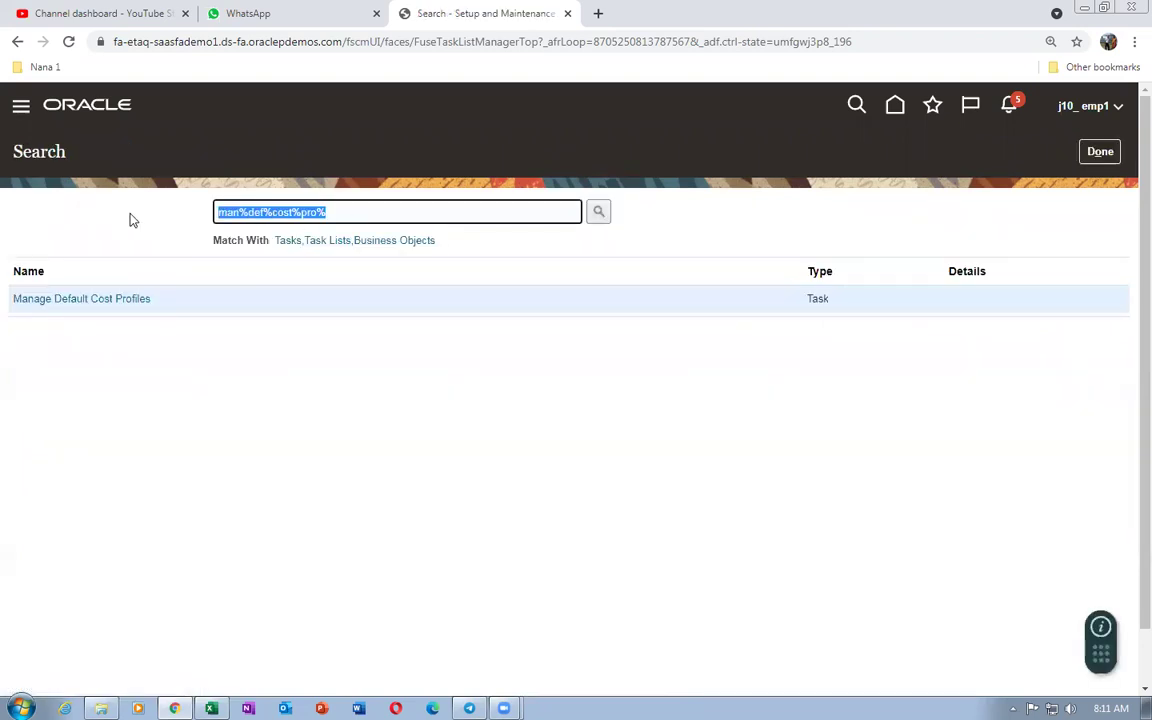
- Search the setup tasks for man%cost%pro% and take a brief look at the Manage Item Cost Profiles task
{"action": "type", "text": "man%cost%"}
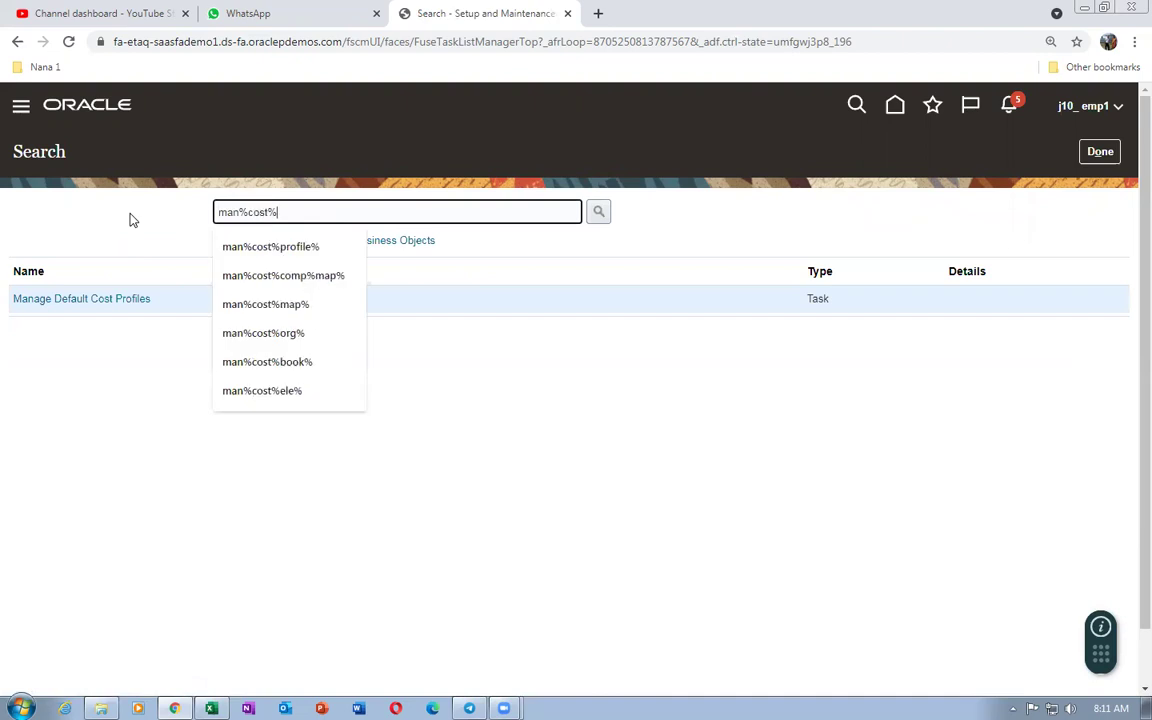
{"action": "type", "text": "pro%"}
{"action": "key", "text": "Return"}
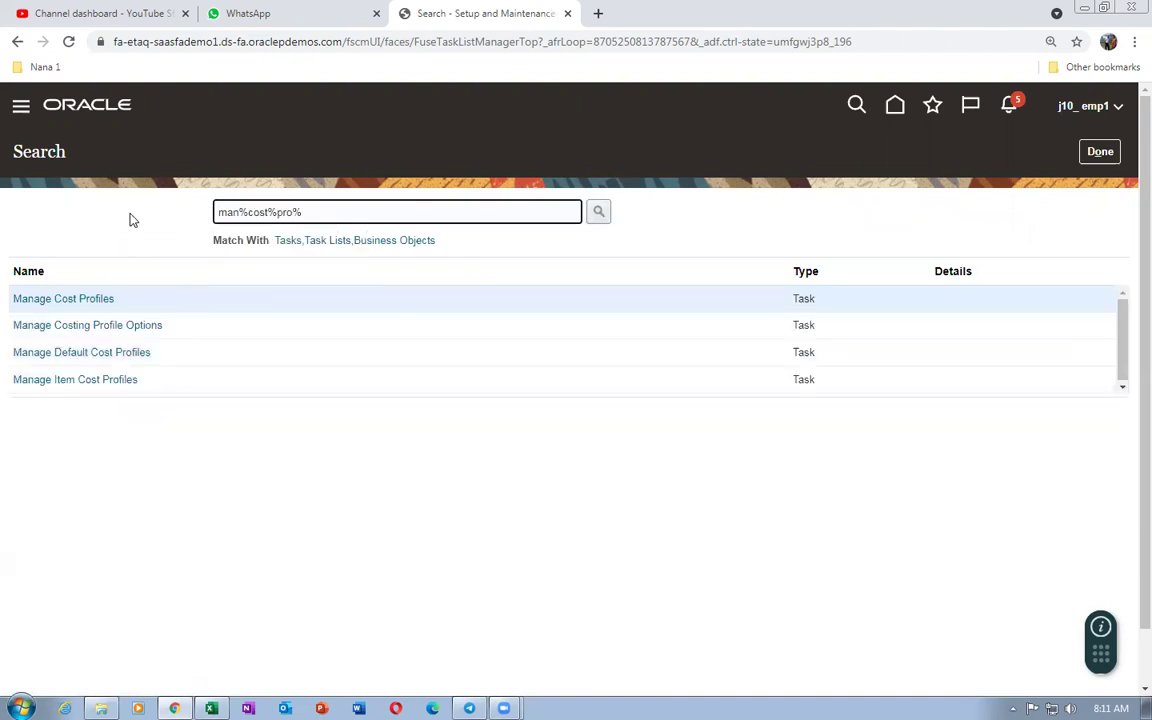
{"action": "left_click", "coordinate": [65, 380]}
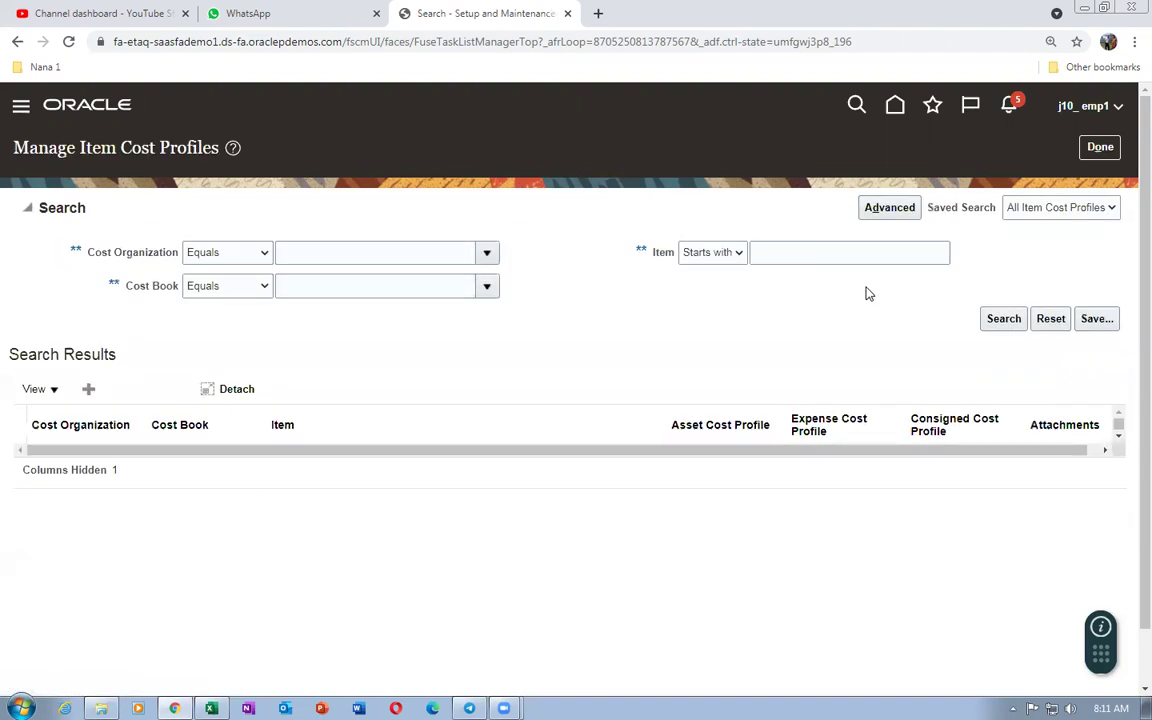
{"action": "left_click", "coordinate": [1100, 147]}
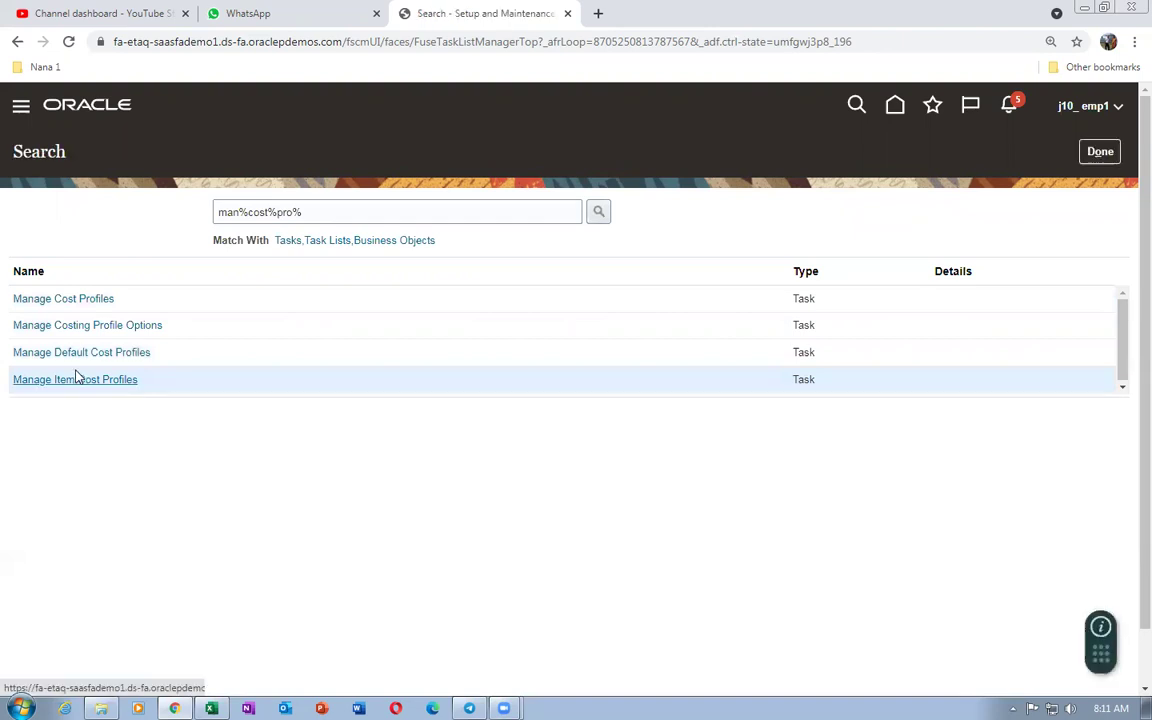
- Open the Manage Cost Profiles task and search for cost profiles that start with j10
{"action": "left_click", "coordinate": [60, 300]}
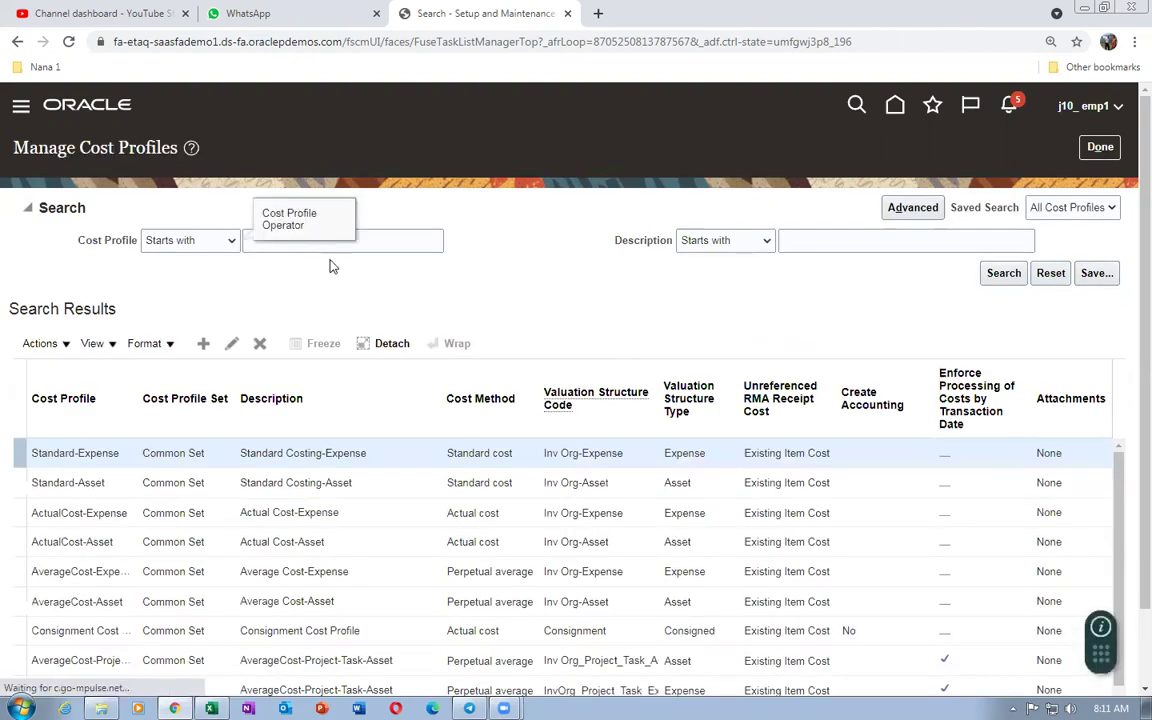
{"action": "left_click", "coordinate": [390, 241]}
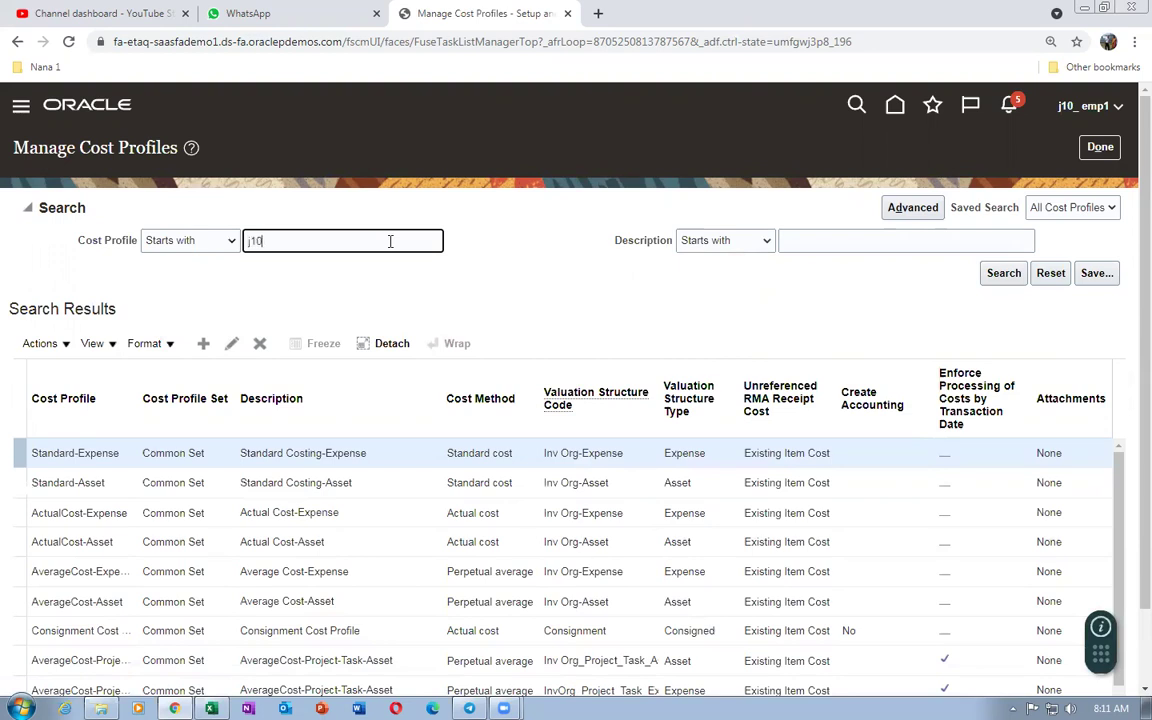
{"action": "type", "text": "j10"}
{"action": "key", "text": "Return"}
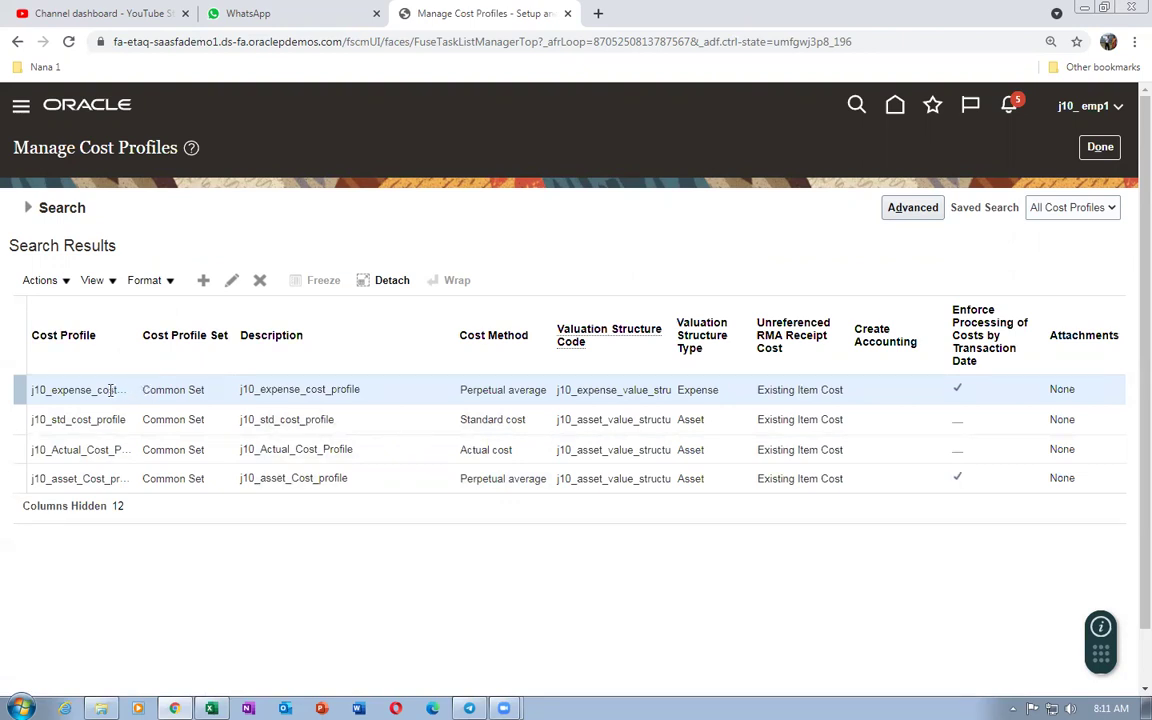
- Widen the Cost Profile column to fit the full names and compare the j10 standard and asset cost profiles
{"action": "left_click_drag", "start_coordinate": [138, 373], "coordinate": [212, 373]}
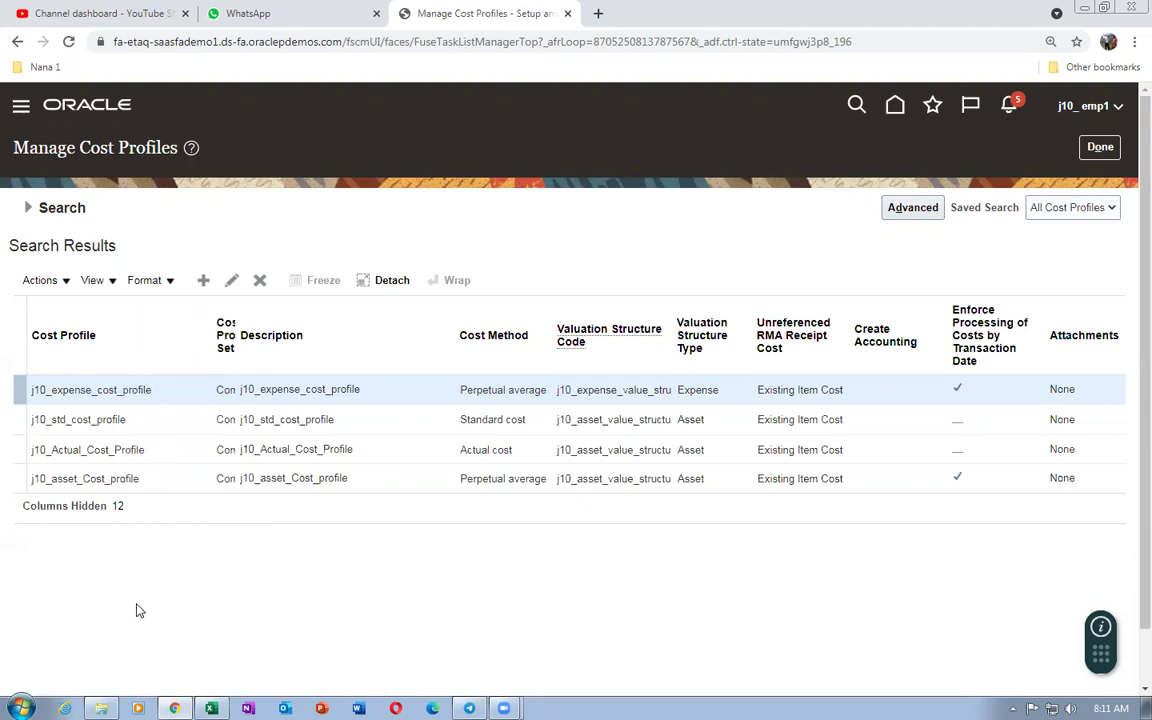
{"action": "left_click", "coordinate": [147, 413]}
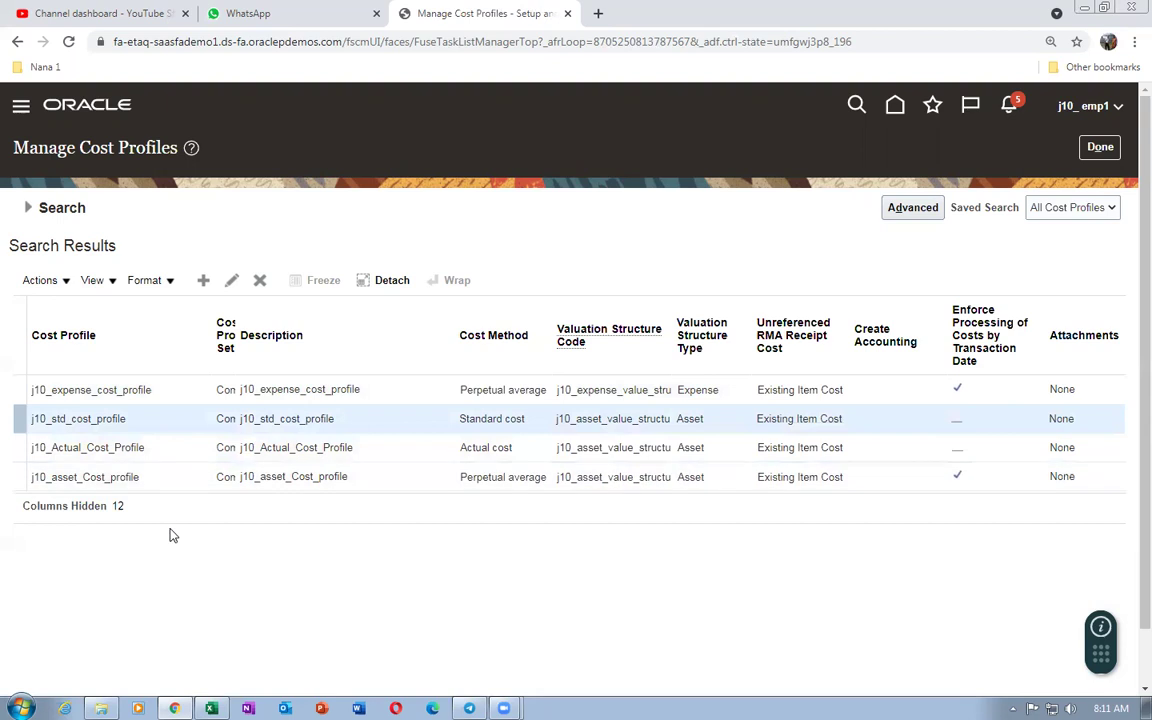
{"action": "left_click", "coordinate": [151, 477]}
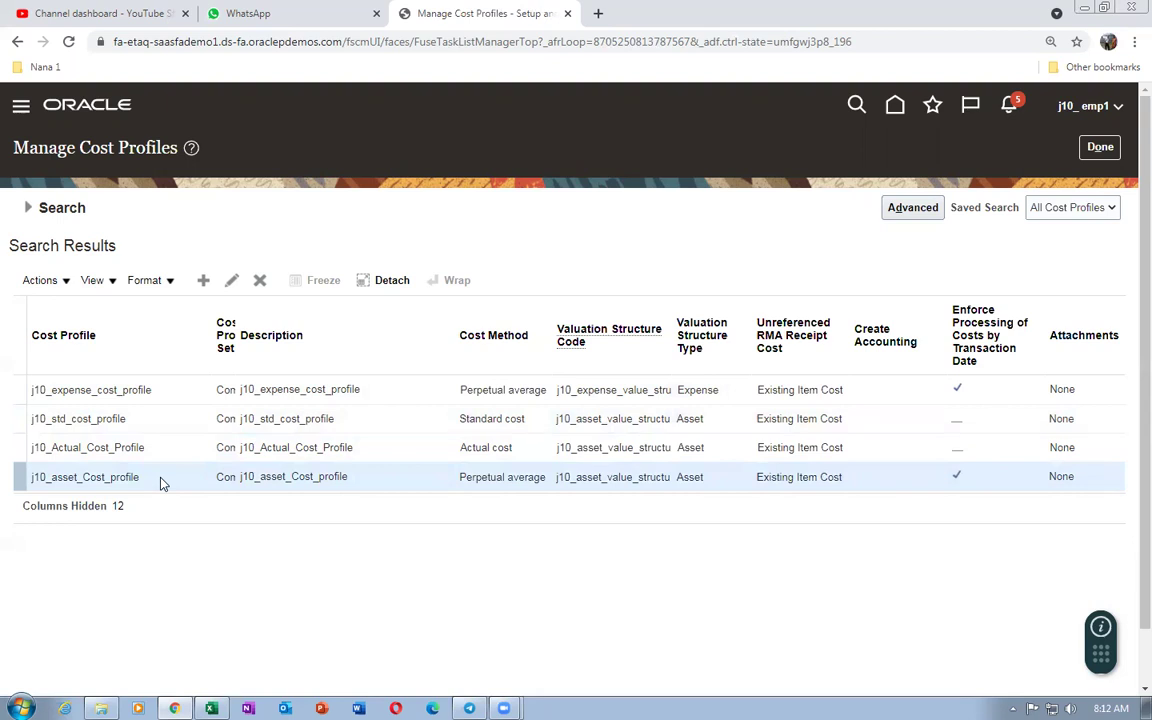
- Review the cost method and costing rules of j10_std_cost_profile, and return to the setup task search without saving
{"action": "left_click", "coordinate": [149, 418]}
{"action": "left_click", "coordinate": [231, 280]}
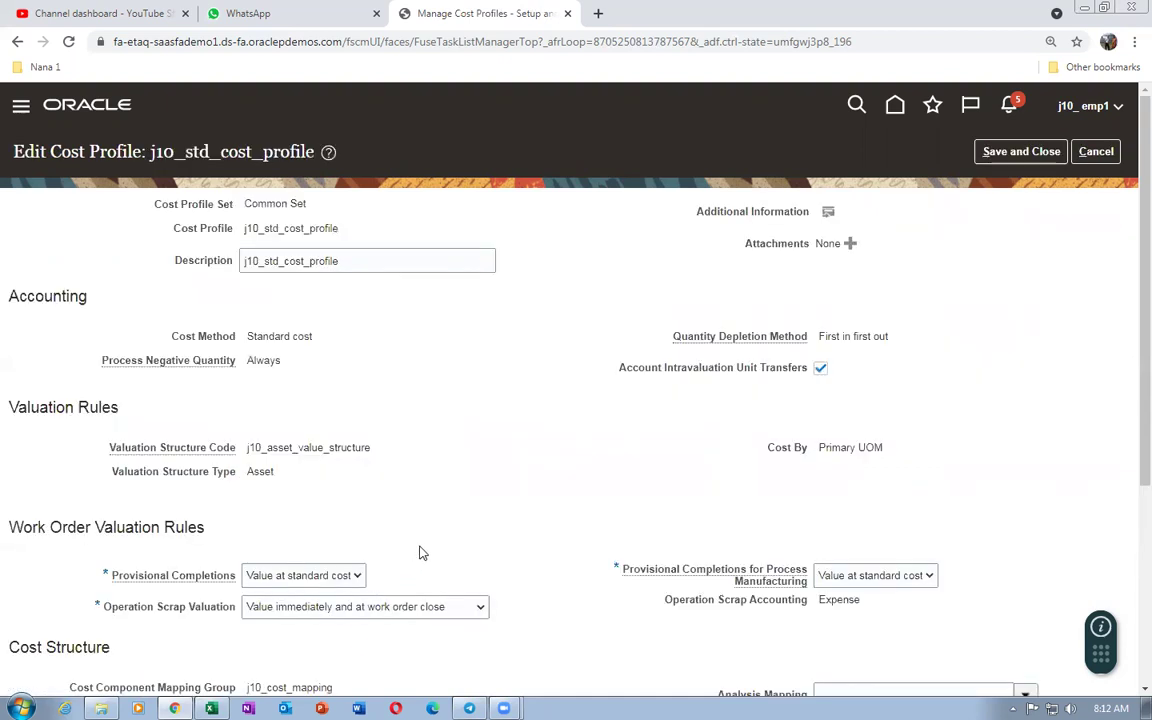
{"action": "left_click_drag", "start_coordinate": [254, 336], "coordinate": [295, 348]}
{"action": "scroll", "coordinate": [334, 432], "scroll_direction": "down", "scroll_amount": 2}
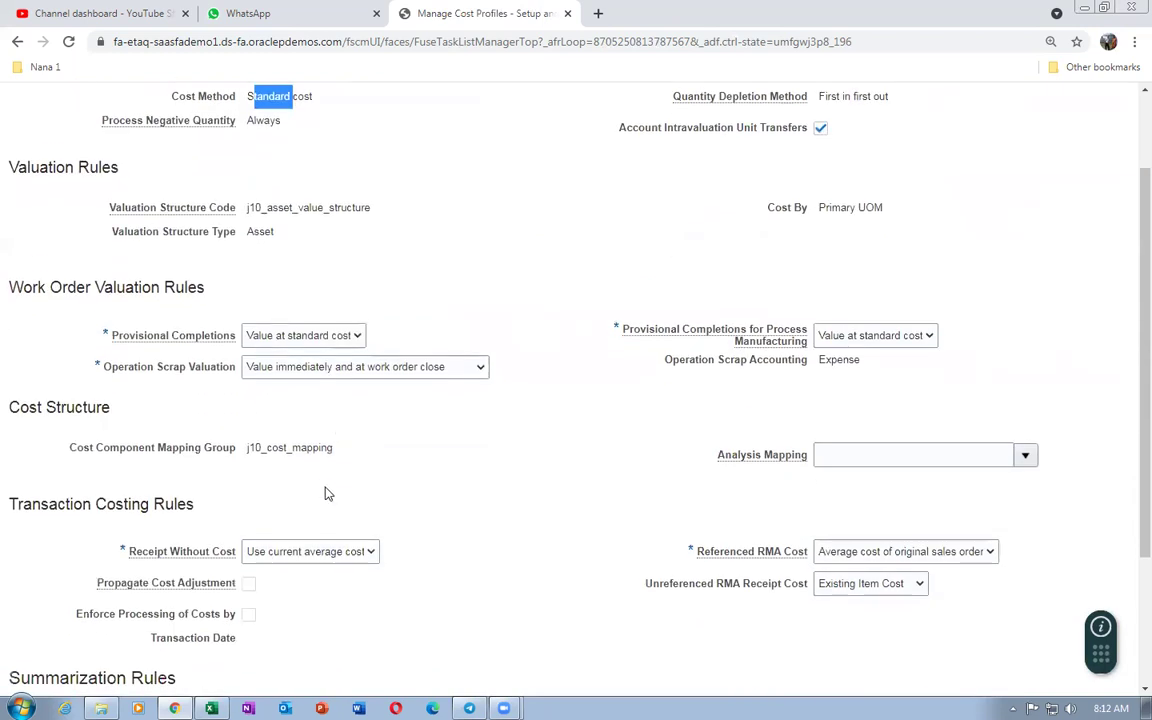
{"action": "scroll", "coordinate": [421, 497], "scroll_direction": "down", "scroll_amount": 1}
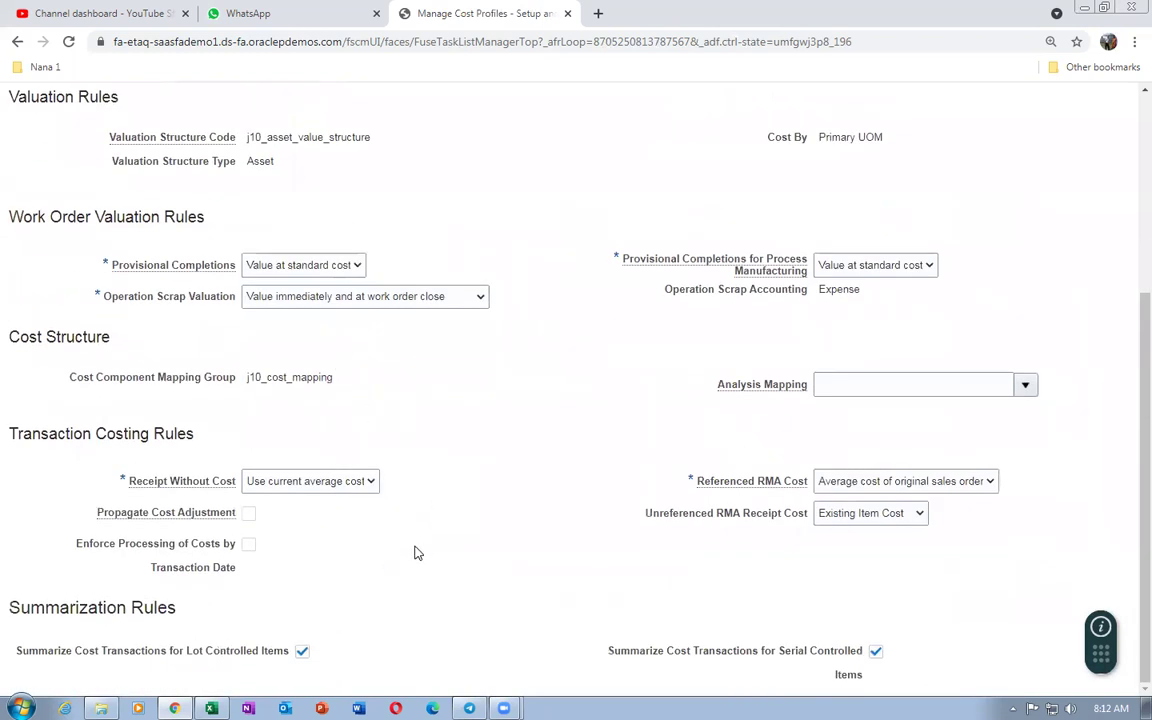
{"action": "scroll", "coordinate": [417, 553], "scroll_direction": "up", "scroll_amount": 3}
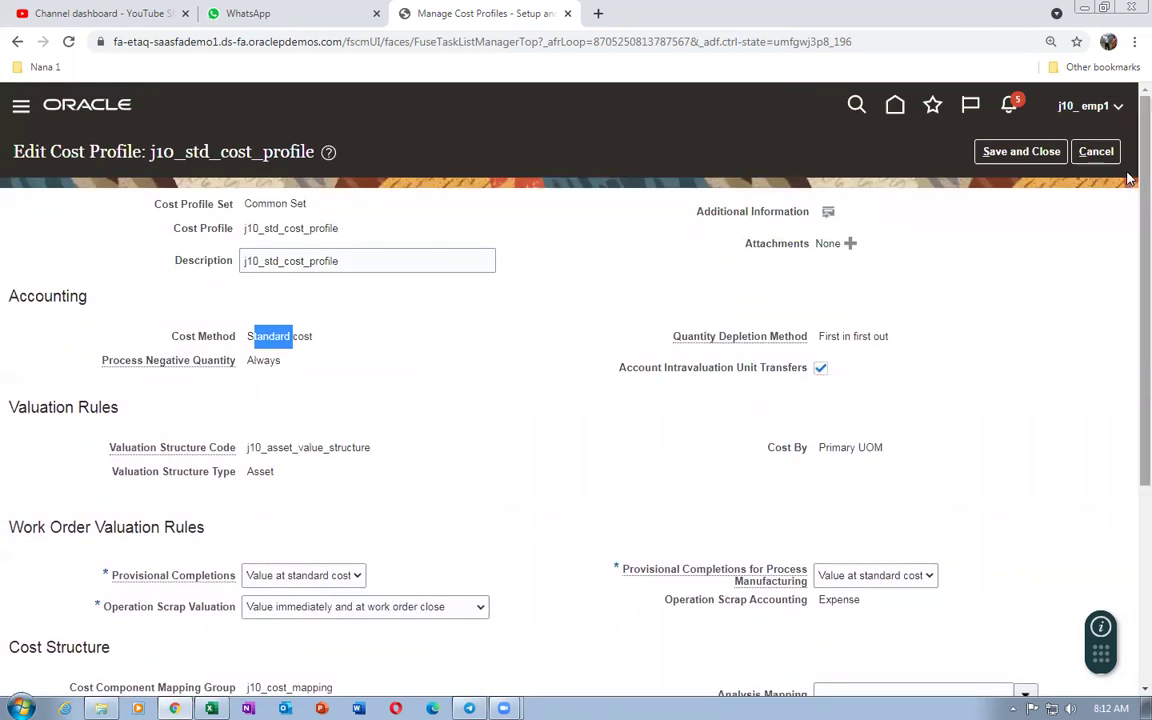
{"action": "left_click", "coordinate": [216, 311]}
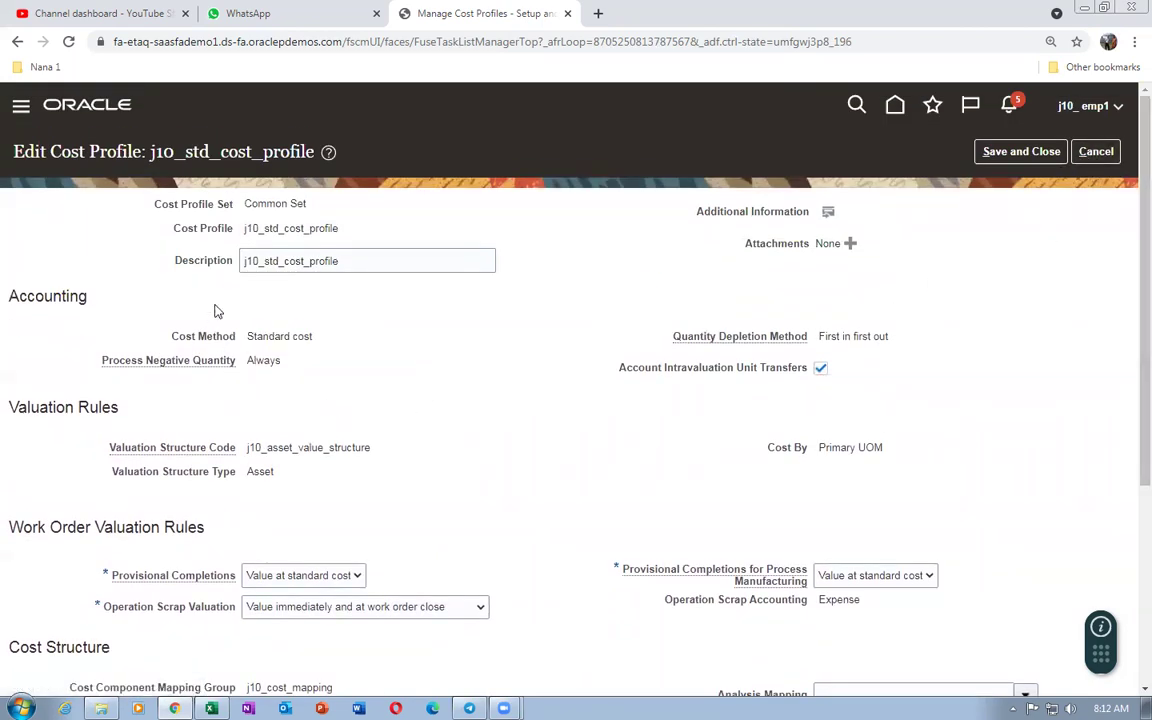
{"action": "left_click", "coordinate": [1096, 151]}
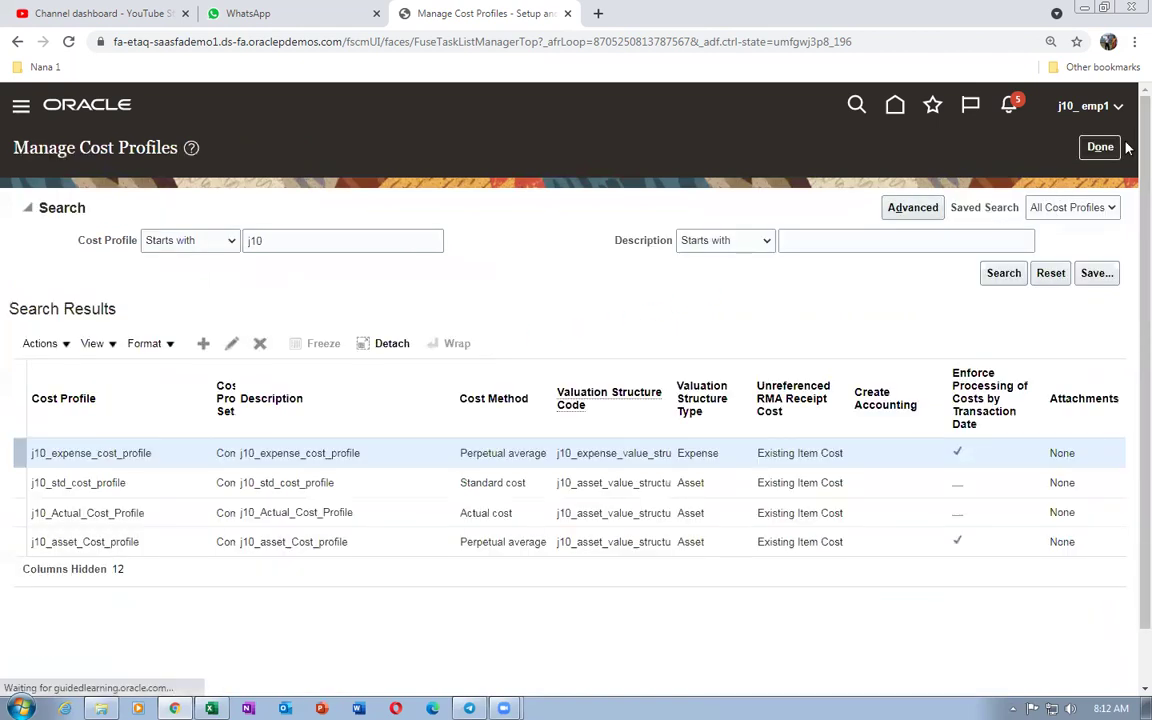
{"action": "left_click", "coordinate": [1108, 148]}
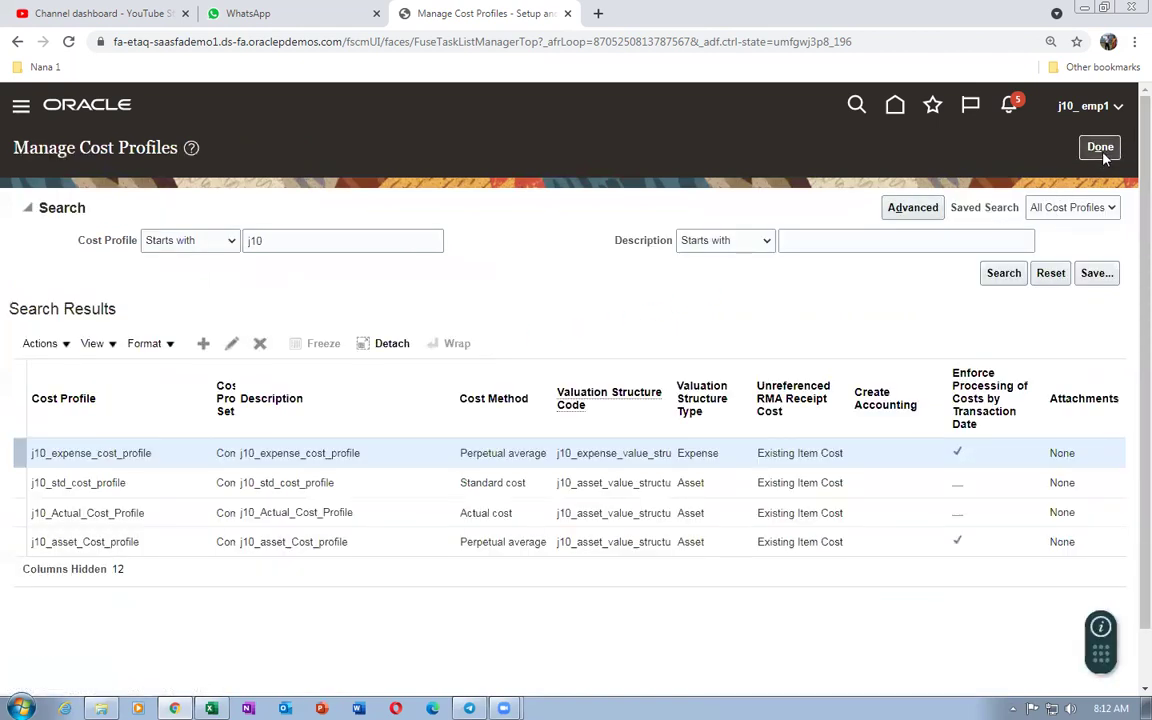
- Duplicate the Oracle browser tab three times to have additional Oracle Applications sessions open
{"action": "right_click", "coordinate": [462, 16]}
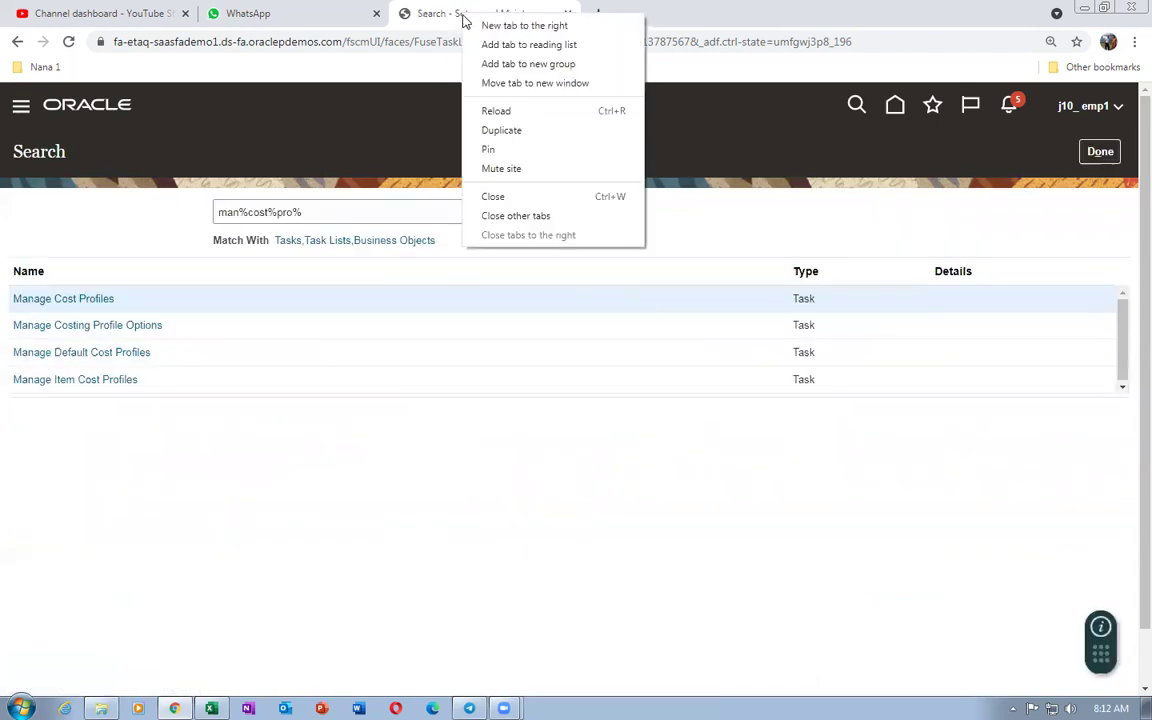
{"action": "left_click", "coordinate": [490, 131]}
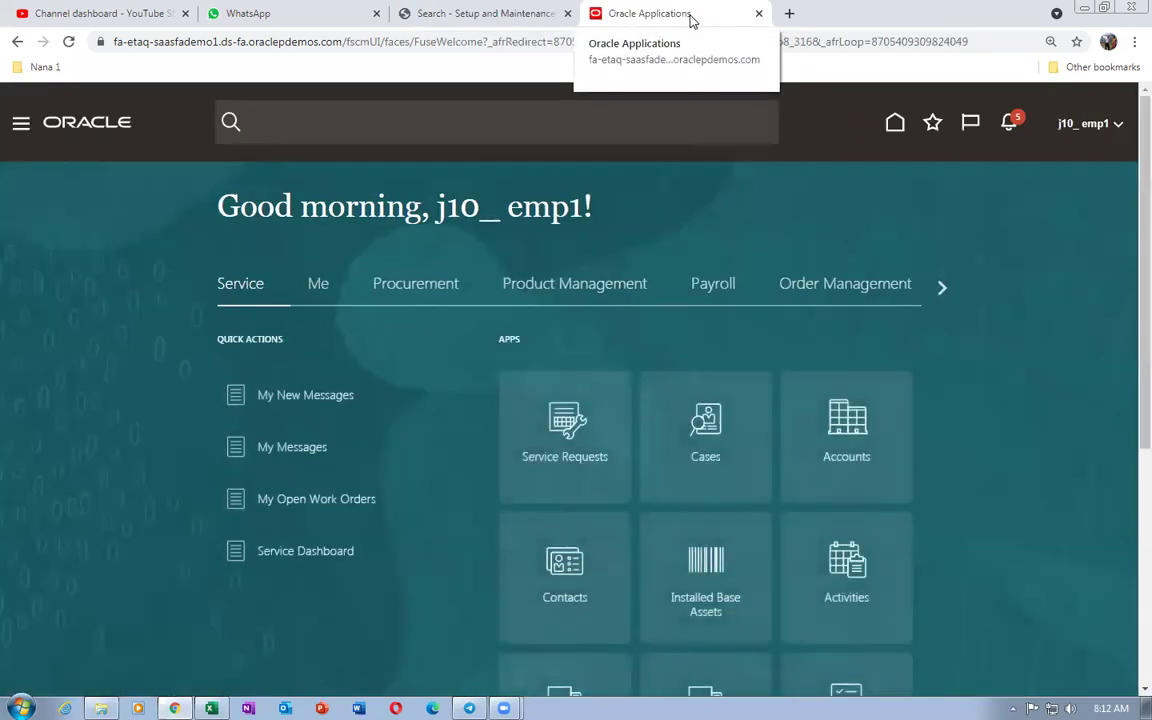
{"action": "right_click", "coordinate": [689, 18]}
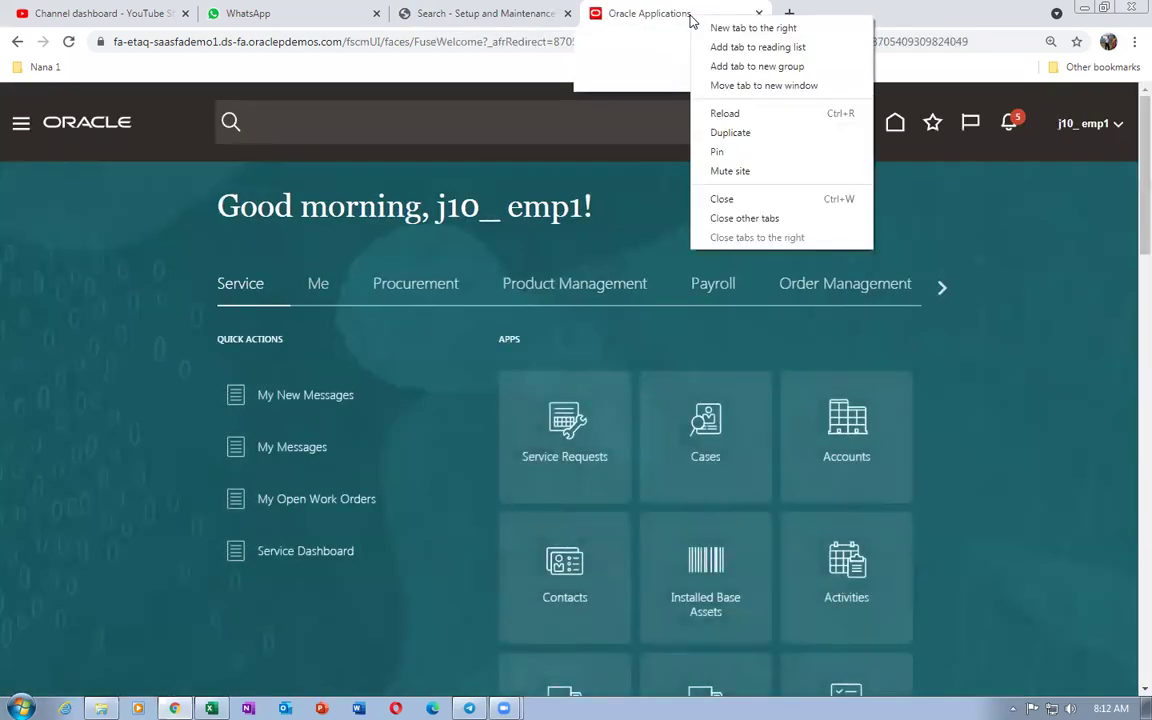
{"action": "left_click", "coordinate": [706, 132]}
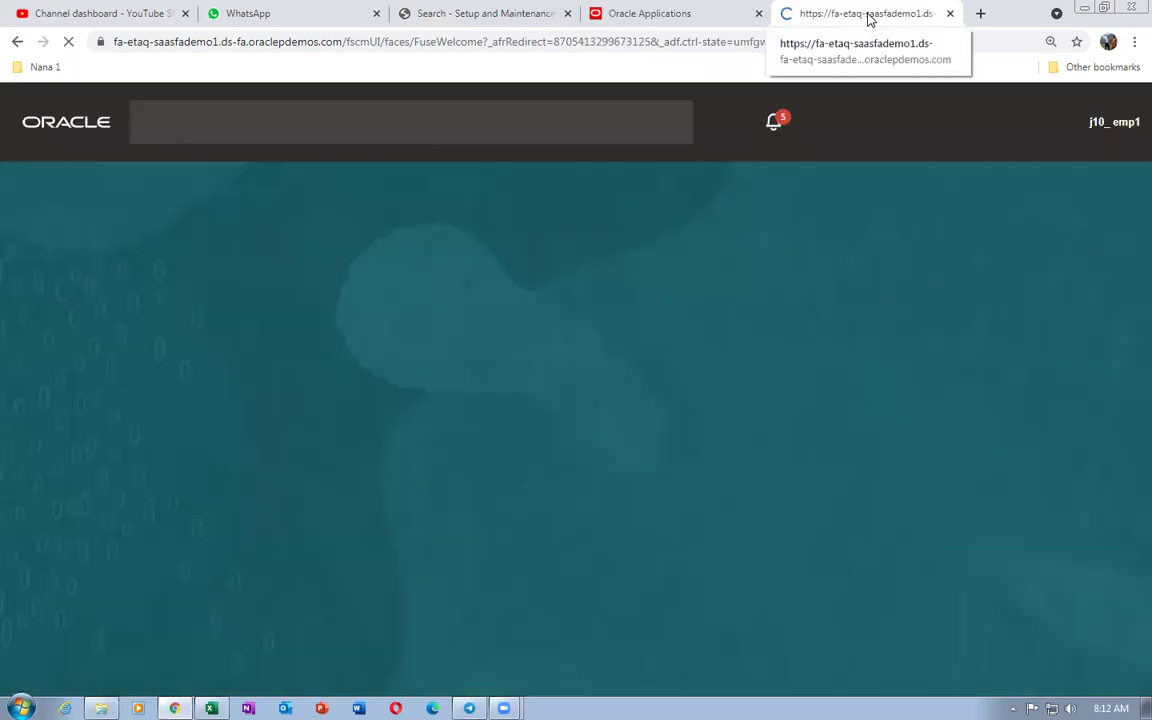
{"action": "right_click", "coordinate": [869, 18]}
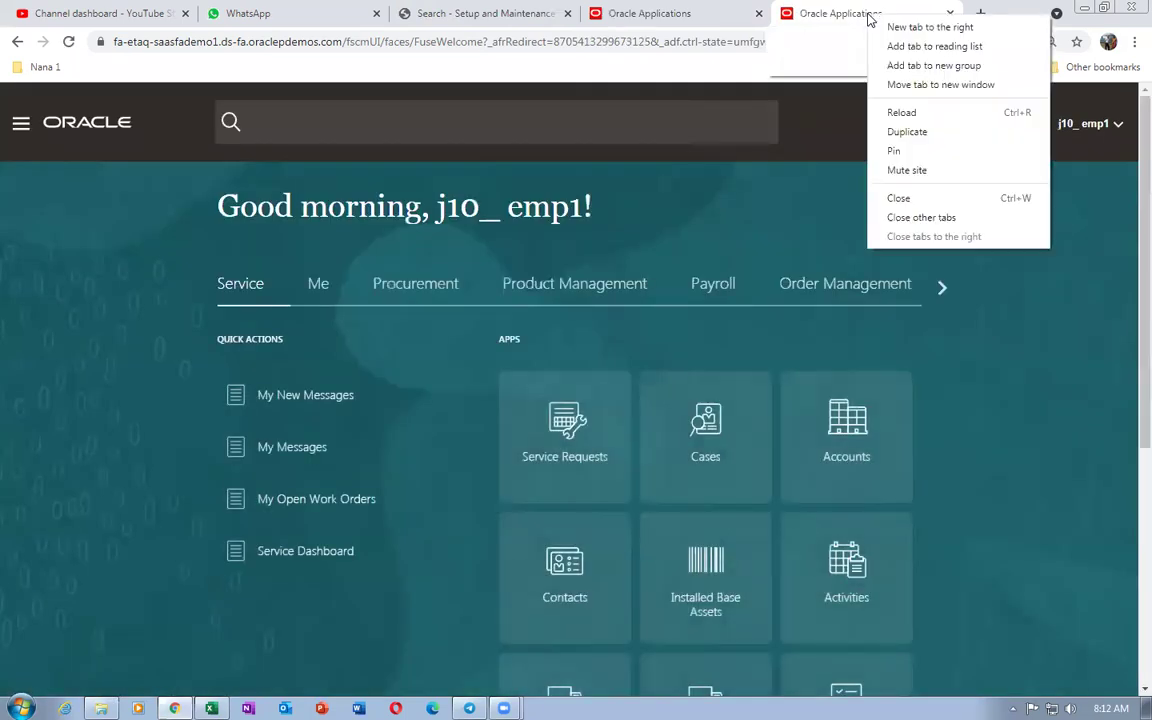
{"action": "left_click", "coordinate": [905, 132]}
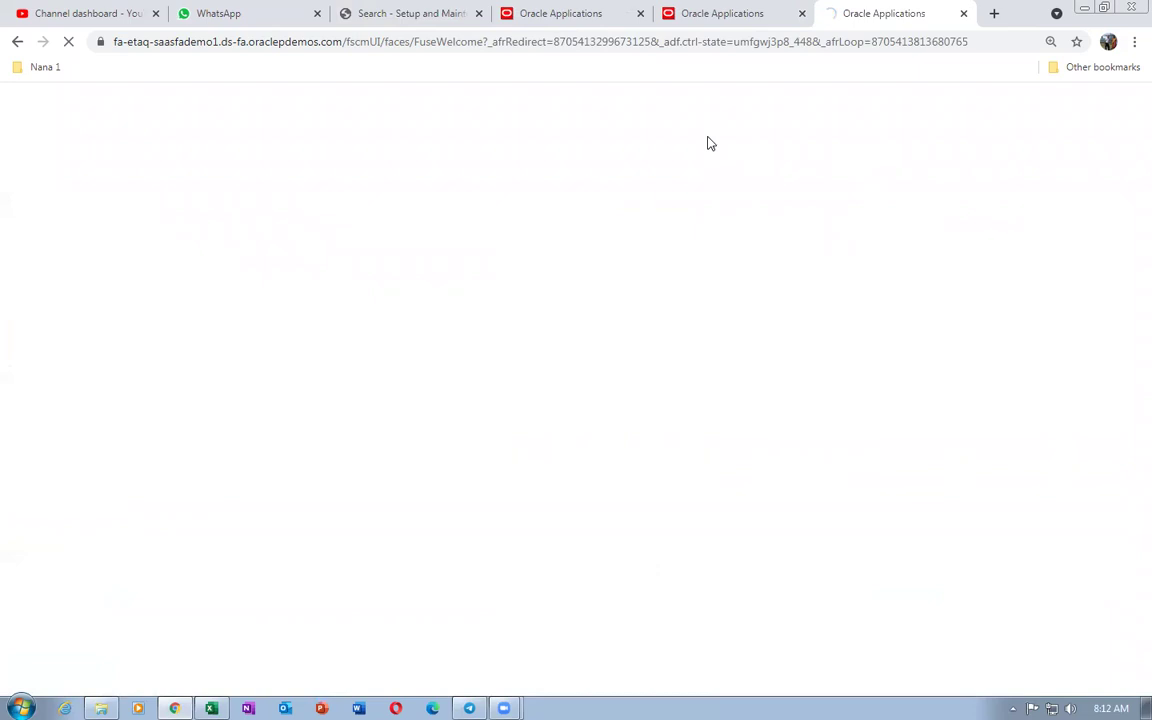
- Close the setup task search and return to the Oracle home page
{"action": "left_click", "coordinate": [375, 18]}
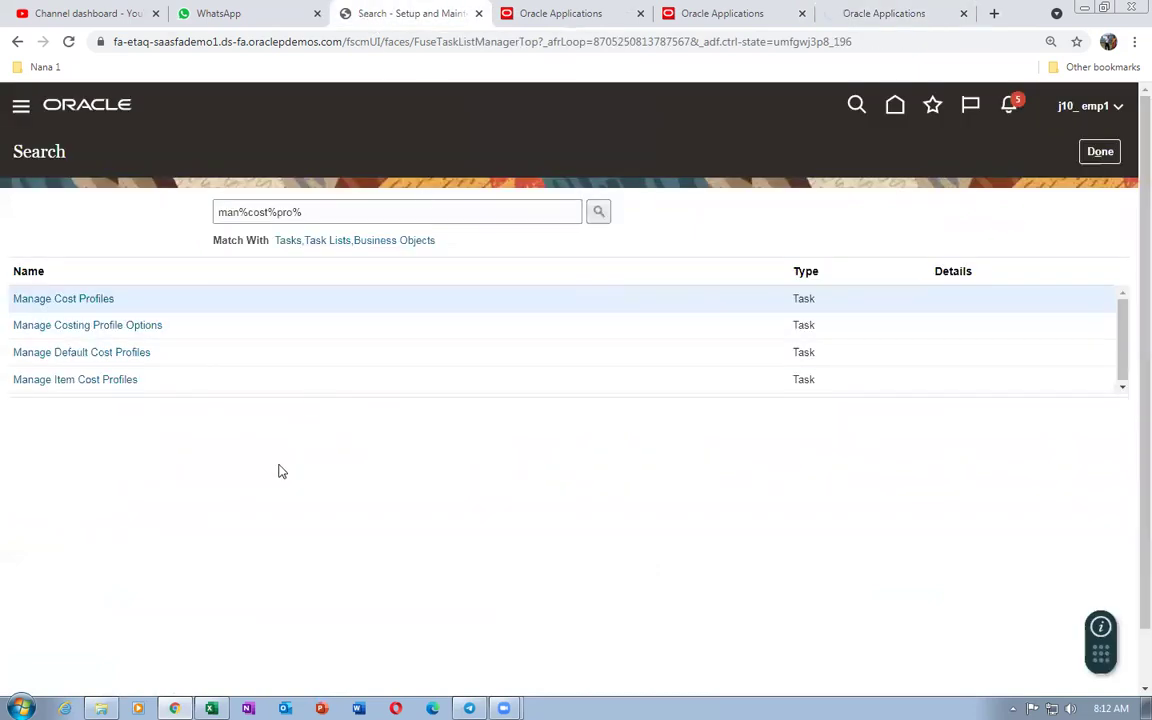
{"action": "left_click", "coordinate": [1101, 152]}
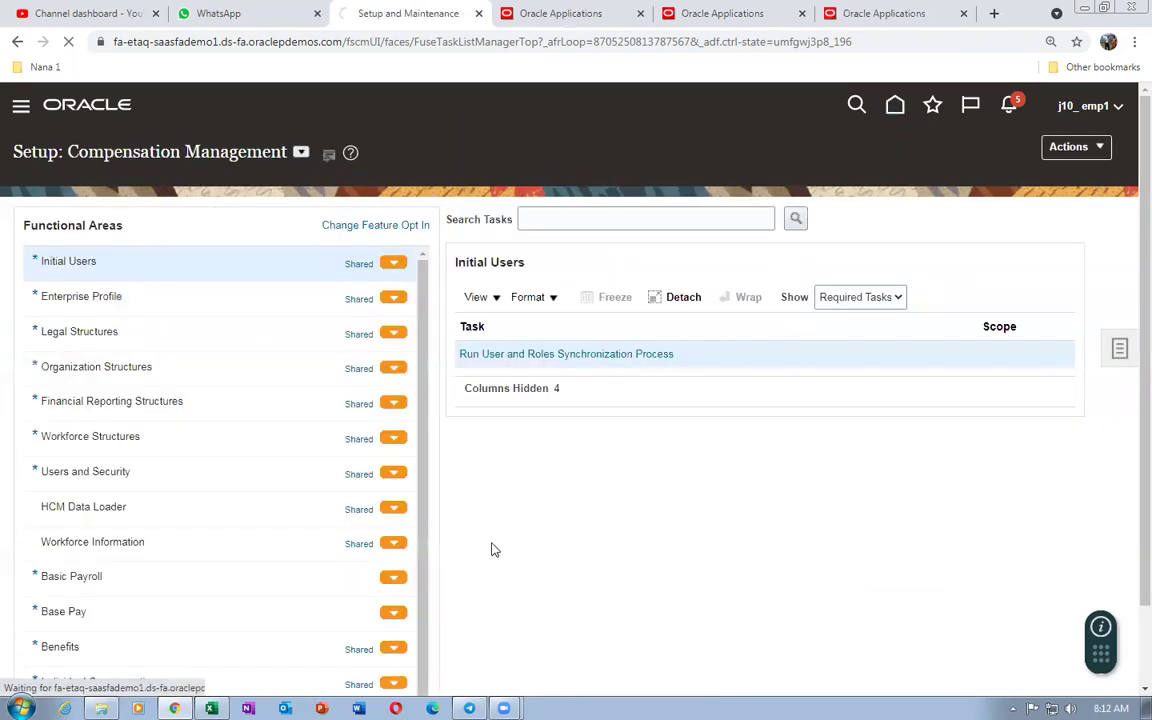
- Check the inventory item cost of the scenario in the P_to_P_Process workbook in Excel, and return to Oracle
{"action": "key", "text": "alt+Tab"}
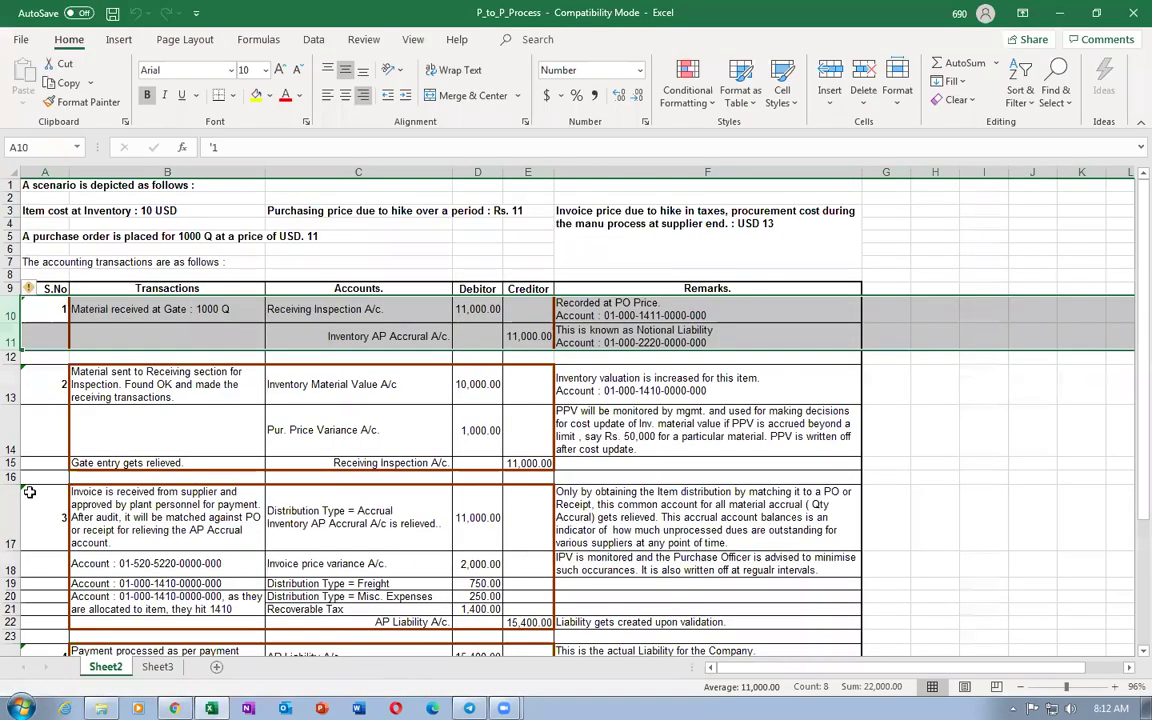
{"action": "left_click", "coordinate": [155, 311]}
{"action": "left_click", "coordinate": [27, 211]}
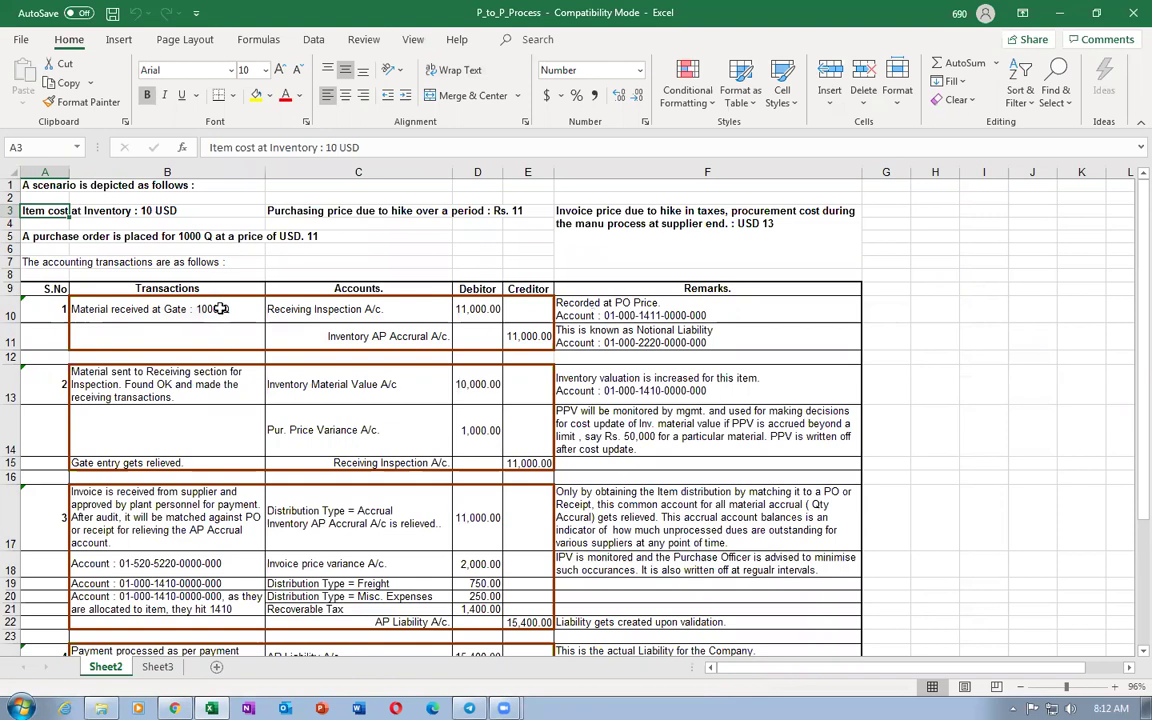
{"action": "key", "text": "alt+Tab"}
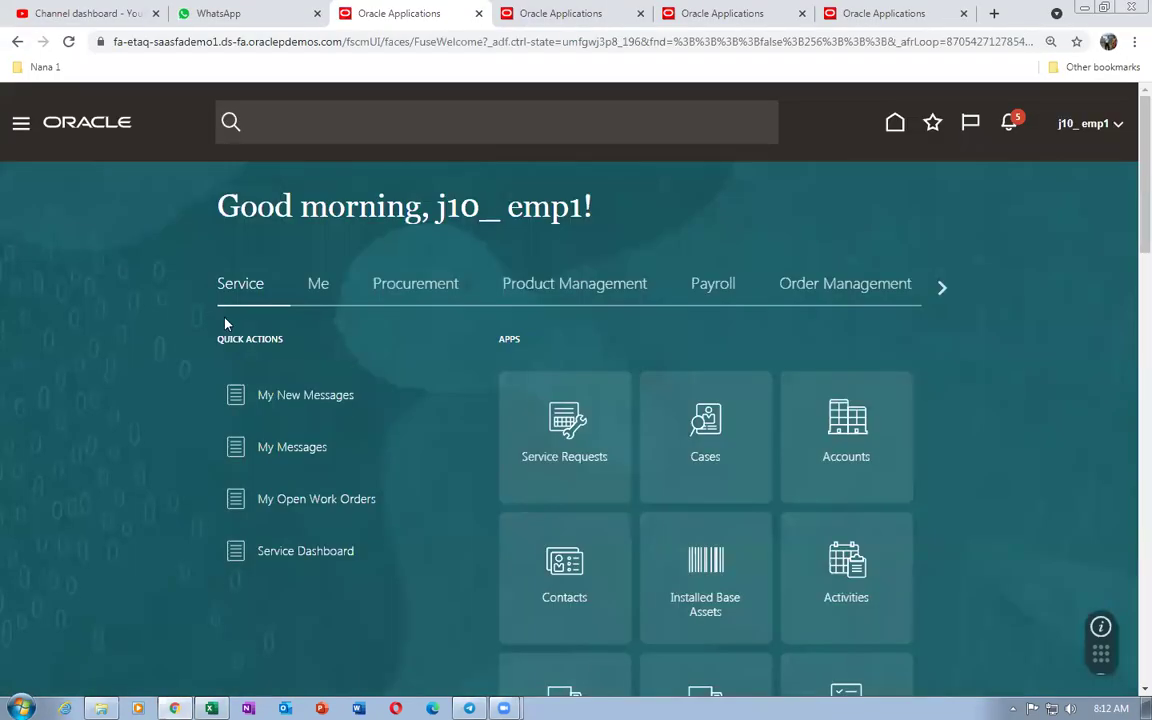
- Open Product Information Management under Product Management and start creating a new item
{"action": "left_click", "coordinate": [532, 297]}
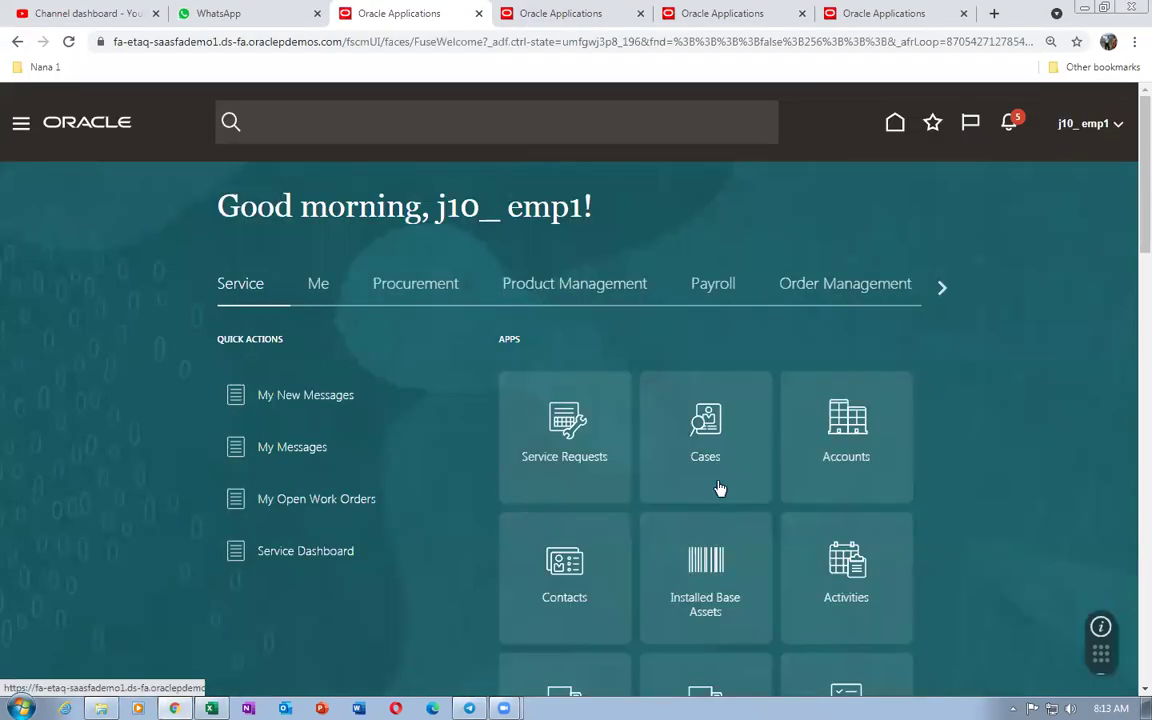
{"action": "left_click", "coordinate": [709, 443]}
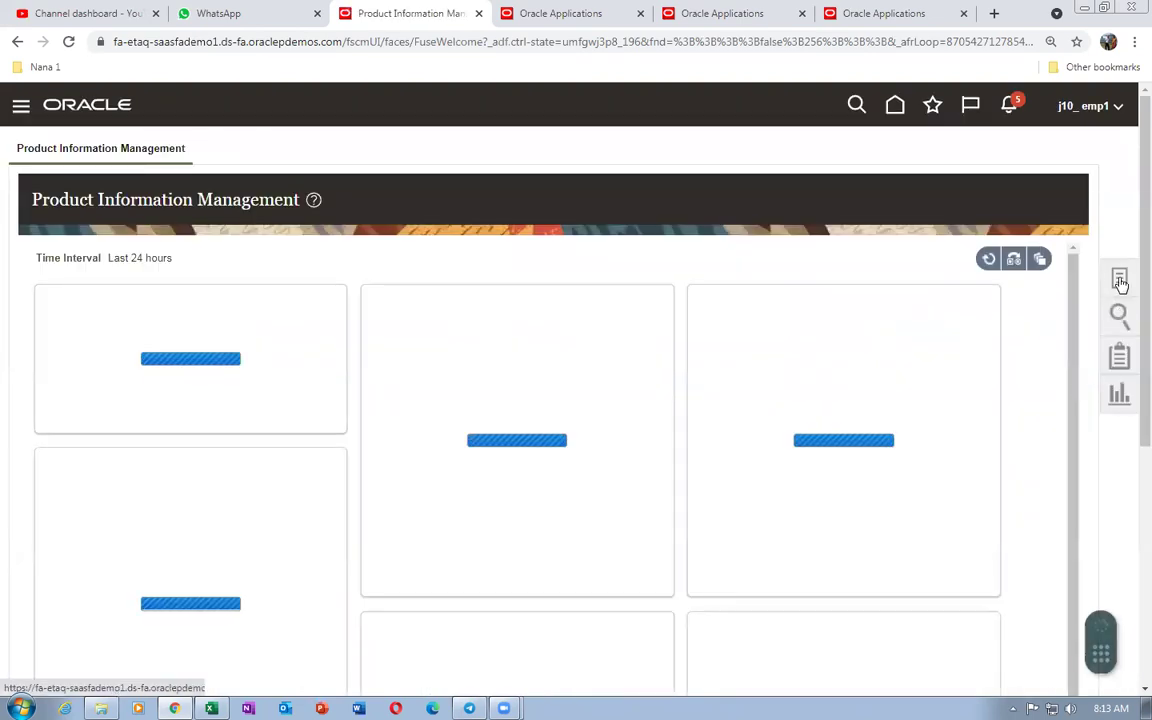
{"action": "left_click", "coordinate": [1119, 278]}
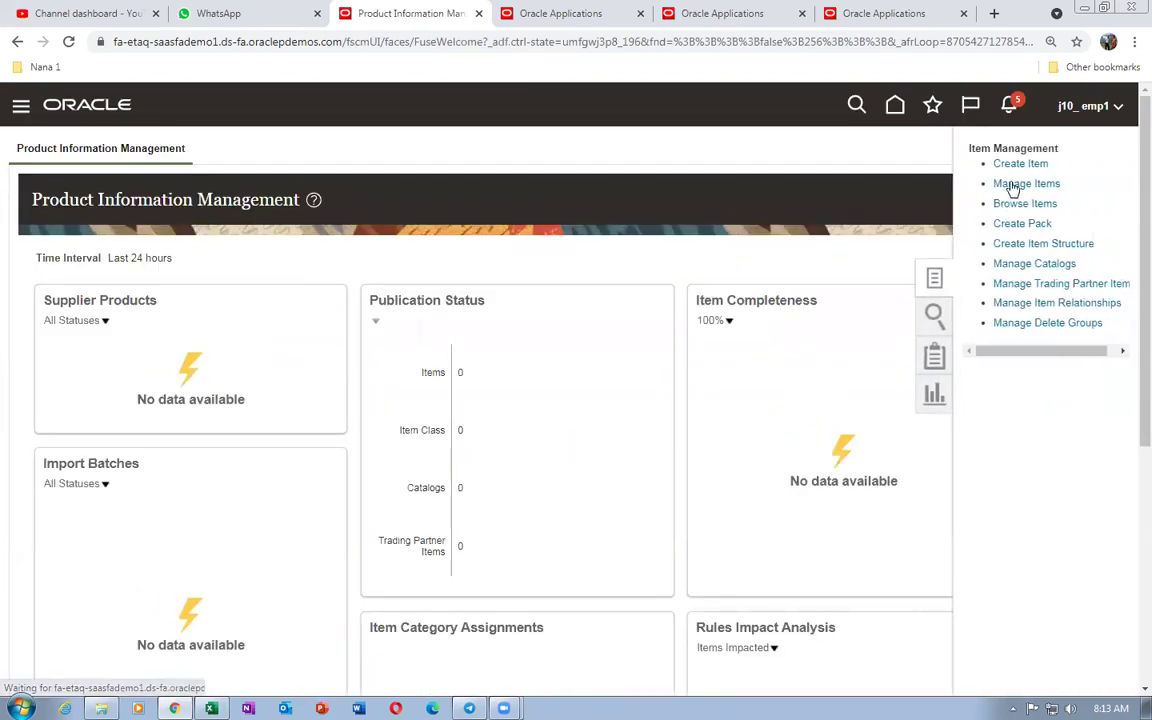
{"action": "left_click", "coordinate": [1020, 164]}
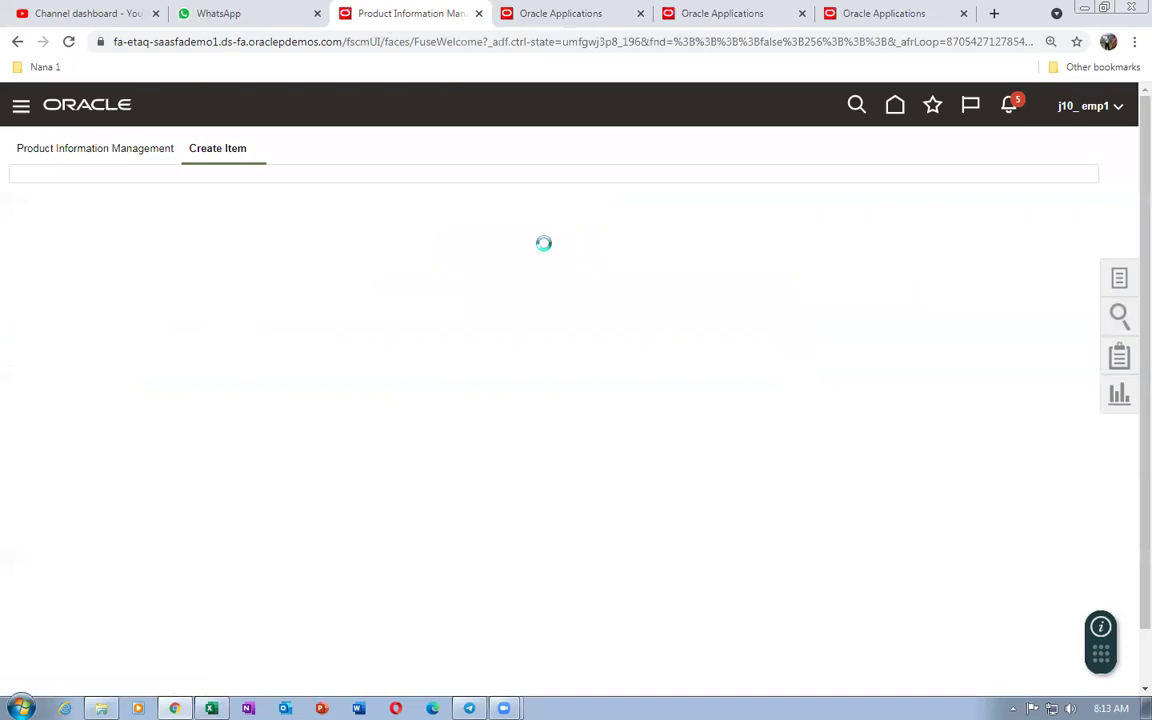
- Create one new item in organization J100 with the default SH Laptops class and j10 Purchased Item template, and accept the redeployment warning
{"action": "type", "text": "j100"}
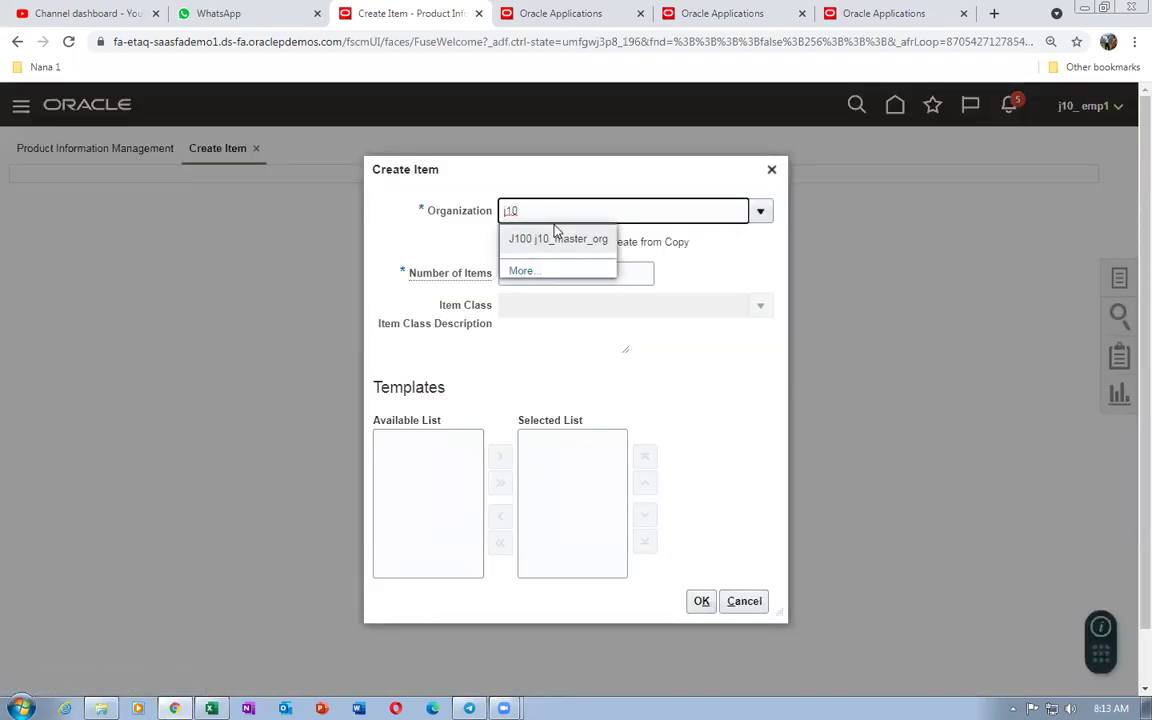
{"action": "left_click", "coordinate": [552, 240]}
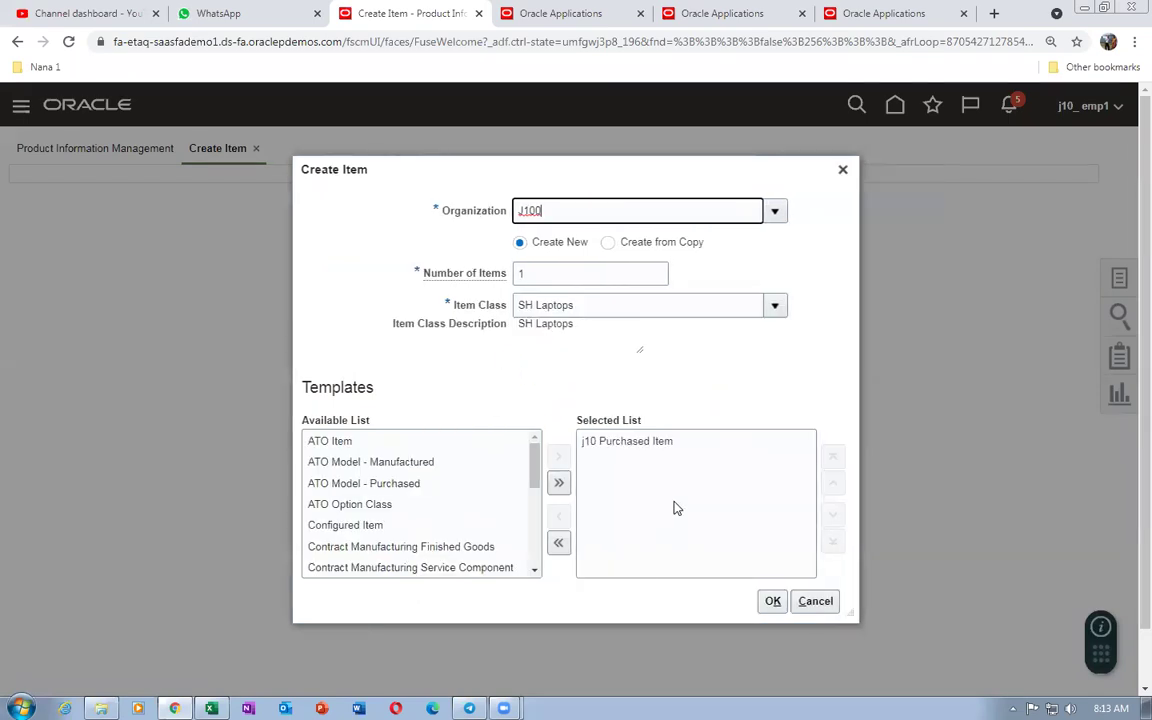
{"action": "left_click", "coordinate": [775, 602]}
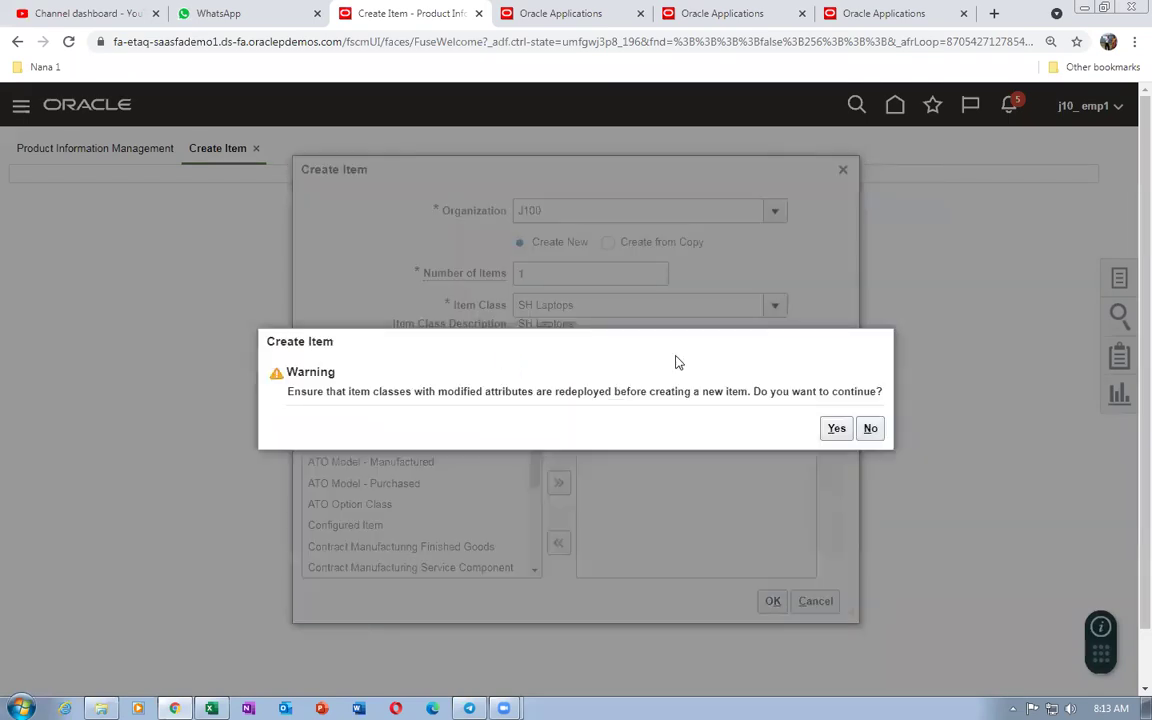
{"action": "left_click_drag", "start_coordinate": [349, 391], "coordinate": [716, 411]}
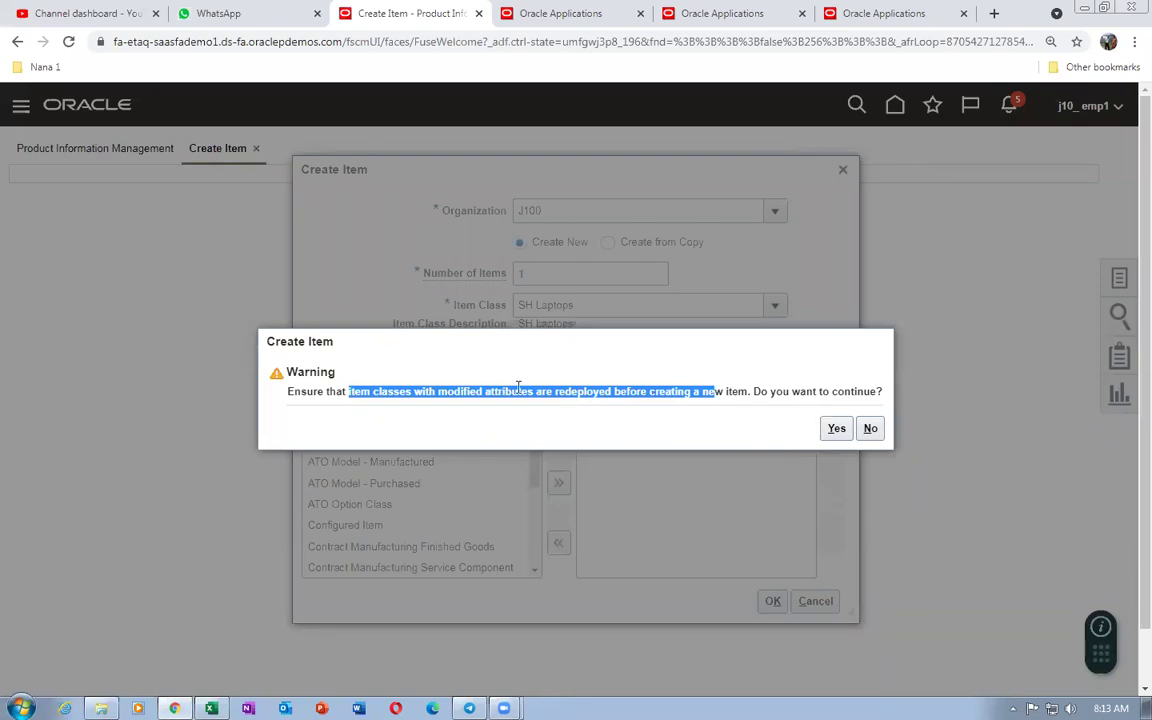
{"action": "left_click", "coordinate": [834, 429]}
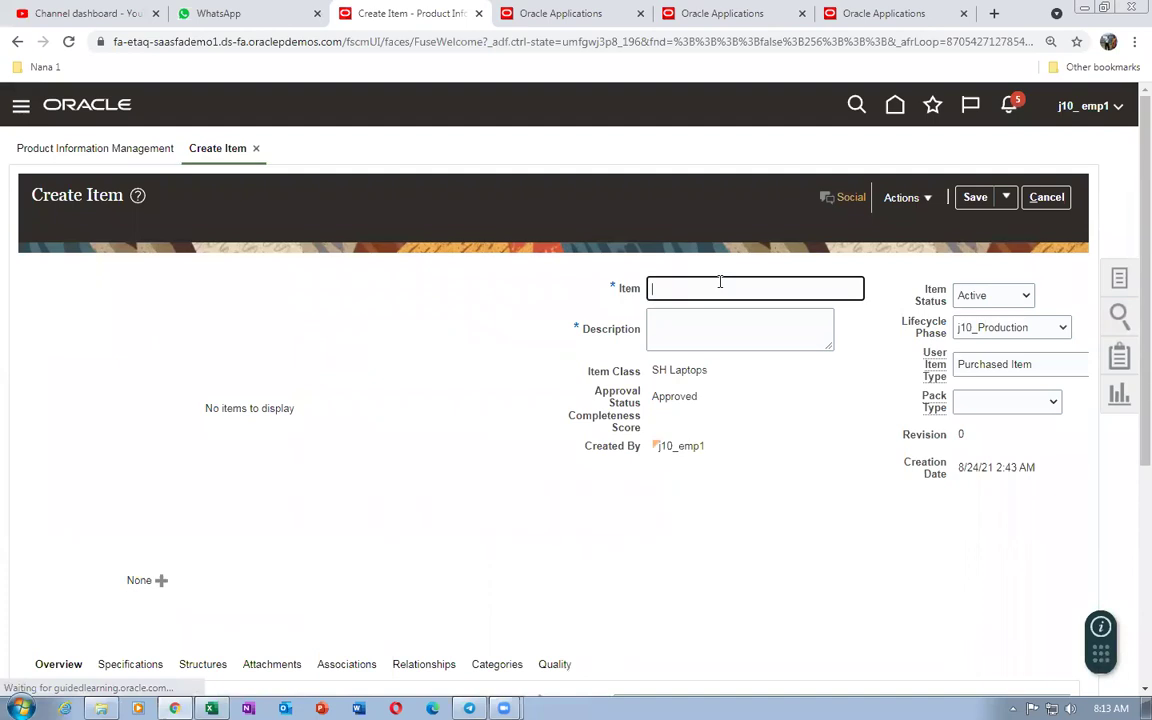
- Name the new item j10_33 and copy the same text into its description
{"action": "type", "text": "33"}
{"action": "left_click_drag", "start_coordinate": [722, 287], "coordinate": [592, 291]}
{"action": "key", "text": "ctrl+c"}
{"action": "left_click", "coordinate": [718, 320]}
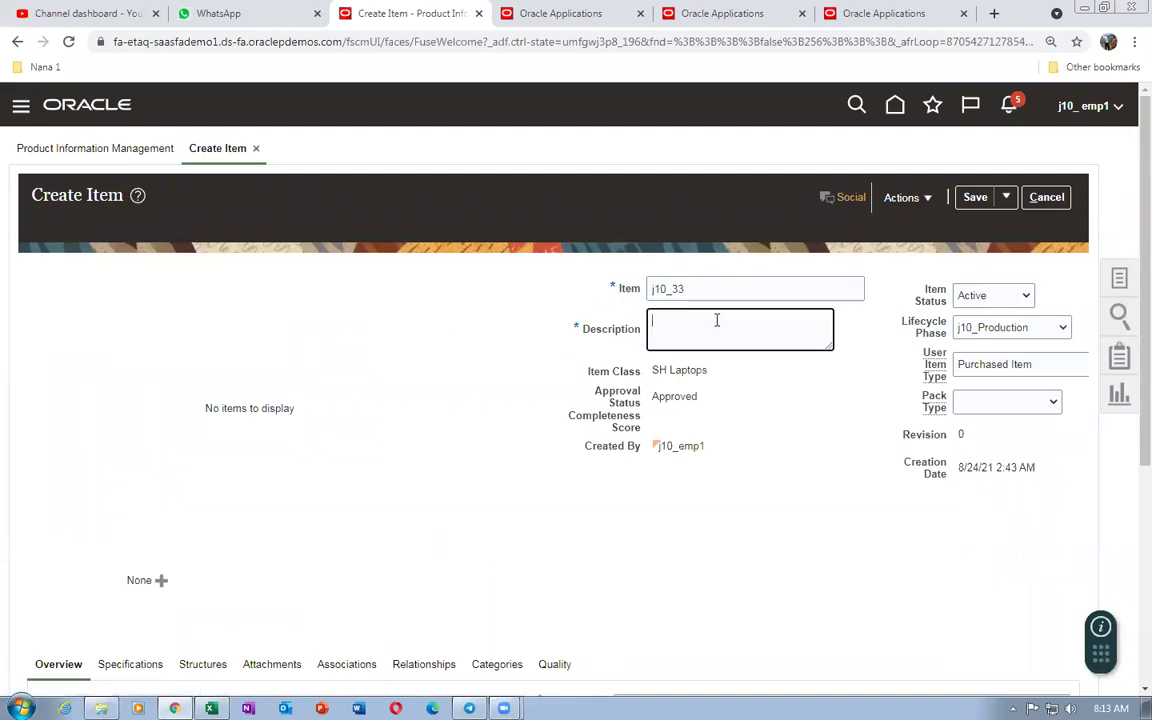
{"action": "key", "text": "ctrl+v"}
- Set the item's purchase price to 9 USD in its purchasing specifications
{"action": "scroll", "coordinate": [420, 445], "scroll_direction": "down", "scroll_amount": 2}
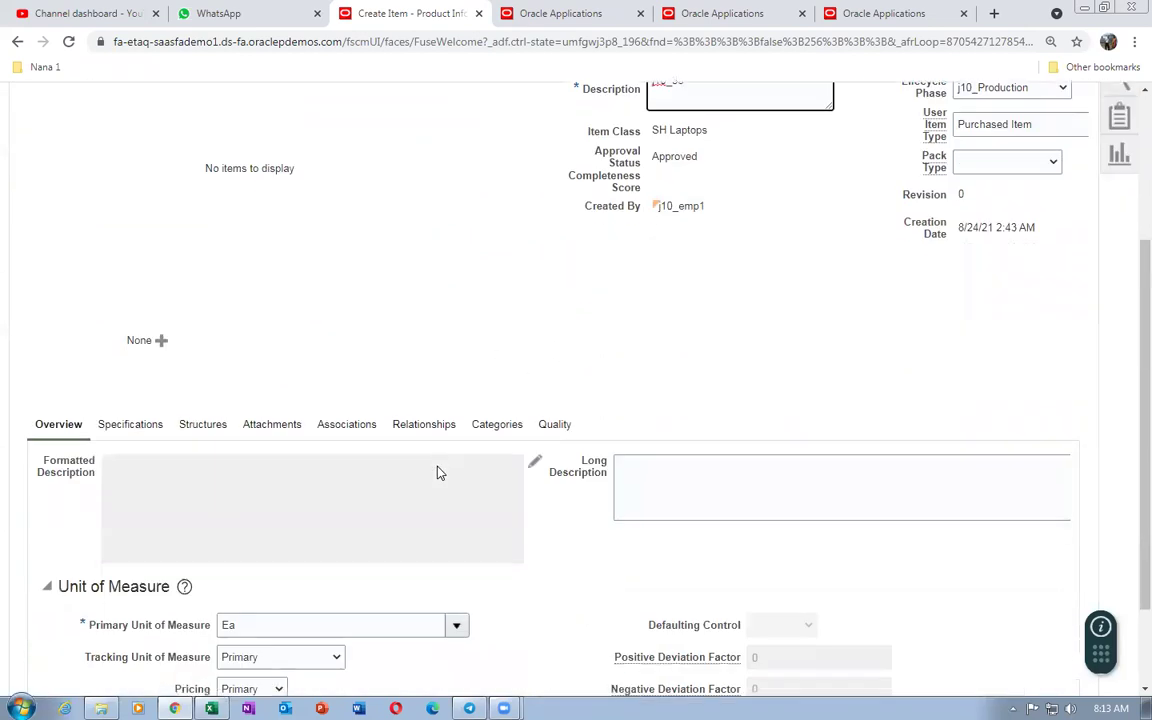
{"action": "left_click", "coordinate": [131, 425]}
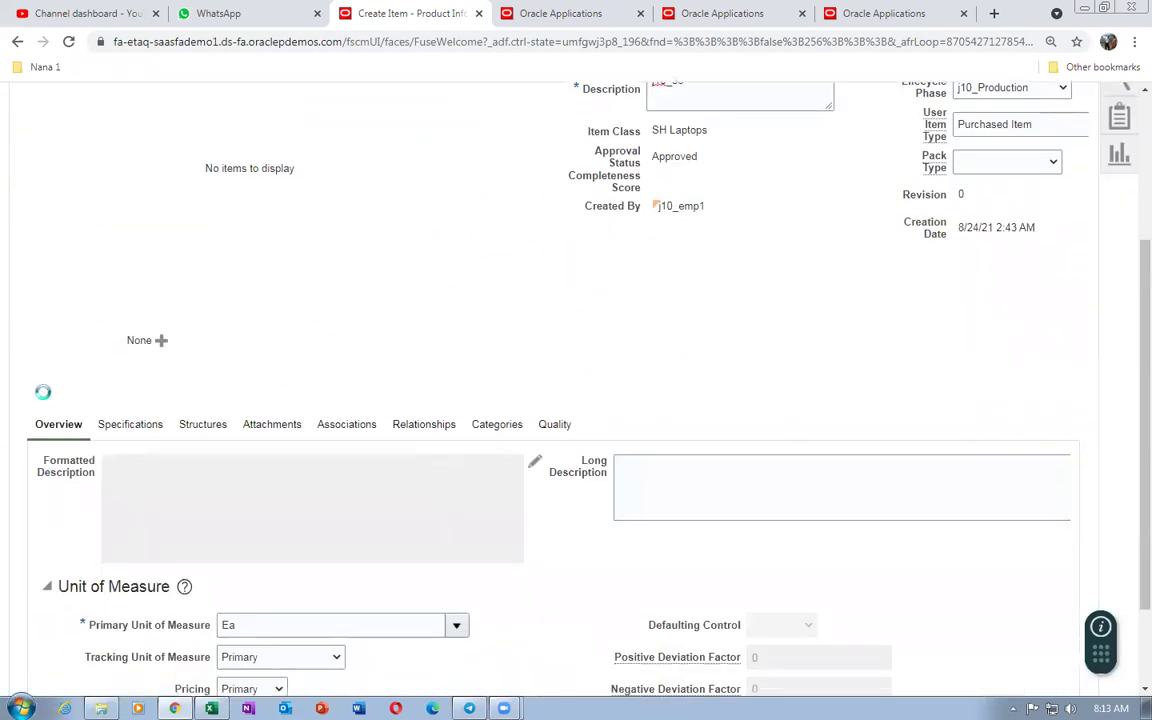
{"action": "scroll", "coordinate": [46, 399], "scroll_direction": "down", "scroll_amount": 3}
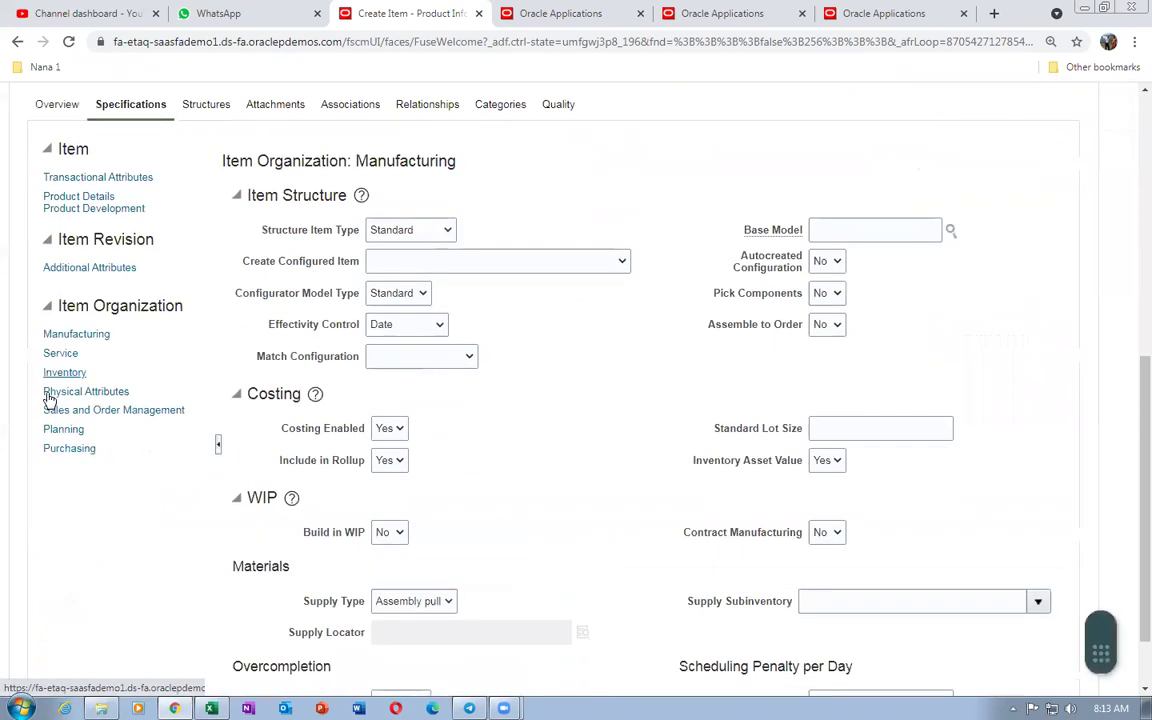
{"action": "left_click", "coordinate": [68, 450]}
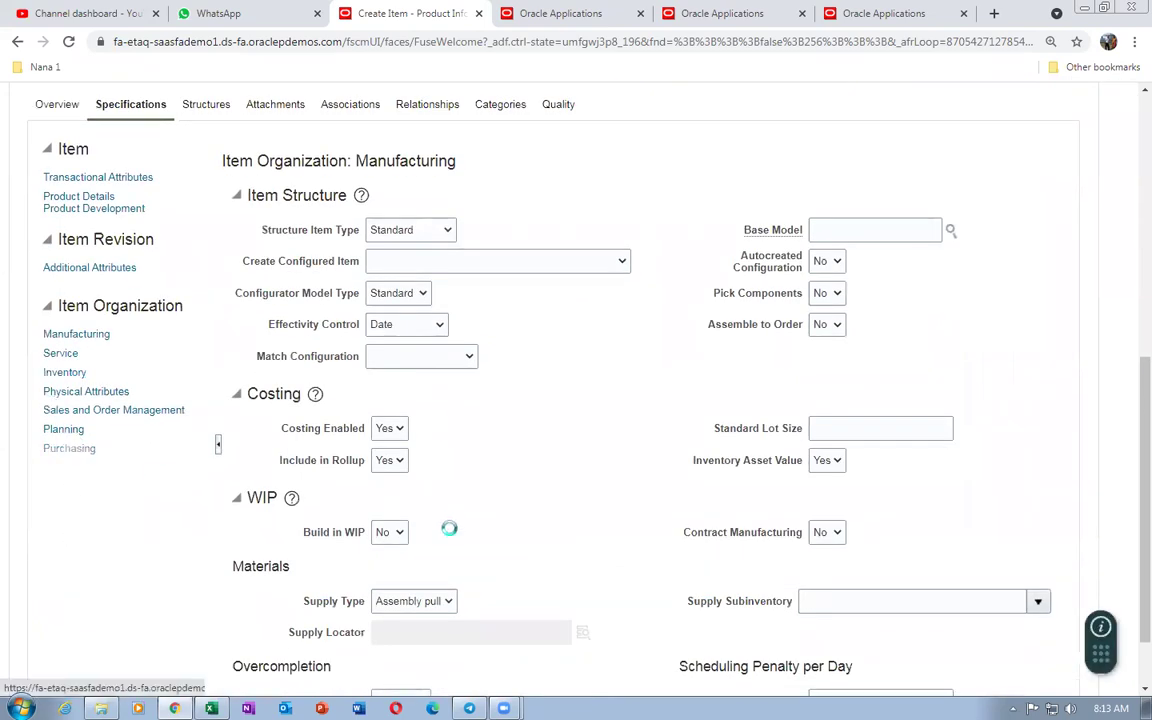
{"action": "left_click", "coordinate": [435, 527]}
{"action": "key", "text": "BackSpace"}
{"action": "type", "text": "9"}
{"action": "left_click", "coordinate": [88, 564]}
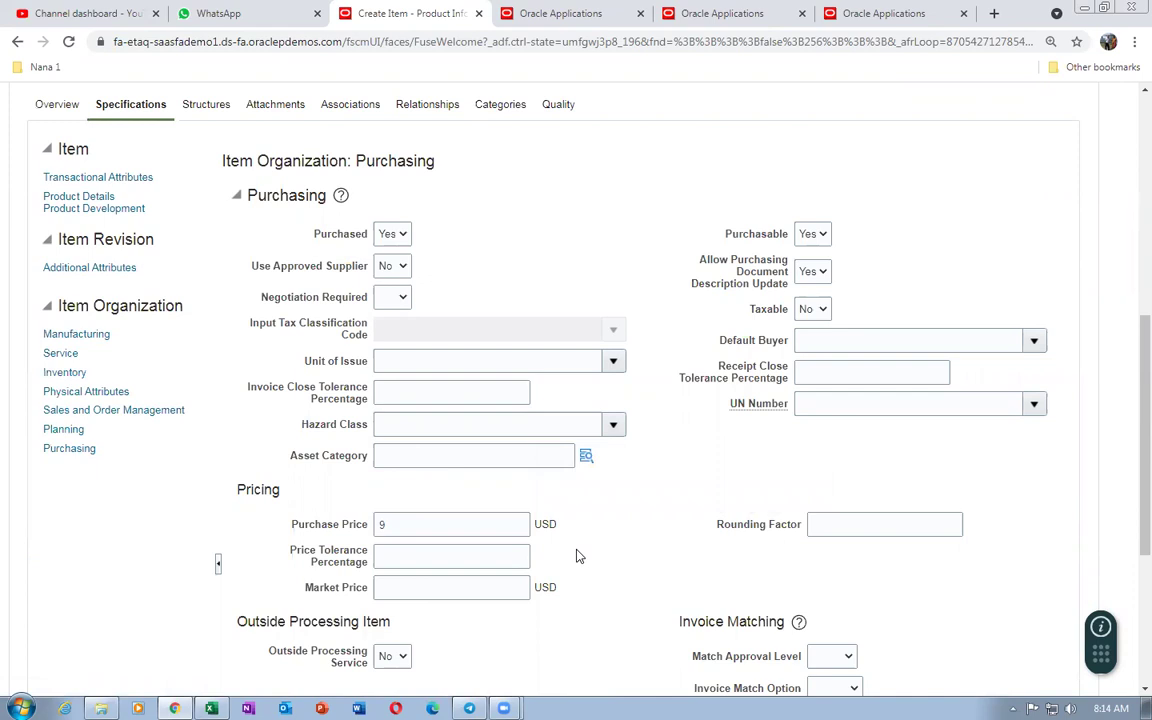
- Associate the item with the child organization J101, found by searching organizations for j10
{"action": "scroll", "coordinate": [576, 556], "scroll_direction": "up", "scroll_amount": 4}
{"action": "left_click", "coordinate": [378, 507]}
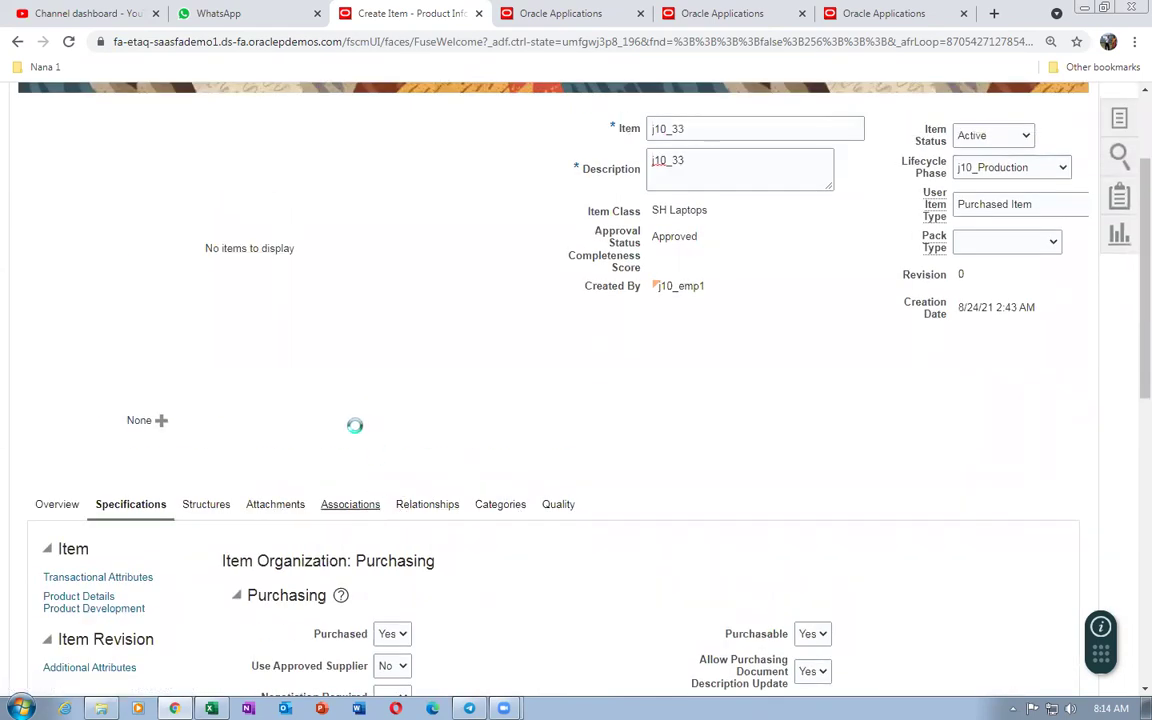
{"action": "left_click", "coordinate": [56, 528]}
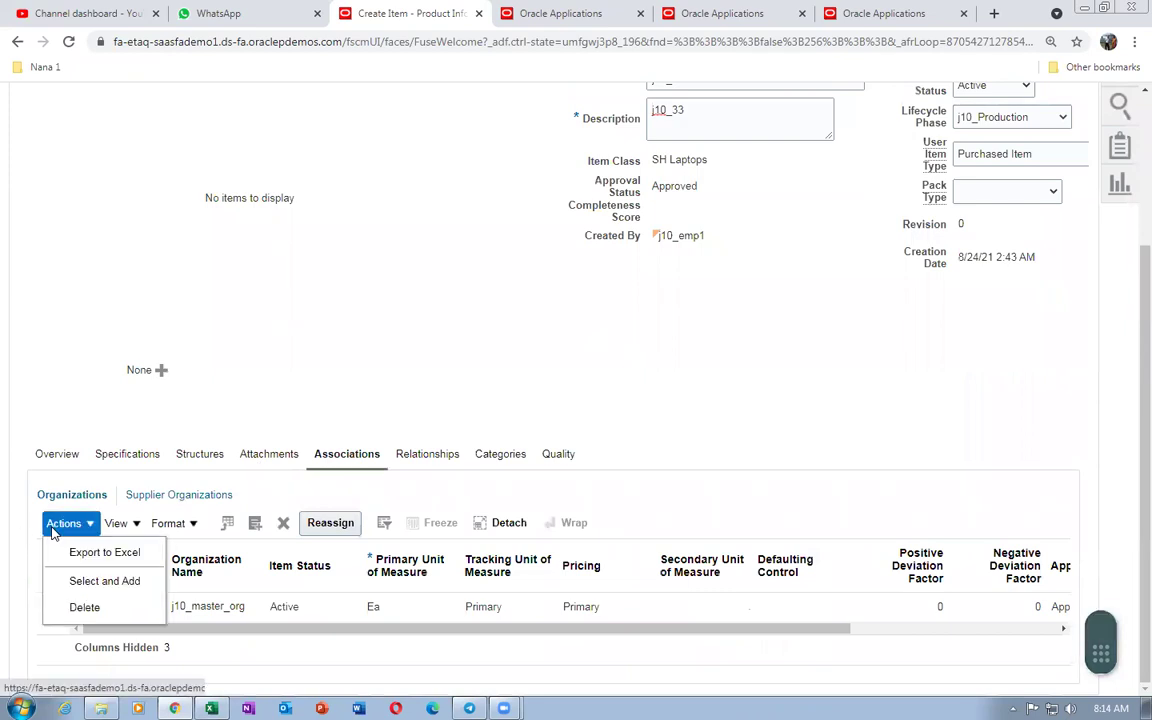
{"action": "left_click", "coordinate": [84, 583]}
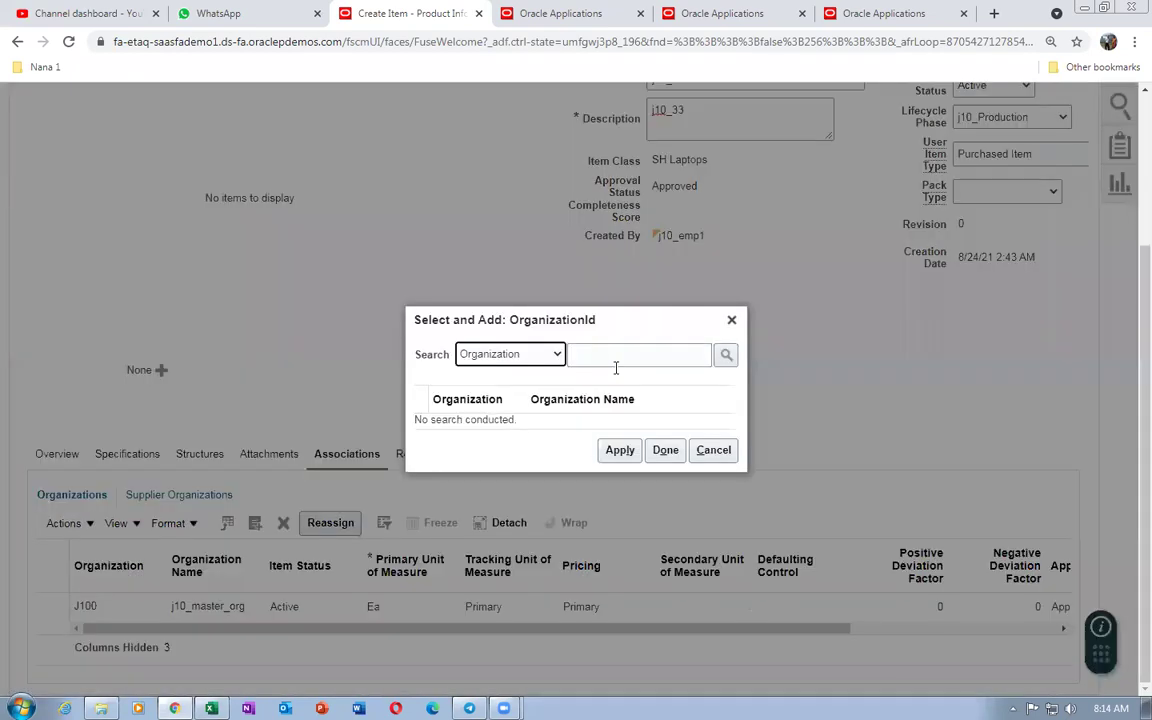
{"action": "left_click", "coordinate": [616, 359]}
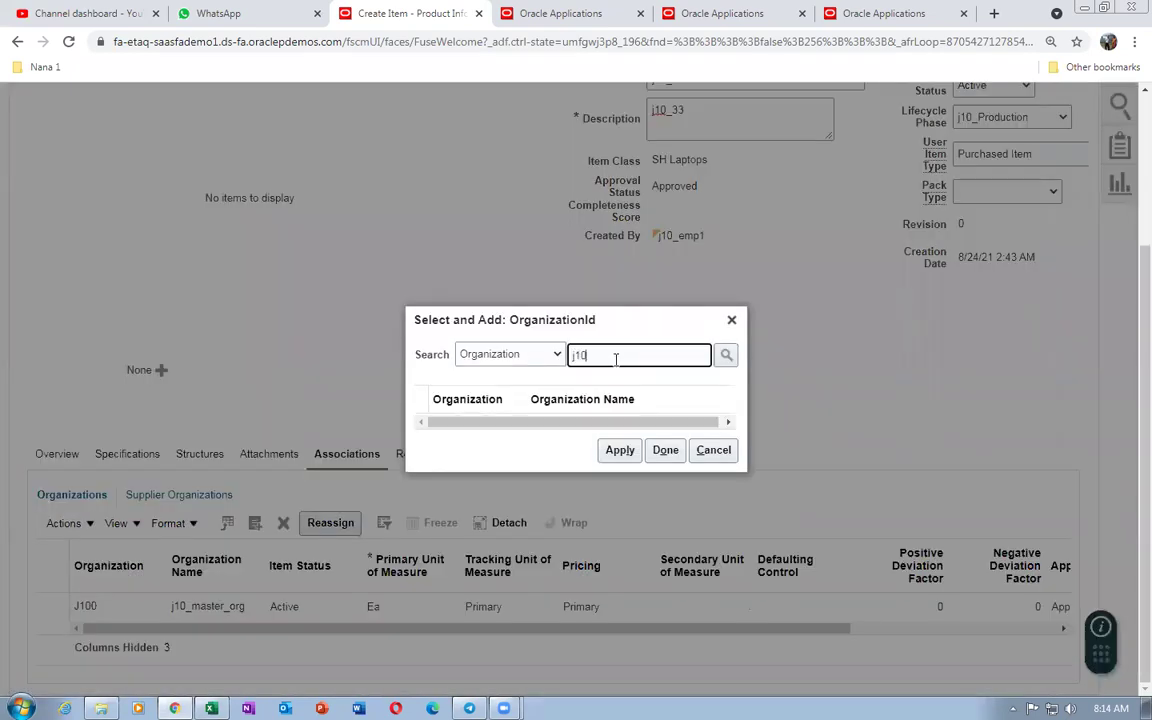
{"action": "type", "text": "j10"}
{"action": "key", "text": "Return"}
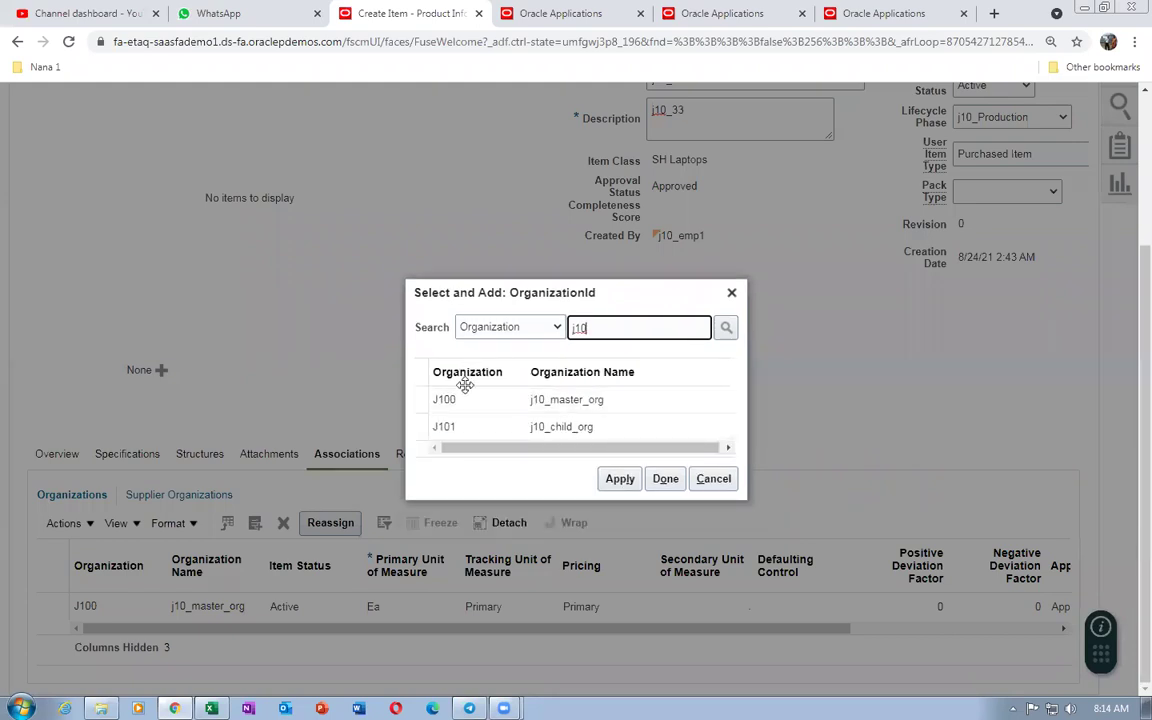
{"action": "left_click", "coordinate": [421, 426]}
{"action": "left_click", "coordinate": [620, 478]}
{"action": "left_click", "coordinate": [665, 478]}
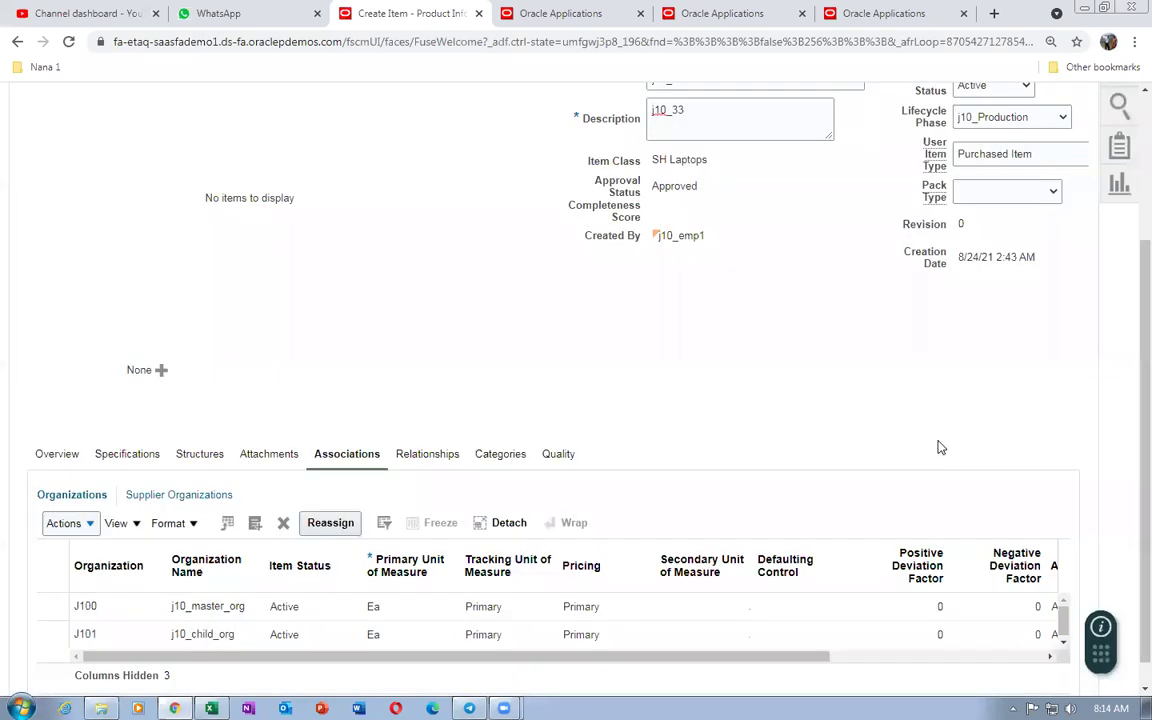
- Save the new item j10_33 and close it
{"action": "scroll", "coordinate": [940, 447], "scroll_direction": "up", "scroll_amount": 3}
{"action": "left_click", "coordinate": [1006, 197]}
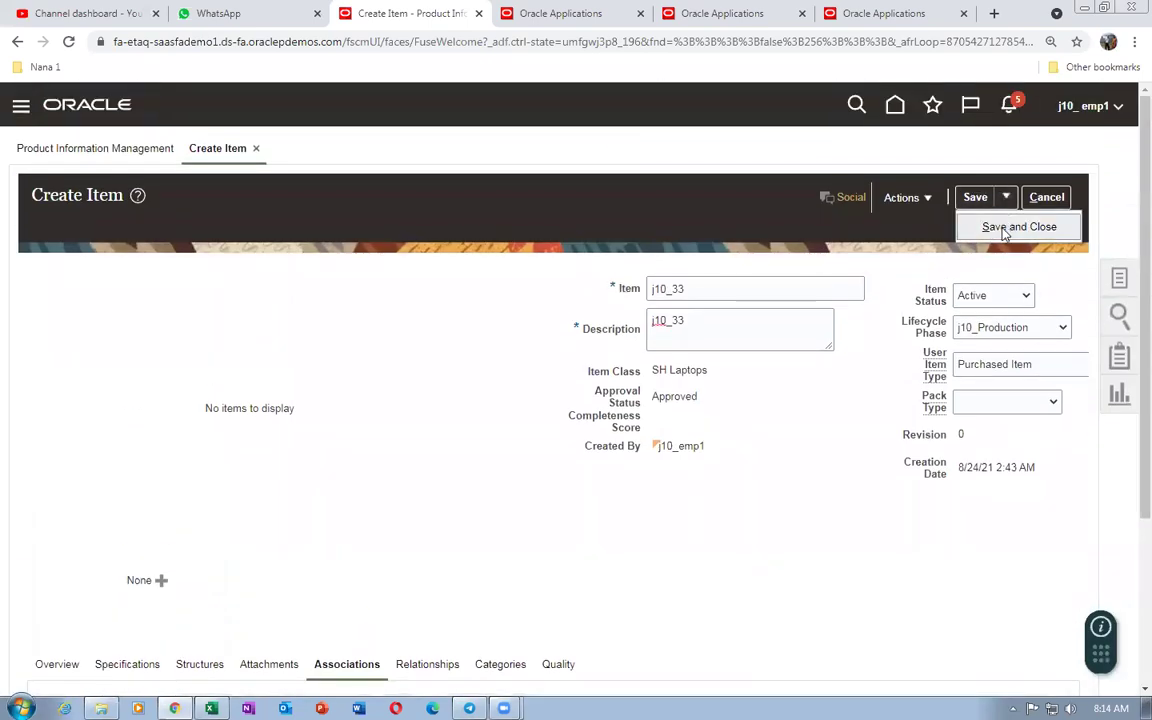
{"action": "left_click", "coordinate": [1005, 227]}
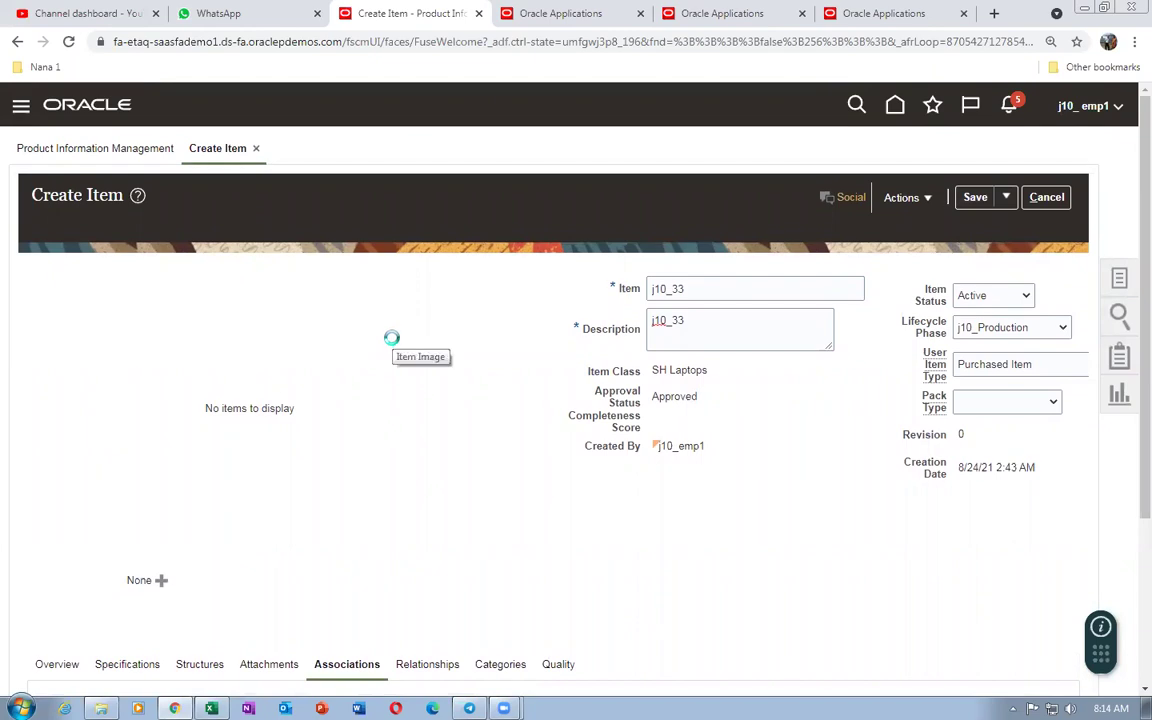
- Open the Cost Accounting work area under Supply Chain Execution and display its list of tasks
{"action": "key", "text": "alt+Tab"}
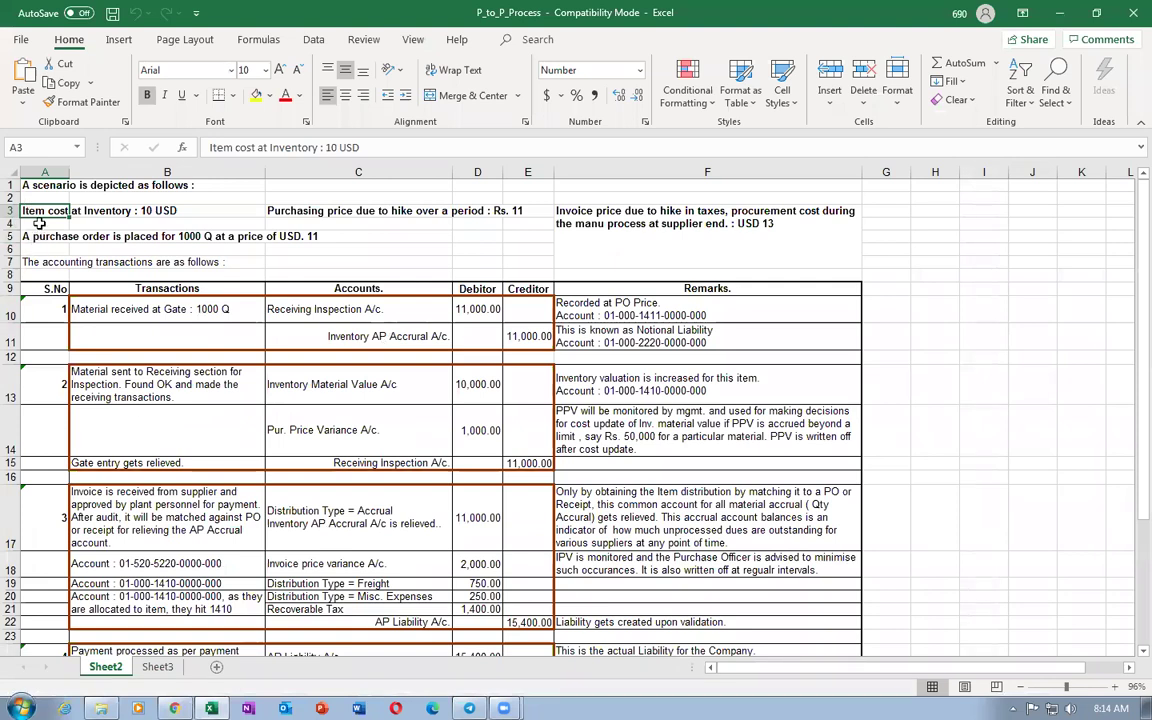
{"action": "key", "text": "alt+Tab"}
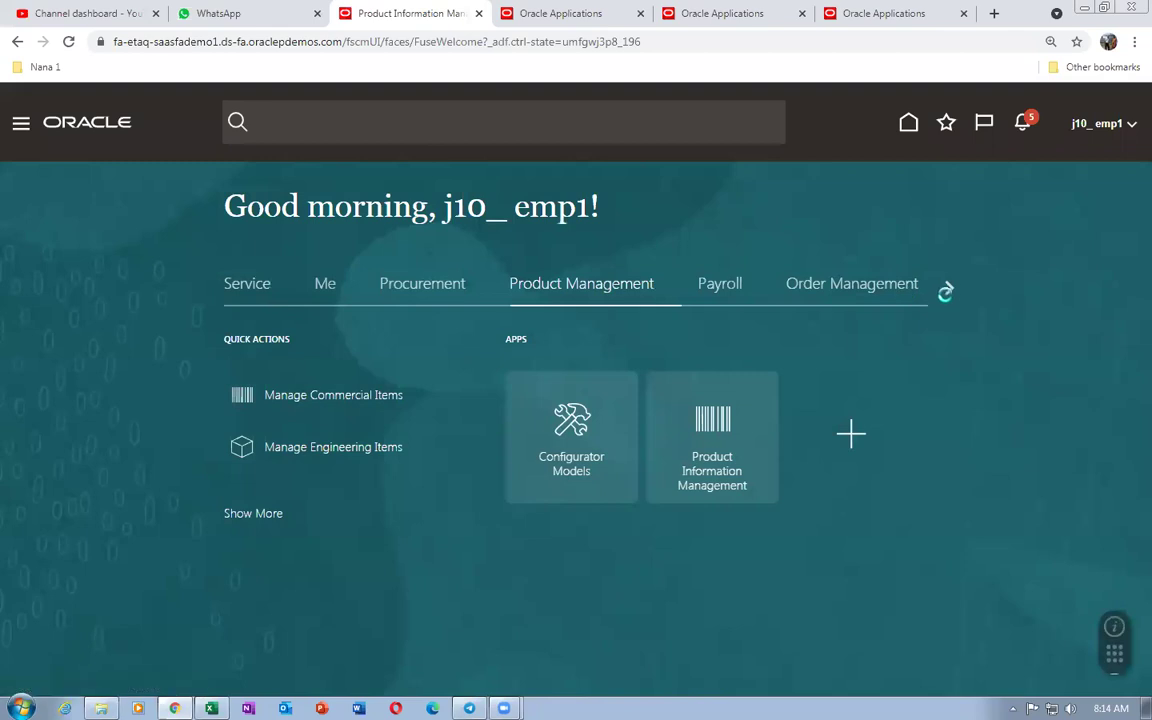
{"action": "left_click", "coordinate": [943, 291]}
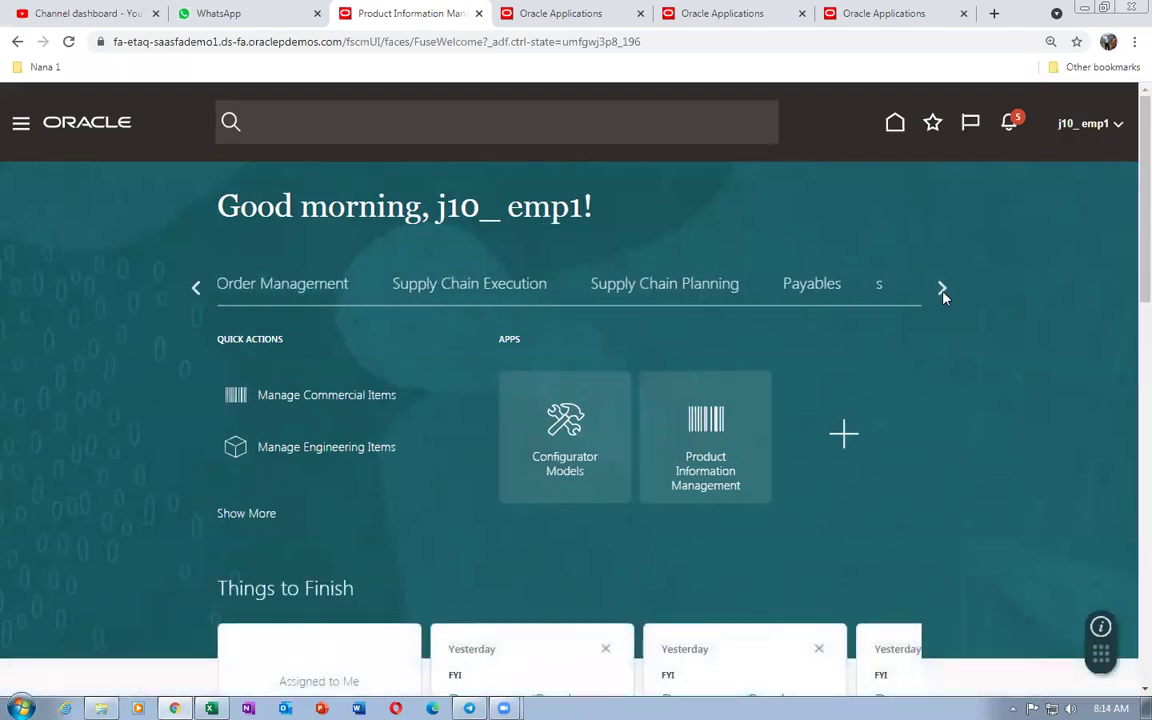
{"action": "left_click", "coordinate": [464, 289]}
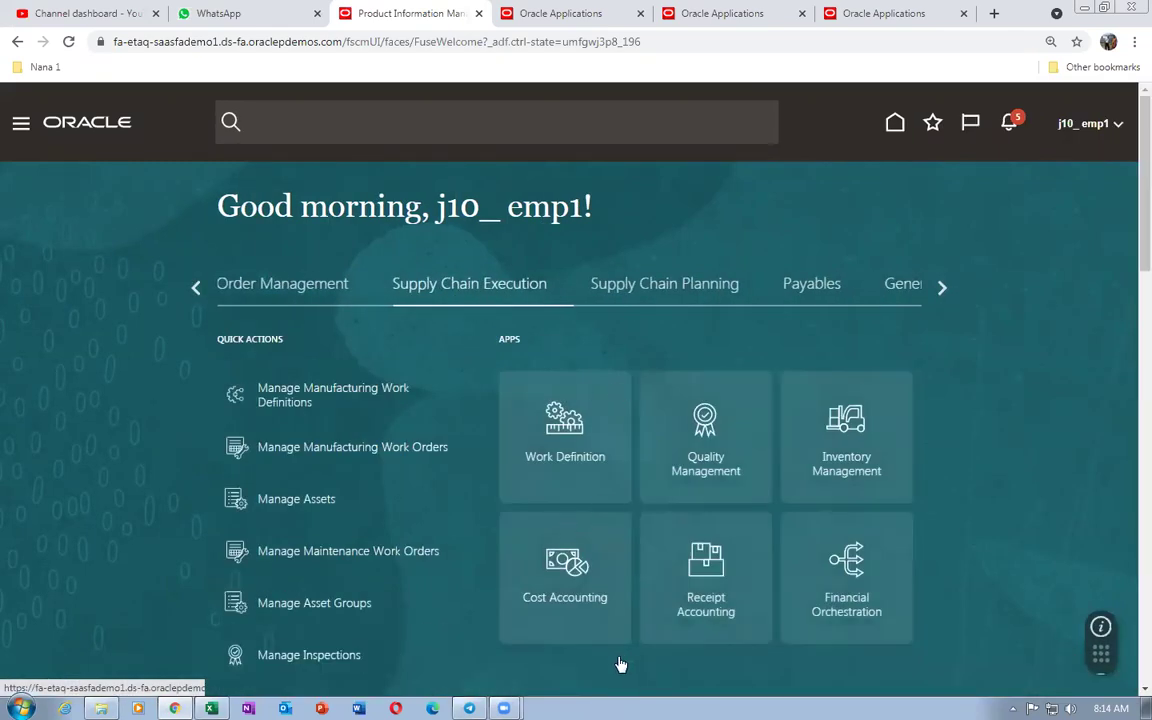
{"action": "left_click", "coordinate": [571, 586]}
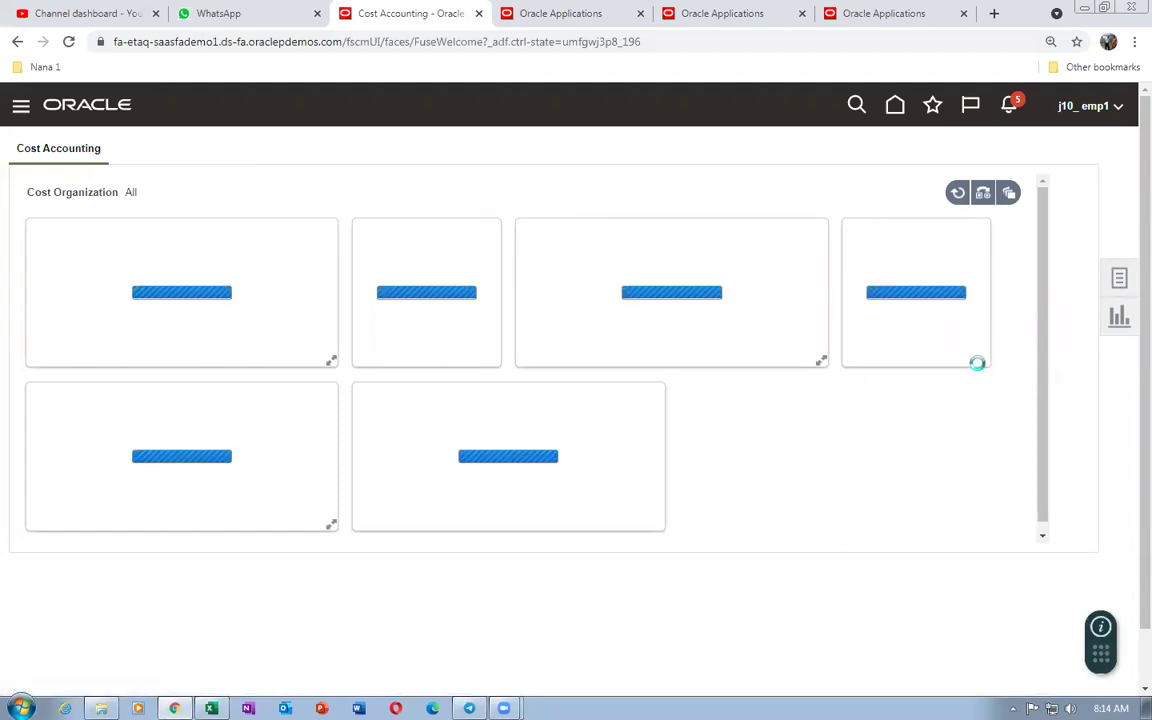
{"action": "left_click", "coordinate": [1119, 278]}
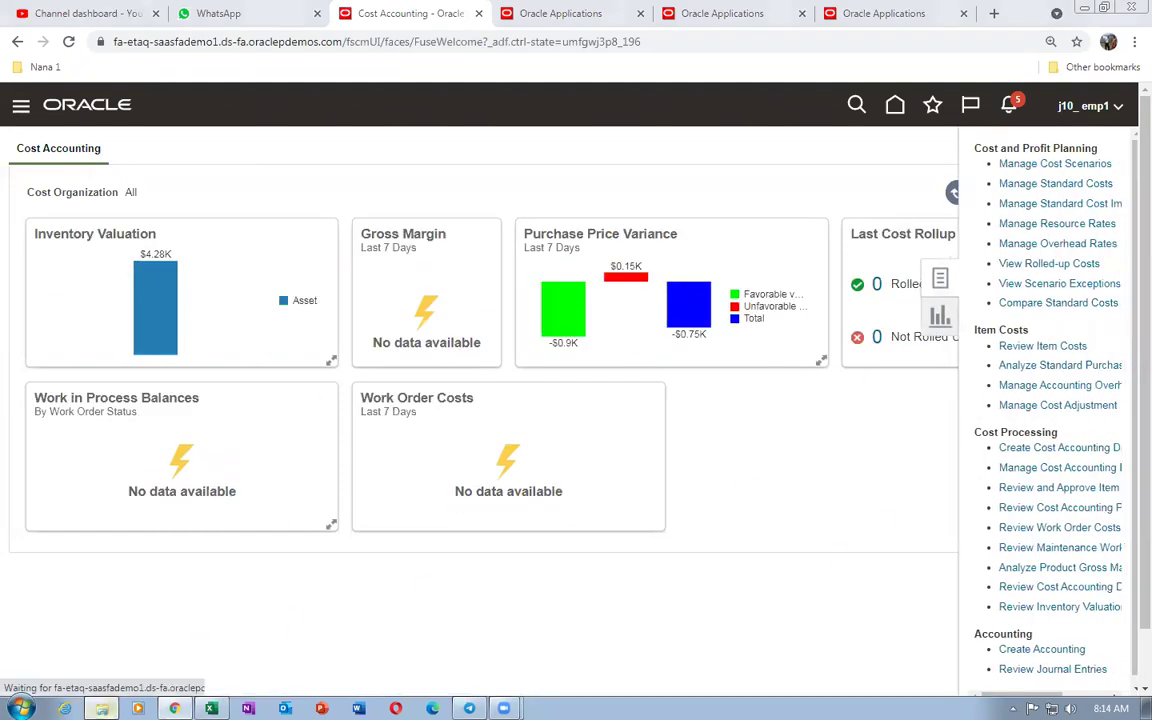
- Switch to File Explorer and open the workbook 60_Standard_Cost_Scenario from the Additional_Docs_Records_4 folder in Excel
{"action": "key", "text": "alt+Tab"}
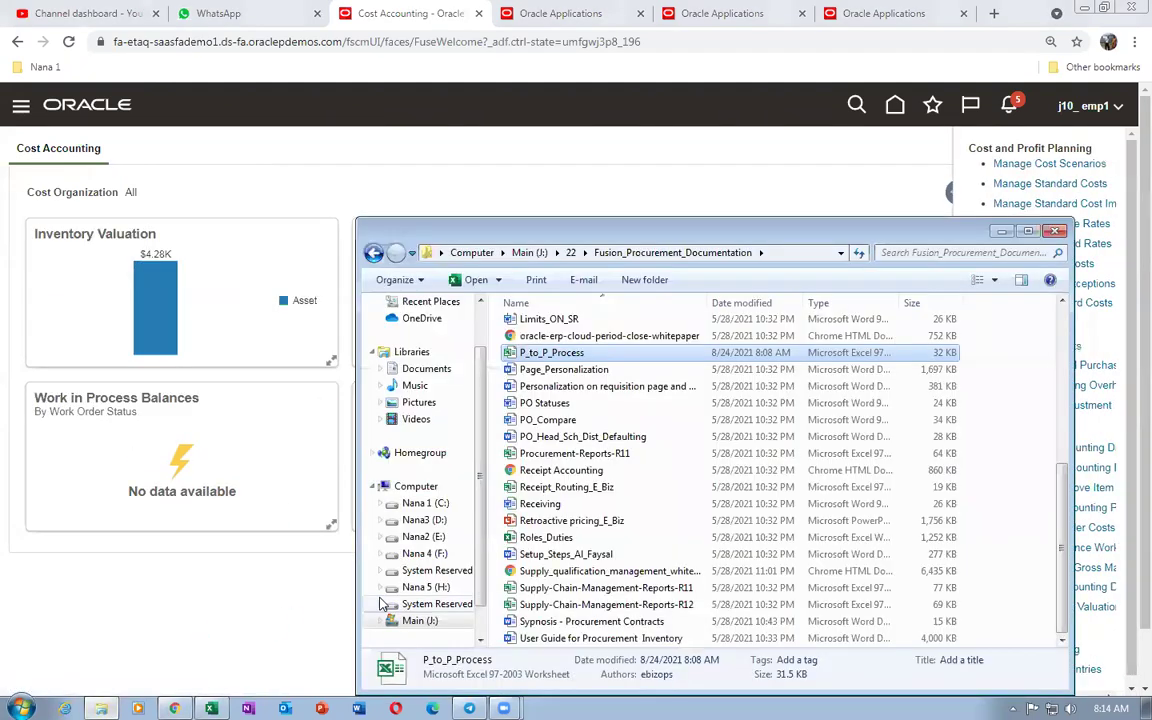
{"action": "left_click", "coordinate": [570, 252]}
{"action": "double_click", "coordinate": [614, 380]}
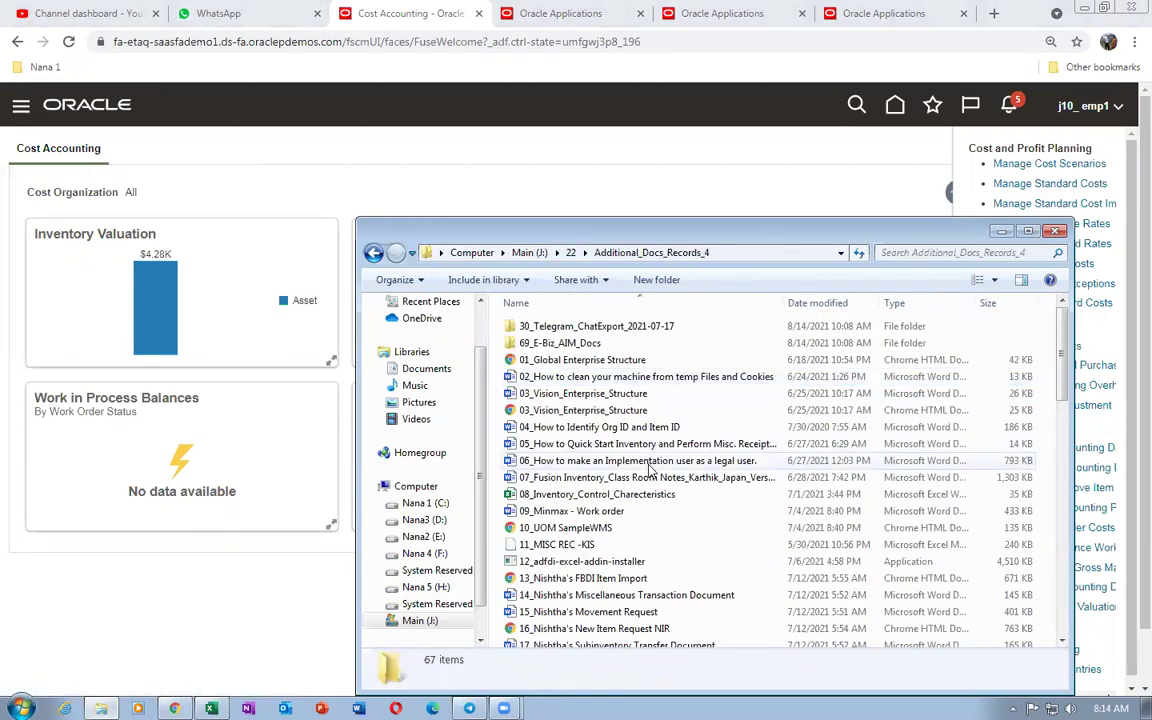
{"action": "scroll", "coordinate": [640, 430], "scroll_direction": "down", "scroll_amount": 4}
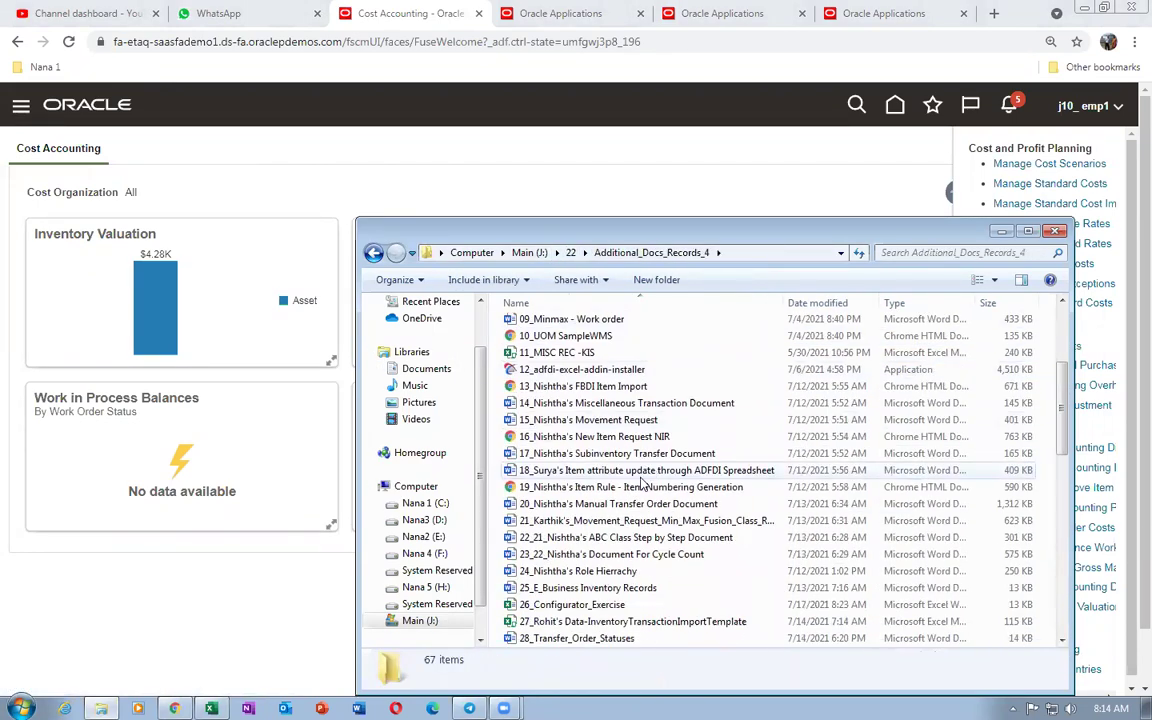
{"action": "scroll", "coordinate": [645, 478], "scroll_direction": "down", "scroll_amount": 6}
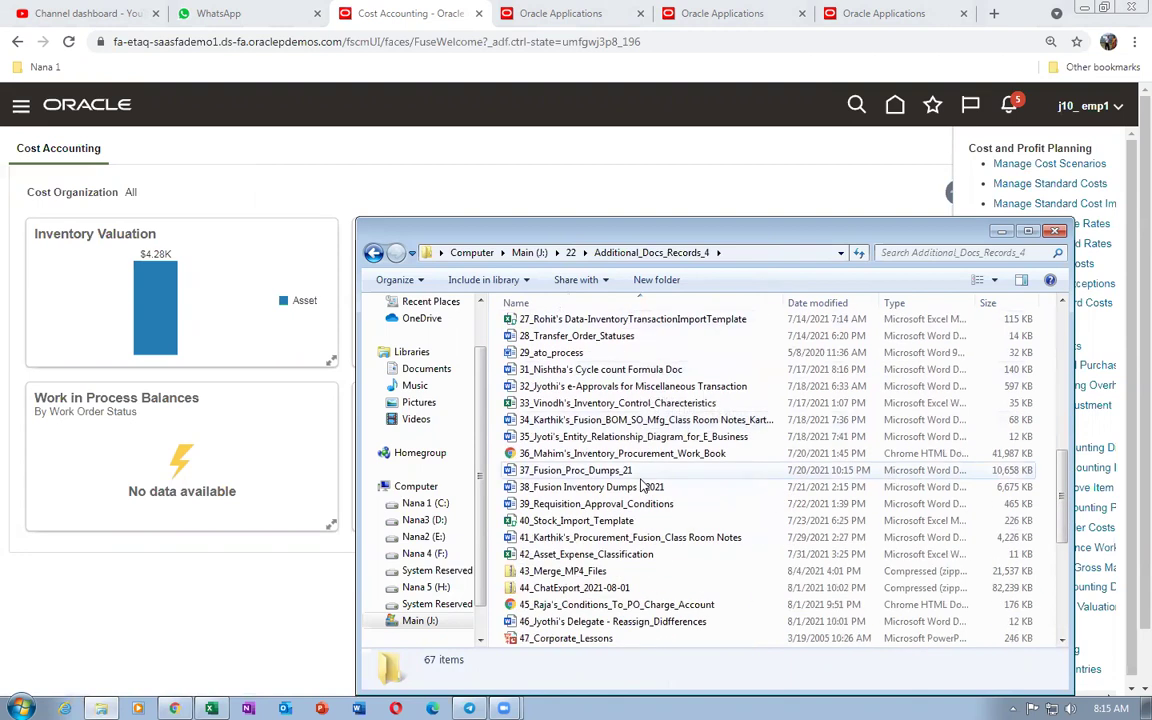
{"action": "scroll", "coordinate": [640, 486], "scroll_direction": "down", "scroll_amount": 6}
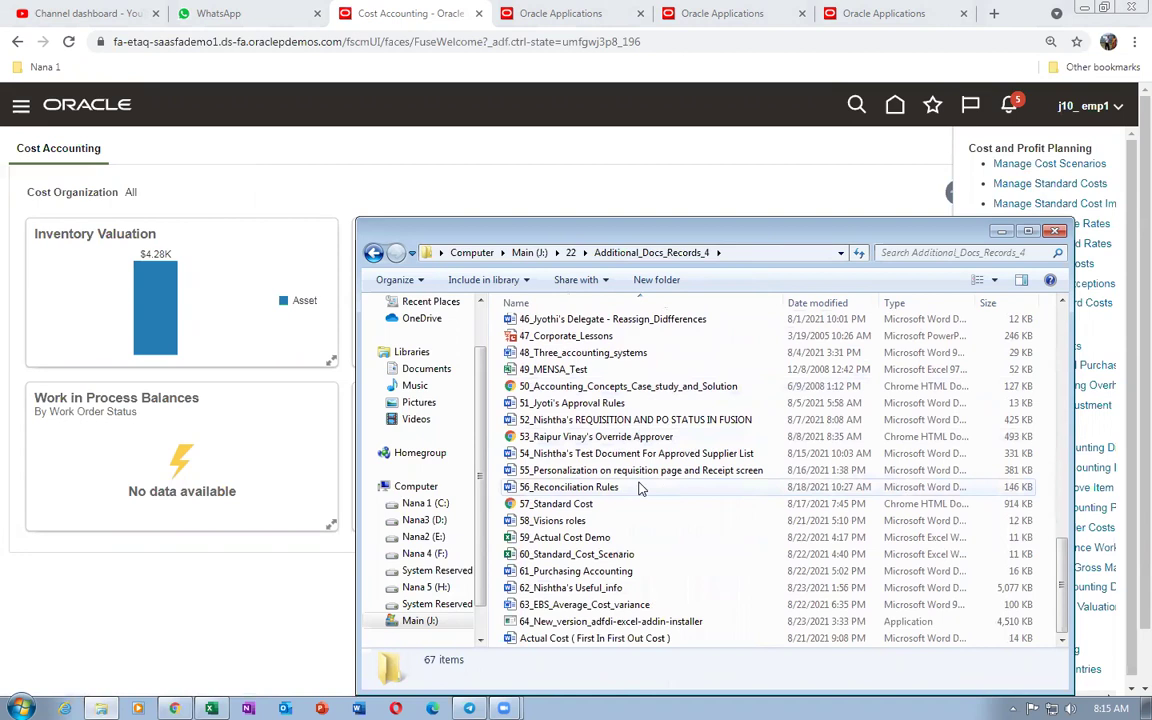
{"action": "left_click", "coordinate": [614, 557]}
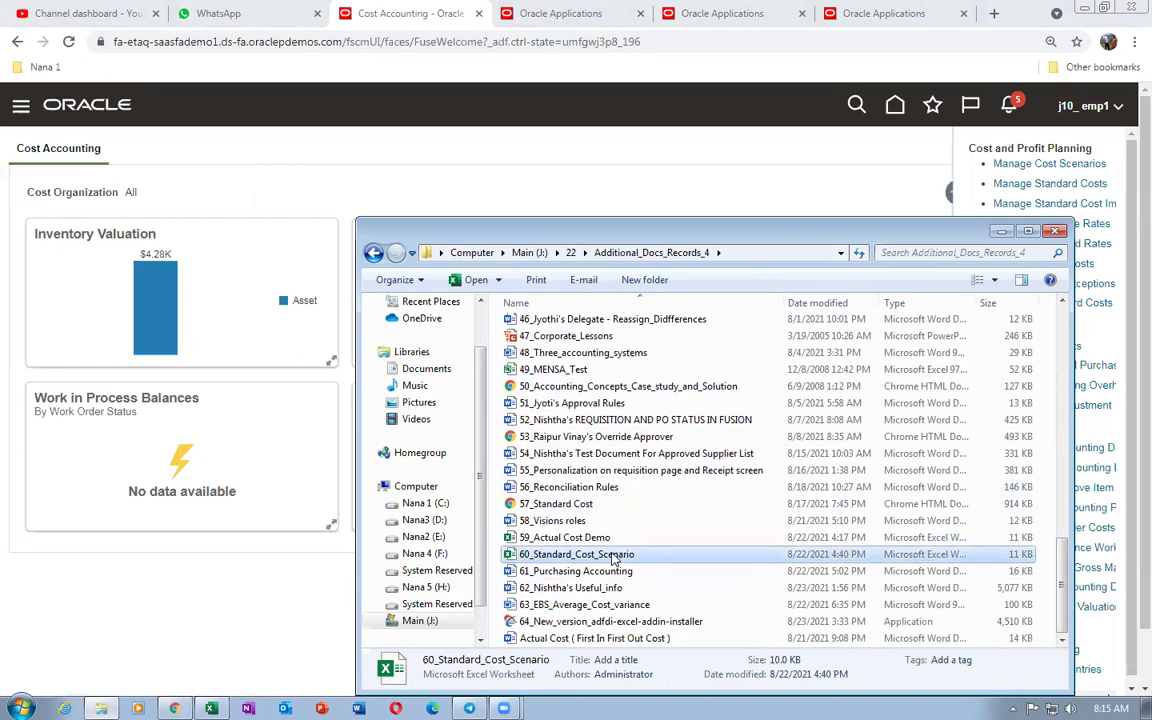
{"action": "key", "text": "alt+Tab"}
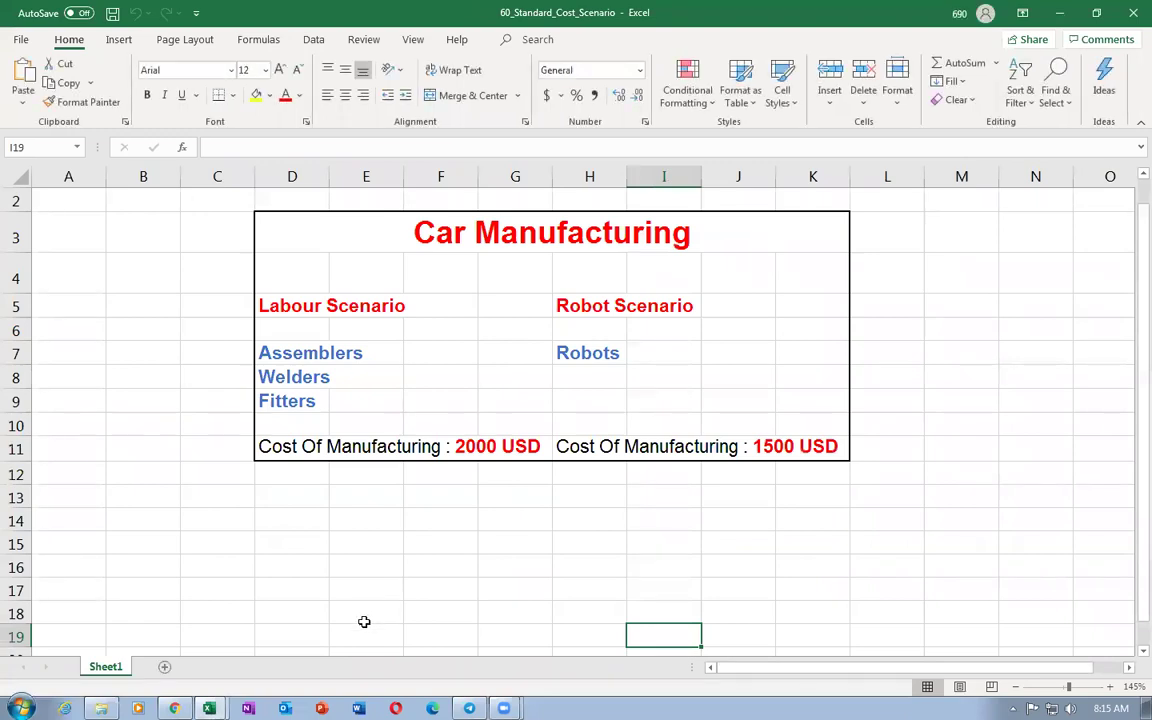
- Review the Labour Scenario of the Car Manufacturing sheet, covering its assemblers, welders and fitters and its cost of manufacturing
{"action": "left_click", "coordinate": [284, 305]}
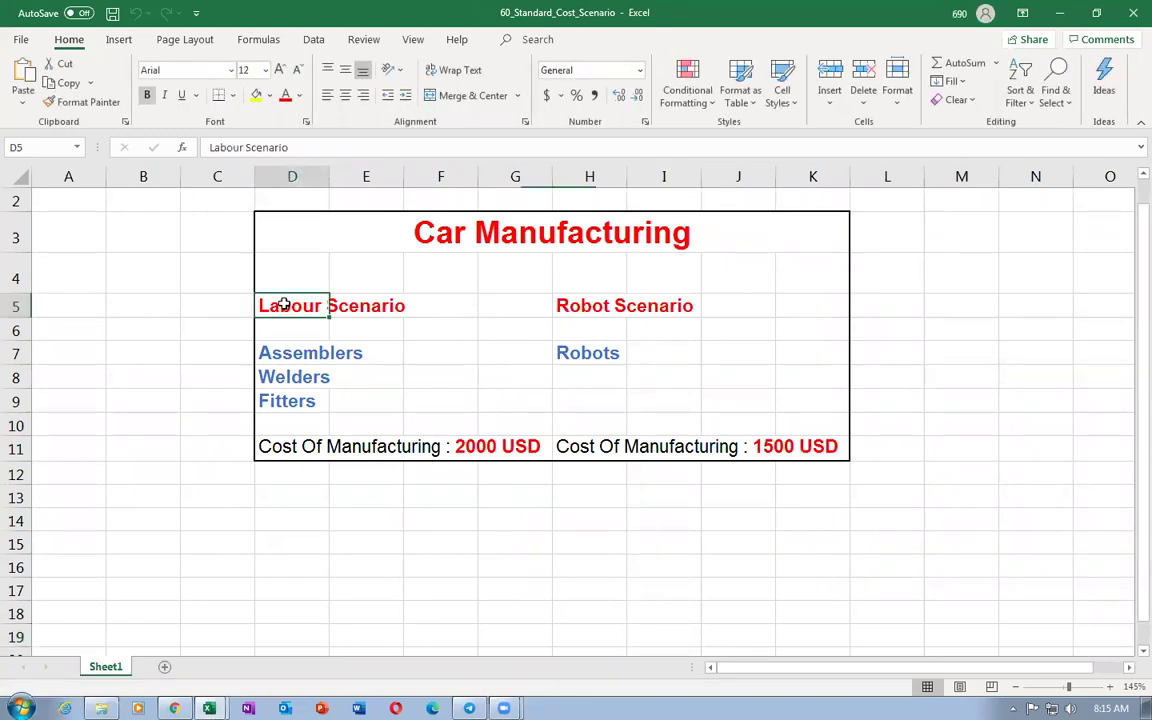
{"action": "left_click", "coordinate": [287, 352]}
{"action": "left_click", "coordinate": [278, 378]}
{"action": "left_click", "coordinate": [278, 400]}
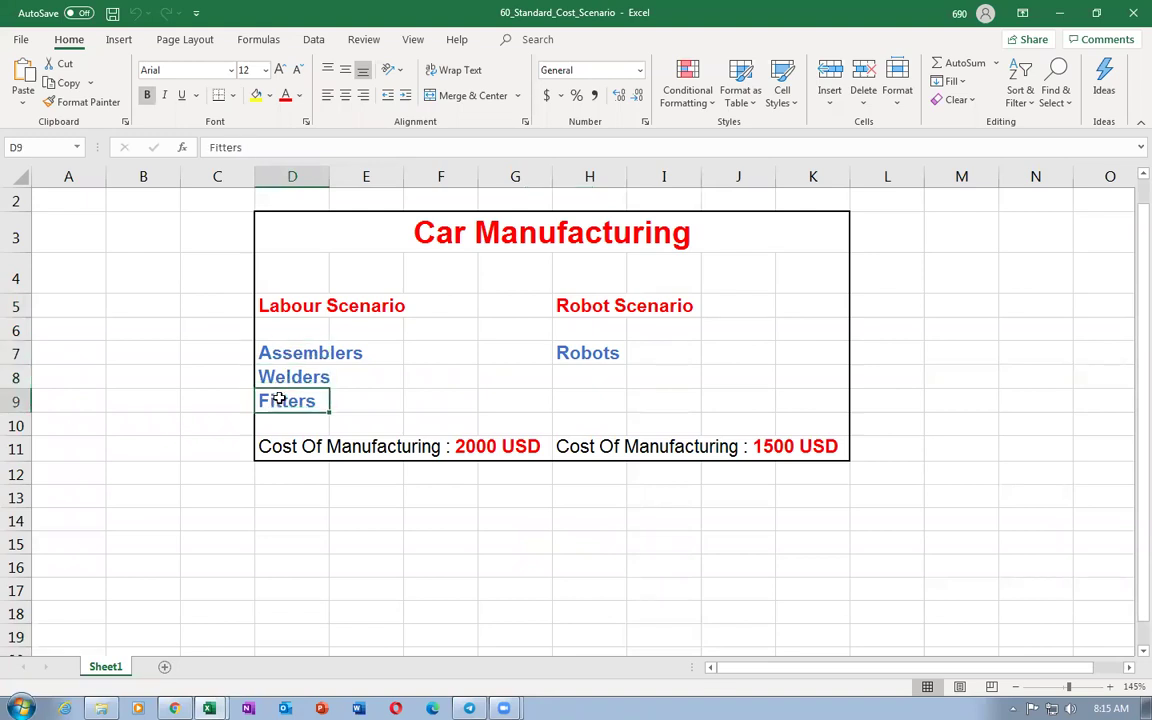
{"action": "left_click", "coordinate": [280, 308]}
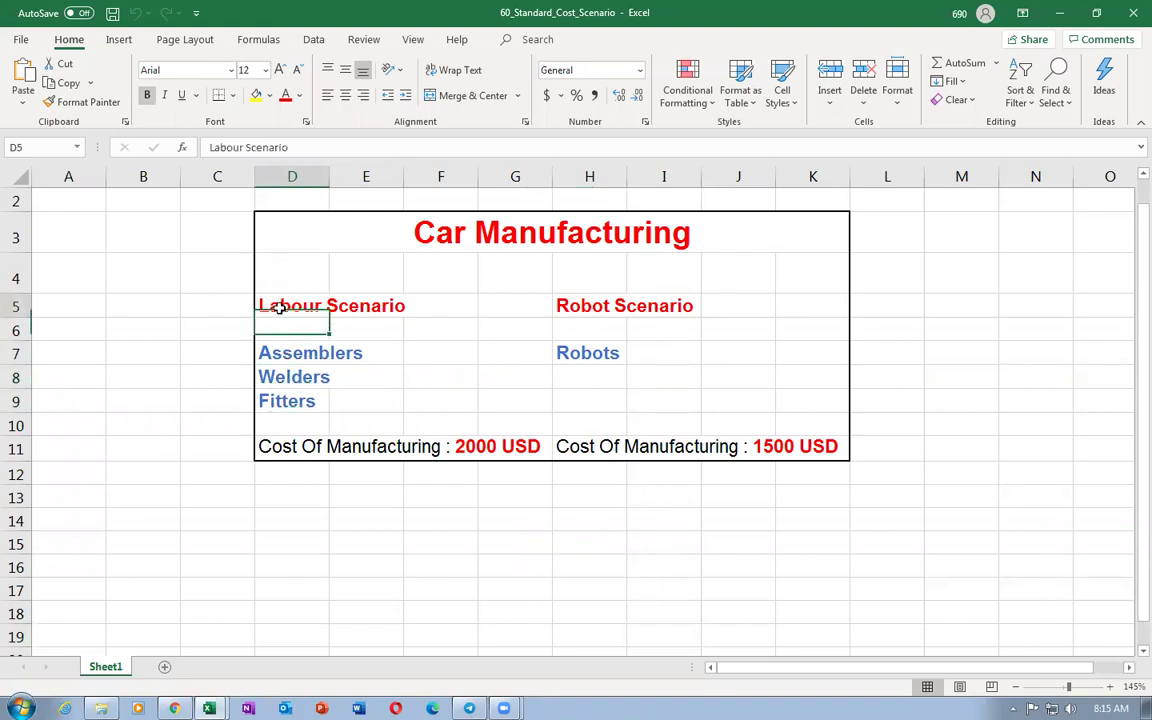
{"action": "left_click", "coordinate": [276, 445]}
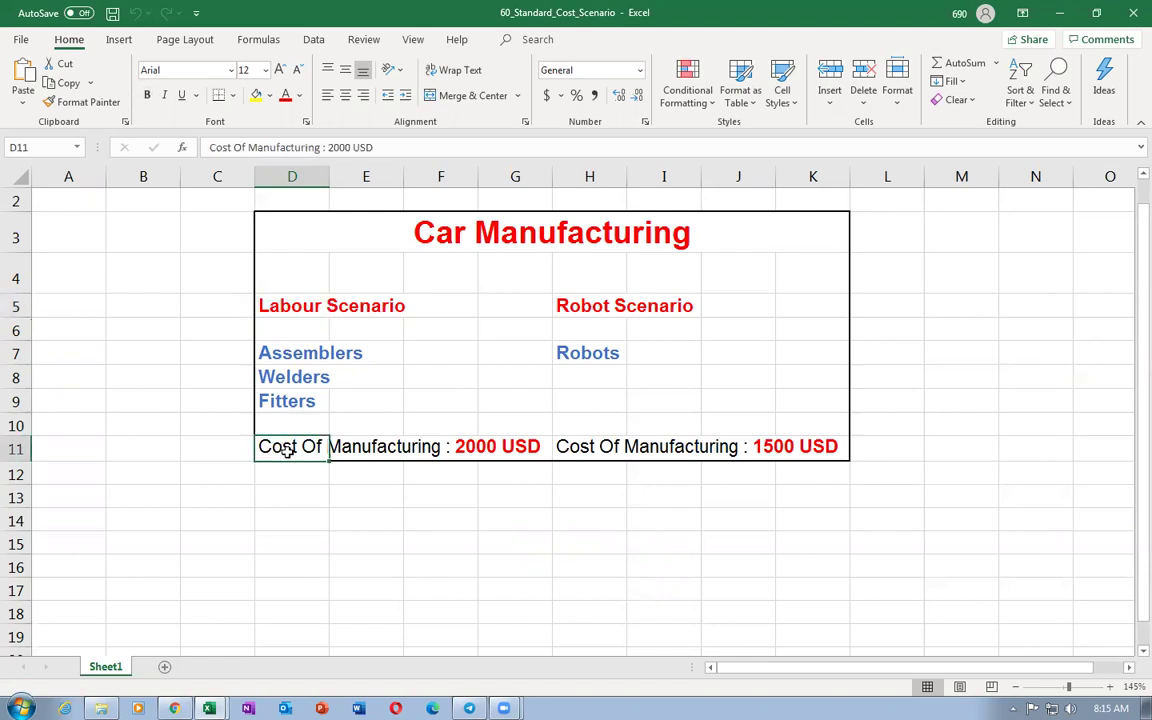
- Compare the robots with the assemblers, welders and fitters, and examine the Robot Scenario's cost of manufacturing
{"action": "left_click", "coordinate": [615, 353]}
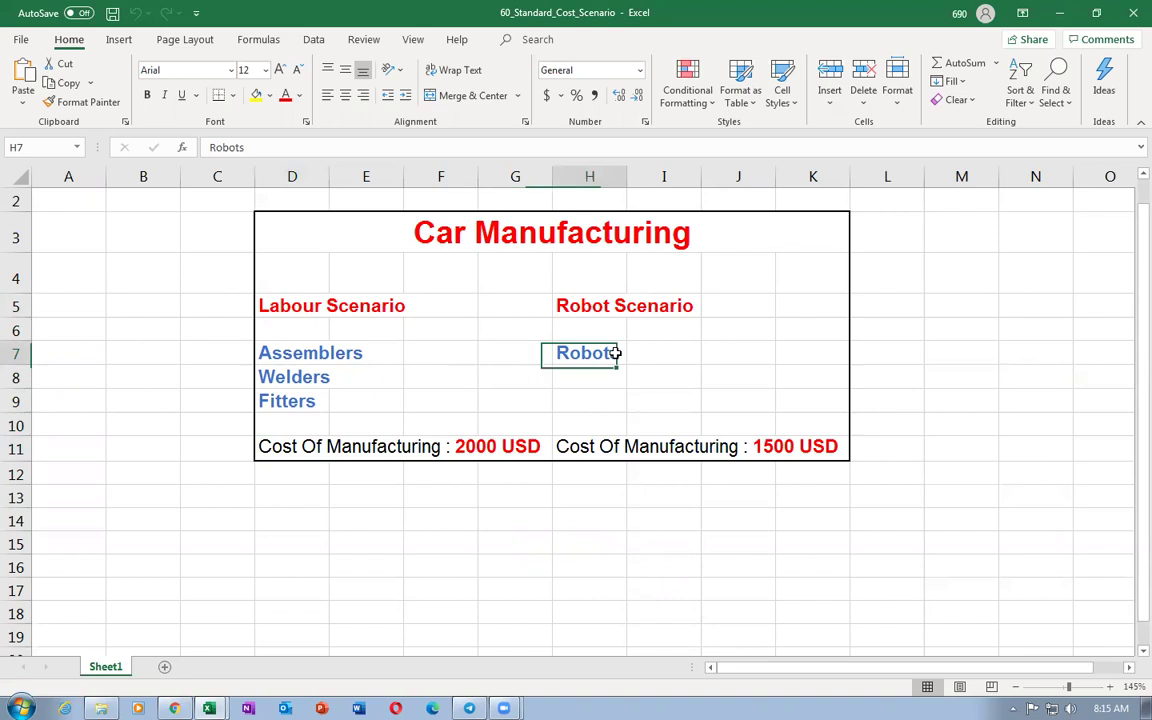
{"action": "left_click", "coordinate": [263, 353]}
{"action": "left_click", "coordinate": [270, 378]}
{"action": "left_click", "coordinate": [268, 400]}
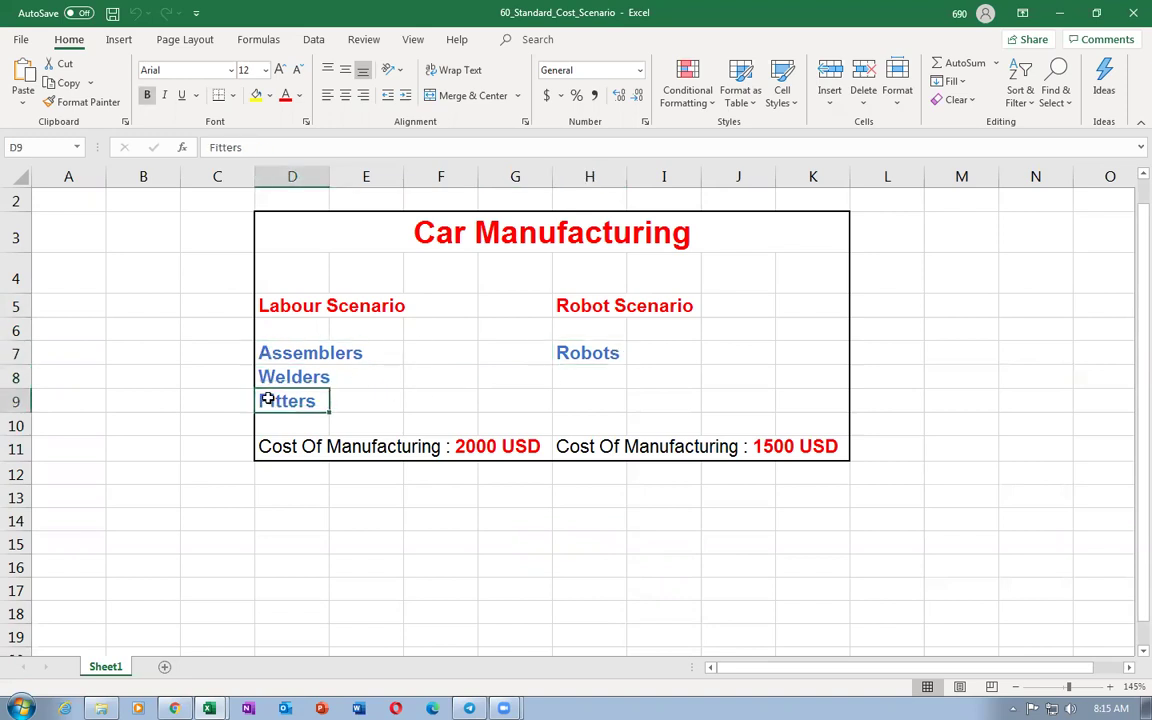
{"action": "left_click", "coordinate": [592, 446]}
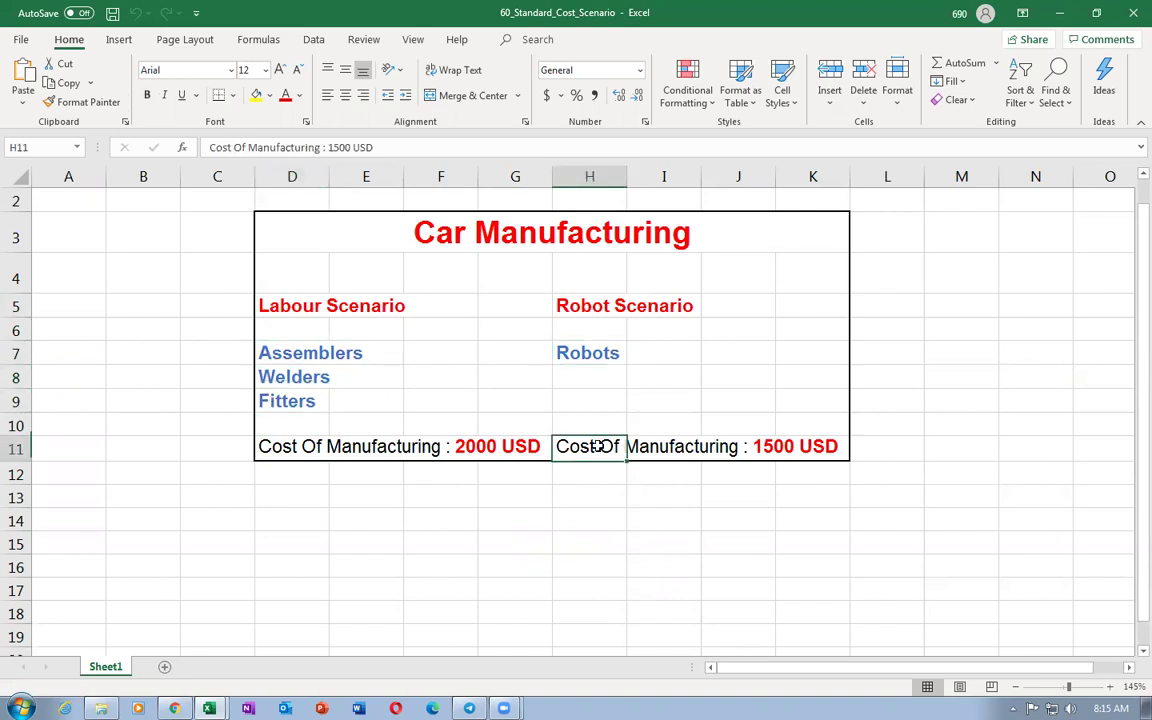
{"action": "left_click", "coordinate": [571, 353]}
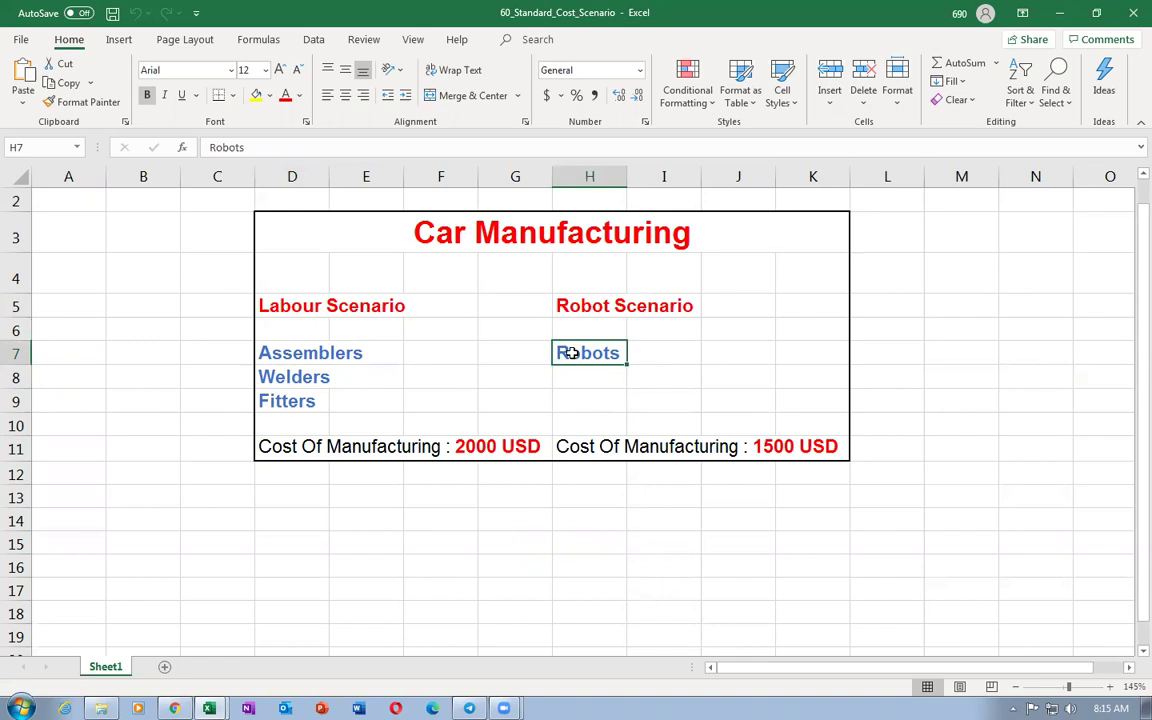
{"action": "left_click", "coordinate": [568, 446]}
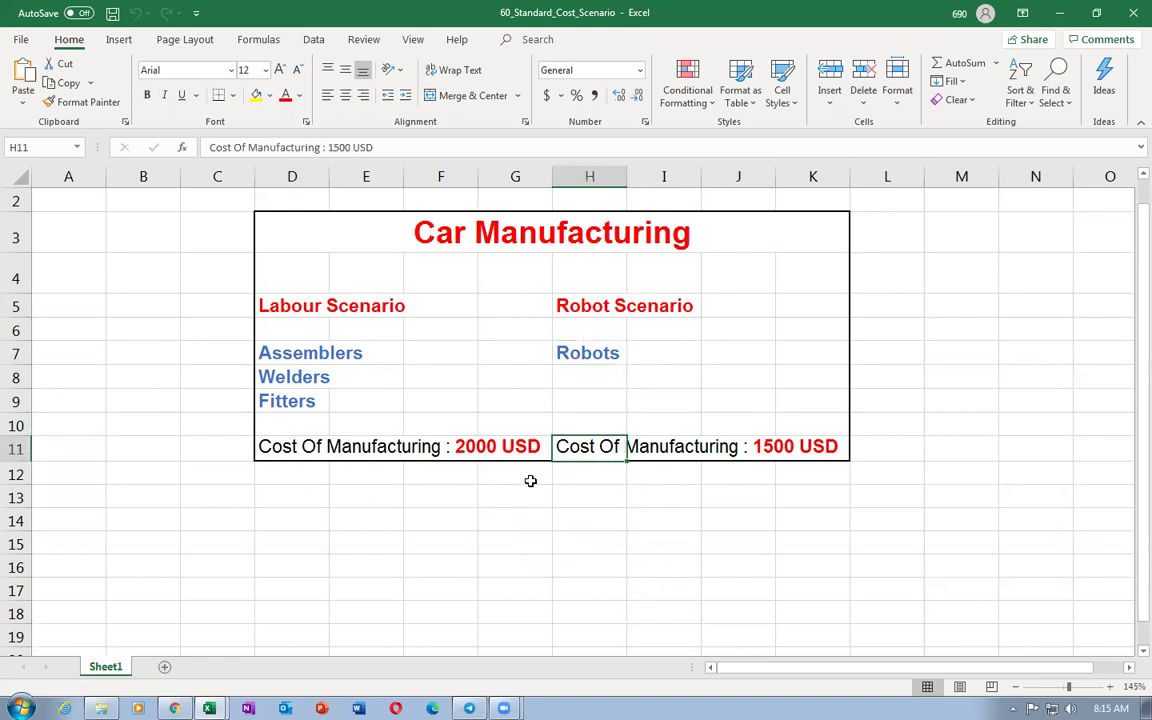
{"action": "left_click", "coordinate": [578, 354]}
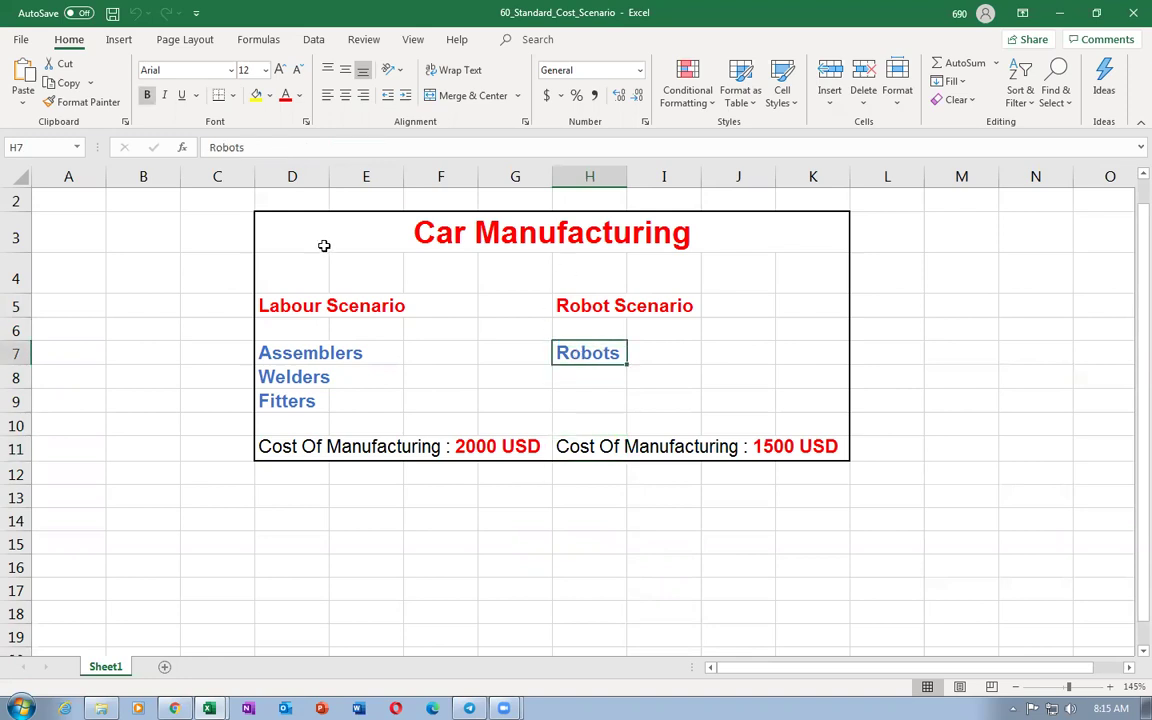
- Compare the Labour Scenario with the Robot Scenario and check the cost of manufacturing with robots
{"action": "left_click", "coordinate": [277, 307]}
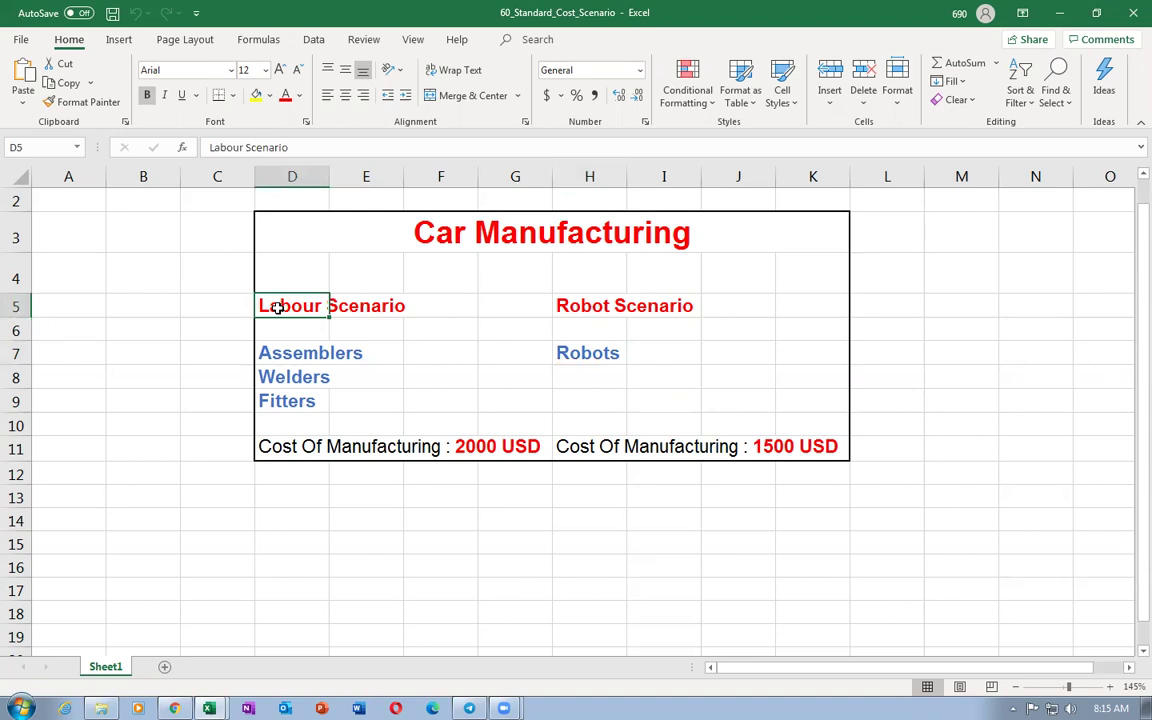
{"action": "left_click", "coordinate": [584, 303]}
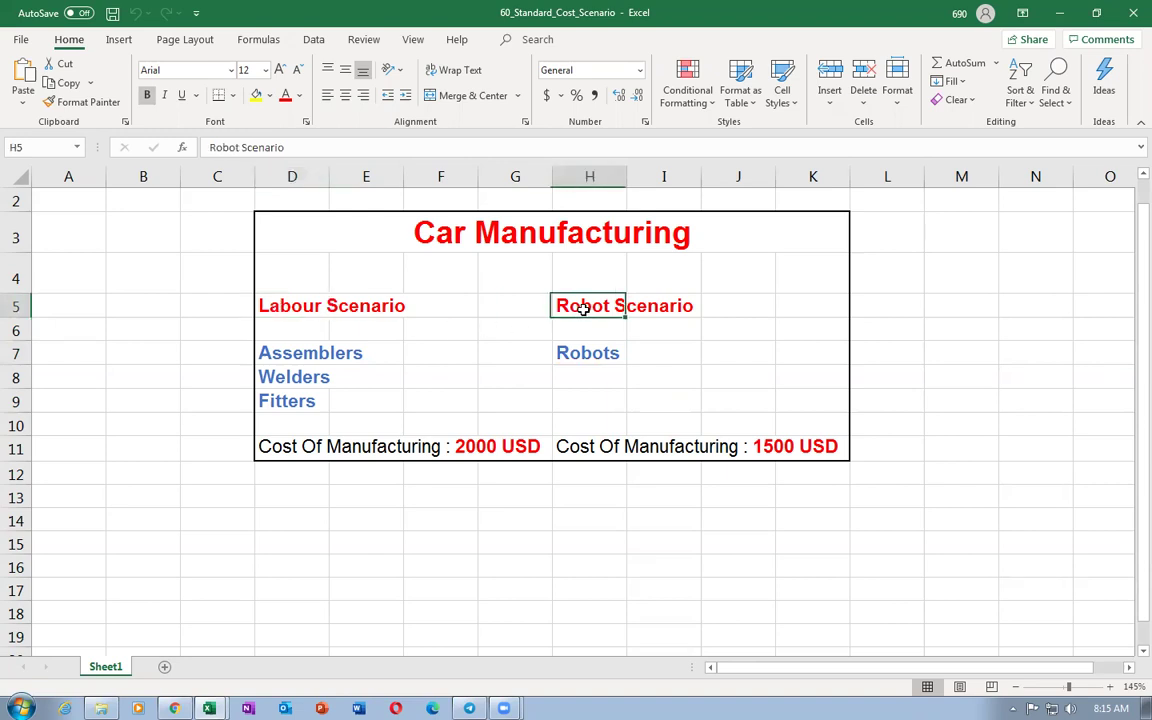
{"action": "left_click", "coordinate": [282, 306]}
{"action": "left_click", "coordinate": [575, 307]}
{"action": "left_click", "coordinate": [583, 399]}
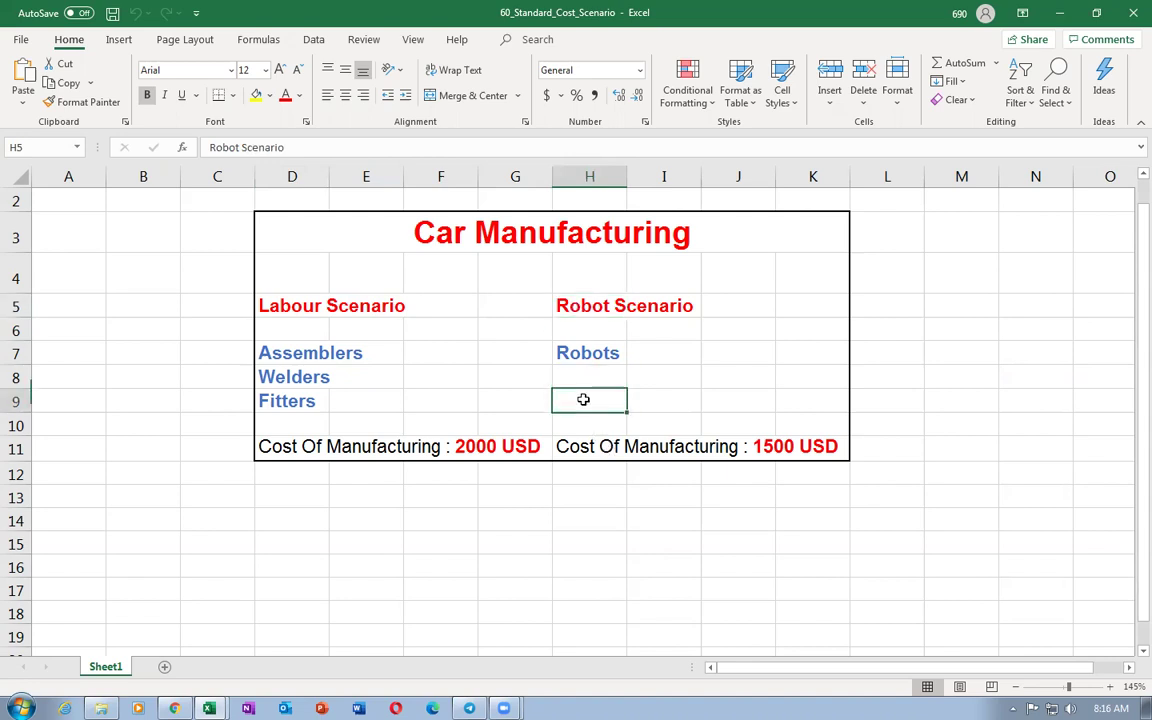
{"action": "left_click", "coordinate": [661, 399]}
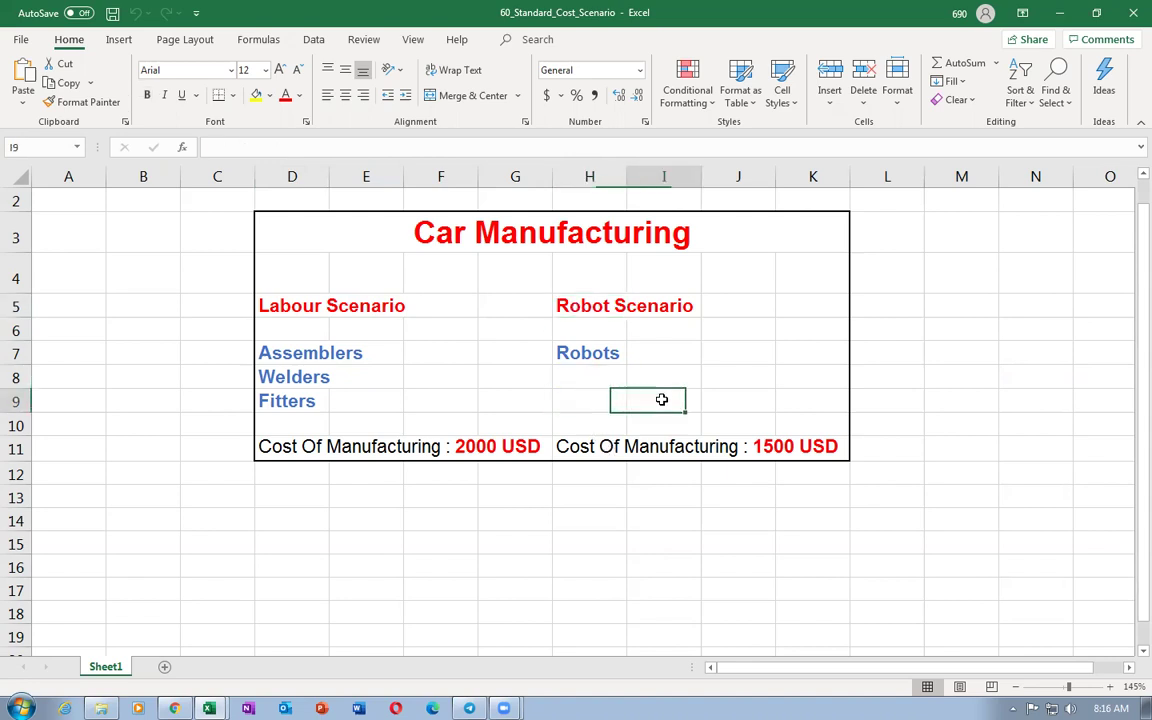
{"action": "left_click", "coordinate": [575, 406]}
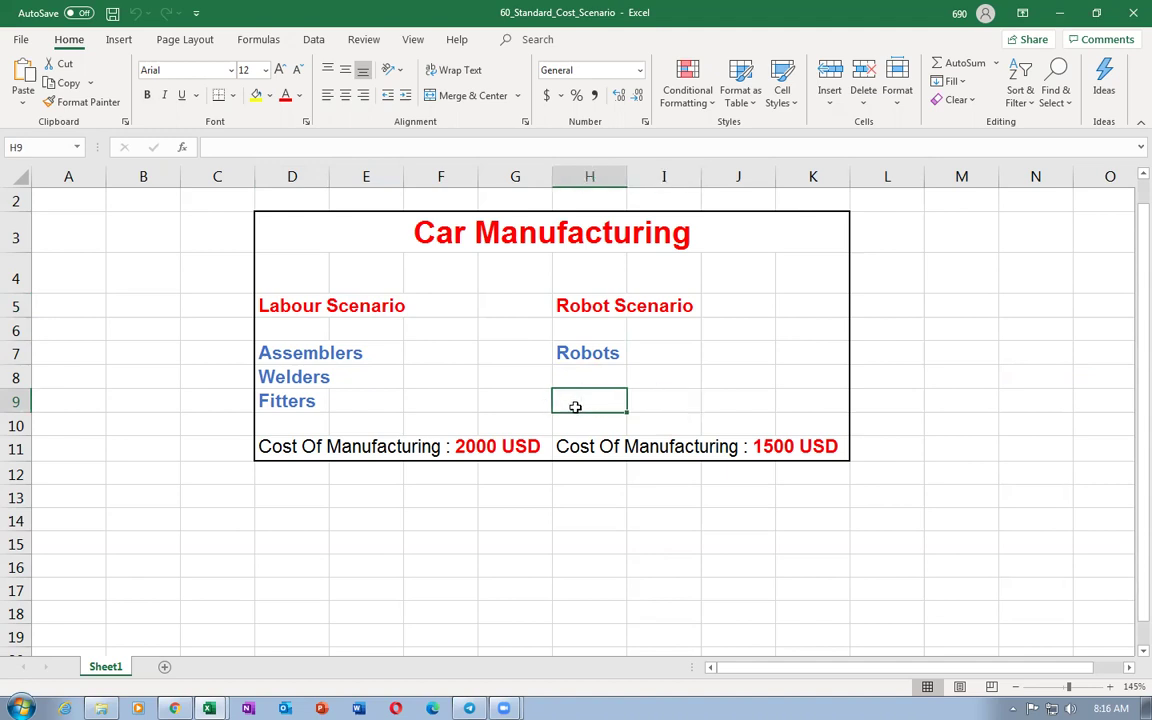
{"action": "left_click", "coordinate": [572, 447]}
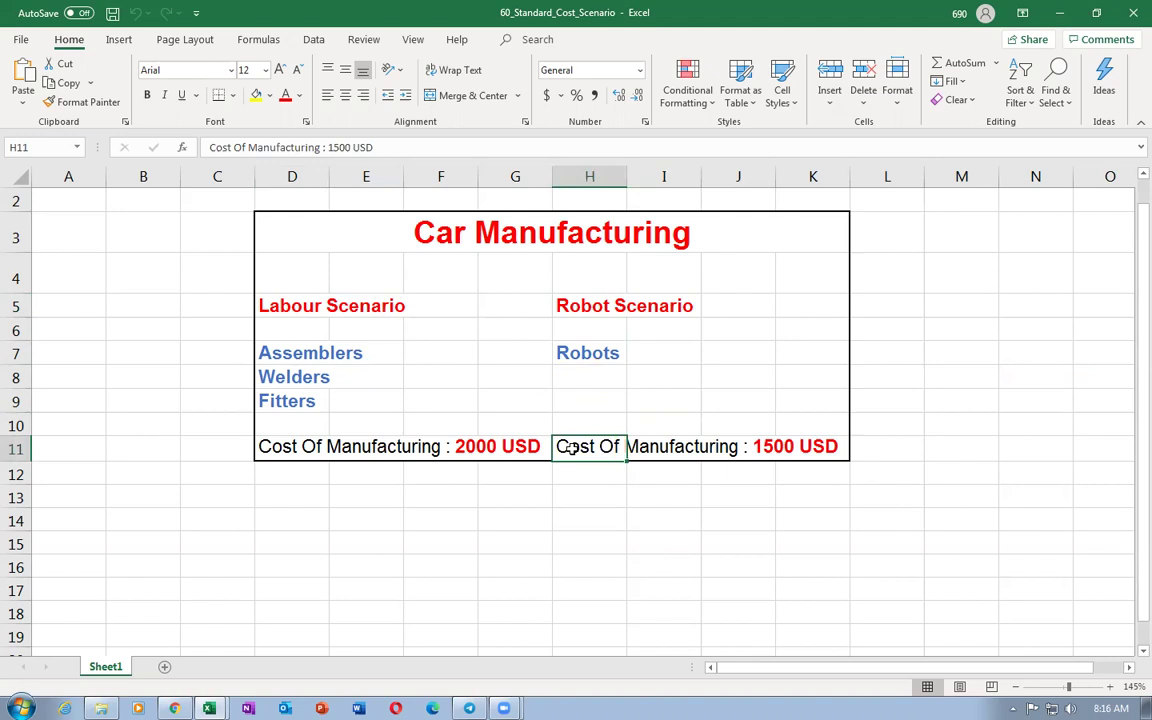
{"action": "left_click", "coordinate": [568, 522]}
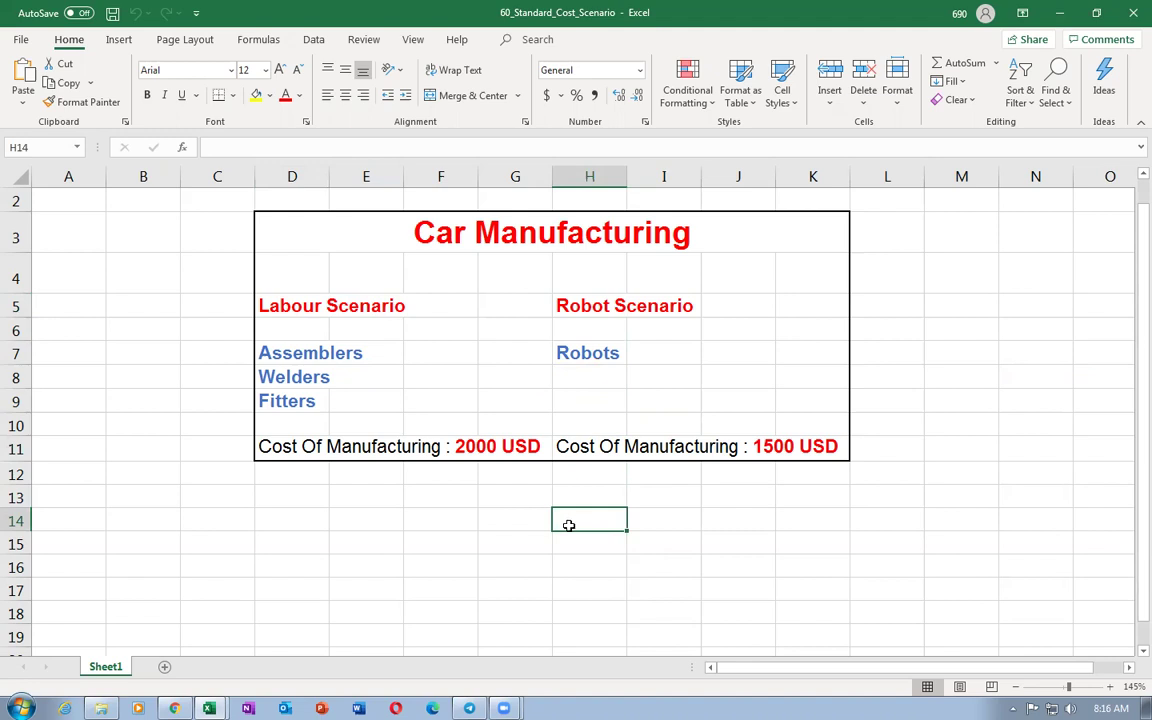
{"action": "left_click", "coordinate": [650, 518]}
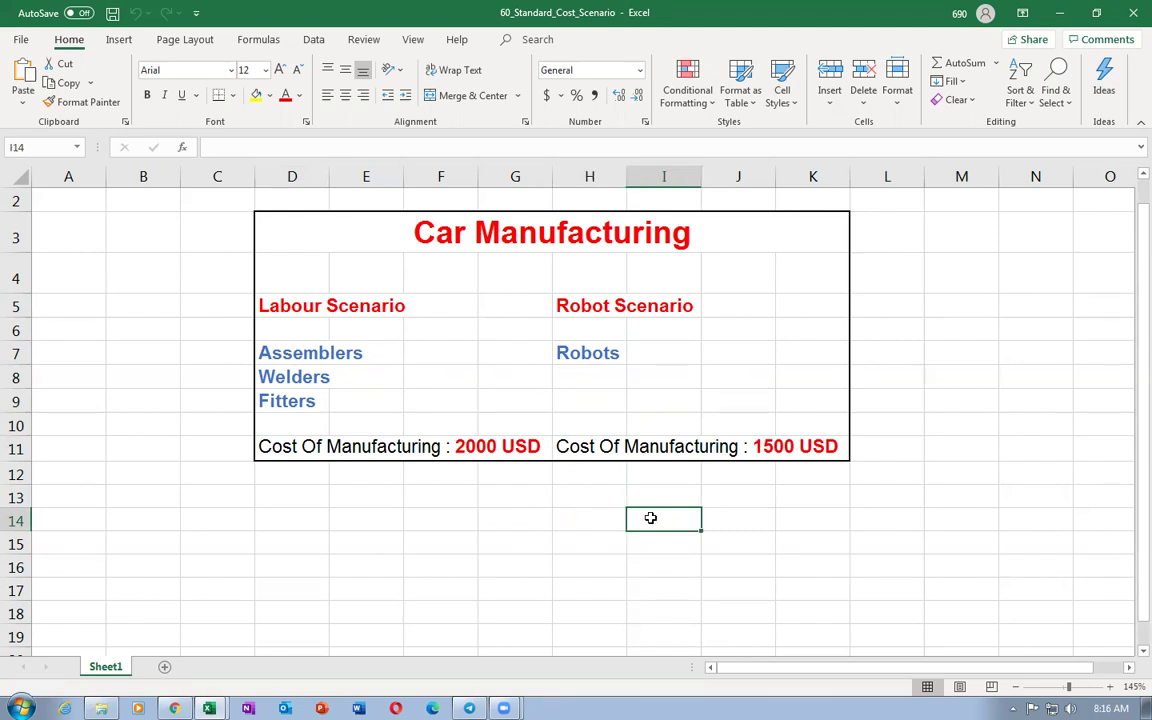
{"action": "left_click", "coordinate": [735, 527]}
{"action": "left_click", "coordinate": [676, 519]}
{"action": "left_click", "coordinate": [558, 524]}
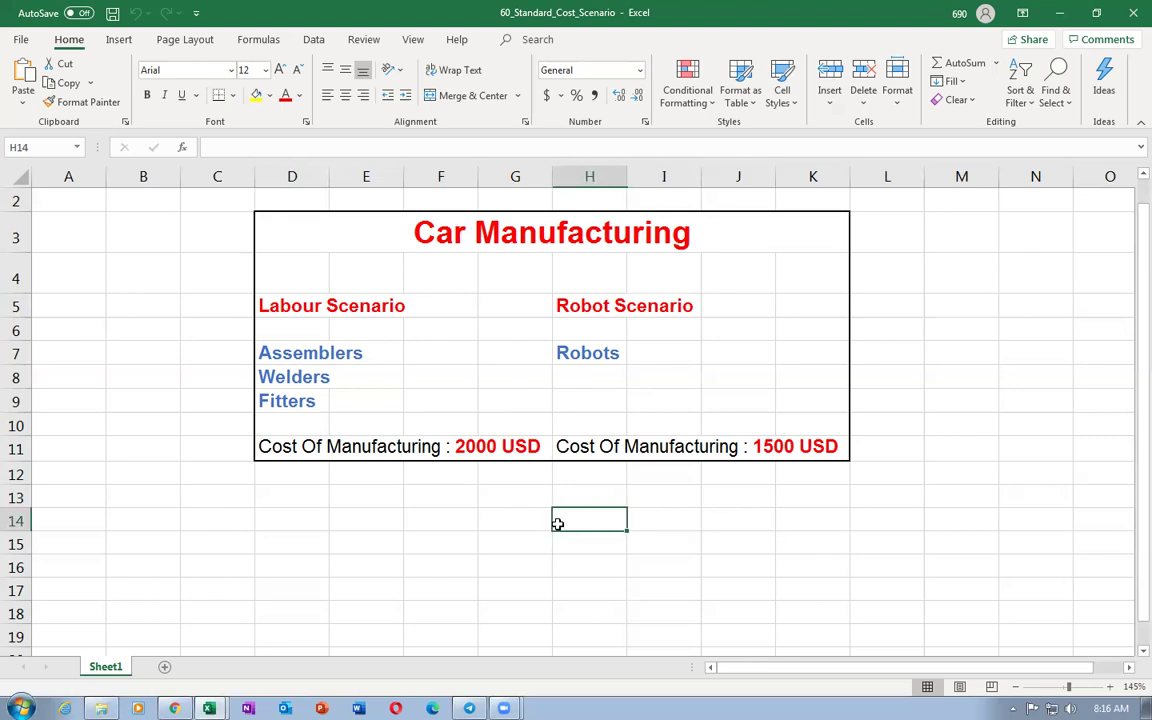
{"action": "left_click", "coordinate": [491, 527]}
{"action": "left_click", "coordinate": [500, 568]}
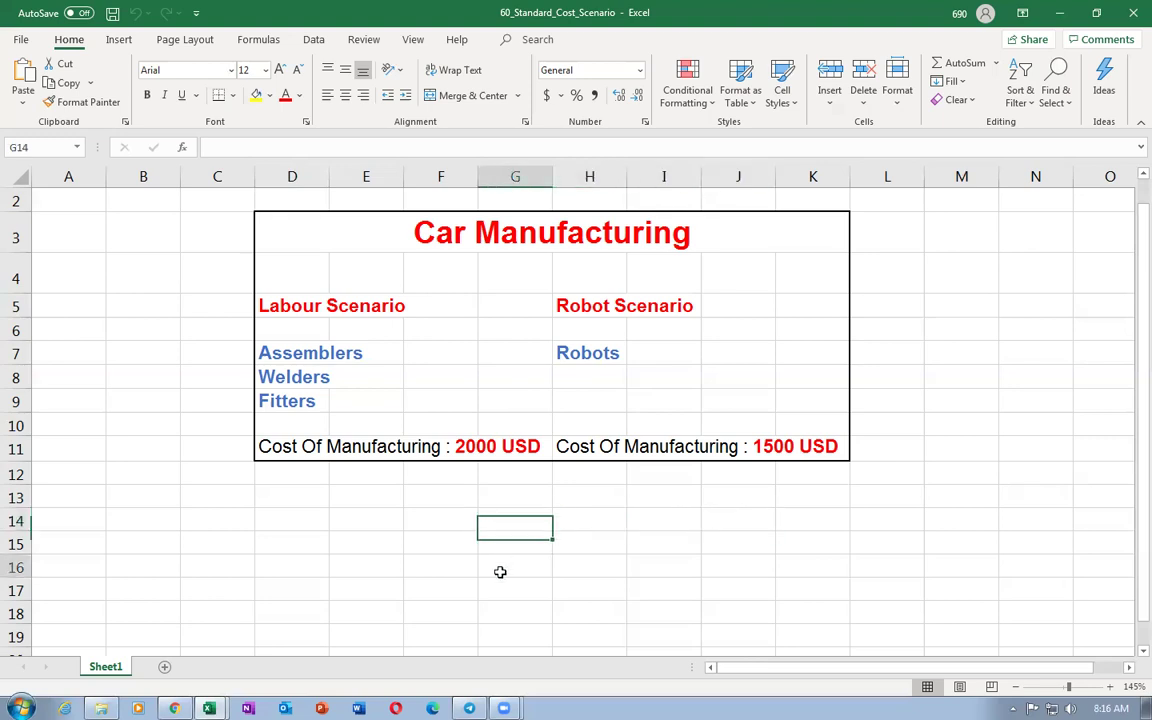
{"action": "left_click", "coordinate": [613, 575]}
{"action": "left_click", "coordinate": [658, 573]}
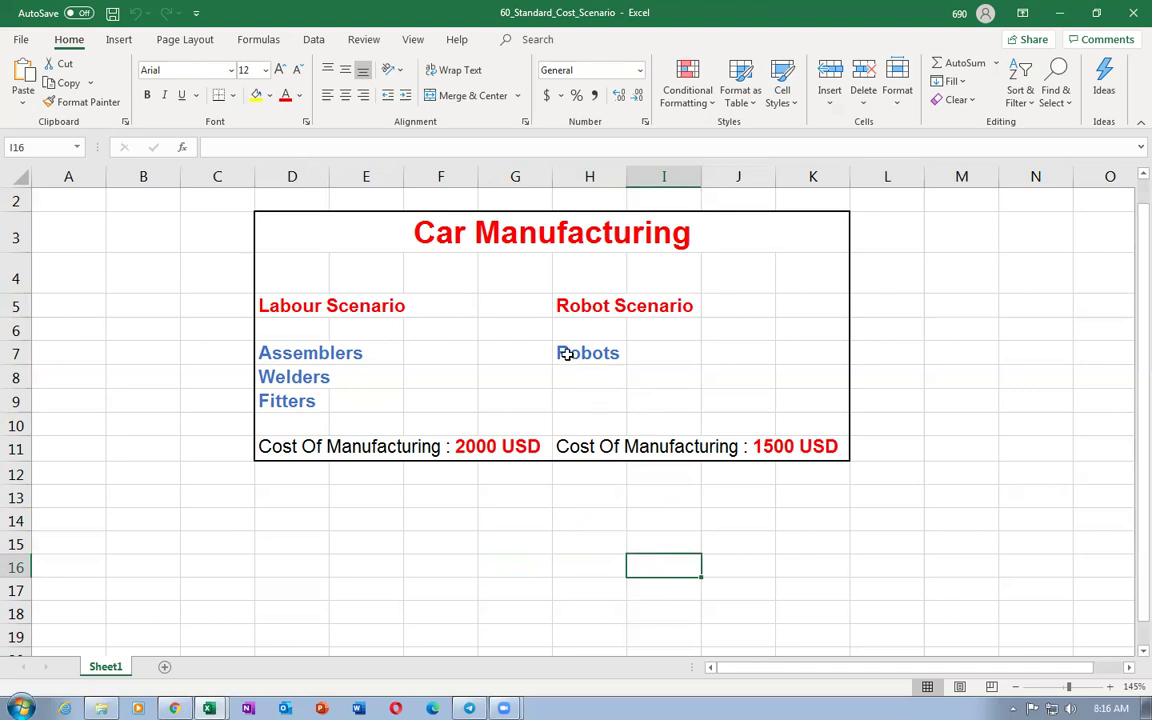
{"action": "left_click", "coordinate": [556, 302]}
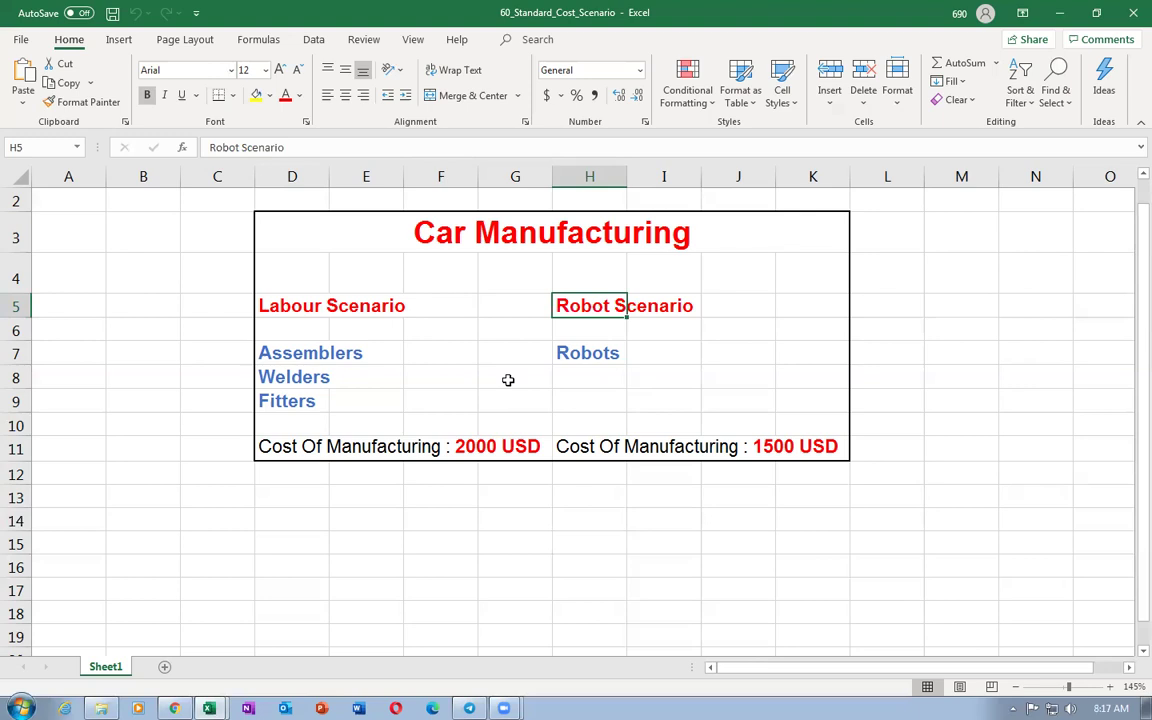
- Compare the Labour Scenario and Robot Scenario headings again, checking the robots and their cost of manufacturing
{"action": "left_click", "coordinate": [265, 304]}
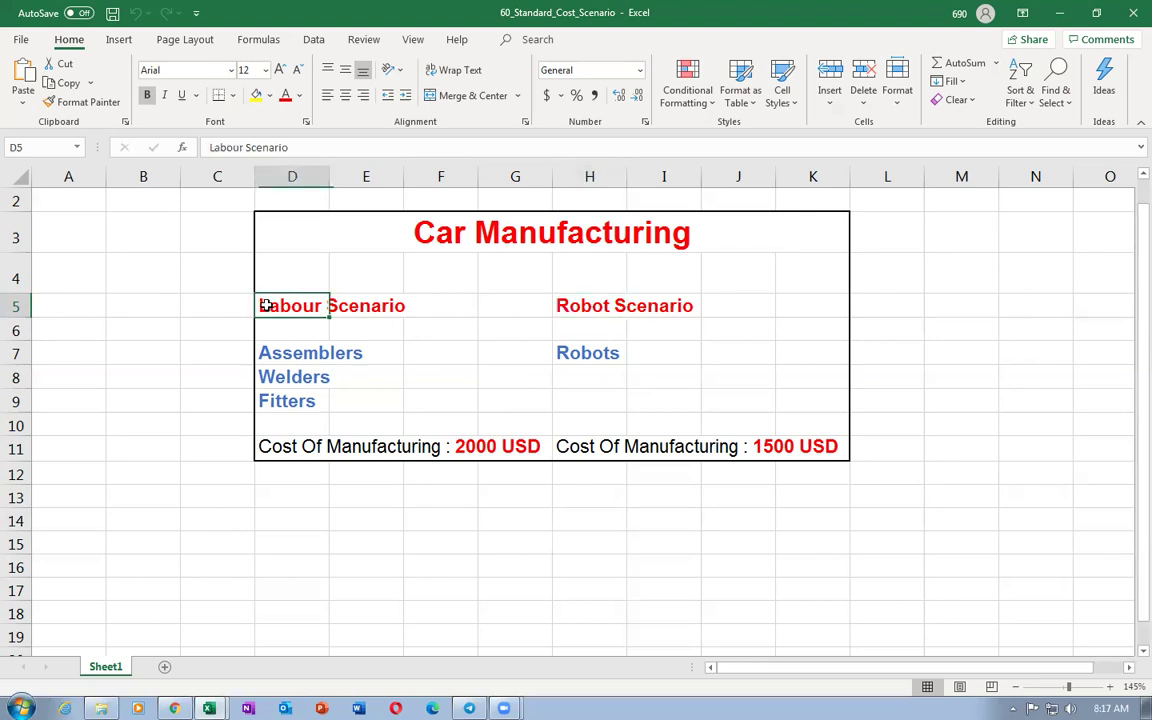
{"action": "left_click", "coordinate": [580, 306]}
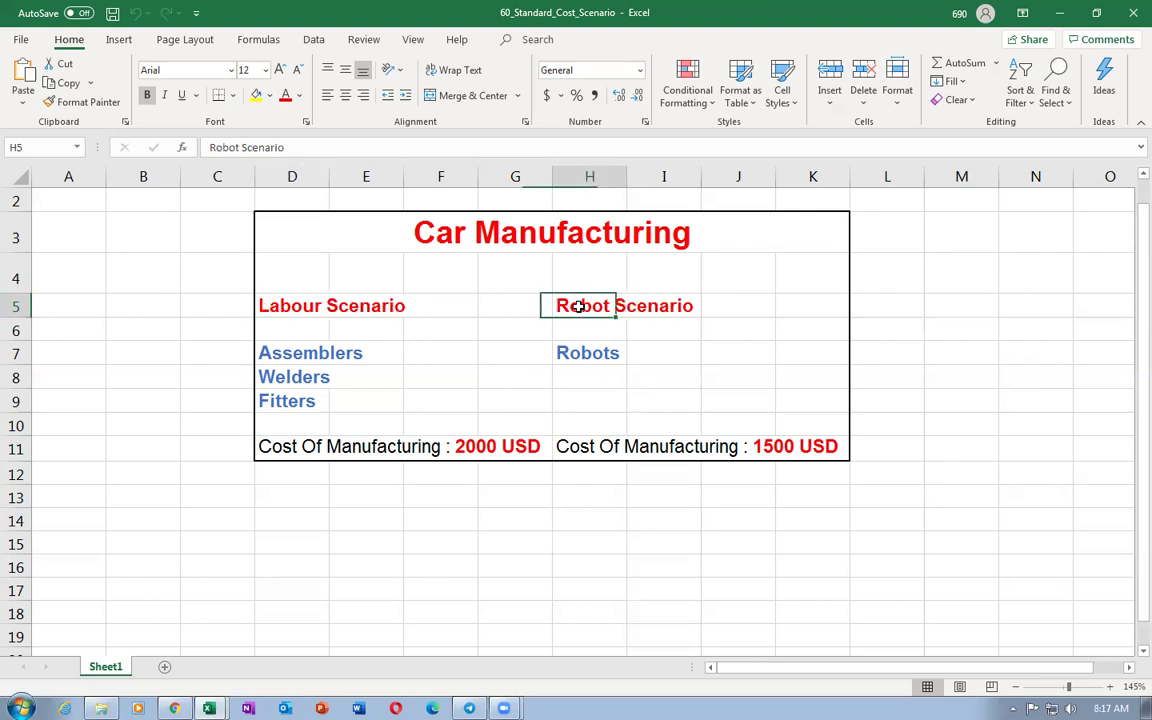
{"action": "left_click", "coordinate": [264, 304]}
{"action": "left_click", "coordinate": [578, 305]}
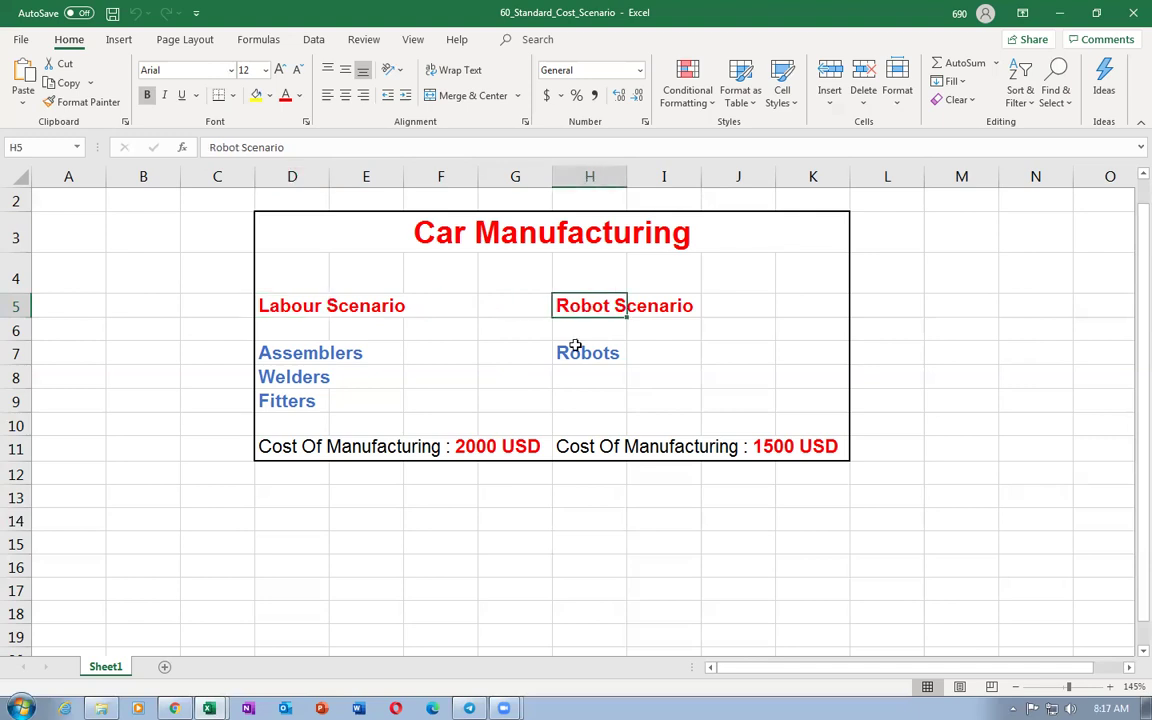
{"action": "left_click", "coordinate": [578, 348]}
{"action": "left_click", "coordinate": [580, 450]}
{"action": "left_click", "coordinate": [283, 307]}
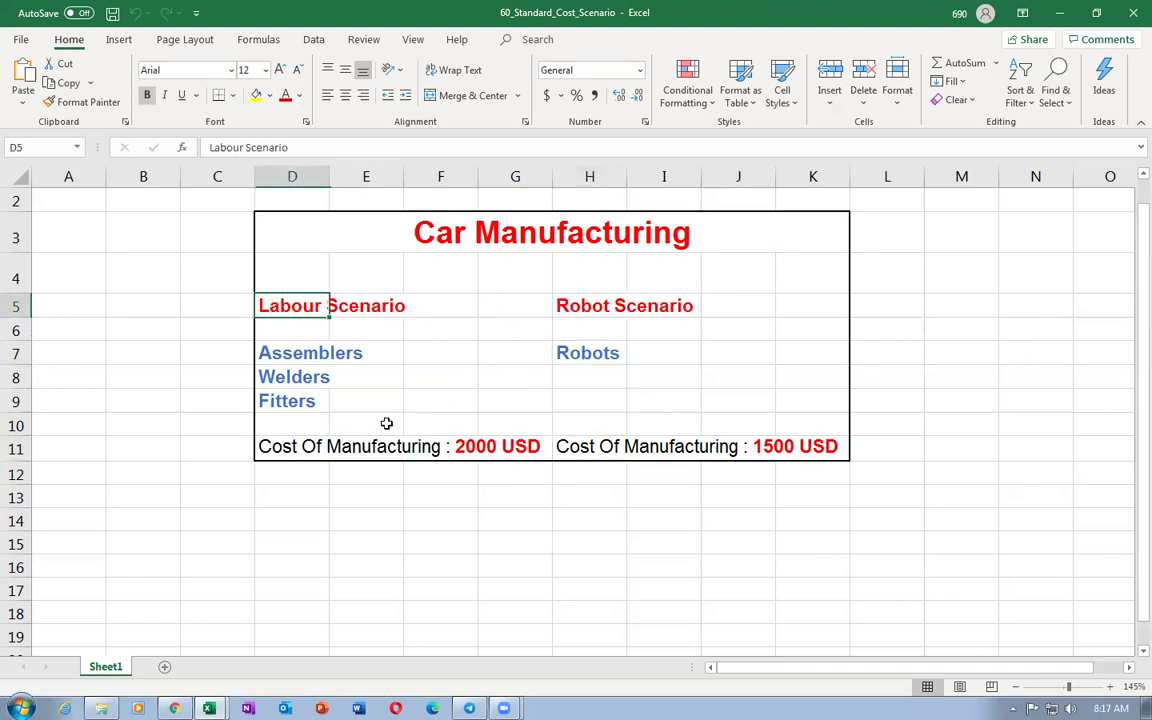
- Switch to Oracle Cost Accounting in Chrome and start a new cost scenario named j10_labour_Scenario_2
{"action": "key", "text": "alt+Tab"}
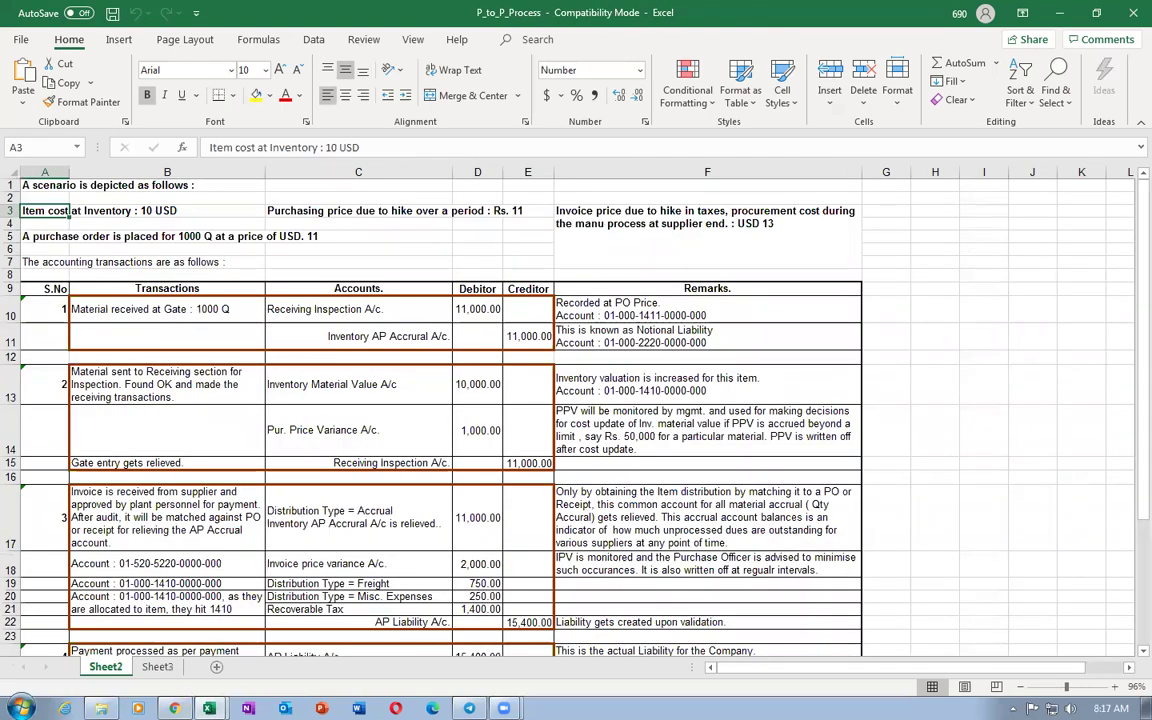
{"action": "key", "text": "alt+Tab"}
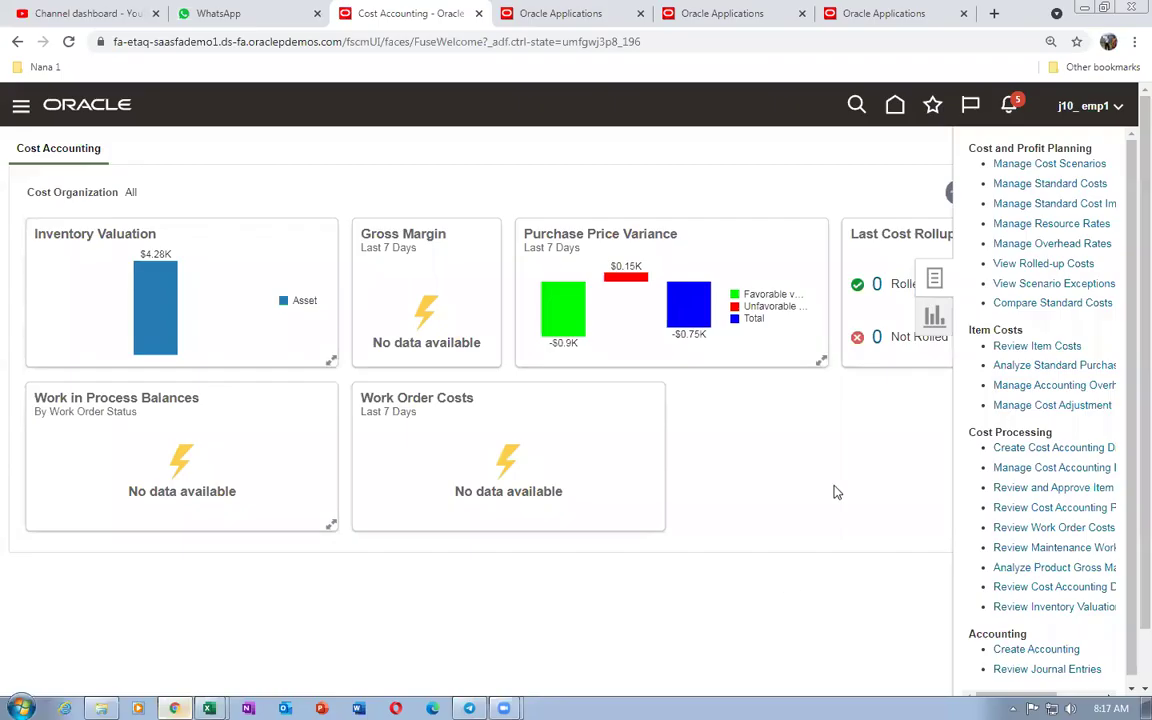
{"action": "left_click", "coordinate": [1029, 172]}
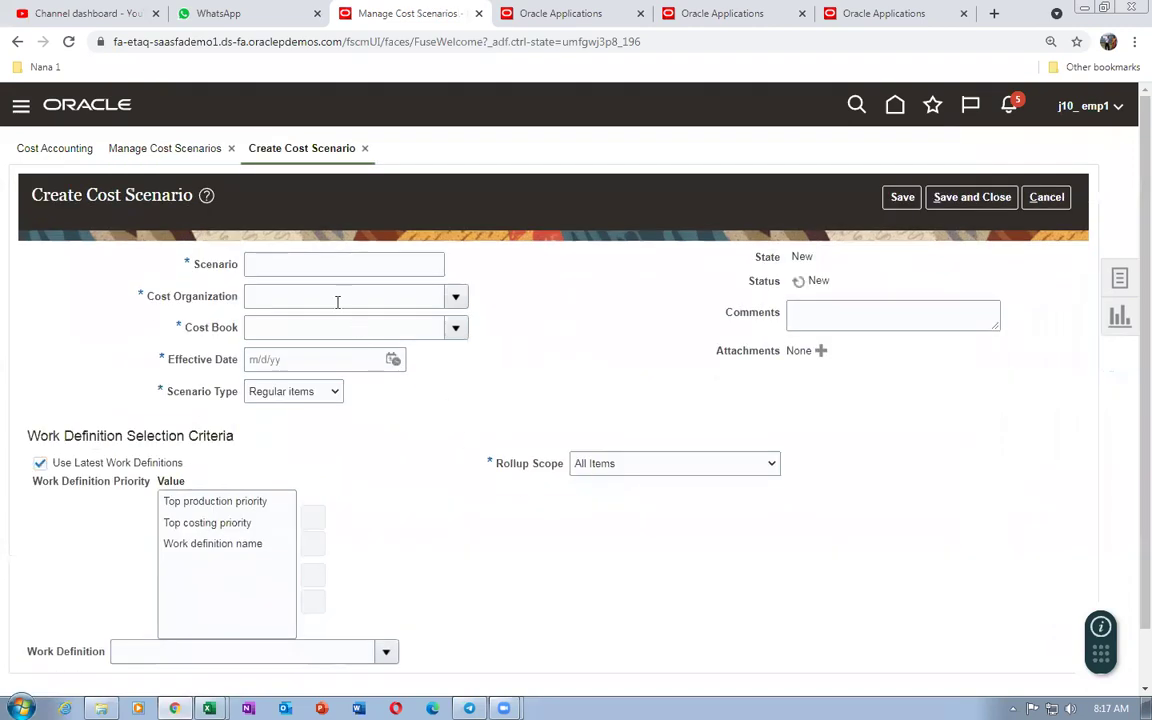
{"action": "type", "text": "j10_"}
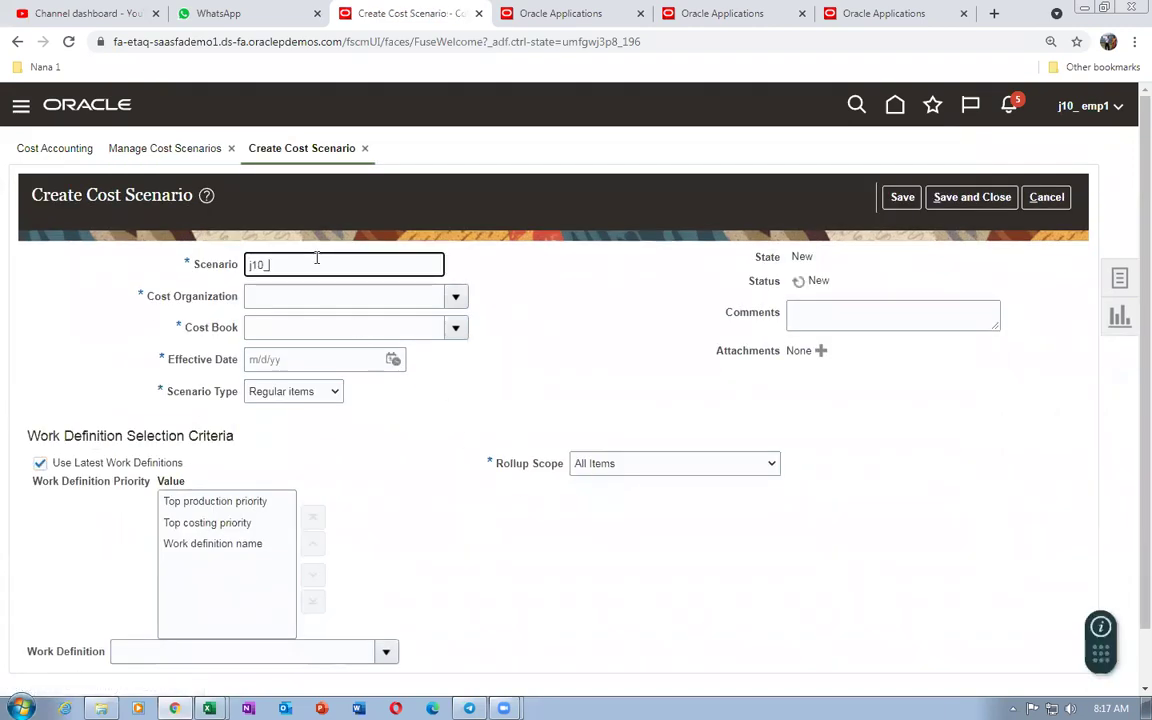
{"action": "type", "text": "labour_Scenario_2"}
- Assign cost organization j10_cost_org, cost book j10_cost_book and effective date 8/24/21 to the scenario, and save and close it
{"action": "left_click", "coordinate": [285, 299]}
{"action": "type", "text": "j10"}
{"action": "key", "text": "Tab"}
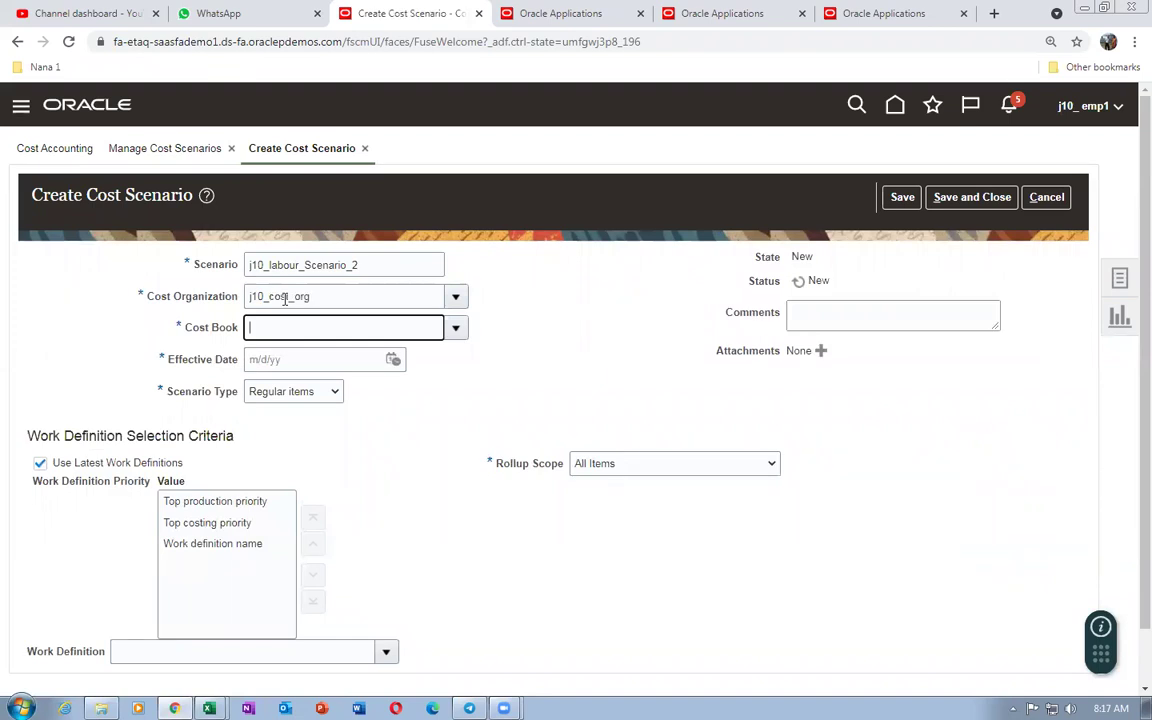
{"action": "type", "text": "j10"}
{"action": "key", "text": "Tab"}
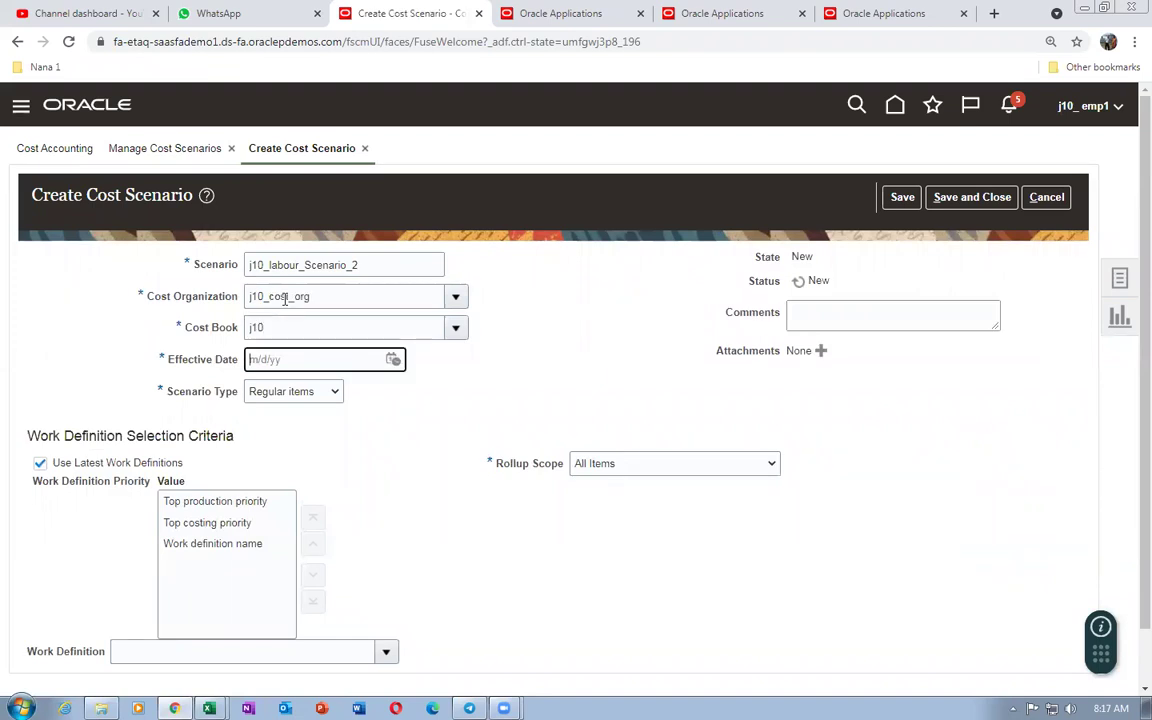
{"action": "left_click", "coordinate": [306, 465]}
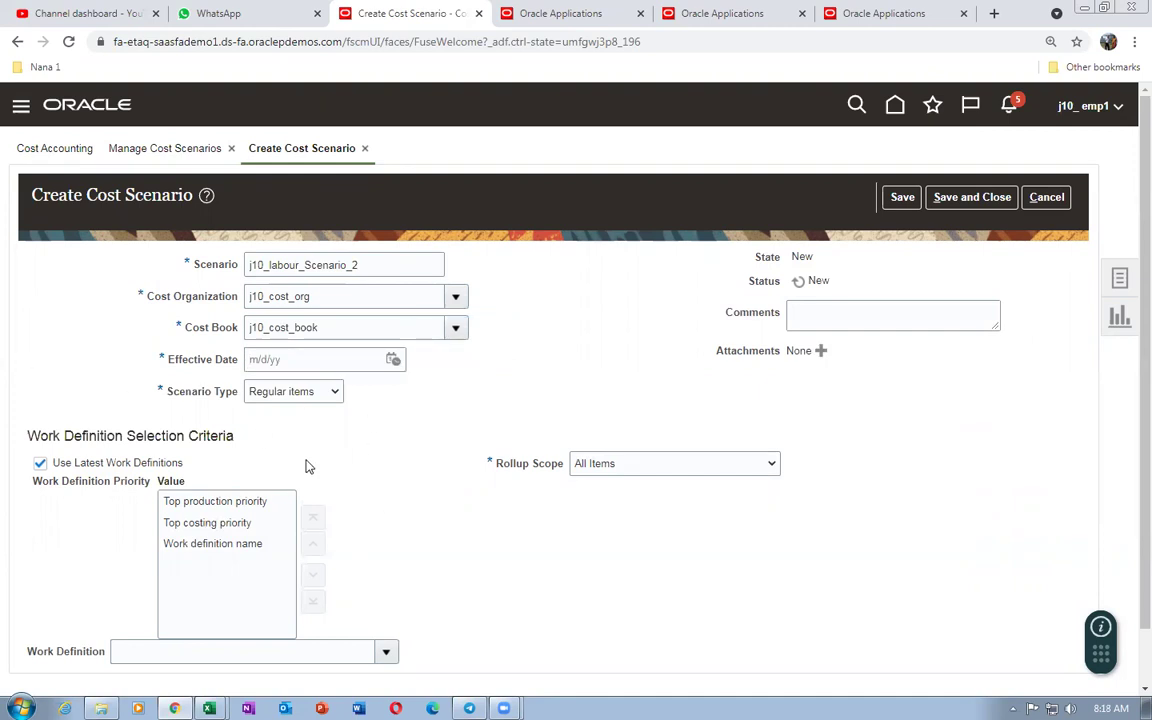
{"action": "left_click", "coordinate": [394, 362]}
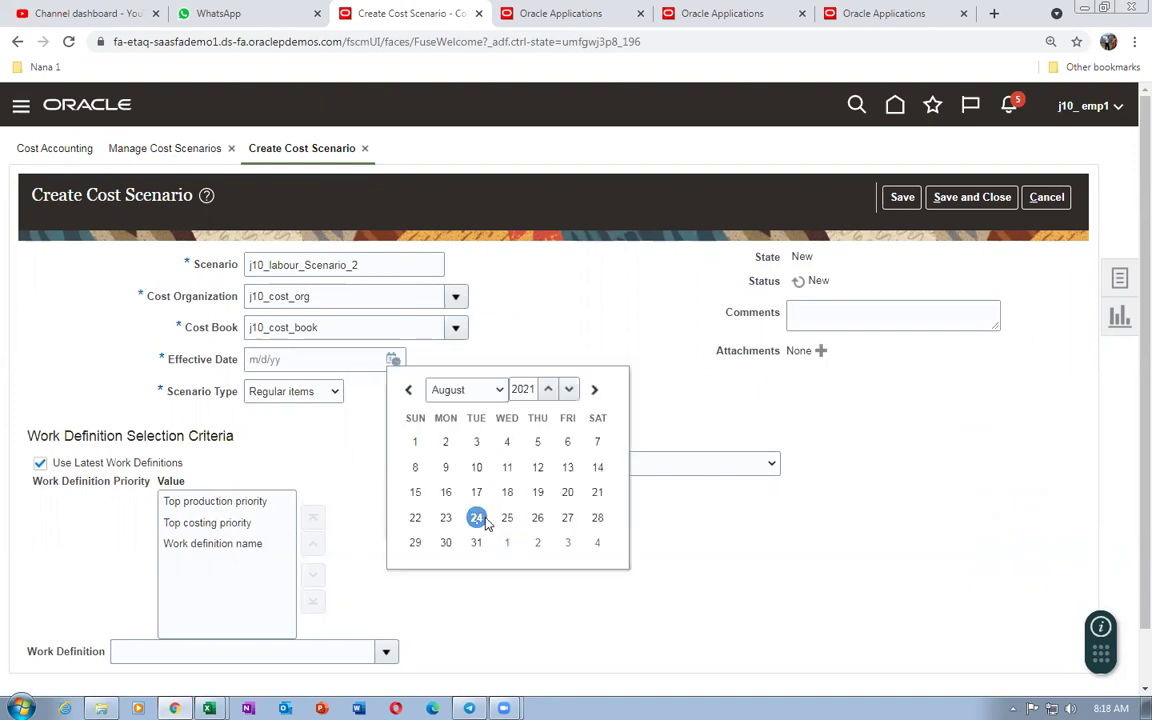
{"action": "left_click", "coordinate": [477, 514]}
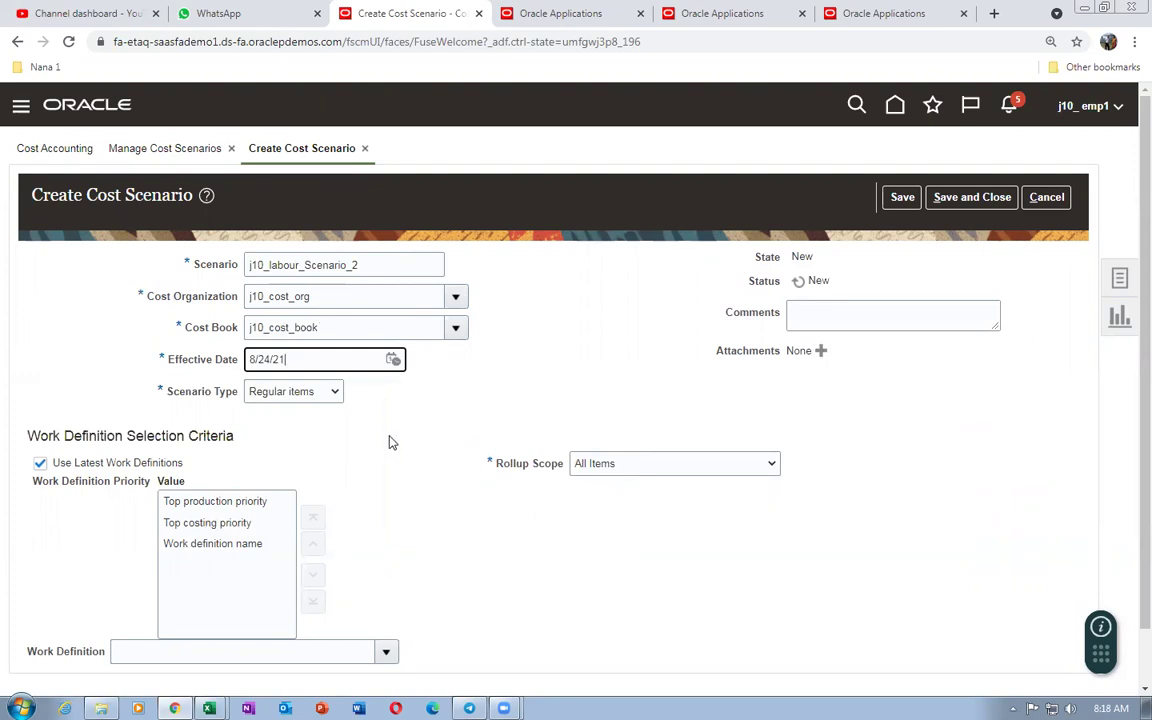
{"action": "left_click", "coordinate": [975, 197]}
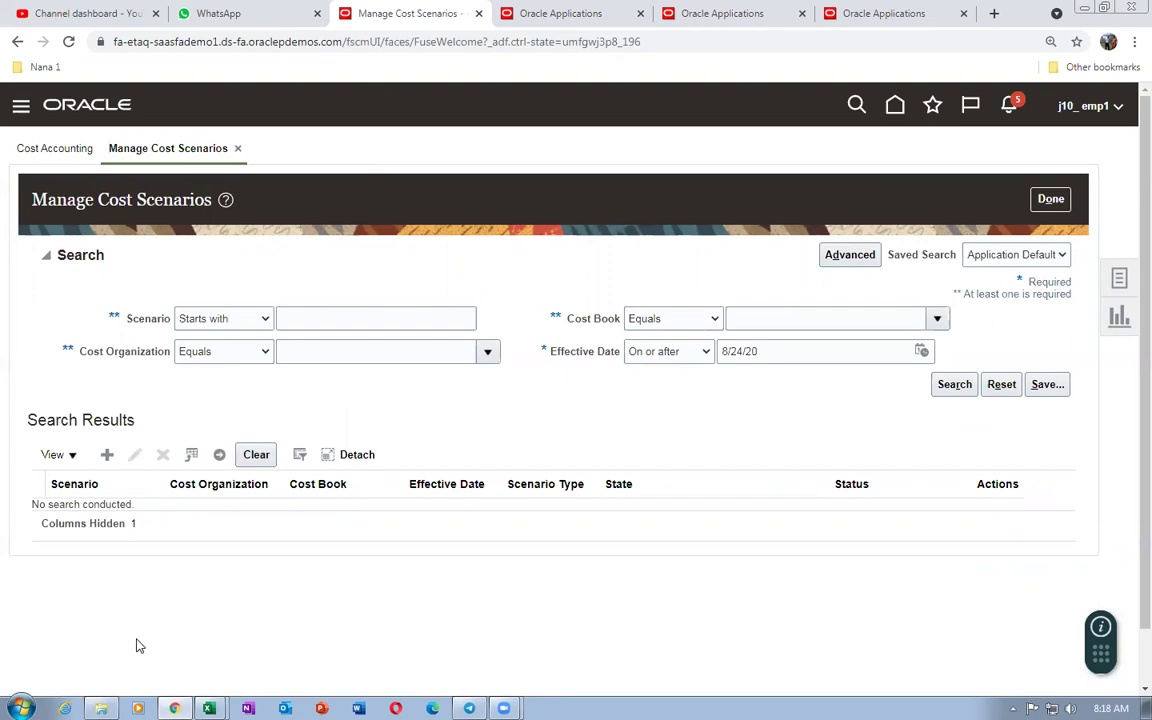
- Search for cost scenarios starting with j10 and open Manage Standard Costs for j10_labour_Scenario_2
{"action": "left_click", "coordinate": [331, 320]}
{"action": "type", "text": "j10"}
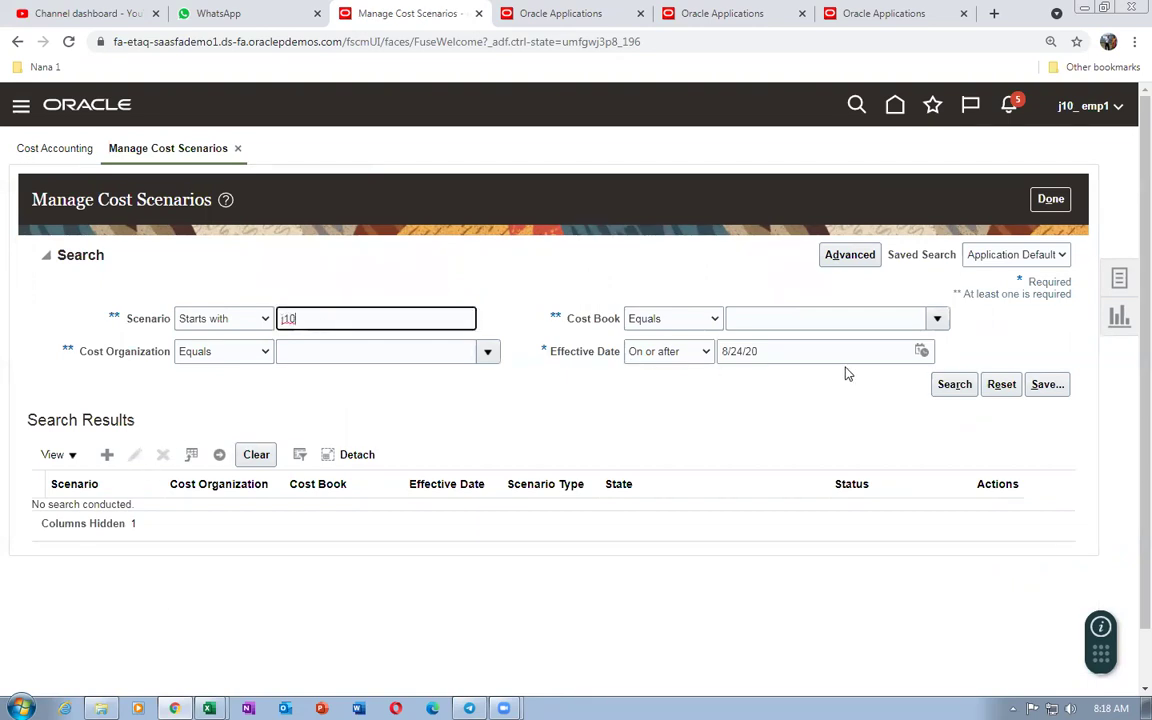
{"action": "left_click", "coordinate": [953, 385]}
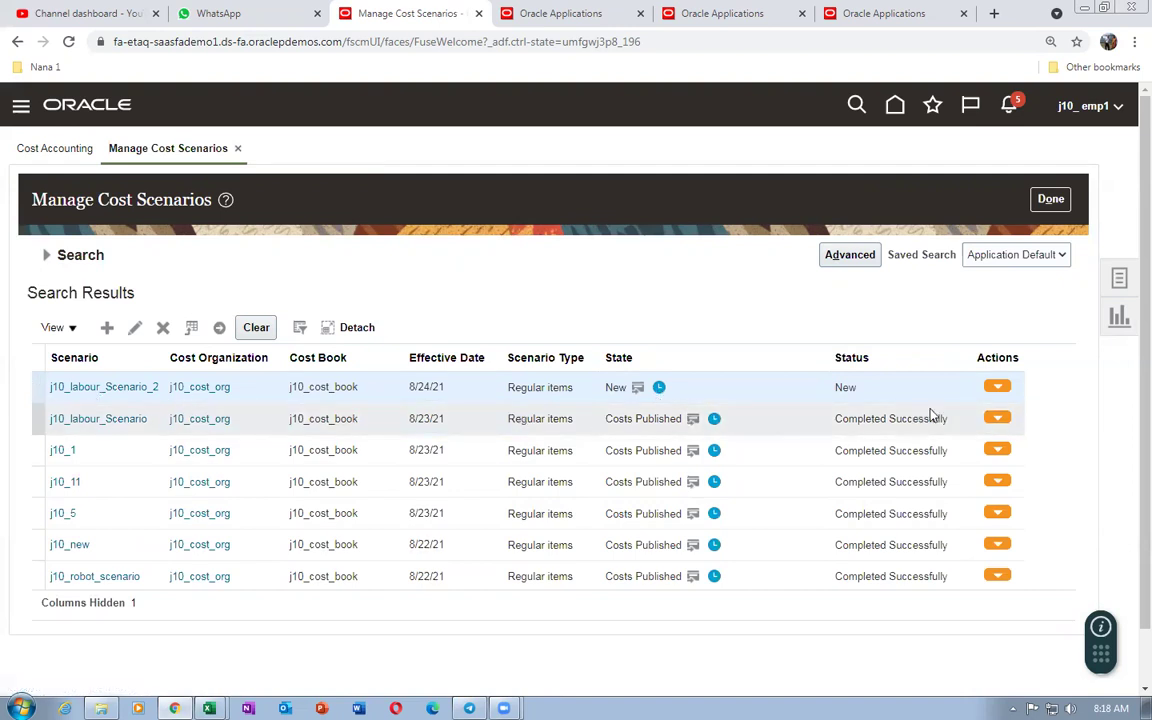
{"action": "left_click", "coordinate": [996, 387]}
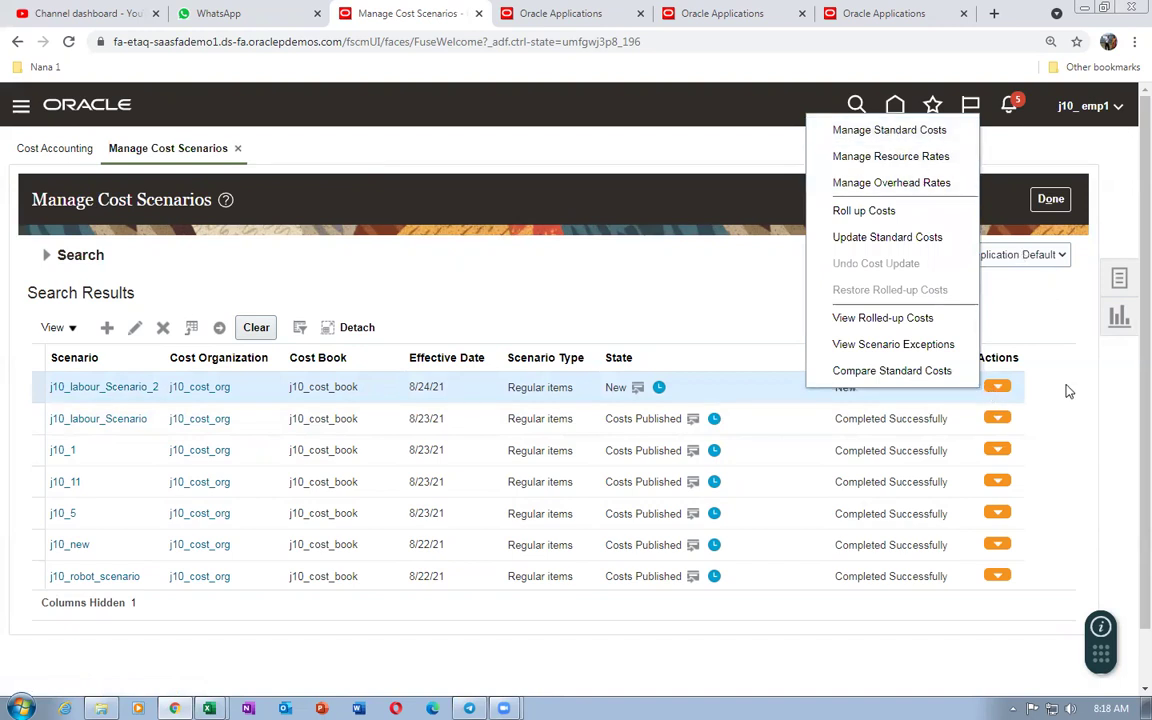
{"action": "left_click", "coordinate": [870, 132]}
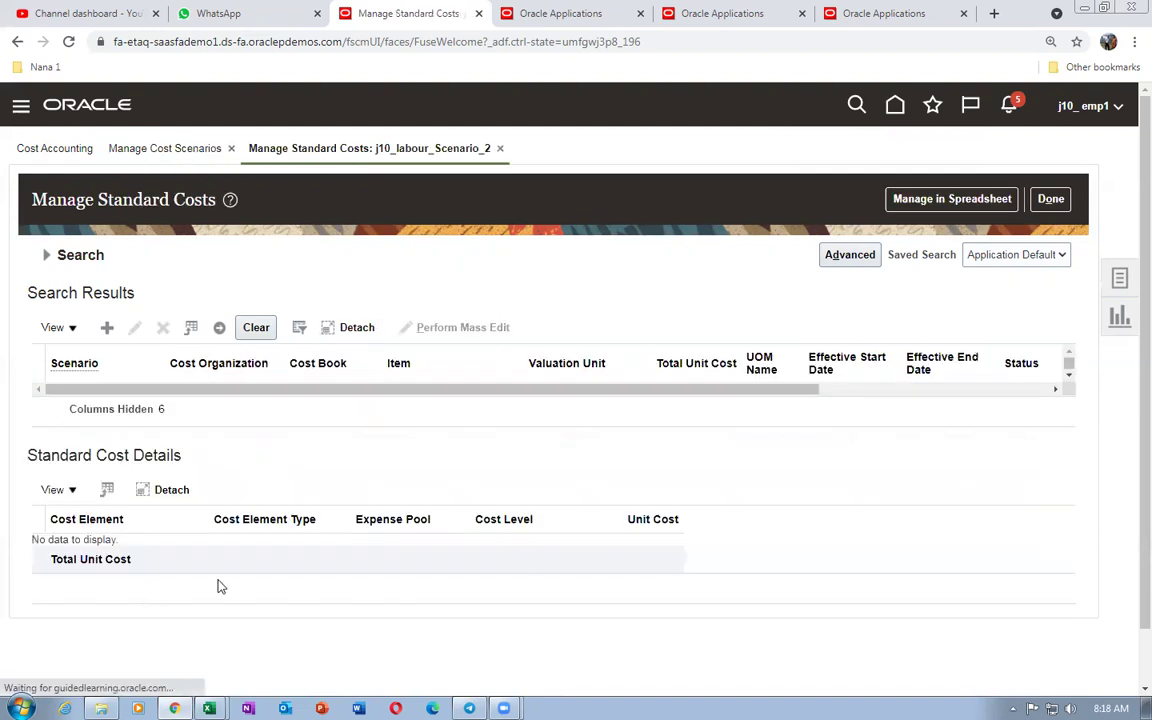
- Start a new standard cost for item j10_33 with valuation unit j10_asset_value_unit
{"action": "left_click", "coordinate": [107, 327]}
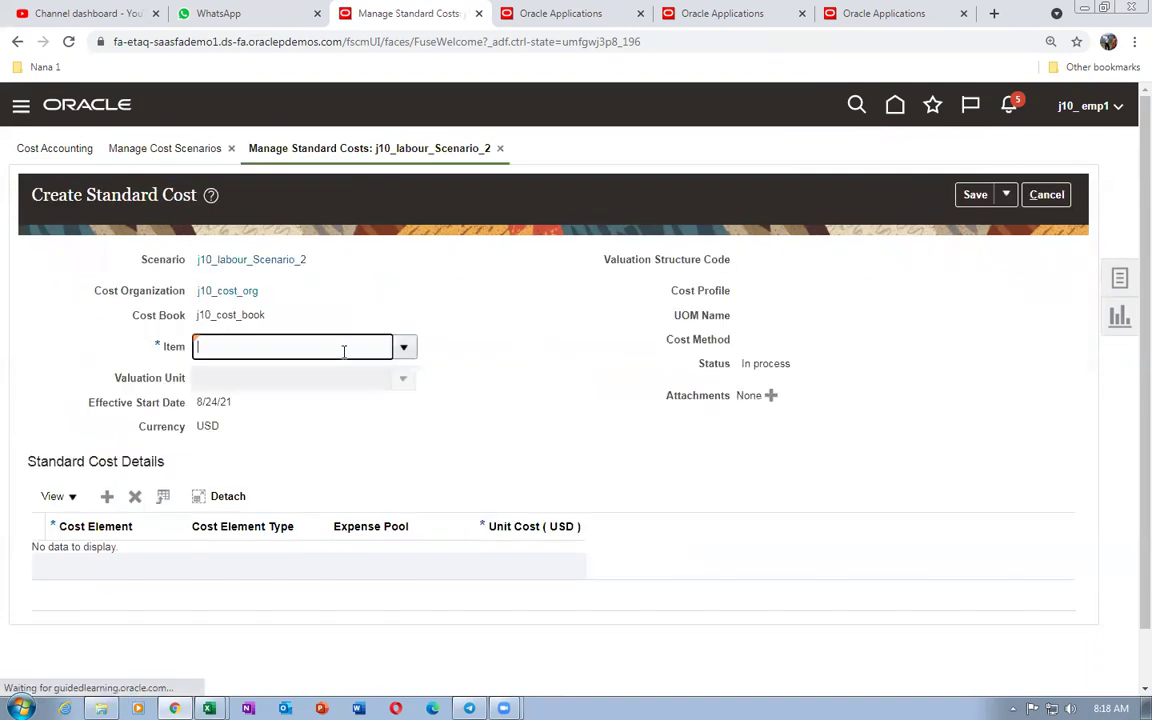
{"action": "type", "text": "j10_33"}
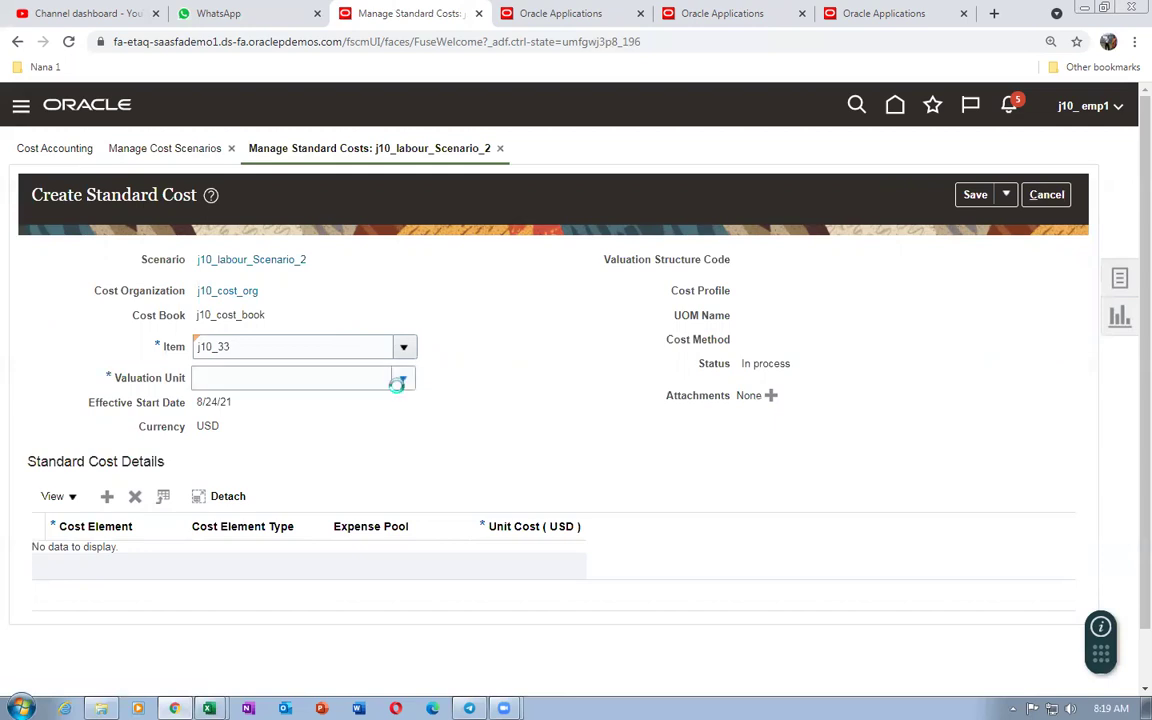
{"action": "left_click", "coordinate": [400, 379]}
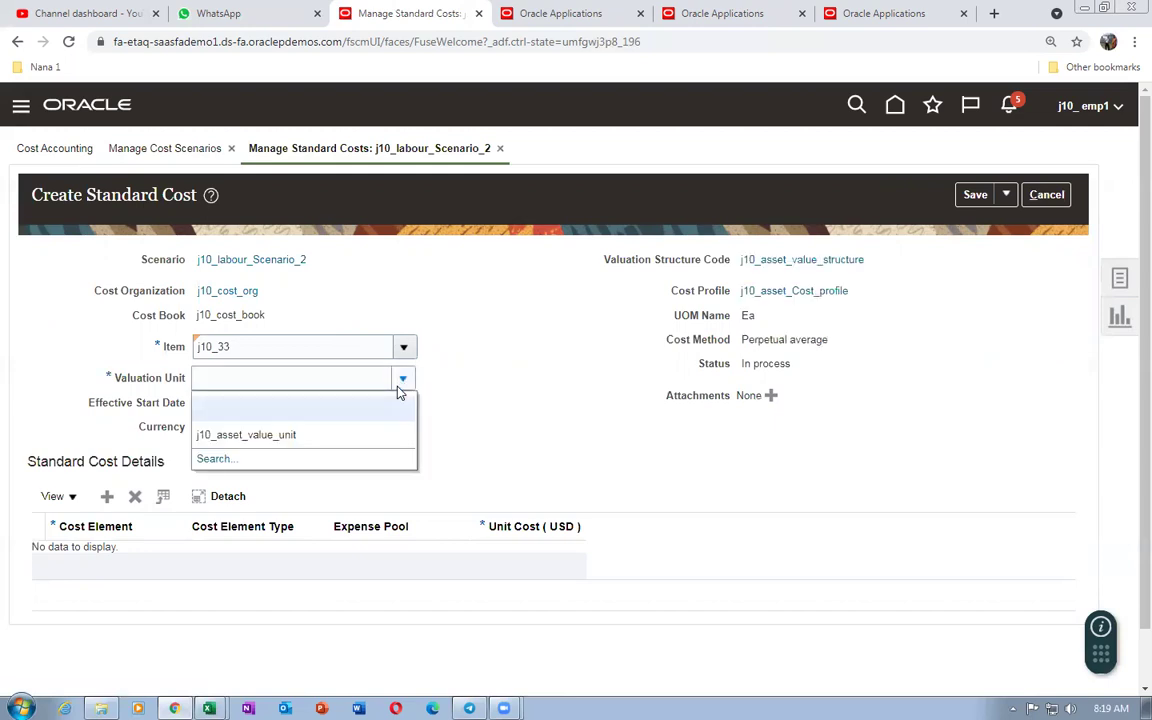
{"action": "left_click", "coordinate": [347, 436]}
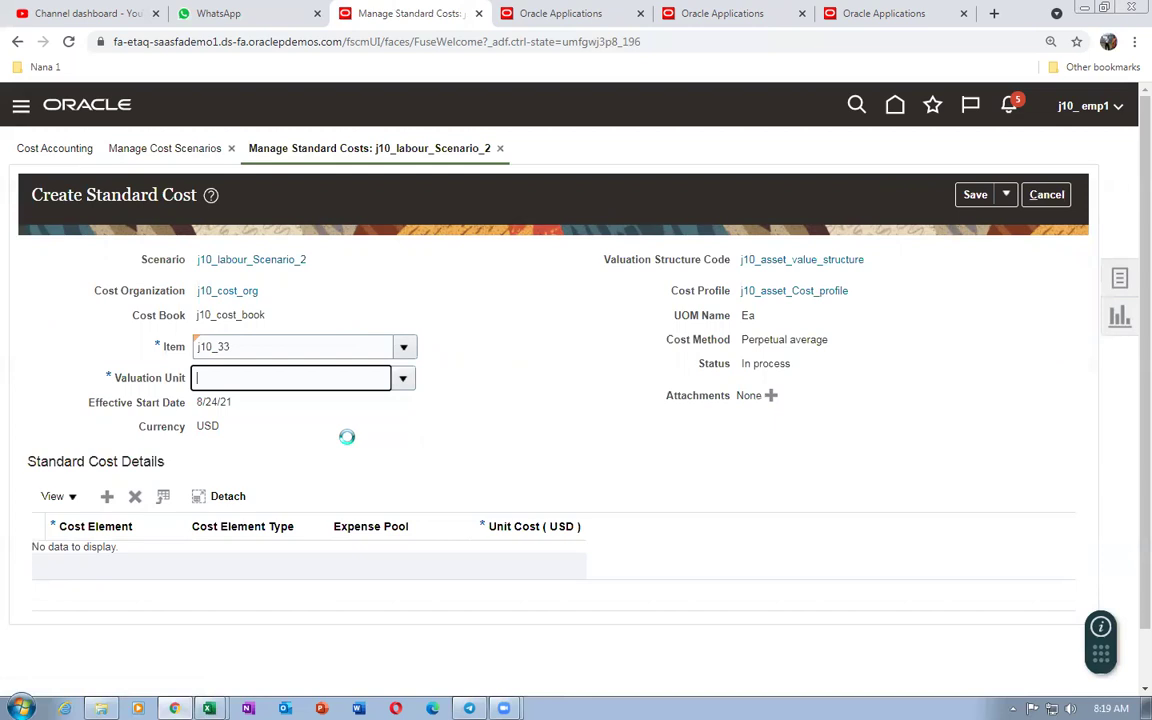
- Add the cost element j10_Item_price with a unit cost of 10 USD, and save and close the standard cost
{"action": "left_click", "coordinate": [107, 497]}
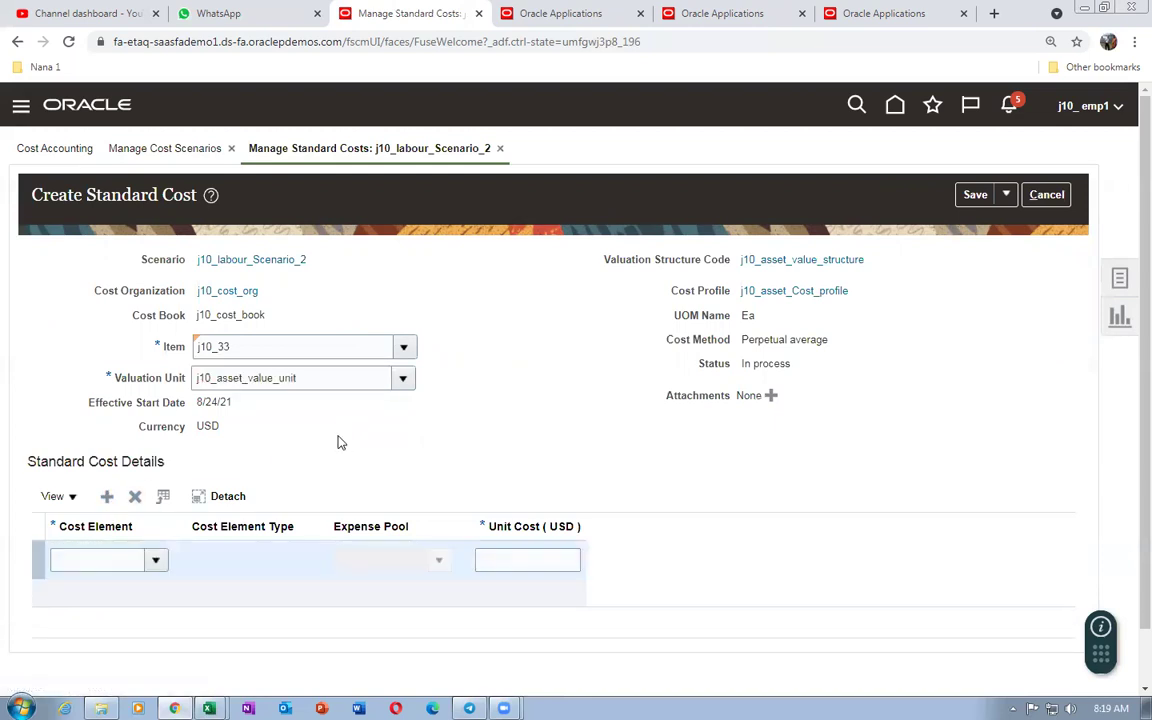
{"action": "left_click", "coordinate": [78, 556]}
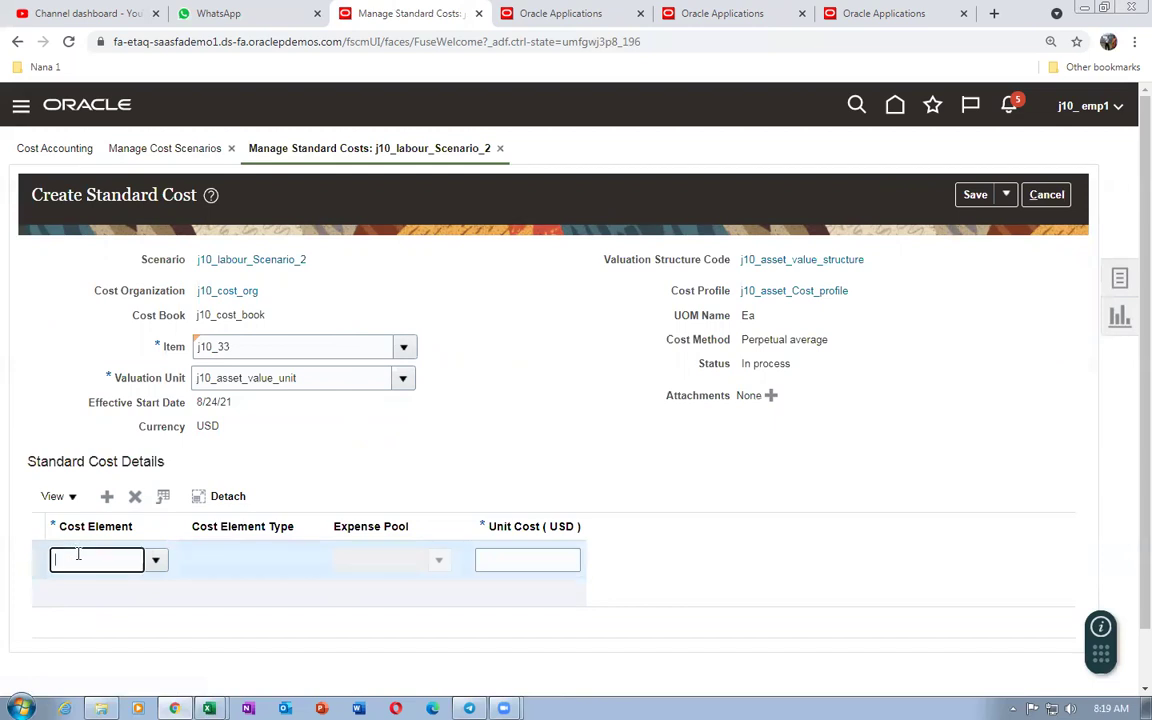
{"action": "type", "text": "j10"}
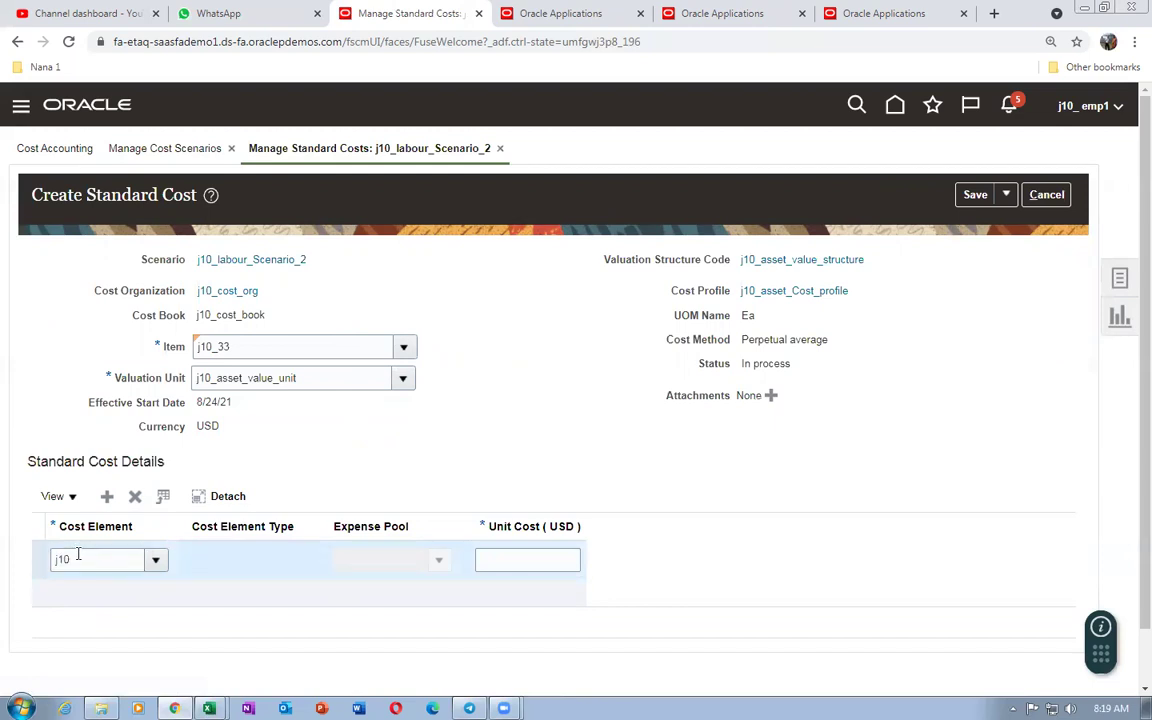
{"action": "key", "text": "Tab"}
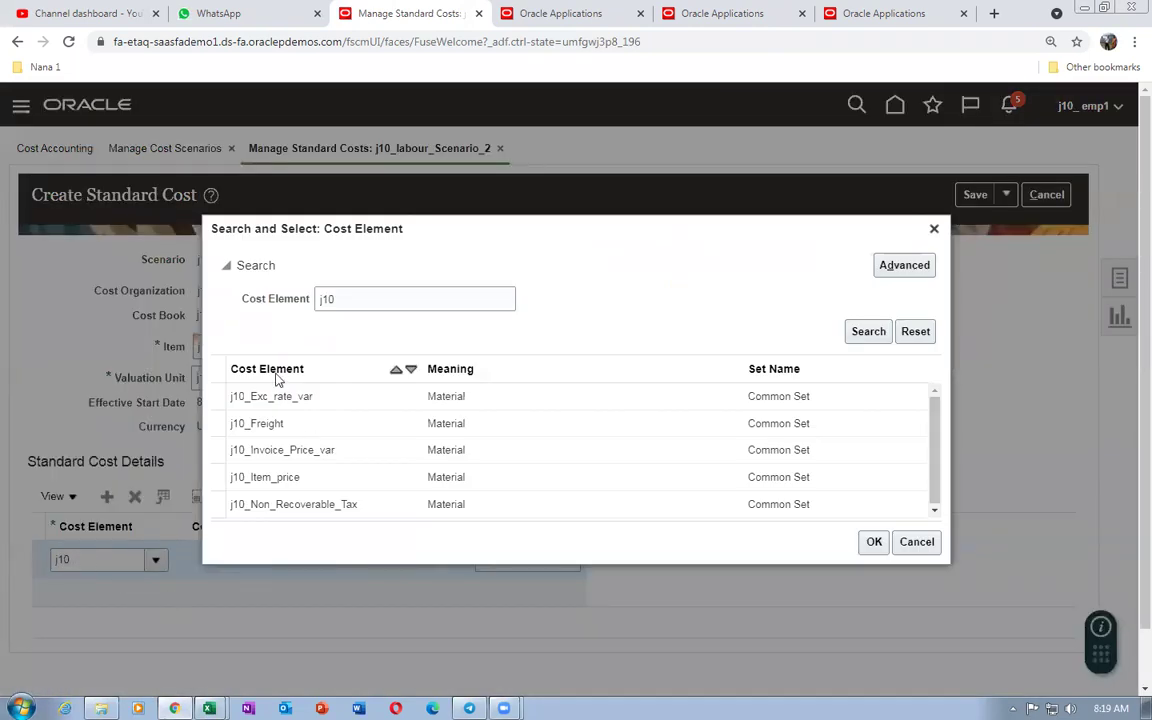
{"action": "left_click", "coordinate": [328, 484]}
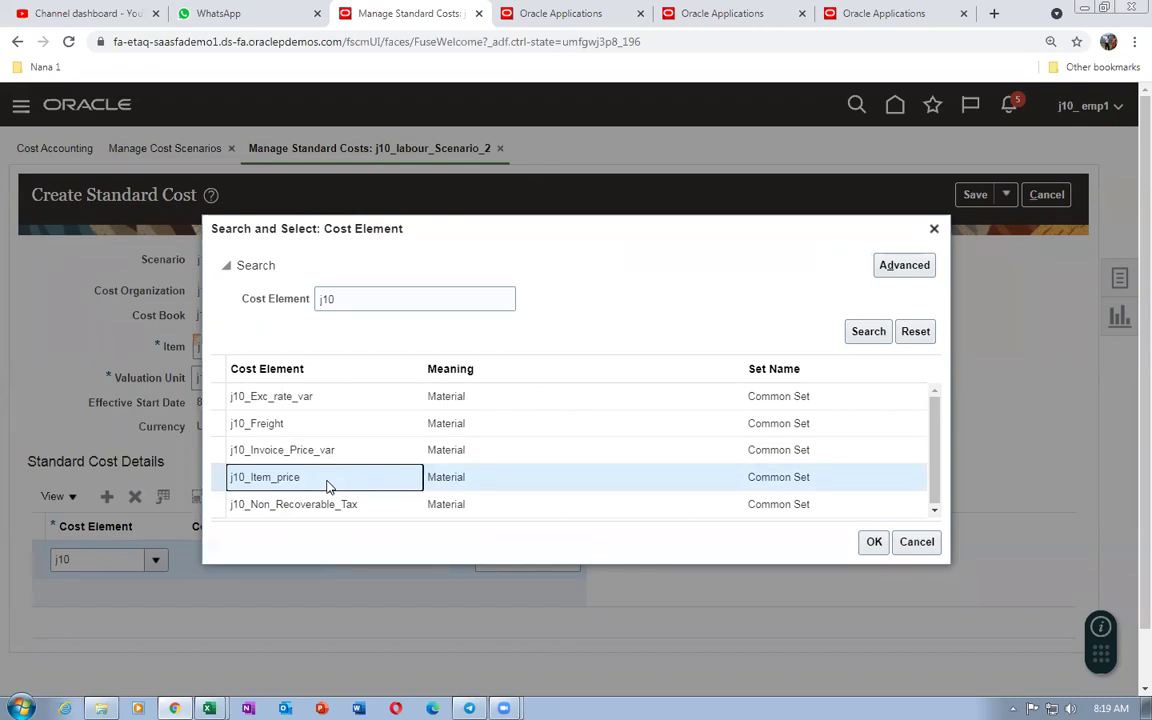
{"action": "left_click", "coordinate": [870, 543]}
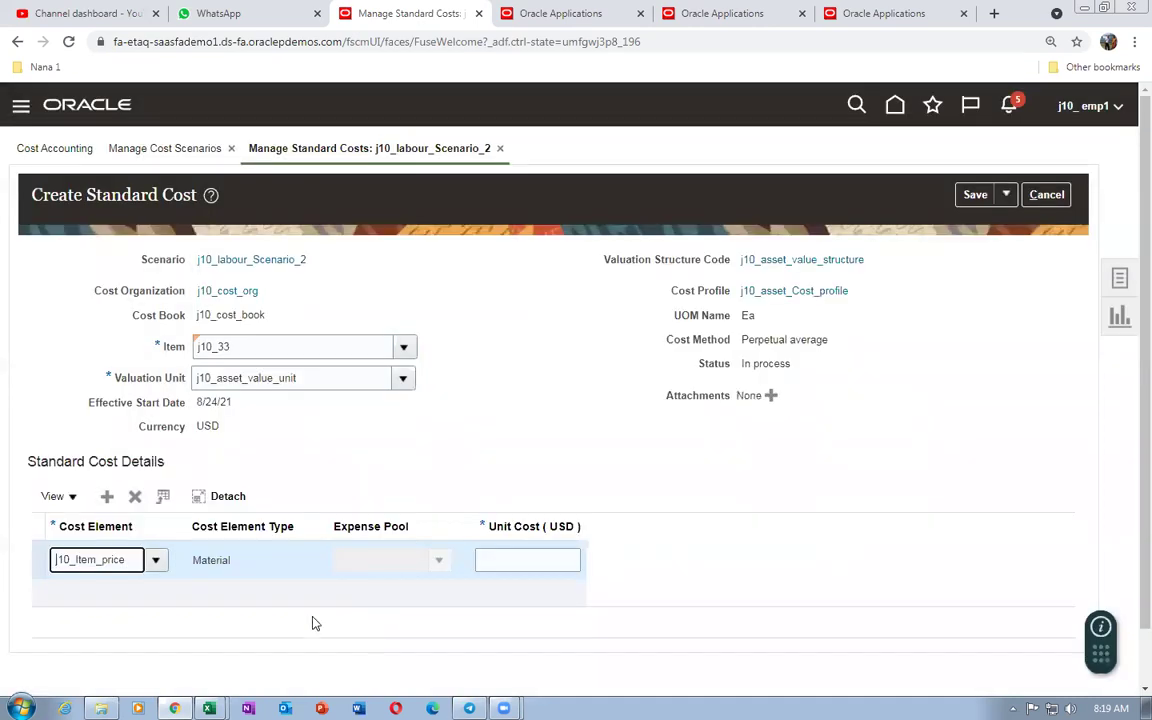
{"action": "left_click", "coordinate": [480, 558]}
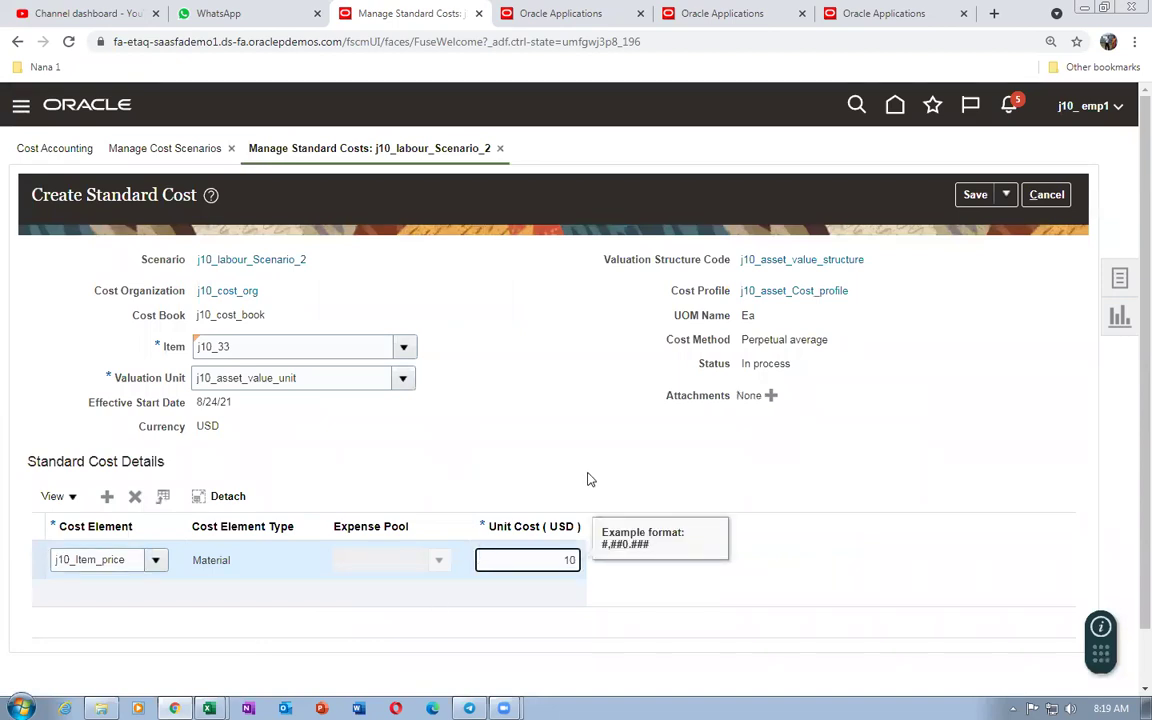
{"action": "left_click", "coordinate": [470, 421]}
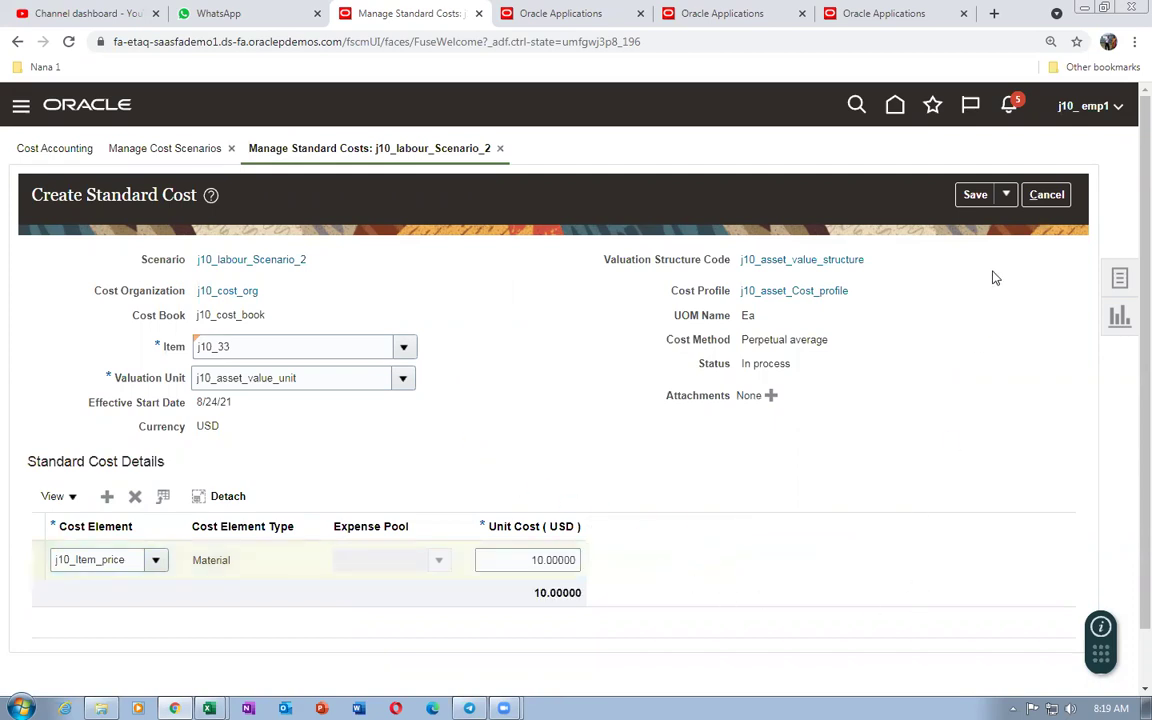
{"action": "left_click", "coordinate": [1008, 197]}
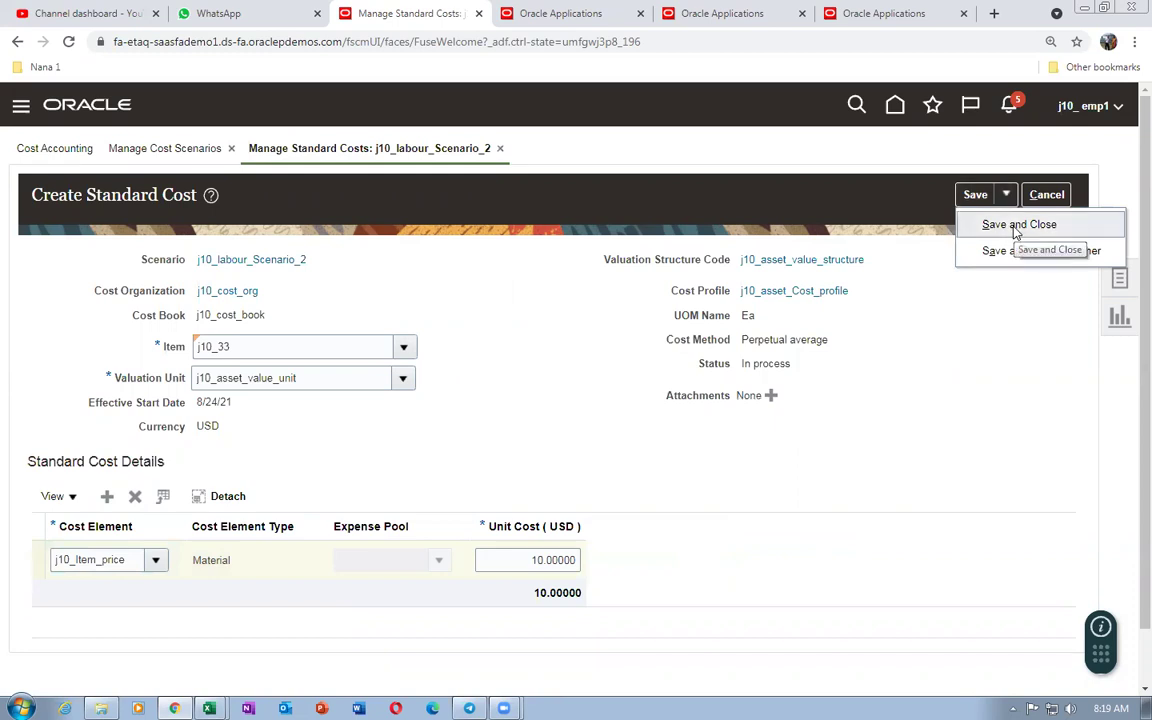
{"action": "left_click", "coordinate": [1016, 226]}
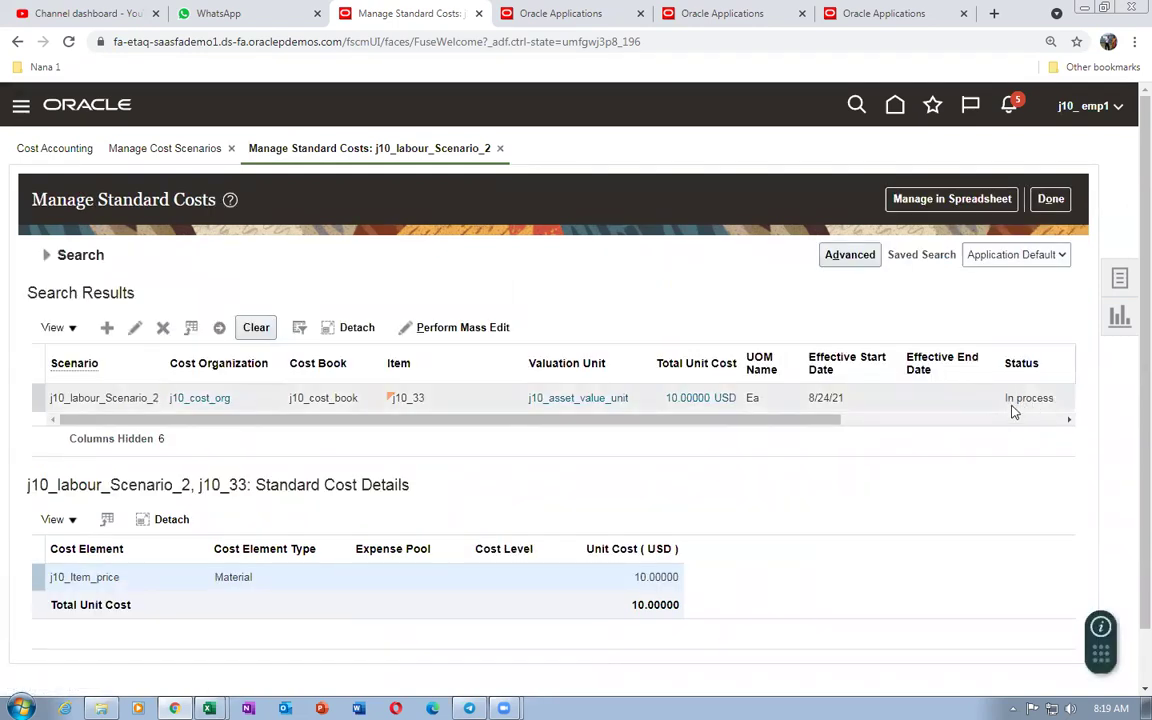
- Leave the standard costs page and submit the Update Standard Costs process for cost scenario j10_labour_Scenario_2
{"action": "left_click", "coordinate": [1008, 398]}
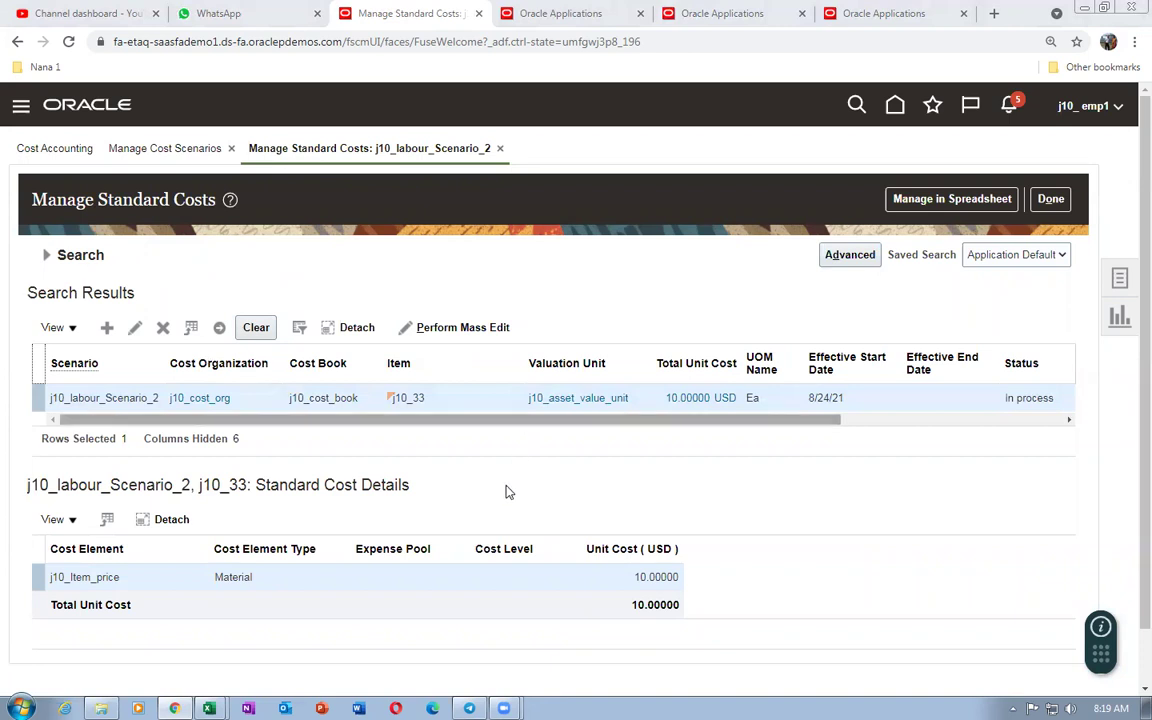
{"action": "left_click", "coordinate": [1051, 199]}
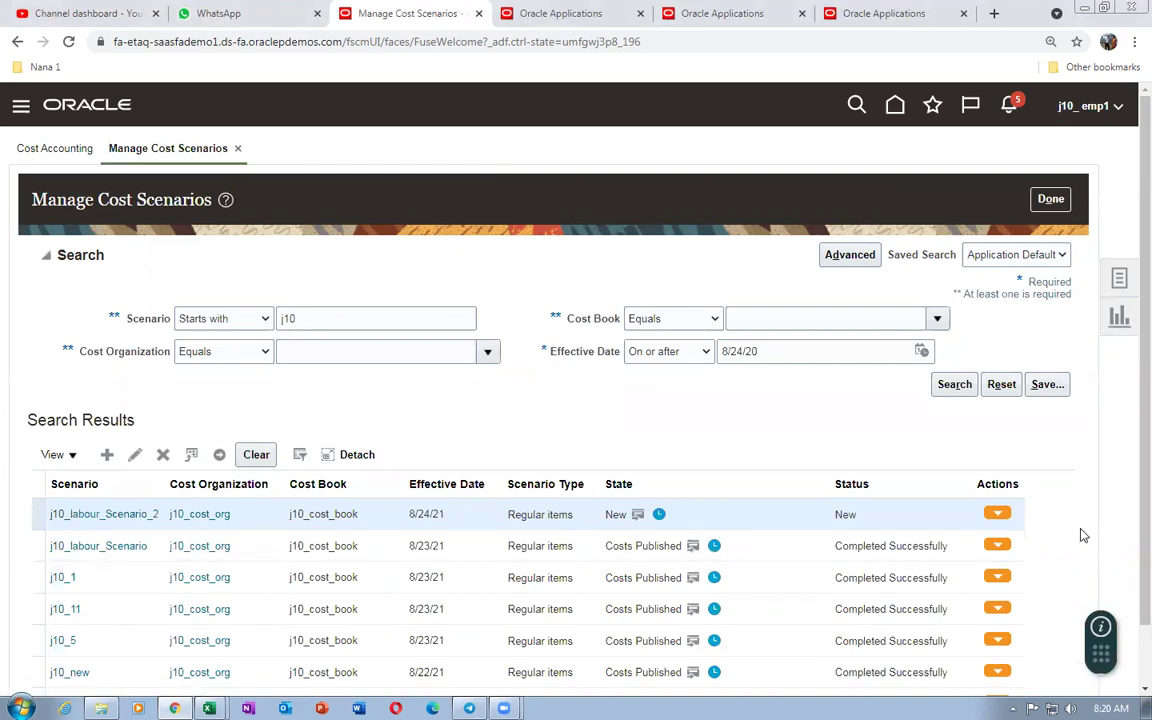
{"action": "left_click", "coordinate": [1000, 514]}
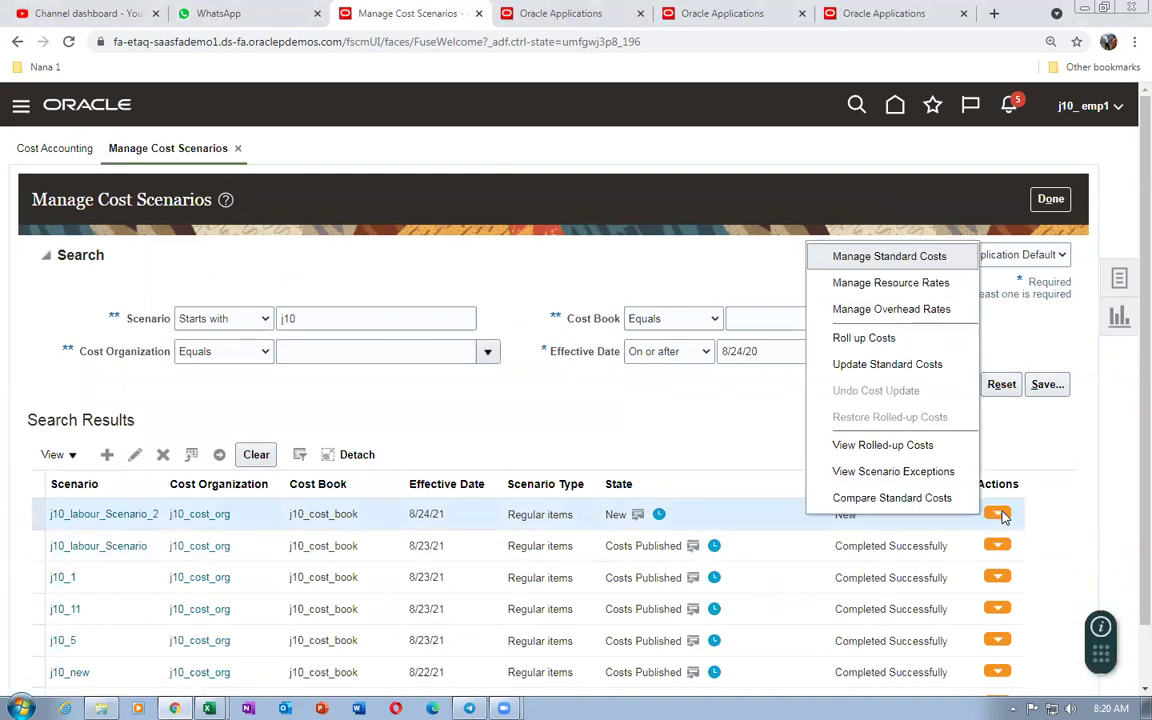
{"action": "left_click", "coordinate": [912, 366]}
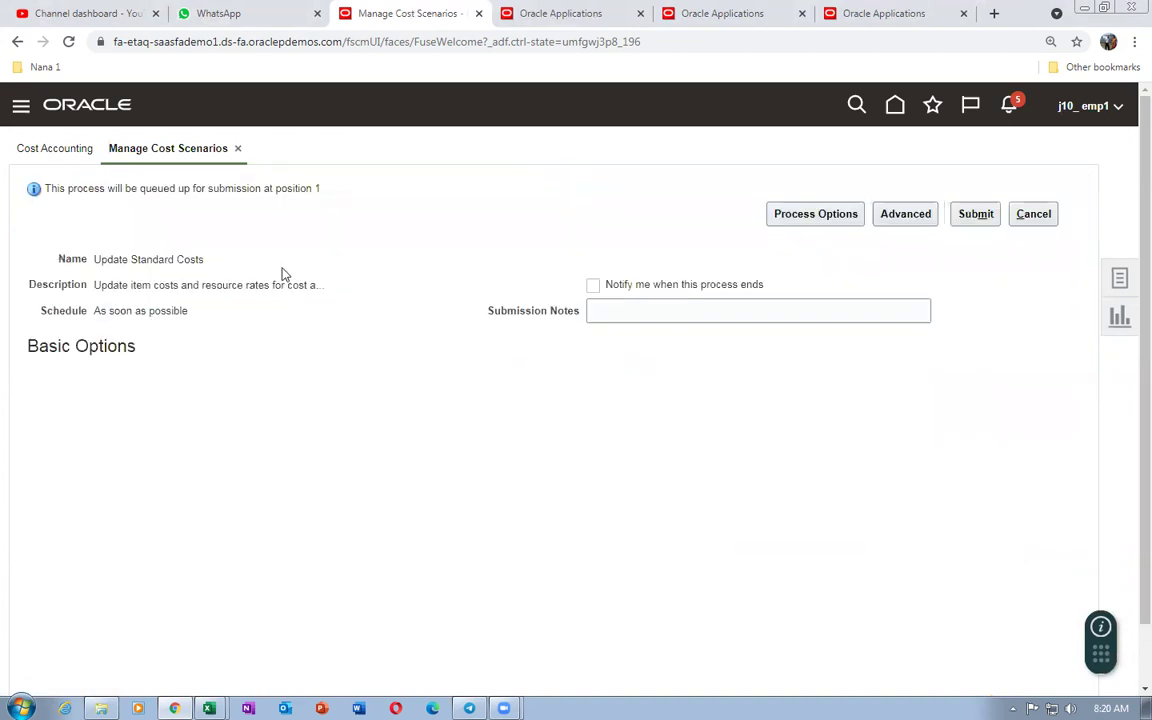
{"action": "left_click", "coordinate": [978, 214]}
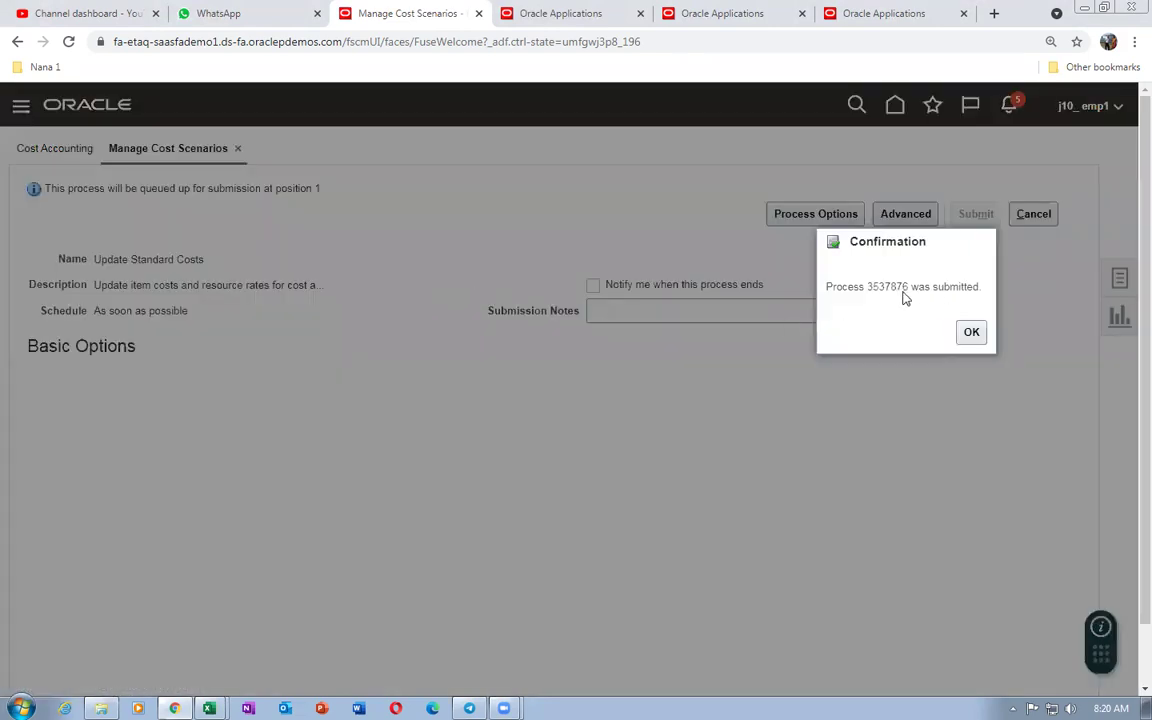
{"action": "left_click", "coordinate": [971, 332]}
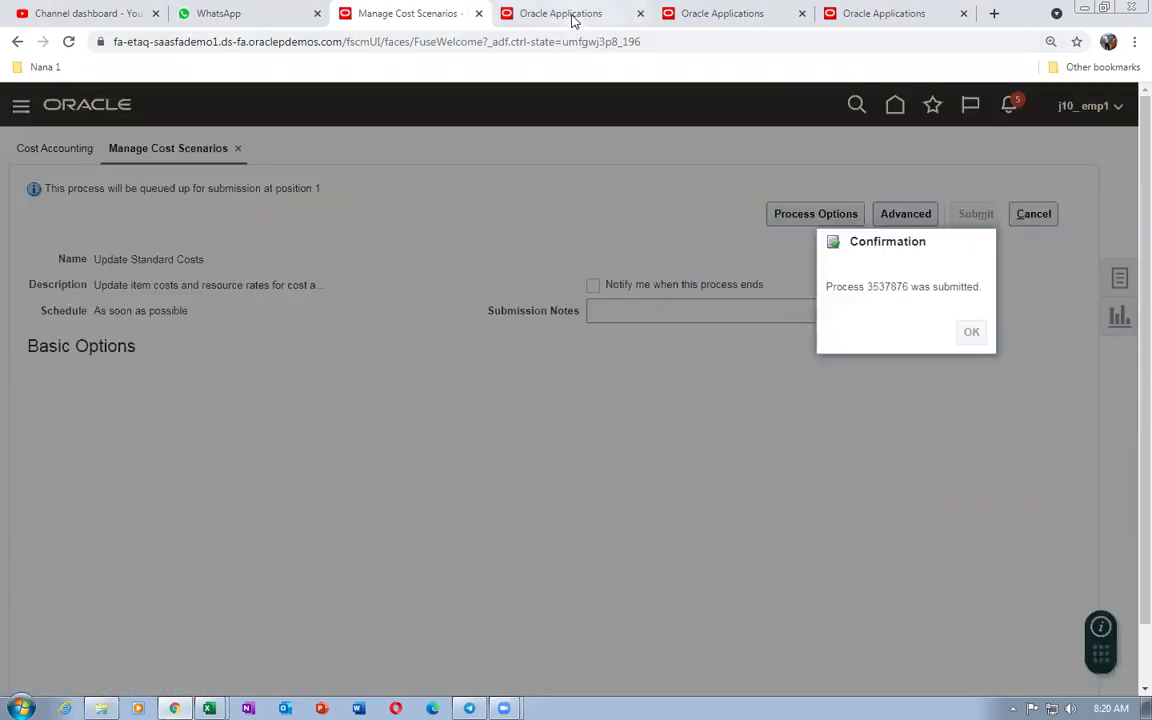
- Open the scheduled processes overview and refresh the status of the Update Standard Costs process
{"action": "left_click", "coordinate": [571, 14]}
{"action": "left_click", "coordinate": [941, 289]}
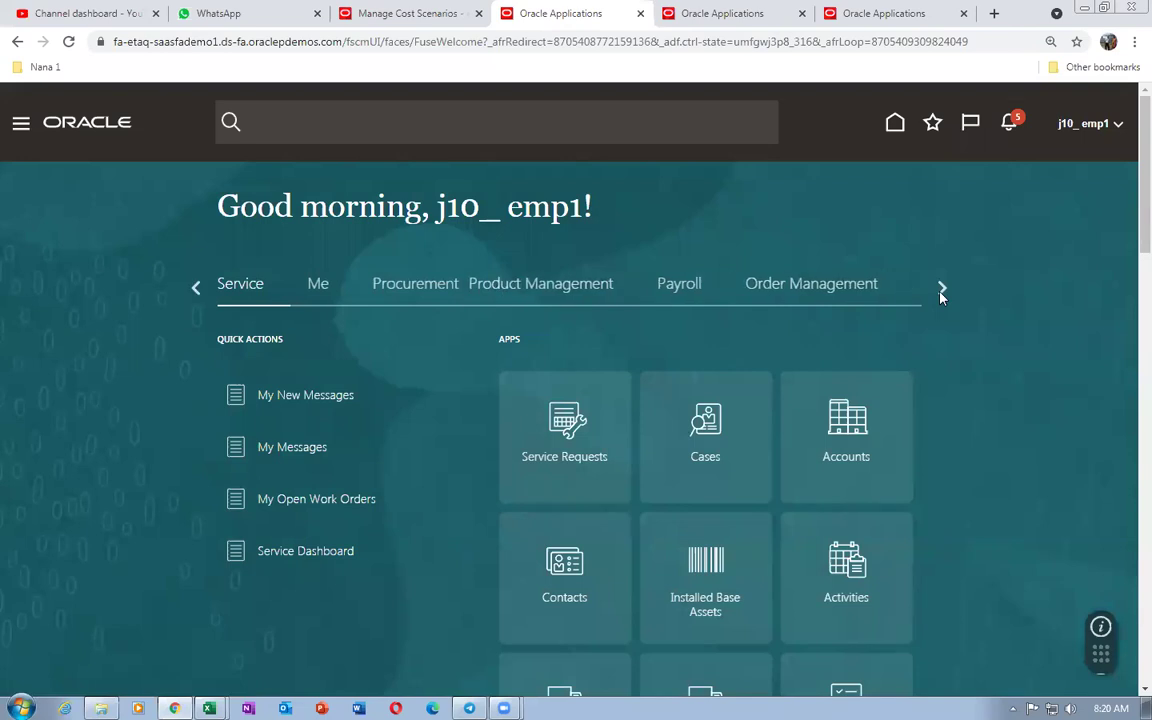
{"action": "left_click", "coordinate": [941, 289]}
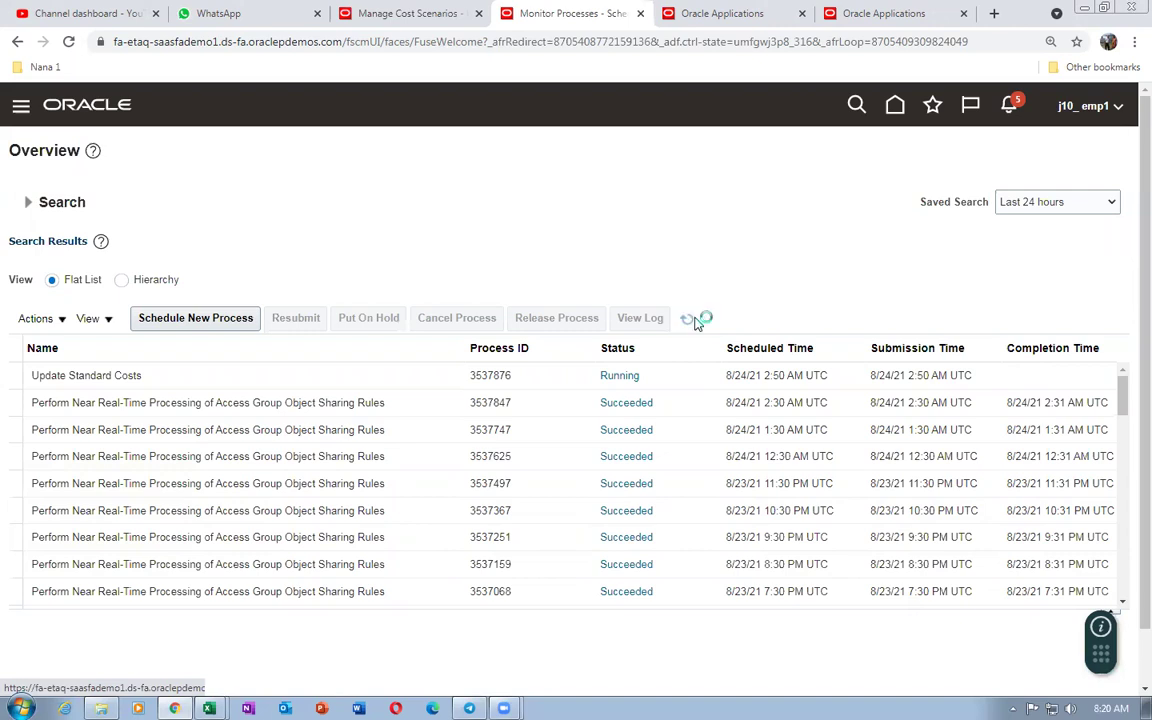
{"action": "left_click", "coordinate": [697, 320]}
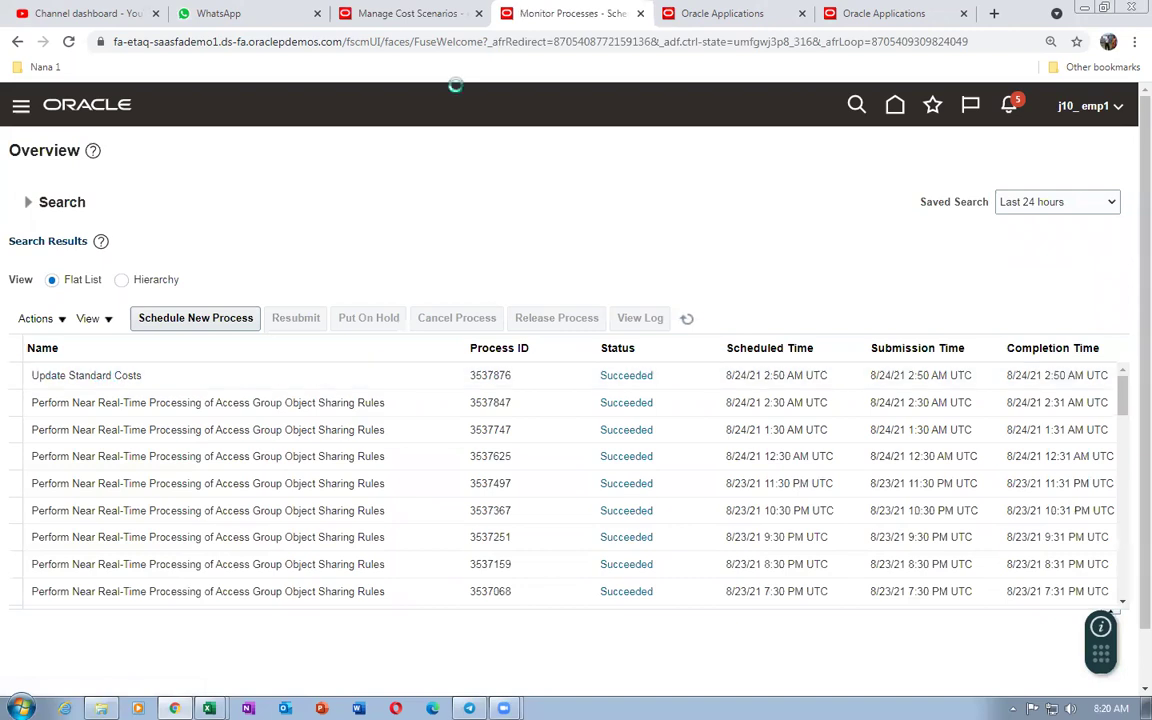
- Search the cost scenarios again and check the status of item j10_33's standard cost in j10_labour_Scenario_2
{"action": "left_click", "coordinate": [400, 13]}
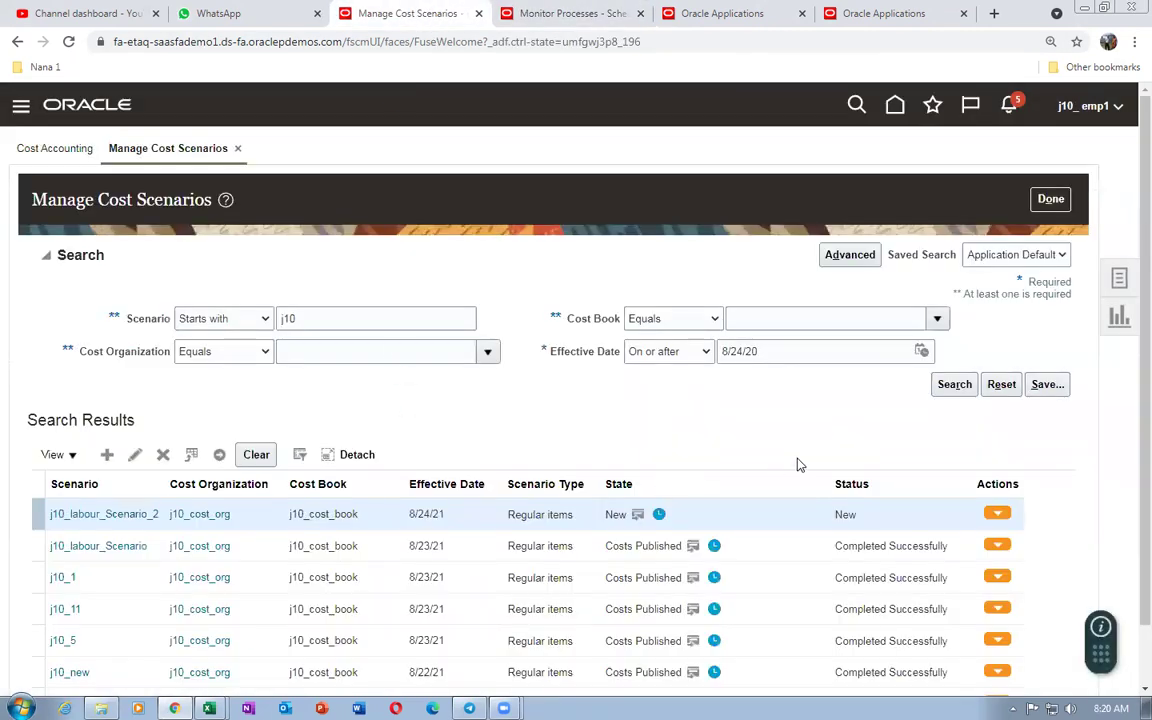
{"action": "left_click", "coordinate": [954, 386]}
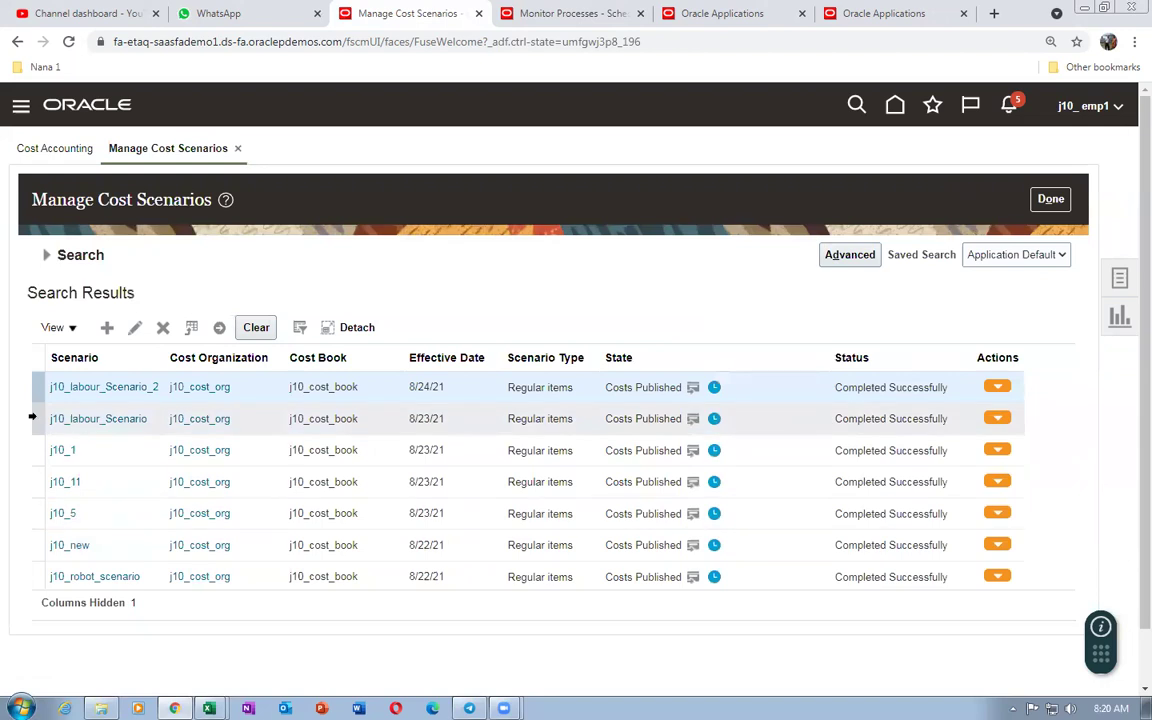
{"action": "left_click", "coordinate": [995, 389]}
{"action": "left_click", "coordinate": [903, 132]}
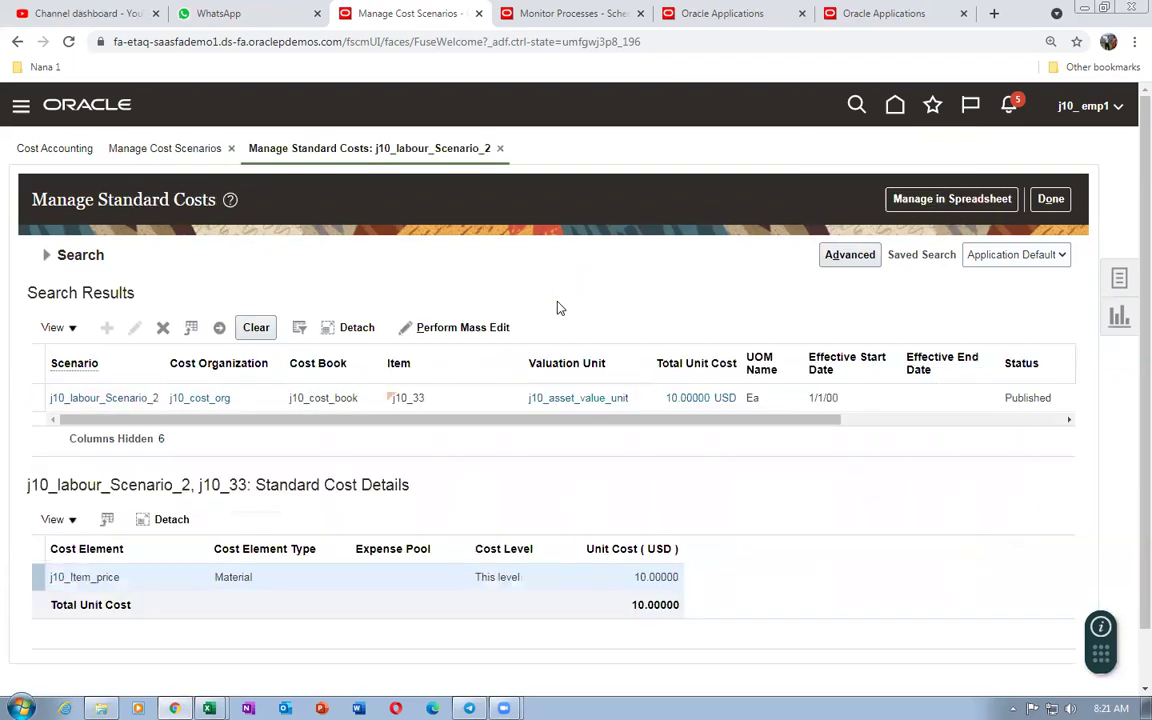
{"action": "left_click", "coordinate": [1028, 397]}
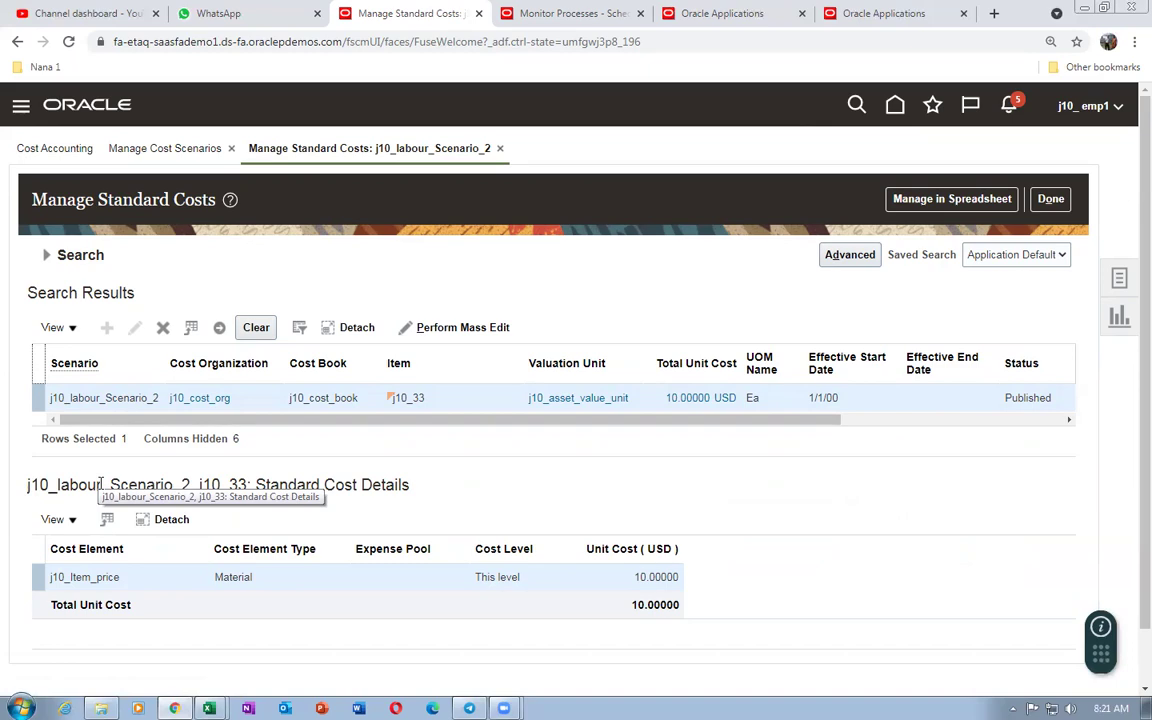
- Switch to the P_to_P_Process workbook in Excel, check the purchasing price note in row 3, and return to Oracle
{"action": "key", "text": "alt+Tab"}
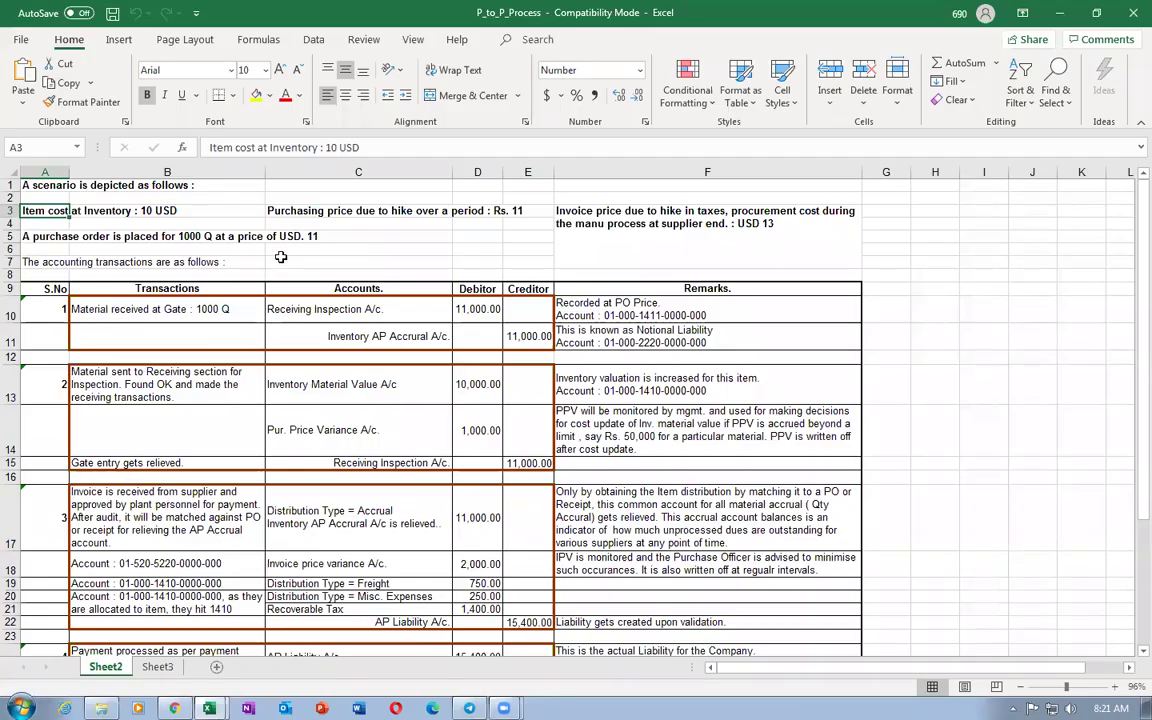
{"action": "left_click", "coordinate": [288, 210]}
{"action": "key", "text": "alt+Tab"}
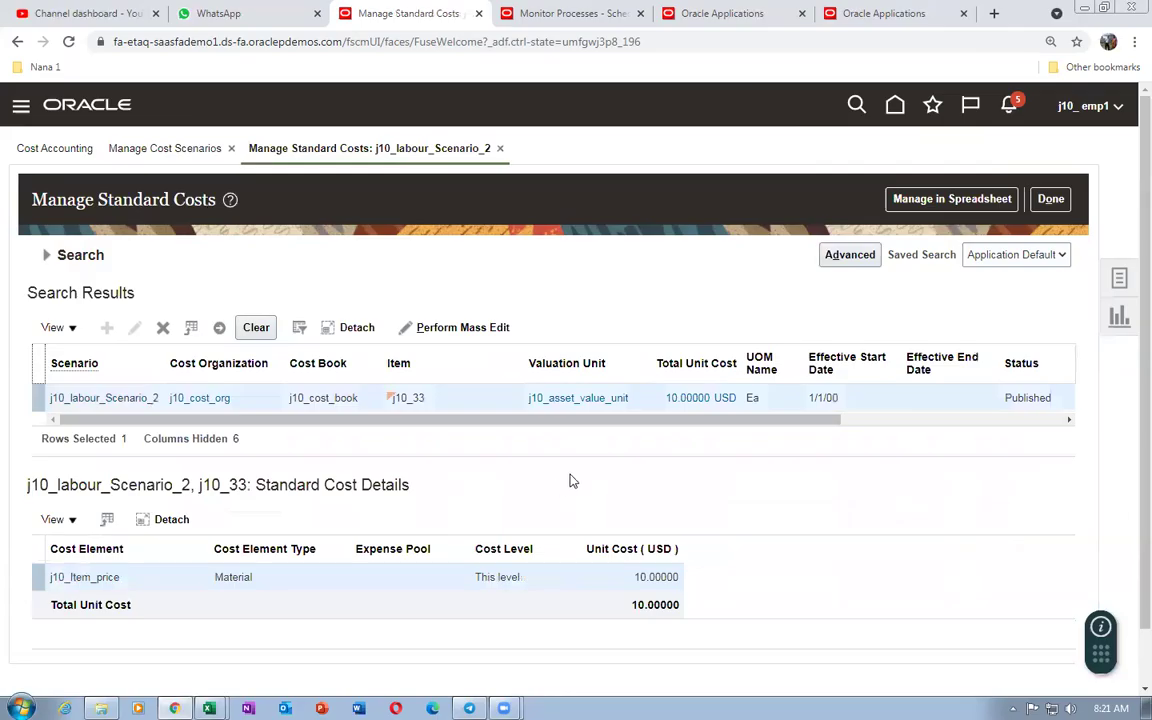
- Create a purchase order in the Purchase Orders work area for supplier j10_sup_1, and add a new line to it
{"action": "left_click", "coordinate": [733, 13]}
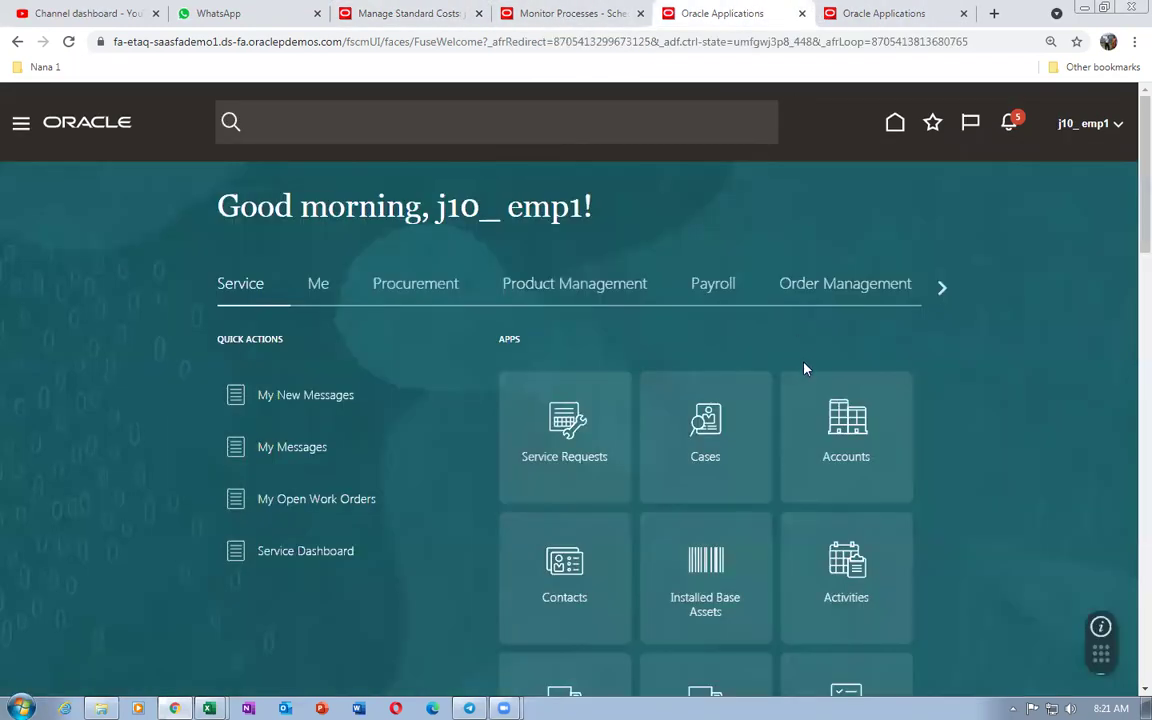
{"action": "left_click", "coordinate": [416, 297]}
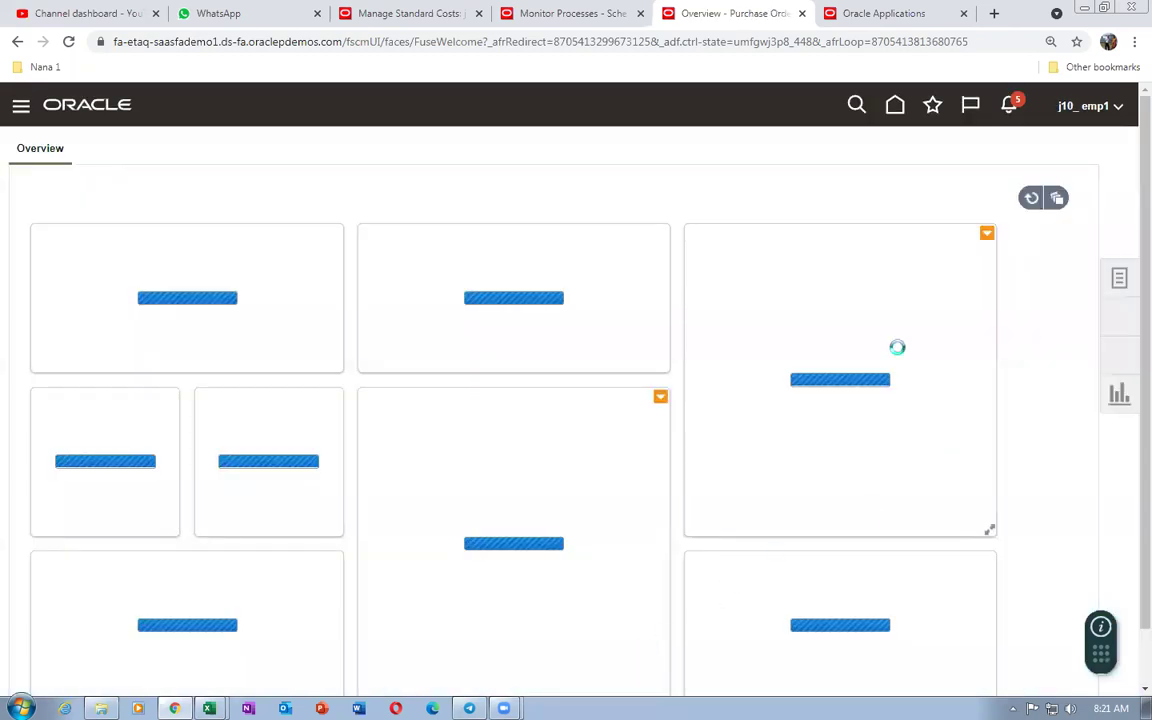
{"action": "left_click", "coordinate": [1119, 285]}
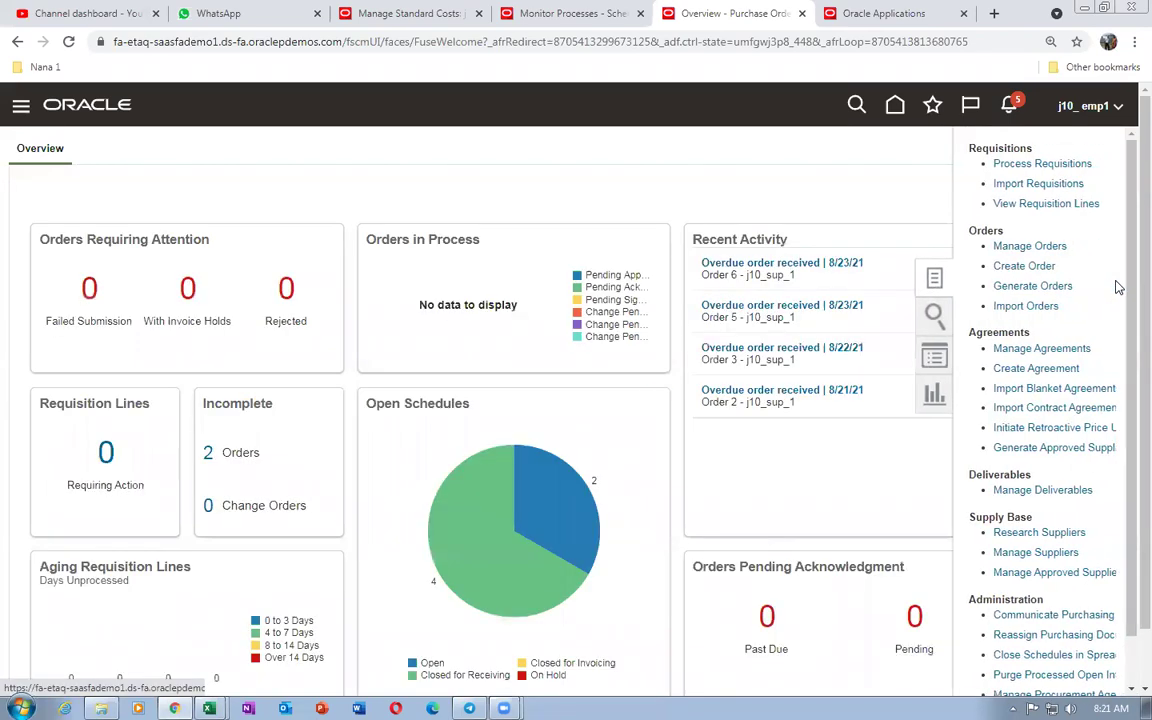
{"action": "left_click", "coordinate": [1001, 265]}
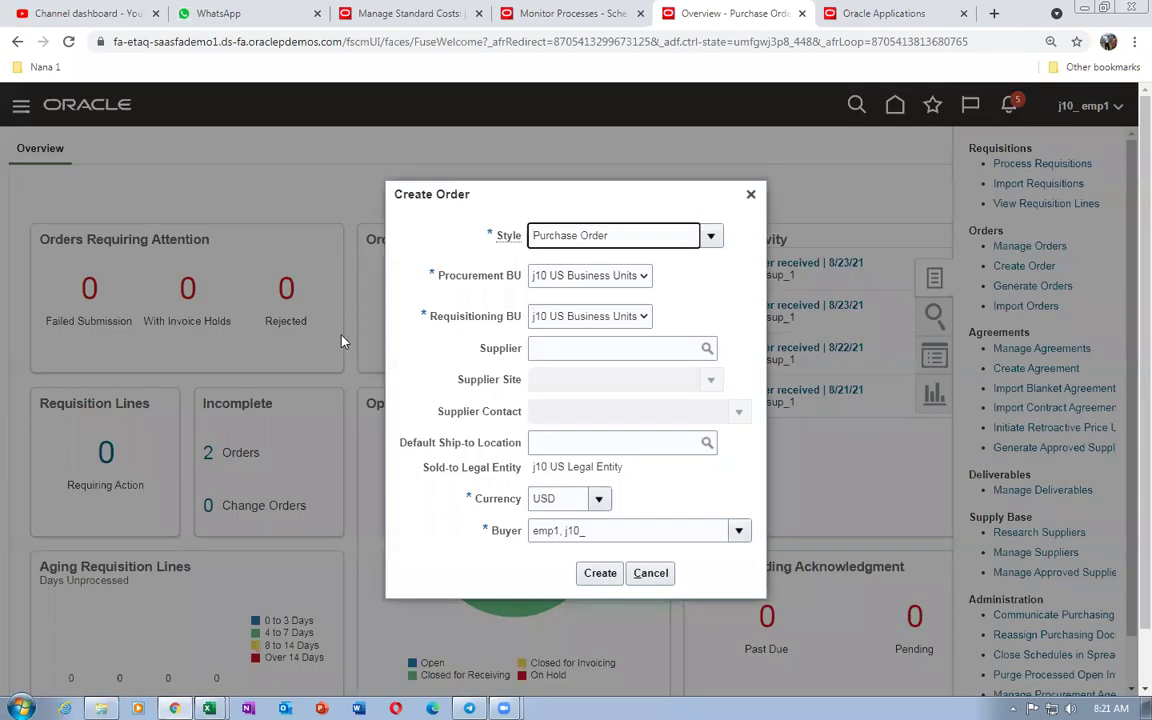
{"action": "left_click", "coordinate": [563, 346]}
{"action": "type", "text": "j10"}
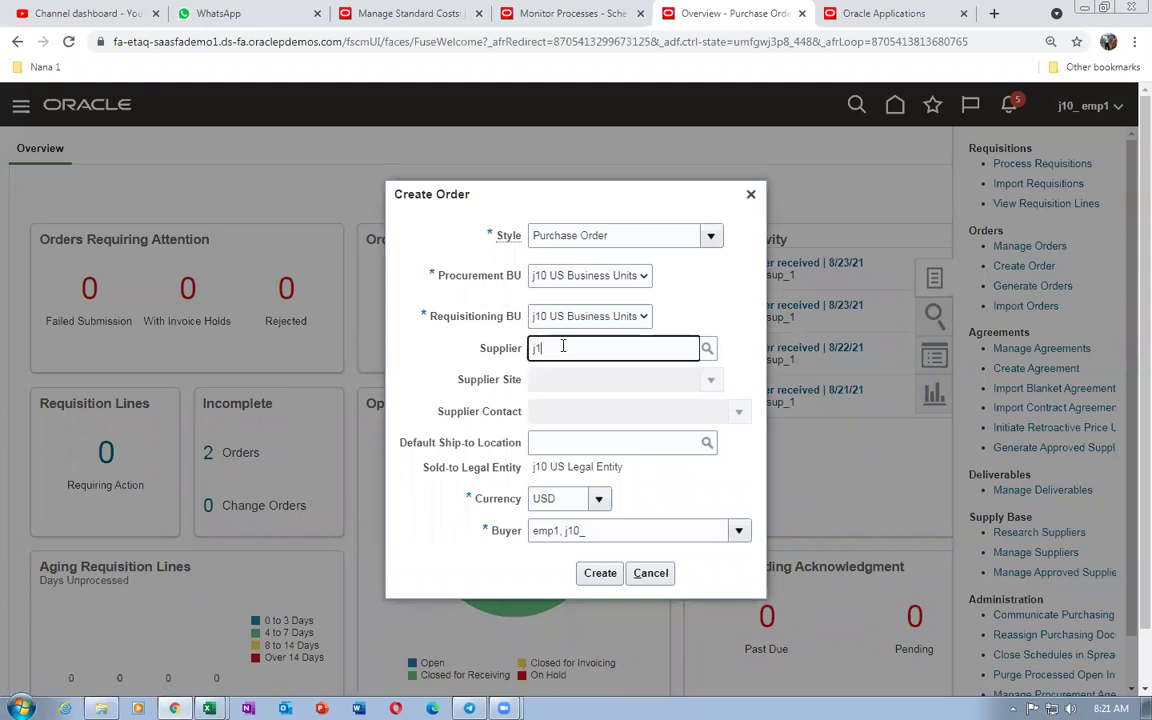
{"action": "left_click", "coordinate": [565, 379]}
{"action": "left_click", "coordinate": [599, 572]}
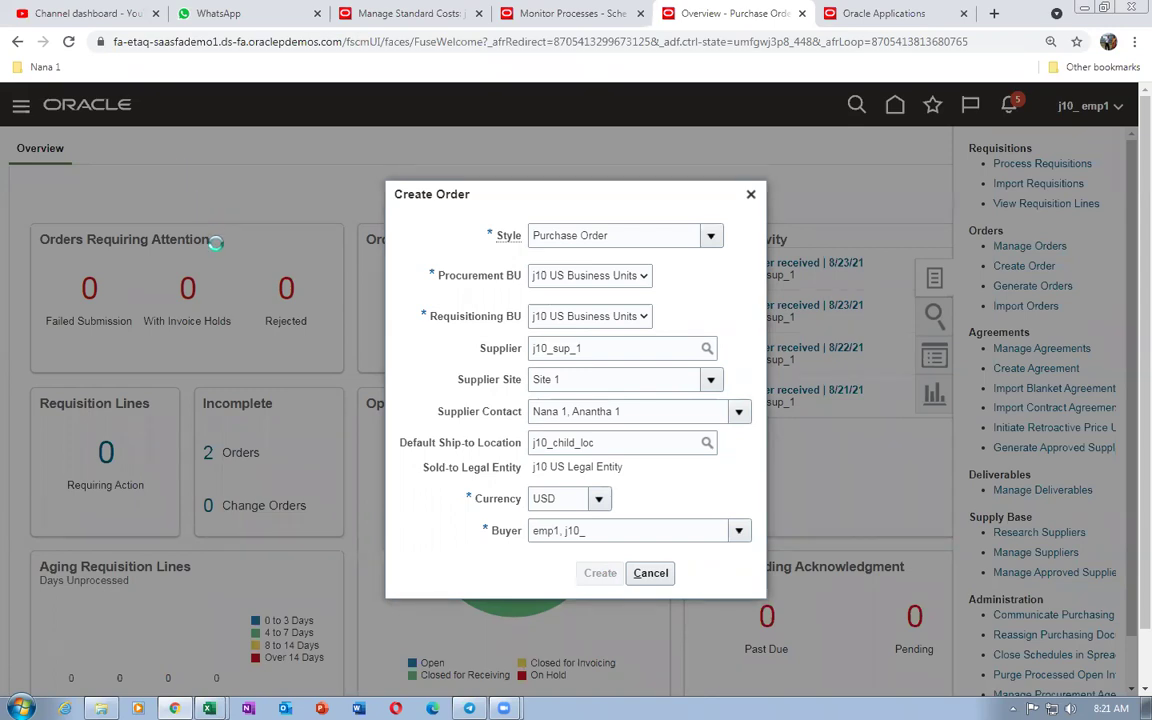
{"action": "scroll", "coordinate": [313, 298], "scroll_direction": "down", "scroll_amount": 5}
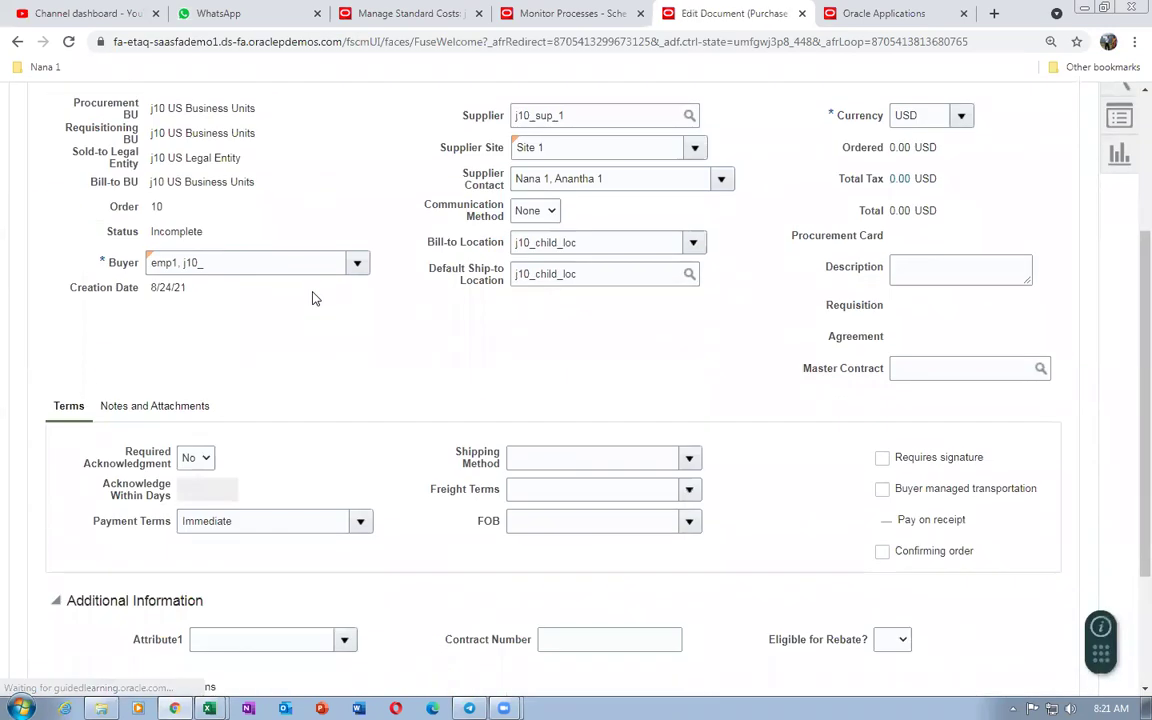
{"action": "left_click", "coordinate": [246, 545]}
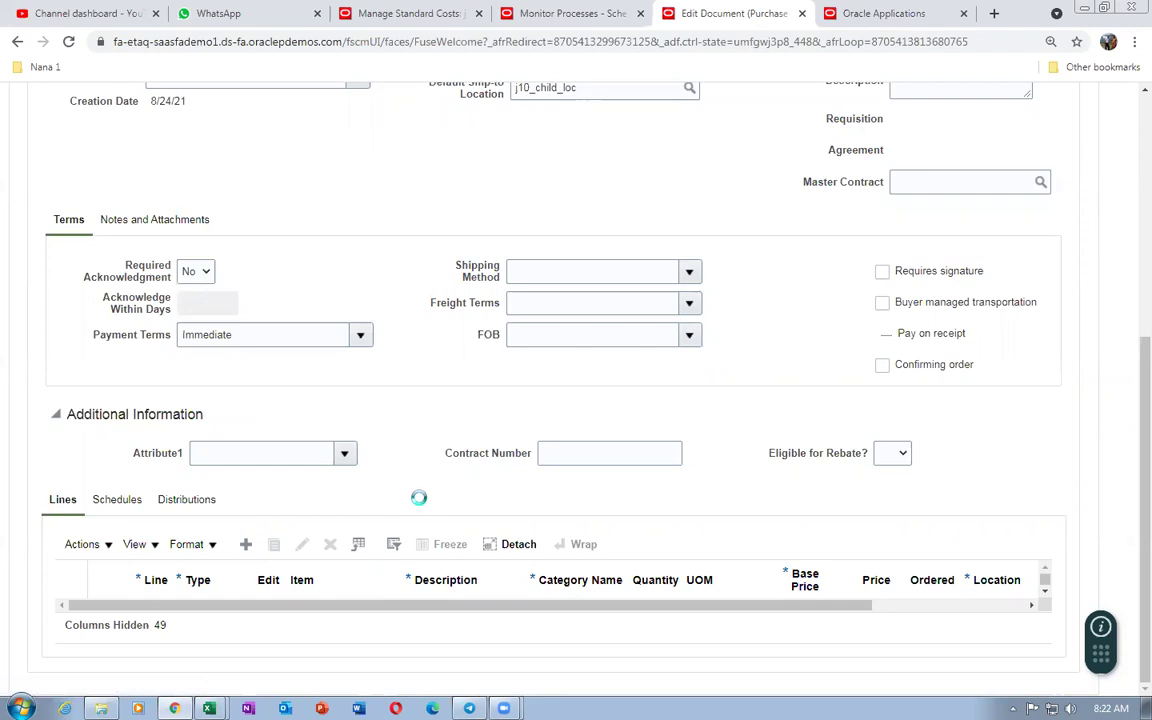
- Switch to the P_to_P_Process workbook in Excel, examine the gate receipt accounting entries in rows 10 and 11, and return to Oracle
{"action": "key", "text": "alt+Tab"}
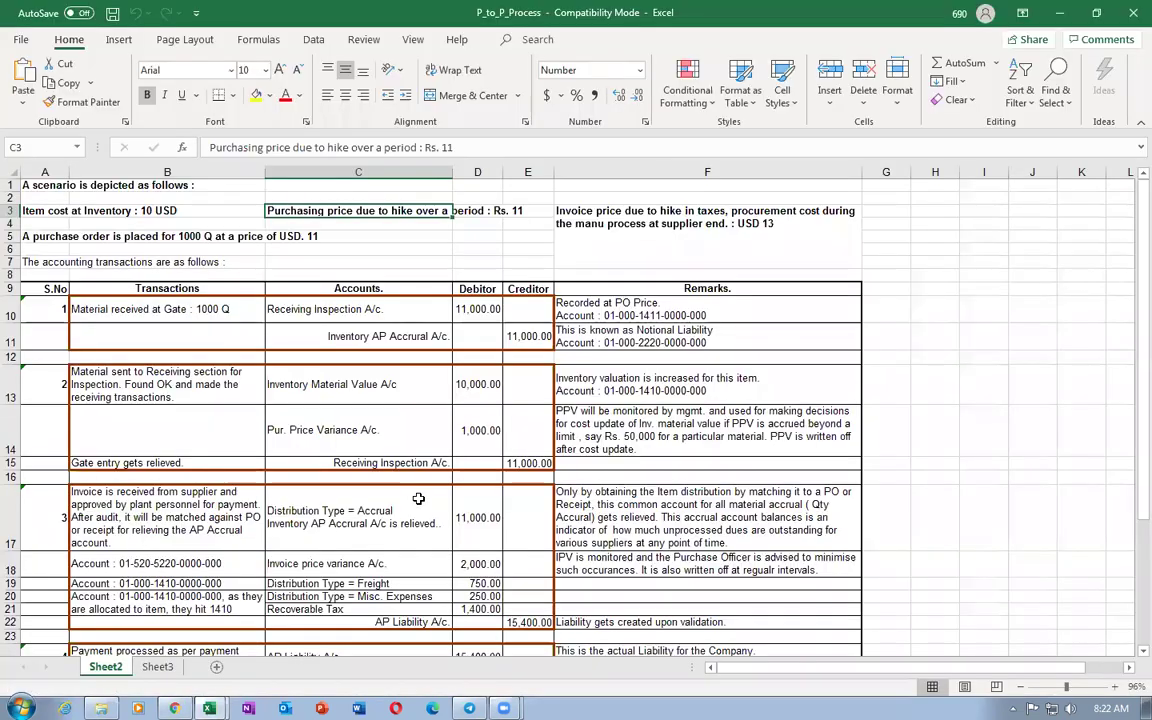
{"action": "left_click", "coordinate": [378, 309]}
{"action": "left_click_drag", "start_coordinate": [11, 314], "coordinate": [10, 337]}
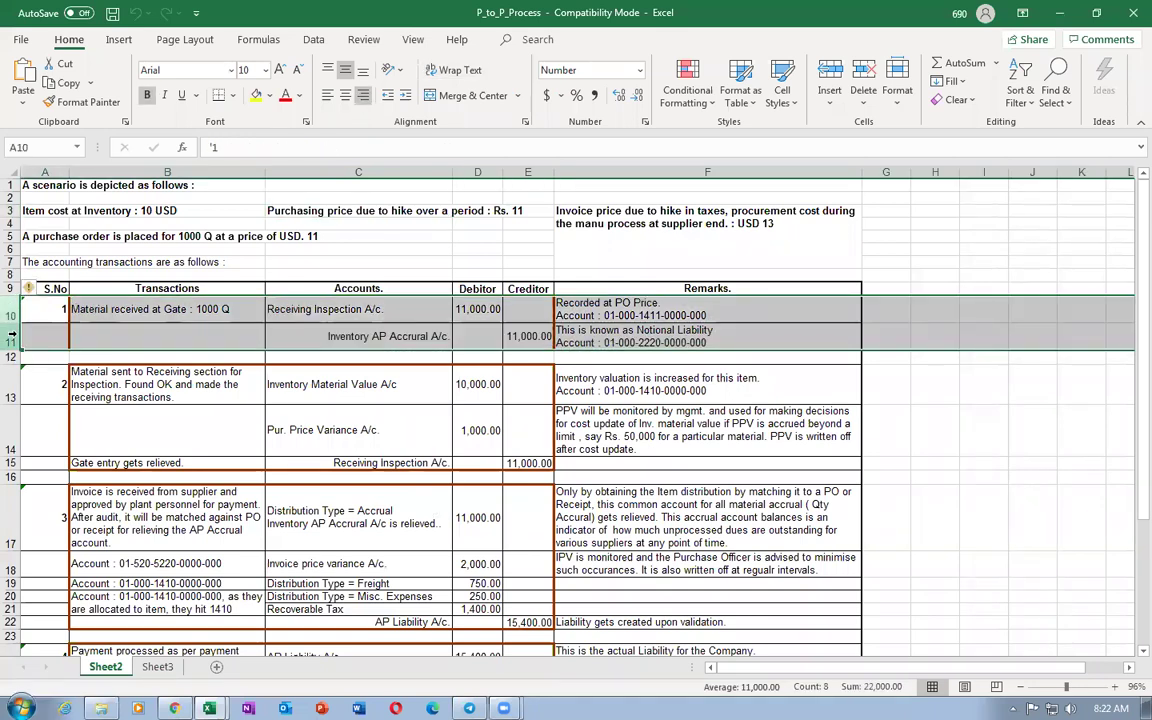
{"action": "key", "text": "alt+Tab"}
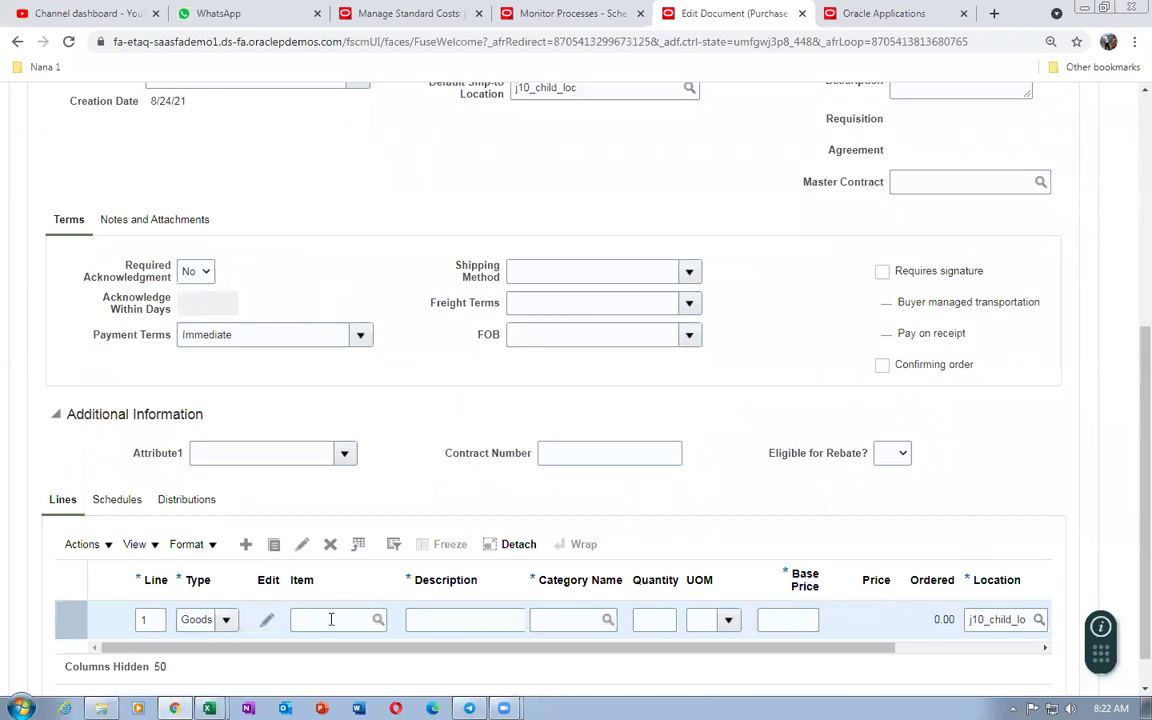
- Set the item on purchase order line 1 to j10_33 with a quantity of 100
{"action": "left_click", "coordinate": [329, 619]}
{"action": "type", "text": "j10_33"}
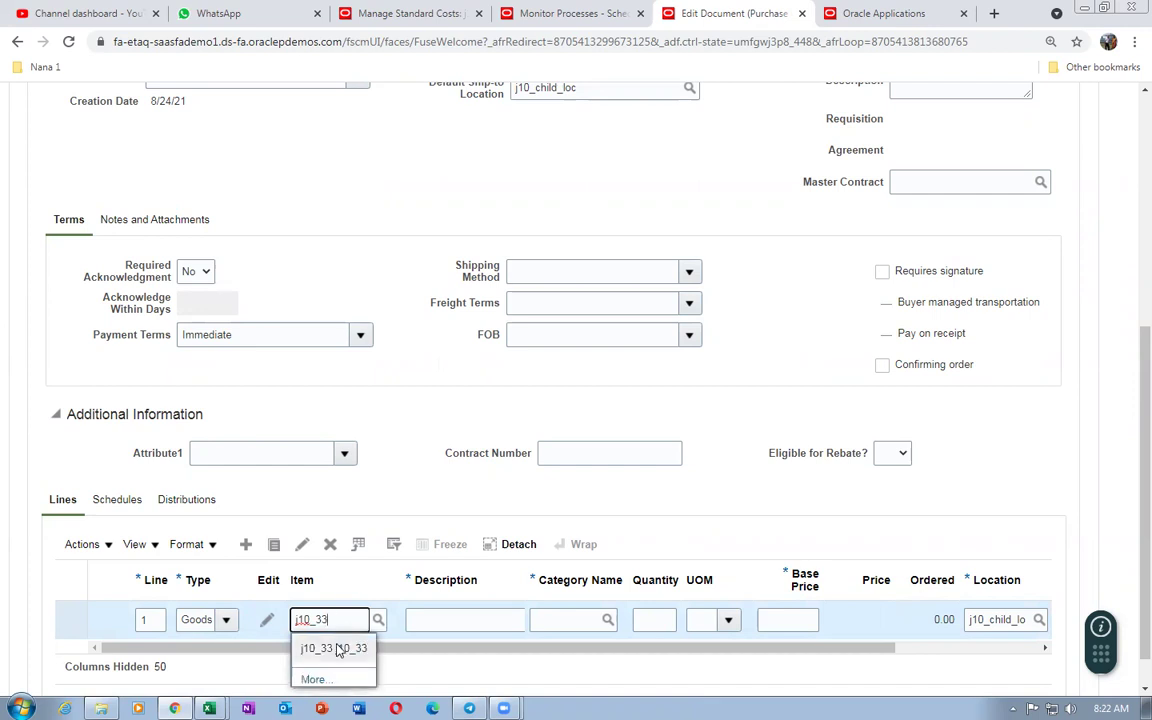
{"action": "left_click", "coordinate": [334, 645]}
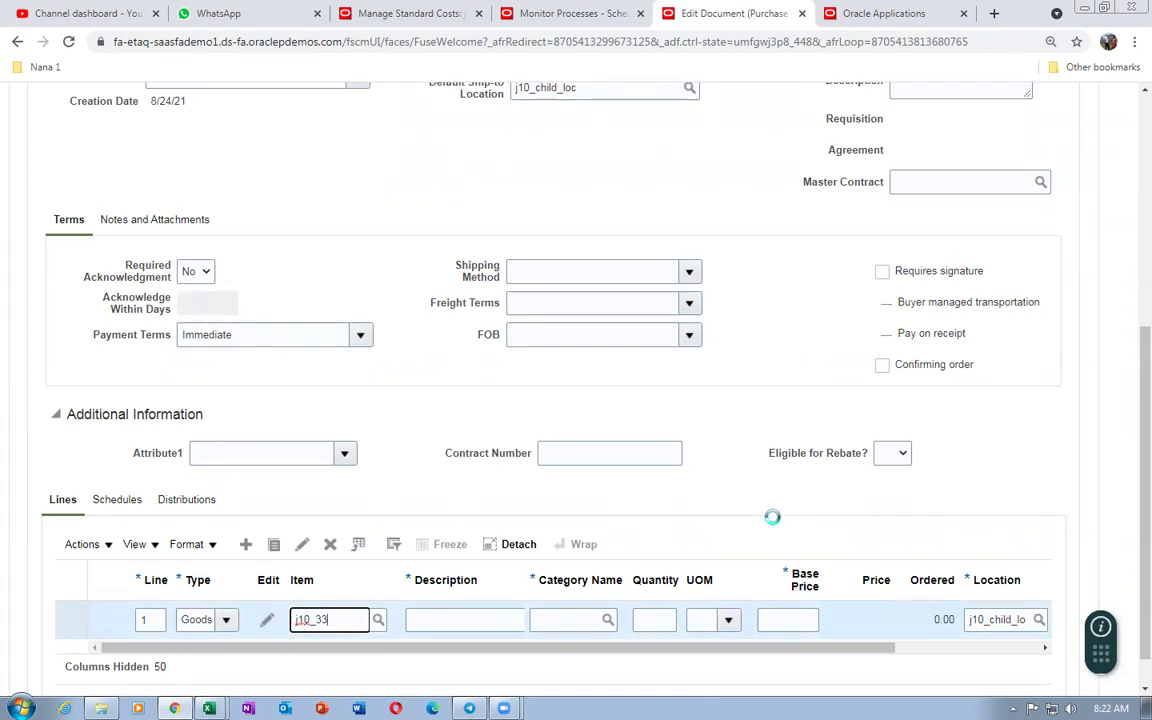
{"action": "left_click", "coordinate": [660, 620]}
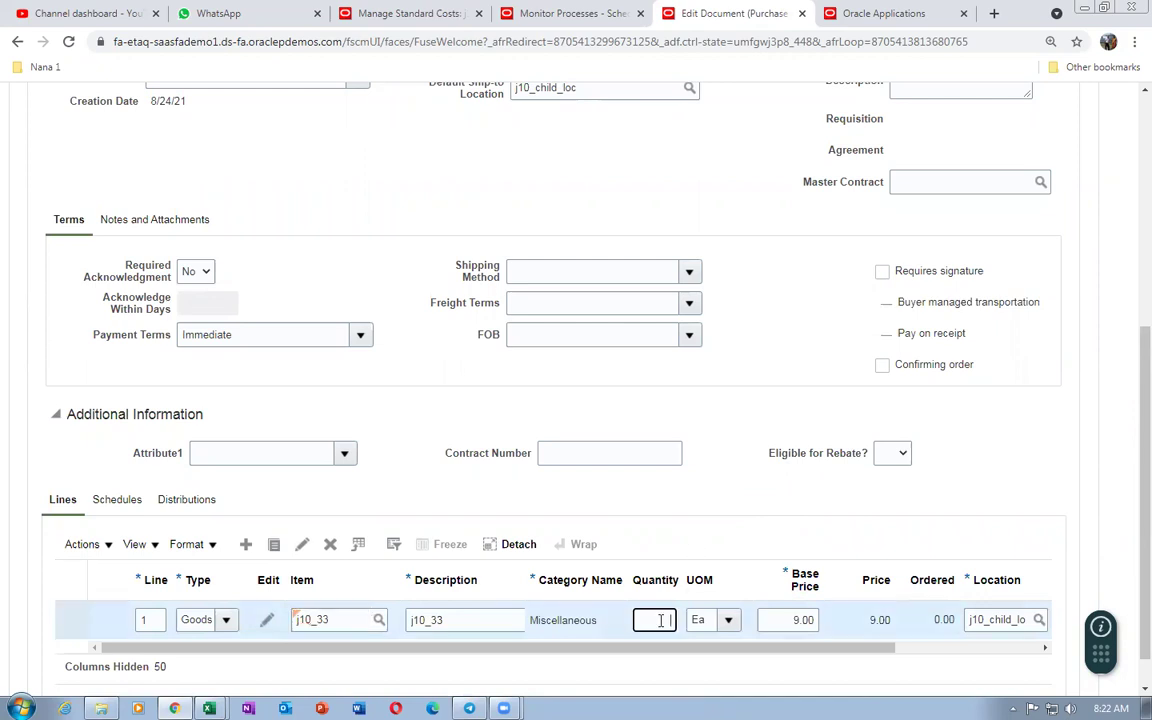
{"action": "type", "text": "100"}
{"action": "key", "text": "Tab"}
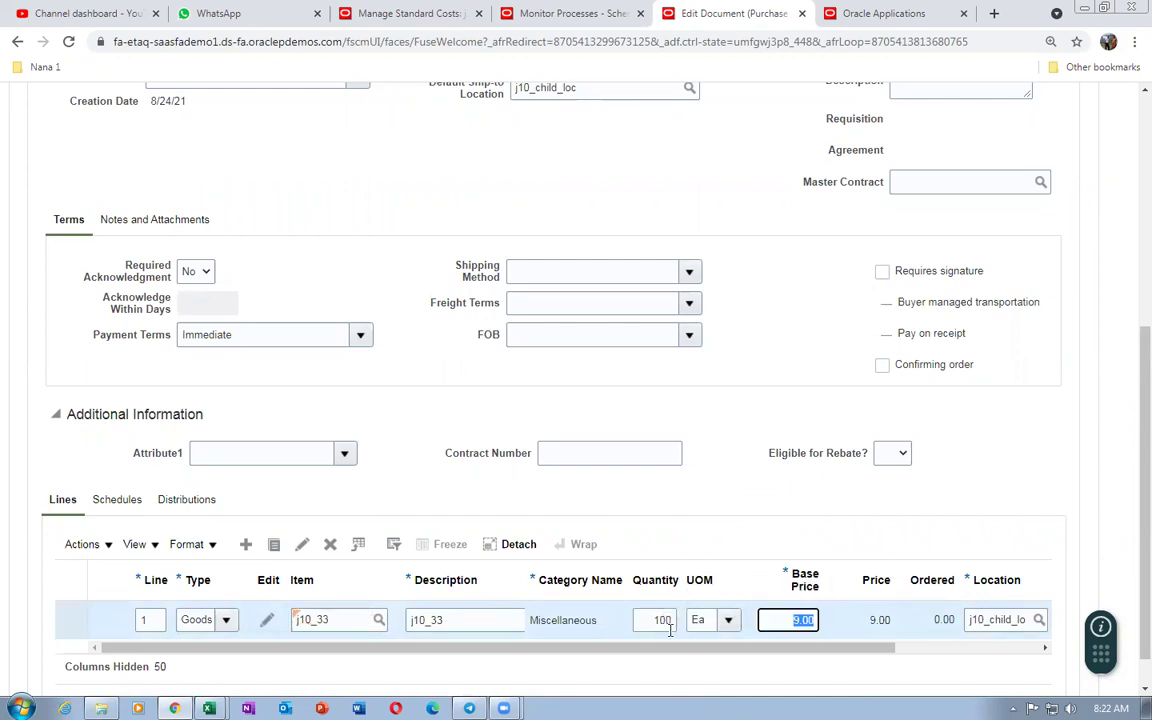
- Set the base price of purchase order line 1 to 11.50 USD
{"action": "key", "text": "Delete"}
{"action": "type", "text": "11"}
{"action": "key", "text": "Delete"}
{"action": "type", "text": ".5"}
{"action": "left_click", "coordinate": [797, 501]}
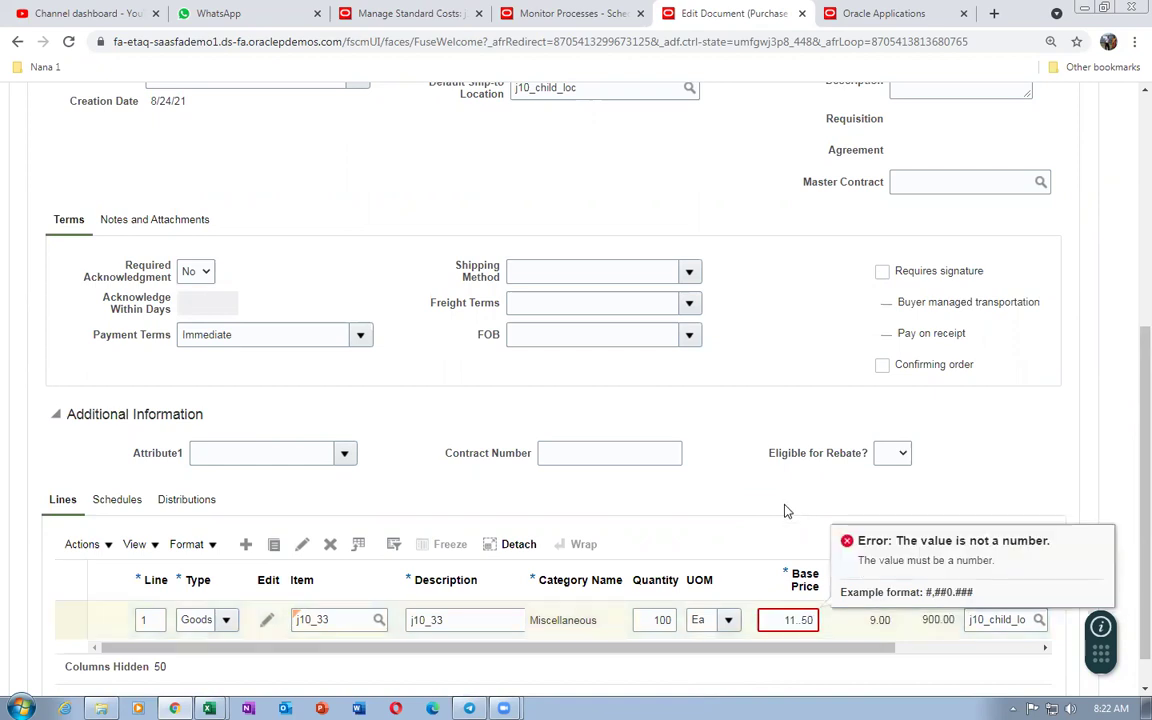
{"action": "left_click", "coordinate": [828, 626]}
{"action": "type", "text": "11.5"}
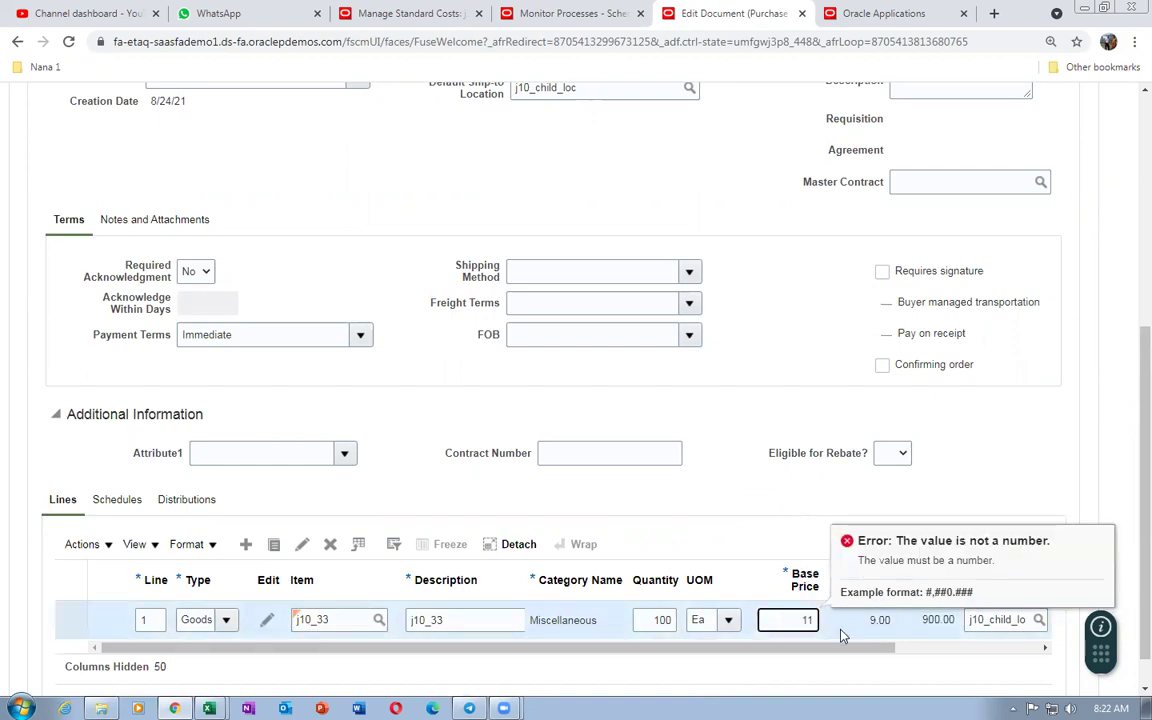
{"action": "left_click", "coordinate": [763, 495]}
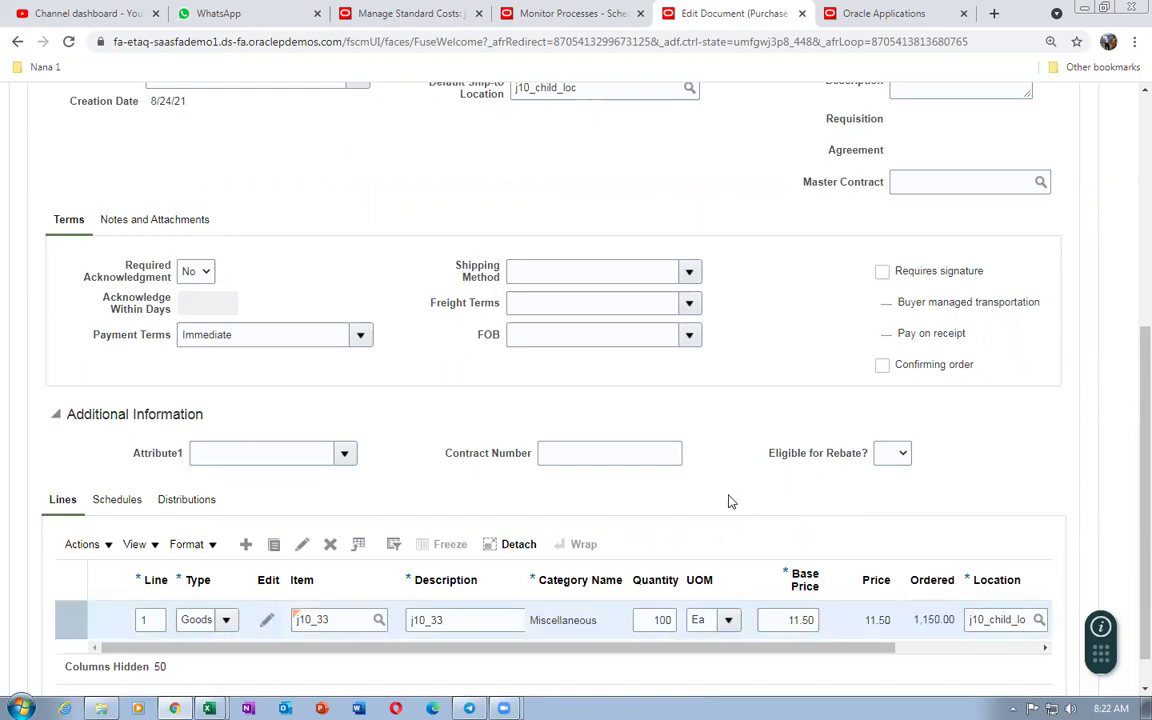
- Switch to the P_to_P_Process workbook in Excel and examine the purchase price variance entry and its remarks in row 14
{"action": "key", "text": "alt+Tab"}
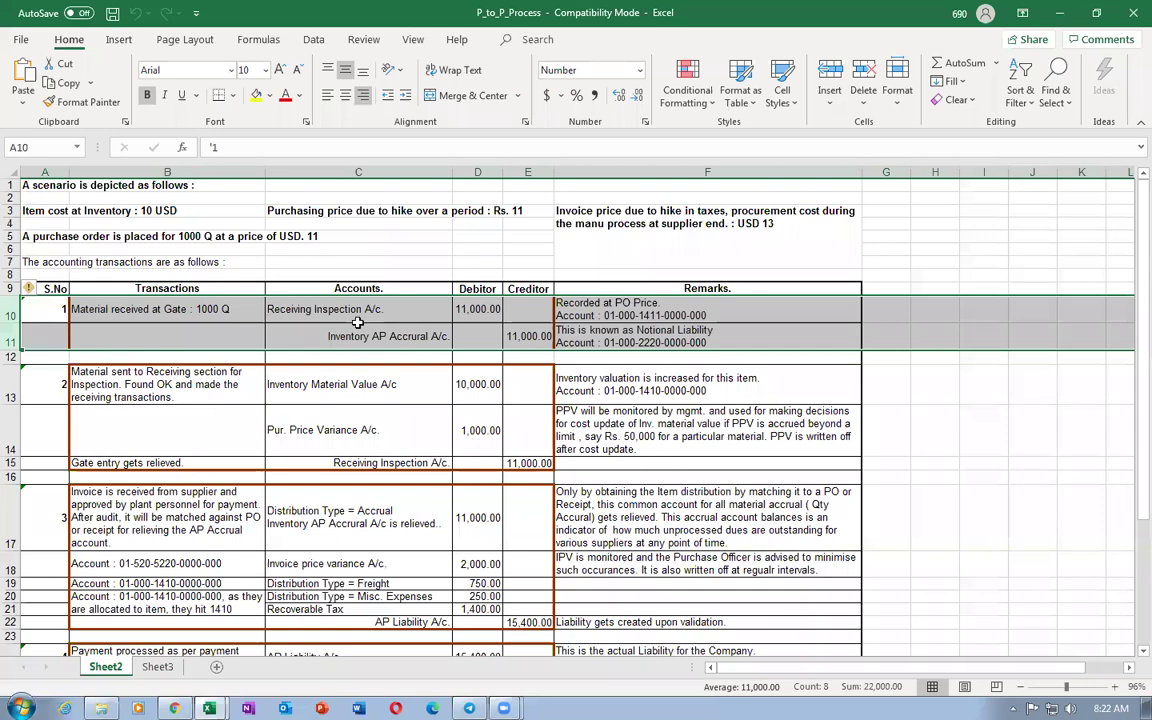
{"action": "left_click", "coordinate": [33, 210]}
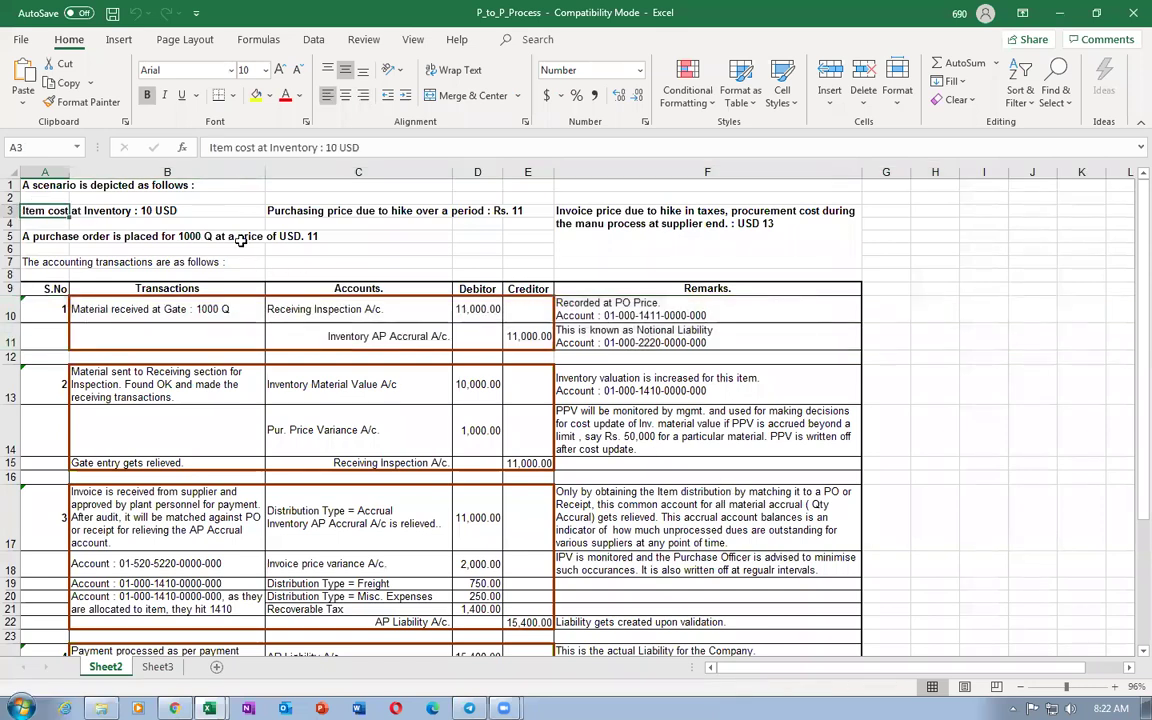
{"action": "left_click", "coordinate": [360, 442]}
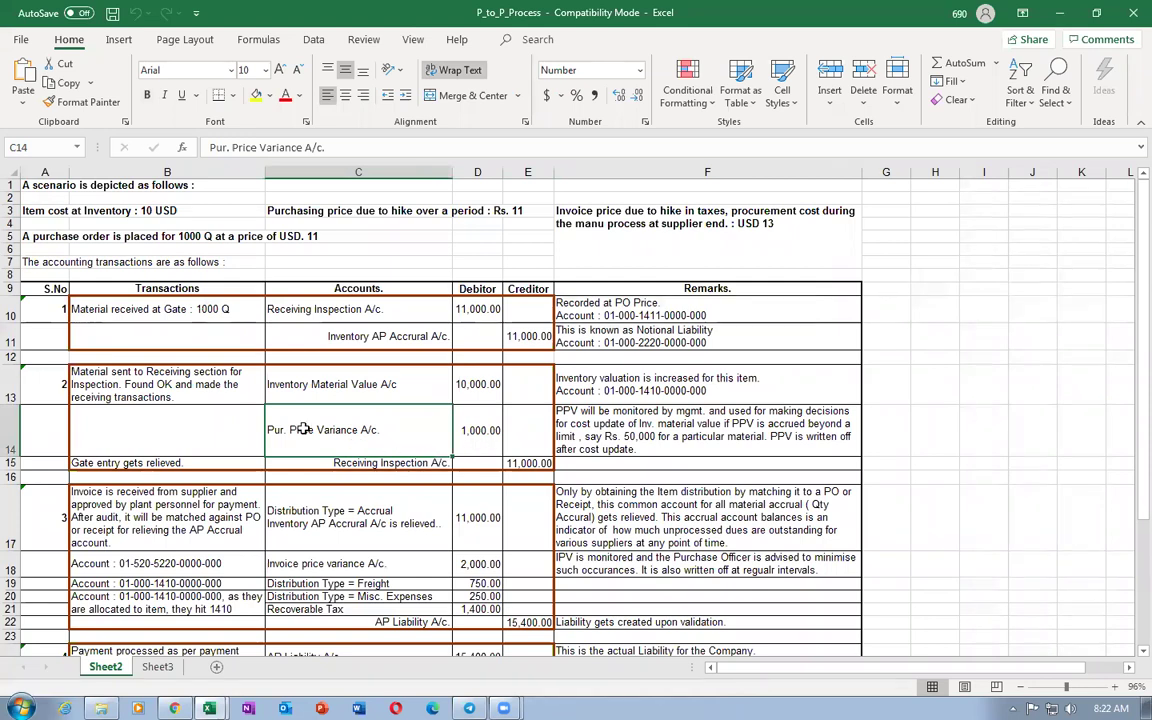
{"action": "left_click", "coordinate": [580, 436]}
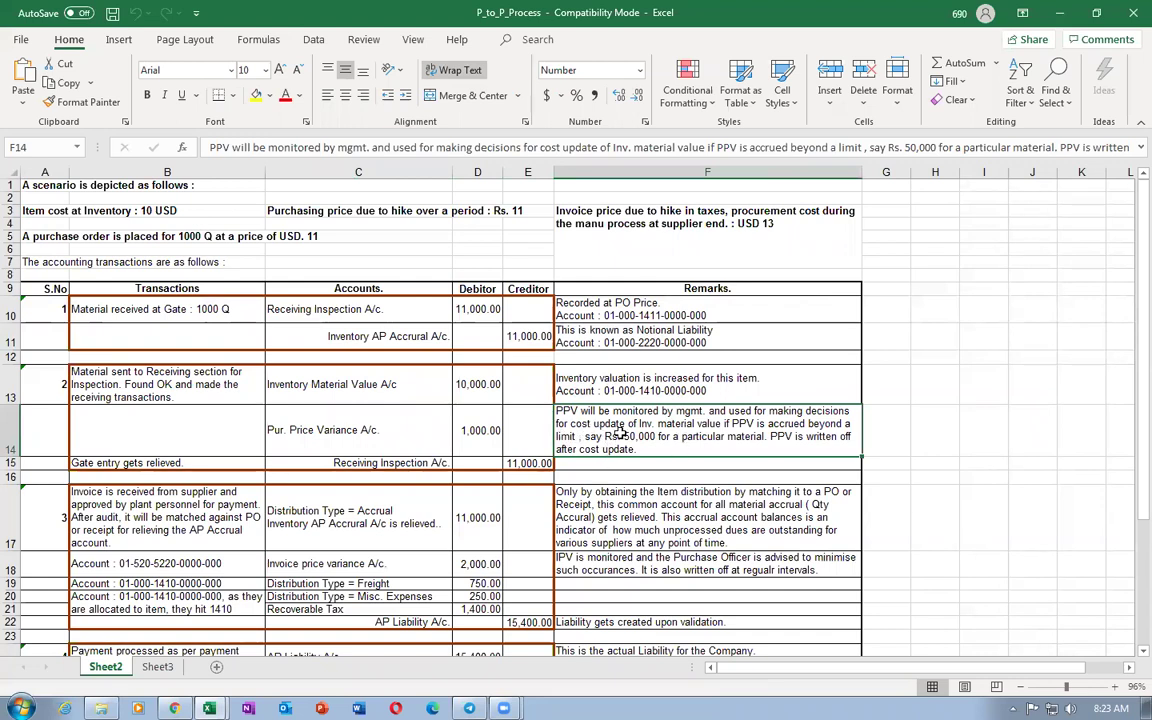
{"action": "left_click", "coordinate": [283, 212]}
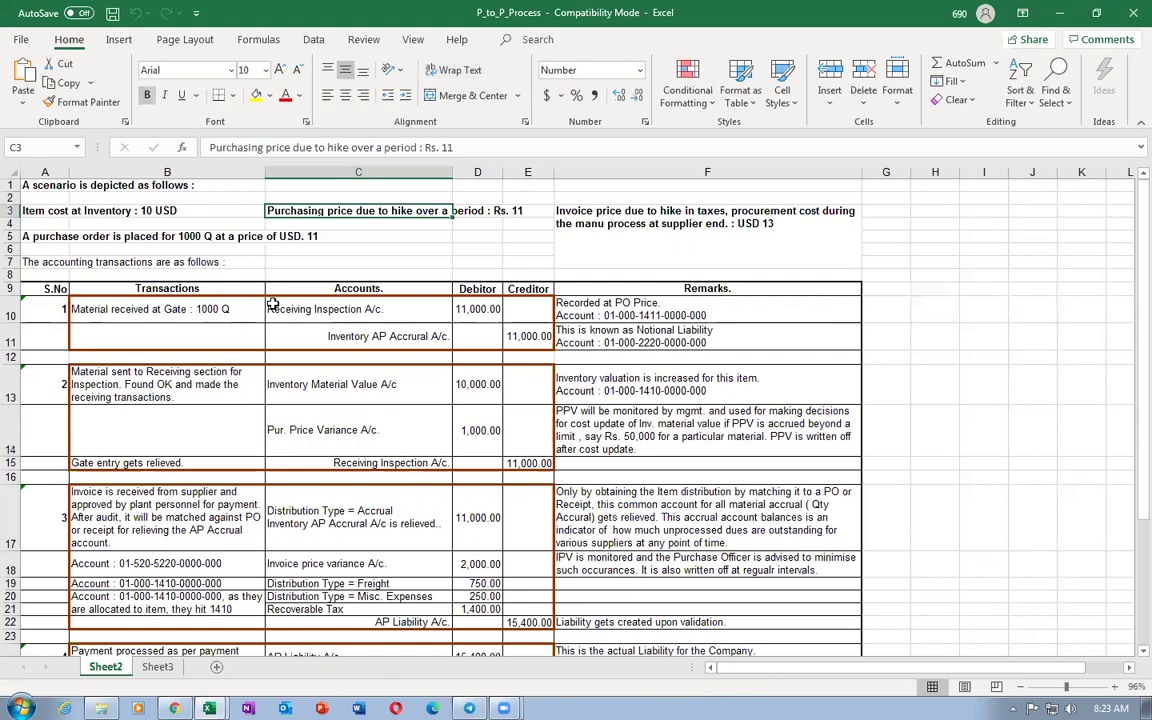
{"action": "left_click", "coordinate": [619, 449]}
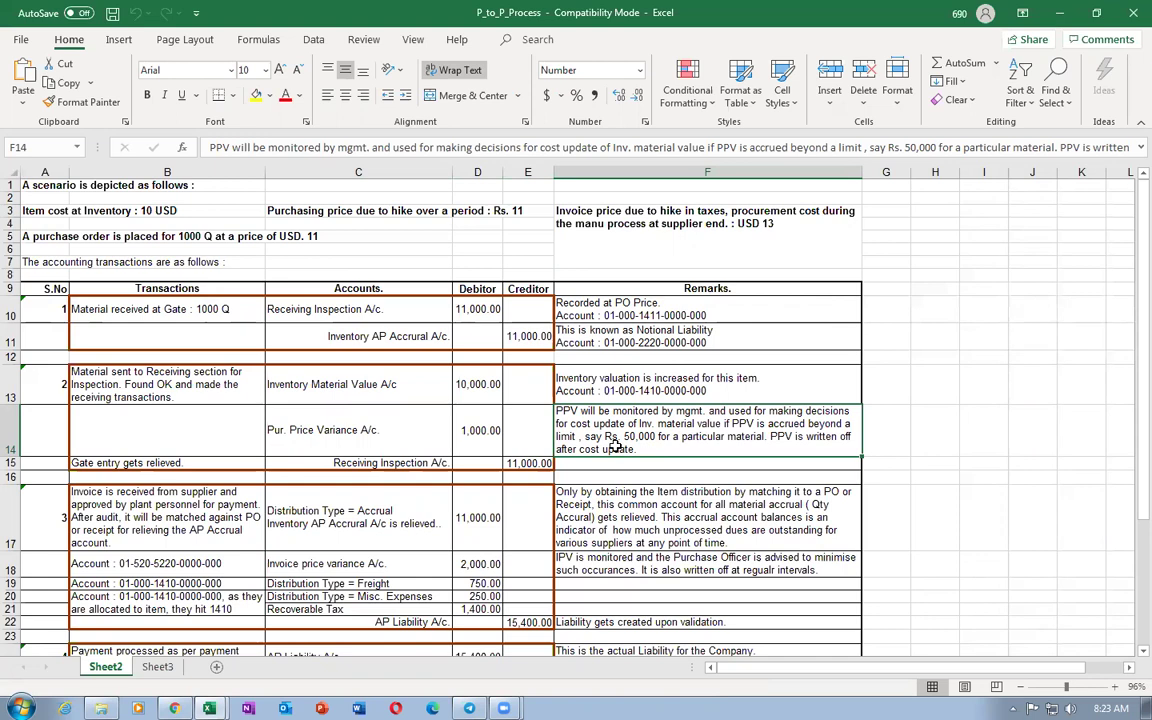
- Compare the inventory item cost with the purchasing price in row 3 of the scenario
{"action": "left_click", "coordinate": [272, 211]}
{"action": "left_click", "coordinate": [44, 211]}
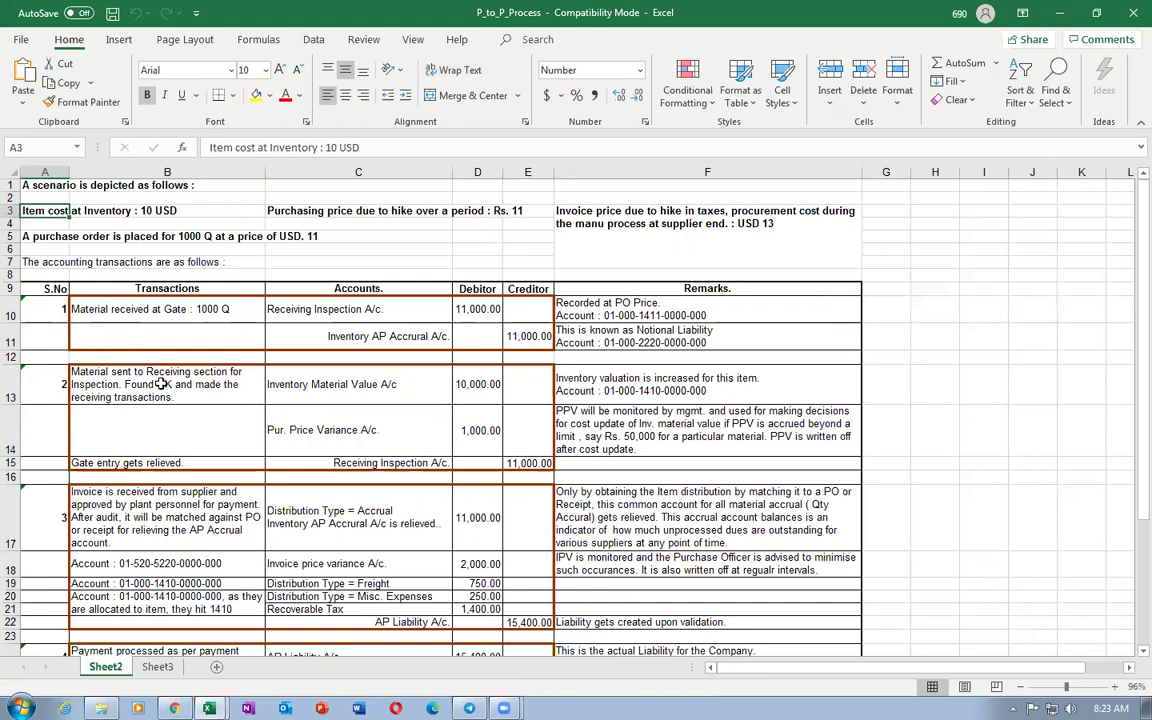
{"action": "left_click", "coordinate": [278, 212]}
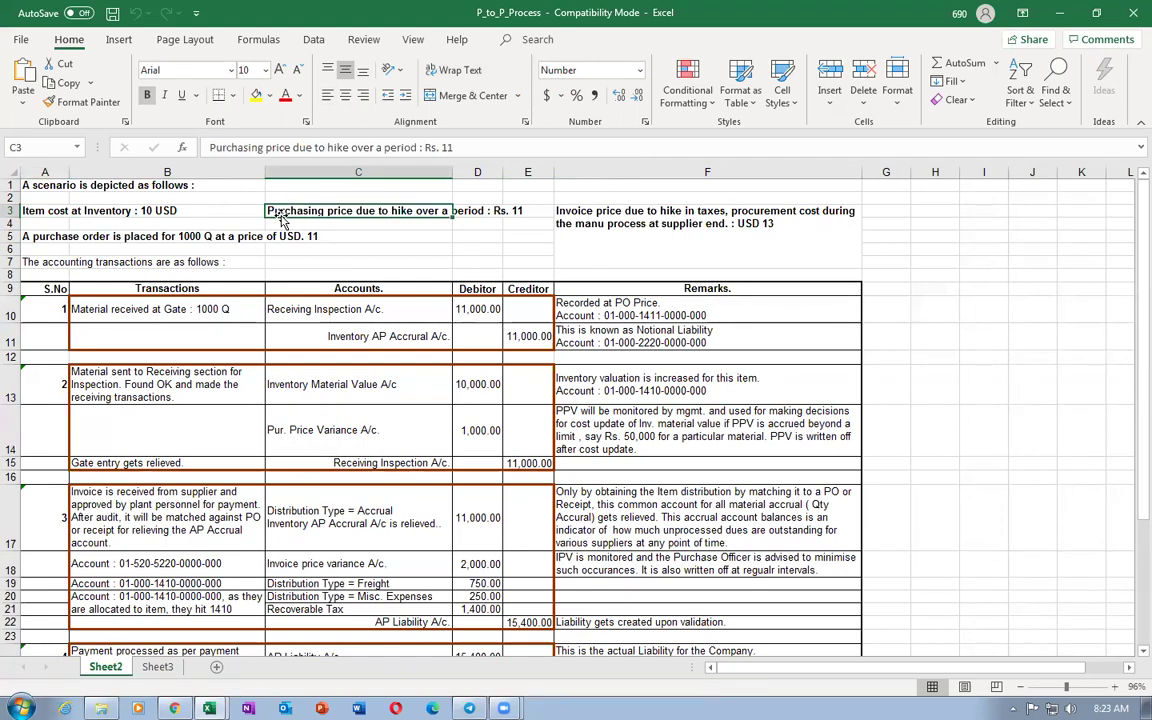
{"action": "left_click", "coordinate": [30, 211]}
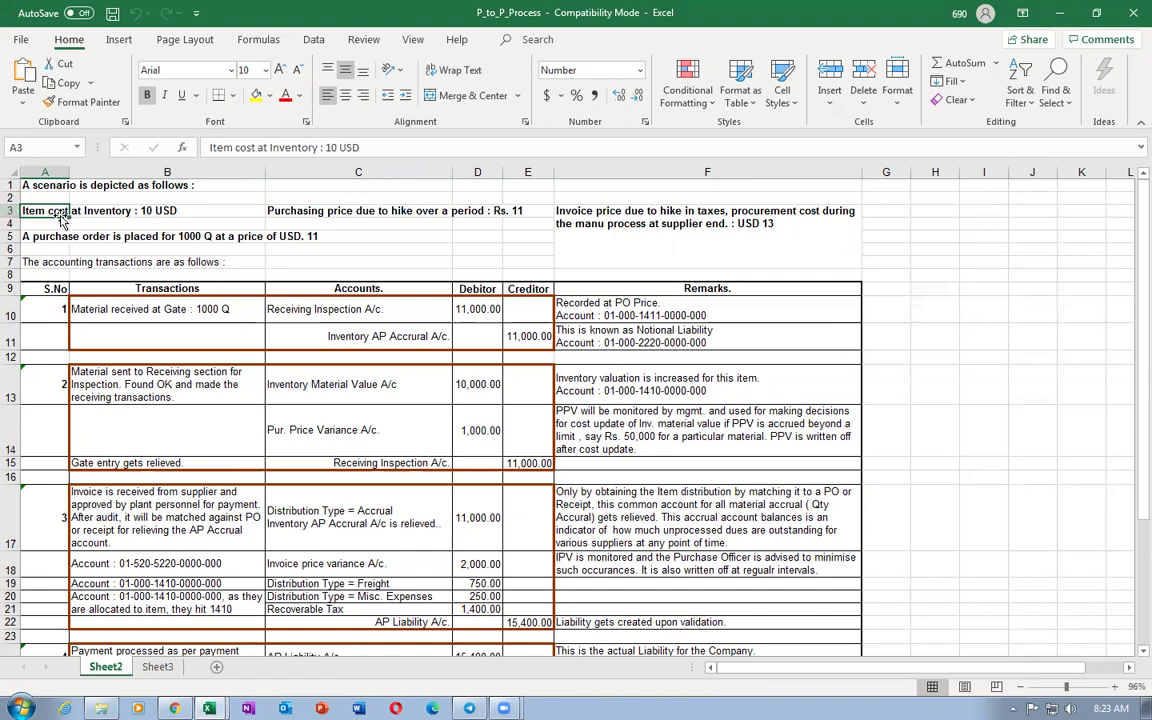
{"action": "left_click", "coordinate": [294, 212]}
{"action": "left_click", "coordinate": [40, 211]}
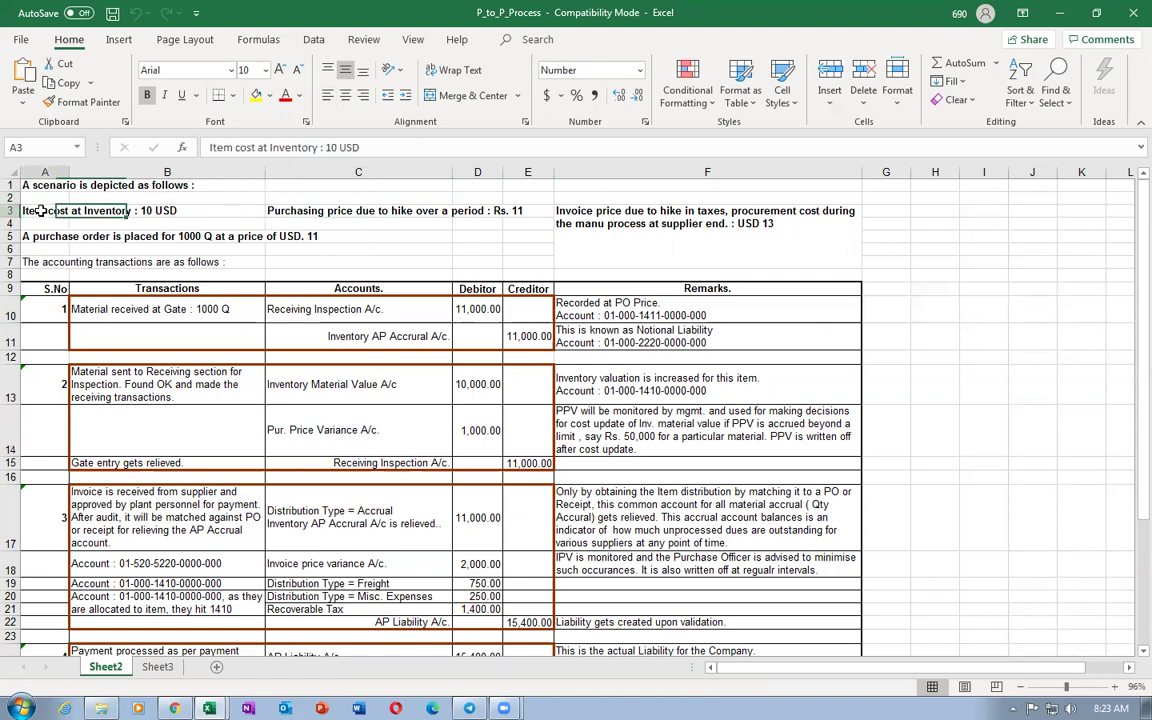
{"action": "left_click", "coordinate": [300, 211]}
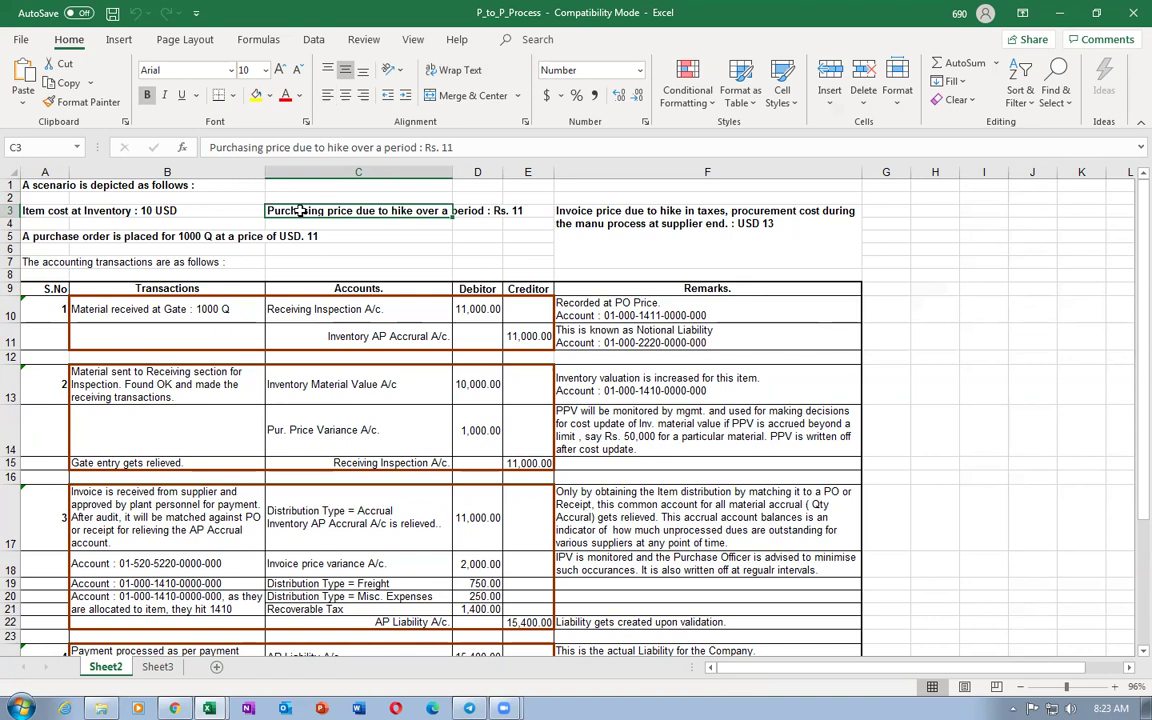
- Review the purchase price variance row against the item cost, and return to the purchase order in Oracle
{"action": "left_click", "coordinate": [318, 430]}
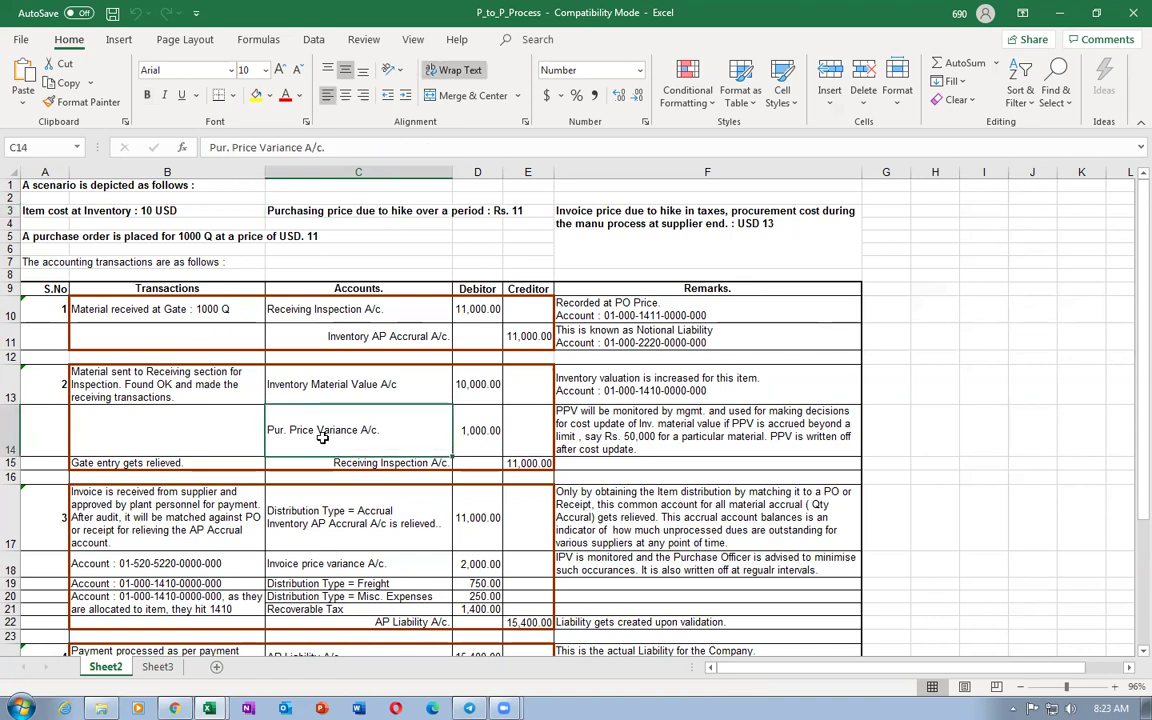
{"action": "left_click", "coordinate": [10, 428]}
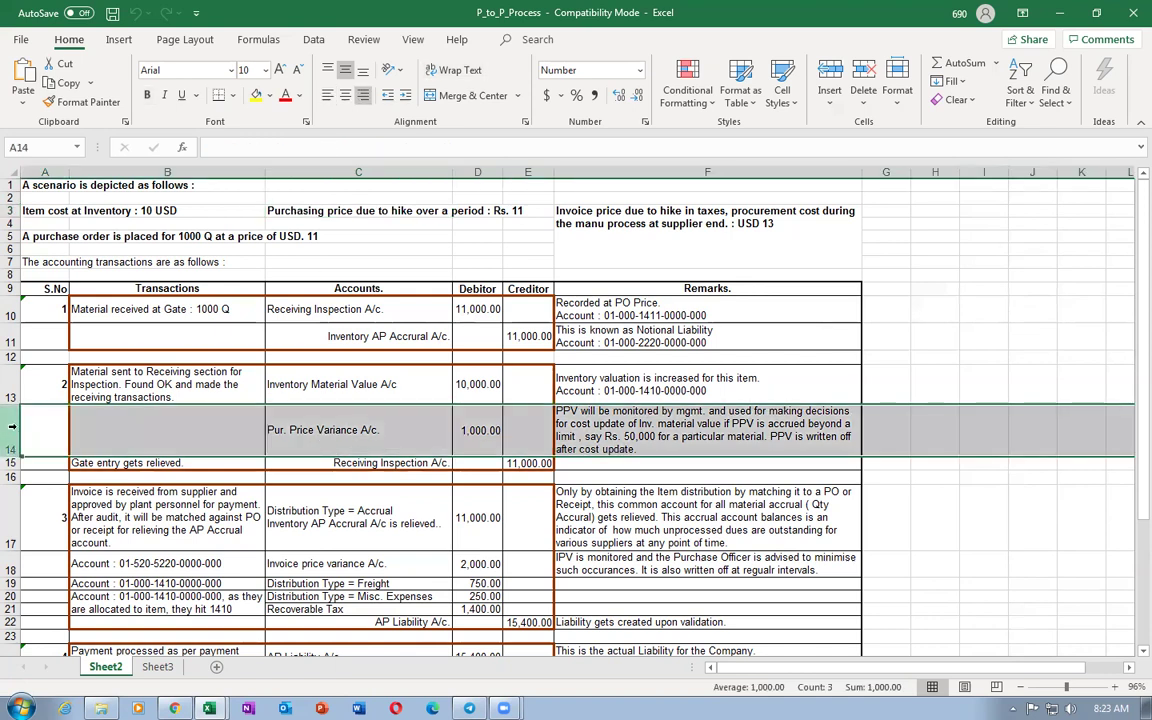
{"action": "left_click", "coordinate": [621, 436]}
{"action": "left_click", "coordinate": [29, 211]}
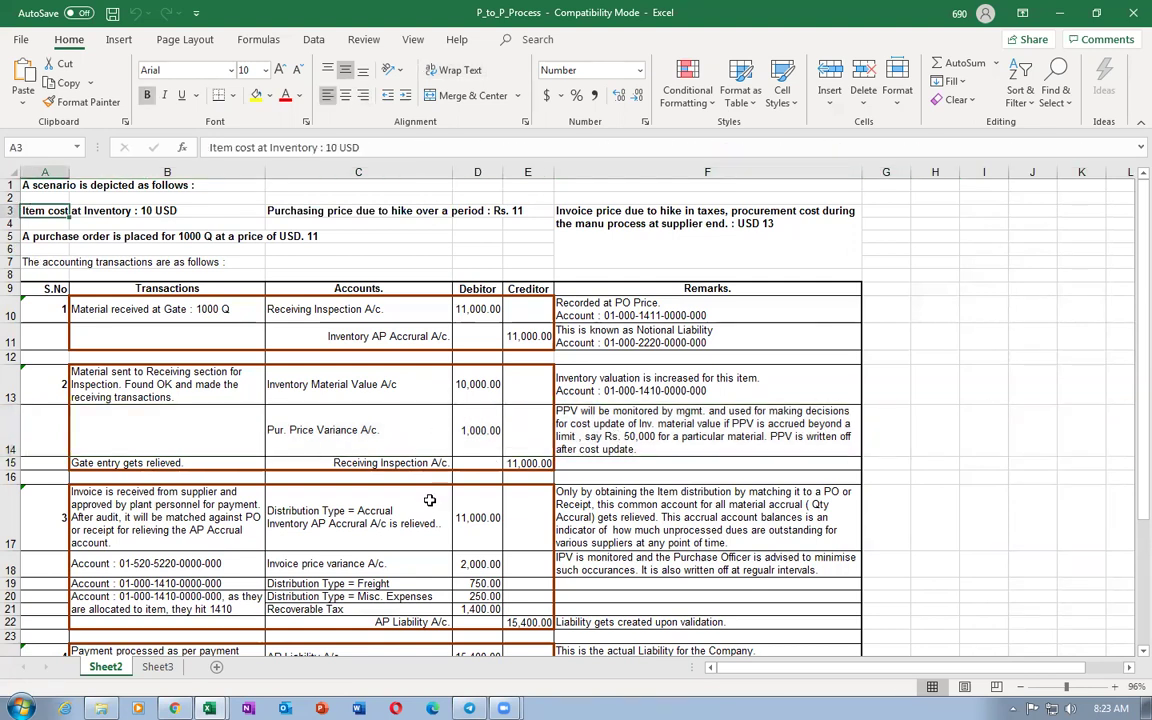
{"action": "key", "text": "alt+Tab"}
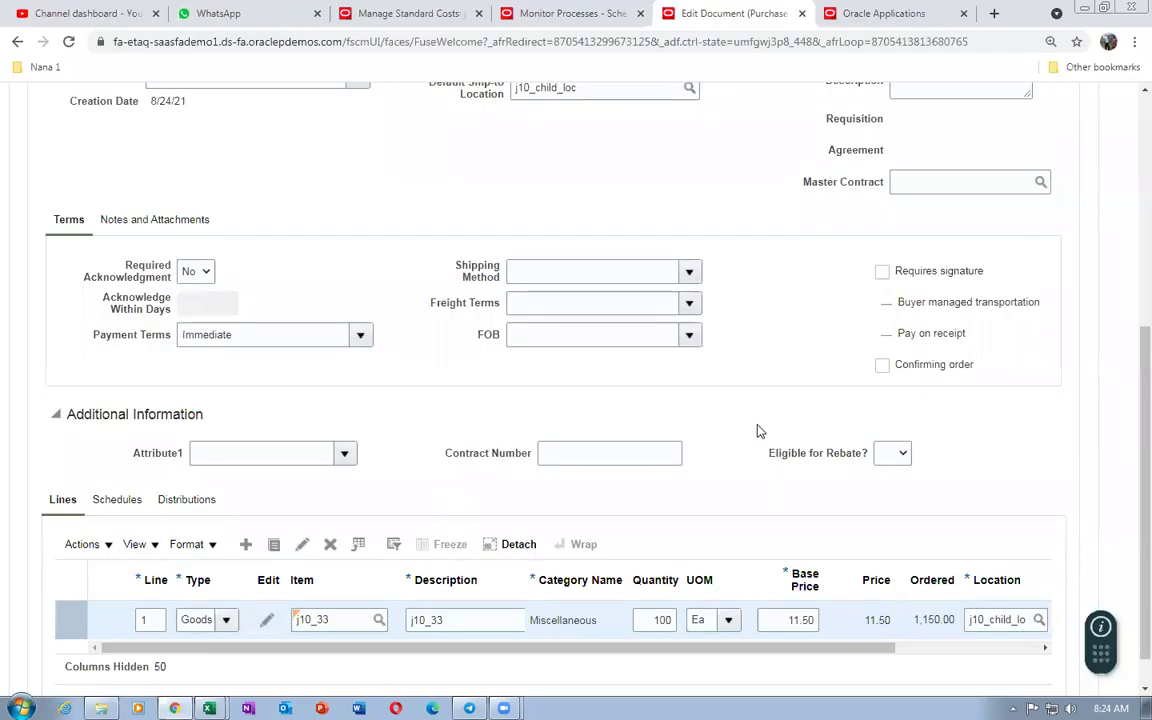
- Set the requested delivery date to 8/24/21 on the purchase order's schedule for j10_33
{"action": "scroll", "coordinate": [756, 432], "scroll_direction": "up", "scroll_amount": 3}
{"action": "scroll", "coordinate": [756, 432], "scroll_direction": "down", "scroll_amount": 3}
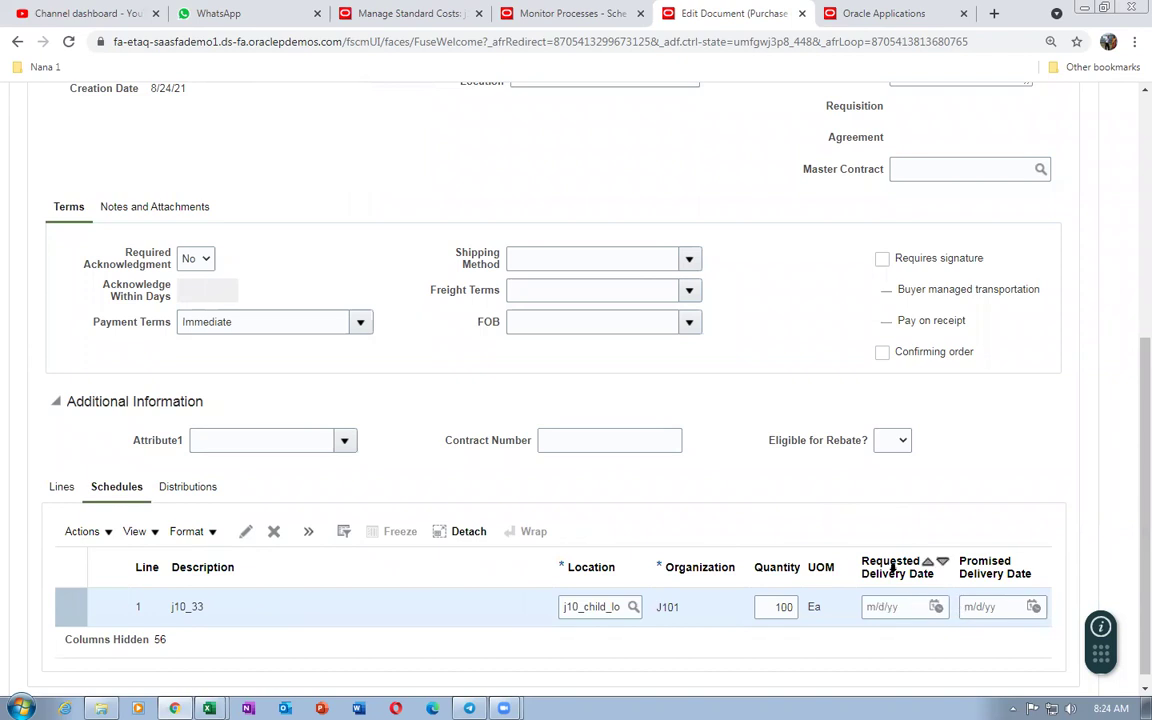
{"action": "left_click", "coordinate": [935, 607]}
{"action": "left_click", "coordinate": [786, 542]}
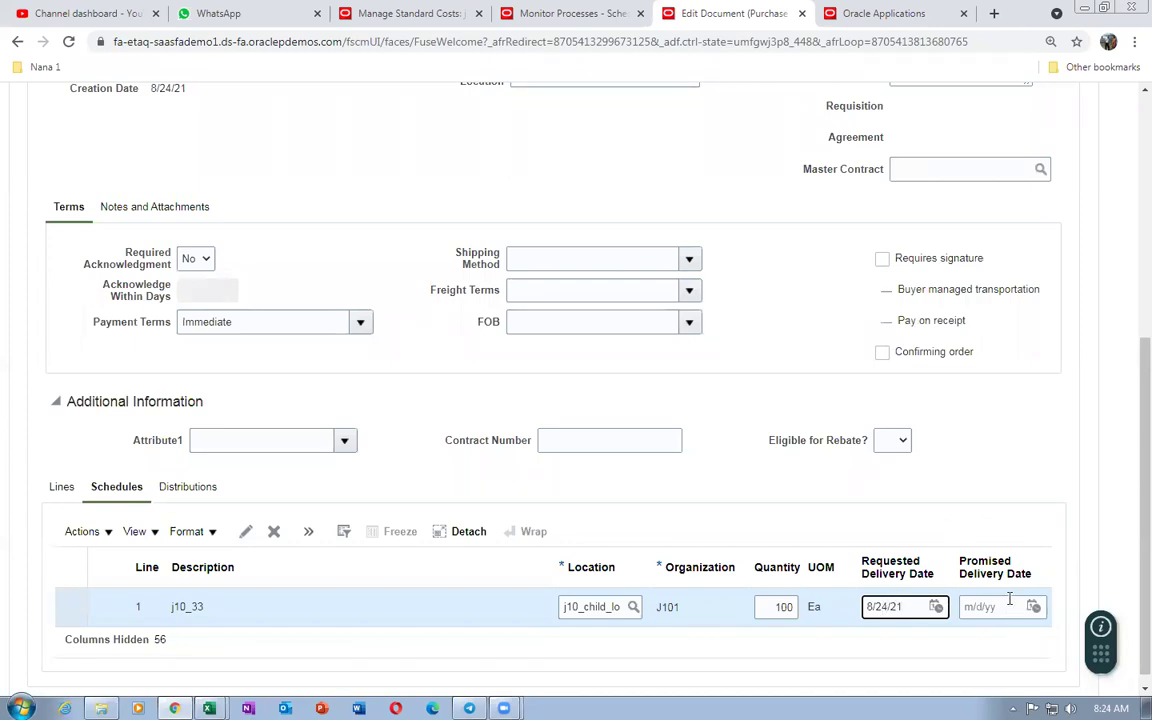
{"action": "left_click", "coordinate": [977, 473]}
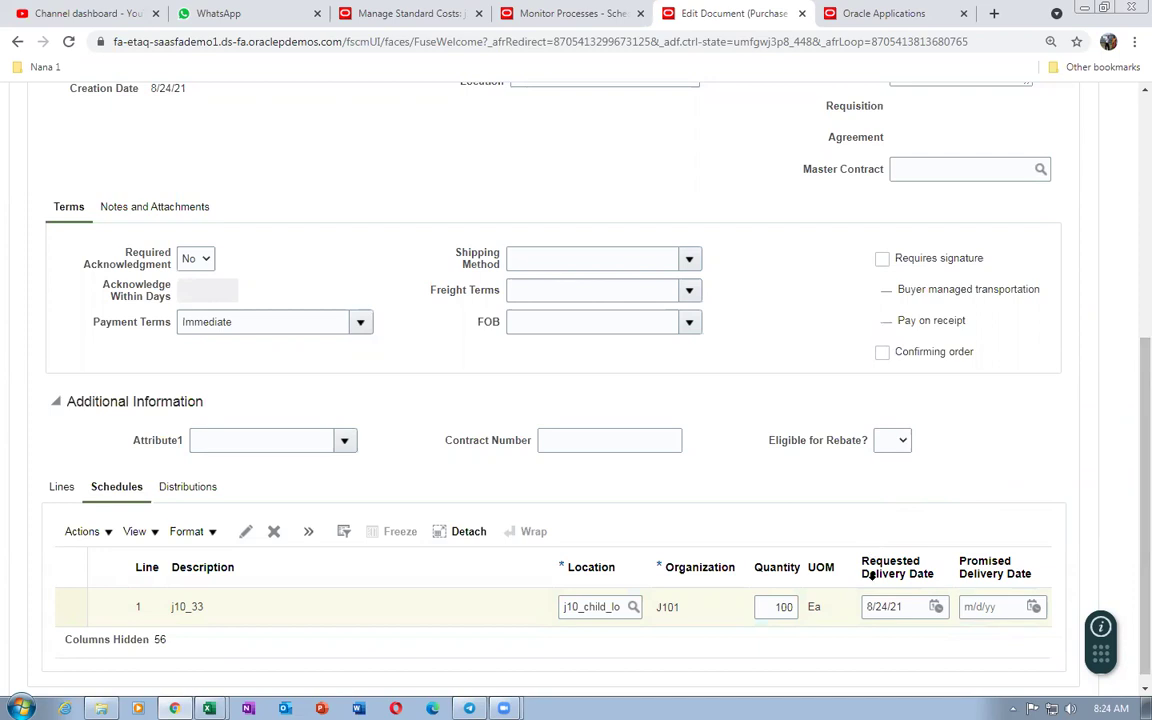
- Submit the purchase order for j10_33 for approval
{"action": "scroll", "coordinate": [975, 455], "scroll_direction": "up", "scroll_amount": 5}
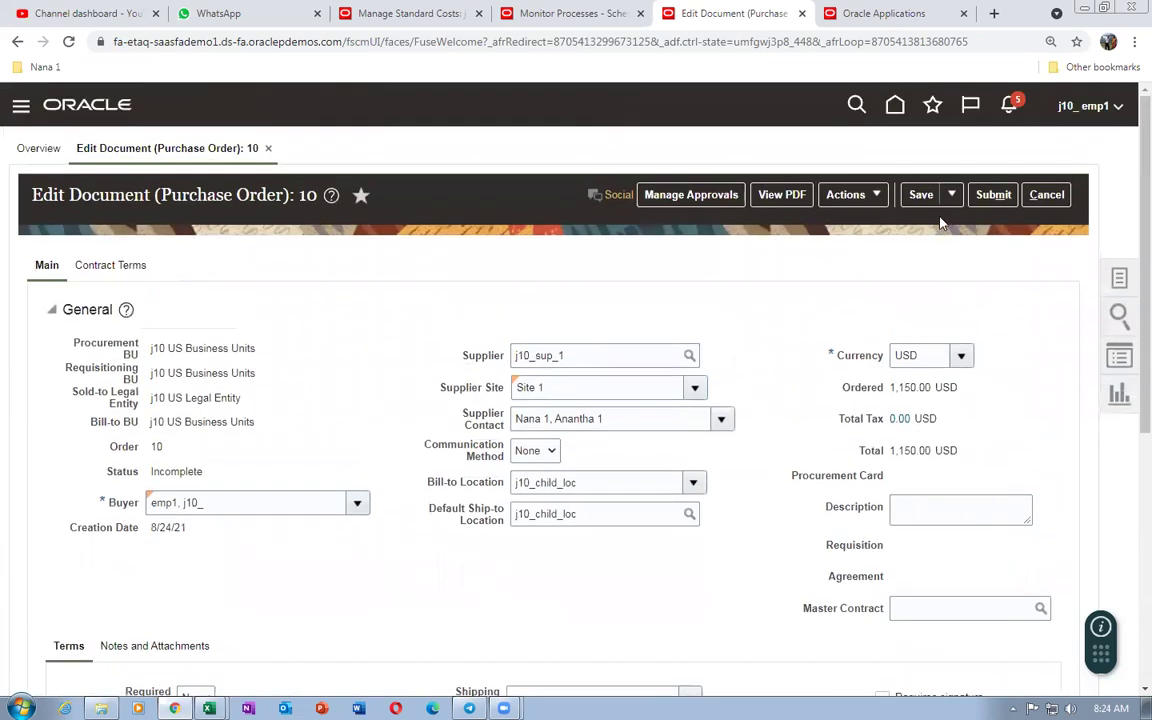
{"action": "left_click", "coordinate": [993, 194]}
{"action": "scroll", "coordinate": [406, 344], "scroll_direction": "down", "scroll_amount": 5}
{"action": "scroll", "coordinate": [404, 345], "scroll_direction": "down", "scroll_amount": 2}
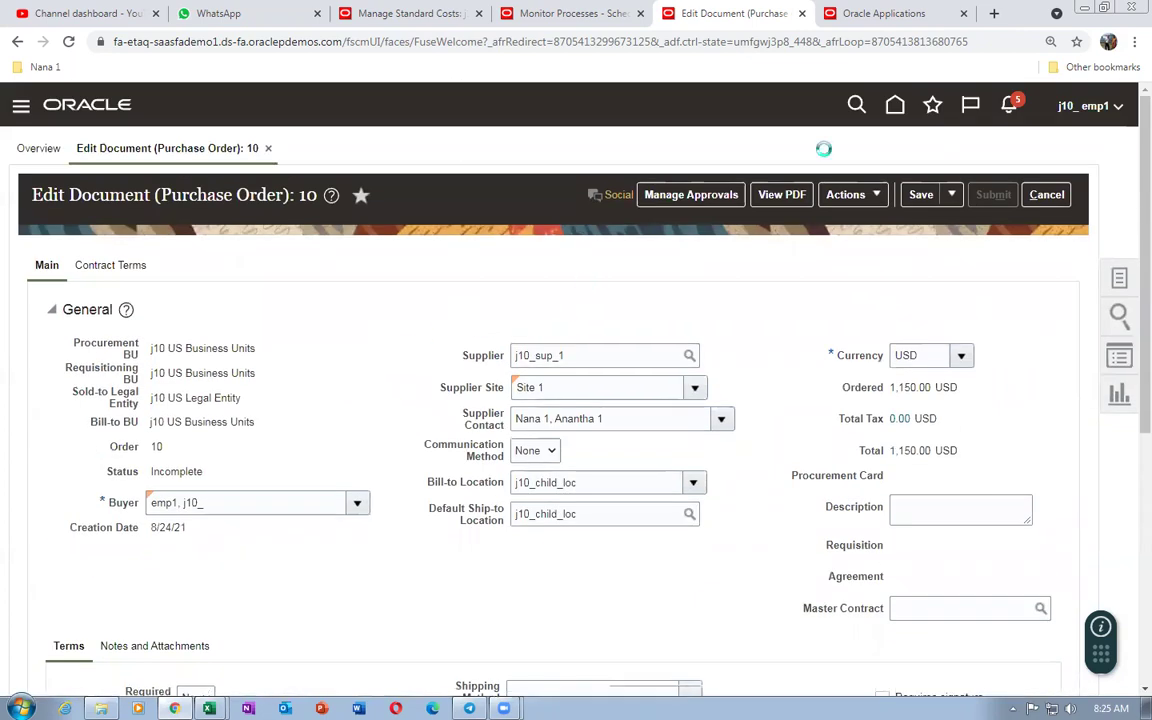
- Open the Inventory Management work area under Supply Chain Execution in the other Oracle browser session
{"action": "left_click", "coordinate": [890, 13]}
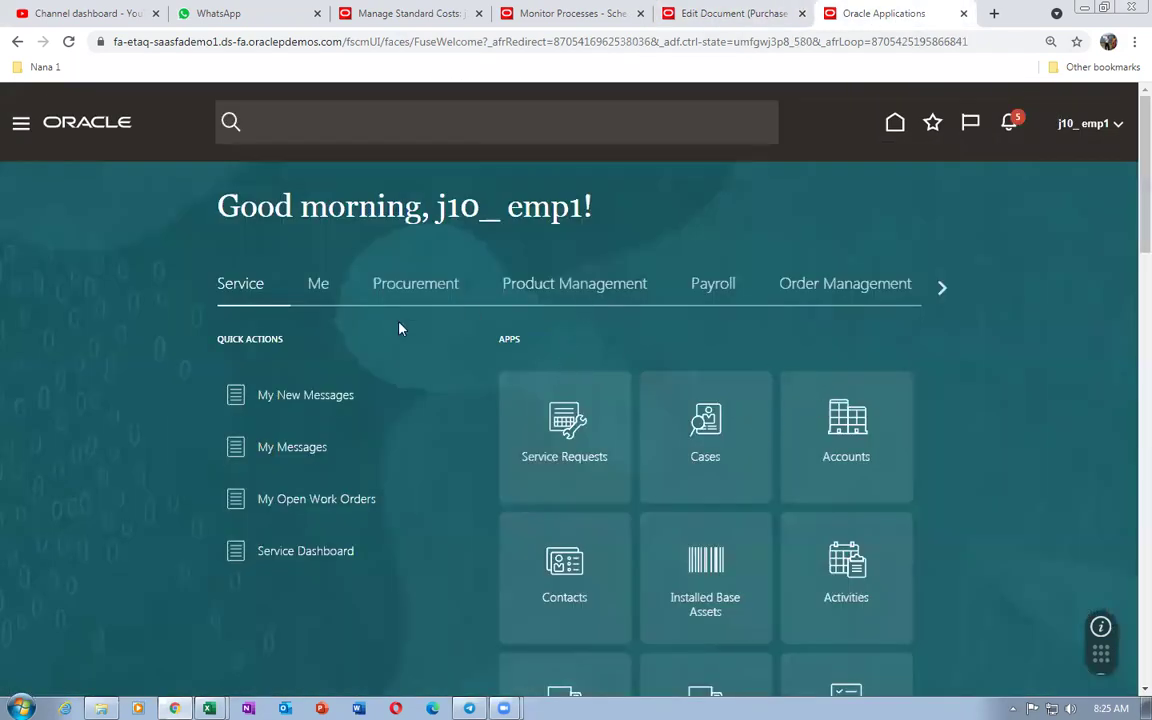
{"action": "left_click", "coordinate": [943, 290]}
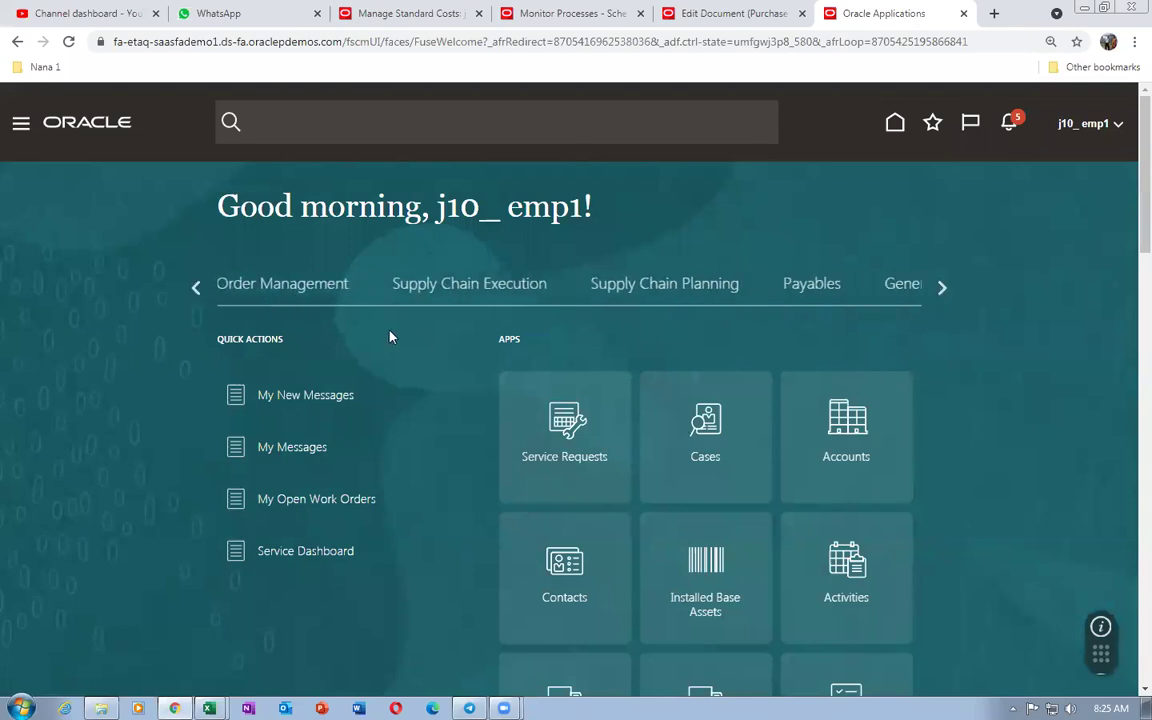
{"action": "left_click", "coordinate": [466, 292]}
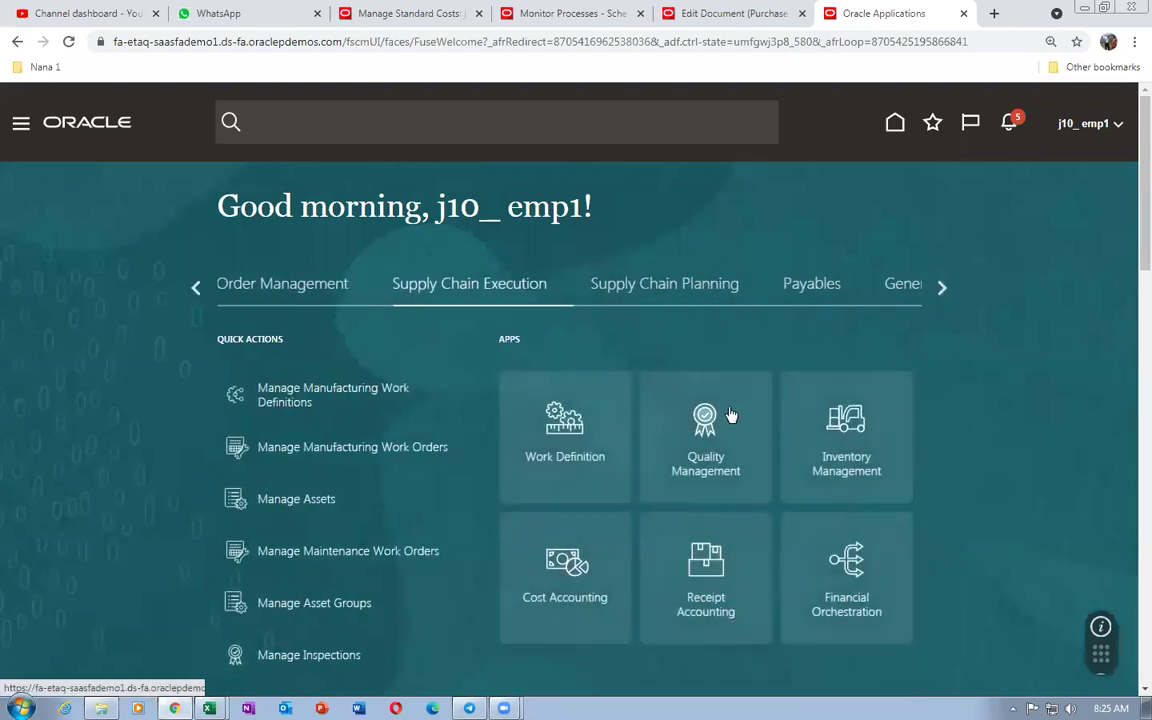
{"action": "left_click", "coordinate": [870, 479]}
{"action": "left_click", "coordinate": [742, 14]}
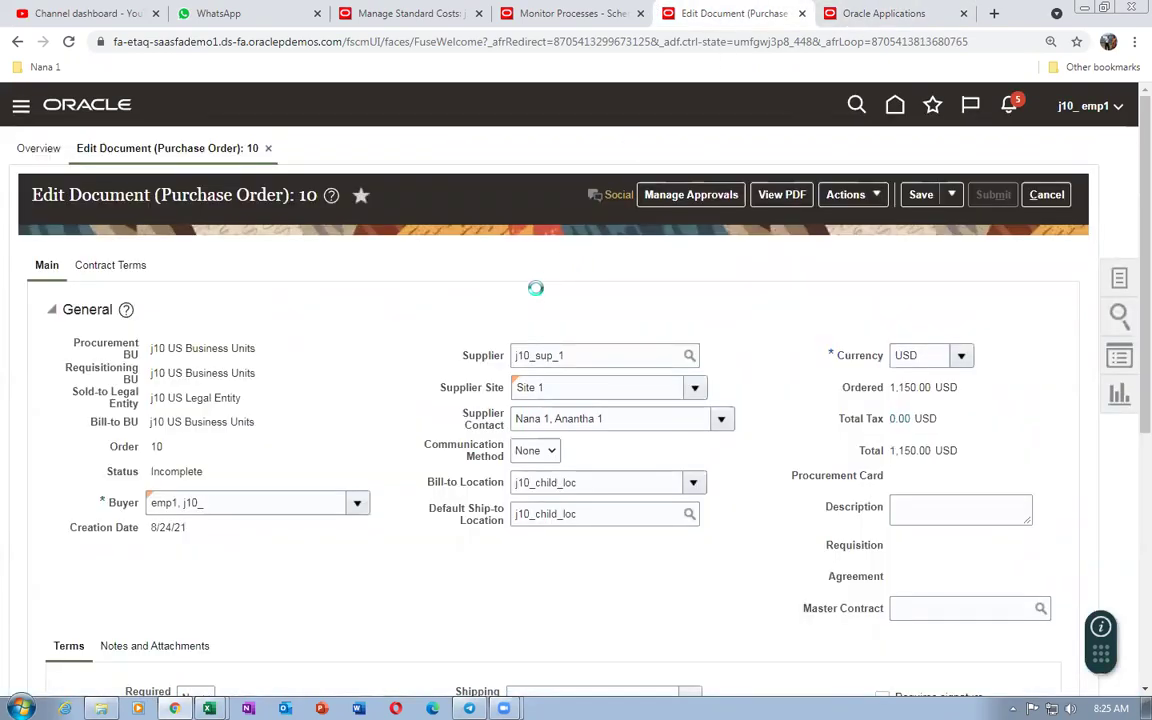
{"action": "left_click", "coordinate": [867, 13]}
{"action": "left_click", "coordinate": [840, 497]}
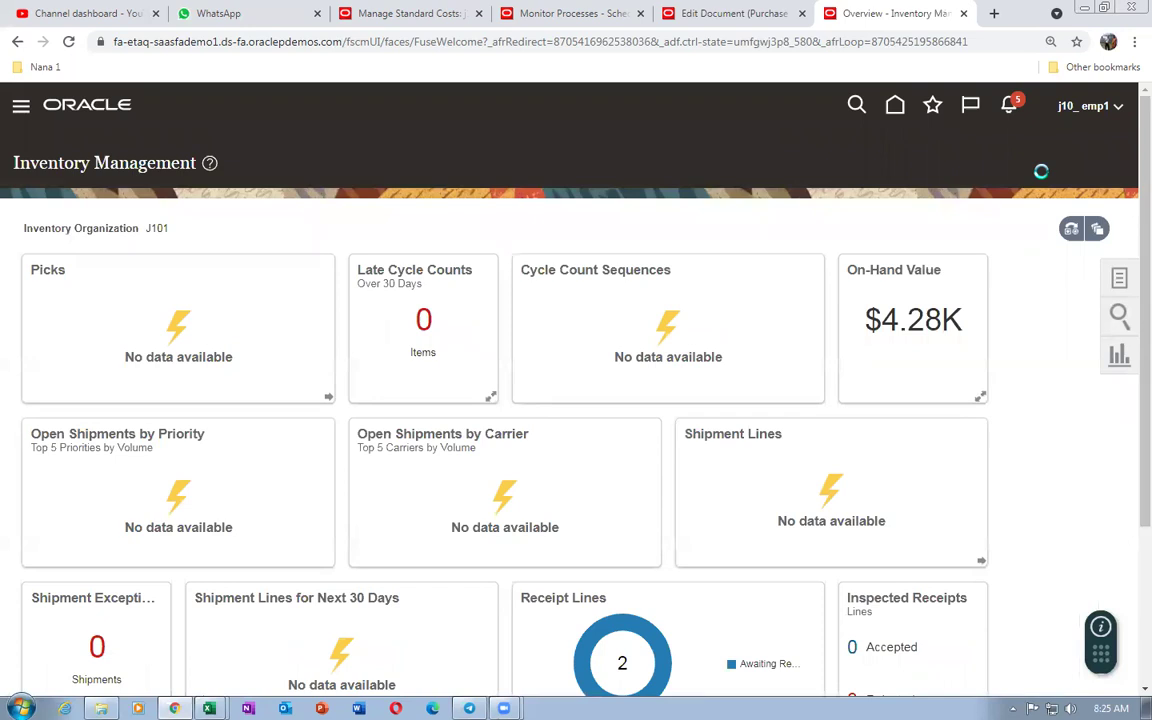
- Show the Receipts tasks in Inventory Management and open Receive Expected Shipments
{"action": "left_click", "coordinate": [1119, 278]}
{"action": "left_click", "coordinate": [1055, 150]}
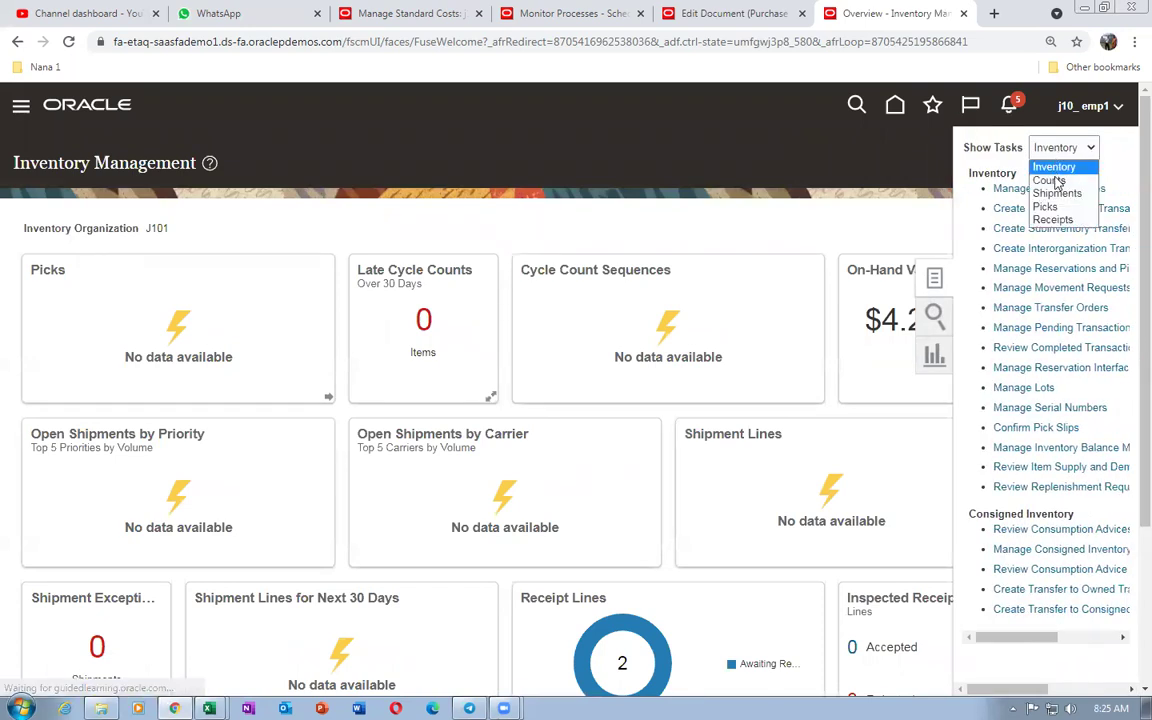
{"action": "left_click", "coordinate": [1052, 219]}
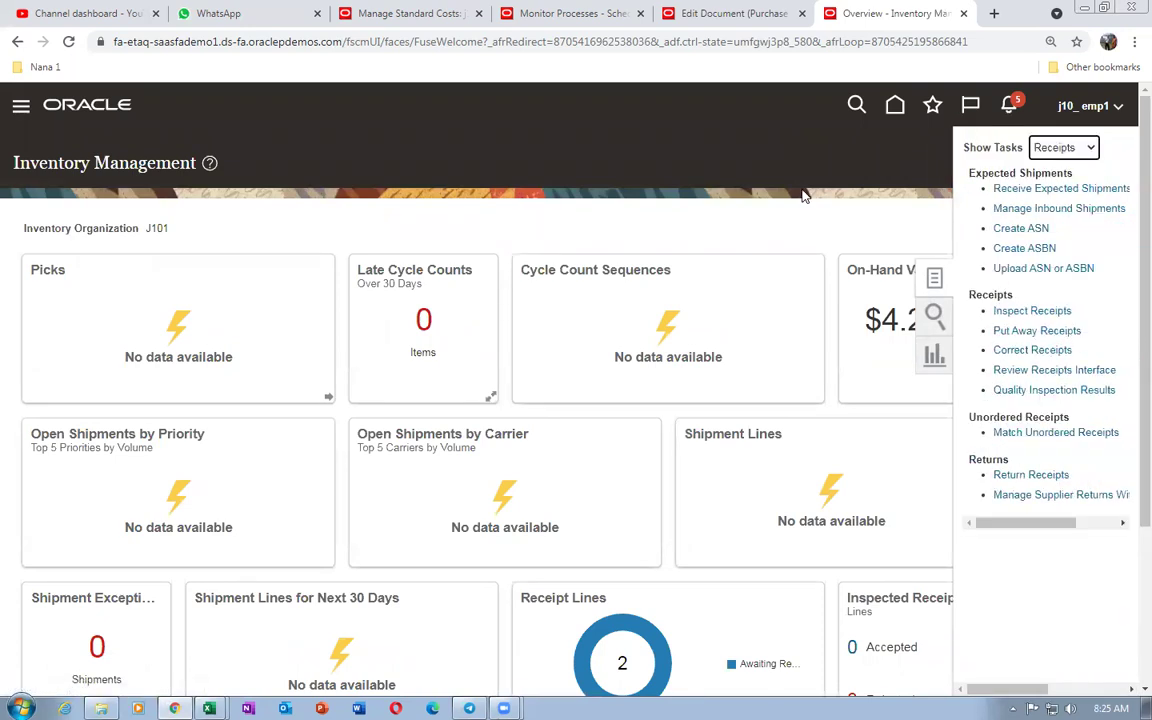
- Dismiss the purchase order's submission confirmation and return to Receive Expected Shipments
{"action": "left_click", "coordinate": [733, 14]}
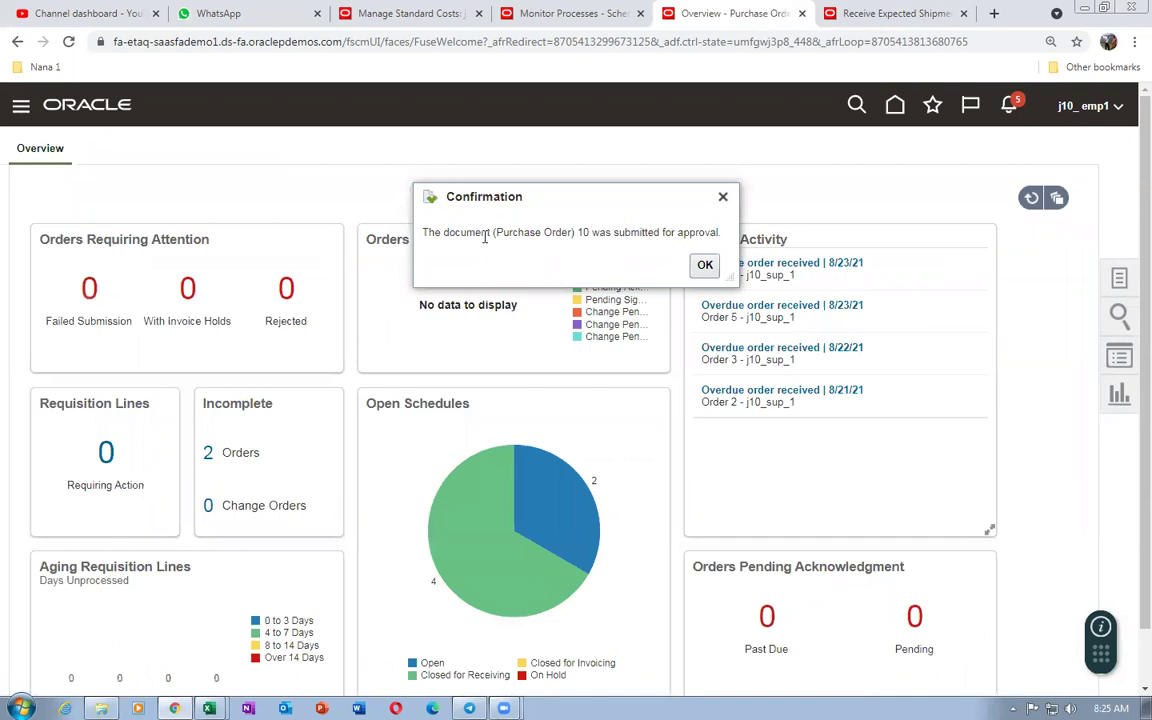
{"action": "left_click", "coordinate": [704, 265]}
{"action": "left_click", "coordinate": [865, 15]}
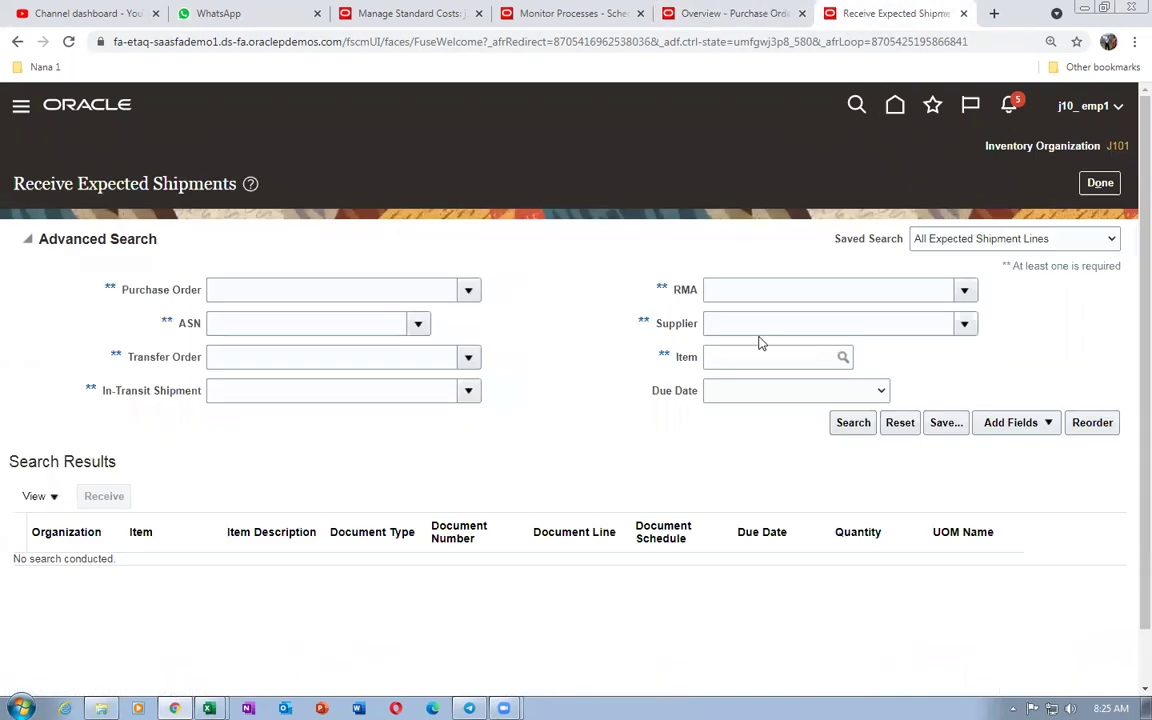
- Search for the submitted purchase order by its order number in the Receive Expected Shipments purchase order lookup
{"action": "left_click", "coordinate": [249, 291]}
{"action": "type", "text": "10"}
{"action": "key", "text": "Tab"}
{"action": "left_click", "coordinate": [527, 355]}
{"action": "type", "text": "10"}
{"action": "key", "text": "Tab"}
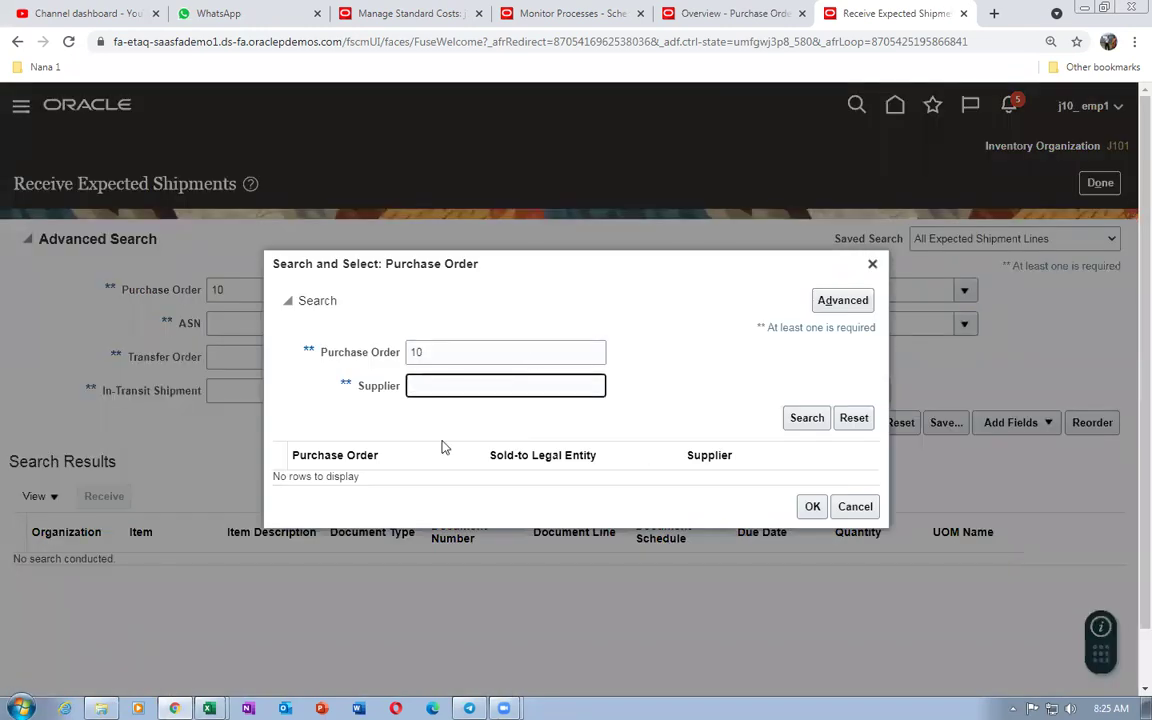
{"action": "left_click", "coordinate": [800, 420]}
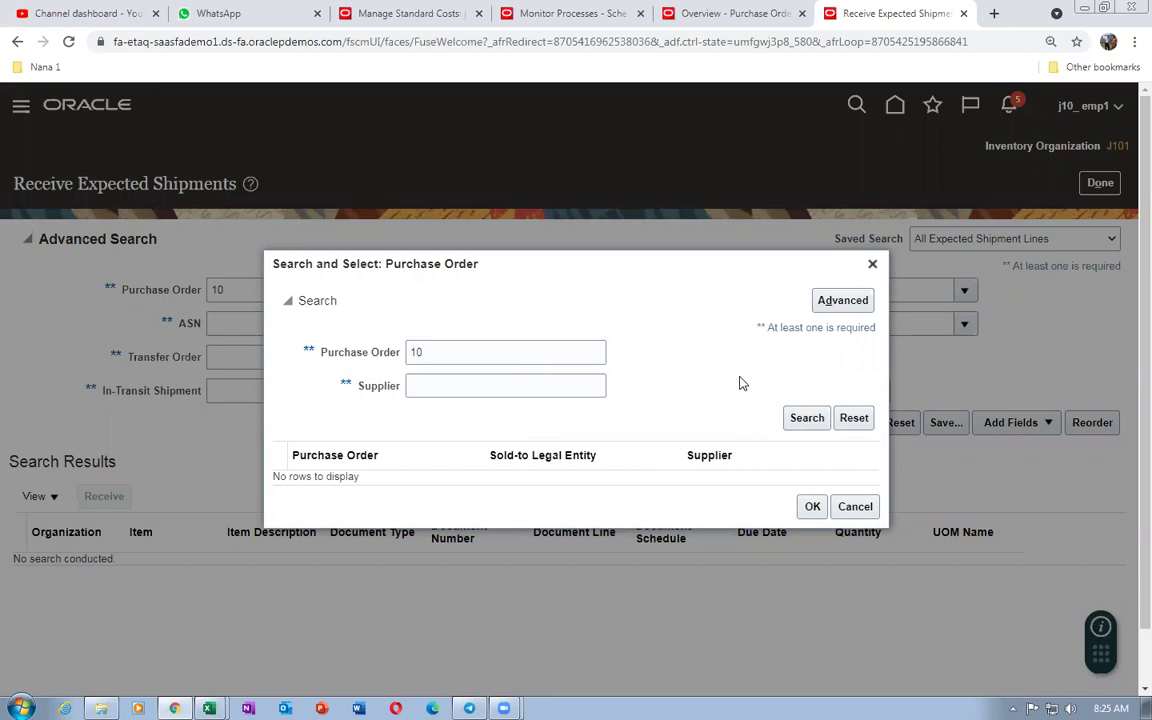
{"action": "left_click", "coordinate": [808, 428]}
{"action": "left_click", "coordinate": [806, 418]}
{"action": "left_click", "coordinate": [821, 425]}
{"action": "left_click", "coordinate": [817, 424]}
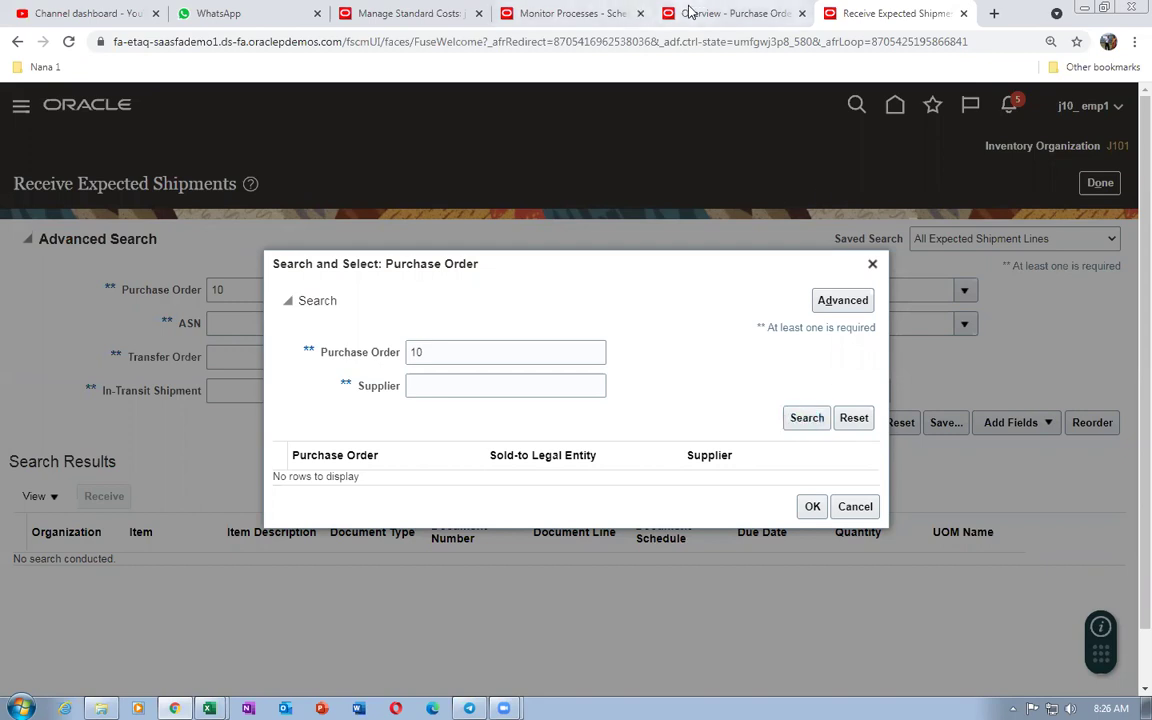
- Look up the submitted purchase order by its order number in Manage Orders to check its status
{"action": "left_click", "coordinate": [730, 13]}
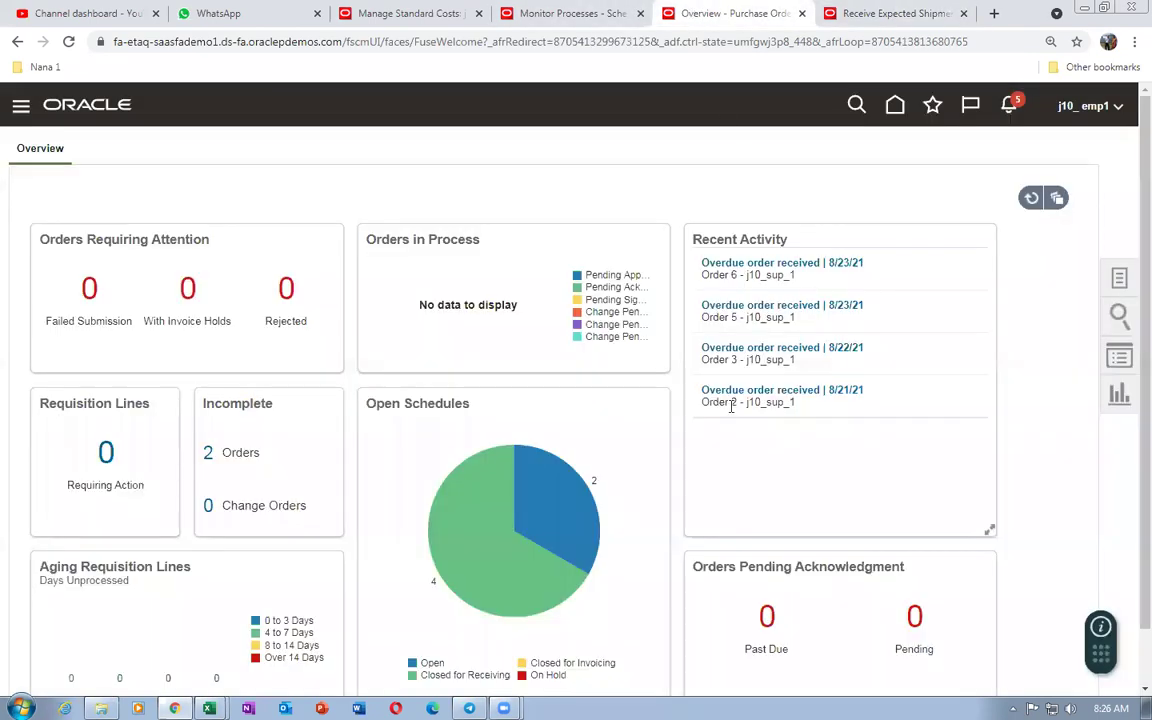
{"action": "left_click", "coordinate": [1119, 278]}
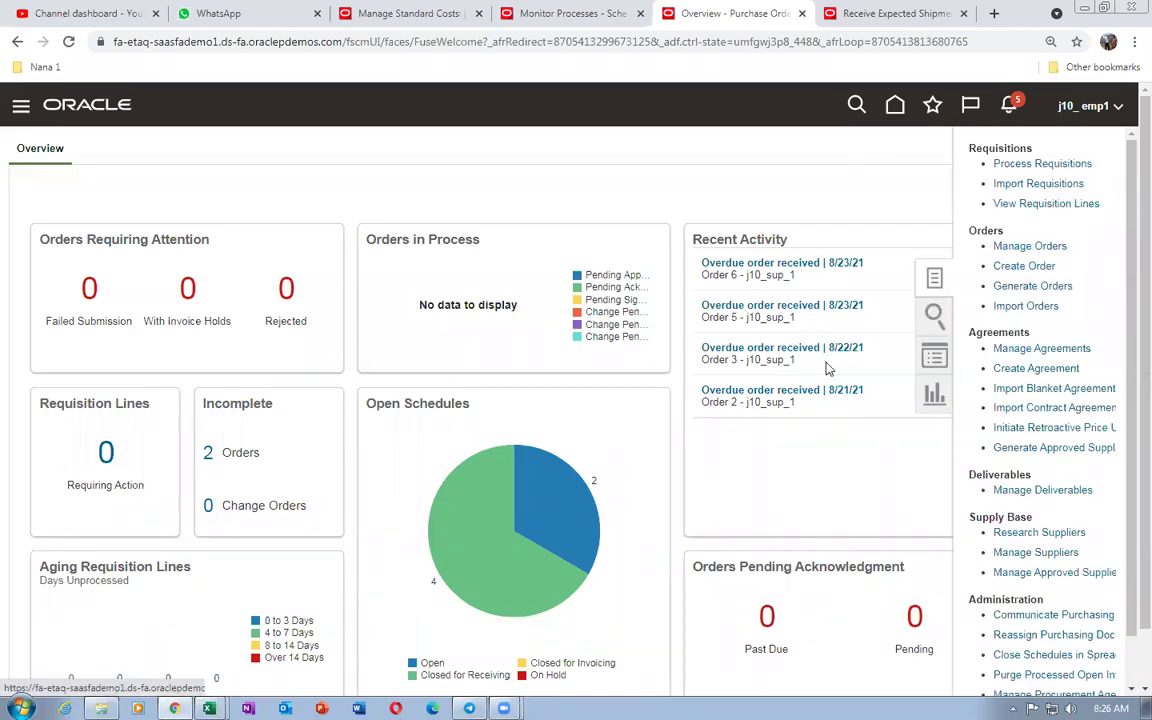
{"action": "left_click", "coordinate": [1031, 252]}
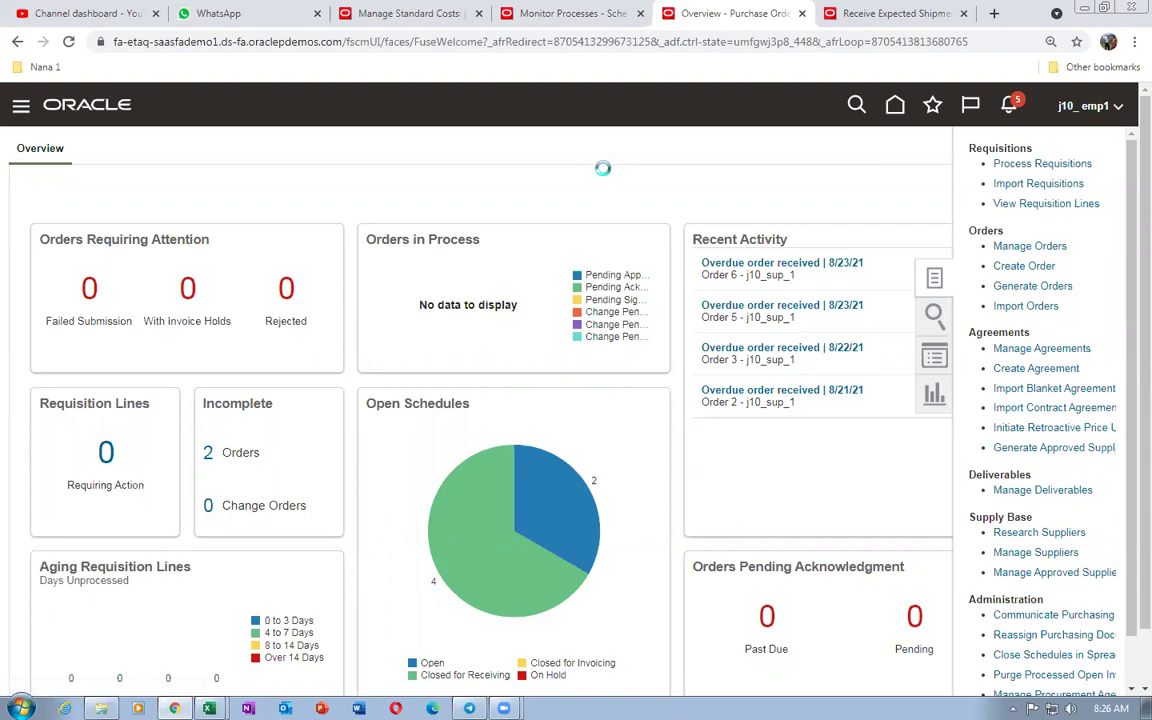
{"action": "left_click", "coordinate": [795, 356]}
{"action": "type", "text": "10"}
{"action": "key", "text": "Tab"}
{"action": "left_click", "coordinate": [941, 499]}
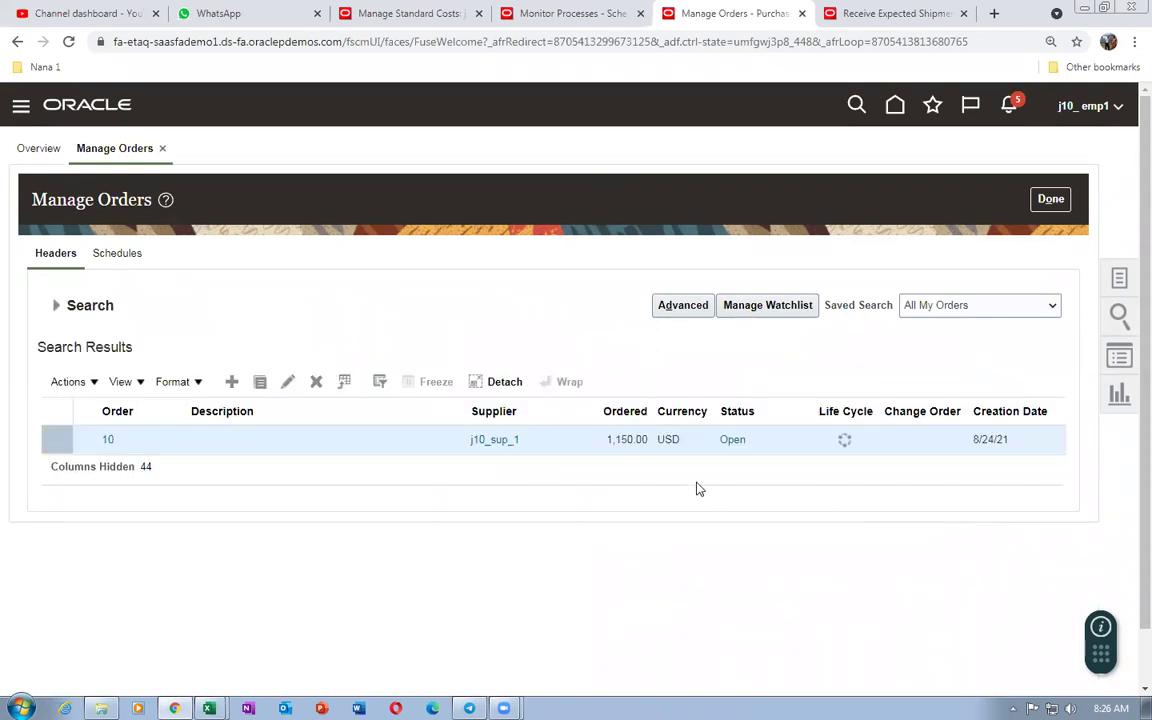
- Select the submitted purchase order in the Receive Expected Shipments lookup and search for its expected shipment lines
{"action": "left_click", "coordinate": [860, 12]}
{"action": "left_click", "coordinate": [807, 419]}
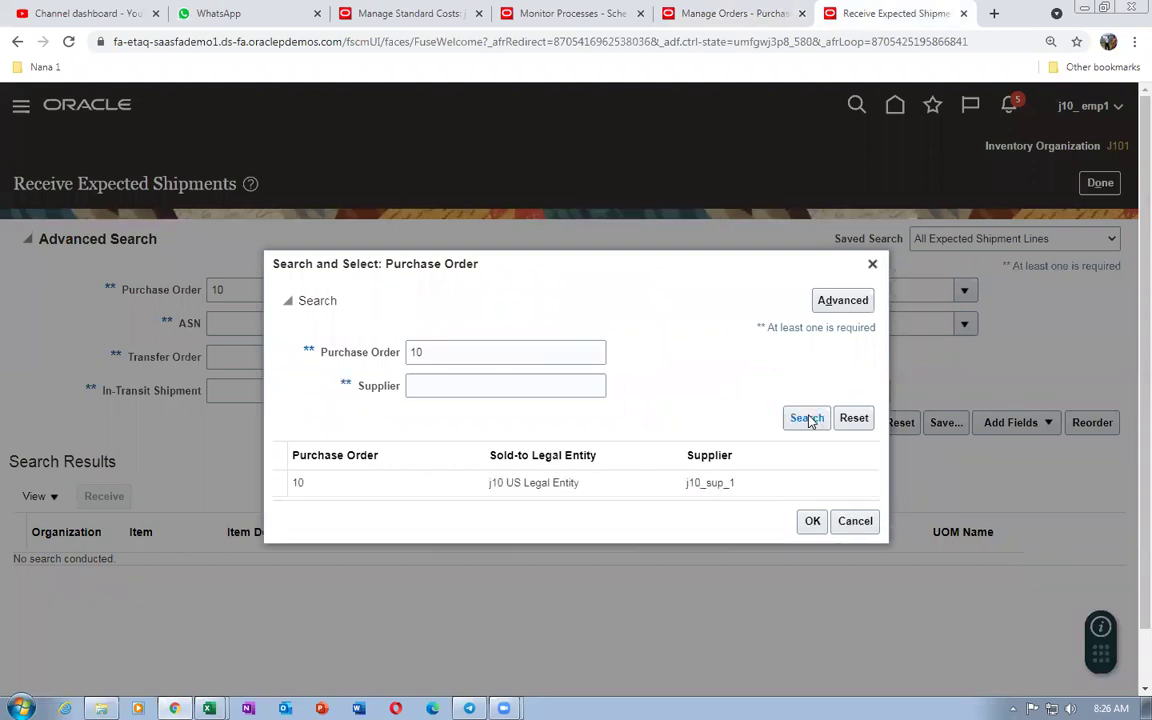
{"action": "left_click", "coordinate": [812, 521]}
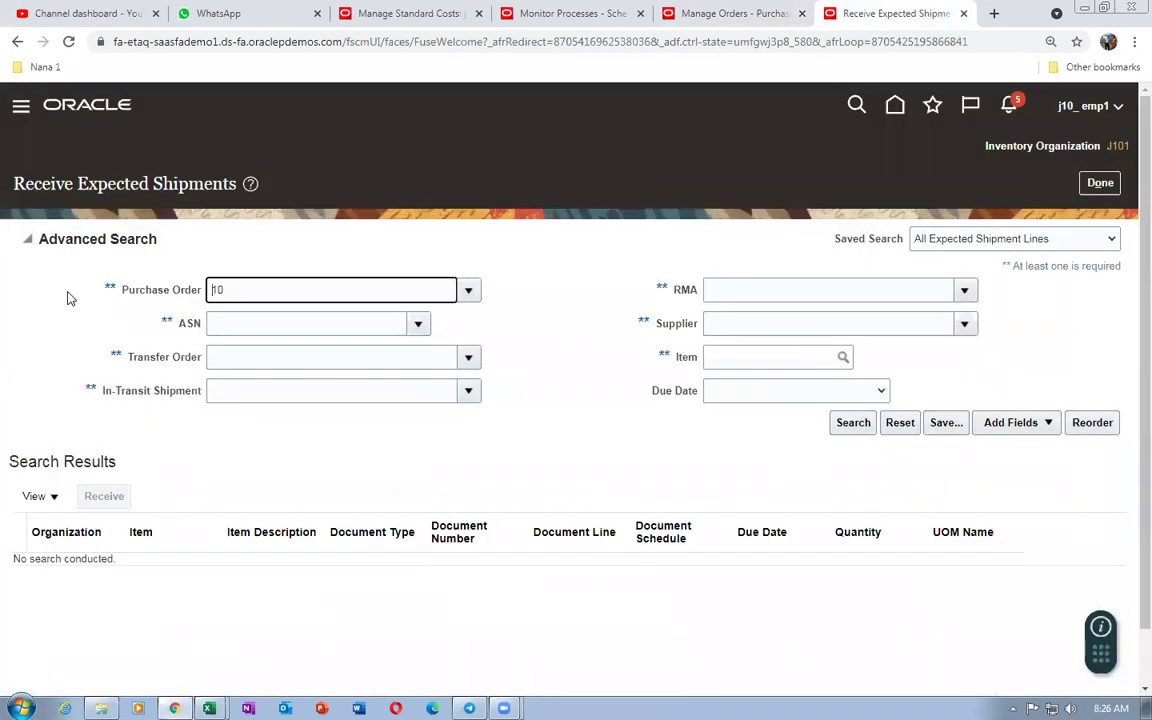
{"action": "left_click", "coordinate": [853, 422]}
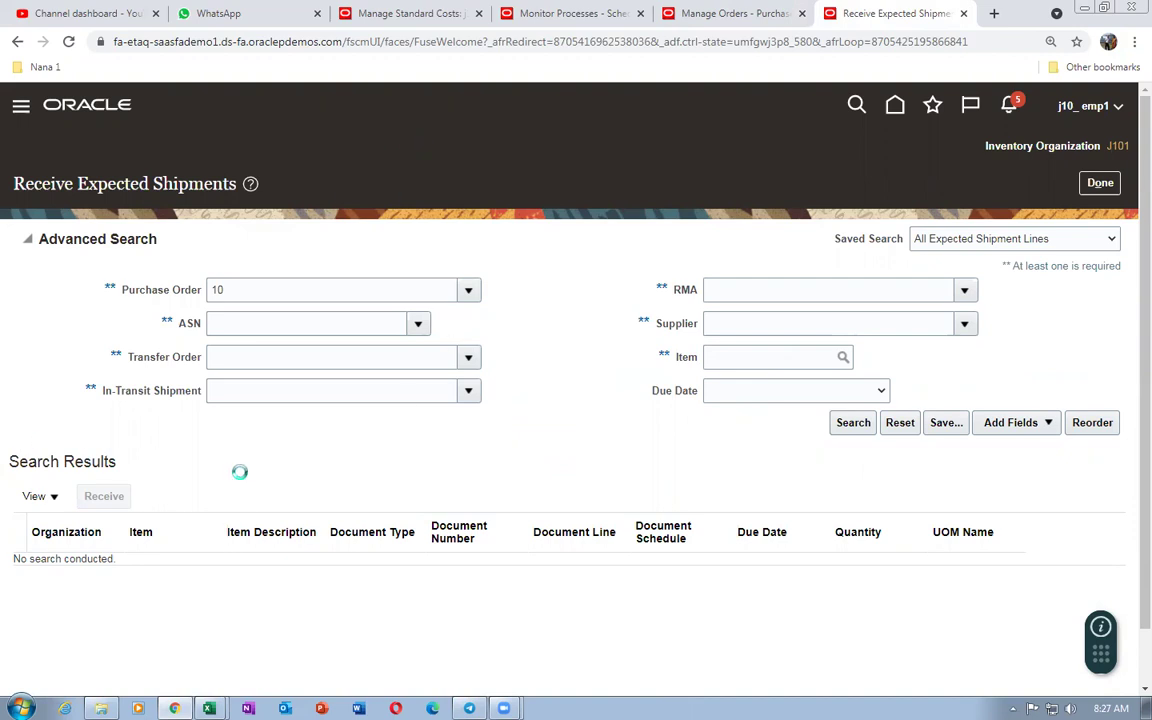
- Start scheduling the Transfer Transactions from Receiving to Costing process, finding it with the name pattern trans%trans%rec%cost%
{"action": "left_click", "coordinate": [540, 18]}
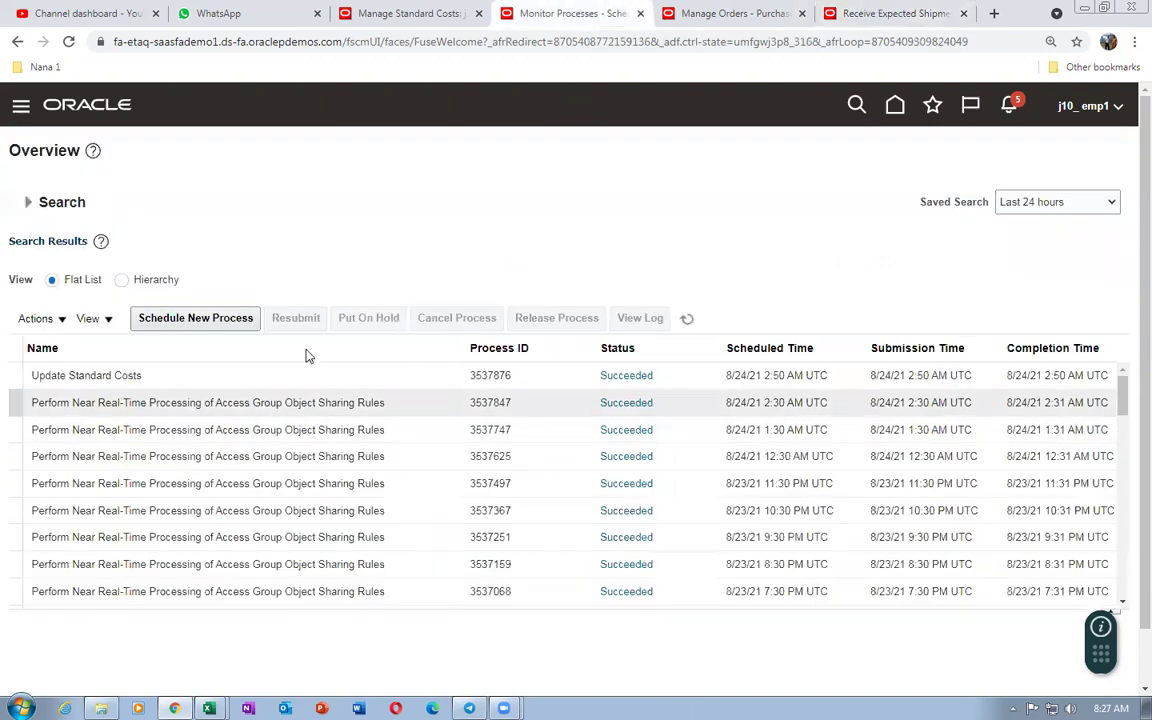
{"action": "left_click", "coordinate": [212, 320]}
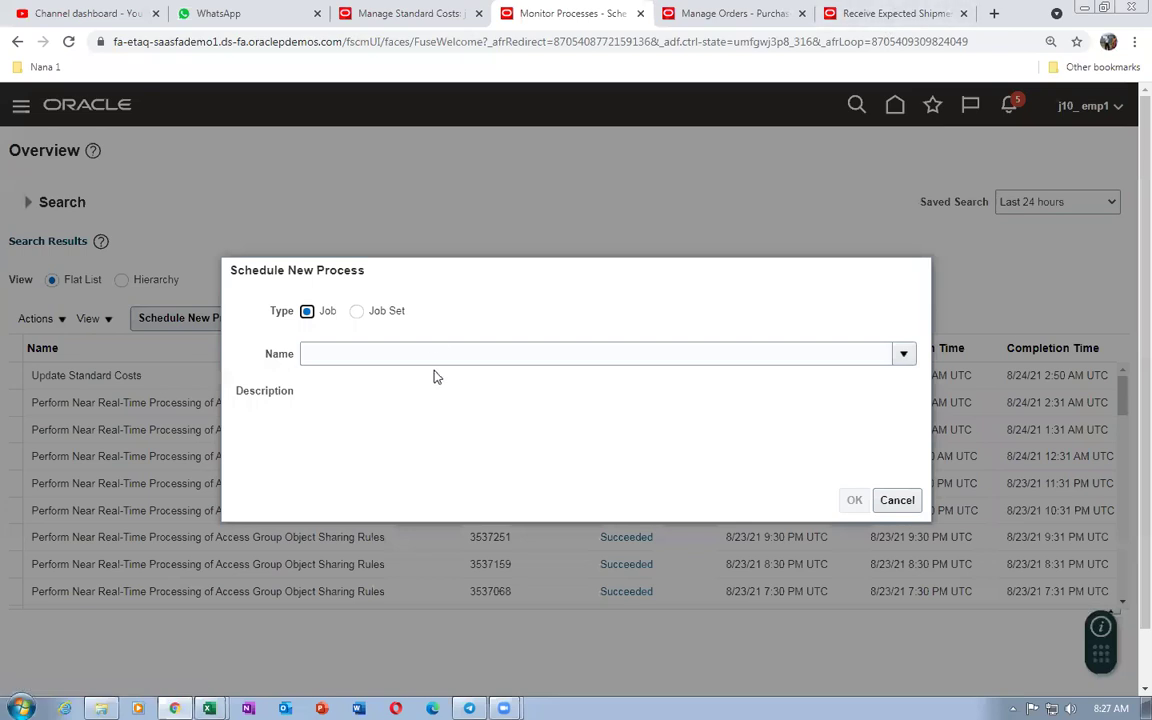
{"action": "left_click", "coordinate": [433, 353]}
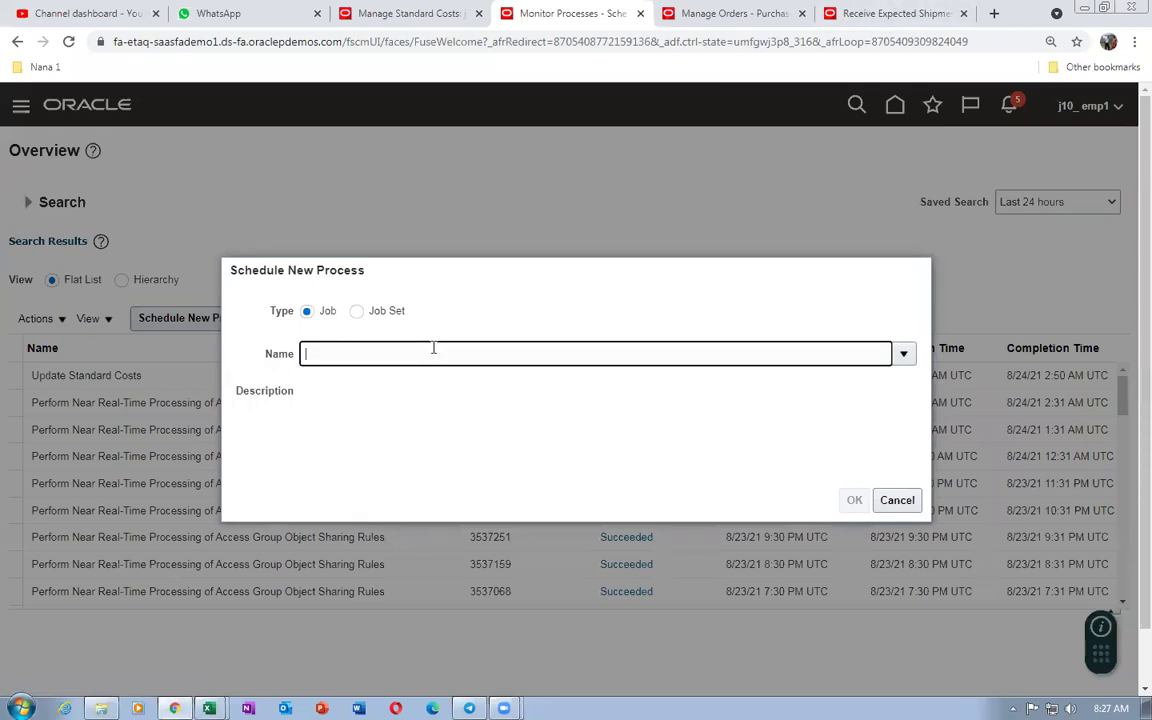
{"action": "type", "text": "trans%trans%"}
{"action": "type", "text": "rec%cos"}
{"action": "key", "text": "Tab"}
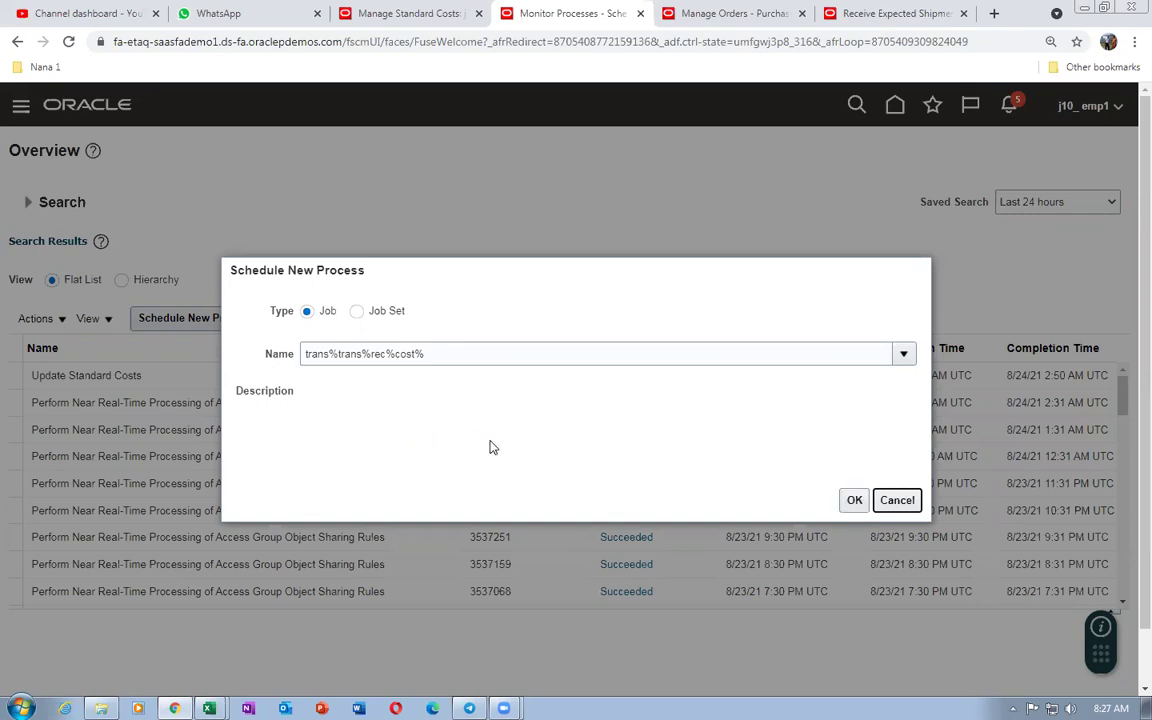
{"action": "left_click", "coordinate": [852, 500]}
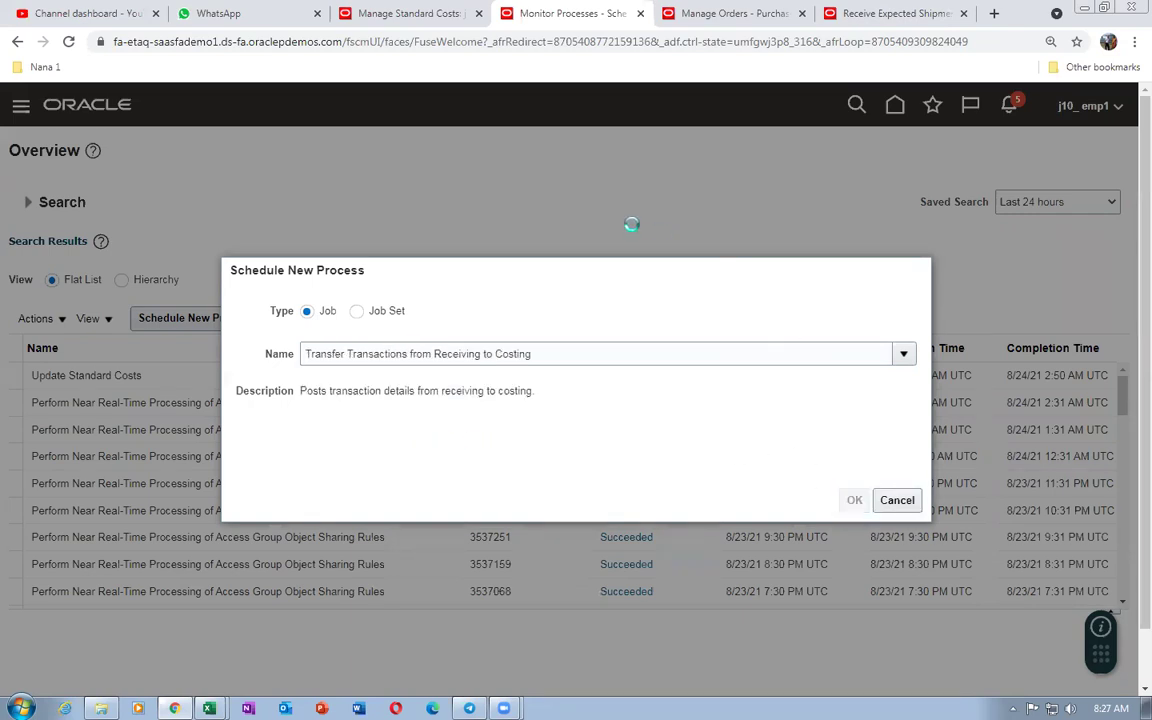
- Open the expected shipment line for item j10_33 for receiving
{"action": "left_click", "coordinate": [872, 16]}
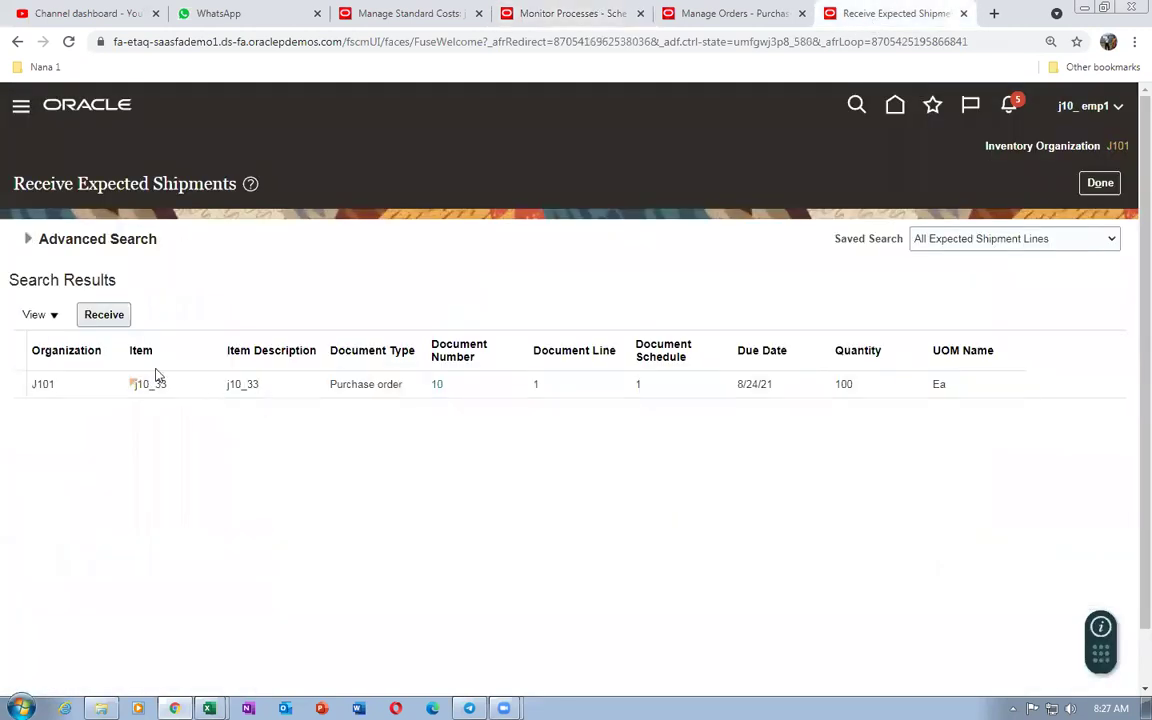
{"action": "left_click", "coordinate": [22, 385]}
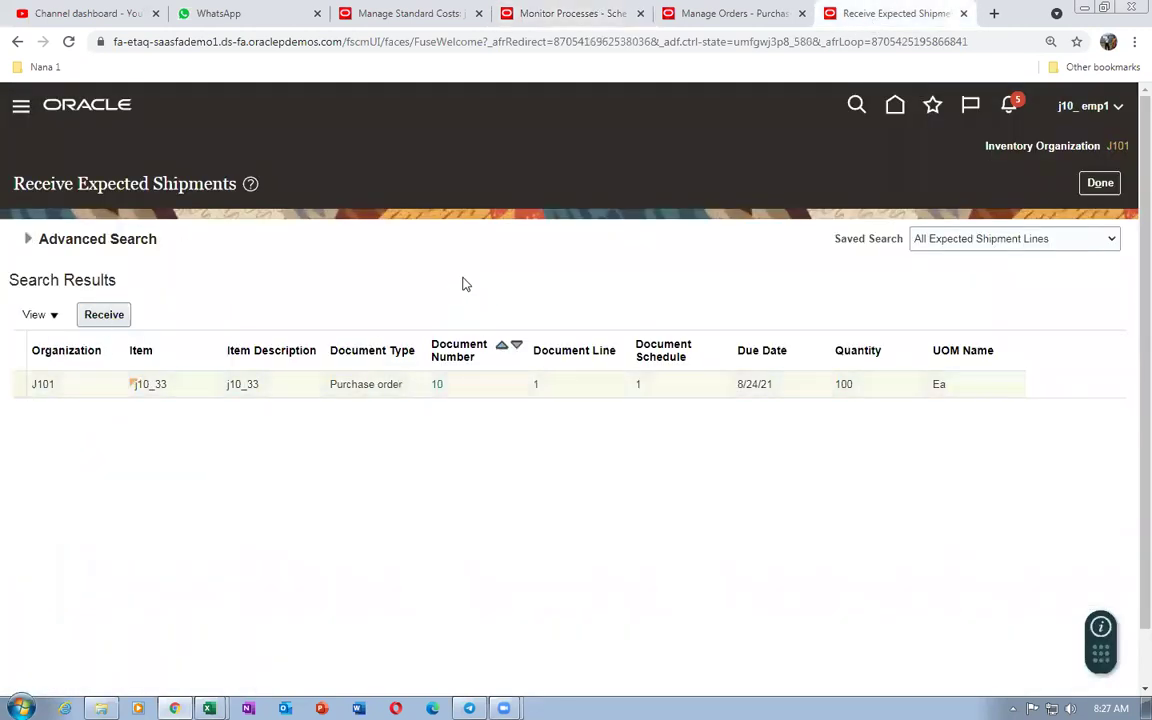
{"action": "left_click", "coordinate": [106, 318]}
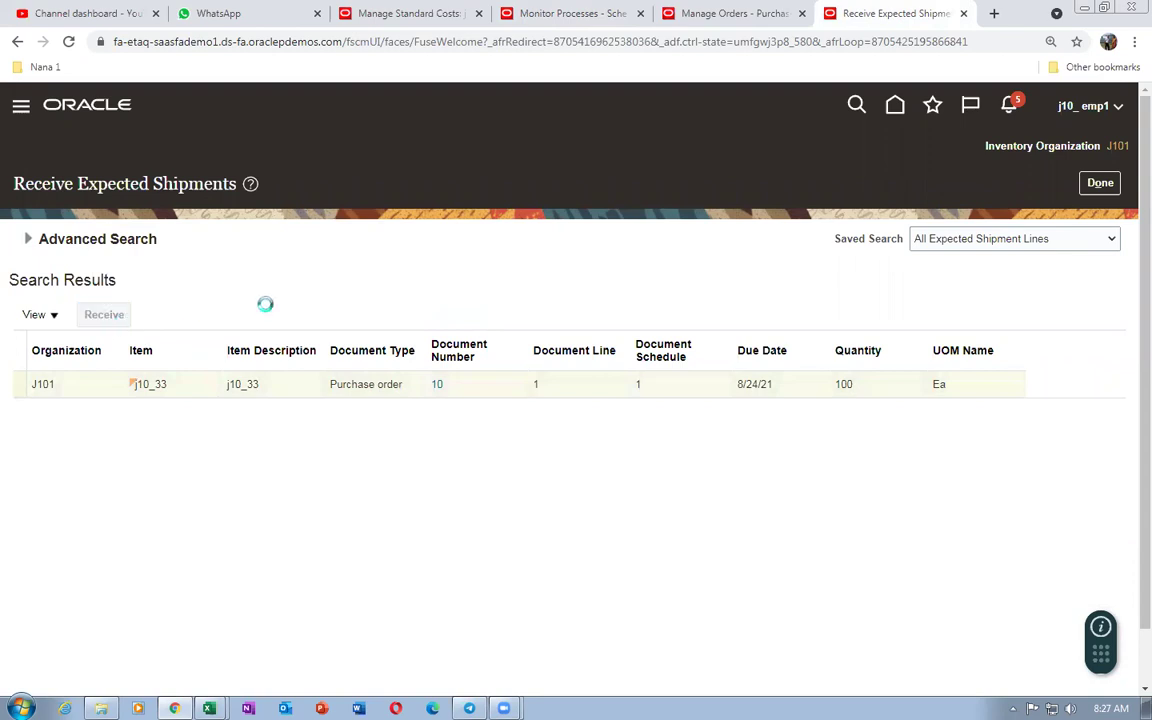
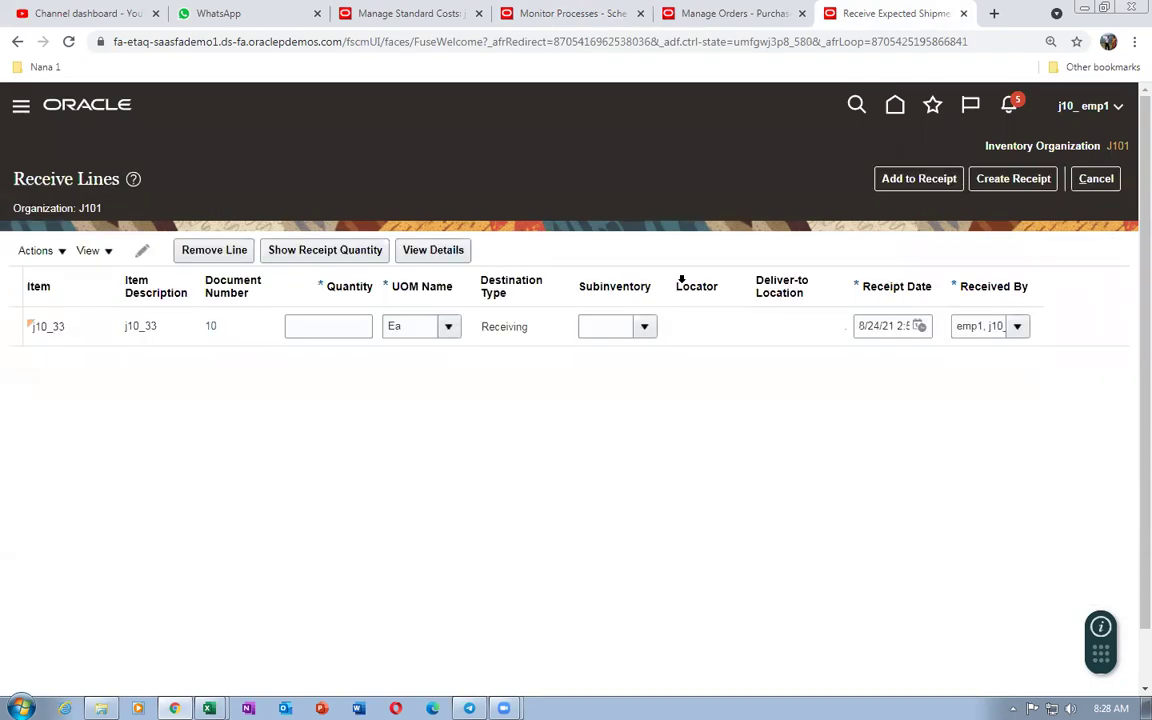
- Try to create the receipt for the j10_33 line without a quantity or subinventory
{"action": "left_click", "coordinate": [646, 327]}
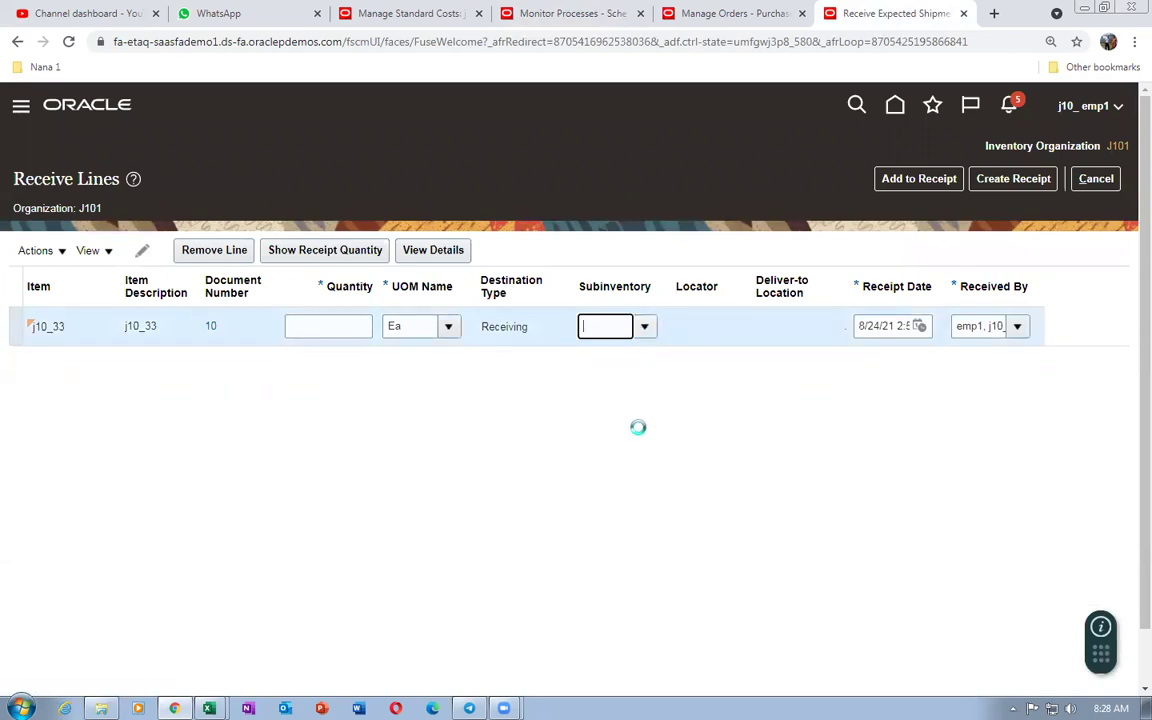
{"action": "left_click", "coordinate": [1030, 180]}
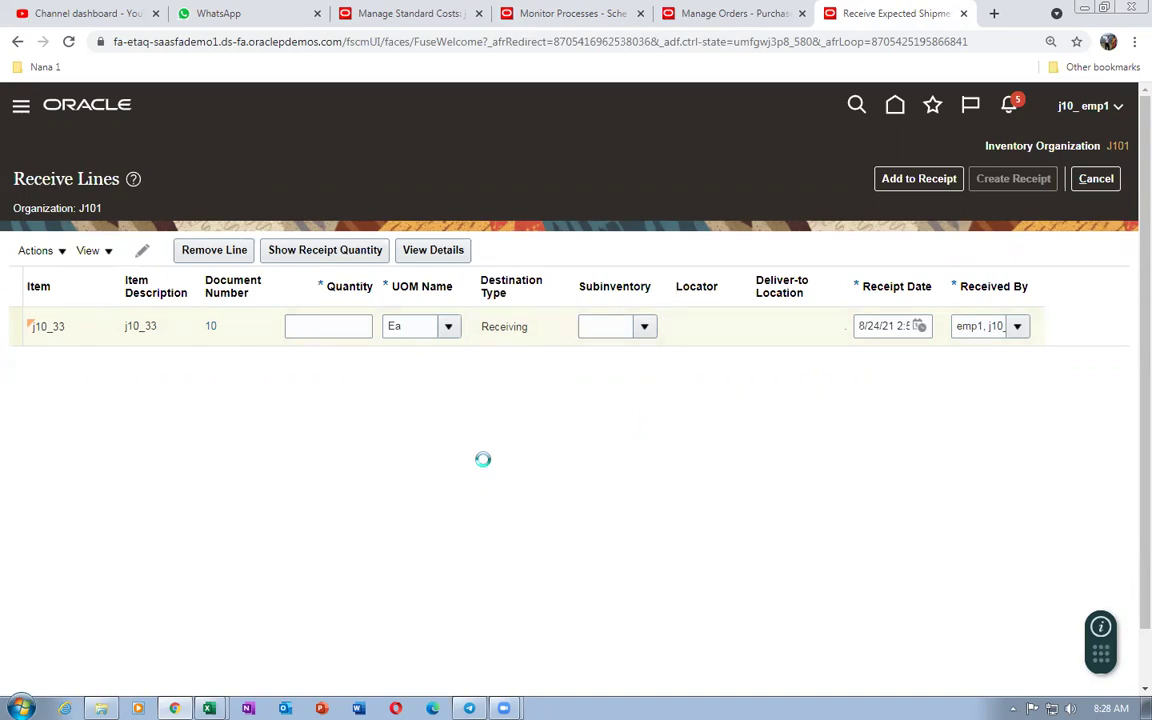
{"action": "left_click", "coordinate": [505, 14]}
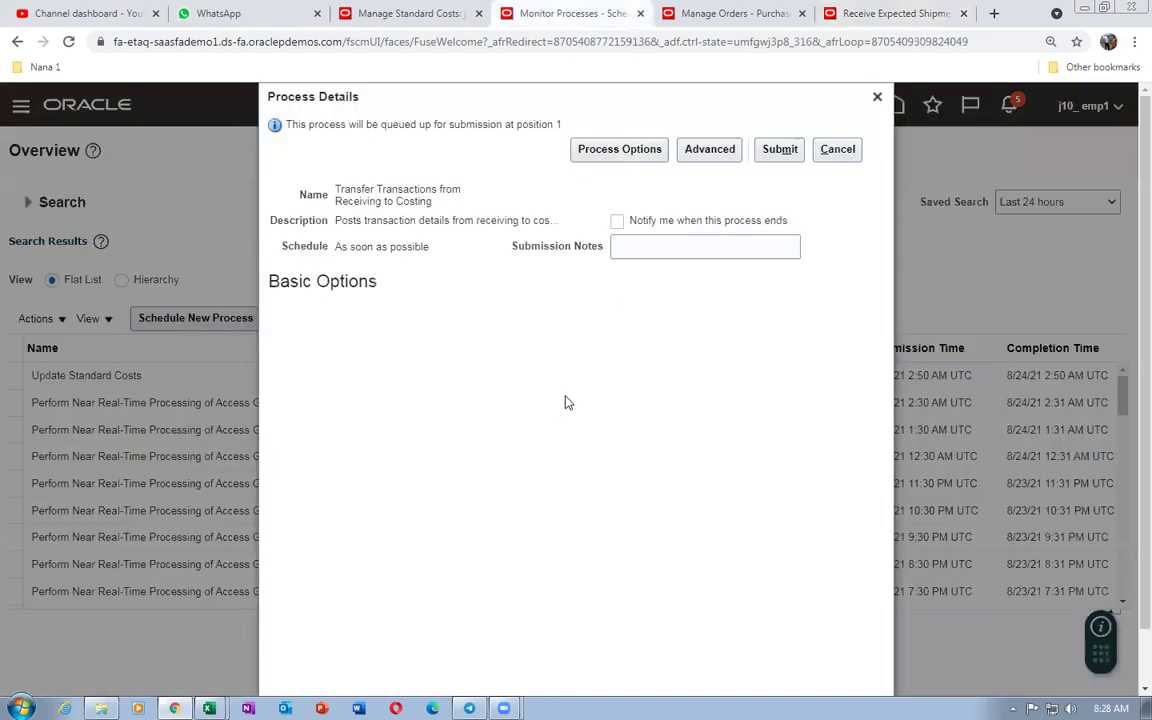
{"action": "left_click", "coordinate": [884, 16]}
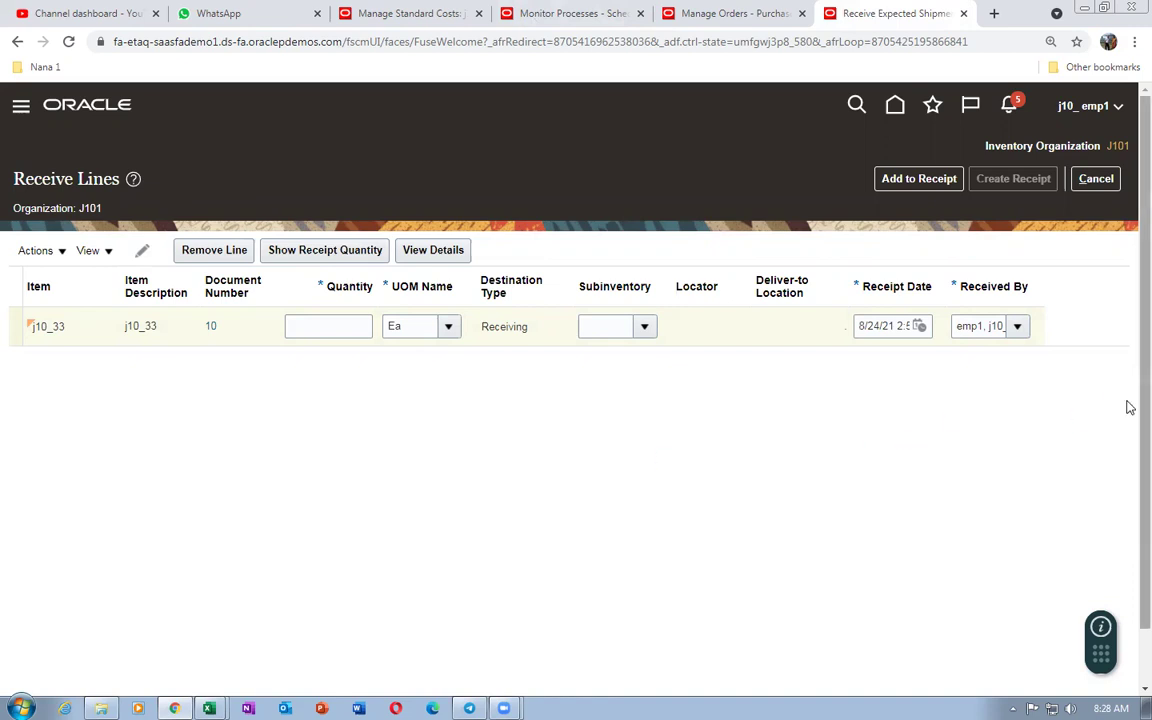
{"action": "scroll", "coordinate": [1126, 460], "scroll_direction": "down", "scroll_amount": 1}
{"action": "scroll", "coordinate": [1130, 467], "scroll_direction": "up", "scroll_amount": 1}
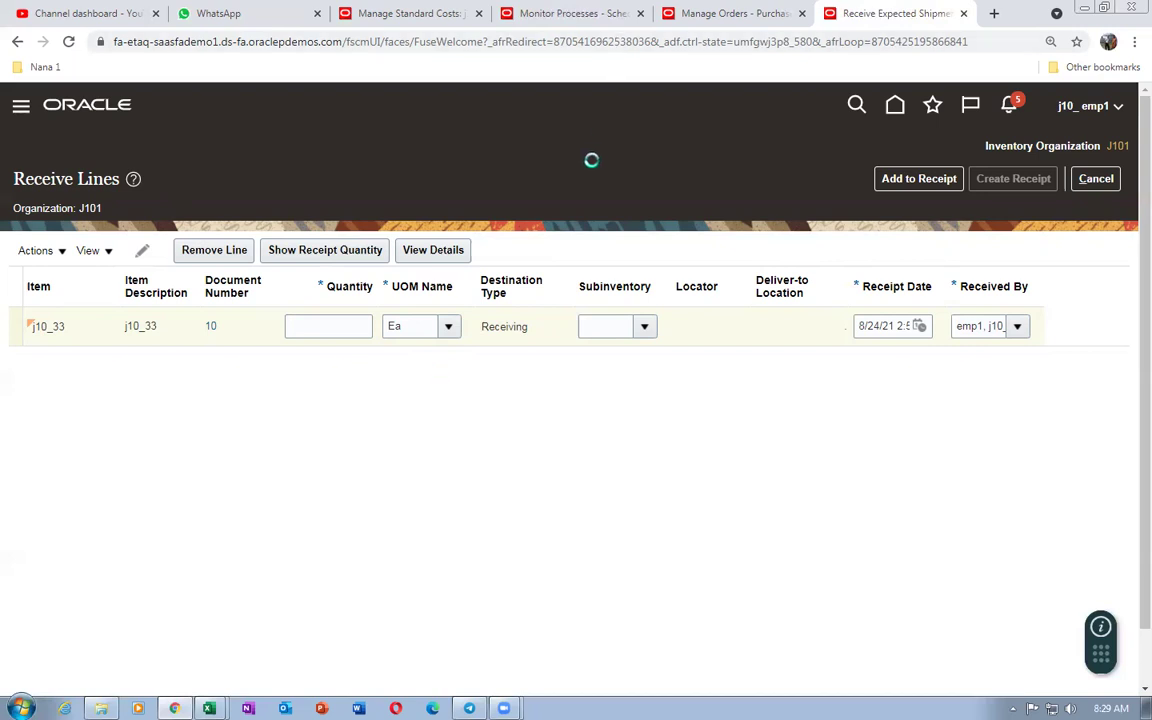
{"action": "left_click", "coordinate": [411, 14]}
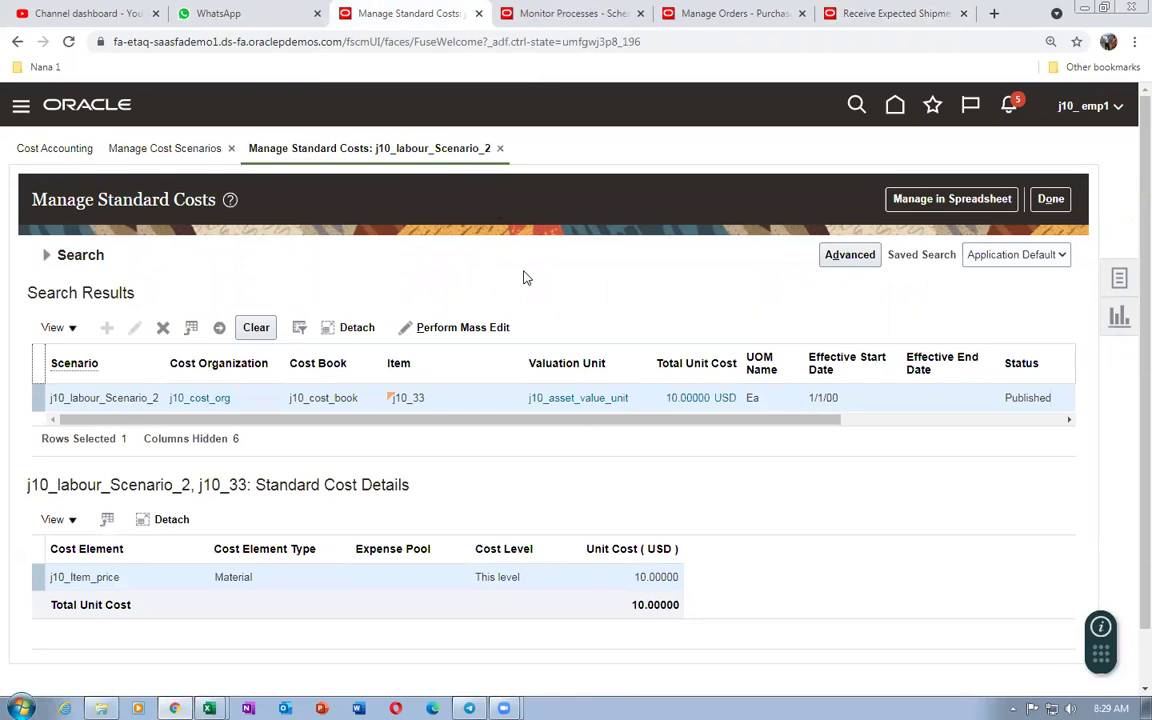
{"action": "left_click", "coordinate": [565, 14]}
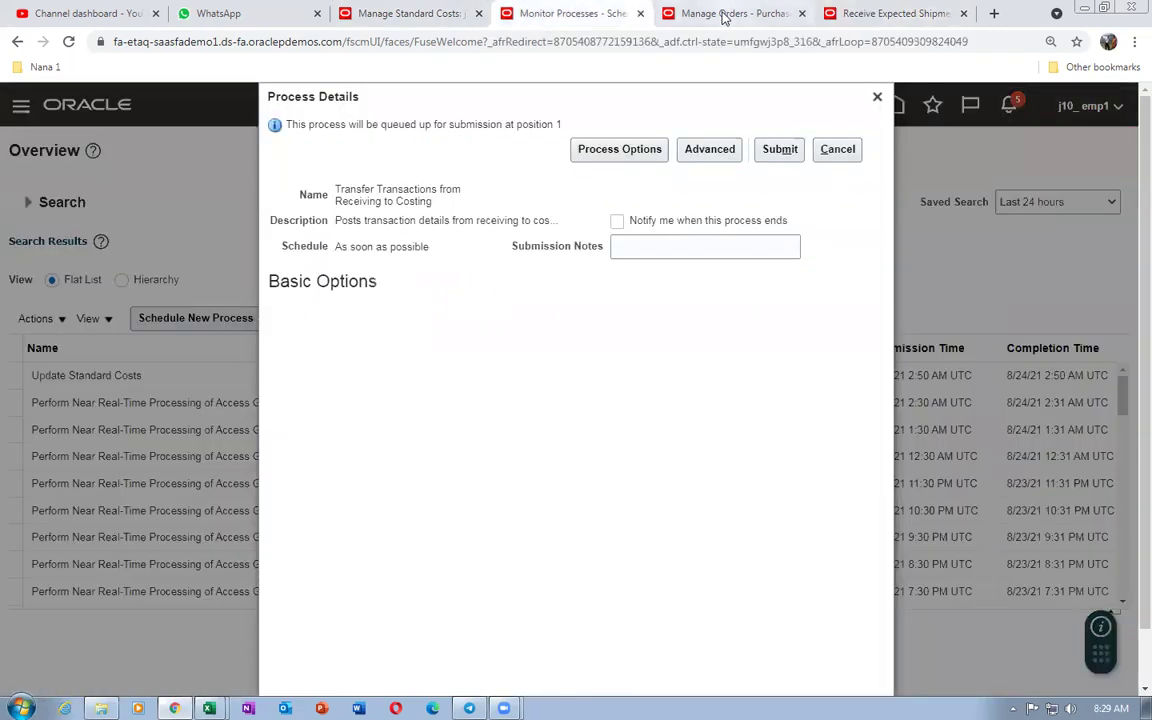
{"action": "left_click", "coordinate": [726, 14]}
- Fill the j10_33 line in Receive Lines with its receipt quantity of 100 and start creating the receipt
{"action": "left_click", "coordinate": [890, 14]}
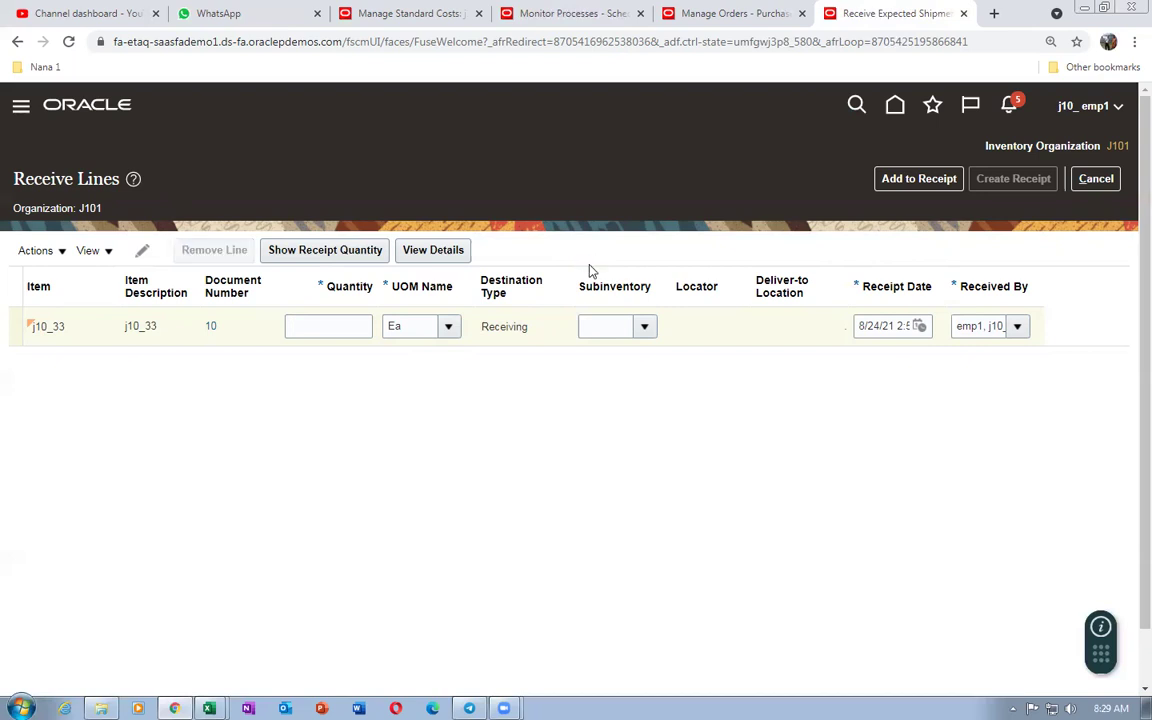
{"action": "left_click", "coordinate": [308, 256]}
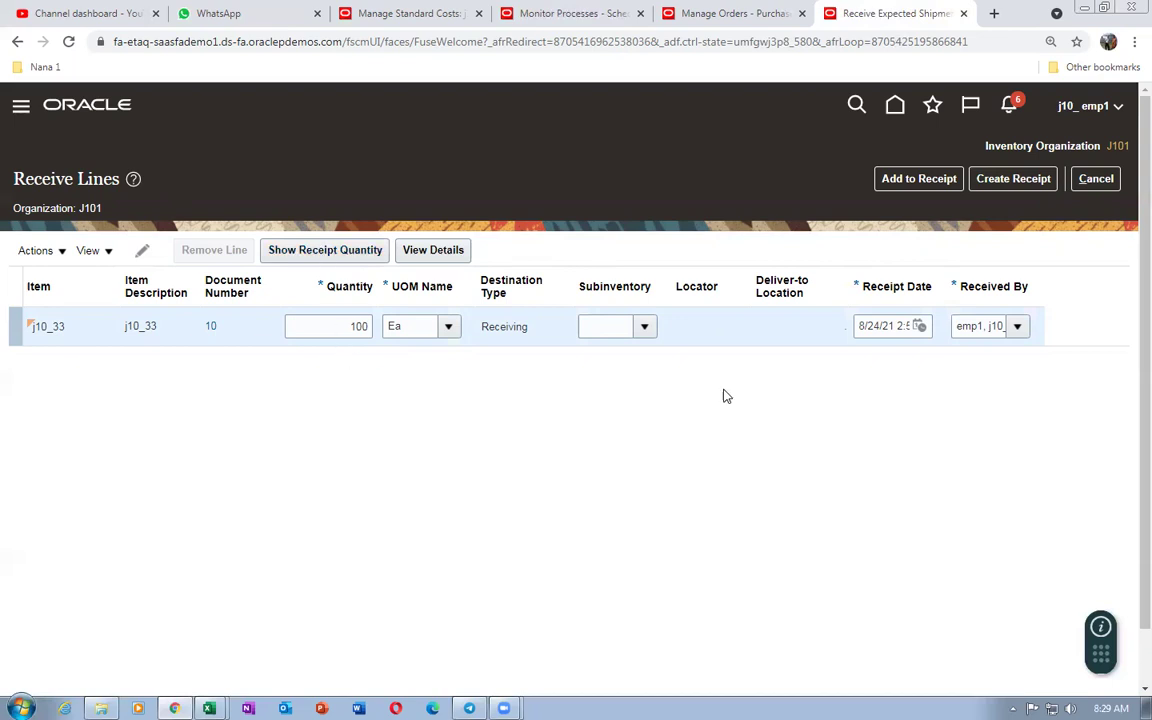
{"action": "left_click", "coordinate": [1038, 180]}
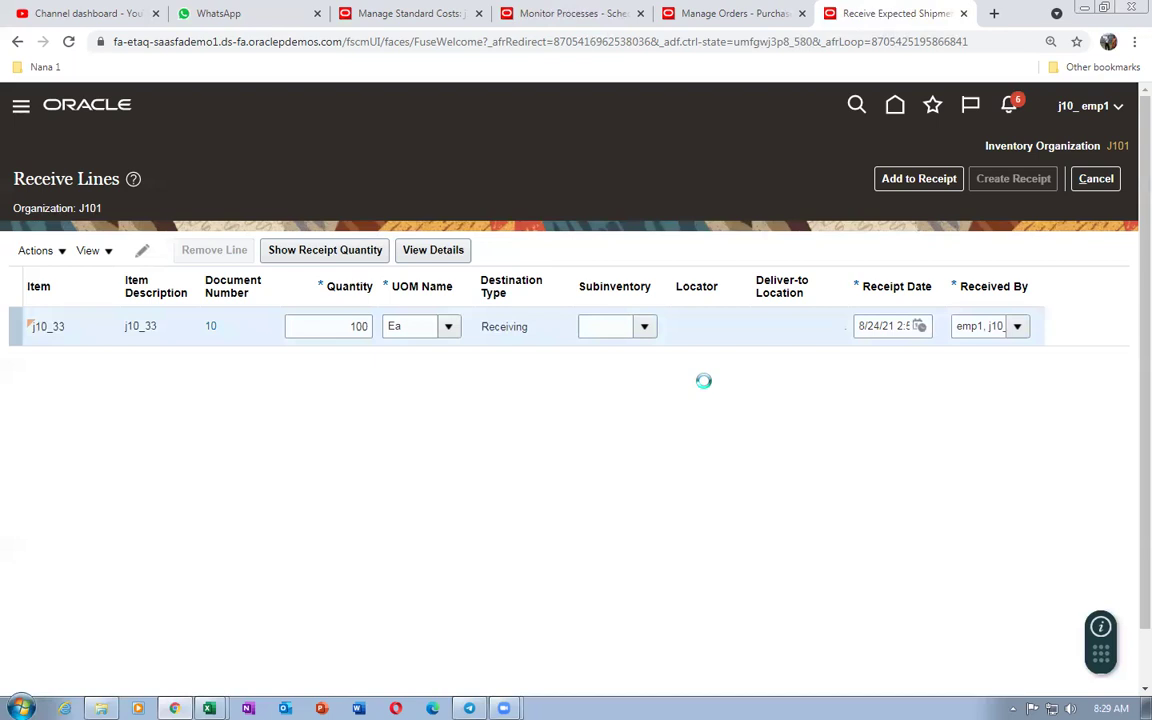
- Set the receipt's shipment to 123, packing slip to 456 and number of supplier packing units to 3
{"action": "left_click", "coordinate": [343, 371]}
{"action": "type", "text": "123"}
{"action": "left_click", "coordinate": [353, 403]}
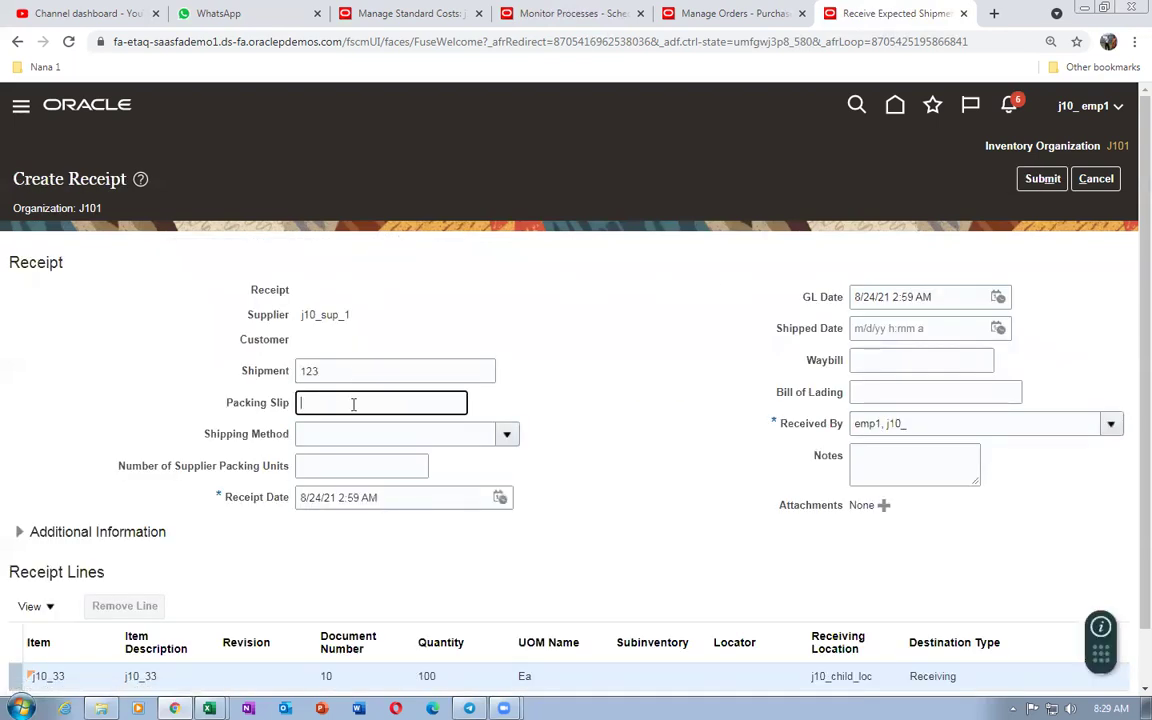
{"action": "type", "text": "456"}
{"action": "left_click", "coordinate": [329, 465]}
{"action": "type", "text": "3"}
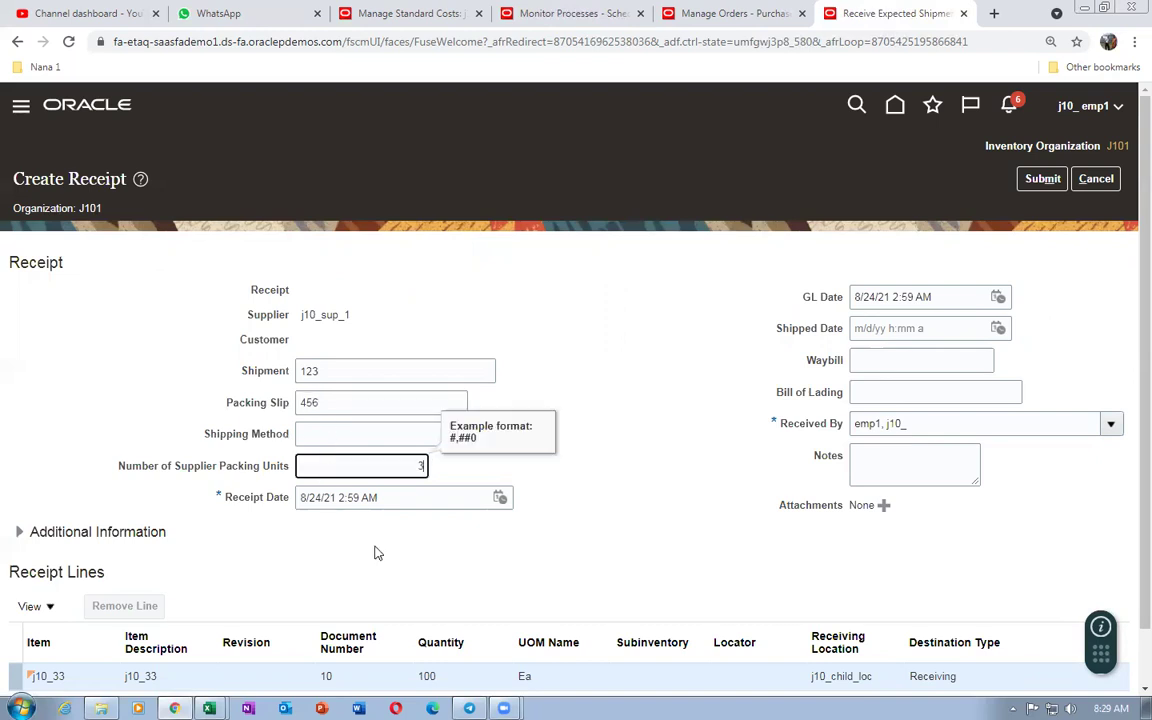
- Enter waybill 57567, bill of lading 7897898 and the note cdgfhgf on the receipt
{"action": "left_click", "coordinate": [880, 361]}
{"action": "type", "text": "57567"}
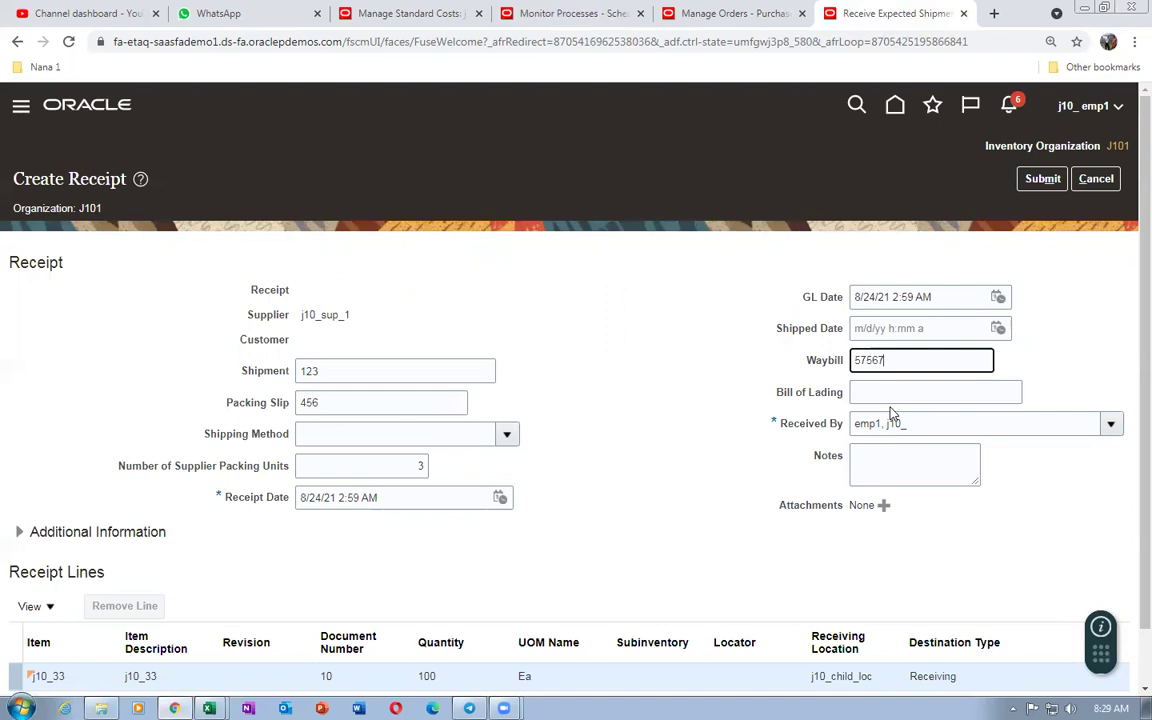
{"action": "left_click", "coordinate": [885, 395]}
{"action": "type", "text": "7897898"}
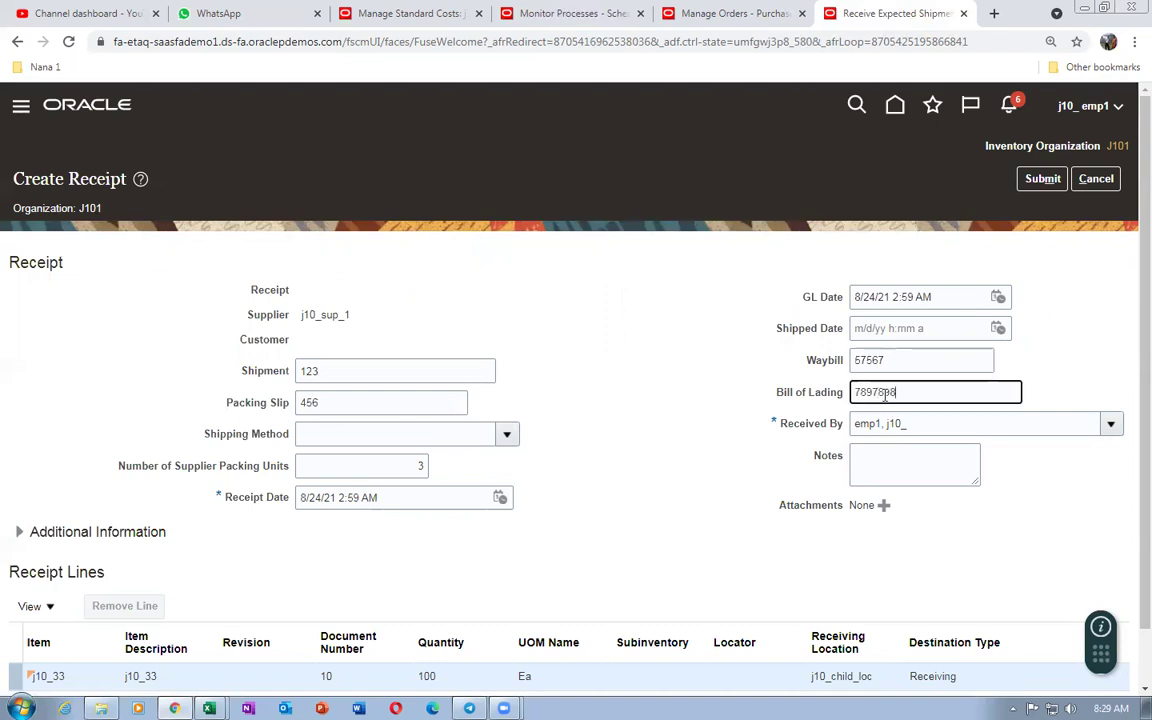
{"action": "left_click", "coordinate": [875, 458]}
{"action": "type", "text": "cdgfrgf"}
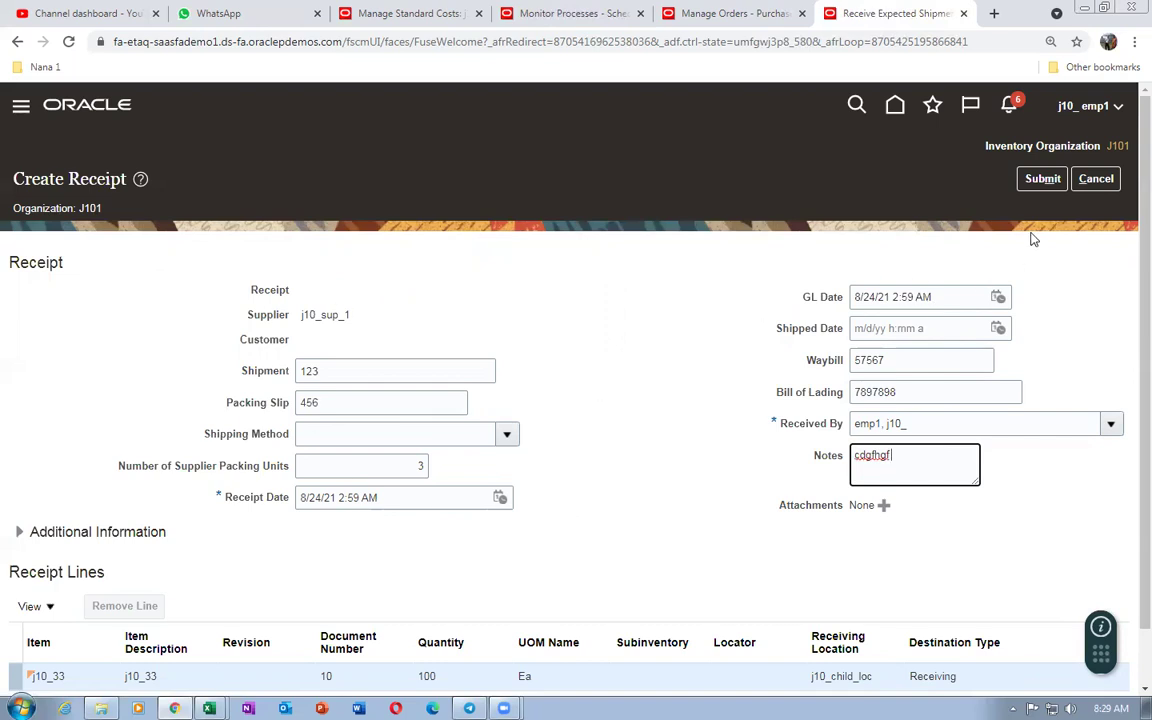
- Submit the receipt and dismiss its confirmation
{"action": "left_click", "coordinate": [1042, 178]}
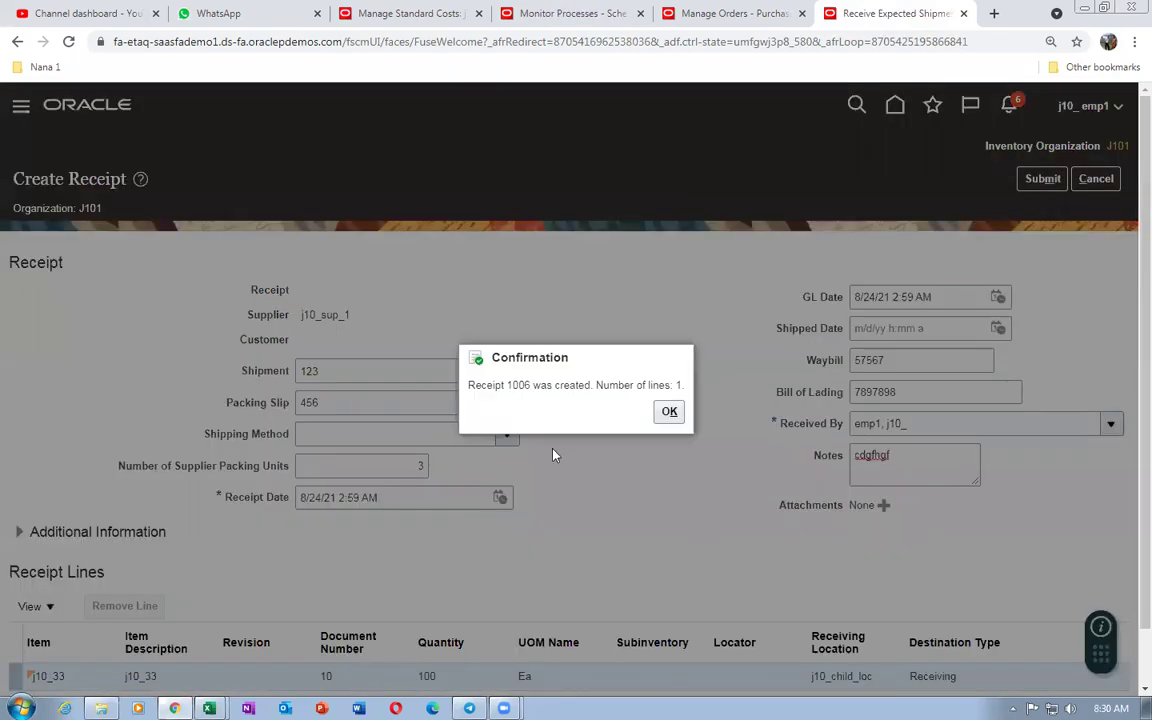
{"action": "double_click", "coordinate": [518, 385]}
{"action": "left_click", "coordinate": [668, 413]}
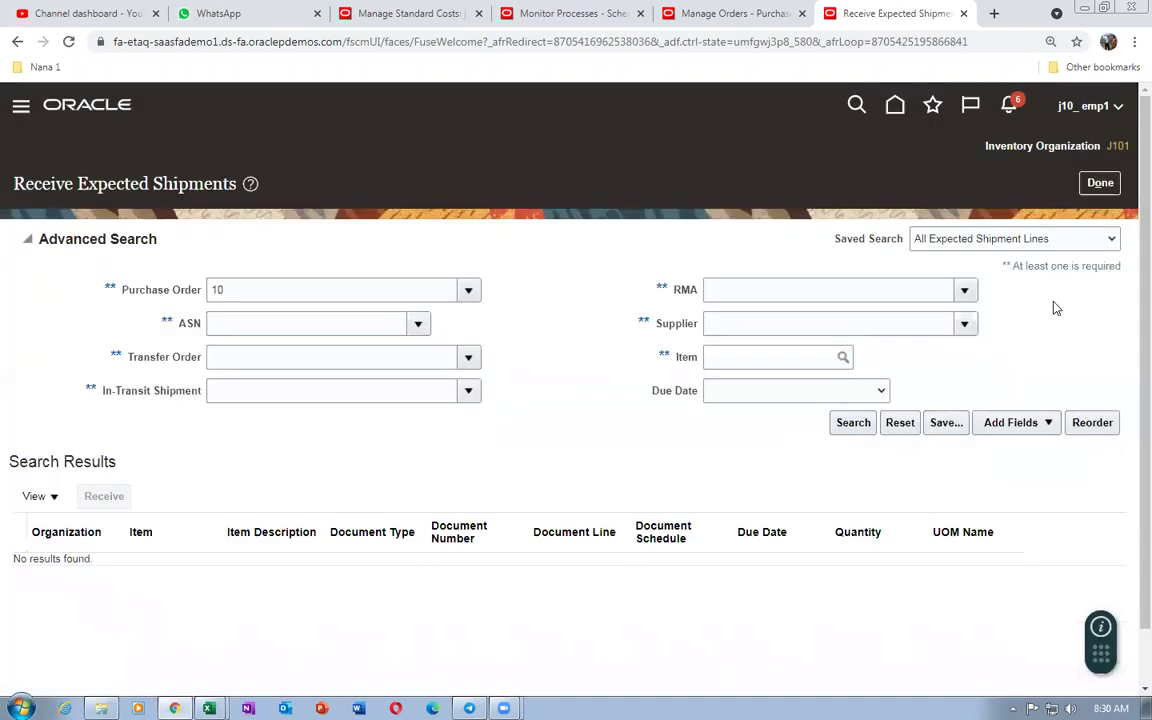
- Leave Receive Expected Shipments and open the Put Away Receipts task for inventory organization J101
{"action": "left_click", "coordinate": [1100, 183]}
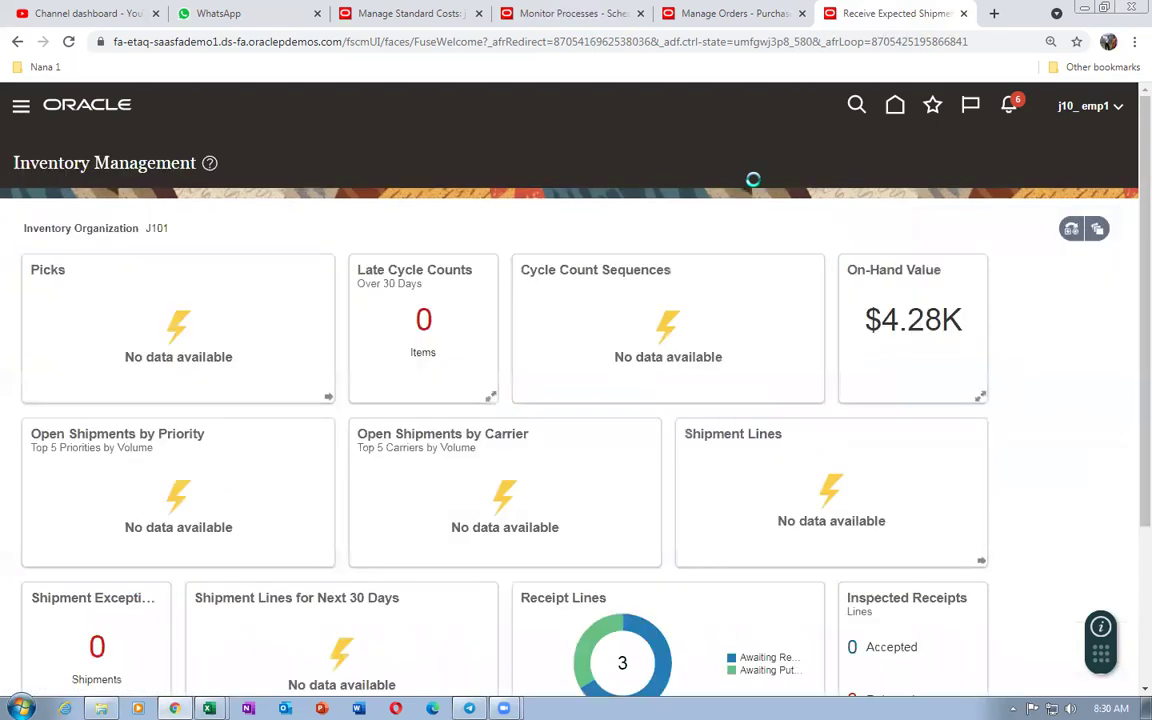
{"action": "left_click", "coordinate": [1119, 280]}
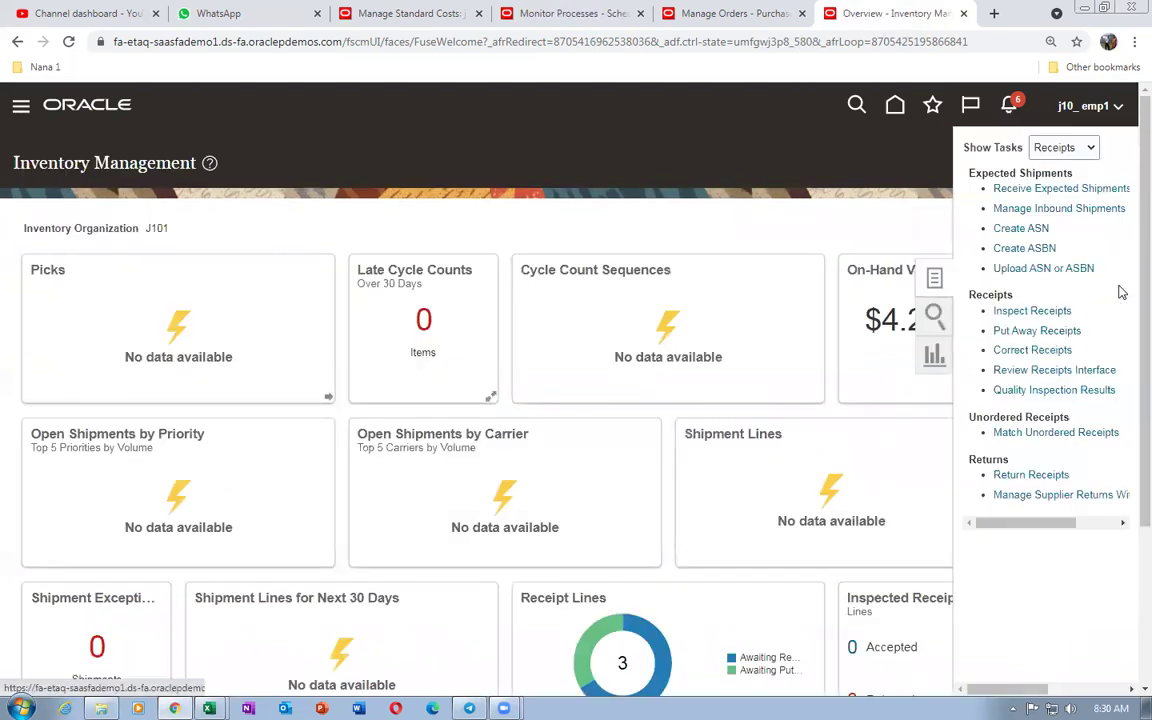
{"action": "left_click", "coordinate": [1016, 331]}
- Search the lines to put away for receipt 1006
{"action": "left_click", "coordinate": [244, 290]}
{"action": "type", "text": "1006"}
{"action": "key", "text": "Tab"}
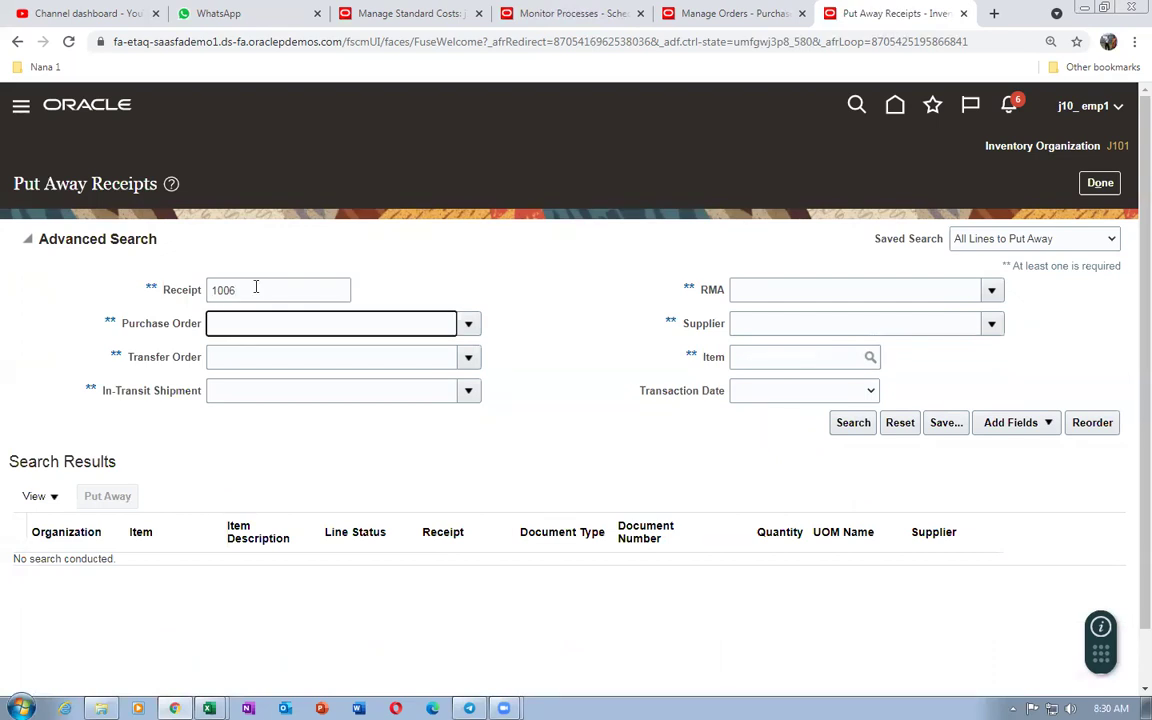
{"action": "key", "text": "shift+Tab"}
{"action": "left_click", "coordinate": [445, 298]}
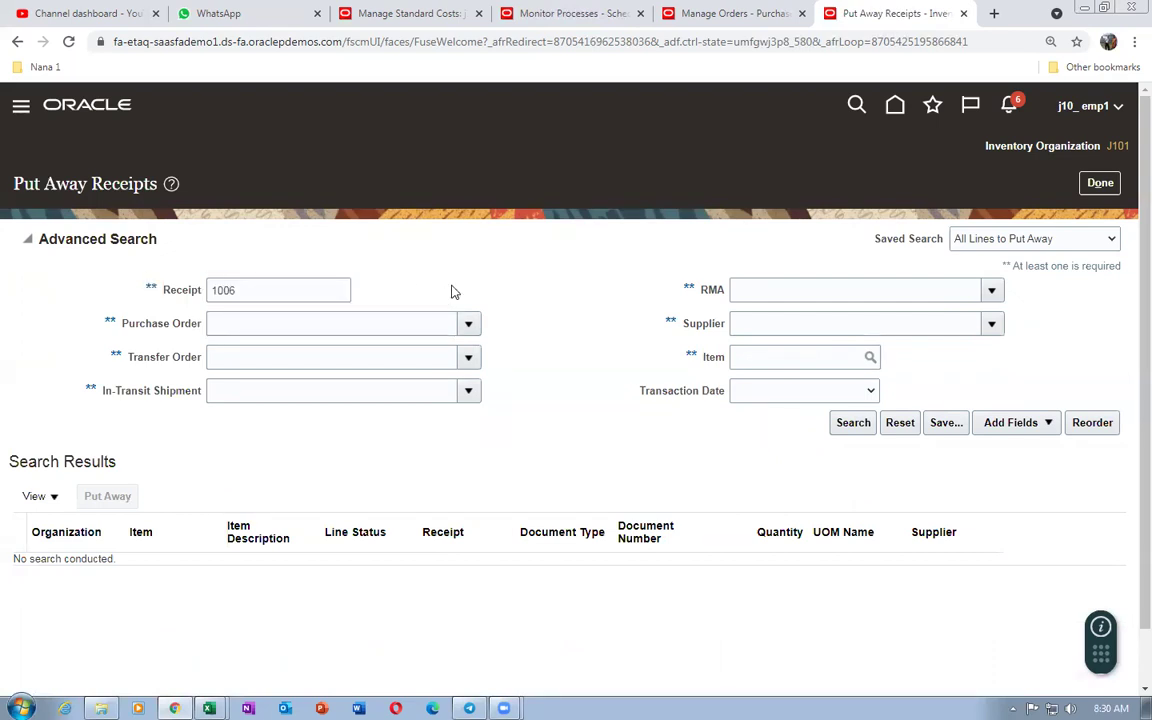
{"action": "double_click", "coordinate": [250, 290]}
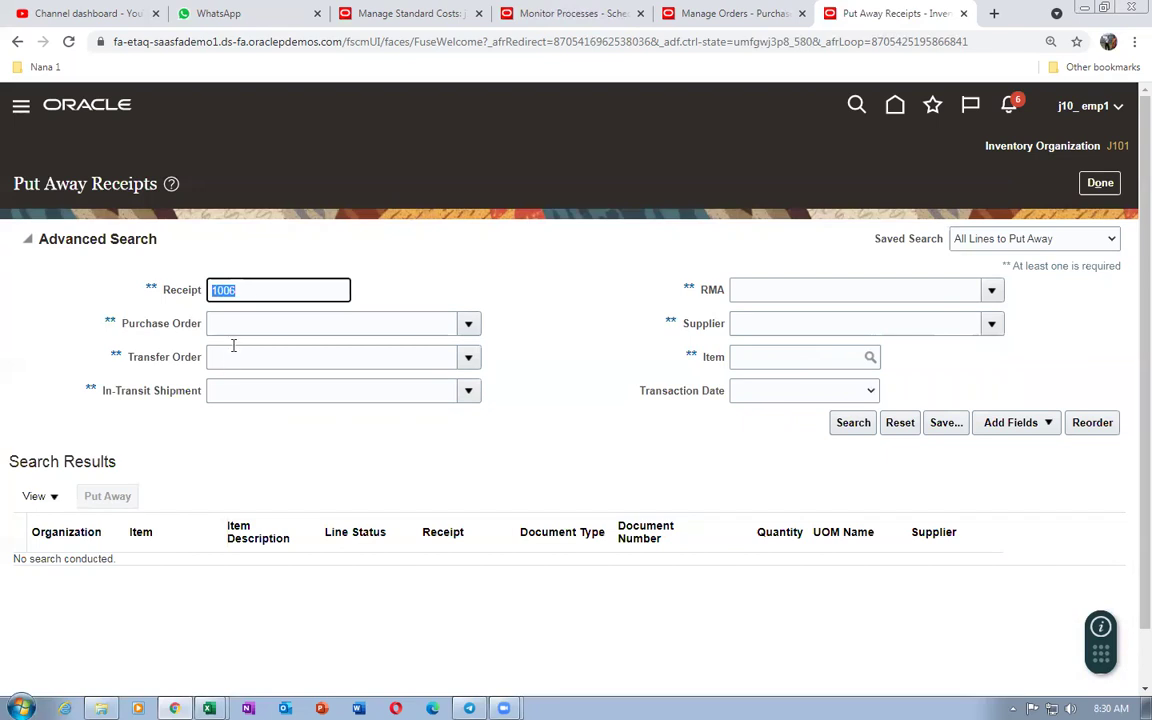
{"action": "left_click", "coordinate": [849, 426]}
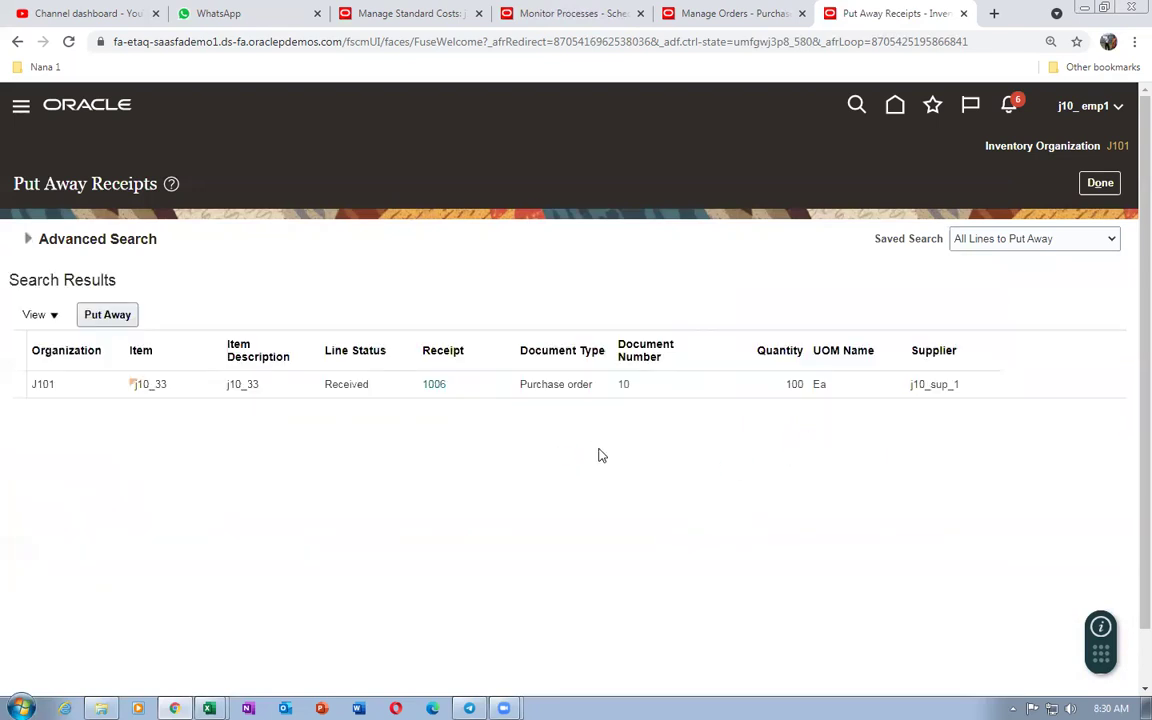
- Put away the received j10_33 line into subinventory sub1 and submit the put away transaction
{"action": "left_click", "coordinate": [42, 385]}
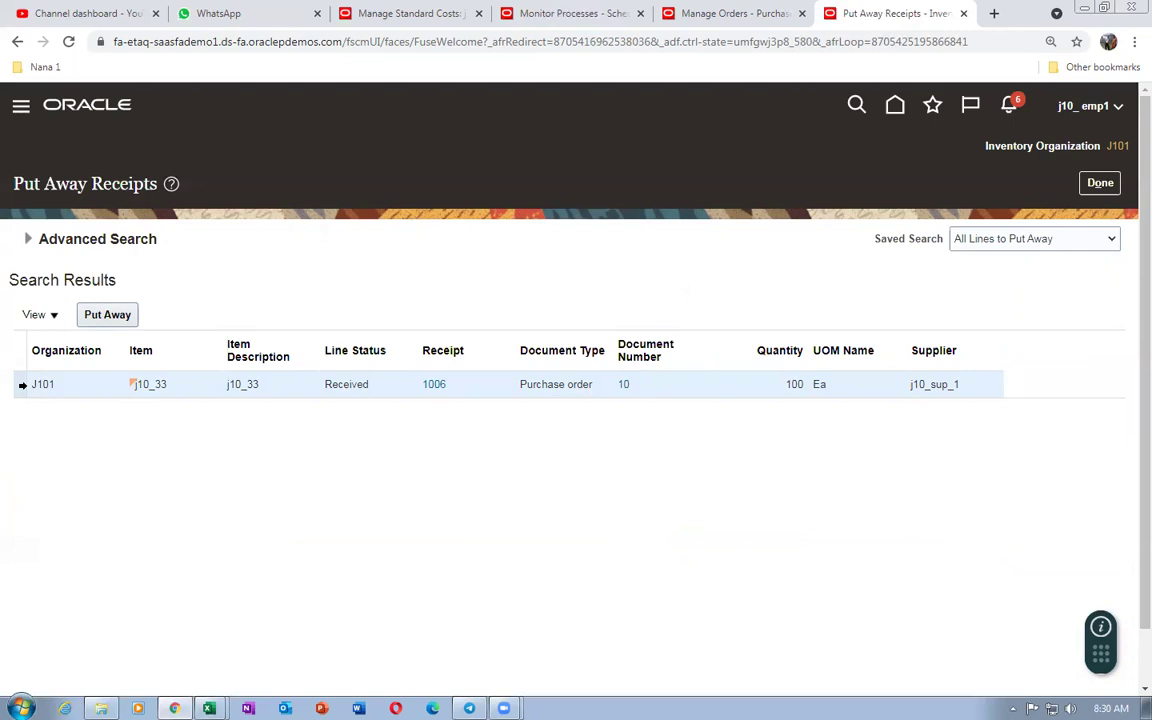
{"action": "left_click", "coordinate": [116, 317]}
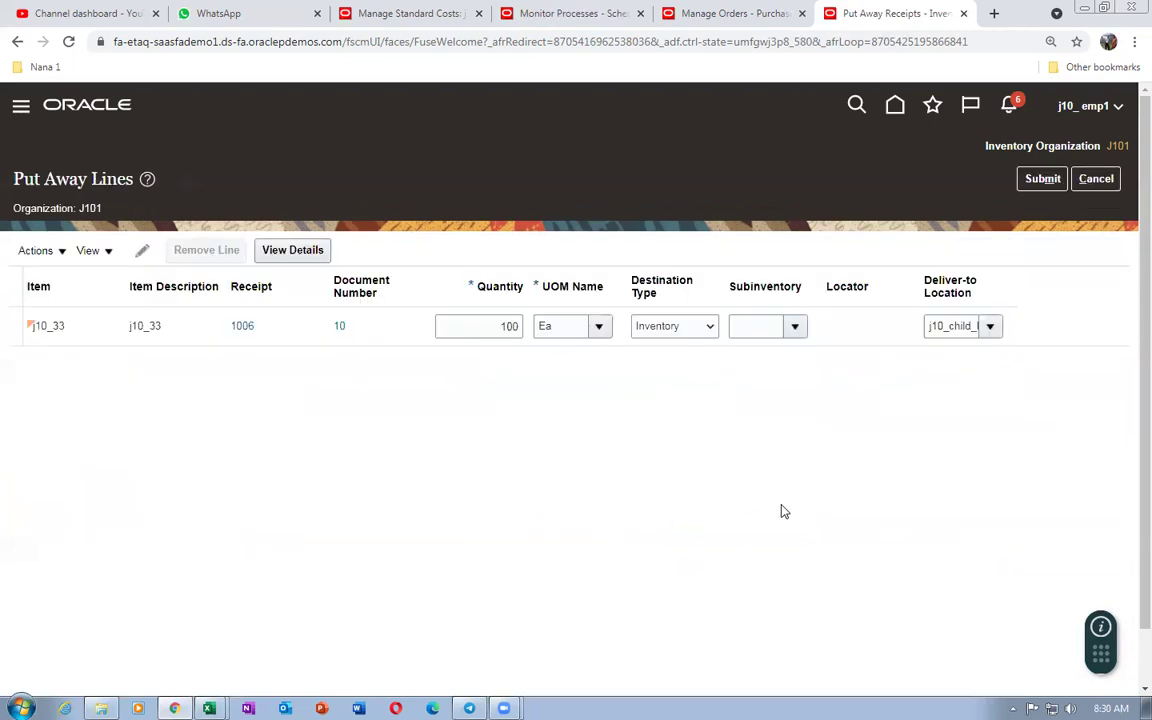
{"action": "left_click", "coordinate": [796, 328]}
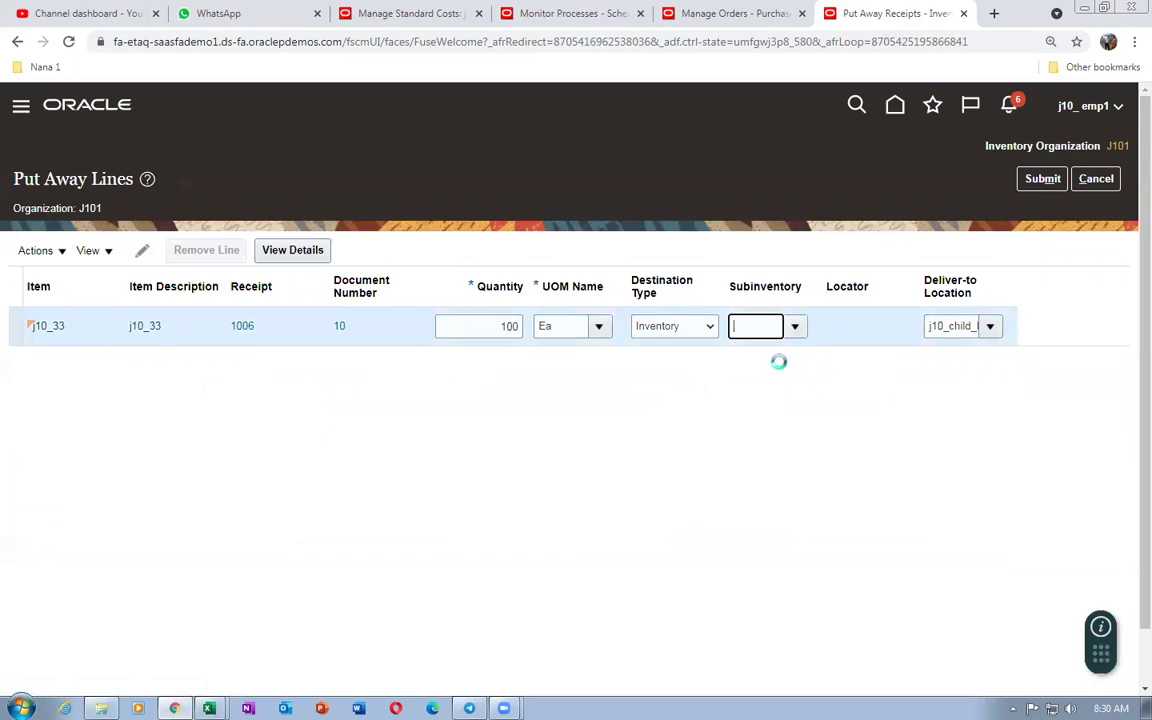
{"action": "left_click", "coordinate": [782, 362]}
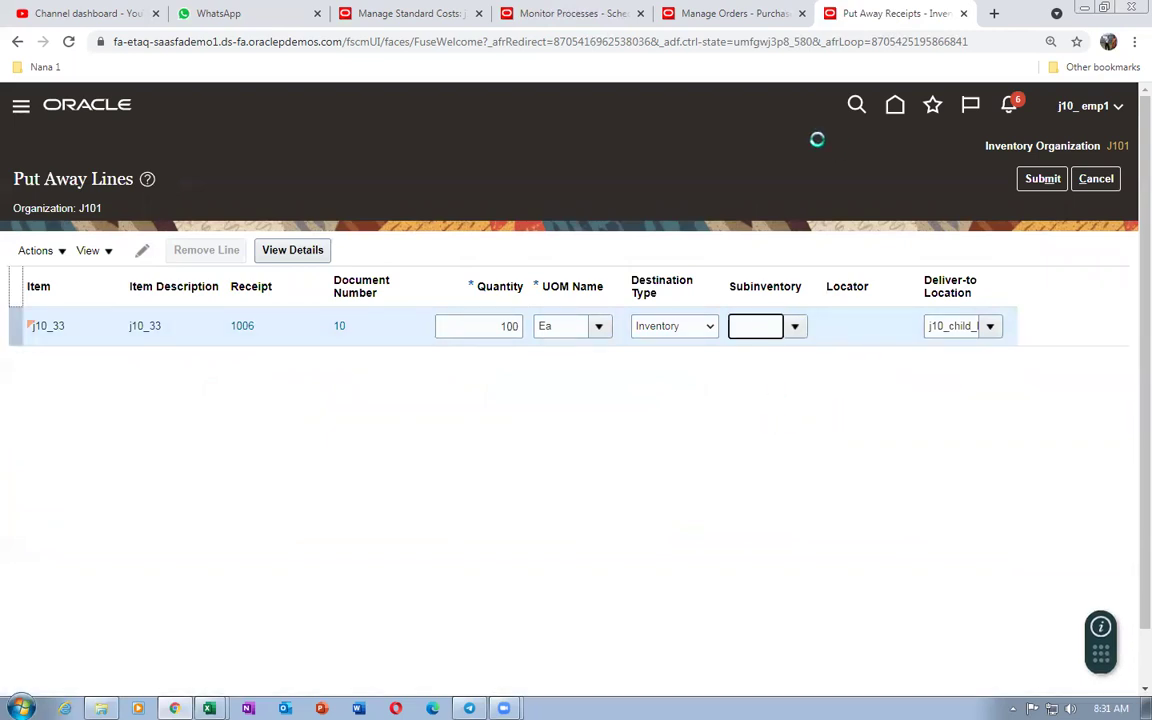
{"action": "left_click", "coordinate": [1042, 178]}
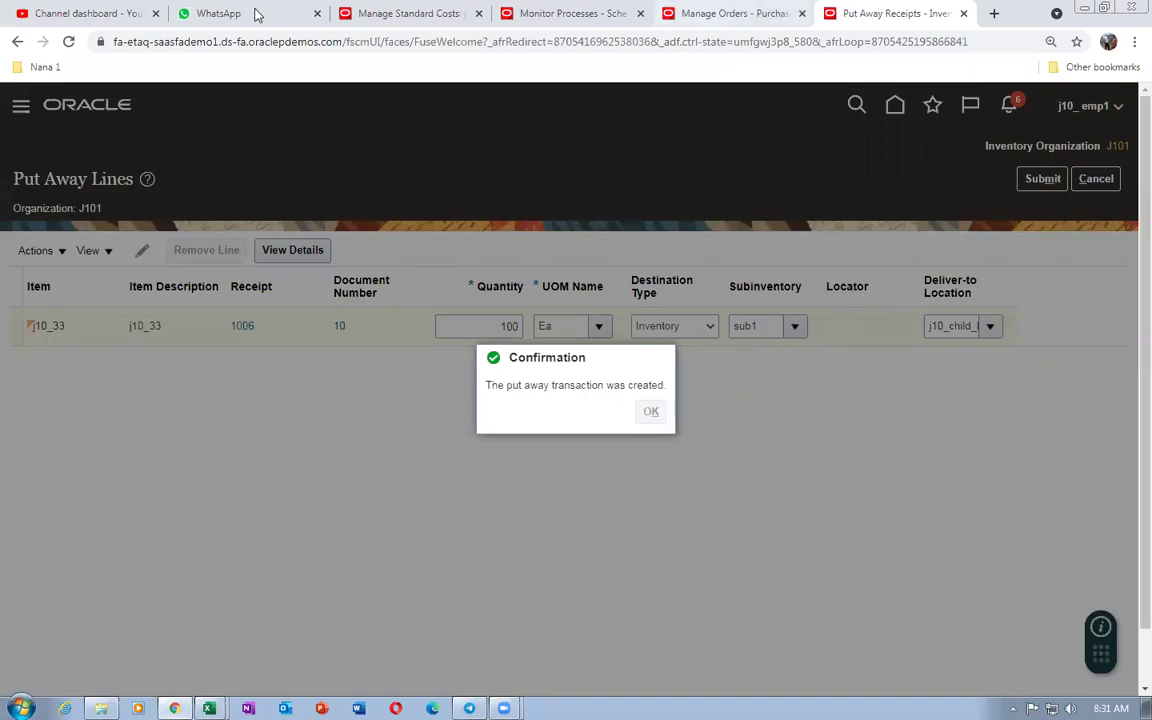
- Submit the prepared Transfer Transactions from Receiving to Costing process and dismiss its confirmation
{"action": "left_click", "coordinate": [560, 14]}
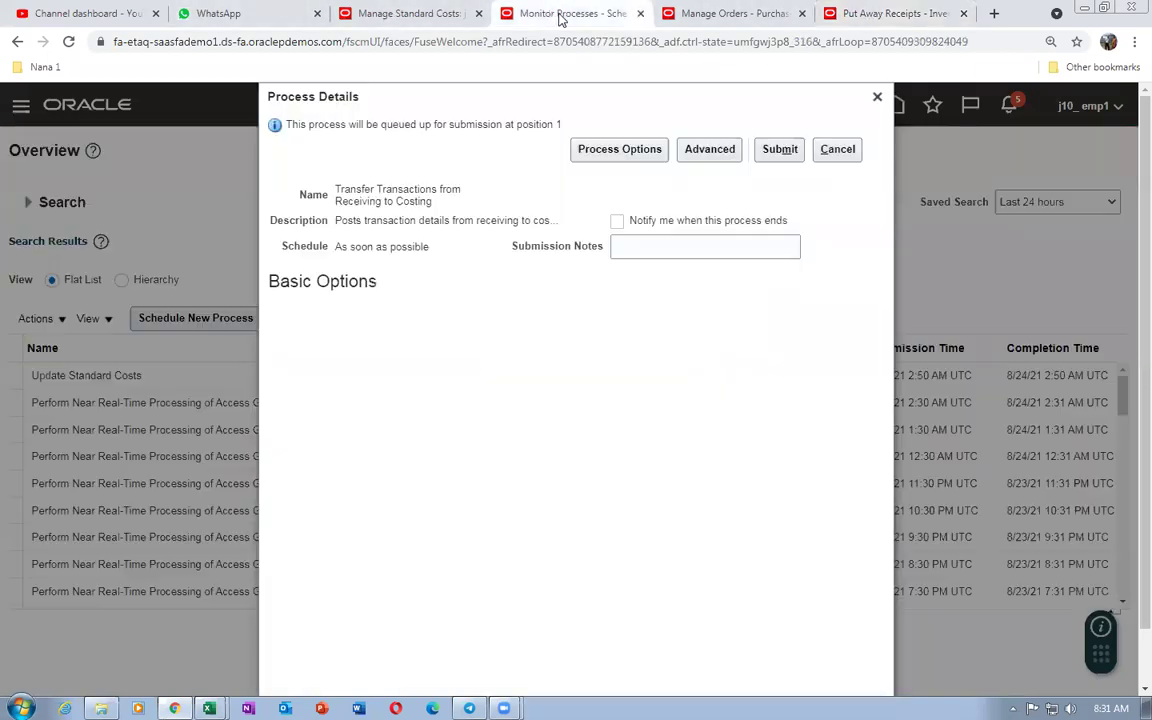
{"action": "left_click", "coordinate": [785, 155]}
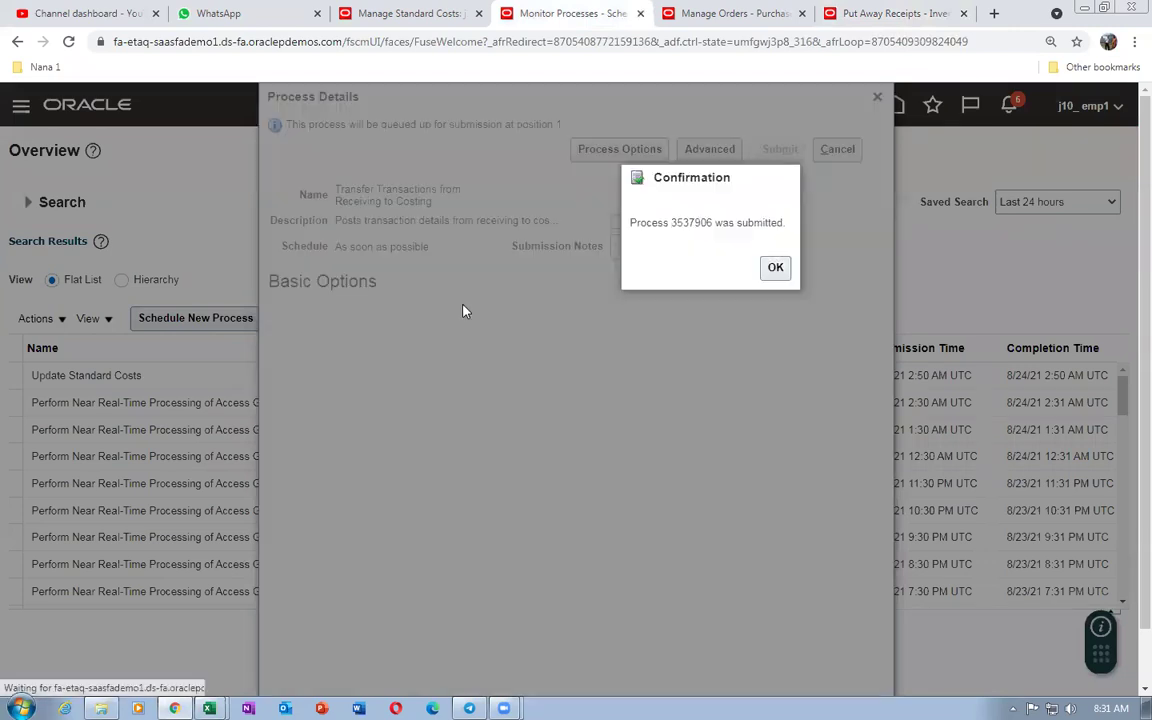
{"action": "left_click", "coordinate": [780, 271]}
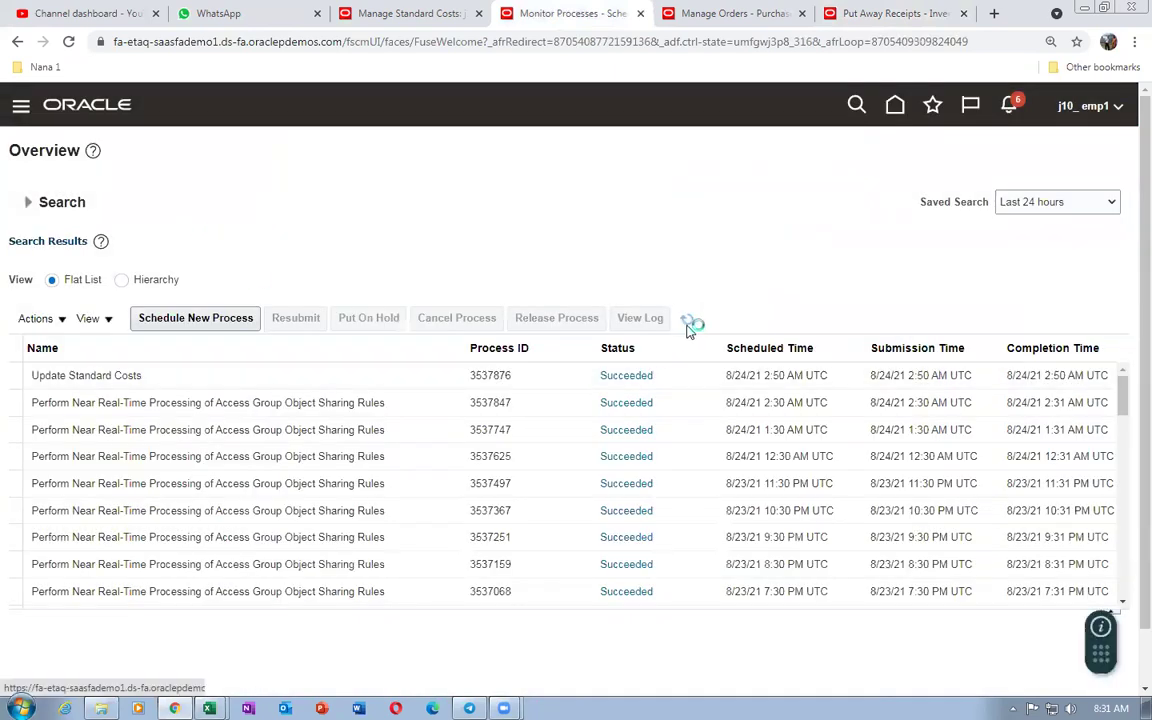
- Switch to the P_to_P_Process workbook in Excel and select rows 10 to 11, the gate receipt accounting entries
{"action": "key", "text": "alt+Tab"}
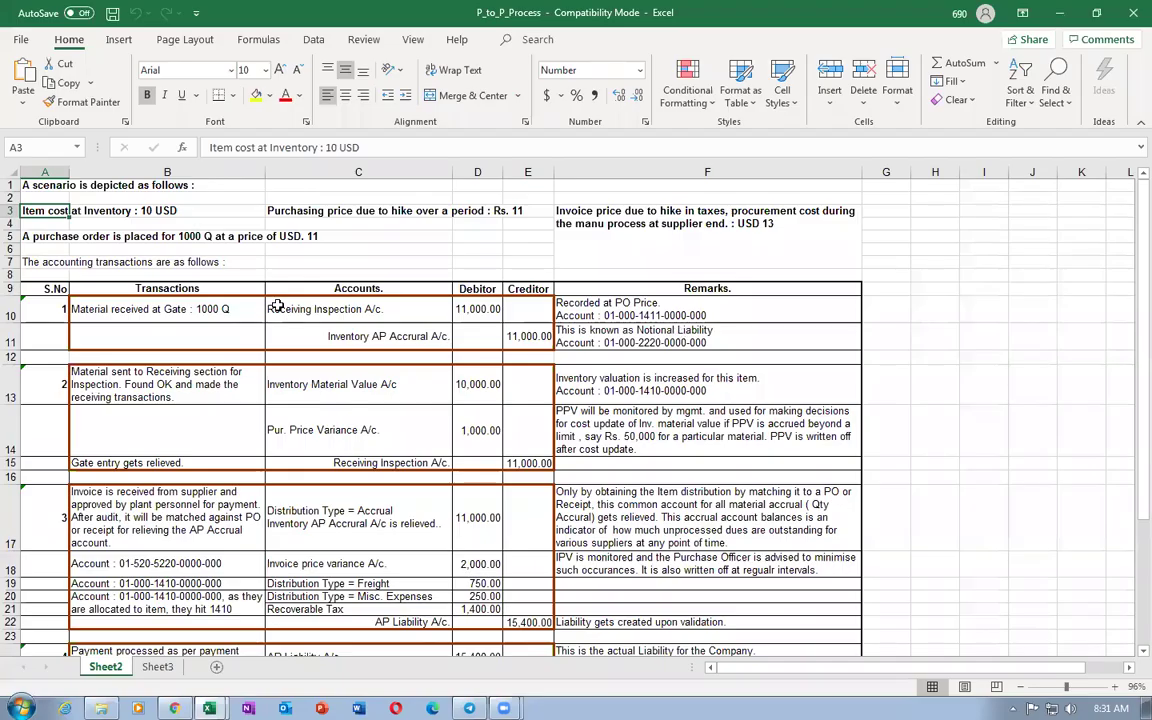
{"action": "left_click_drag", "start_coordinate": [5, 303], "coordinate": [5, 329]}
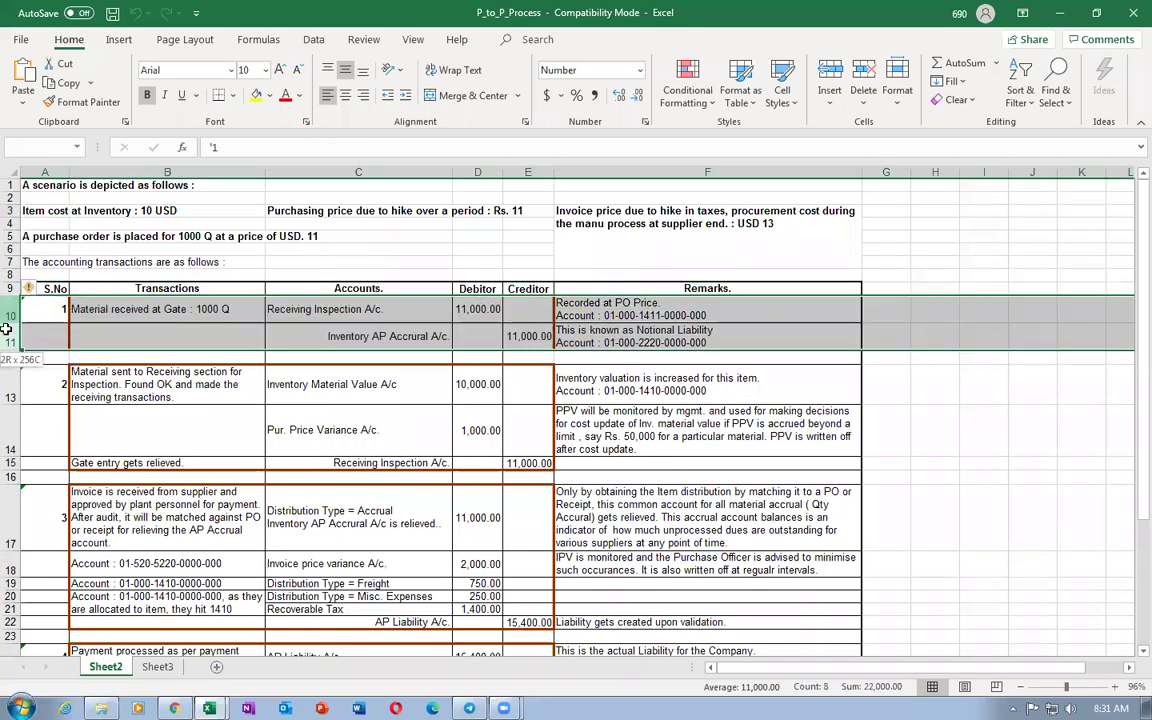
- Examine the inspection entries in rows 13 to 15 and the gate receipt entries in rows 10 and 11
{"action": "left_click_drag", "start_coordinate": [10, 385], "coordinate": [12, 463]}
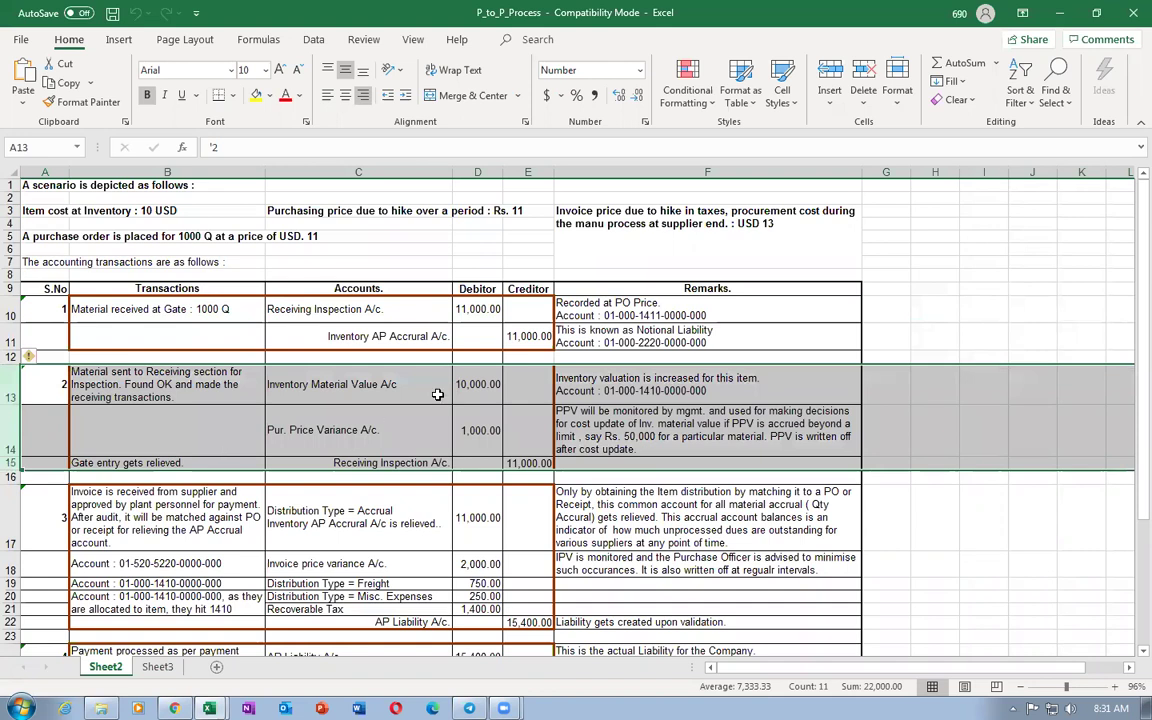
{"action": "left_click", "coordinate": [378, 336]}
{"action": "left_click", "coordinate": [373, 309]}
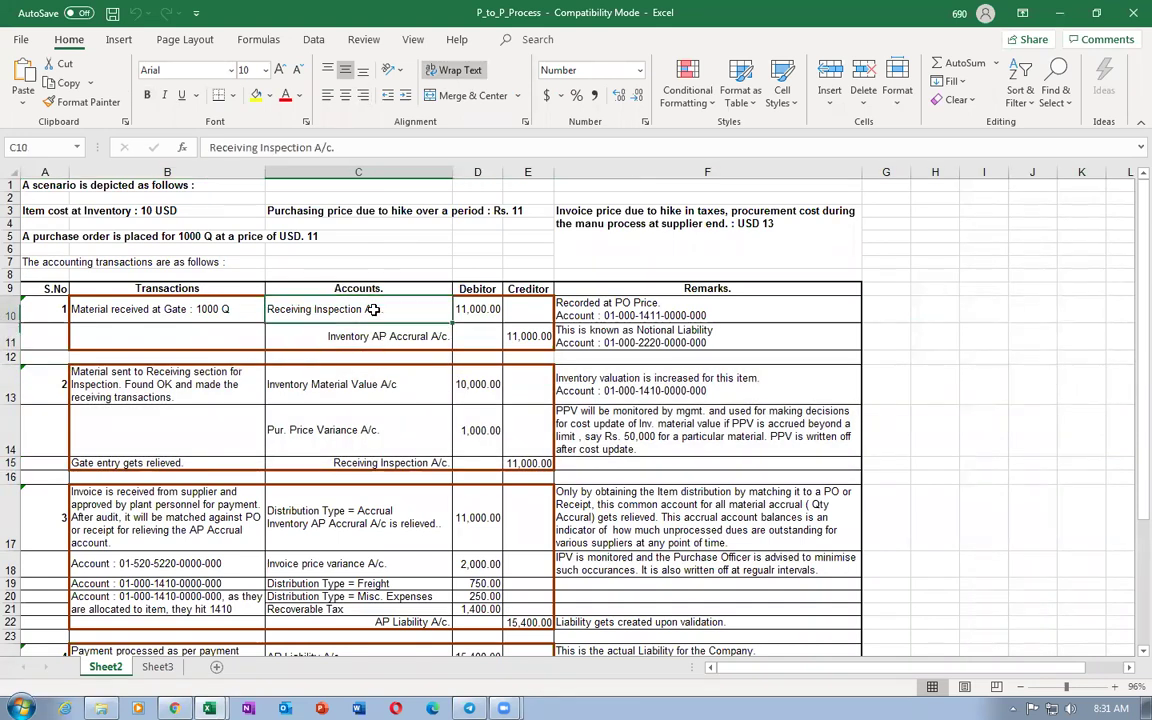
{"action": "left_click_drag", "start_coordinate": [12, 311], "coordinate": [12, 338]}
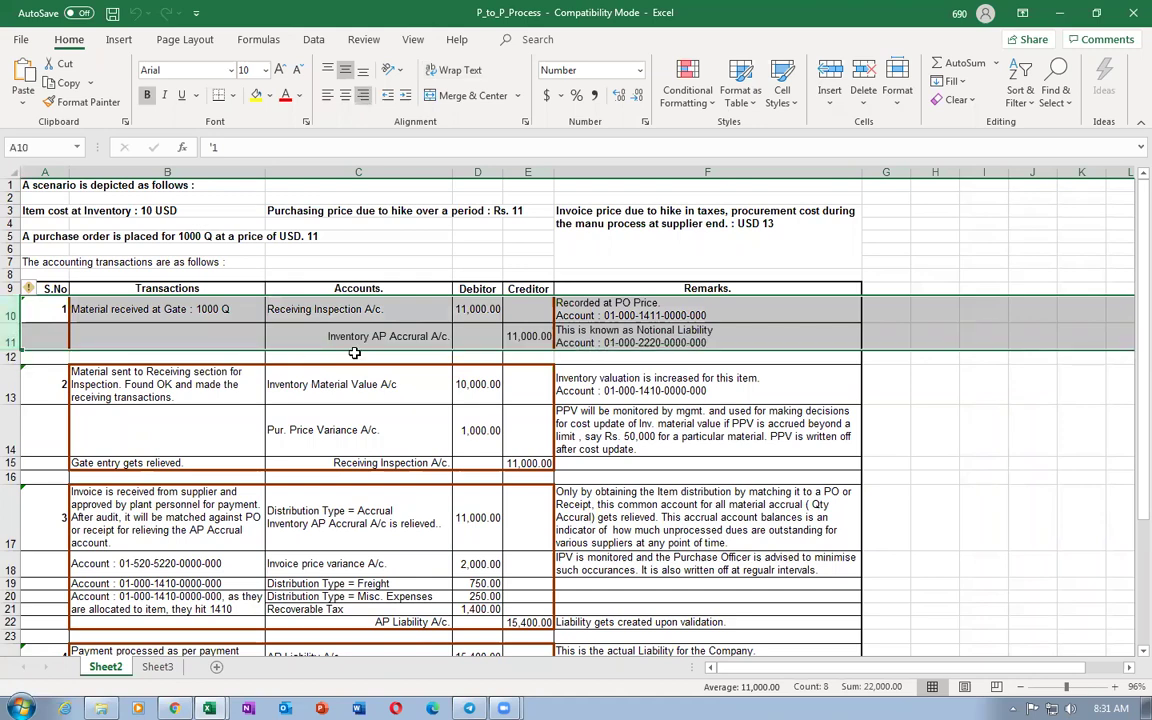
- Switch to Oracle's scheduled processes page and refresh the list to check the Receiving to Costing transfer
{"action": "key", "text": "alt+Tab"}
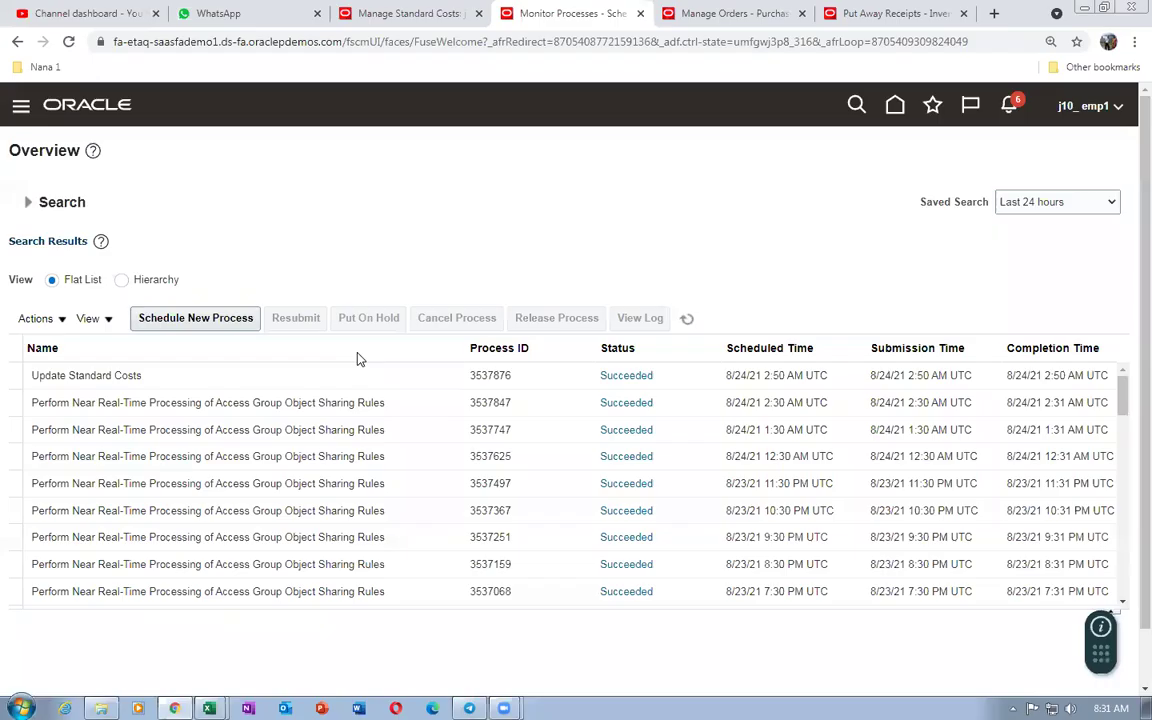
{"action": "left_click", "coordinate": [690, 320]}
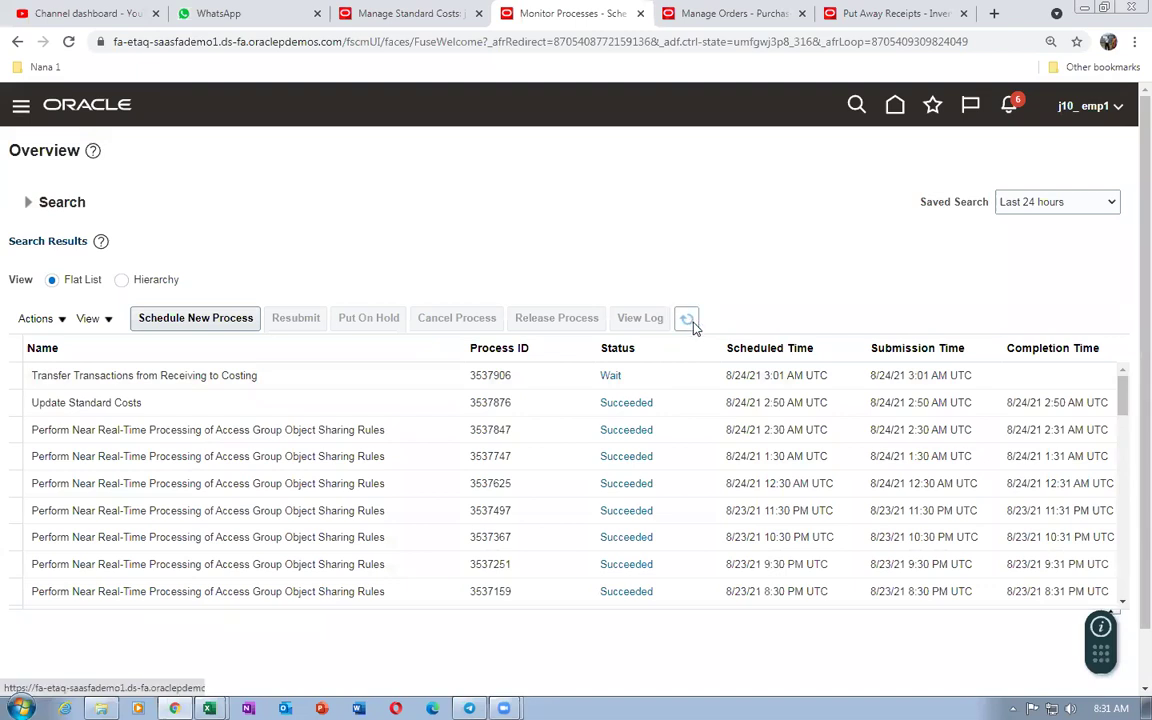
{"action": "left_click", "coordinate": [689, 320]}
- Start scheduling a new job named Transfer Transactions from Inventory to Costing
{"action": "left_click", "coordinate": [183, 322]}
{"action": "left_click", "coordinate": [571, 353]}
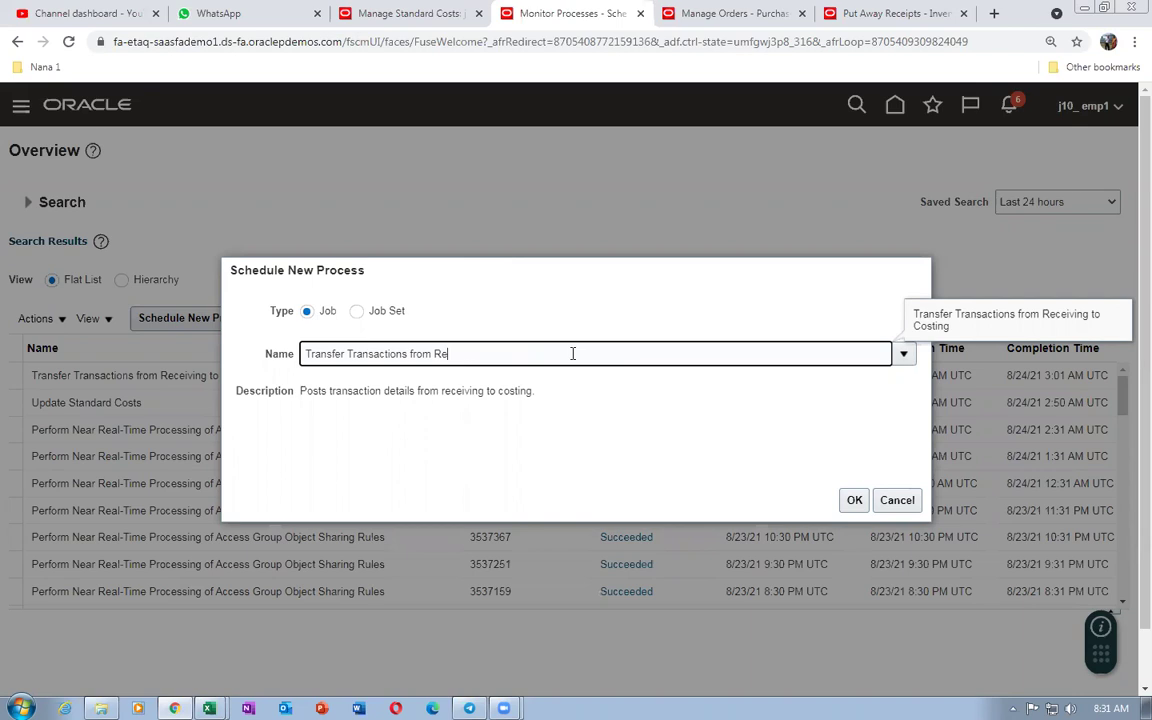
{"action": "key", "text": "Tab"}
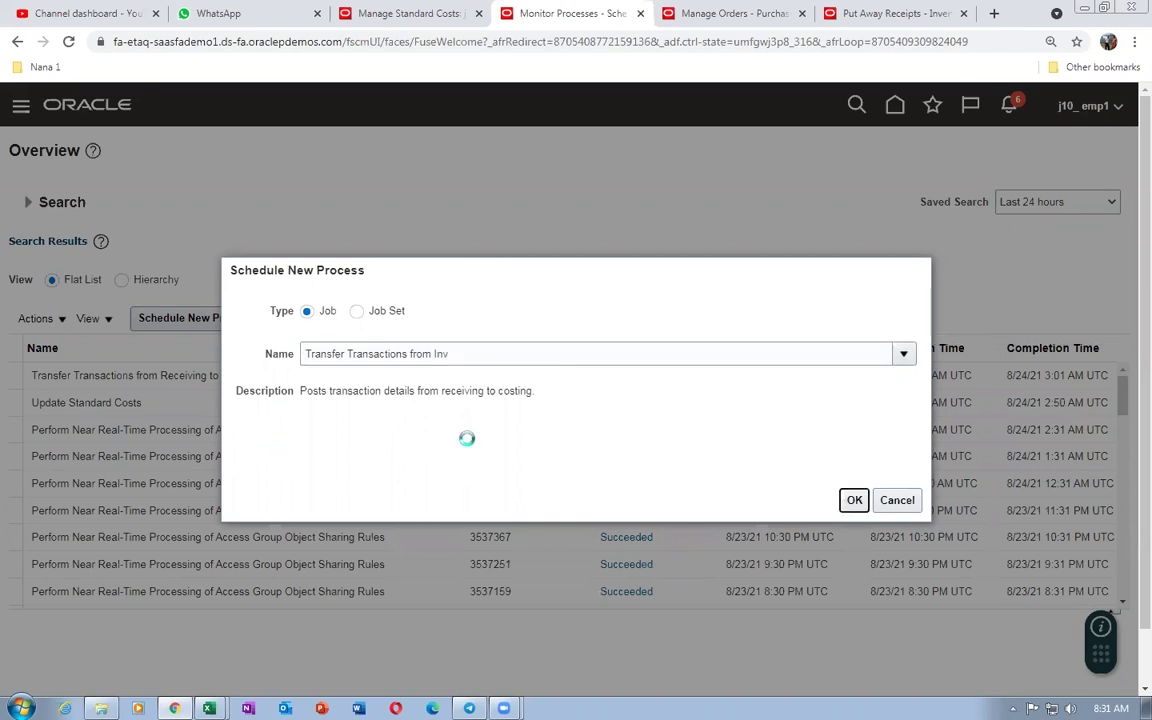
{"action": "left_click", "coordinate": [855, 500]}
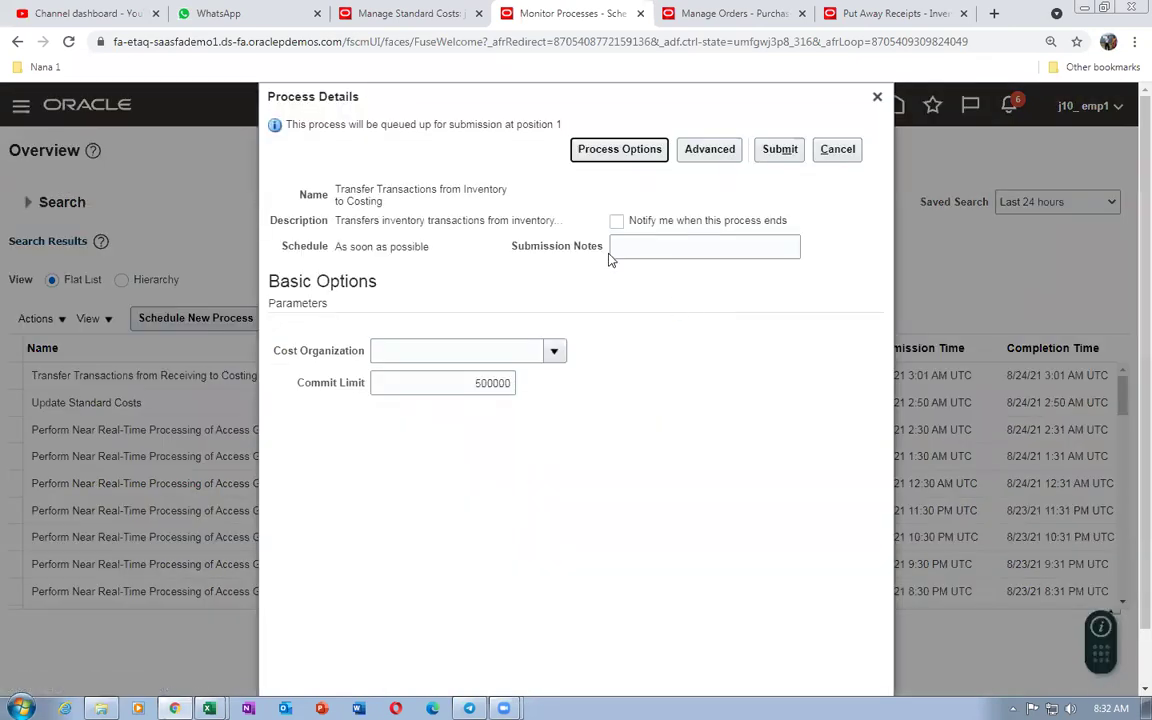
- Set the cost organization to j10, submit the Inventory to Costing transfer and acknowledge the submission
{"action": "left_click", "coordinate": [400, 348]}
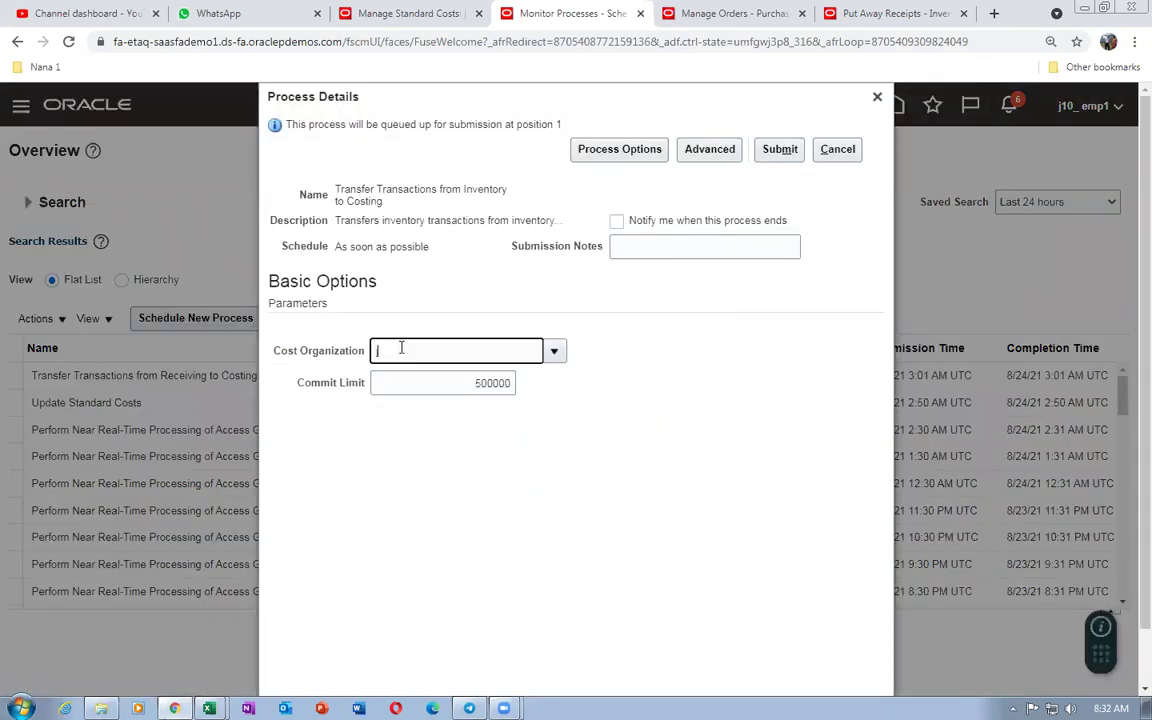
{"action": "type", "text": "j10"}
{"action": "key", "text": "Tab"}
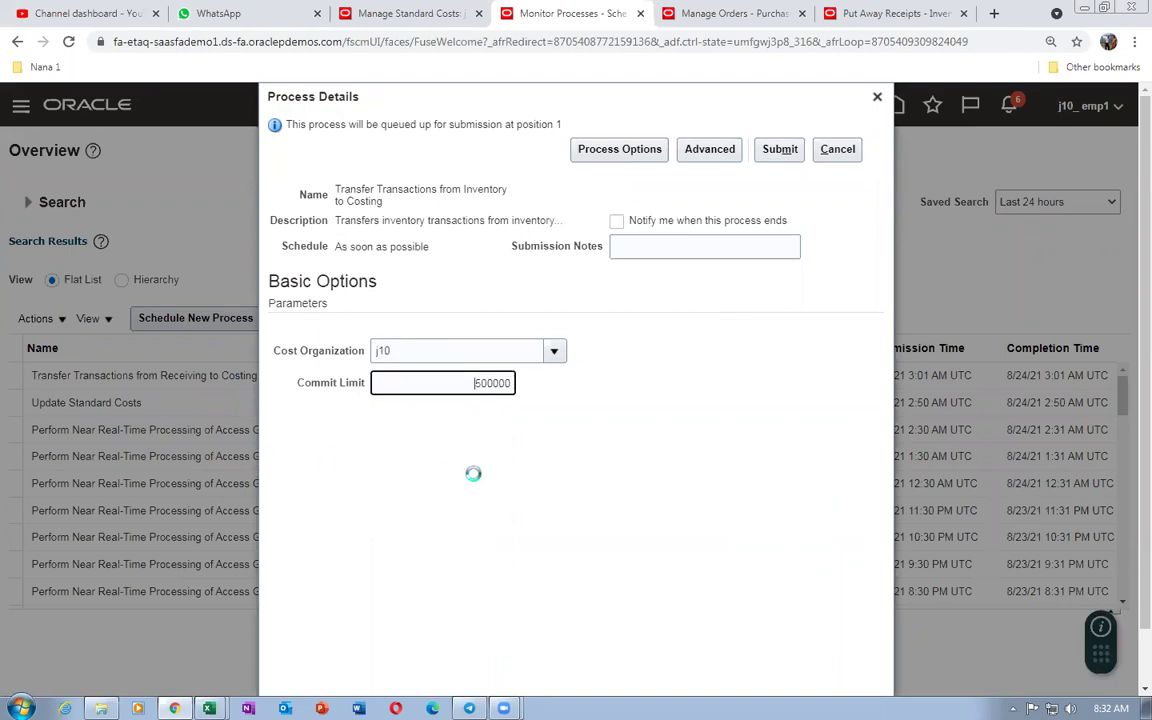
{"action": "left_click", "coordinate": [778, 150]}
{"action": "left_click", "coordinate": [772, 269]}
- Close the Put Away Receipts page and refresh the scheduled process list
{"action": "left_click", "coordinate": [867, 14]}
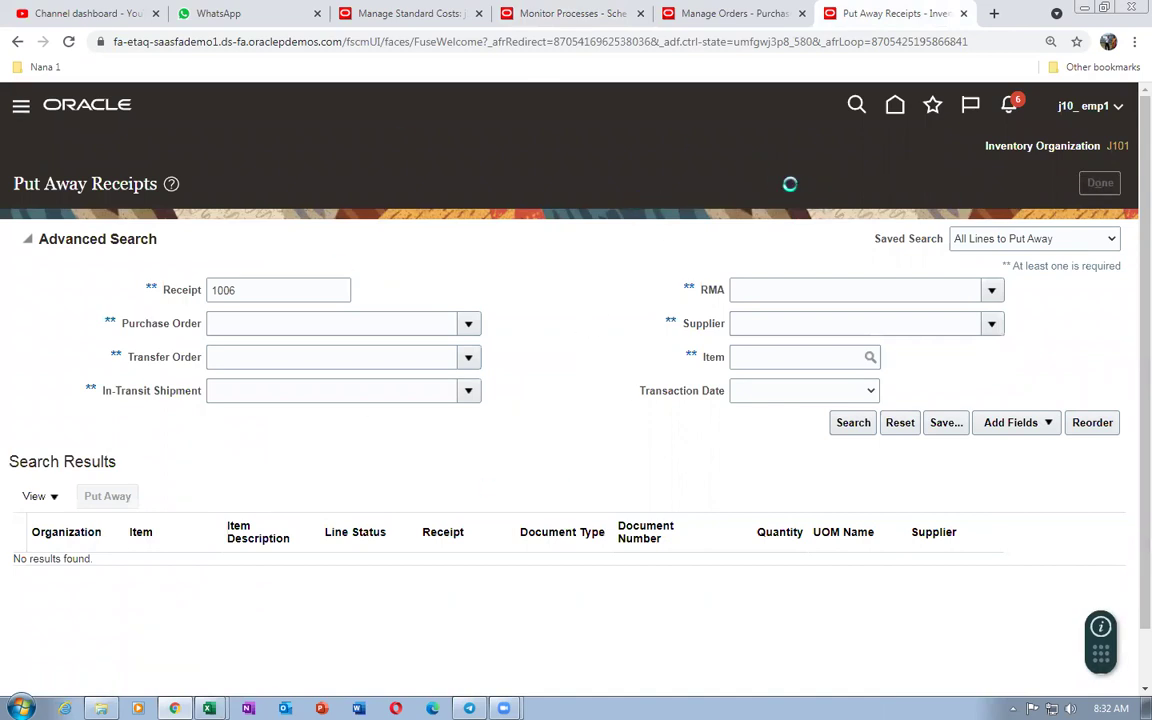
{"action": "left_click", "coordinate": [600, 16]}
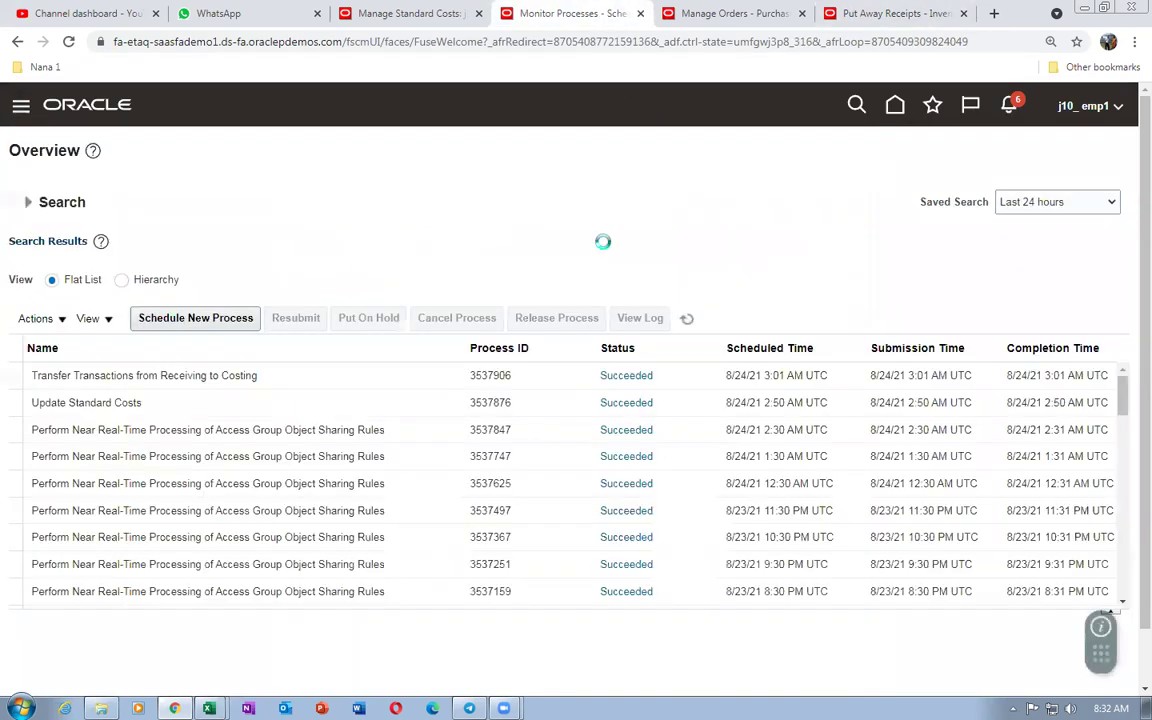
{"action": "left_click", "coordinate": [689, 318]}
- Open the Receipt Accounting work area from the home page in place of Inventory Management
{"action": "left_click", "coordinate": [893, 12]}
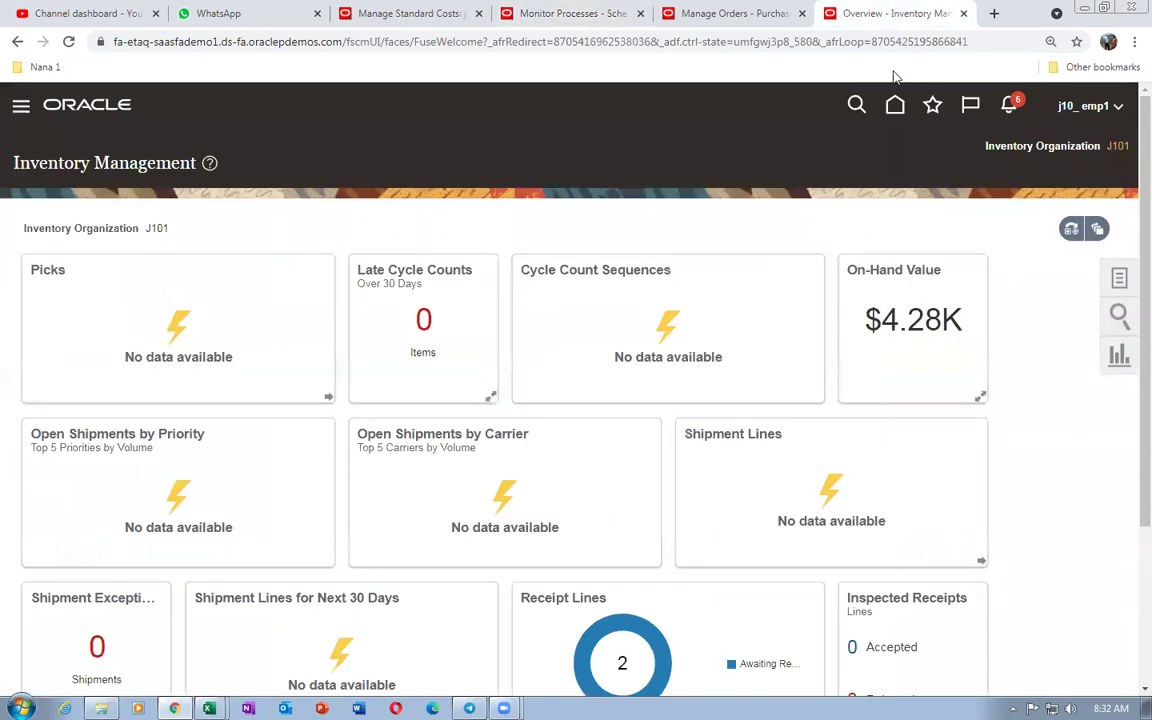
{"action": "left_click", "coordinate": [895, 107]}
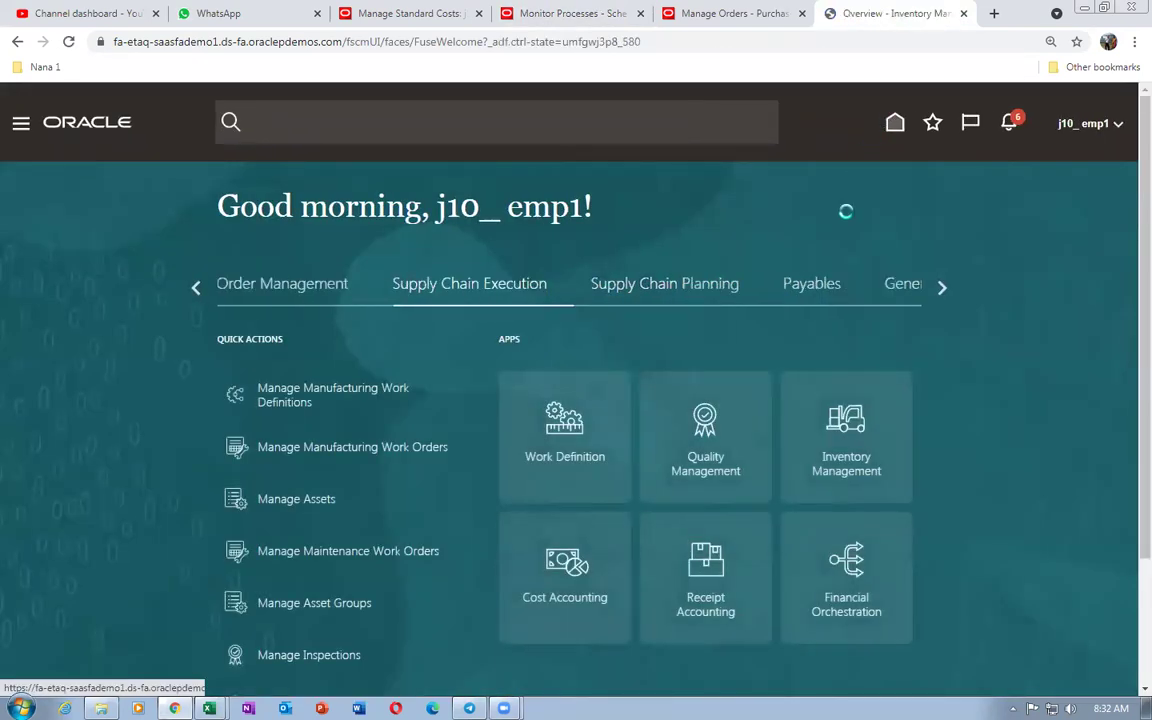
{"action": "left_click", "coordinate": [707, 600]}
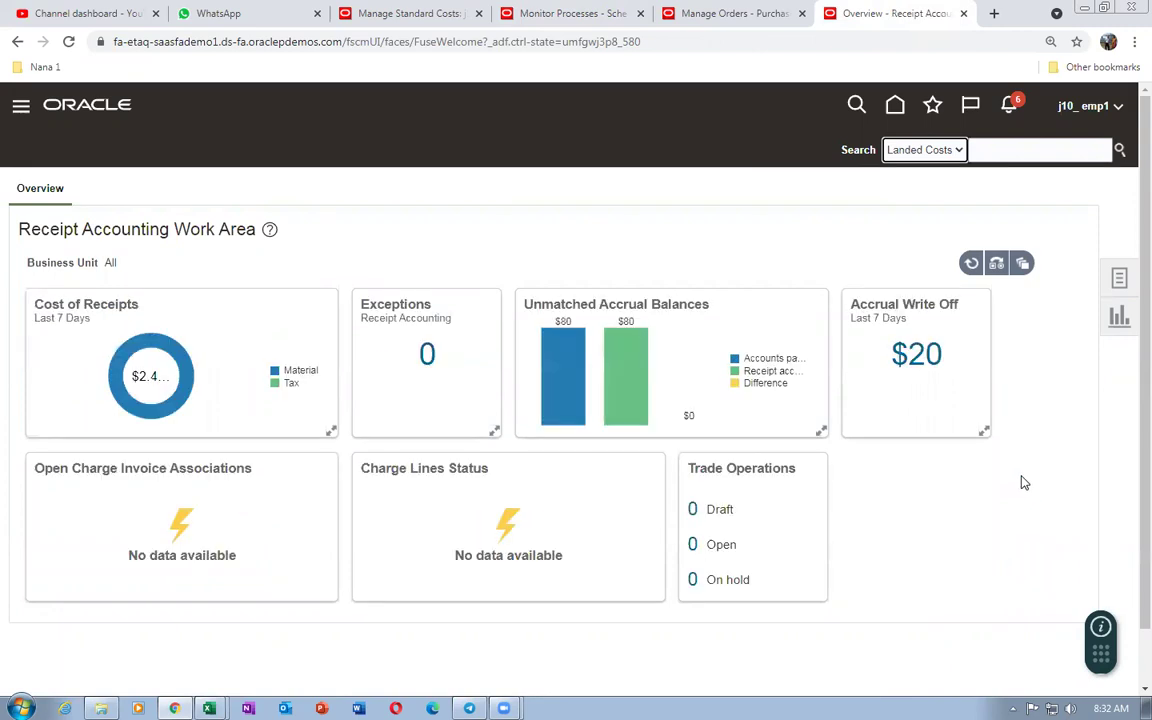
- Refresh the scheduled process list to check the status of the Inventory to Costing transfer
{"action": "left_click", "coordinate": [570, 13]}
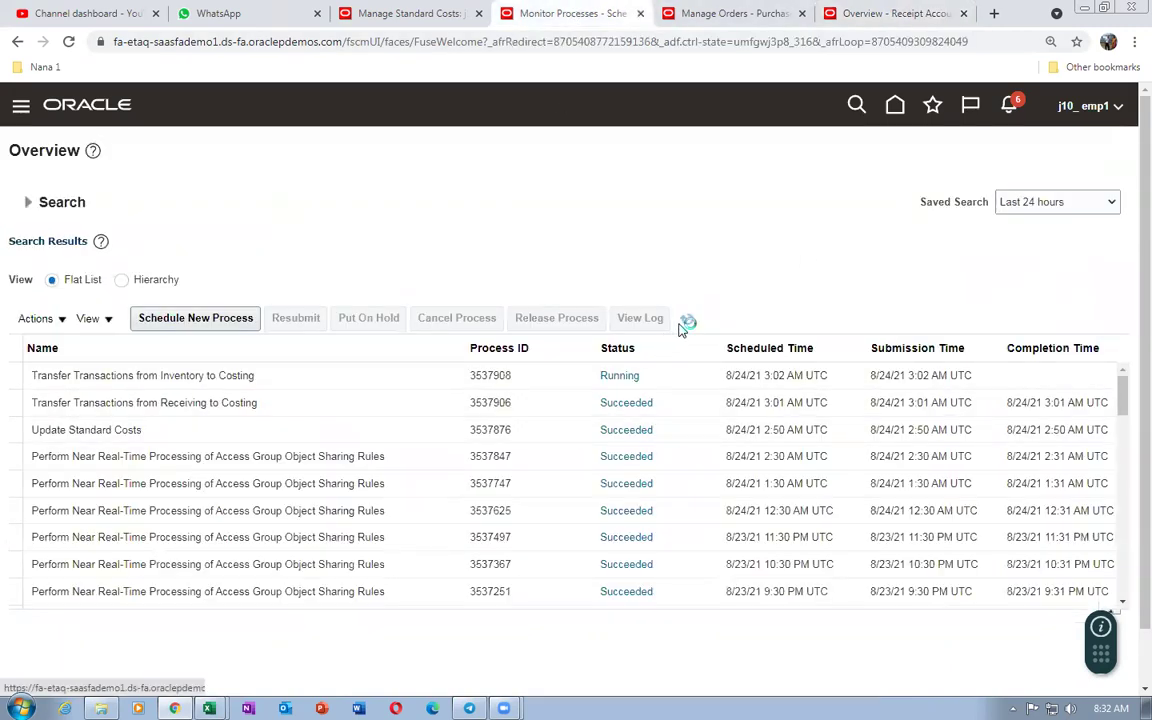
{"action": "left_click", "coordinate": [679, 324]}
{"action": "left_click", "coordinate": [686, 324]}
- Open the Create Receipt Accounting Distributions task in the Receipt Accounting work area
{"action": "left_click", "coordinate": [895, 12]}
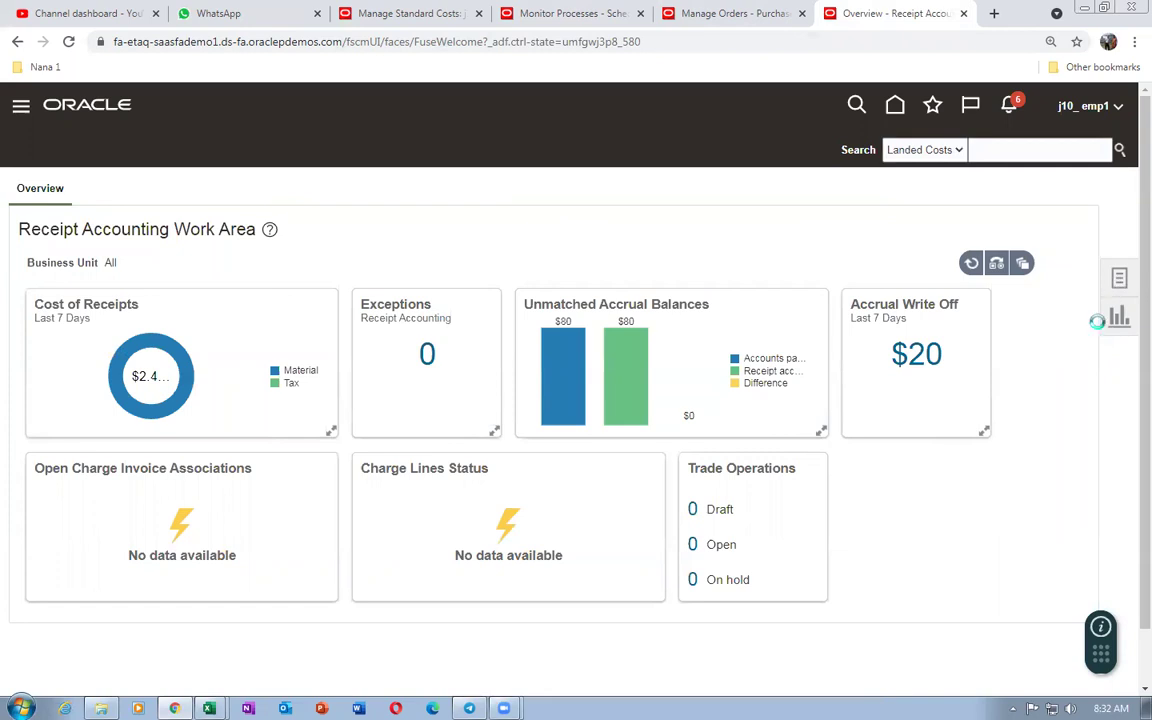
{"action": "left_click", "coordinate": [1119, 278]}
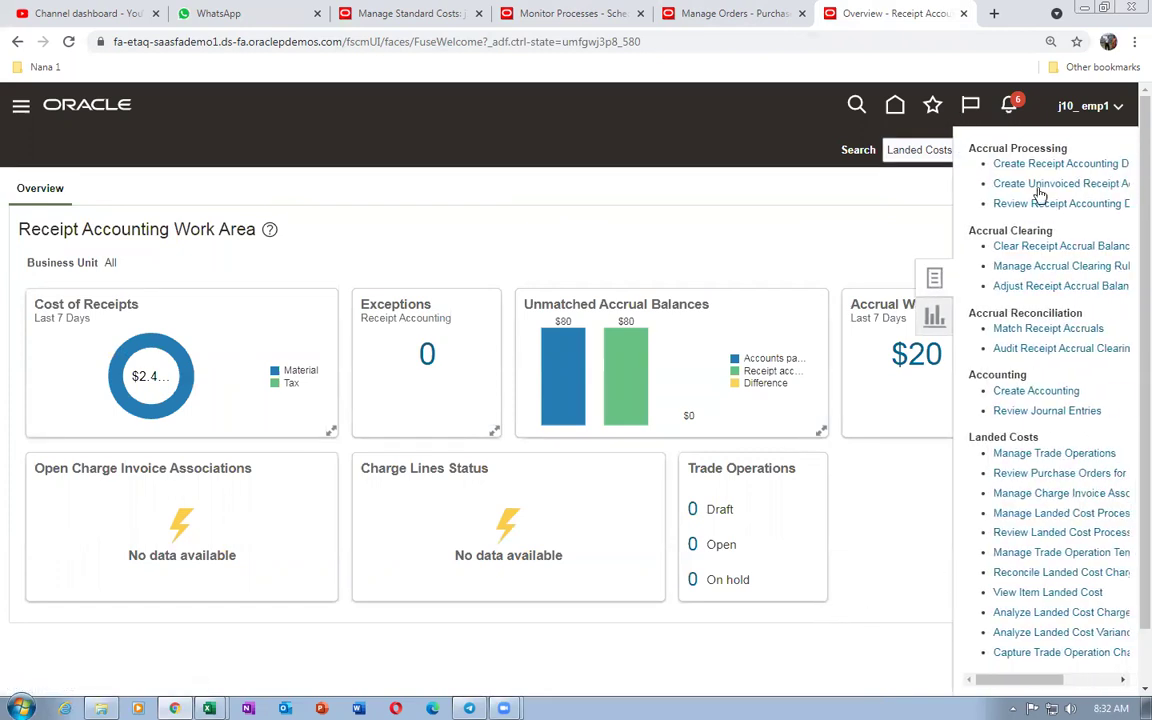
{"action": "left_click", "coordinate": [1025, 168]}
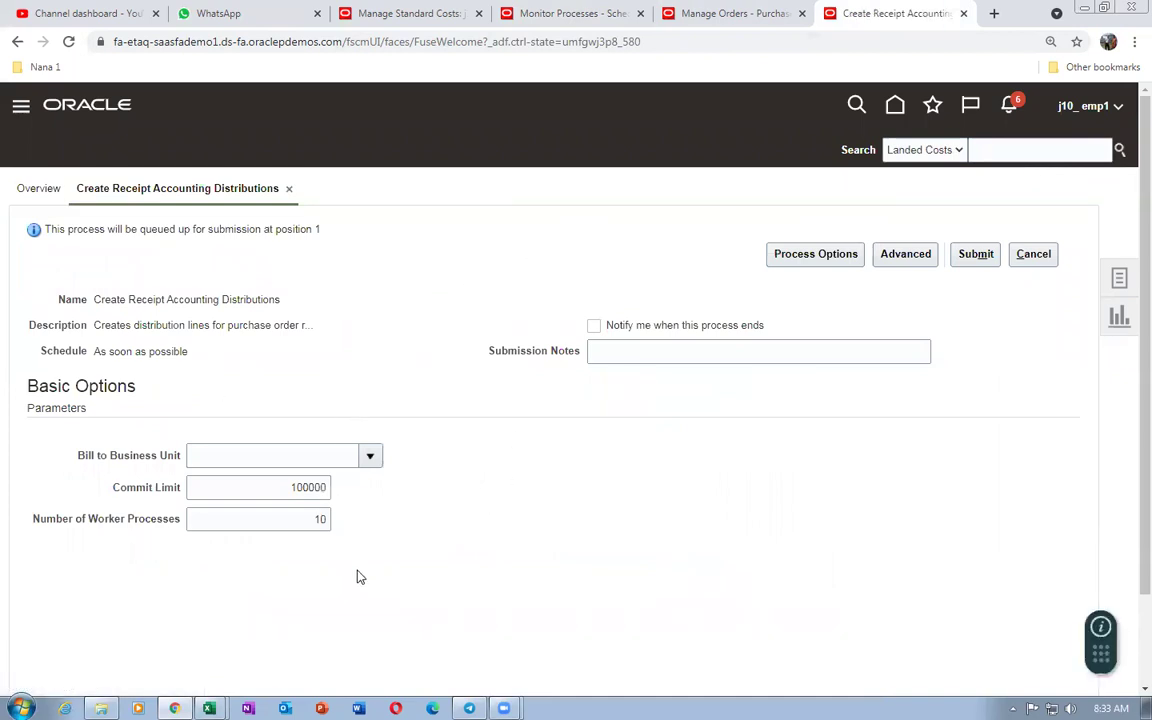
- Set the bill-to business unit to j10 US Business Units, submit the distributions process and acknowledge the submission
{"action": "left_click", "coordinate": [267, 457]}
{"action": "type", "text": "j10"}
{"action": "key", "text": "Tab"}
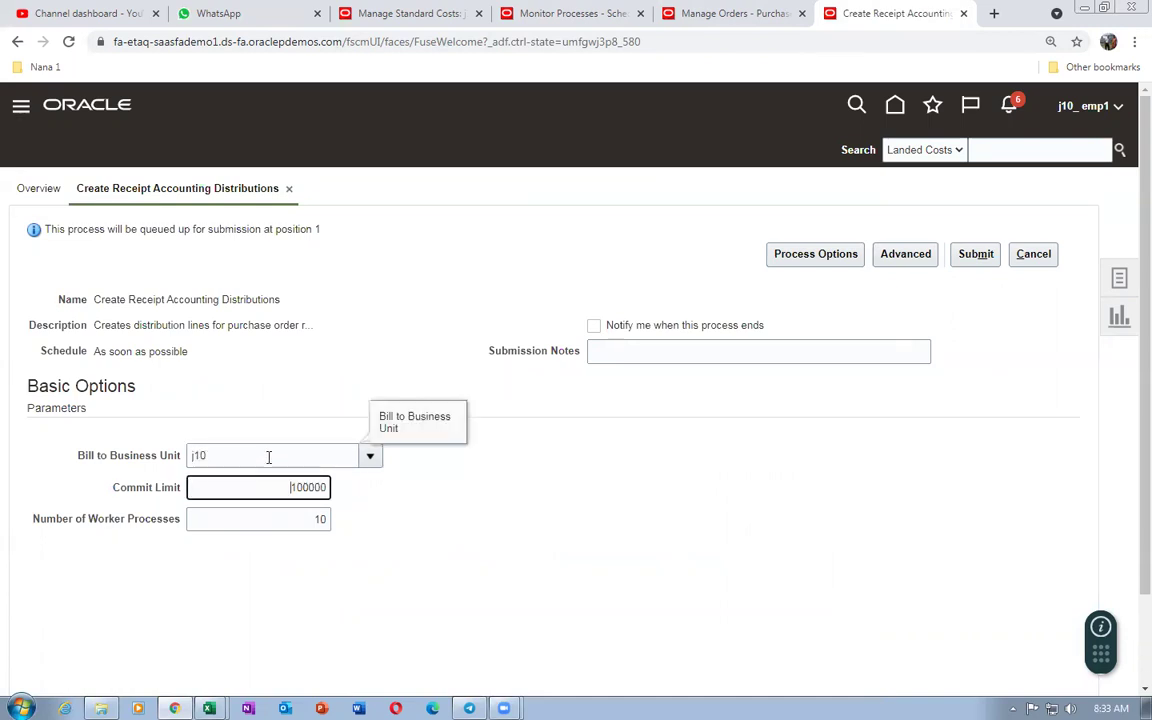
{"action": "left_click", "coordinate": [481, 532]}
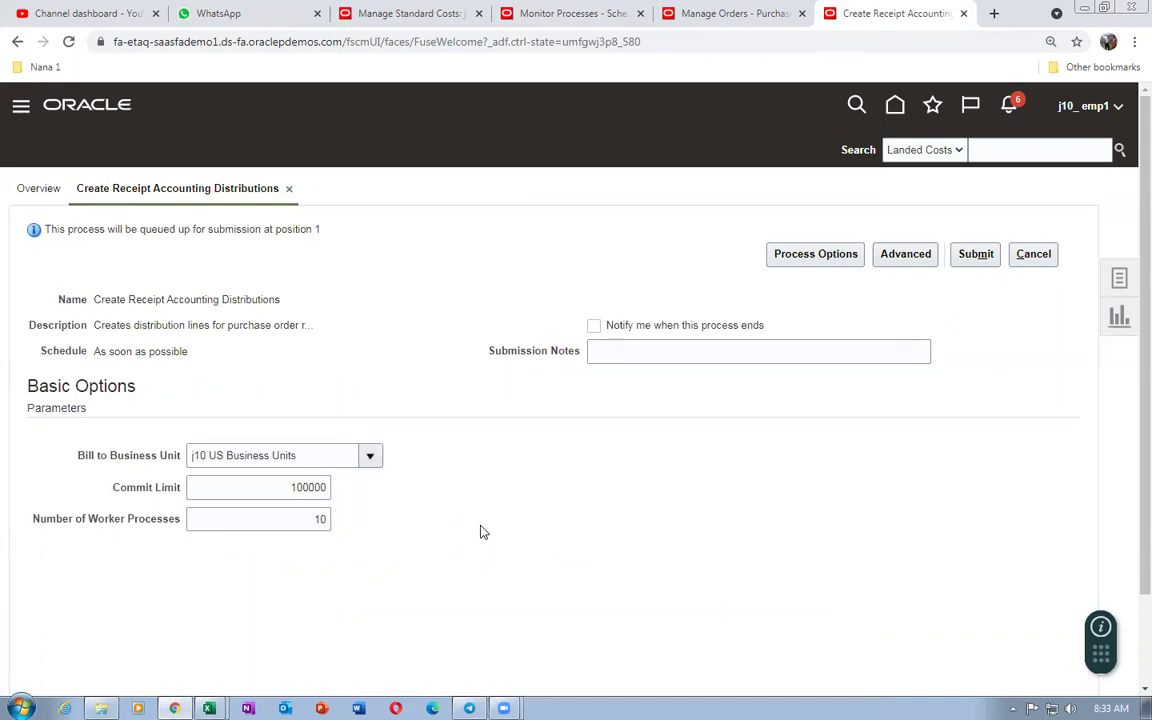
{"action": "left_click", "coordinate": [975, 255]}
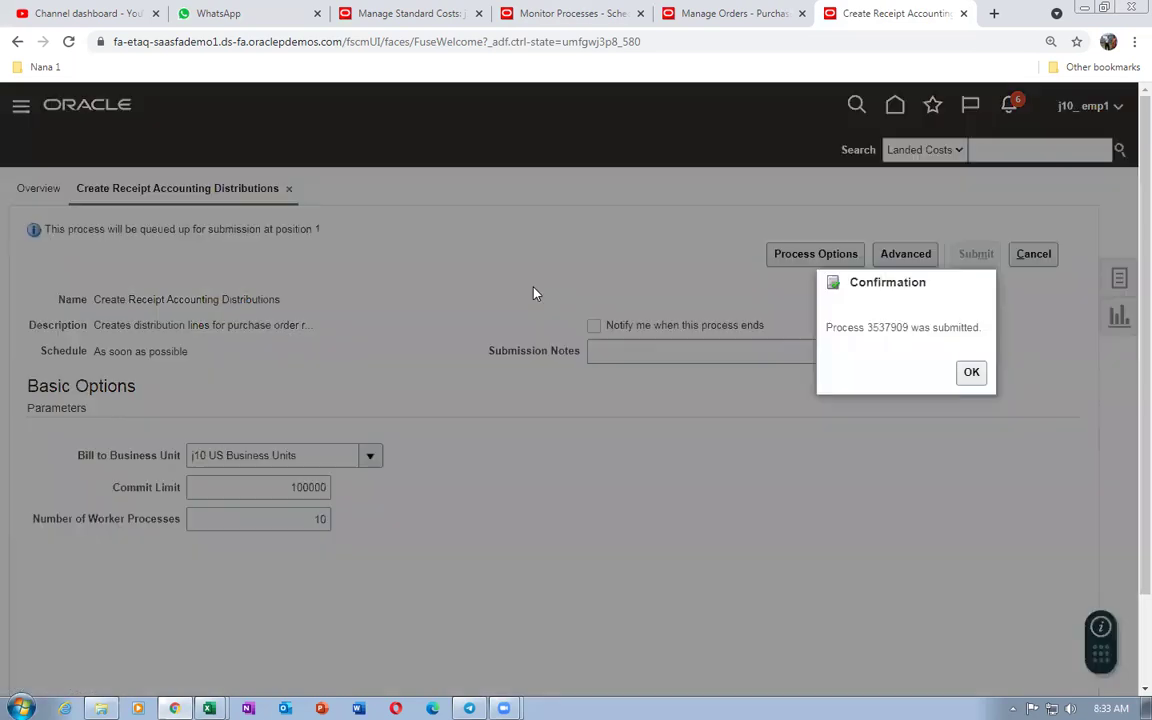
{"action": "left_click", "coordinate": [972, 373]}
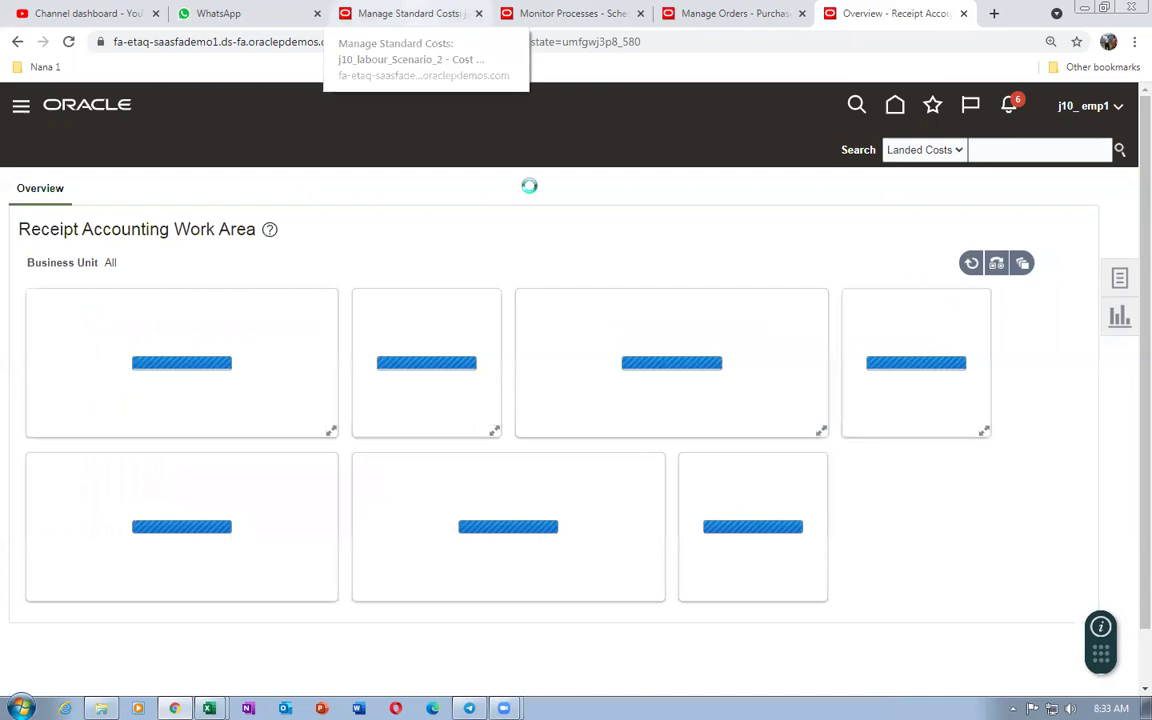
- Check the process list, and in Excel review the Receiving Inspection debit and Inventory AP Accrual credit entries in rows 10 and 11
{"action": "left_click", "coordinate": [548, 18]}
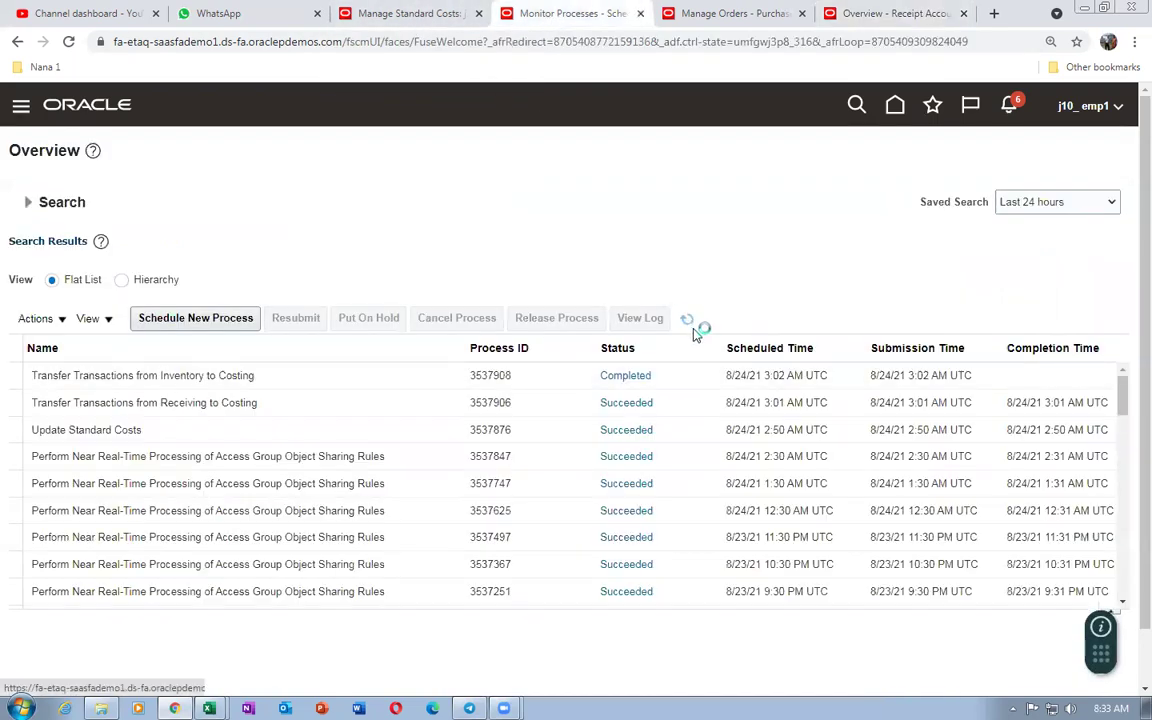
{"action": "key", "text": "alt+Tab"}
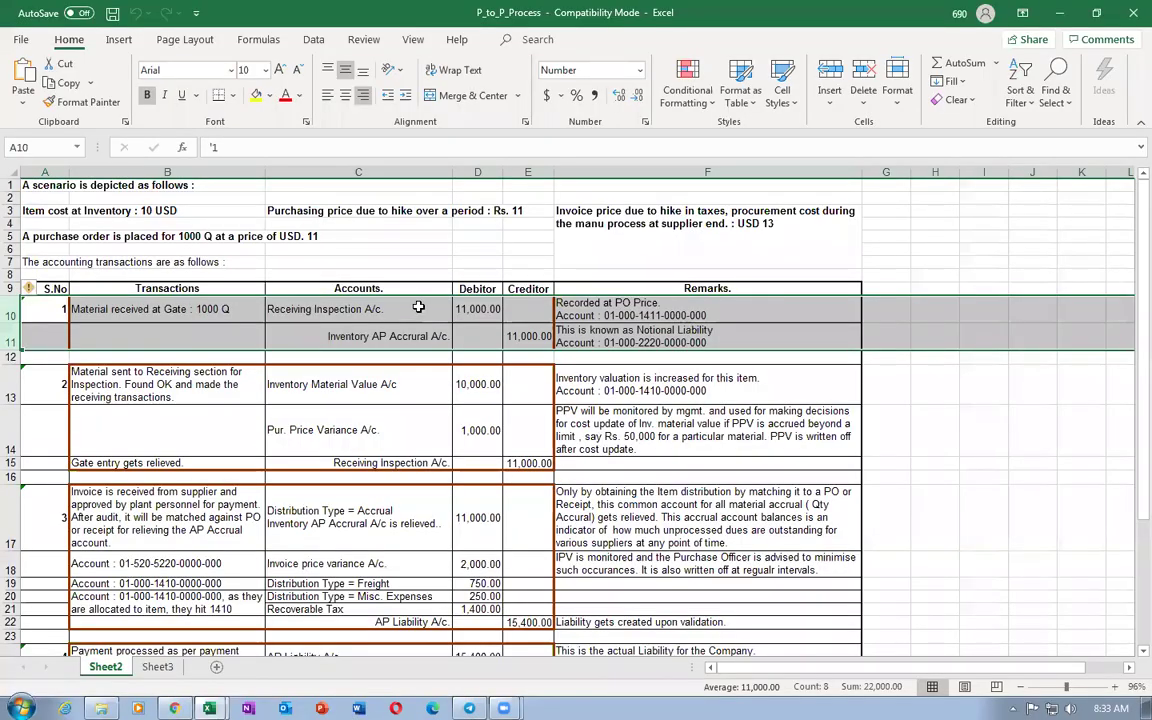
{"action": "left_click", "coordinate": [329, 313]}
{"action": "left_click", "coordinate": [486, 309]}
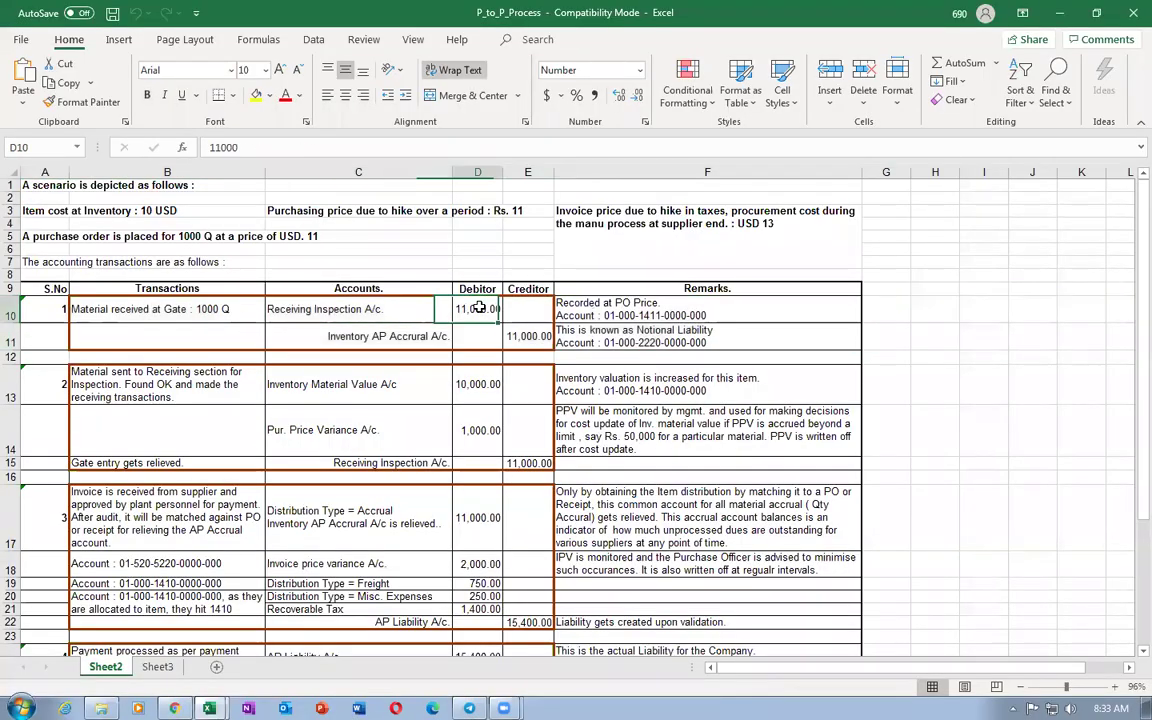
{"action": "left_click", "coordinate": [404, 332]}
{"action": "left_click", "coordinate": [505, 336]}
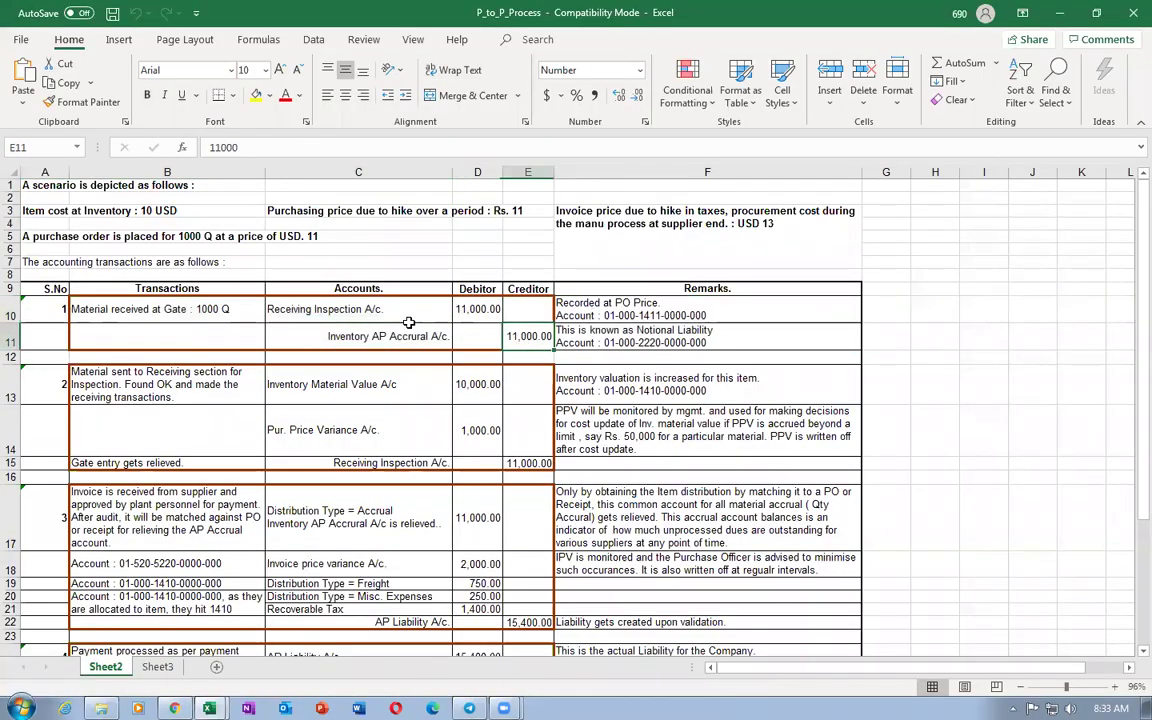
{"action": "left_click", "coordinate": [362, 303]}
{"action": "left_click", "coordinate": [476, 312]}
{"action": "left_click", "coordinate": [437, 329]}
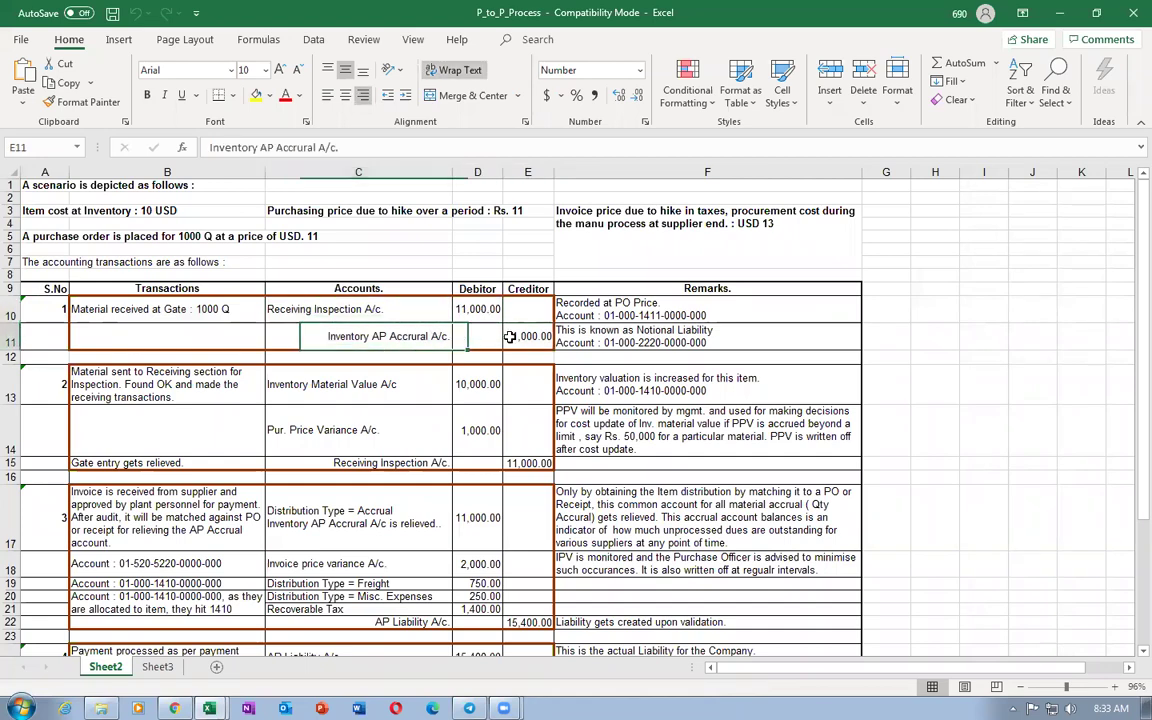
- Return to Oracle, leave Manage Orders and open Review Receipt Accounting Distributions in the Receipt Accounting work area
{"action": "key", "text": "alt+Tab"}
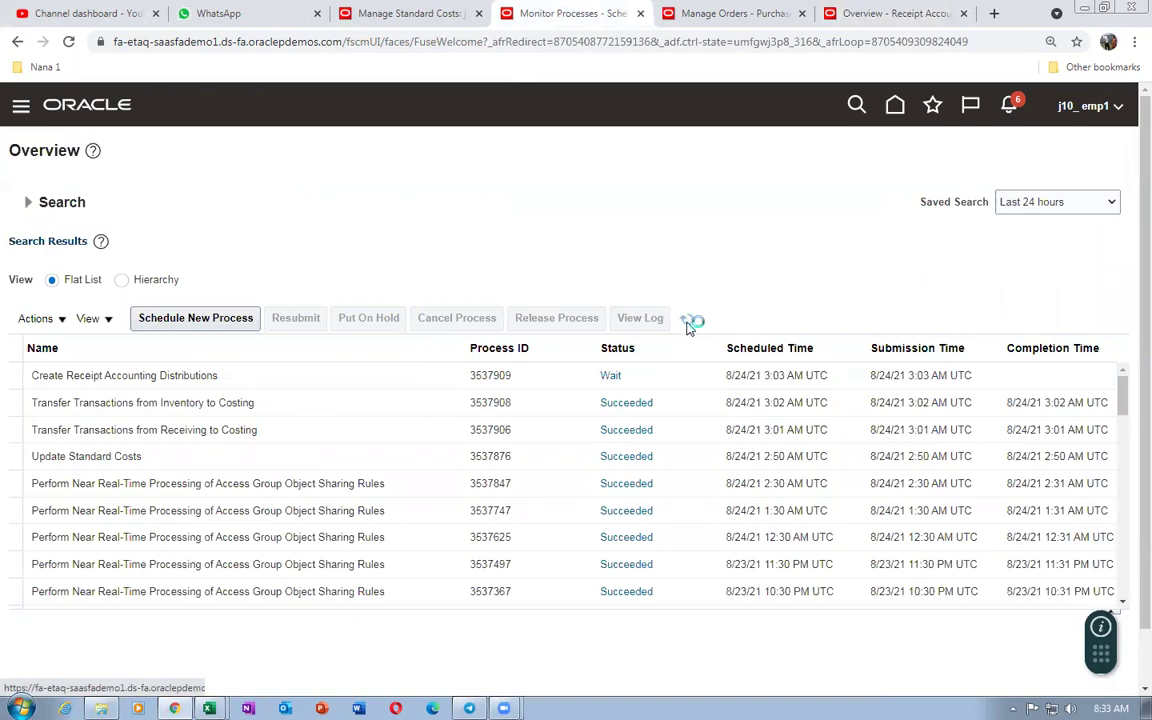
{"action": "left_click", "coordinate": [700, 13]}
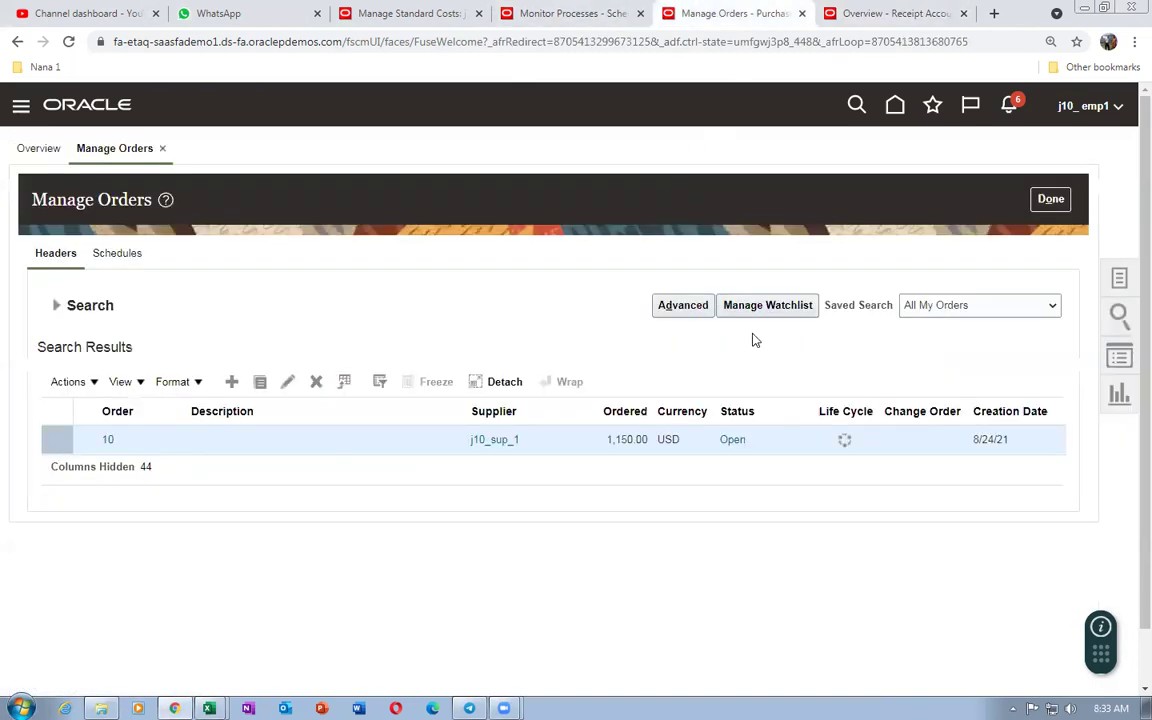
{"action": "left_click", "coordinate": [1051, 199]}
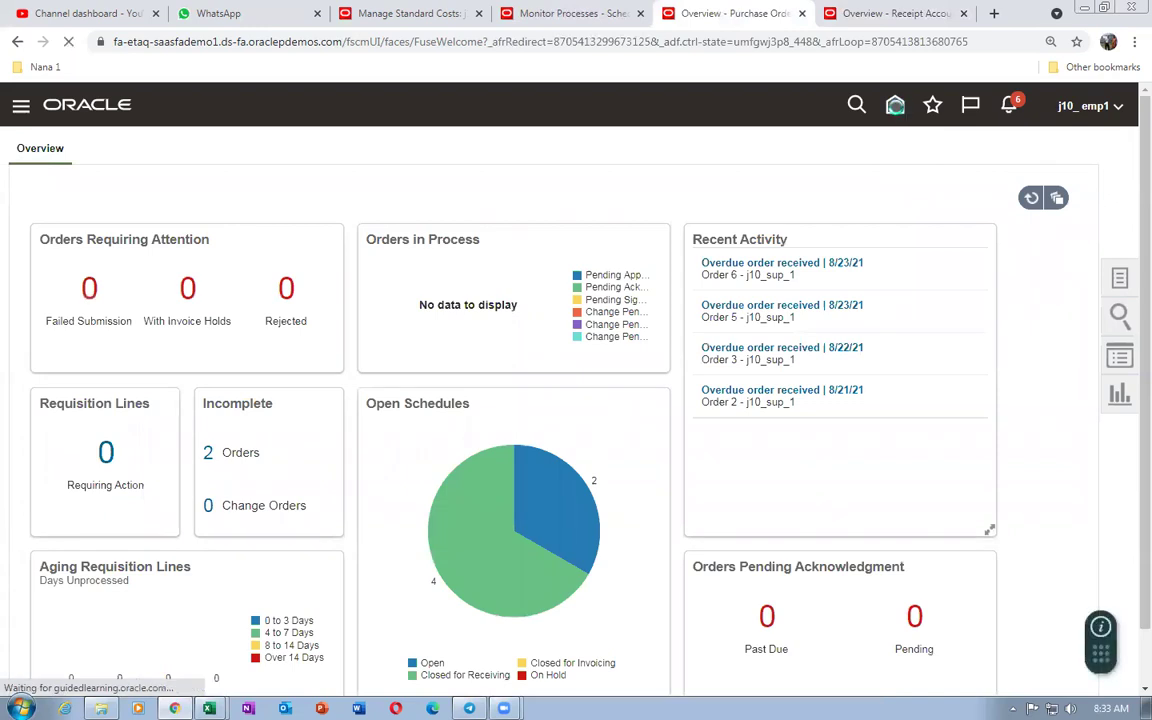
{"action": "left_click", "coordinate": [895, 106]}
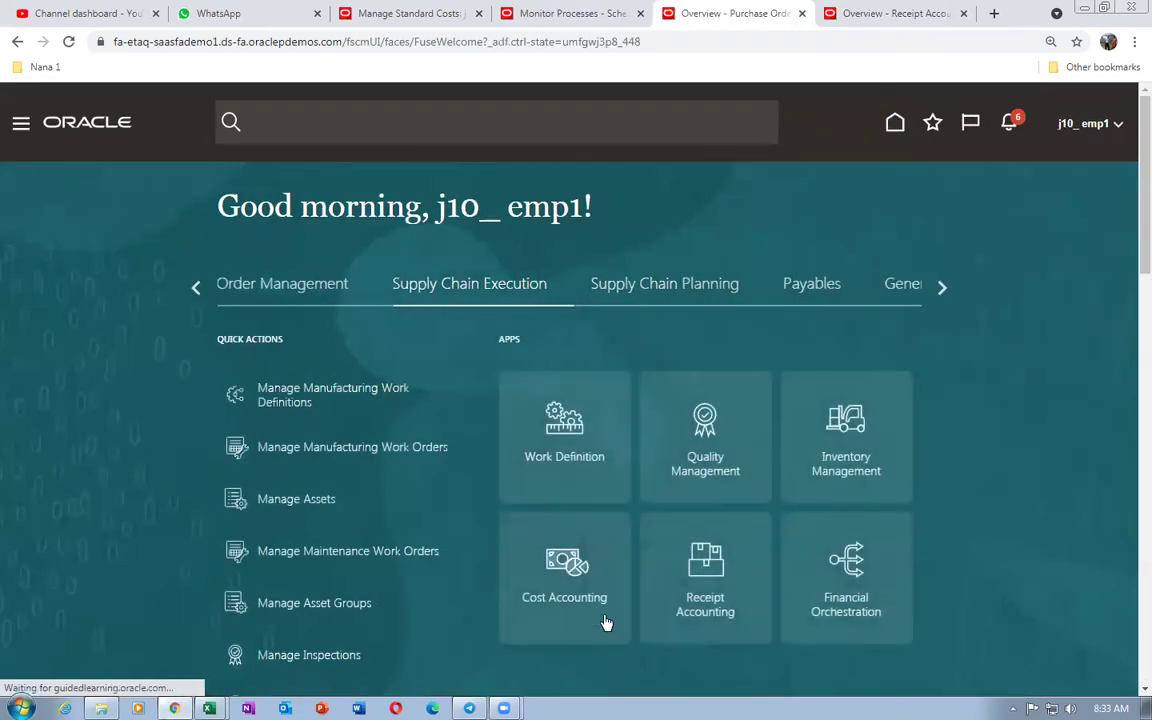
{"action": "left_click", "coordinate": [703, 597]}
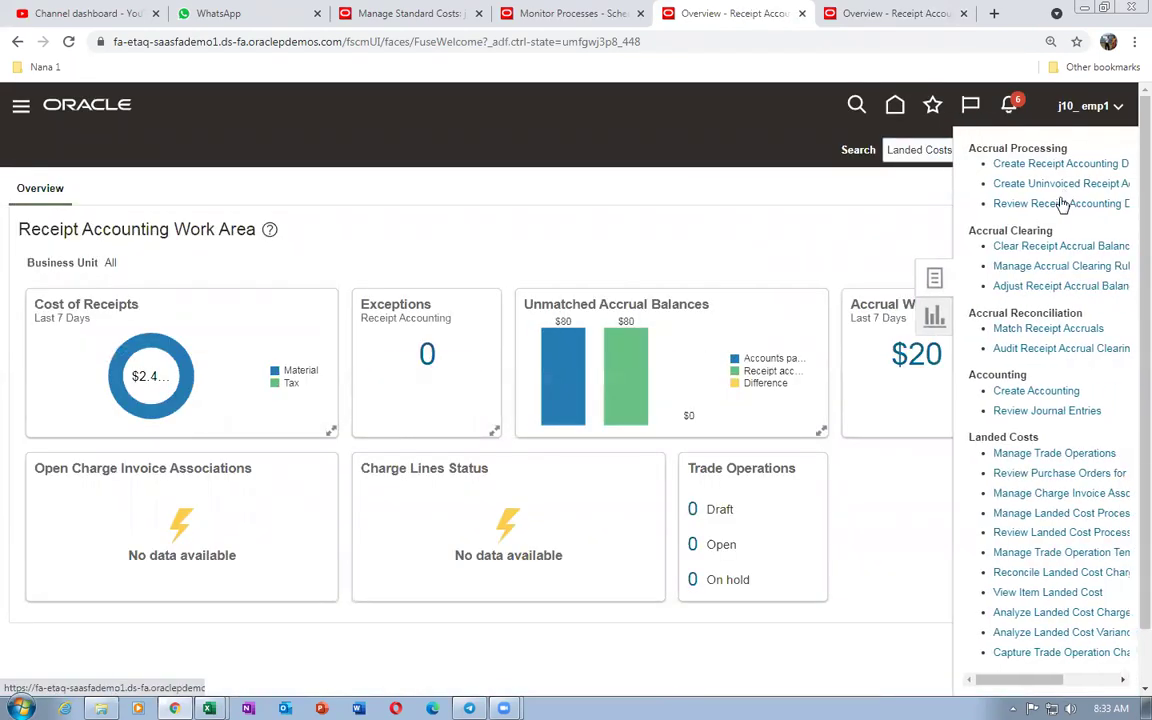
{"action": "left_click", "coordinate": [1043, 204]}
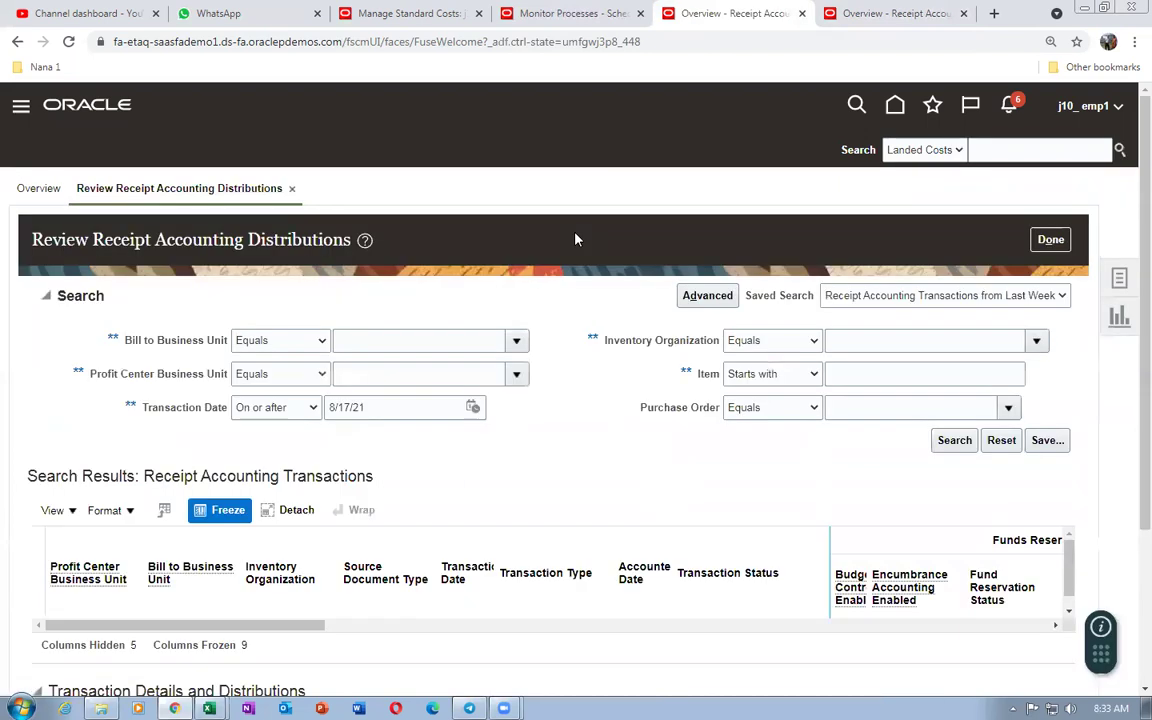
- Set the item criterion to j10_33 in the receipt accounting distributions search
{"action": "left_click", "coordinate": [847, 375]}
{"action": "type", "text": "j10_"}
{"action": "key", "text": "Tab"}
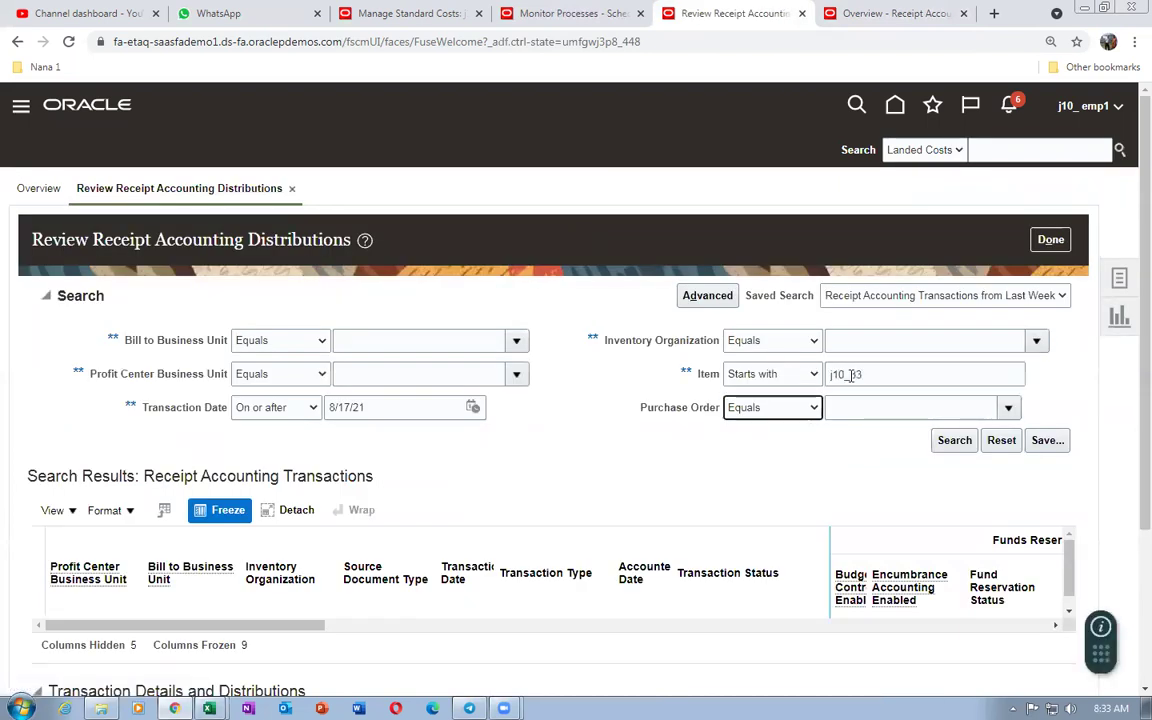
- Switch to the scheduled processes list and refresh it repeatedly to monitor the Create Receipt Accounting Distributions run
{"action": "left_click", "coordinate": [560, 15]}
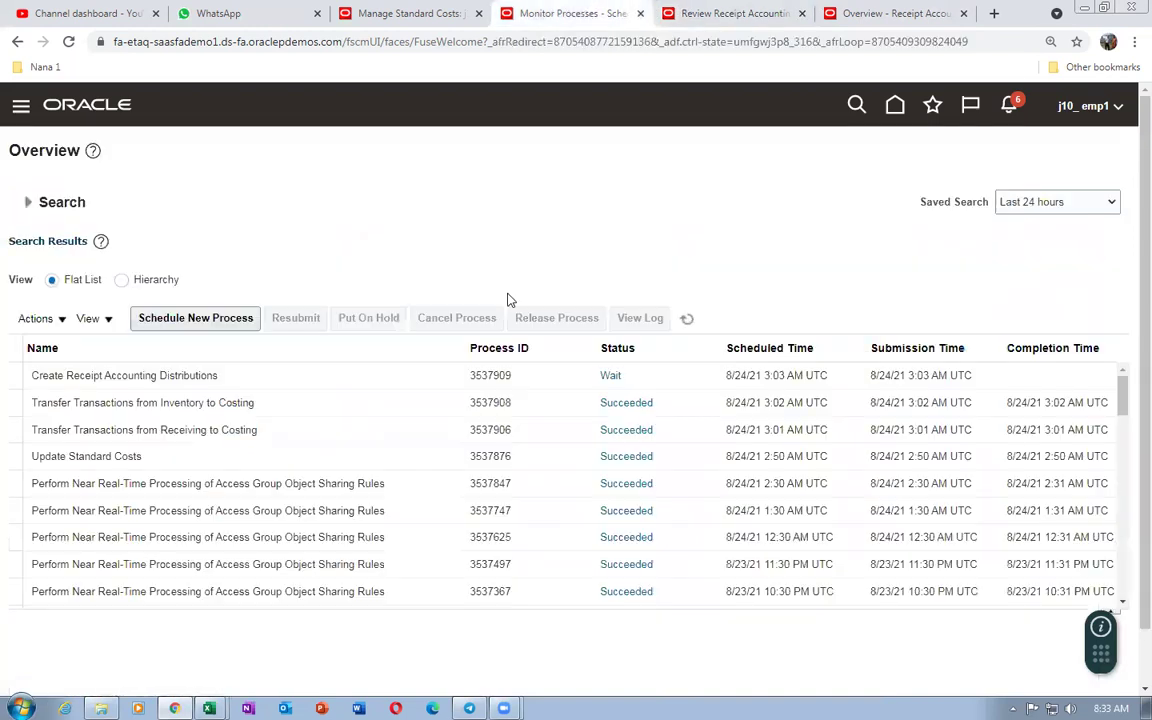
{"action": "left_click", "coordinate": [686, 316]}
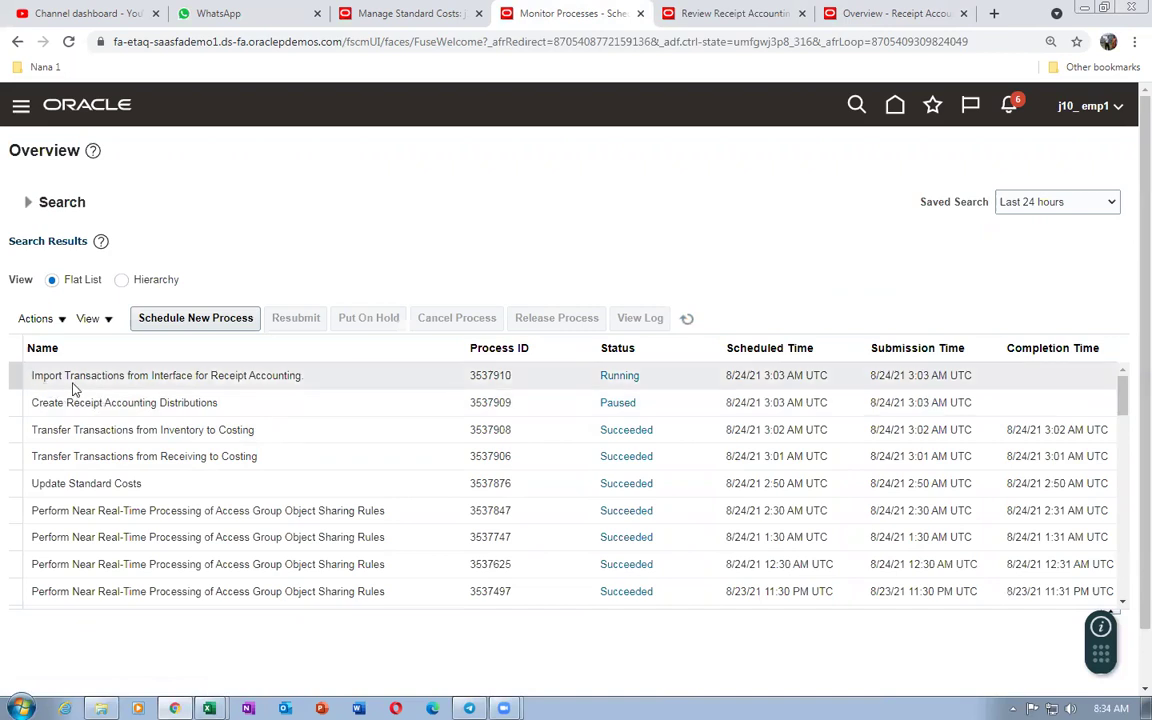
{"action": "left_click", "coordinate": [686, 318]}
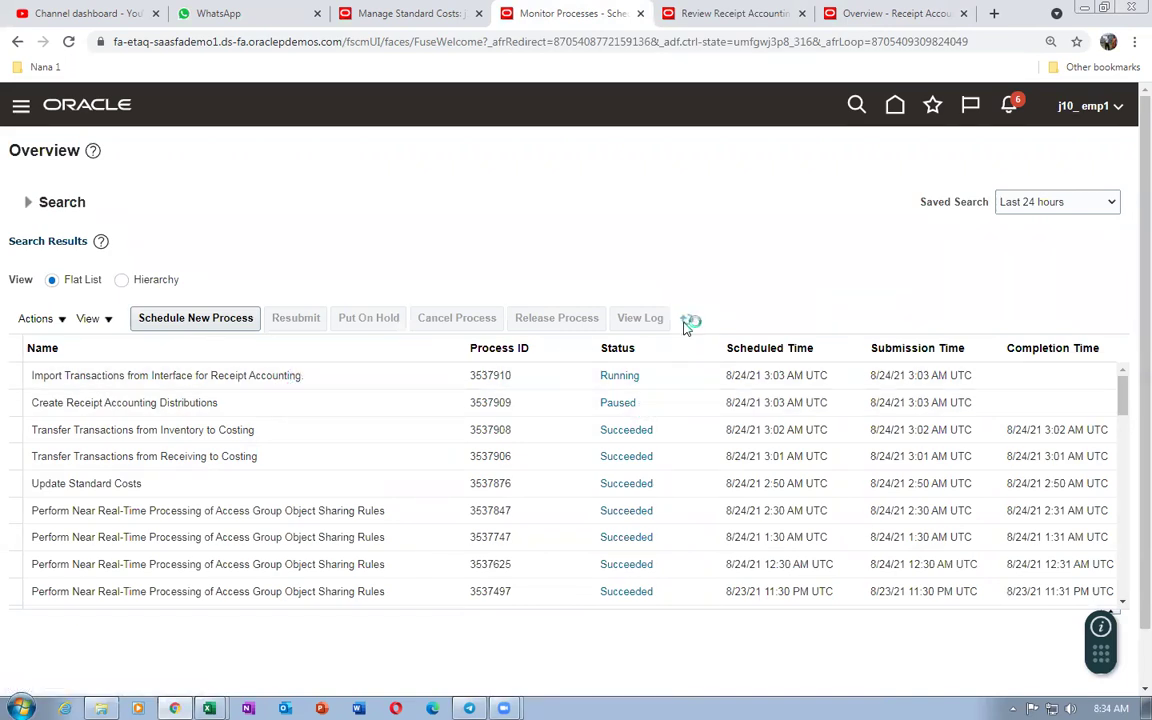
{"action": "left_click", "coordinate": [688, 322]}
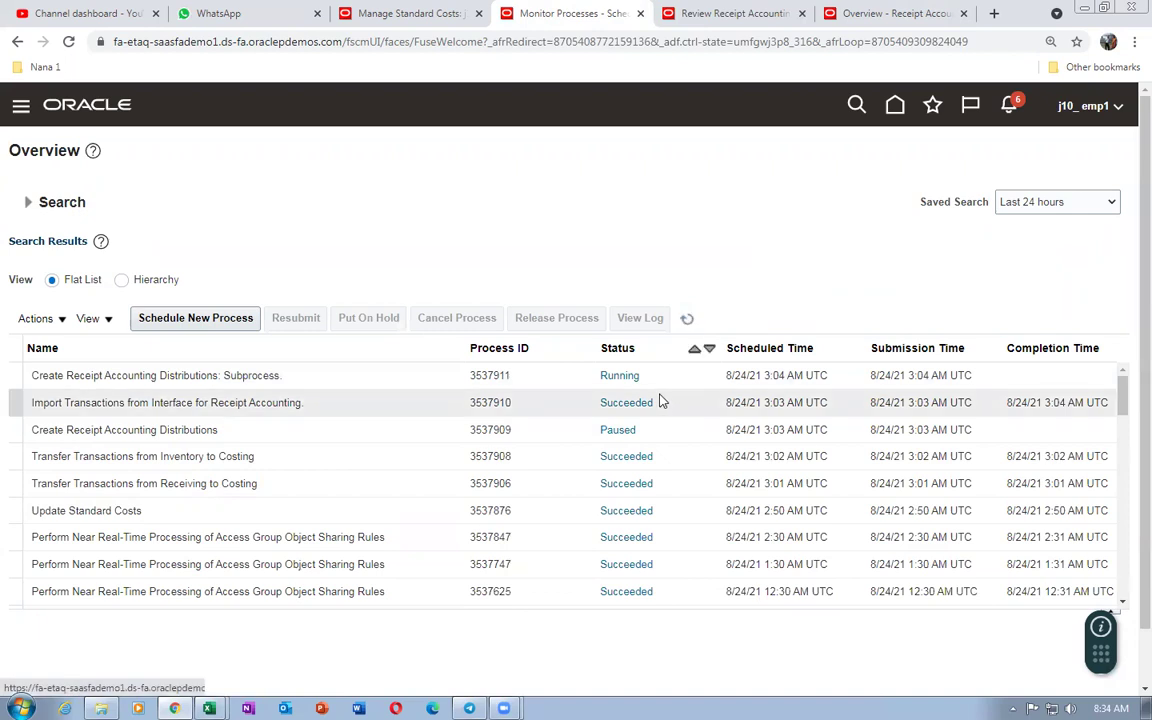
{"action": "left_click", "coordinate": [690, 320]}
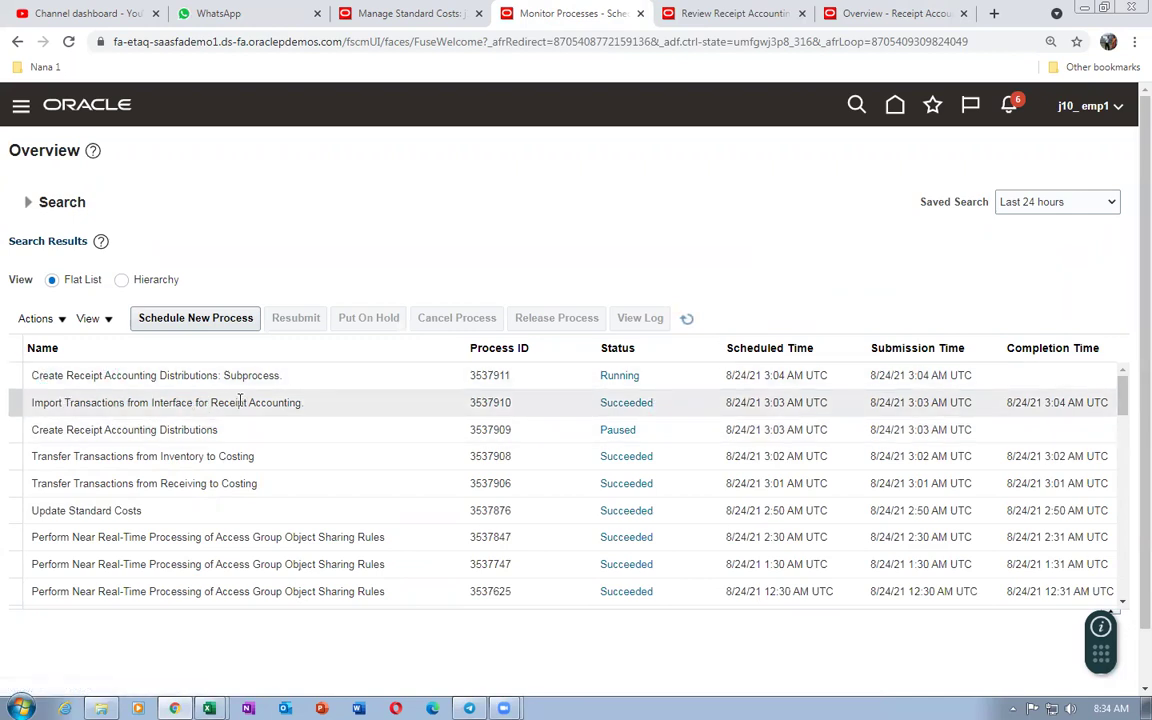
{"action": "left_click", "coordinate": [688, 319]}
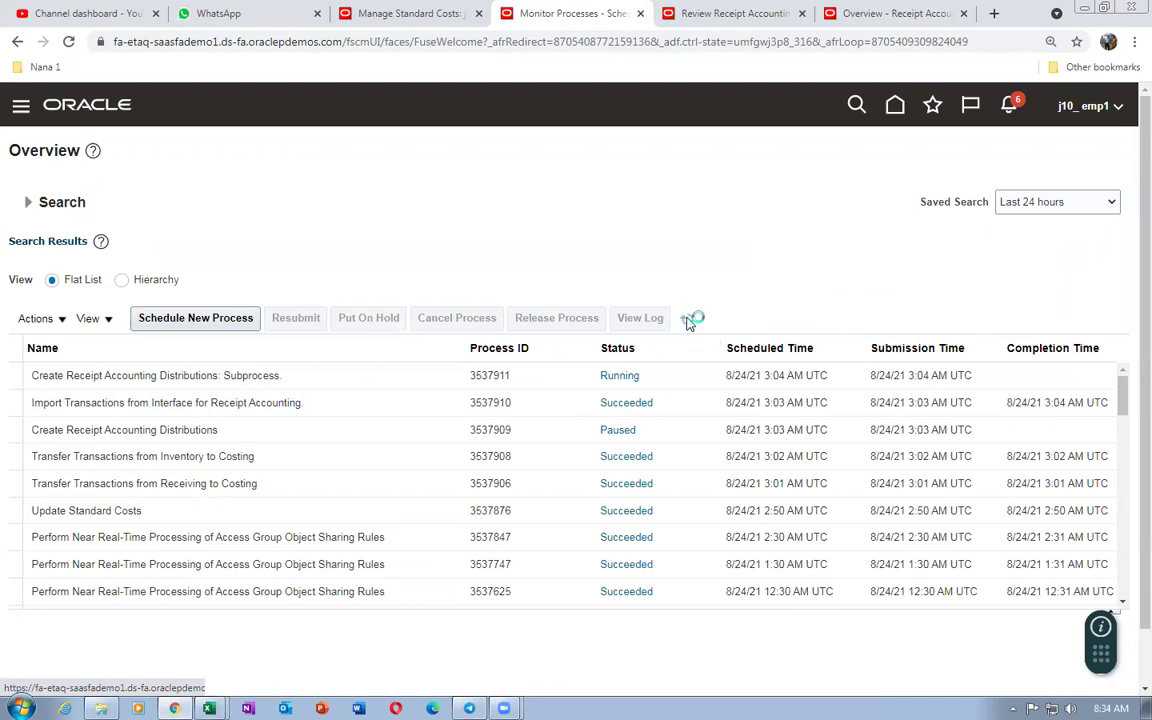
{"action": "left_click", "coordinate": [687, 319]}
{"action": "left_click", "coordinate": [690, 320]}
{"action": "left_click", "coordinate": [692, 319]}
- In Excel, review the Receiving Inspection debit in row 10 and the Inventory AP Accrual credit and remark in row 11
{"action": "key", "text": "alt+Tab"}
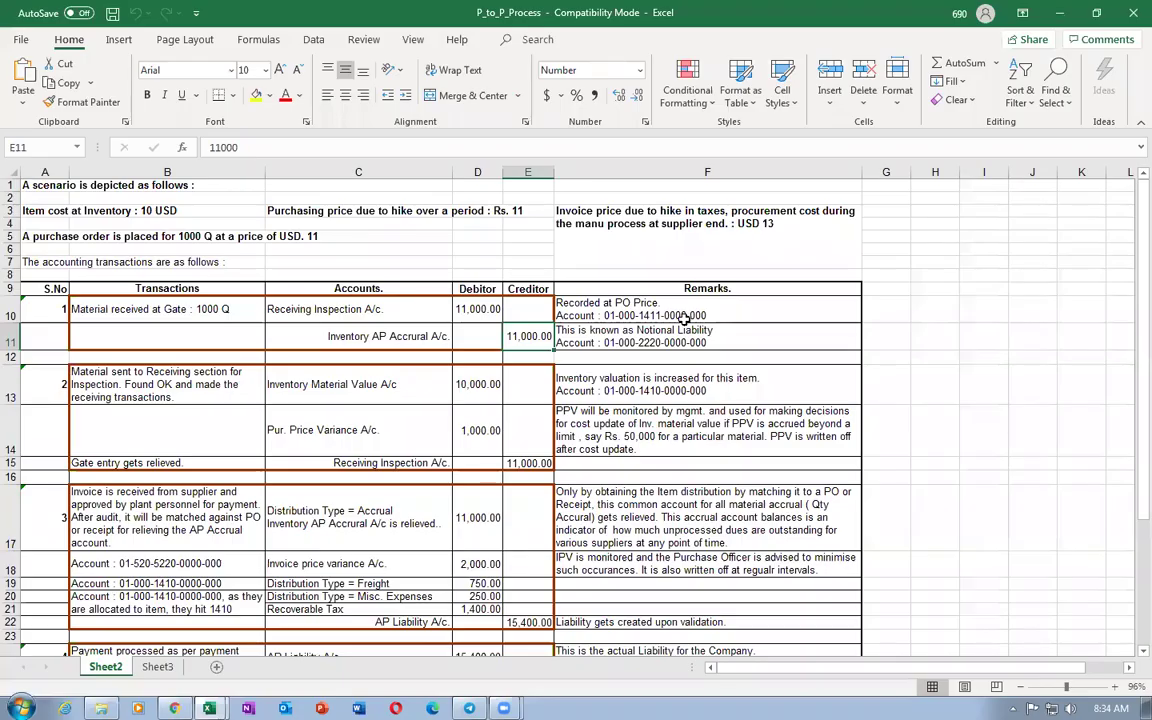
{"action": "left_click", "coordinate": [338, 309]}
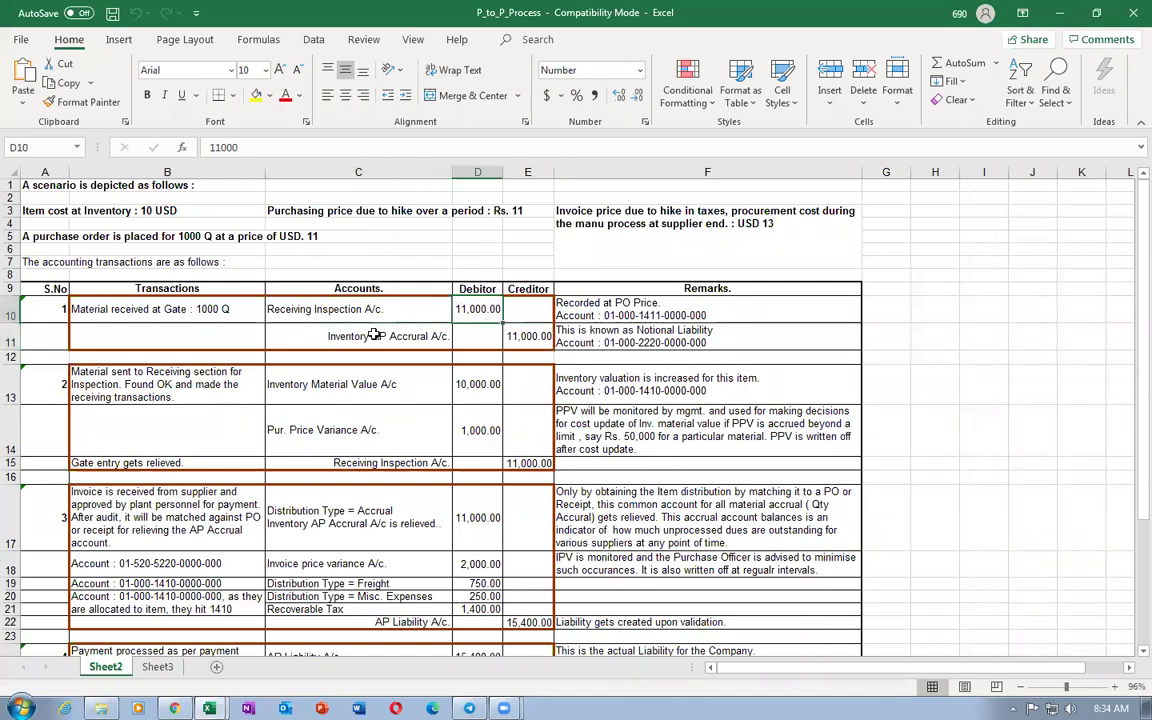
{"action": "left_click", "coordinate": [380, 334]}
{"action": "left_click", "coordinate": [529, 335]}
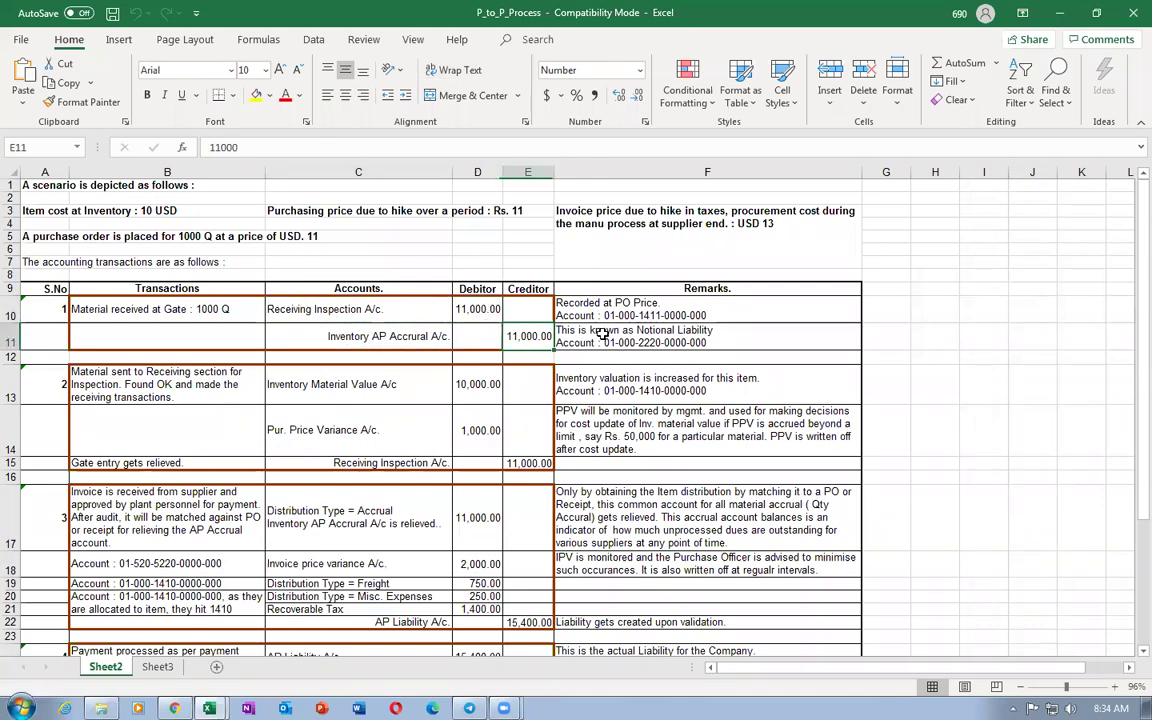
{"action": "left_click", "coordinate": [601, 336]}
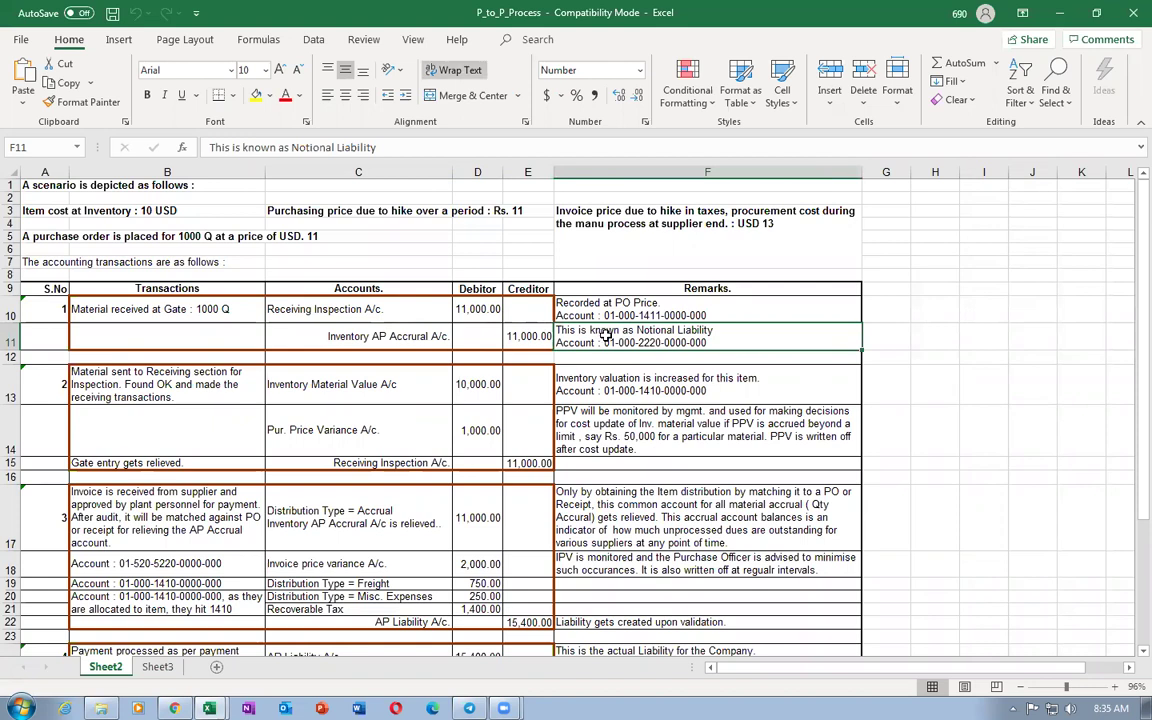
{"action": "left_click_drag", "start_coordinate": [12, 309], "coordinate": [16, 318]}
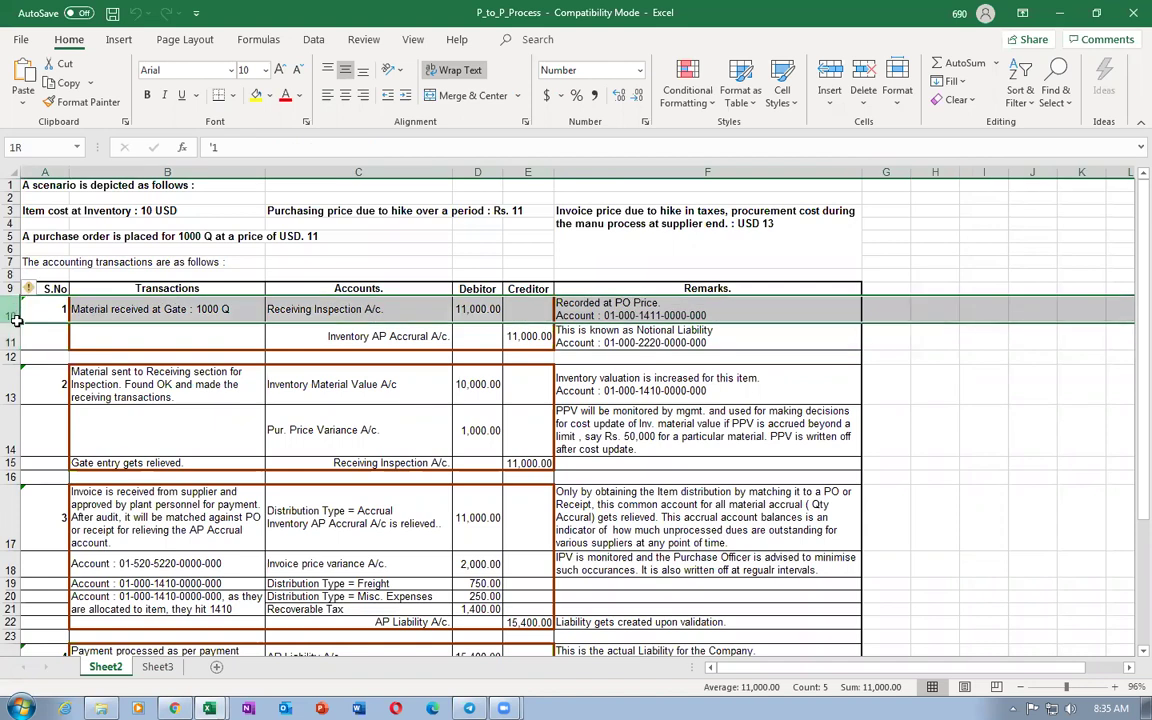
{"action": "left_click", "coordinate": [12, 338]}
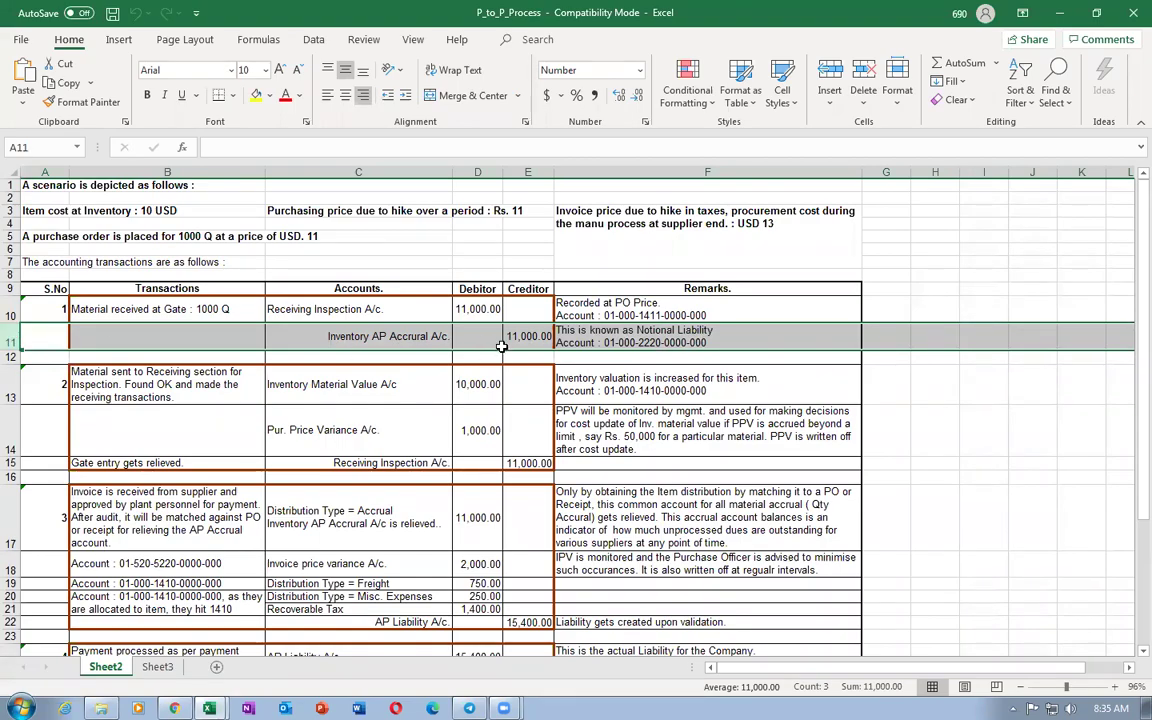
- Return to Oracle, refresh the process list, and run the receipt accounting distributions search for item j10_33
{"action": "key", "text": "alt+Tab"}
{"action": "left_click", "coordinate": [688, 319]}
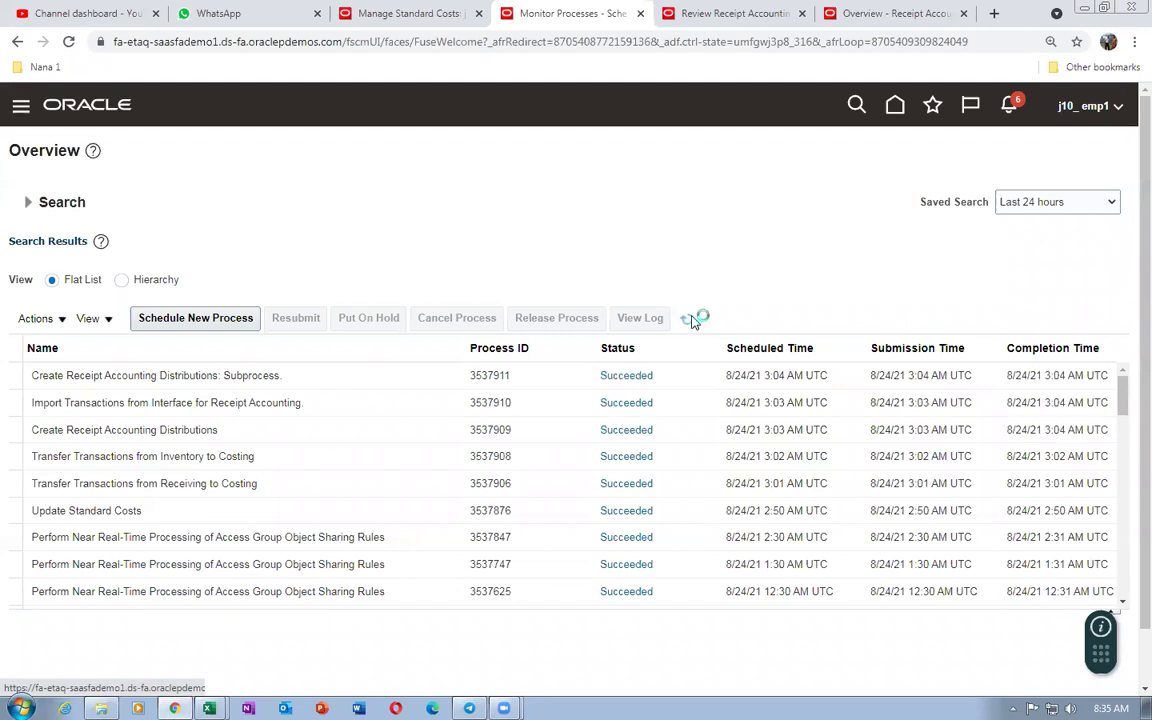
{"action": "left_click", "coordinate": [733, 13]}
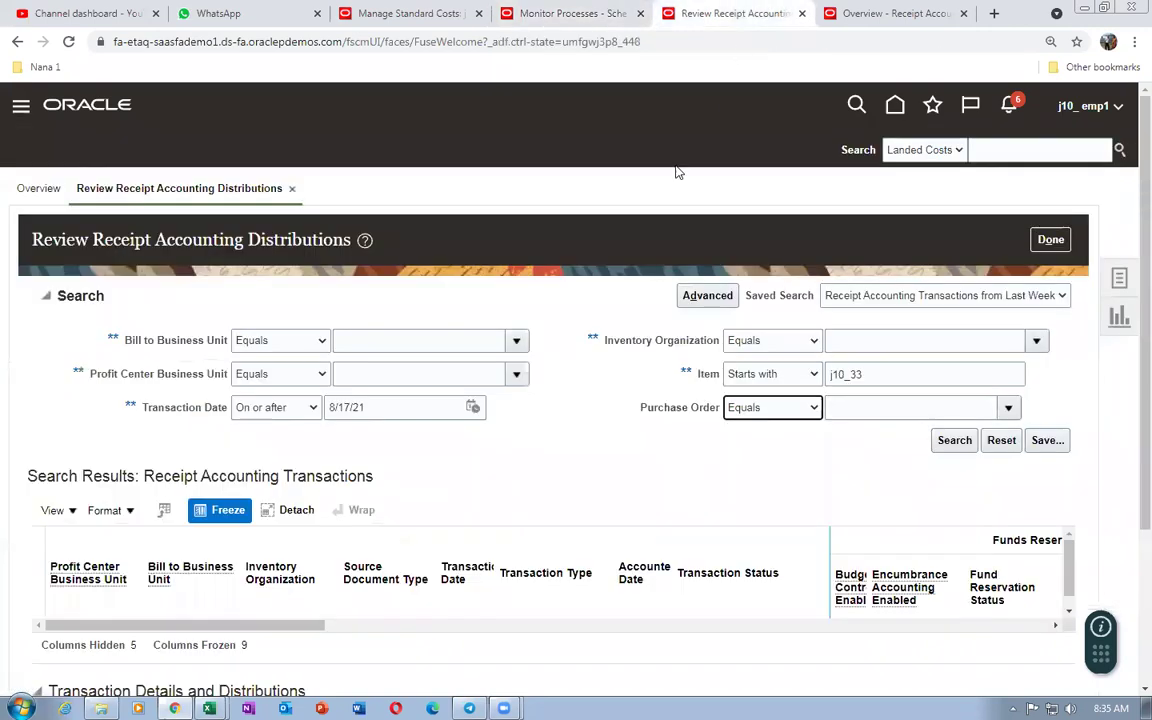
{"action": "left_click", "coordinate": [950, 443]}
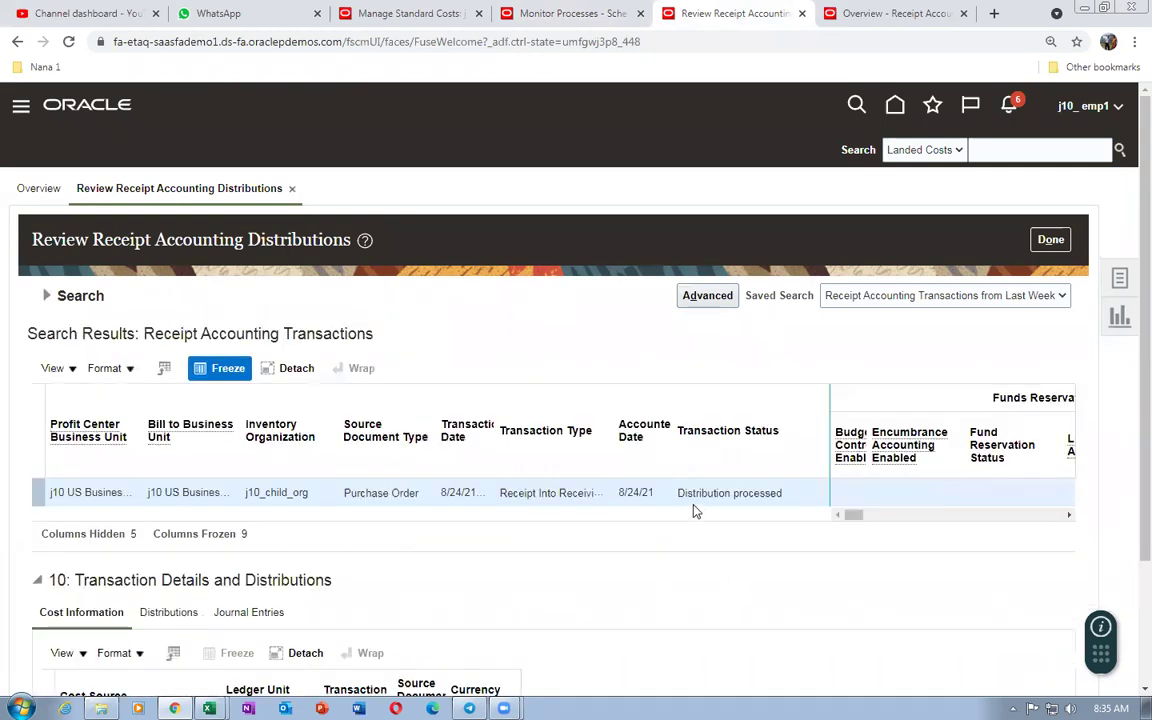
- Examine the receipt transaction's details, its purchase order cost line, and its debit and credit distributions
{"action": "left_click_drag", "start_coordinate": [857, 517], "coordinate": [1012, 518]}
{"action": "scroll", "coordinate": [1125, 500], "scroll_direction": "down", "scroll_amount": 2}
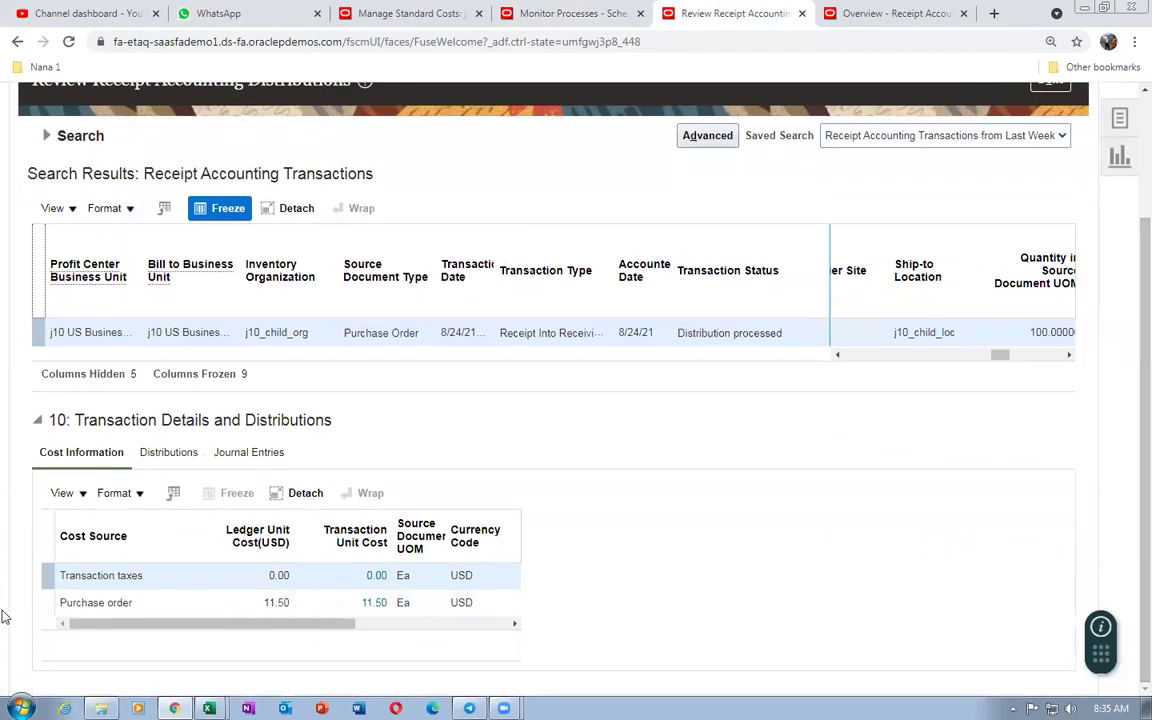
{"action": "left_click", "coordinate": [159, 606]}
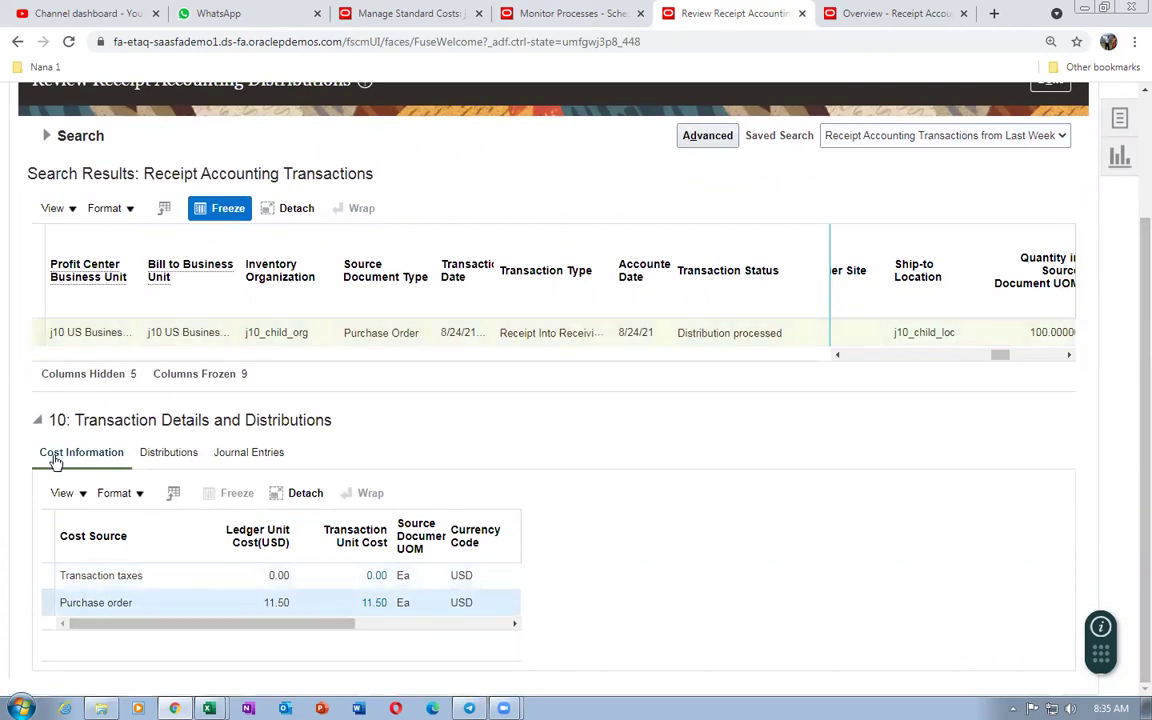
{"action": "left_click", "coordinate": [172, 453]}
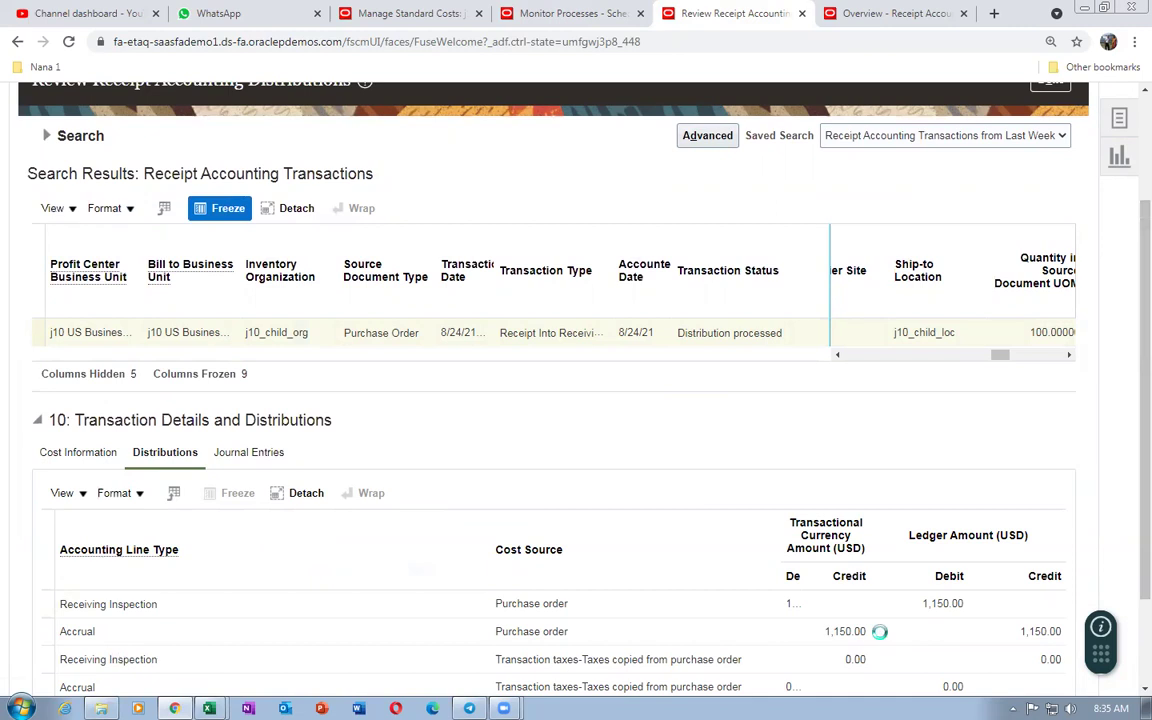
{"action": "scroll", "coordinate": [508, 626], "scroll_direction": "down", "scroll_amount": 2}
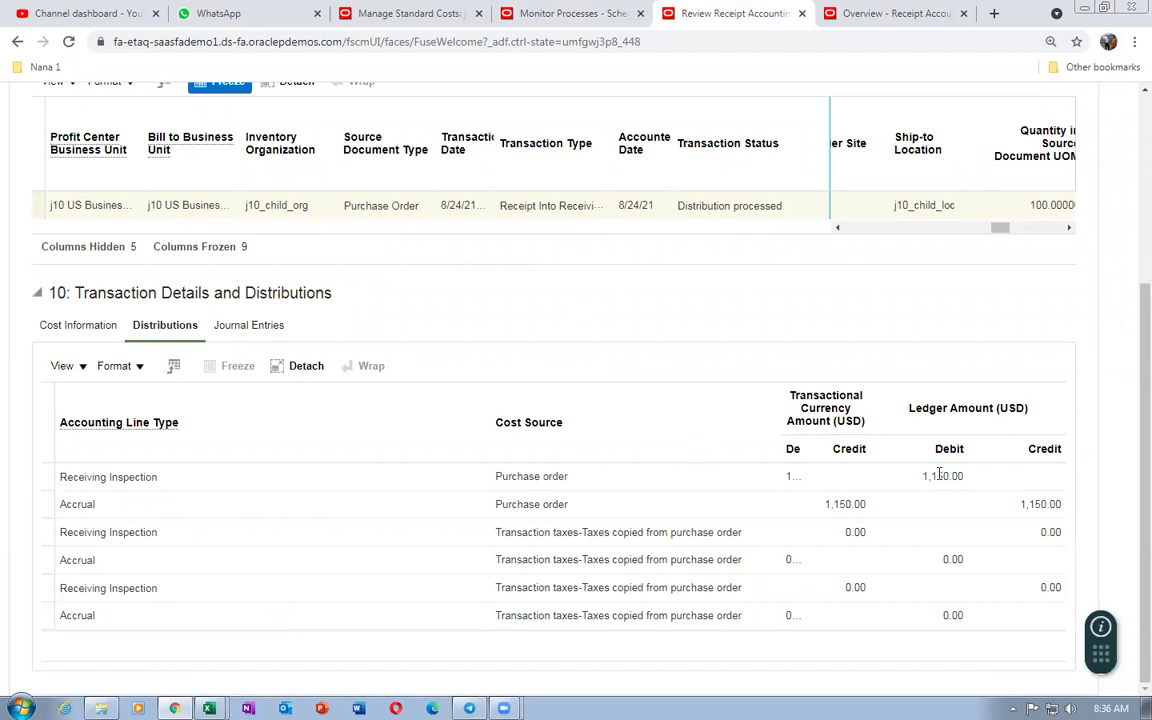
- Compare the distributions with the Inventory AP Accrual credit in row 11 of the Excel sheet, returning to Oracle
{"action": "key", "text": "alt+Tab"}
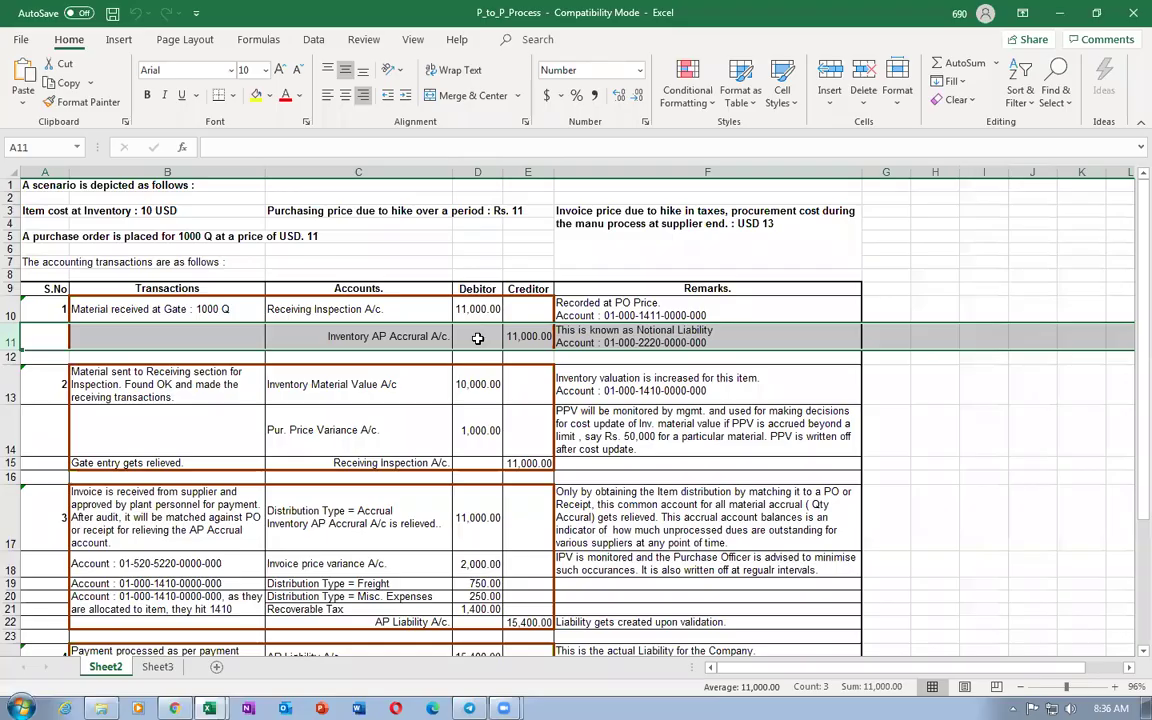
{"action": "left_click", "coordinate": [533, 336]}
{"action": "key", "text": "alt+Tab"}
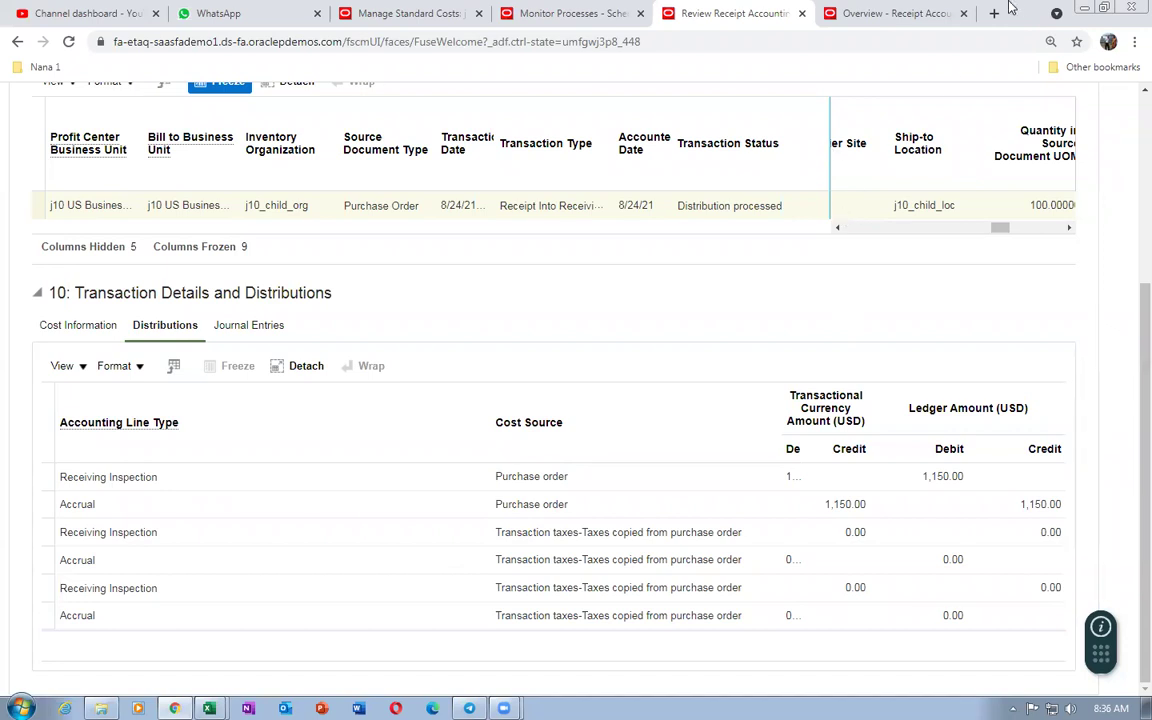
- Open Review Item Costs in the Cost Accounting work area and search for item j10_33
{"action": "left_click", "coordinate": [877, 13]}
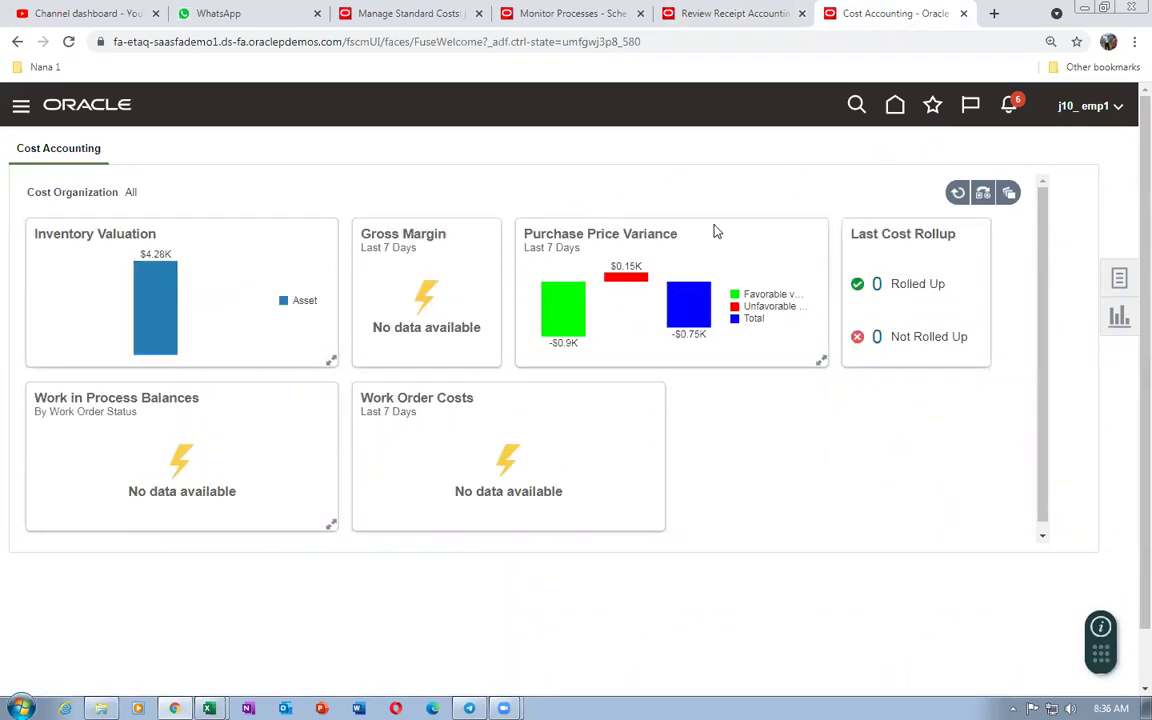
{"action": "left_click", "coordinate": [1117, 281]}
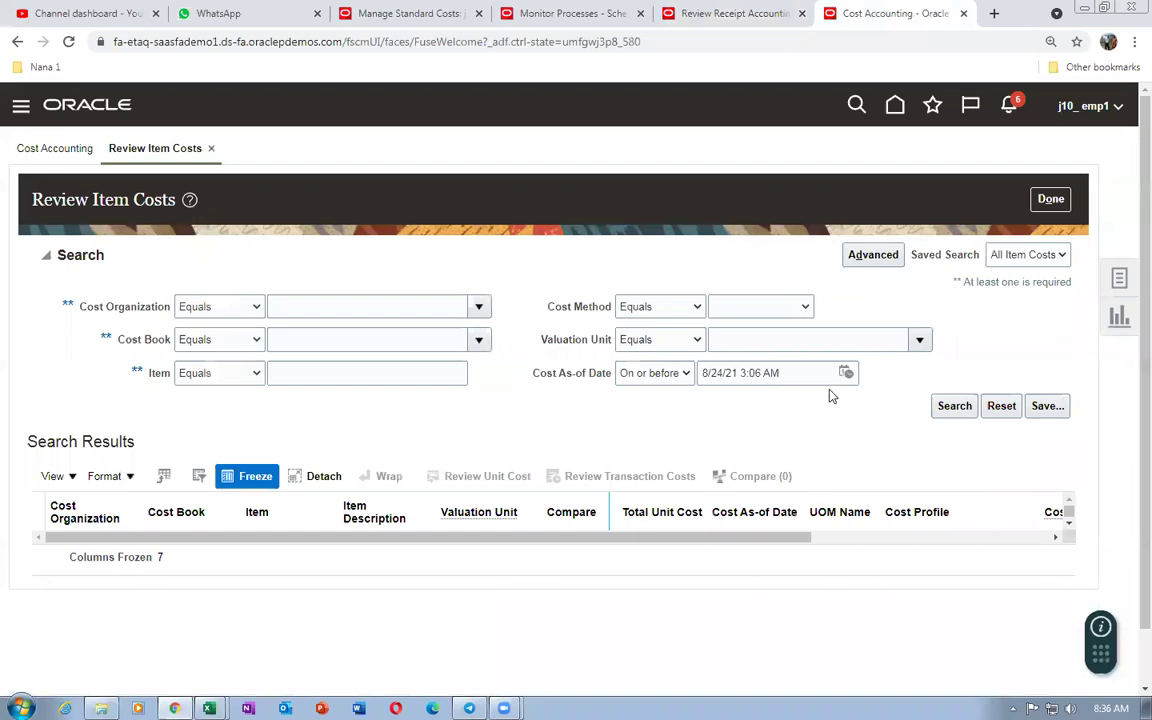
{"action": "left_click", "coordinate": [360, 377]}
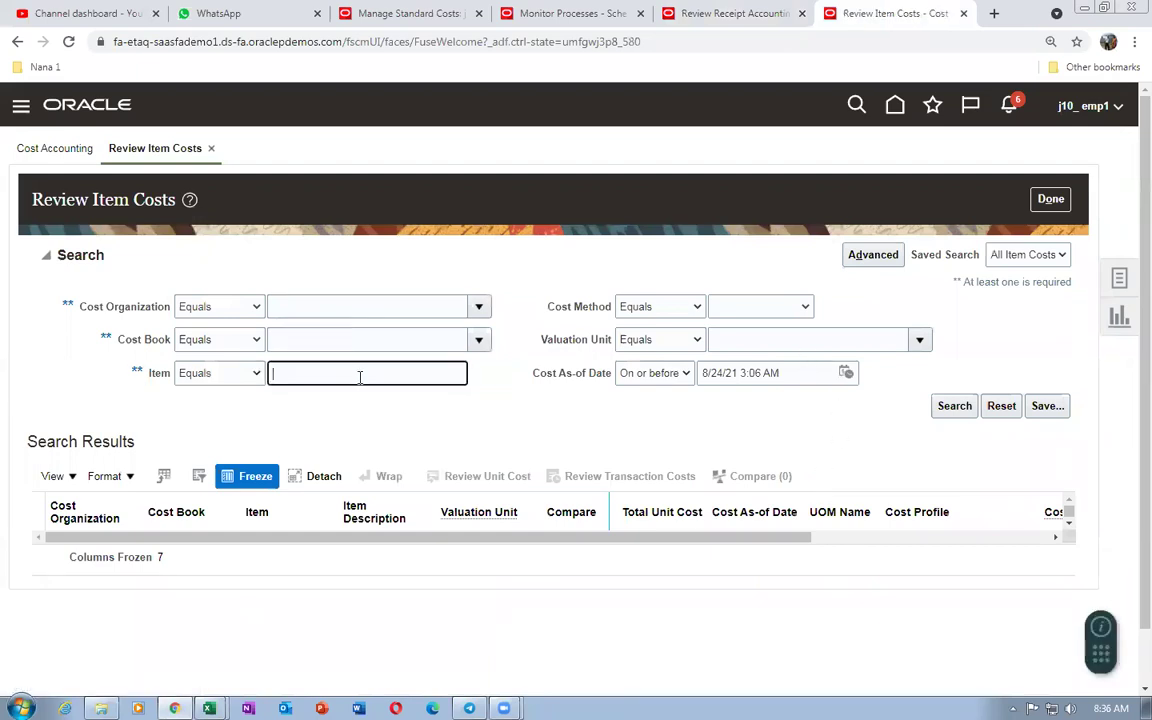
{"action": "type", "text": "j10_33"}
{"action": "left_click", "coordinate": [953, 405]}
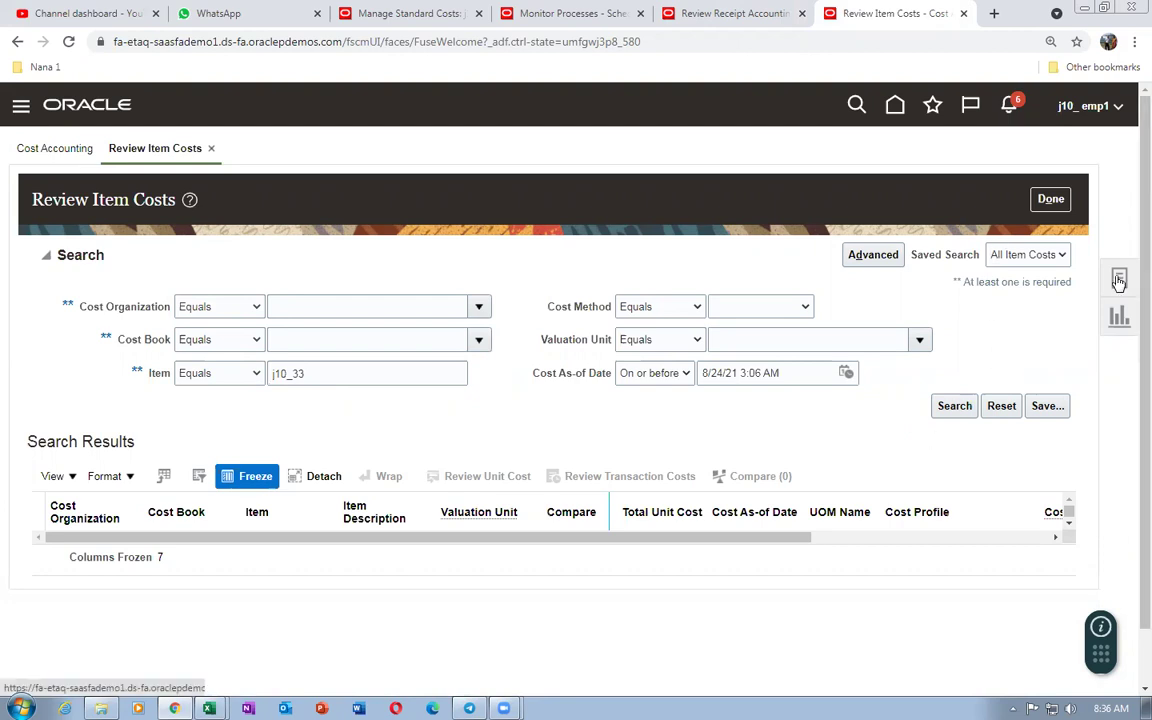
- Open the Create Cost Accounting Distributions task and search for run controls starting with j10
{"action": "left_click", "coordinate": [1122, 318]}
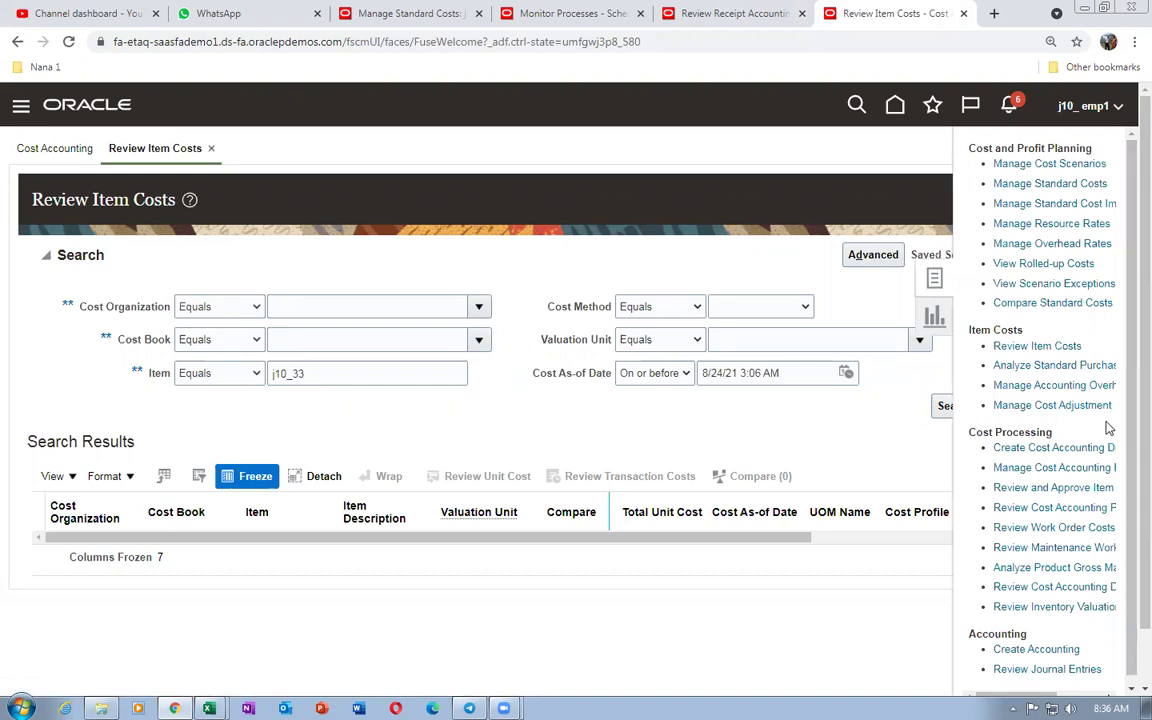
{"action": "left_click", "coordinate": [1025, 450]}
{"action": "left_click", "coordinate": [321, 285]}
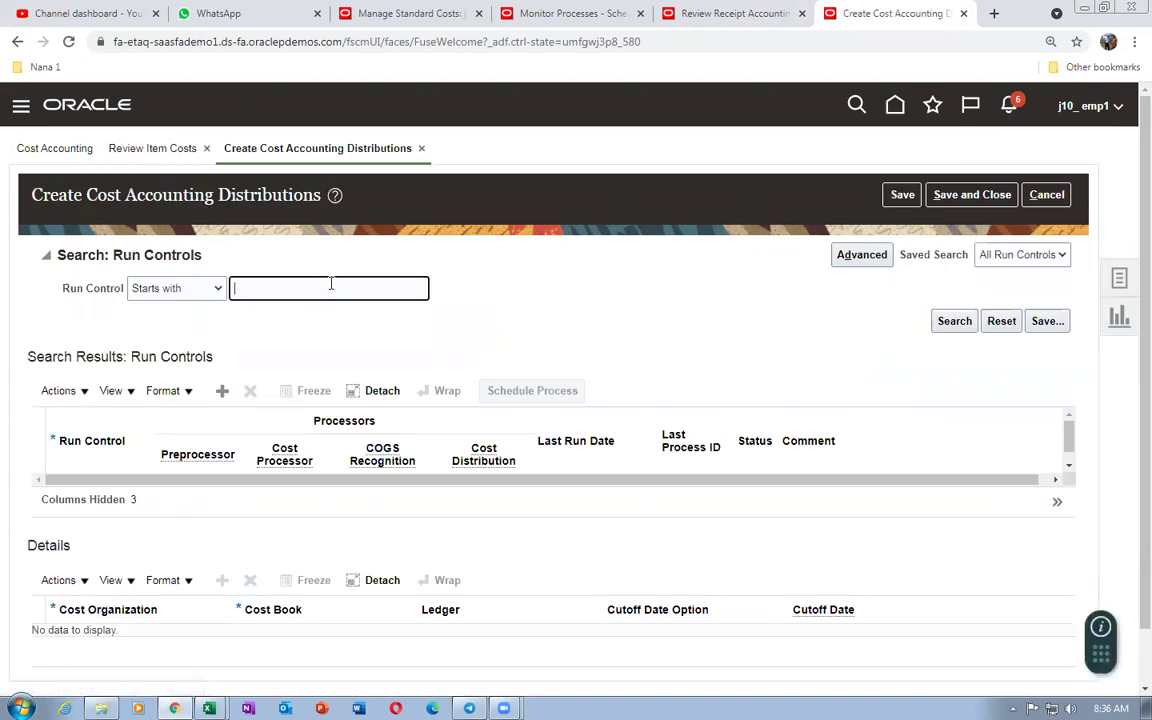
{"action": "type", "text": "j10"}
{"action": "left_click", "coordinate": [954, 321]}
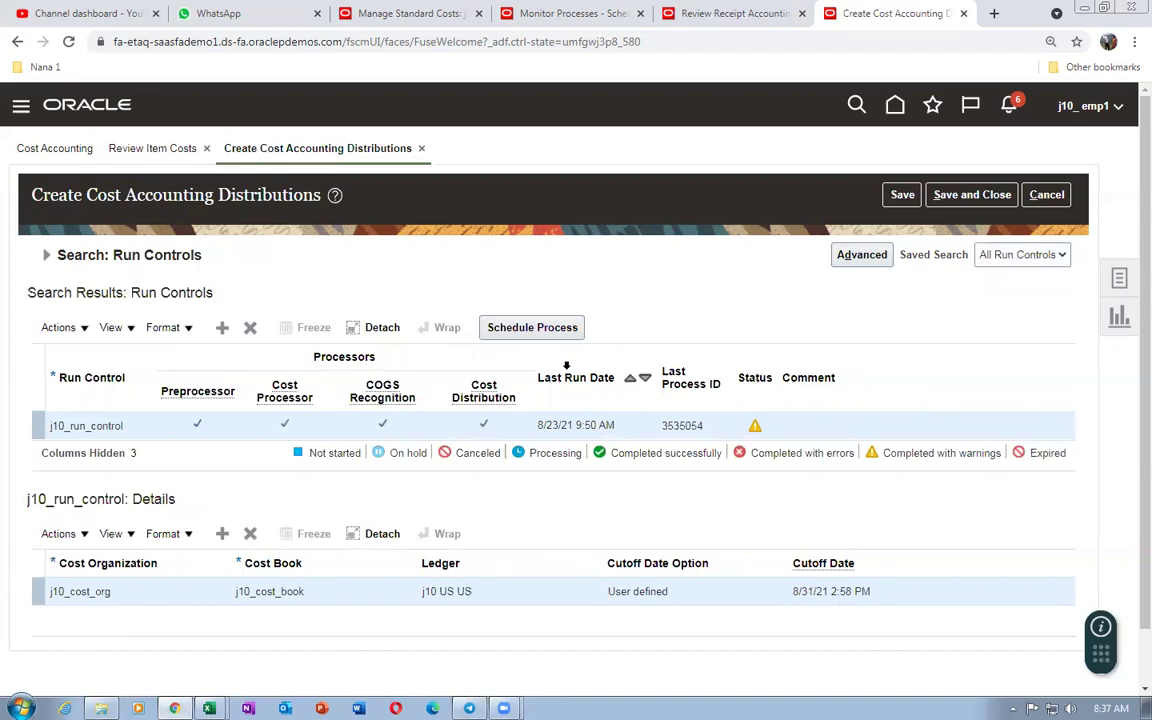
- Schedule and submit the cost distributions process for j10_run_control, and acknowledge the submission
{"action": "left_click", "coordinate": [540, 330]}
{"action": "left_click", "coordinate": [782, 151]}
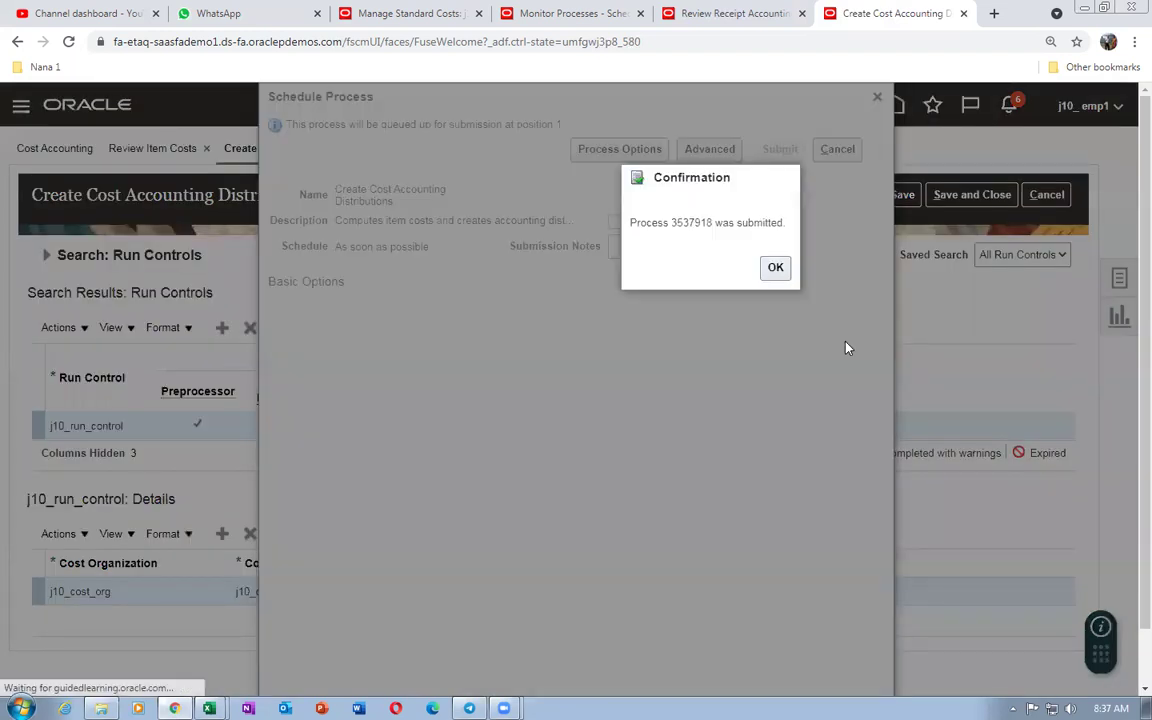
{"action": "left_click", "coordinate": [775, 267]}
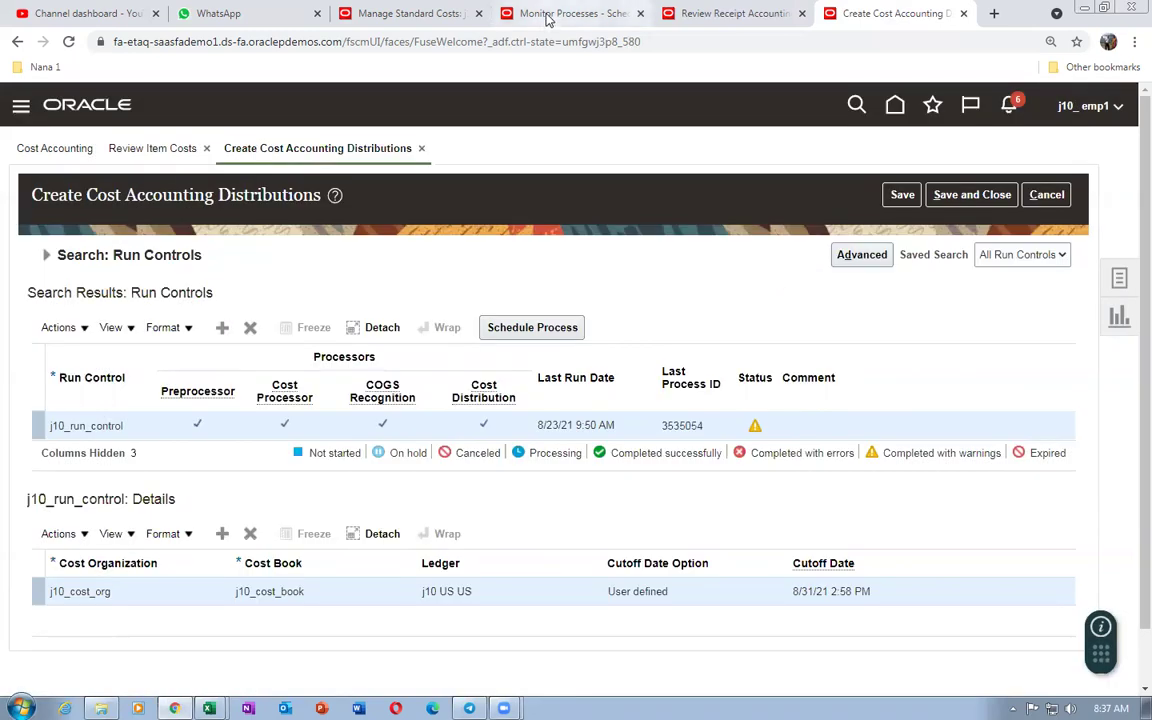
- Return to the scheduled processes list and refresh it to check the Create Cost Accounting Distributions run
{"action": "left_click", "coordinate": [510, 14]}
{"action": "left_click", "coordinate": [688, 319]}
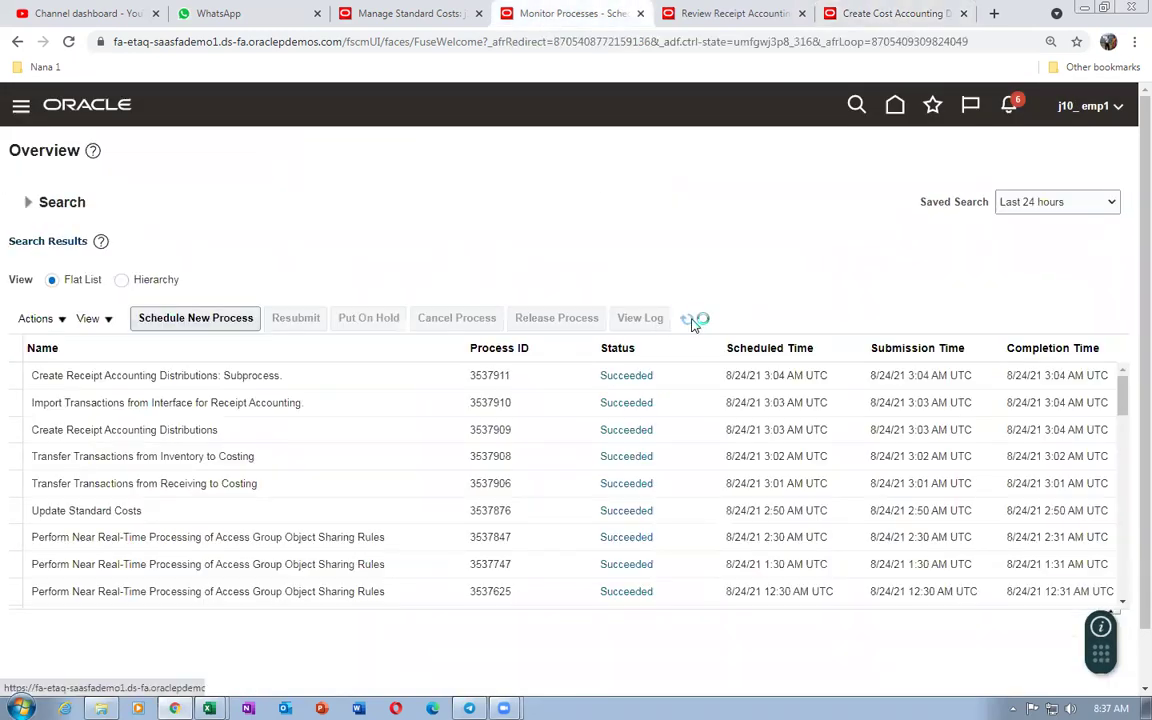
{"action": "left_click", "coordinate": [694, 320]}
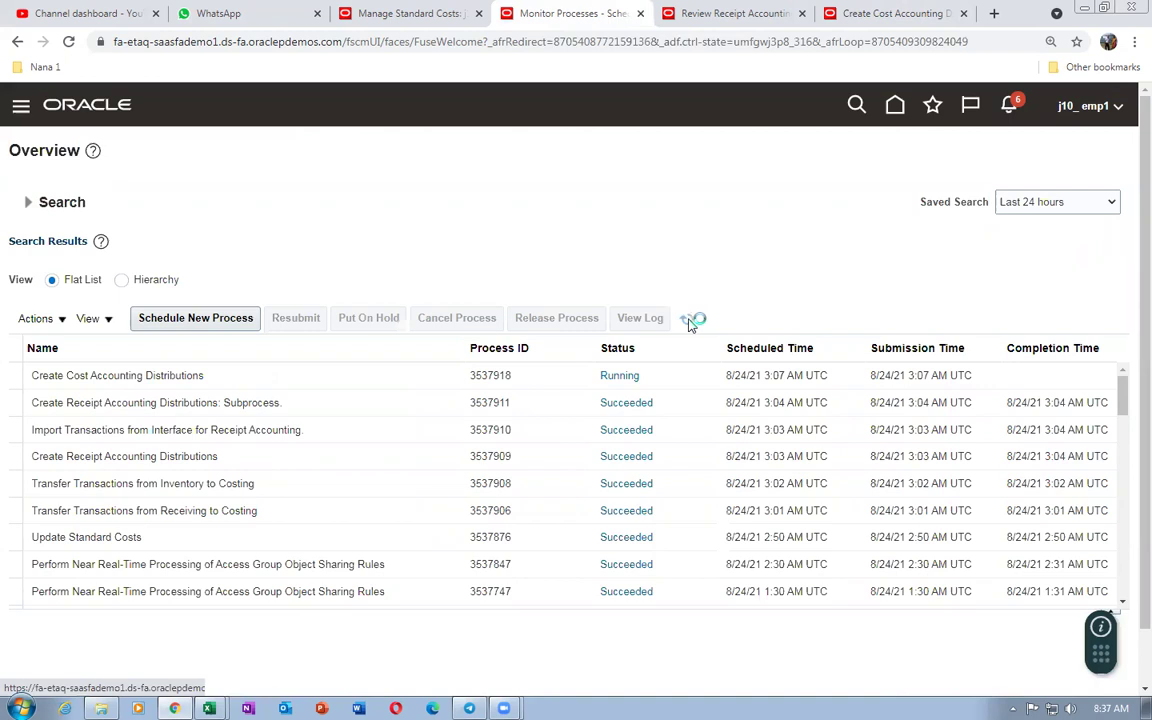
- Switch to the P_to_P_Process workbook in Excel and review the receipt, inventory value and purchase price variance entries in rows 10 to 15
{"action": "key", "text": "alt+Tab"}
{"action": "left_click", "coordinate": [90, 368]}
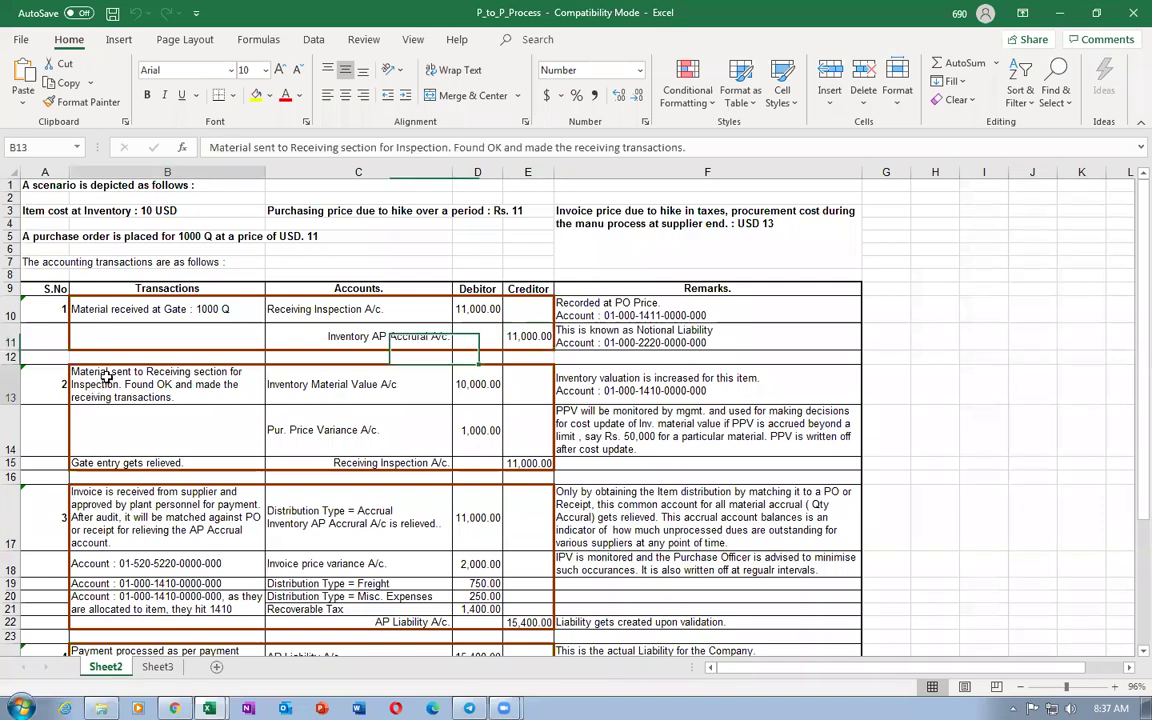
{"action": "left_click", "coordinate": [320, 431]}
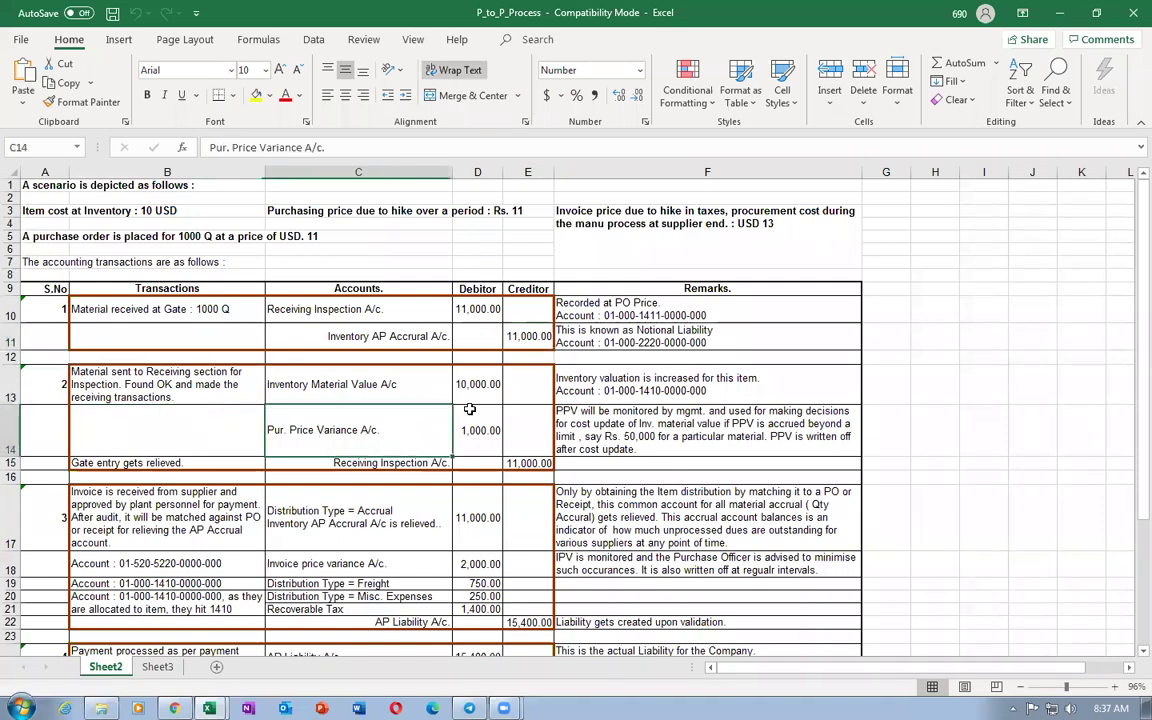
{"action": "left_click", "coordinate": [515, 335]}
{"action": "left_click", "coordinate": [463, 430]}
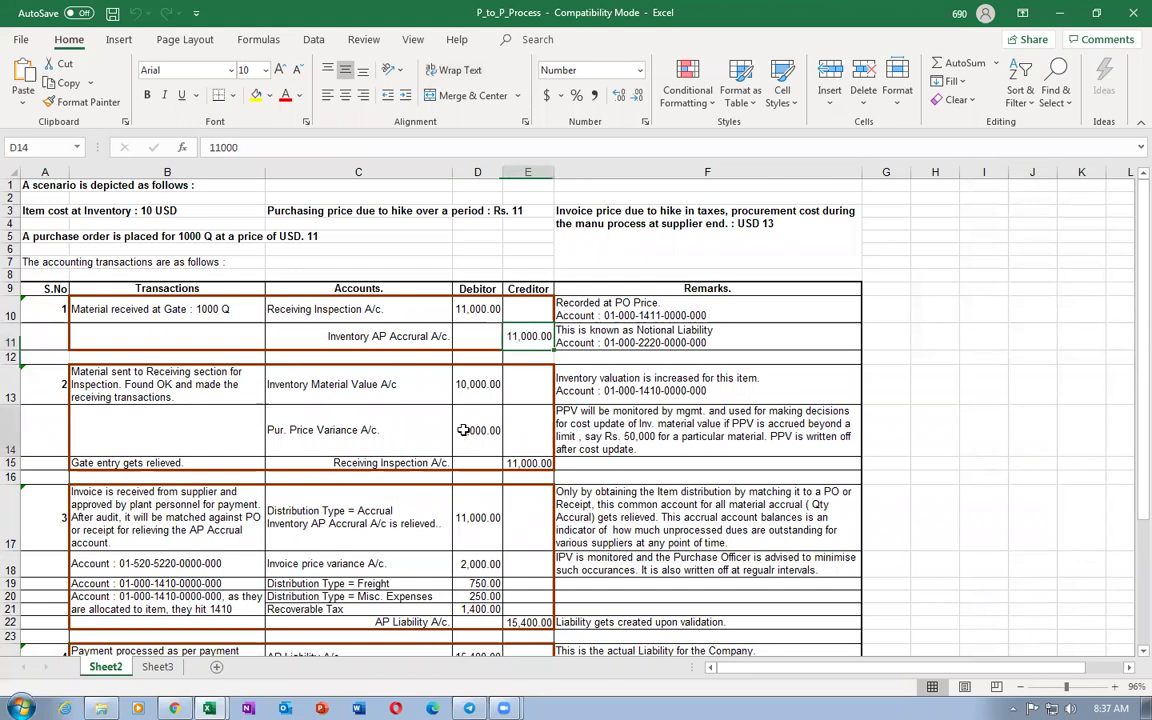
{"action": "left_click", "coordinate": [272, 432]}
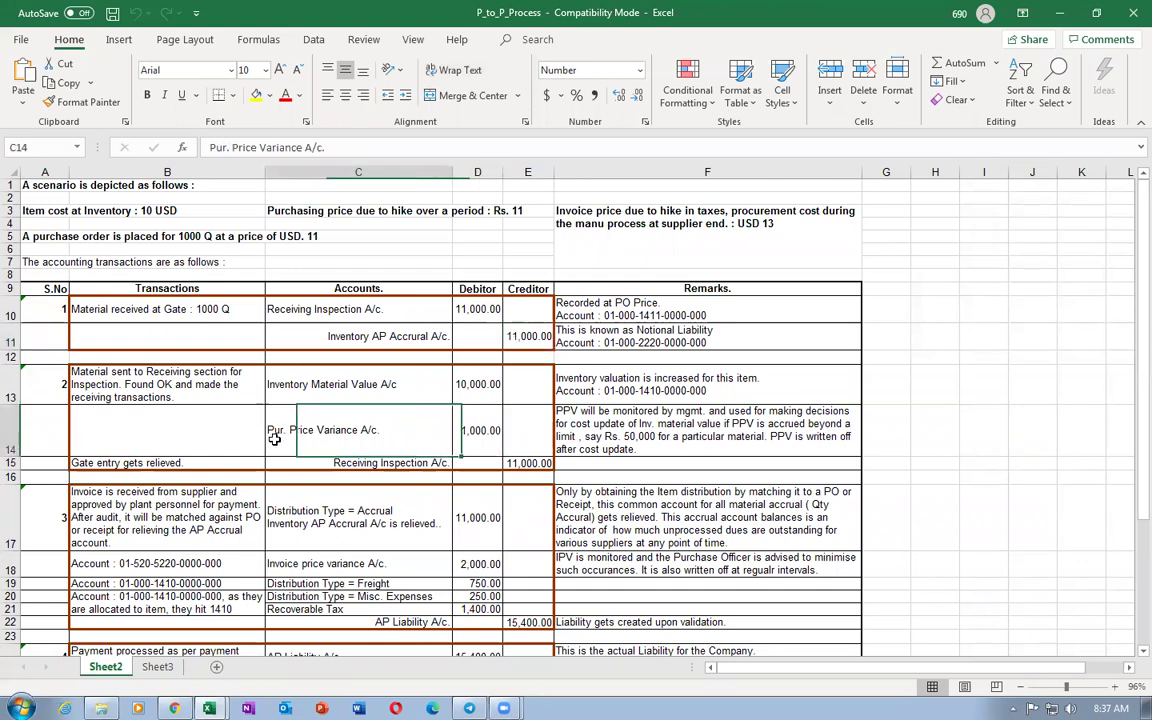
{"action": "left_click", "coordinate": [100, 463]}
{"action": "left_click", "coordinate": [515, 463]}
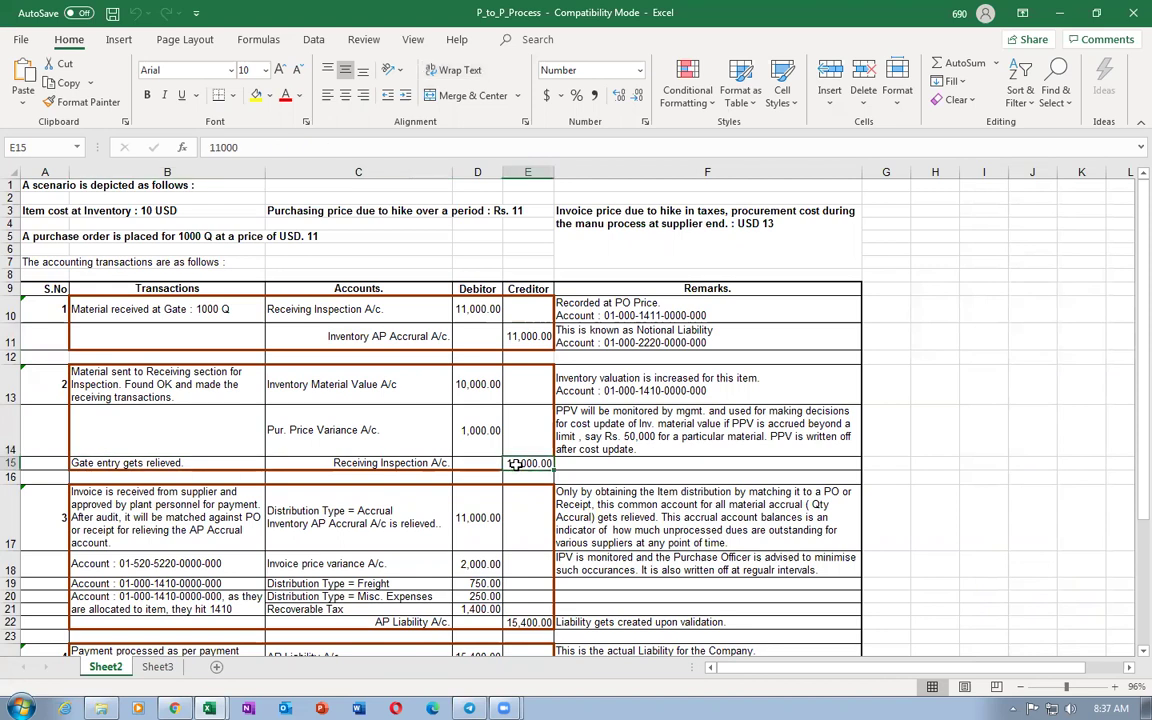
{"action": "left_click_drag", "start_coordinate": [10, 312], "coordinate": [5, 452]}
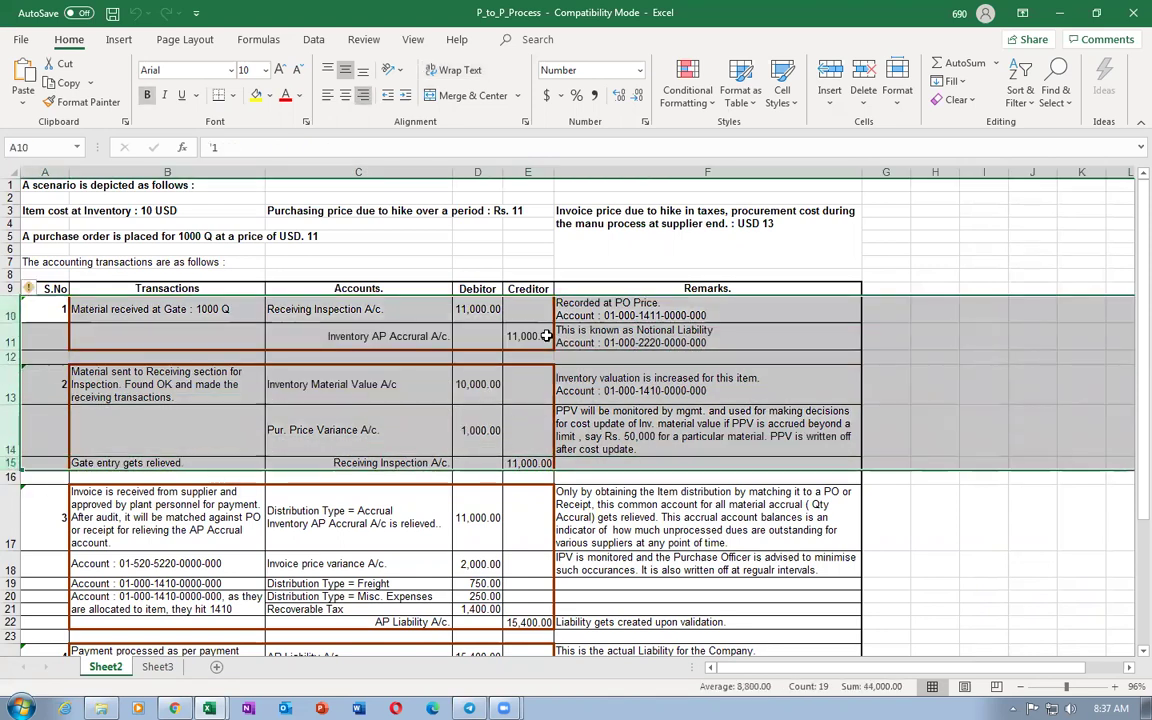
{"action": "left_click", "coordinate": [540, 335]}
{"action": "left_click", "coordinate": [282, 370]}
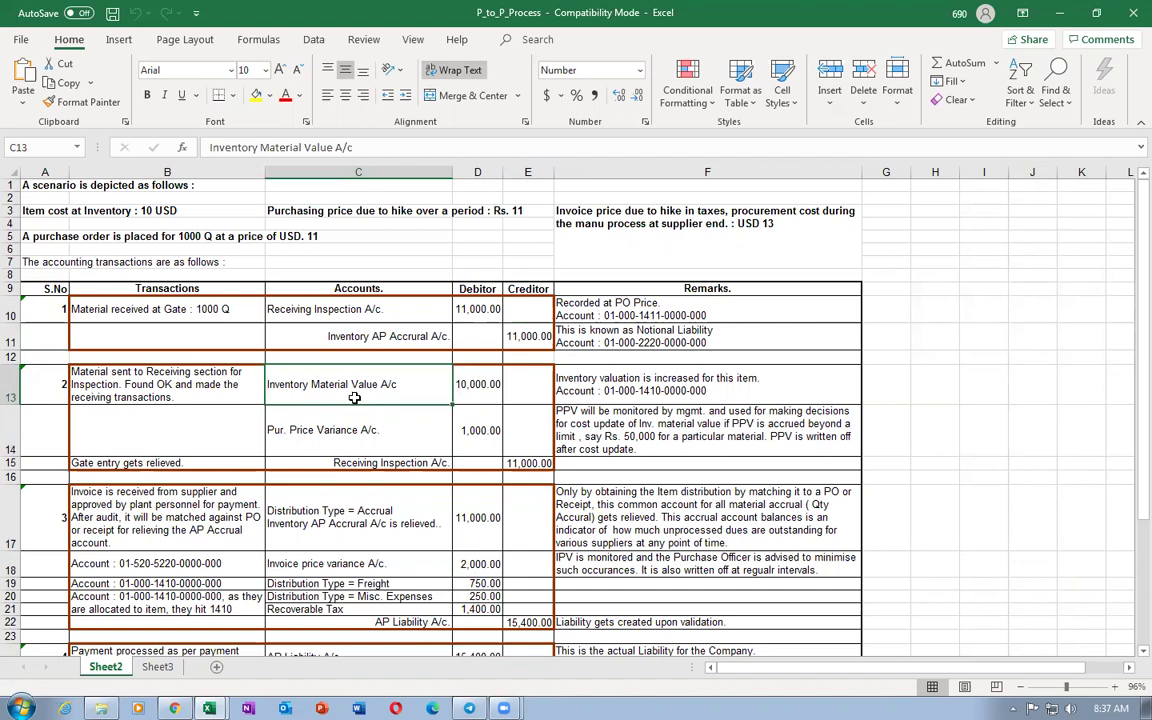
- Compare the invoice-matching accrual debit in transaction 3 with the Inventory AP Accrual credit in transaction 1
{"action": "scroll", "coordinate": [355, 397], "scroll_direction": "down", "scroll_amount": 1}
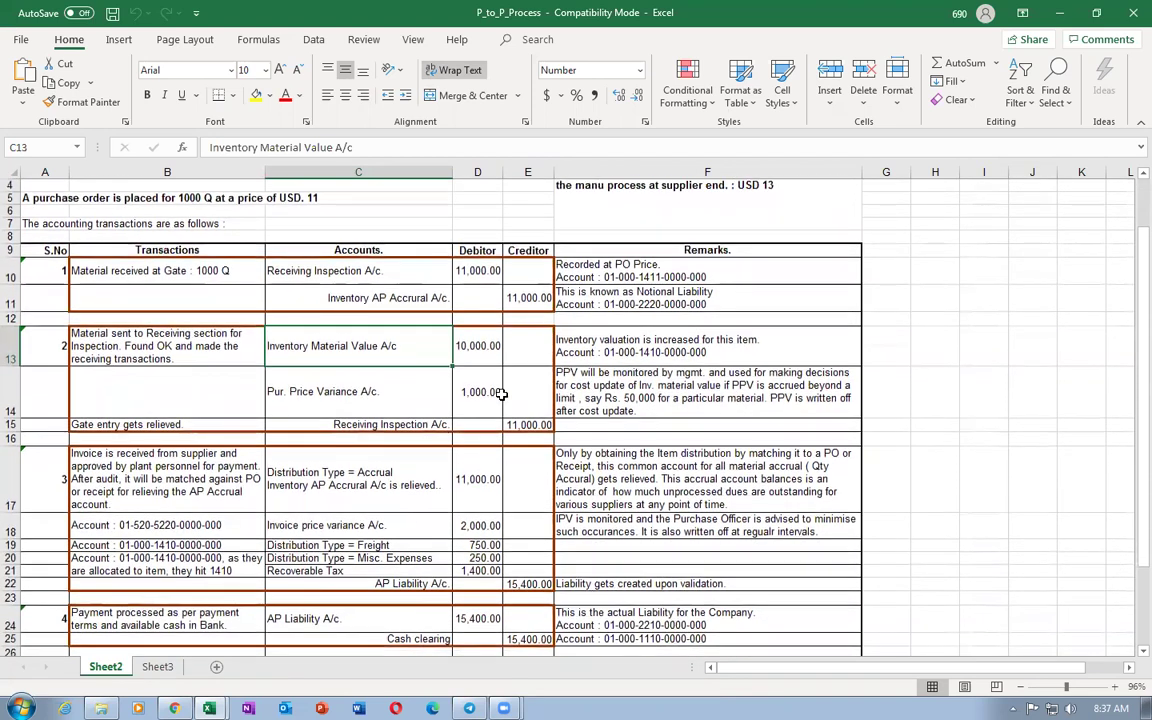
{"action": "left_click", "coordinate": [528, 292]}
{"action": "left_click", "coordinate": [110, 460]}
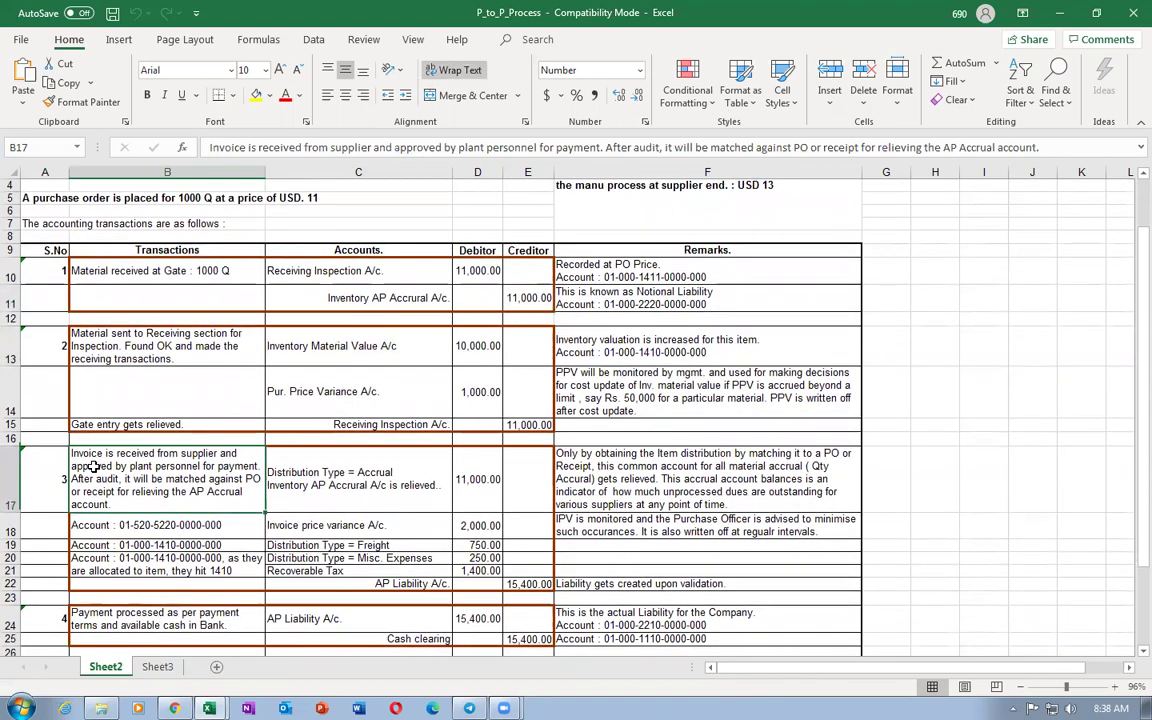
{"action": "left_click", "coordinate": [291, 468]}
{"action": "left_click", "coordinate": [480, 482]}
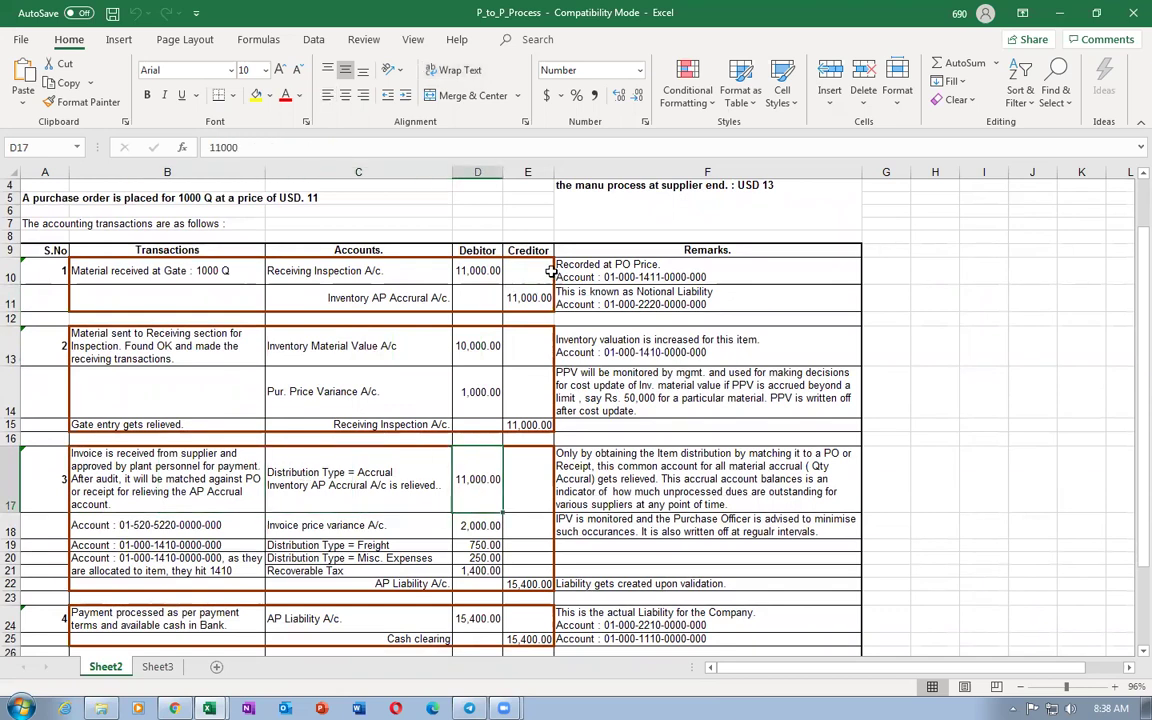
{"action": "left_click", "coordinate": [510, 292]}
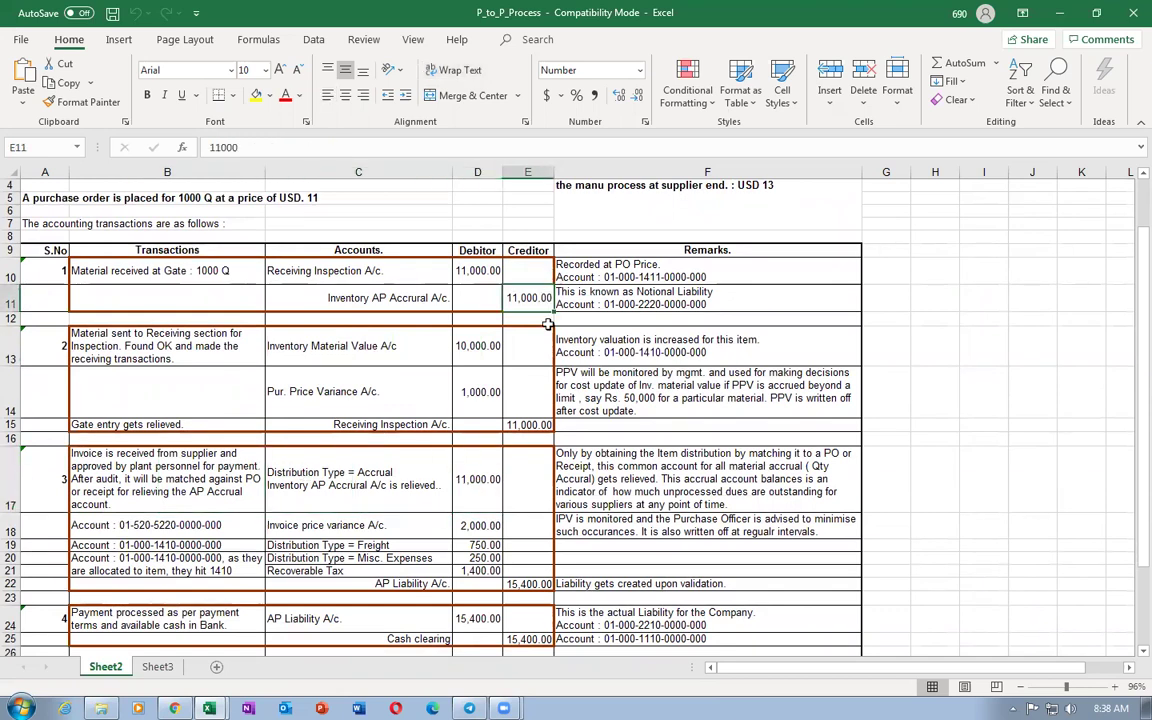
- Check the invoice price variance line in row 18 against the gate receipt debit in transaction 1
{"action": "left_click", "coordinate": [330, 525]}
{"action": "left_click", "coordinate": [190, 525]}
{"action": "left_click", "coordinate": [341, 528]}
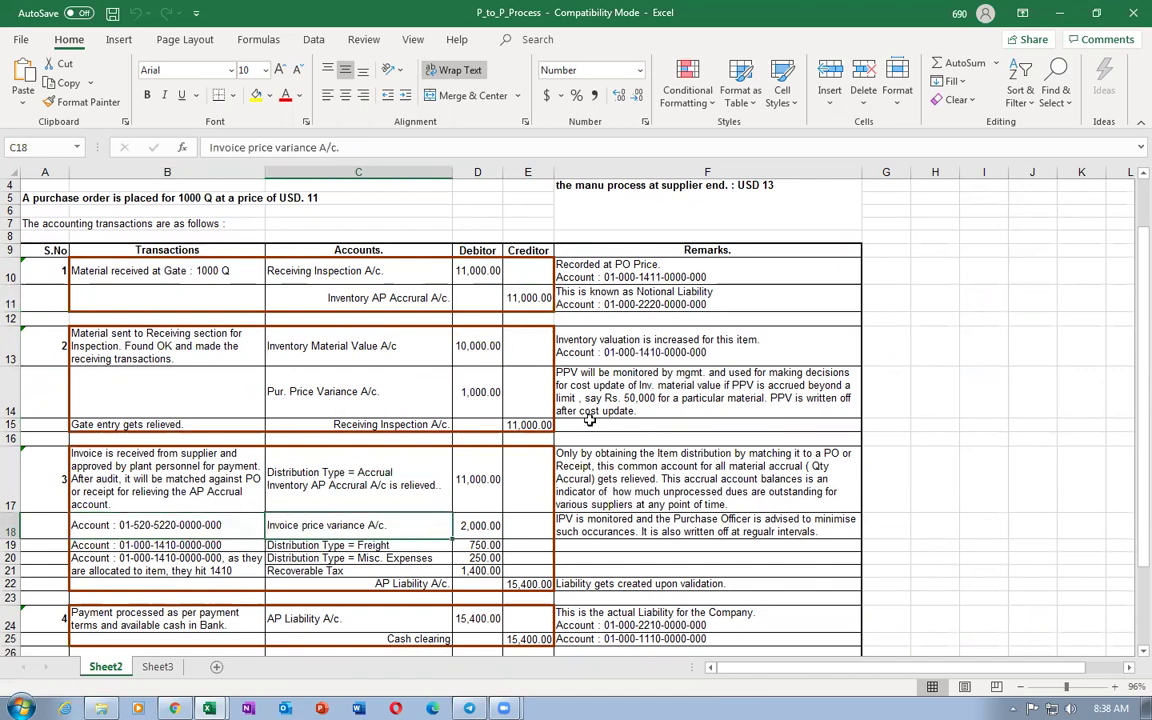
{"action": "left_click", "coordinate": [486, 272]}
{"action": "left_click_drag", "start_coordinate": [492, 276], "coordinate": [437, 476]}
{"action": "key", "text": "Escape"}
{"action": "left_click", "coordinate": [466, 527]}
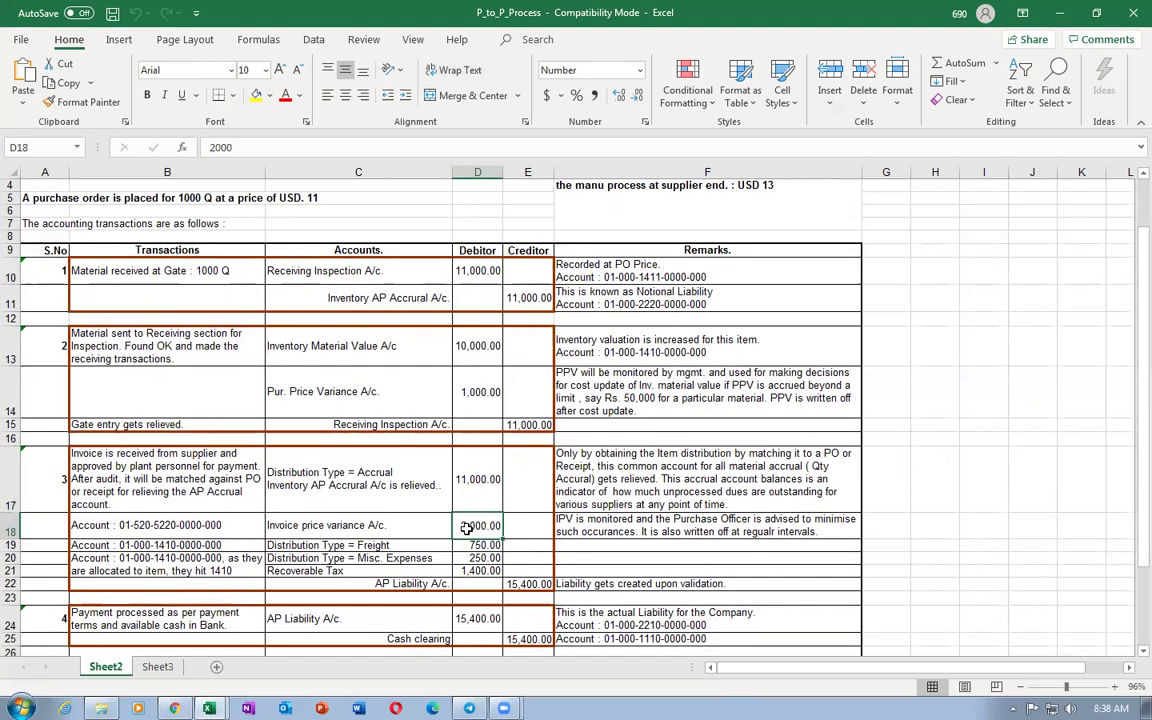
- Examine the account code, account name and debit amount of the invoice price variance line
{"action": "left_click", "coordinate": [373, 525]}
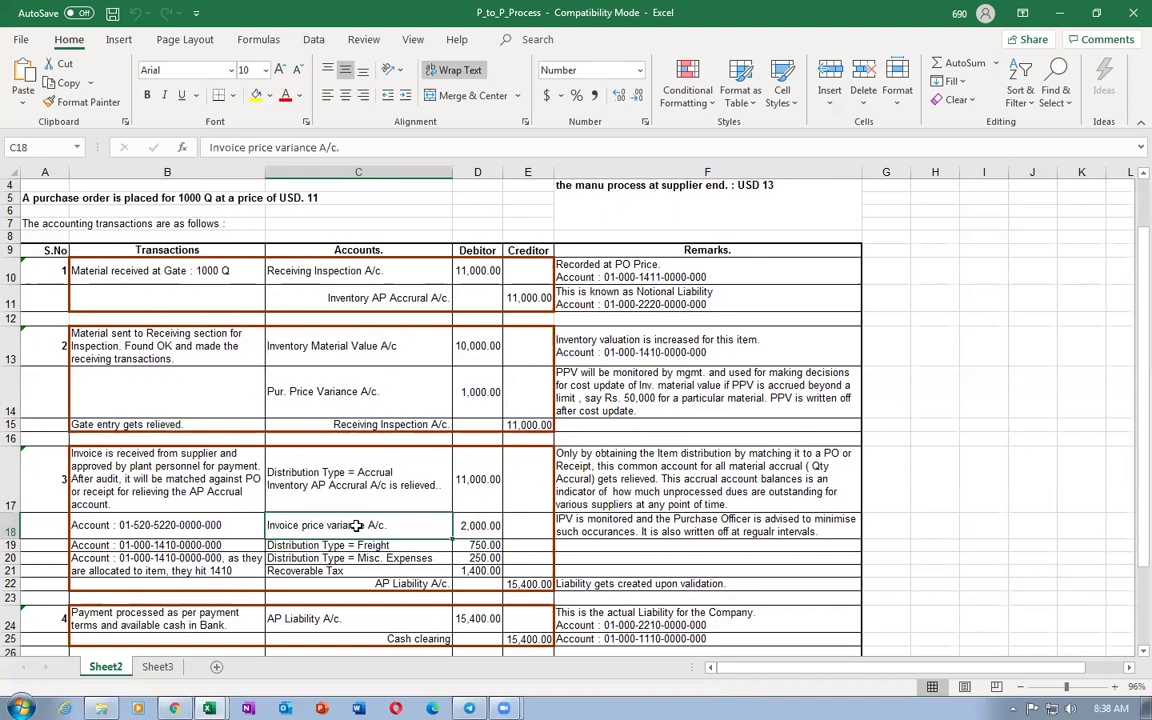
{"action": "left_click", "coordinate": [118, 525]}
{"action": "left_click", "coordinate": [311, 525]}
{"action": "left_click", "coordinate": [480, 525]}
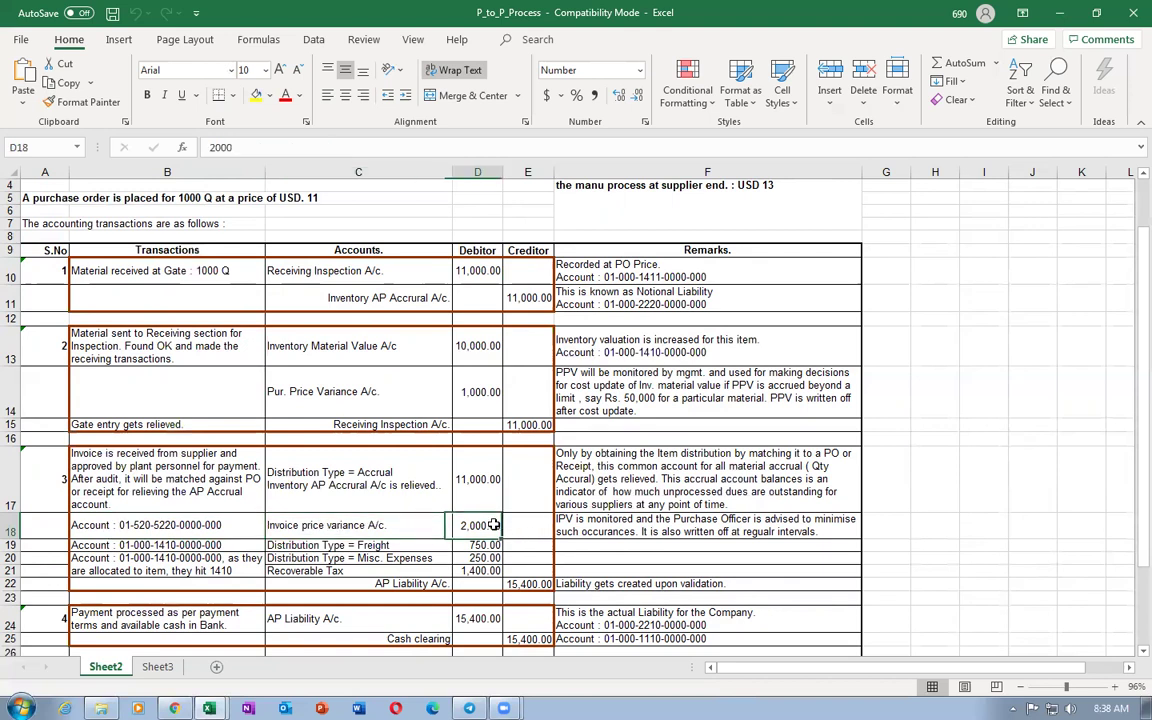
{"action": "left_click", "coordinate": [388, 528]}
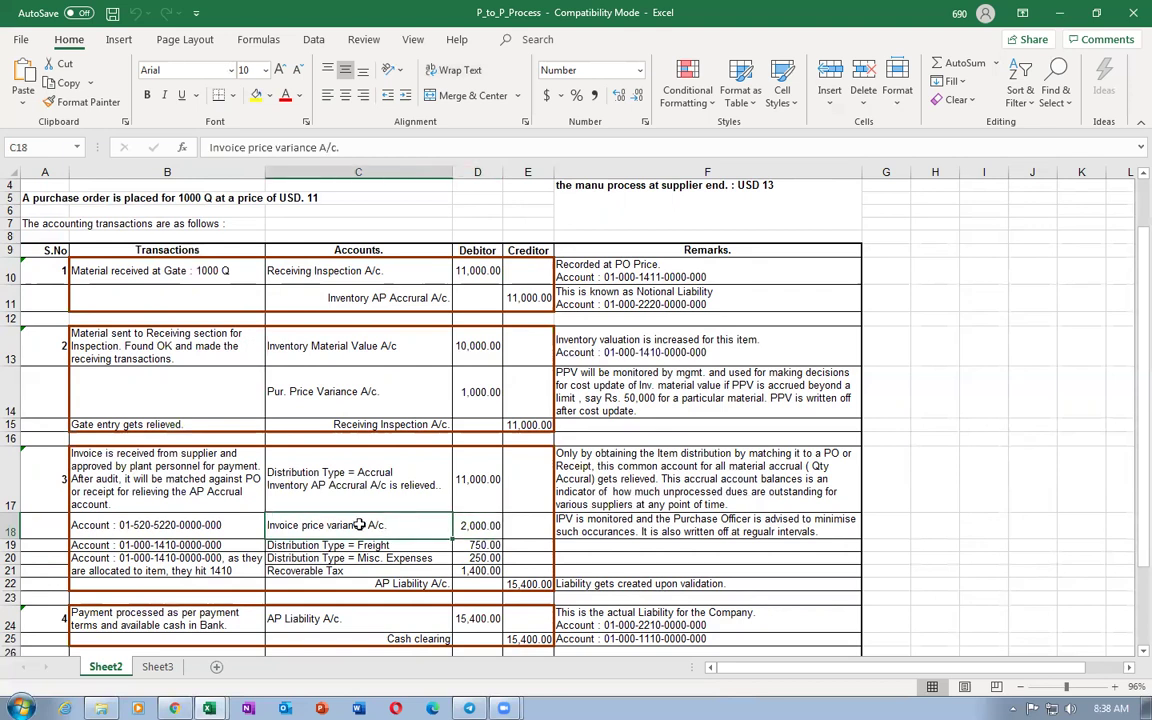
{"action": "left_click", "coordinate": [492, 525]}
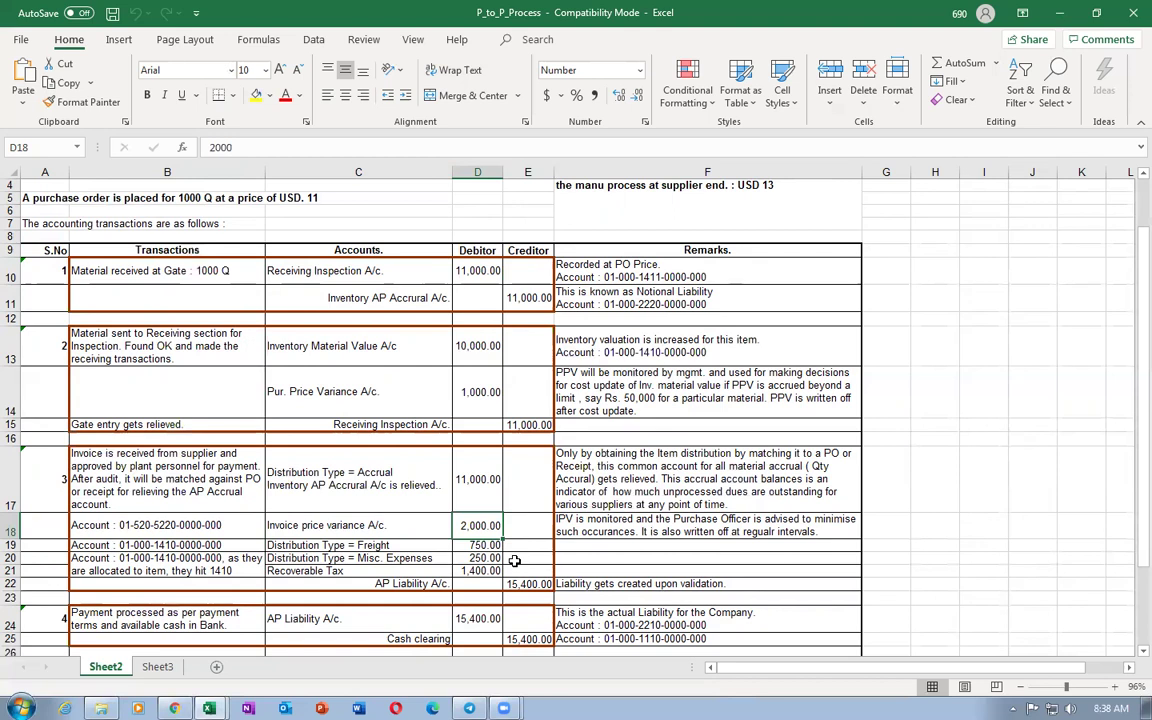
{"action": "left_click", "coordinate": [425, 525]}
{"action": "left_click", "coordinate": [484, 532]}
{"action": "left_click", "coordinate": [290, 525]}
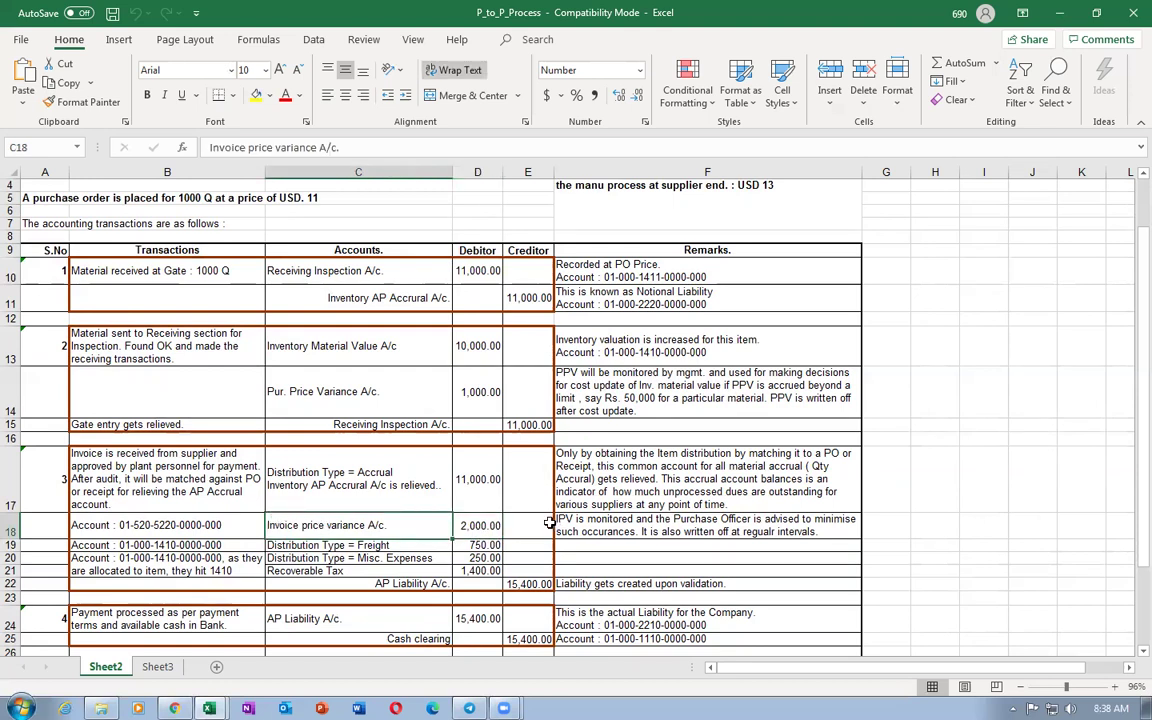
{"action": "left_click", "coordinate": [478, 525]}
- Review the freight, miscellaneous expense, recoverable tax and AP Liability lines, and select all of transaction 3, rows 17 to 22
{"action": "scroll", "coordinate": [300, 515], "scroll_direction": "down", "scroll_amount": 2}
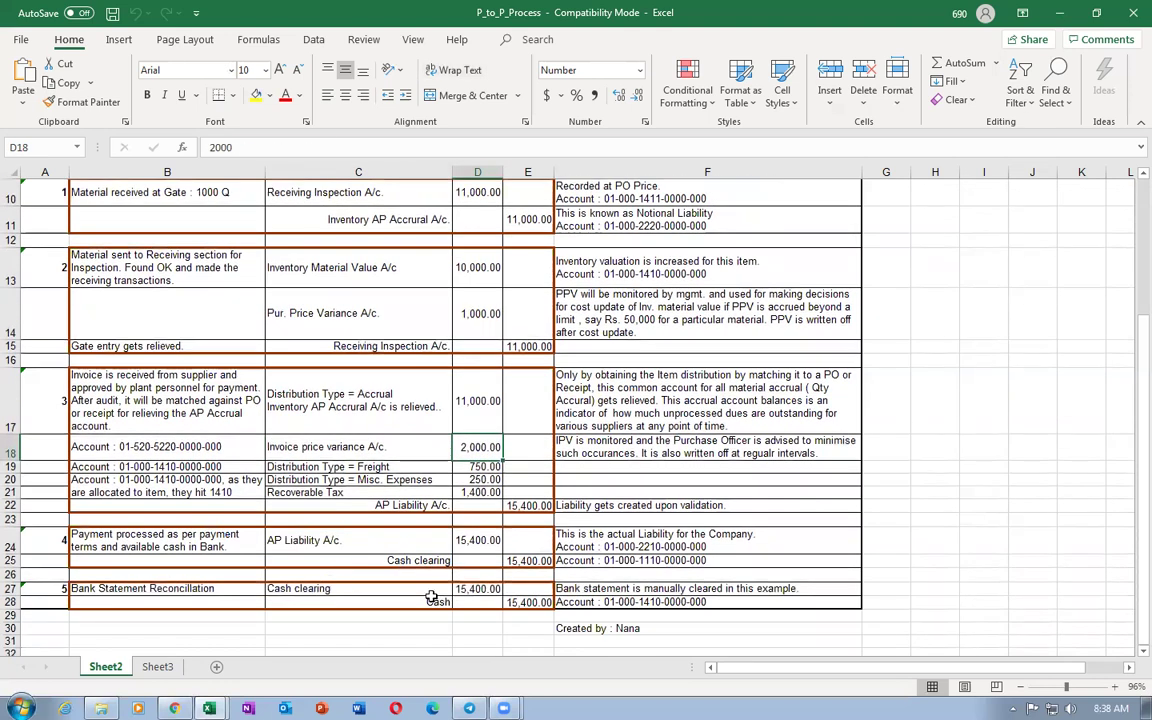
{"action": "left_click", "coordinate": [340, 466]}
{"action": "left_click", "coordinate": [340, 480]}
{"action": "left_click", "coordinate": [341, 490]}
{"action": "key", "text": "Down"}
{"action": "key", "text": "Right"}
{"action": "key", "text": "Right"}
{"action": "left_click_drag", "start_coordinate": [9, 388], "coordinate": [14, 500]}
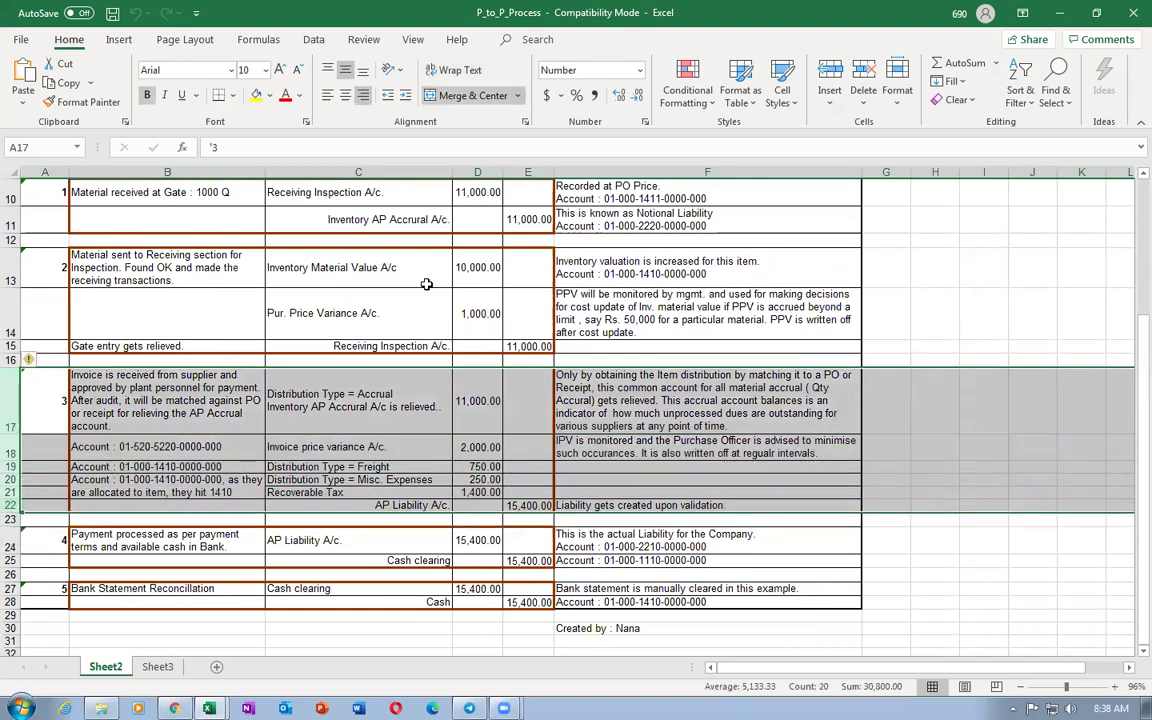
- Compare the Inventory AP Accrual credit with the AP Liability credit, and select transactions 1 to 3, rows 10 to 22
{"action": "left_click", "coordinate": [519, 219]}
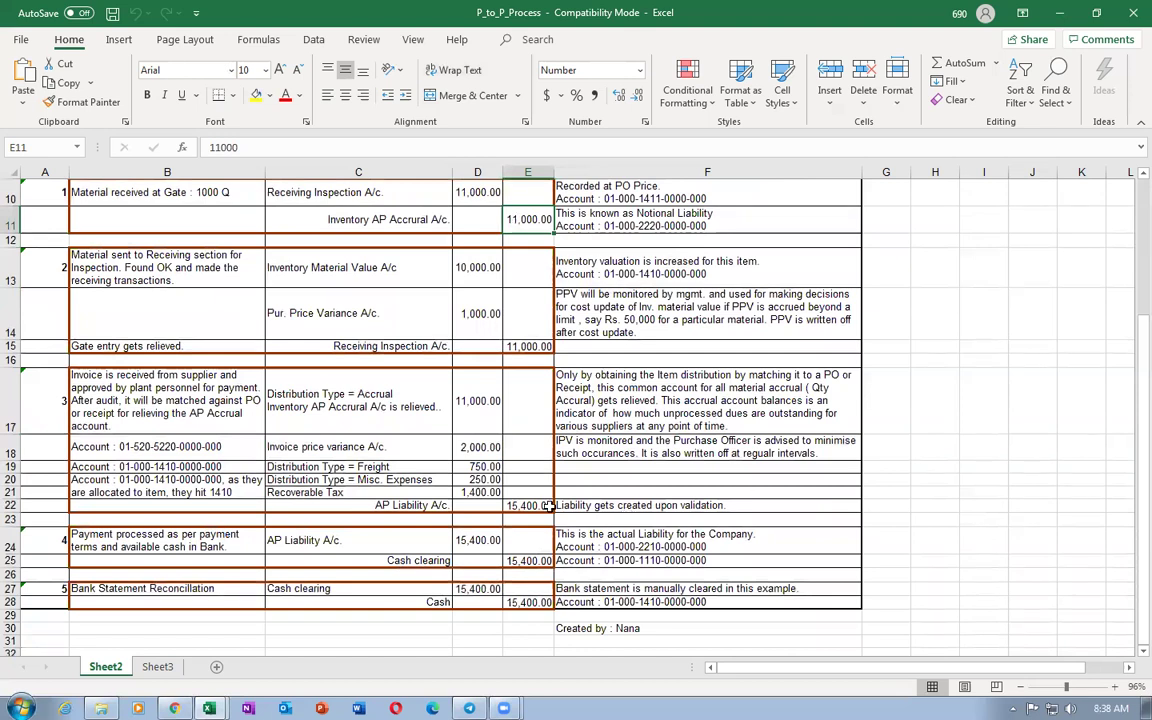
{"action": "left_click", "coordinate": [506, 506]}
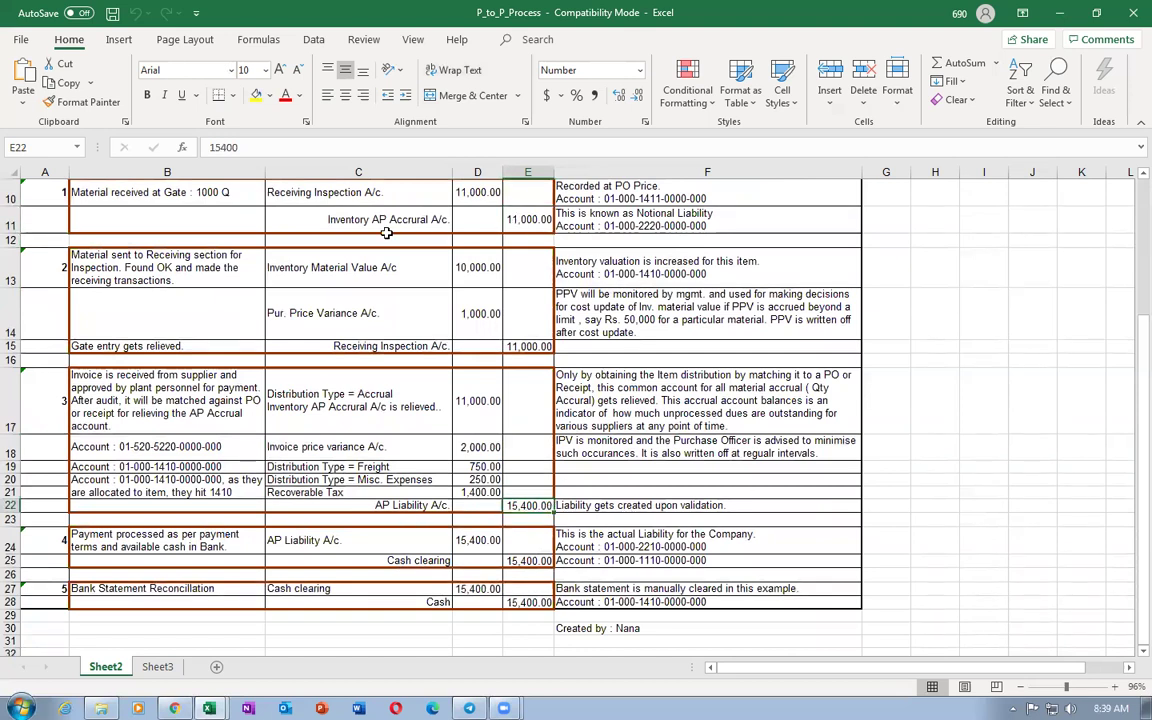
{"action": "left_click", "coordinate": [350, 213]}
{"action": "left_click", "coordinate": [548, 221]}
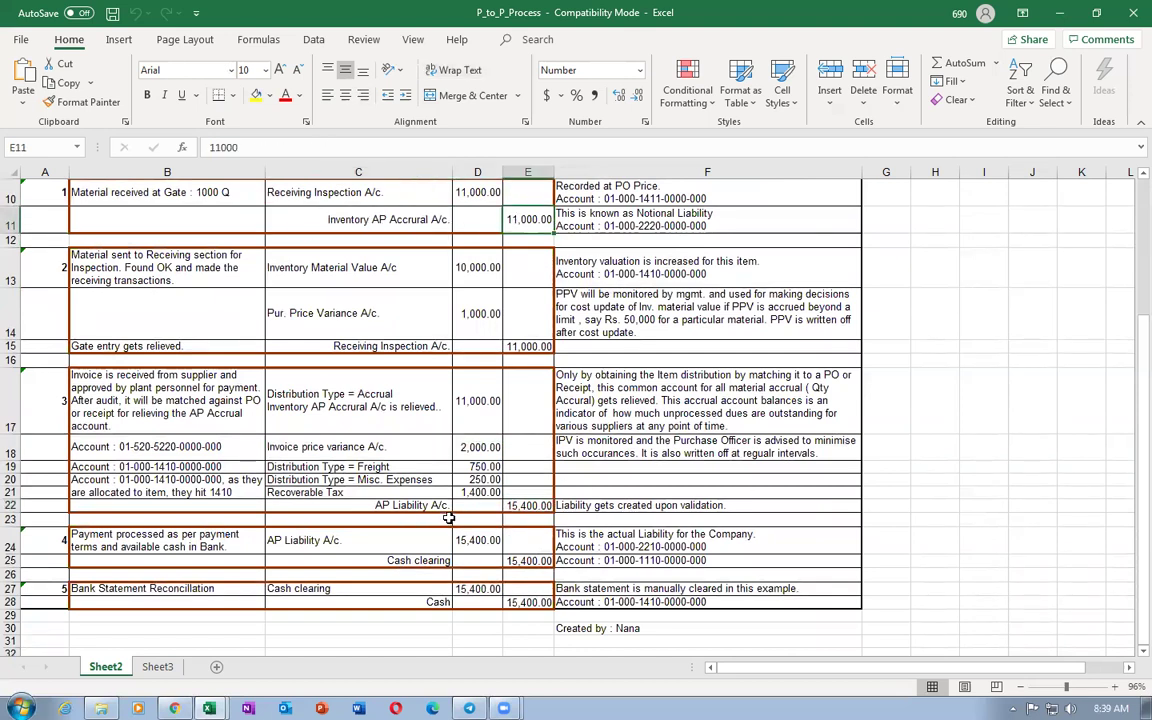
{"action": "left_click", "coordinate": [522, 507]}
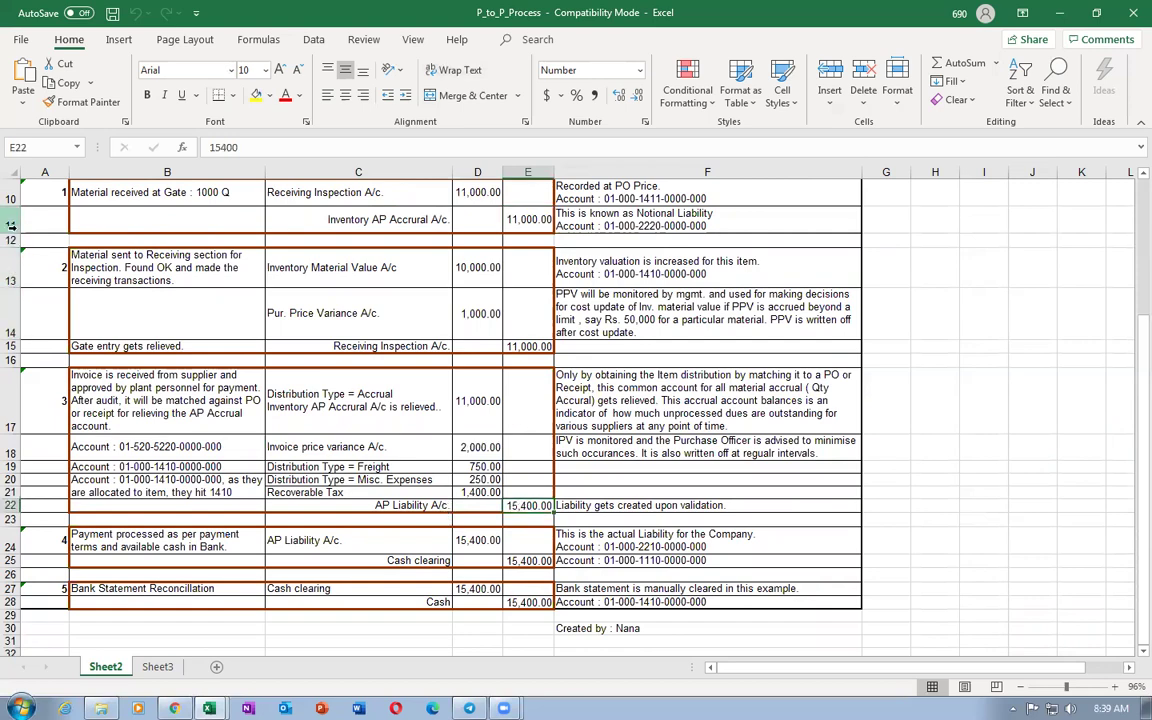
{"action": "scroll", "coordinate": [12, 230], "scroll_direction": "up", "scroll_amount": 1}
{"action": "left_click_drag", "start_coordinate": [12, 232], "coordinate": [10, 547]}
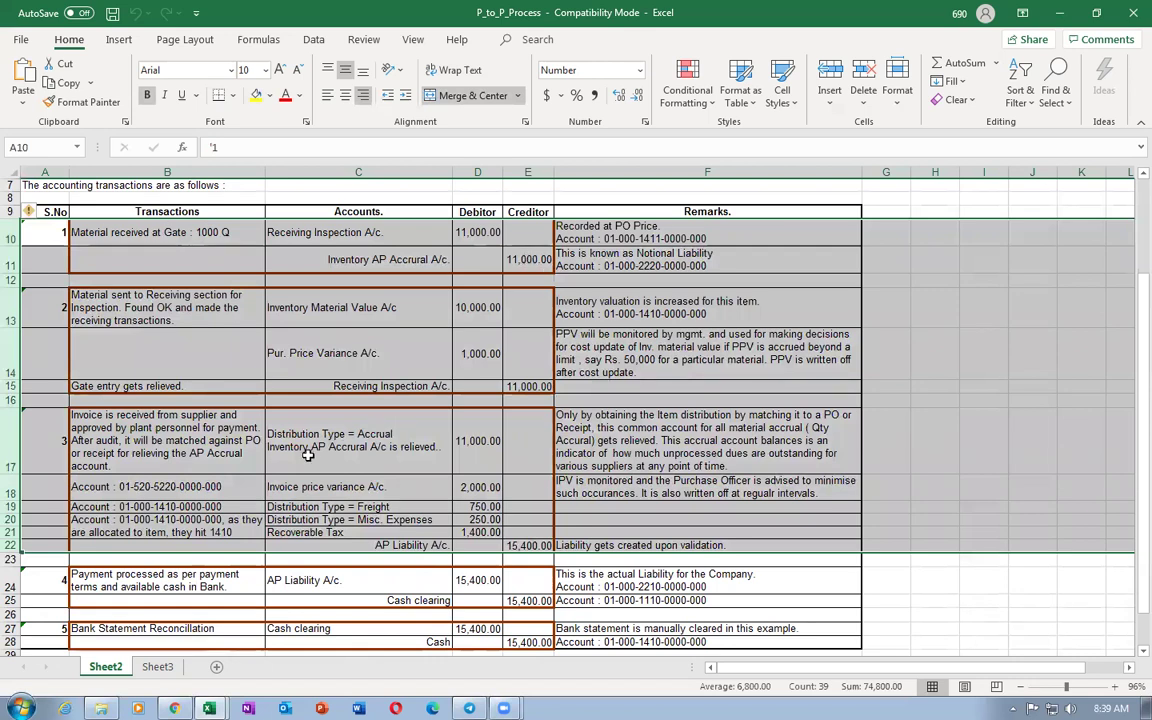
- Check the accrual relief debit in row 17, and compare the Inventory Material Value account with the AP Liability account
{"action": "left_click", "coordinate": [386, 440]}
{"action": "left_click_drag", "start_coordinate": [469, 441], "coordinate": [480, 441]}
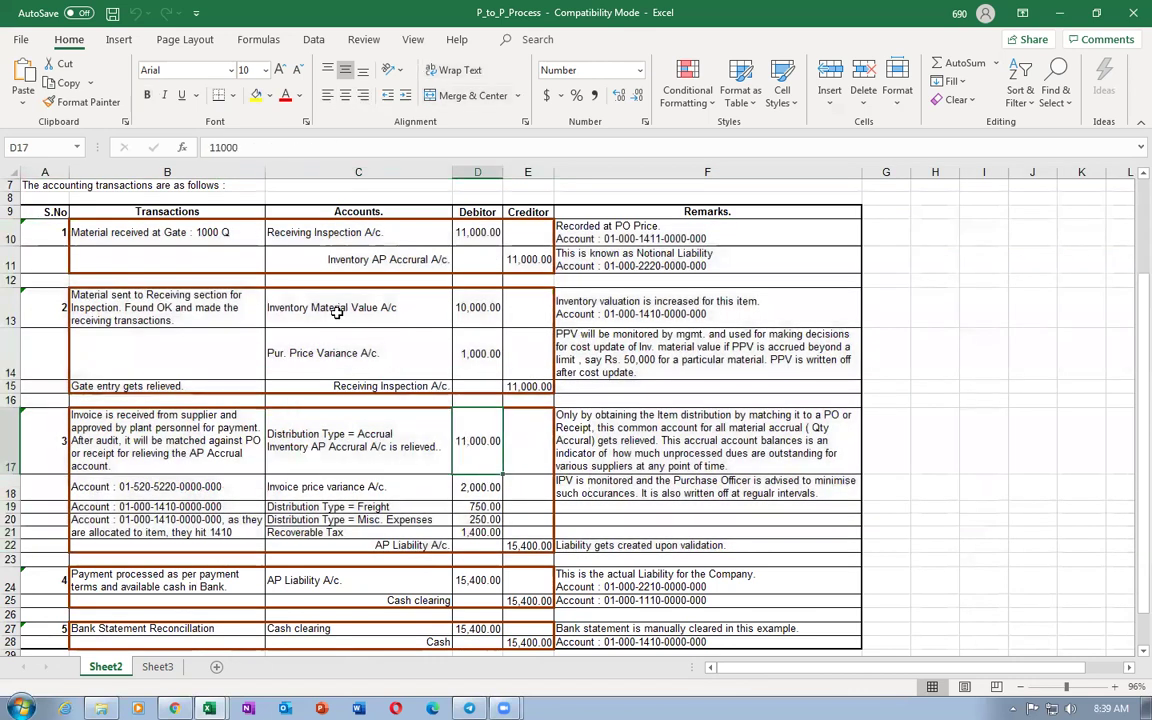
{"action": "left_click", "coordinate": [529, 544]}
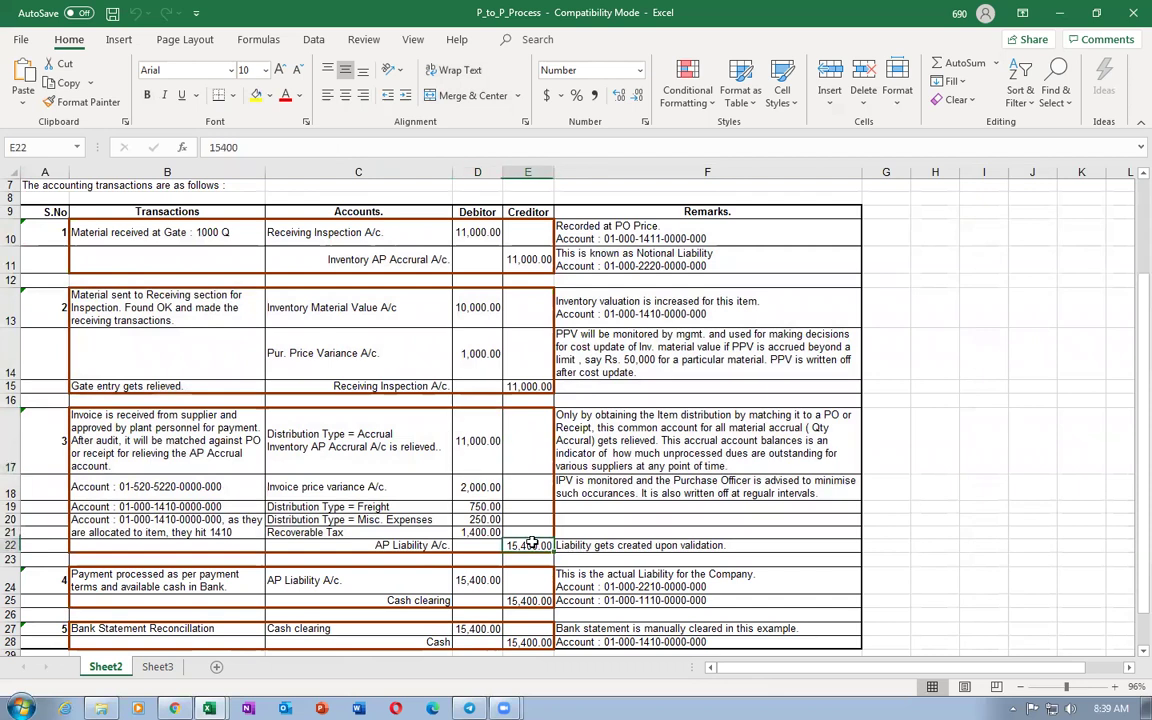
{"action": "left_click", "coordinate": [303, 308]}
{"action": "left_click", "coordinate": [403, 543]}
{"action": "left_click", "coordinate": [311, 318]}
{"action": "left_click", "coordinate": [405, 545]}
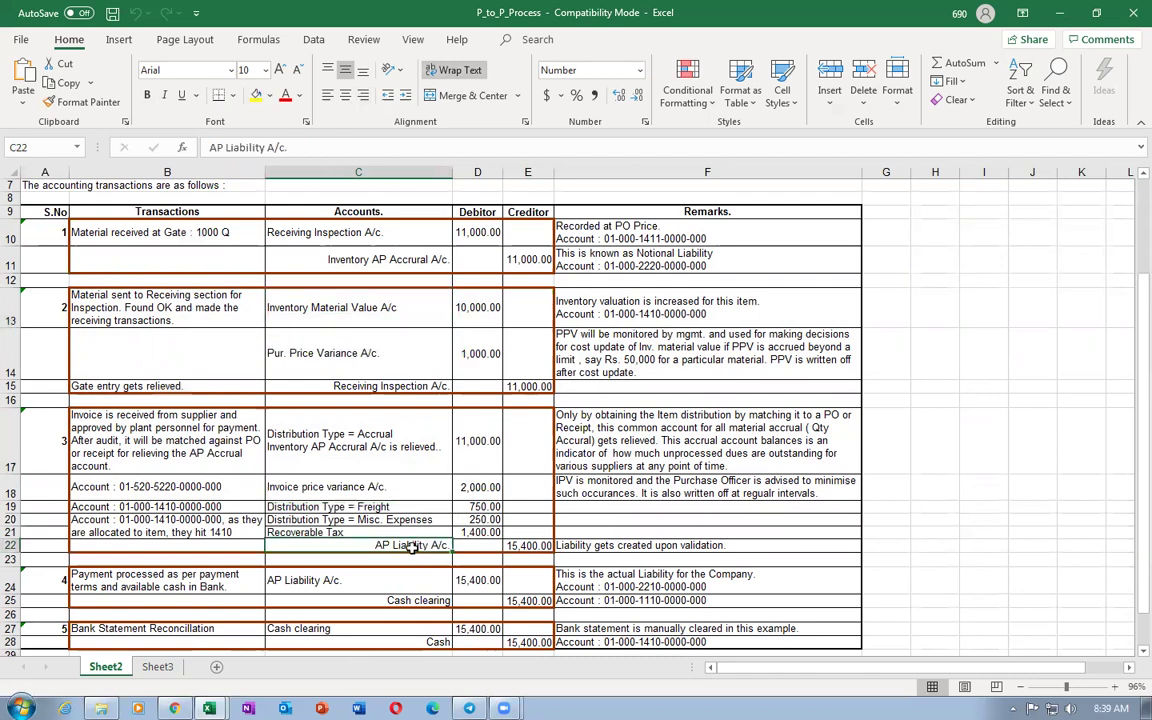
- Review the payment entries in transaction 4, rows 24 and 25, against the AP Liability credit and the inventory value account
{"action": "scroll", "coordinate": [412, 548], "scroll_direction": "down", "scroll_amount": 2}
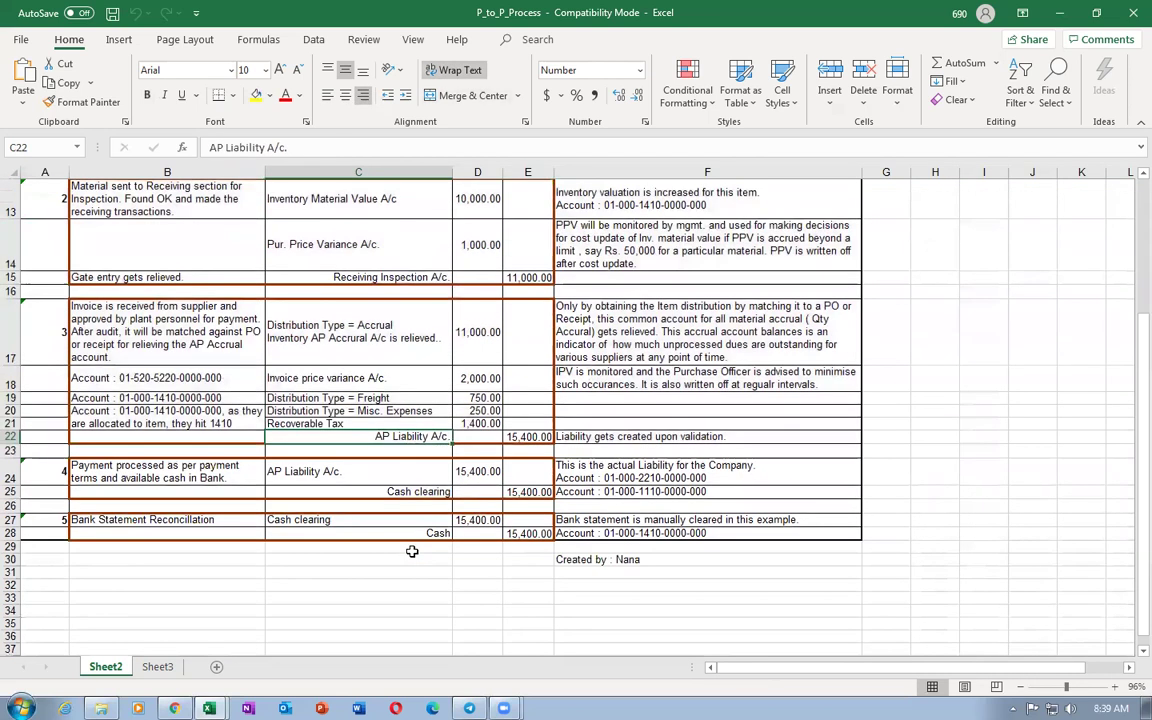
{"action": "left_click", "coordinate": [113, 468]}
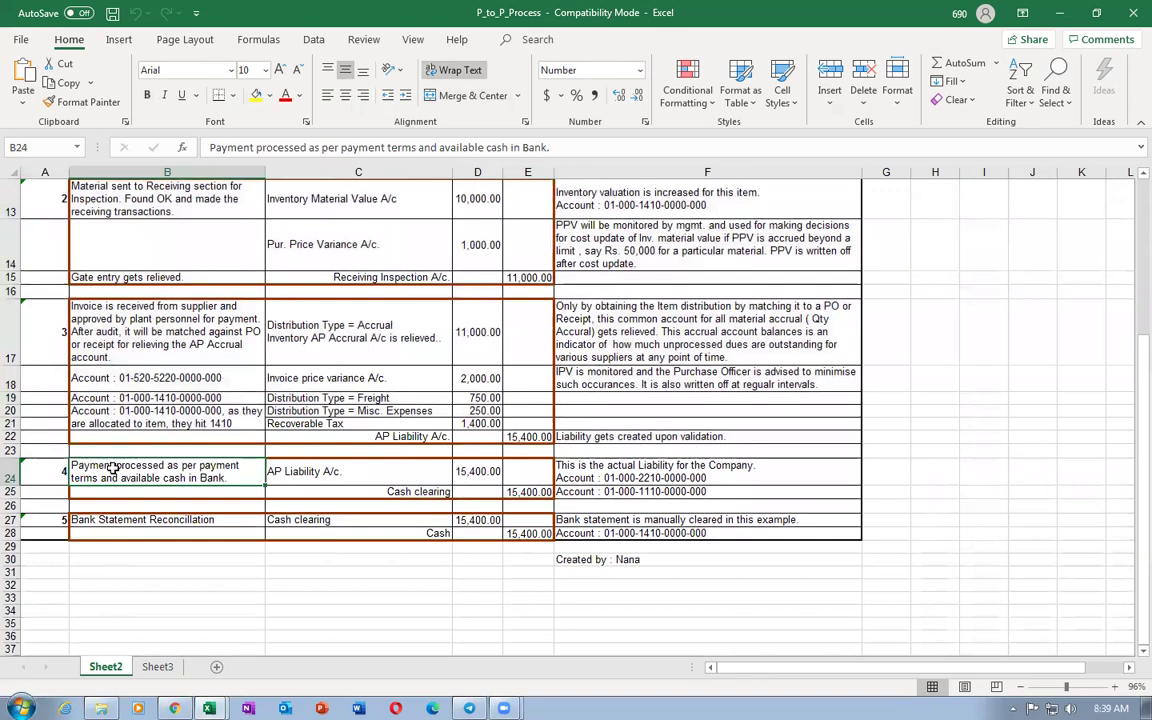
{"action": "left_click", "coordinate": [326, 478]}
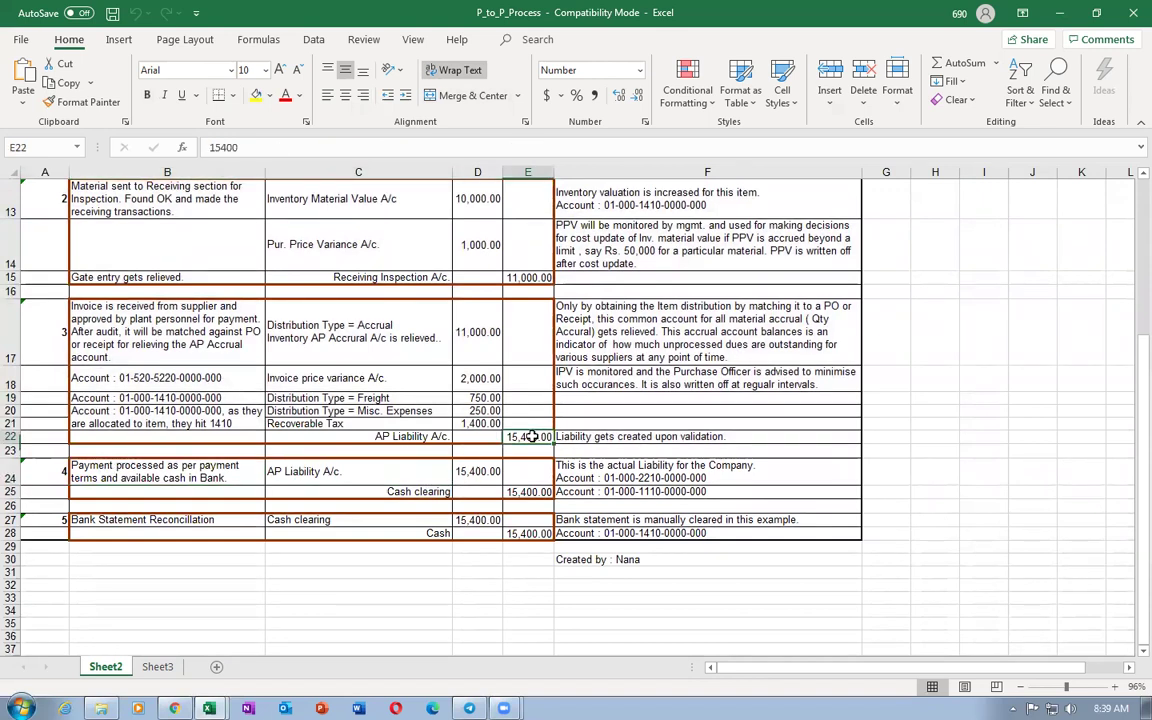
{"action": "left_click", "coordinate": [404, 492]}
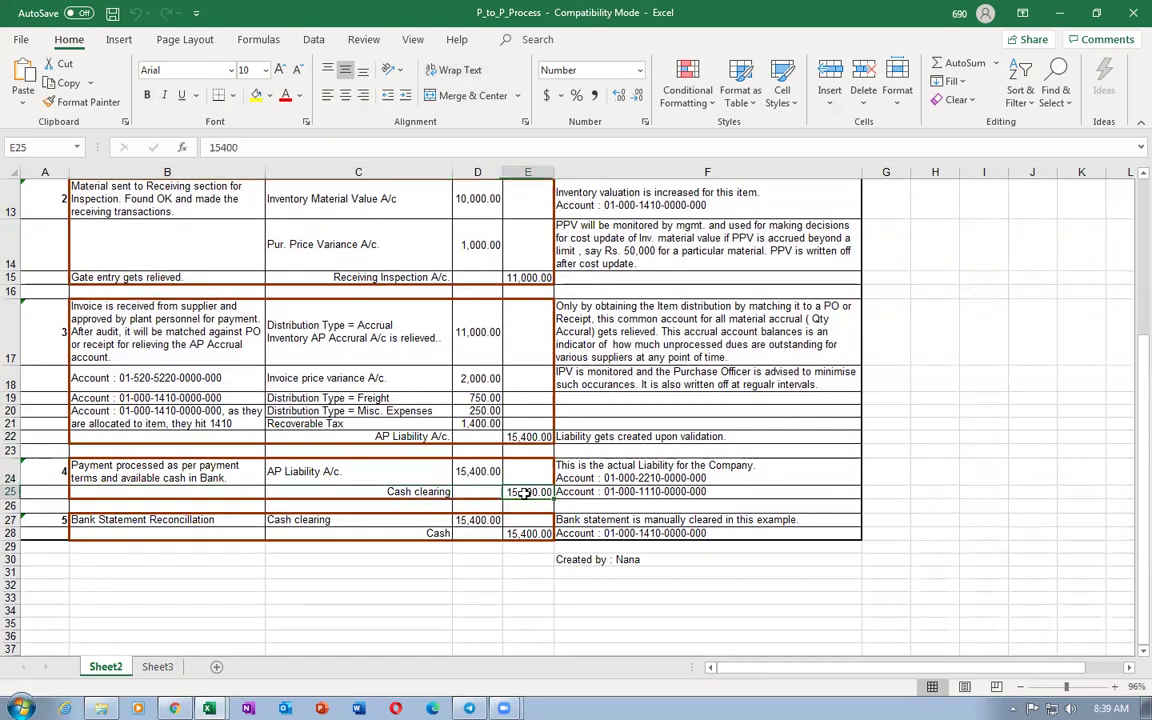
{"action": "left_click", "coordinate": [8, 470]}
{"action": "left_click_drag", "start_coordinate": [8, 470], "coordinate": [8, 492]}
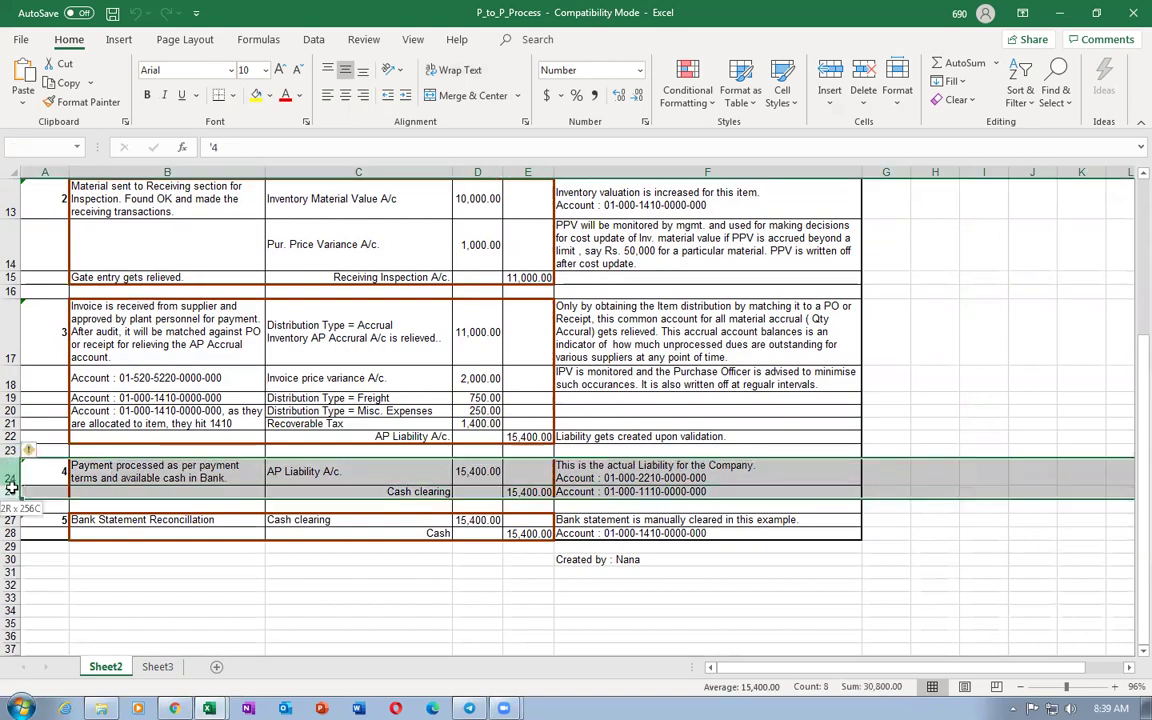
{"action": "left_click", "coordinate": [341, 199]}
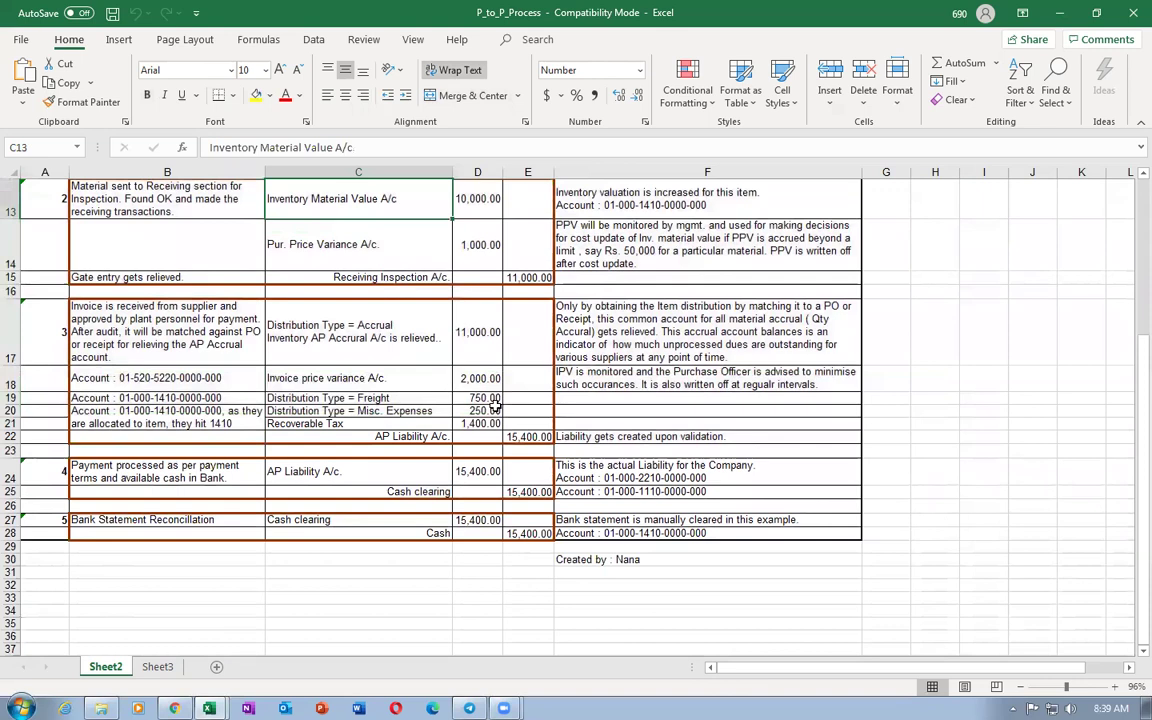
{"action": "left_click", "coordinate": [536, 491]}
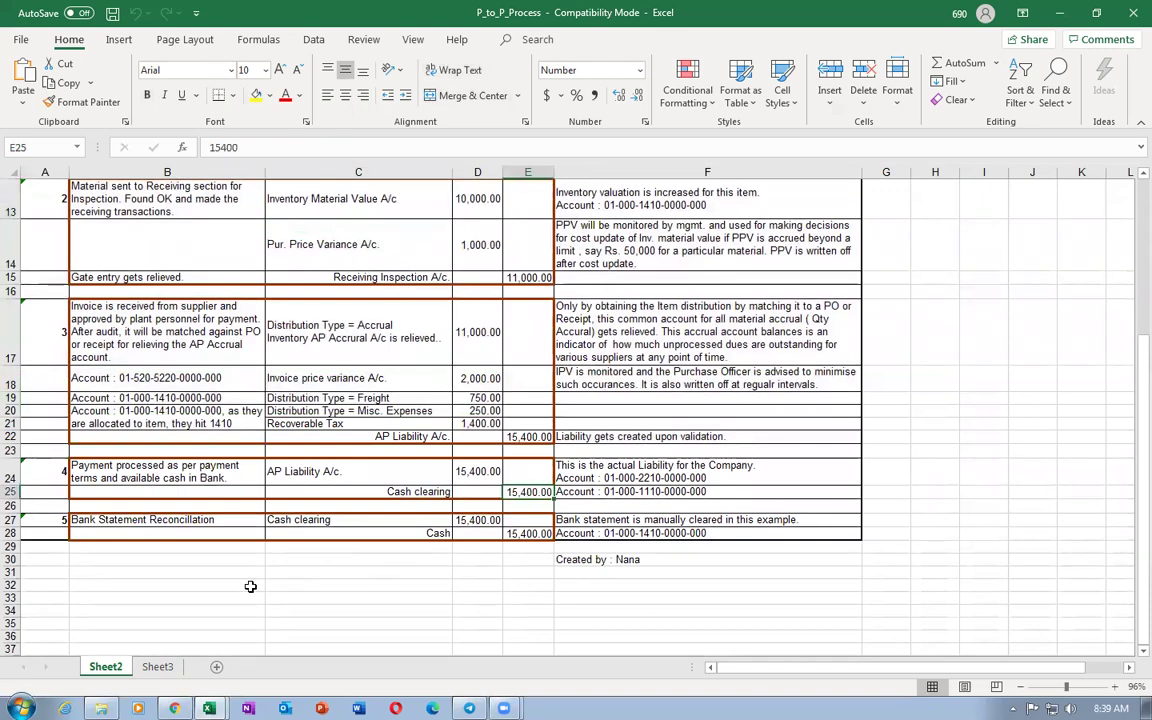
- Review the bank statement reconciliation entries in transaction 5, from the cash clearing debit to the cash credit
{"action": "left_click", "coordinate": [95, 520]}
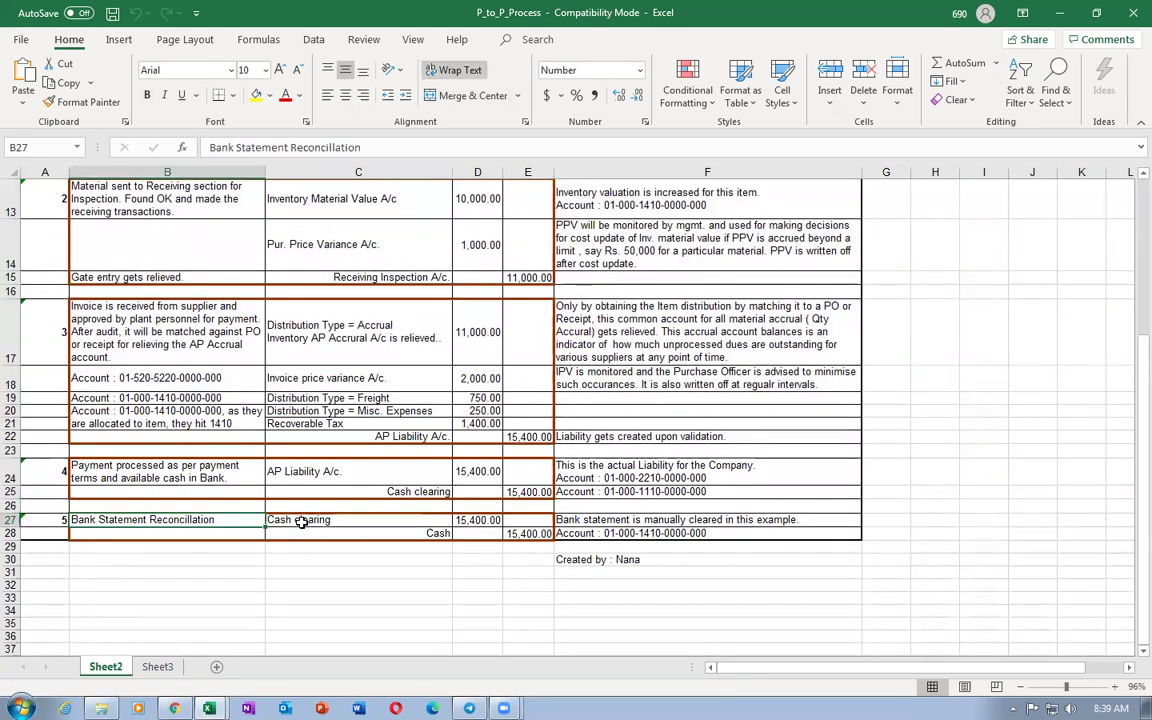
{"action": "left_click", "coordinate": [478, 522]}
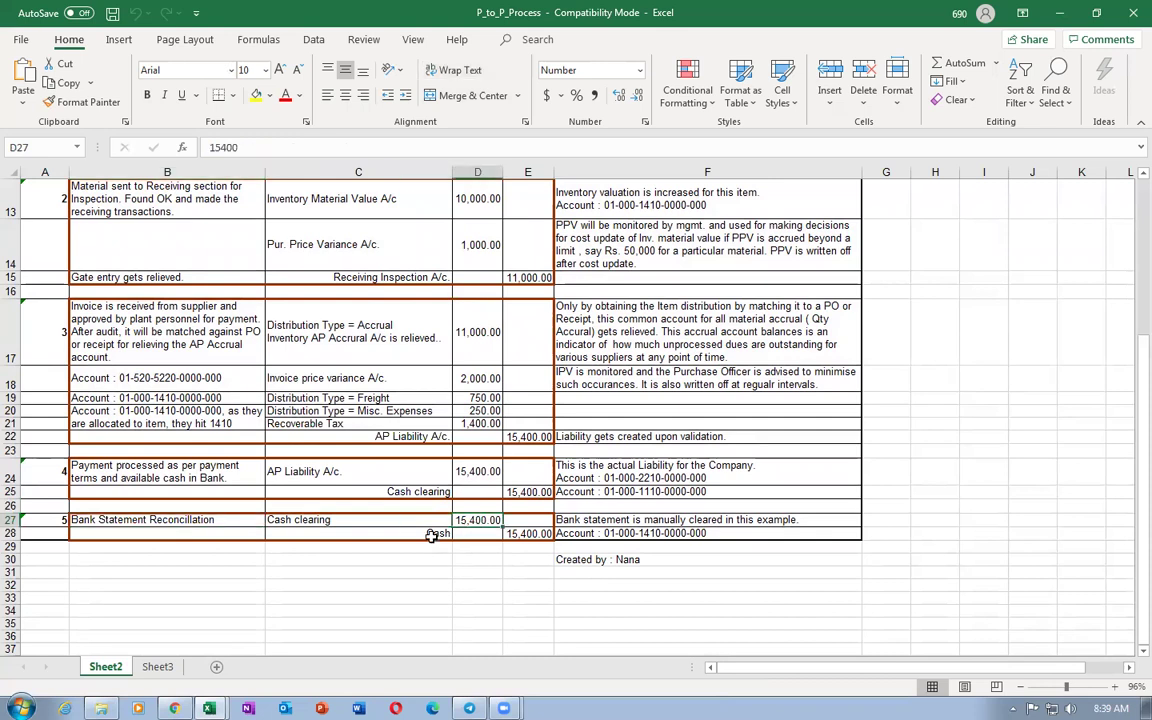
{"action": "key", "text": "Down"}
{"action": "key", "text": "Right"}
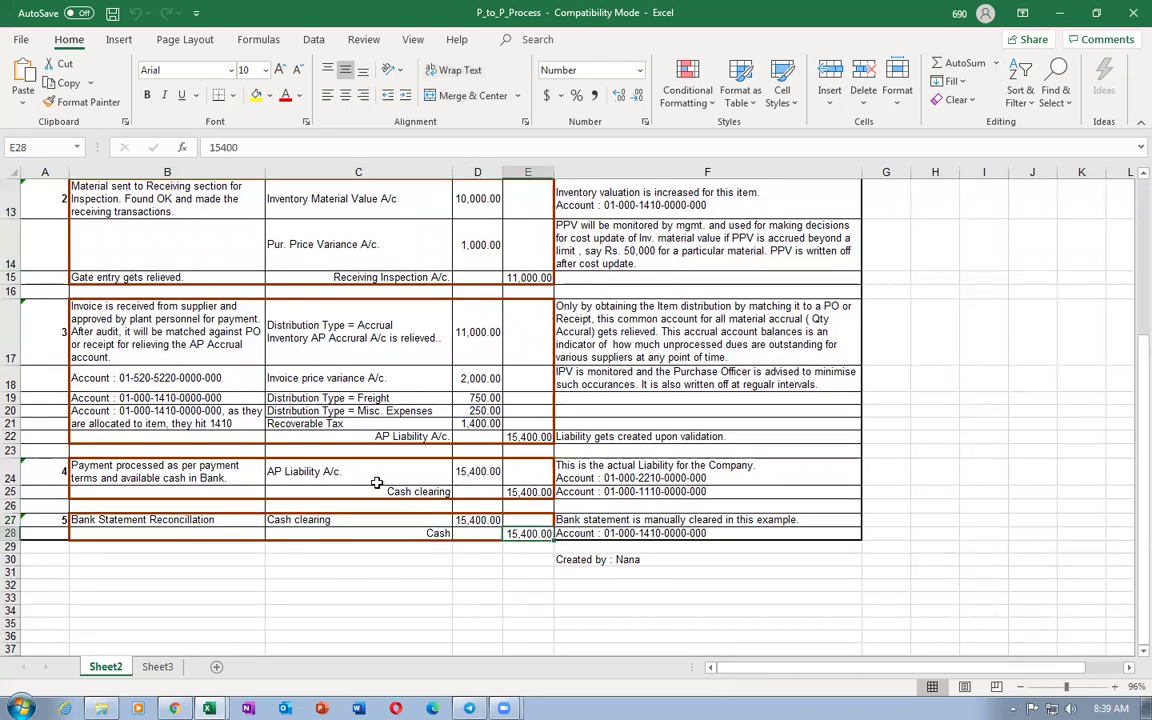
- Compare the Inventory Material Value account in row 13 with the Cash account and its credit in row 28
{"action": "left_click", "coordinate": [300, 193]}
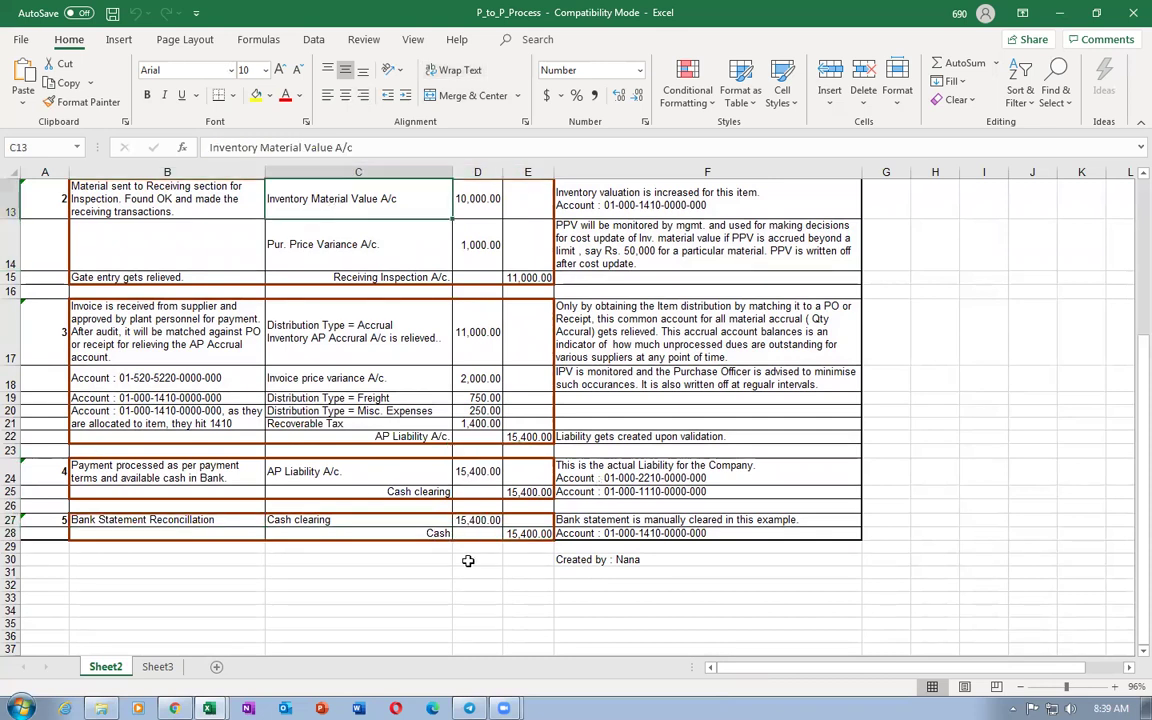
{"action": "left_click", "coordinate": [437, 533]}
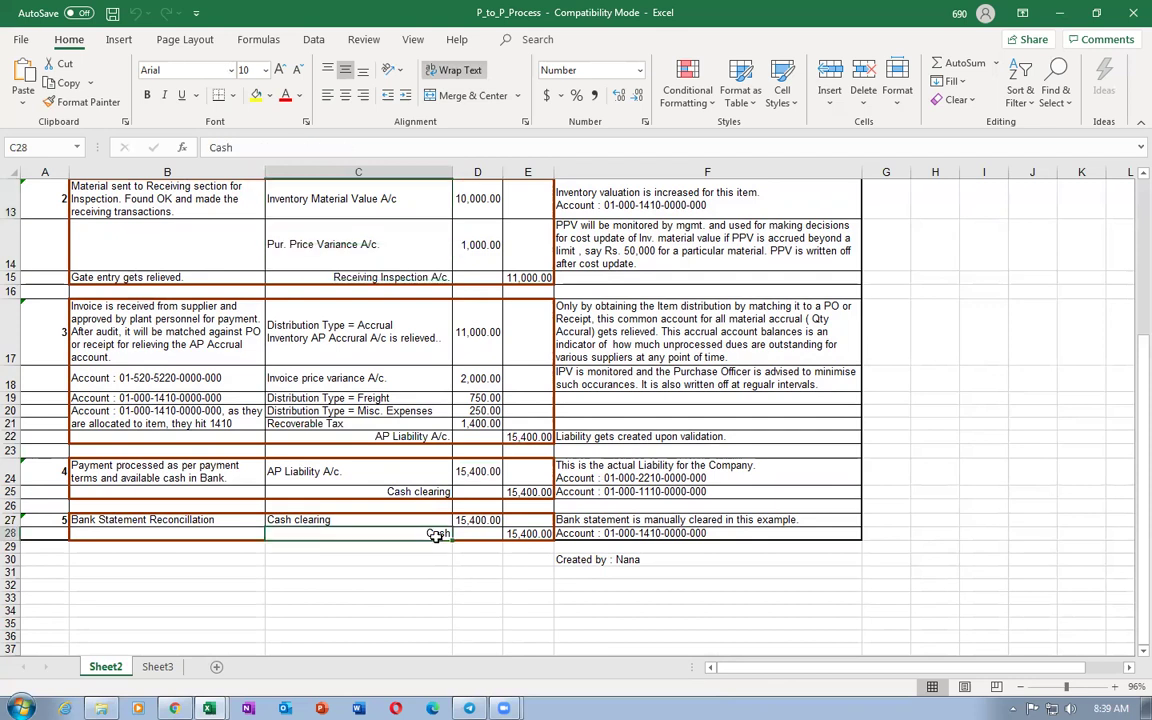
{"action": "left_click", "coordinate": [274, 195]}
{"action": "left_click", "coordinate": [400, 530]}
{"action": "left_click", "coordinate": [517, 533]}
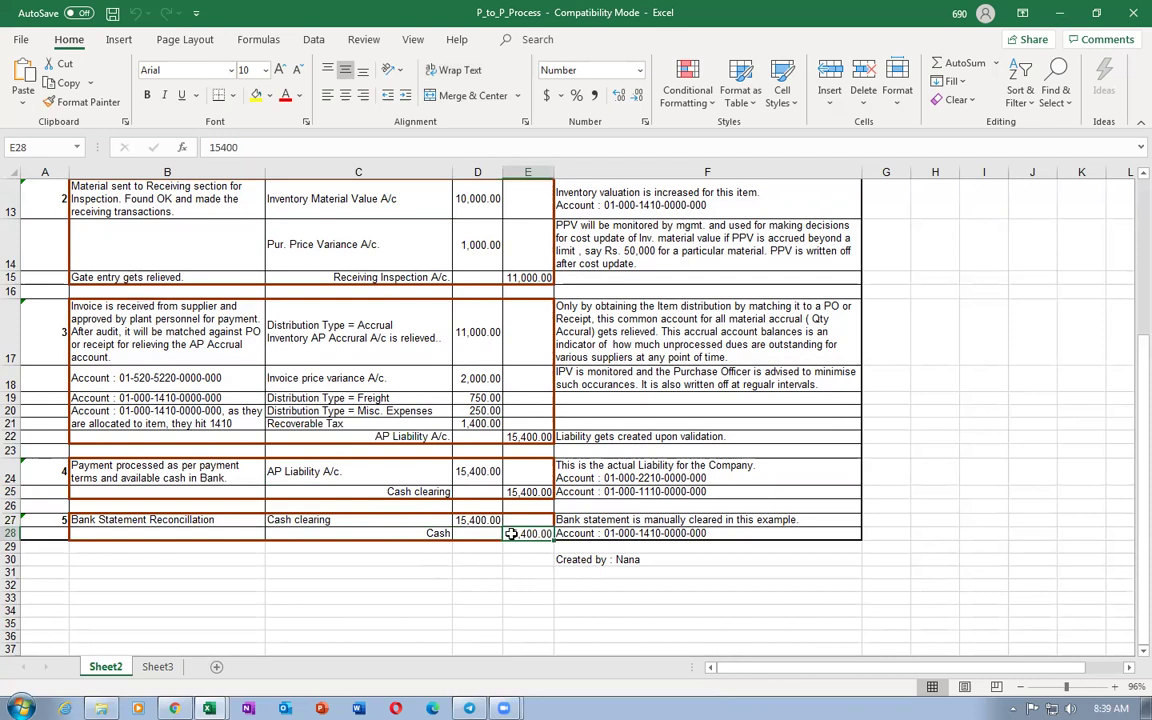
{"action": "left_click", "coordinate": [297, 185]}
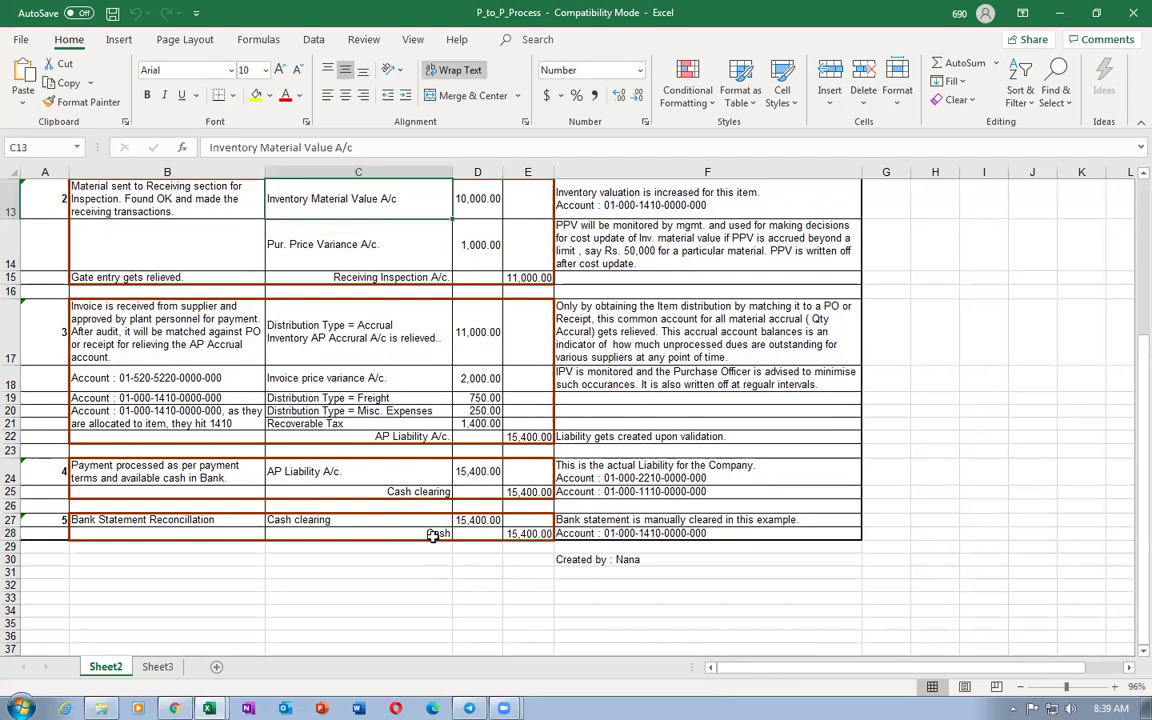
{"action": "left_click", "coordinate": [510, 533]}
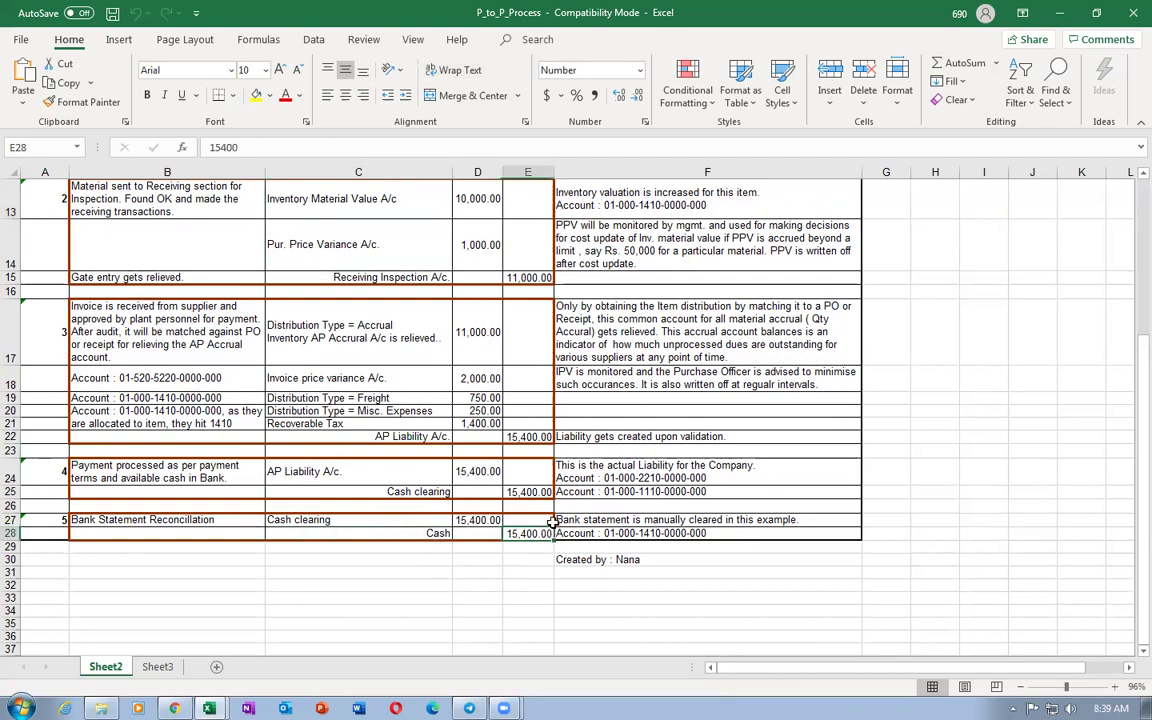
{"action": "left_click", "coordinate": [362, 200]}
{"action": "left_click", "coordinate": [428, 531]}
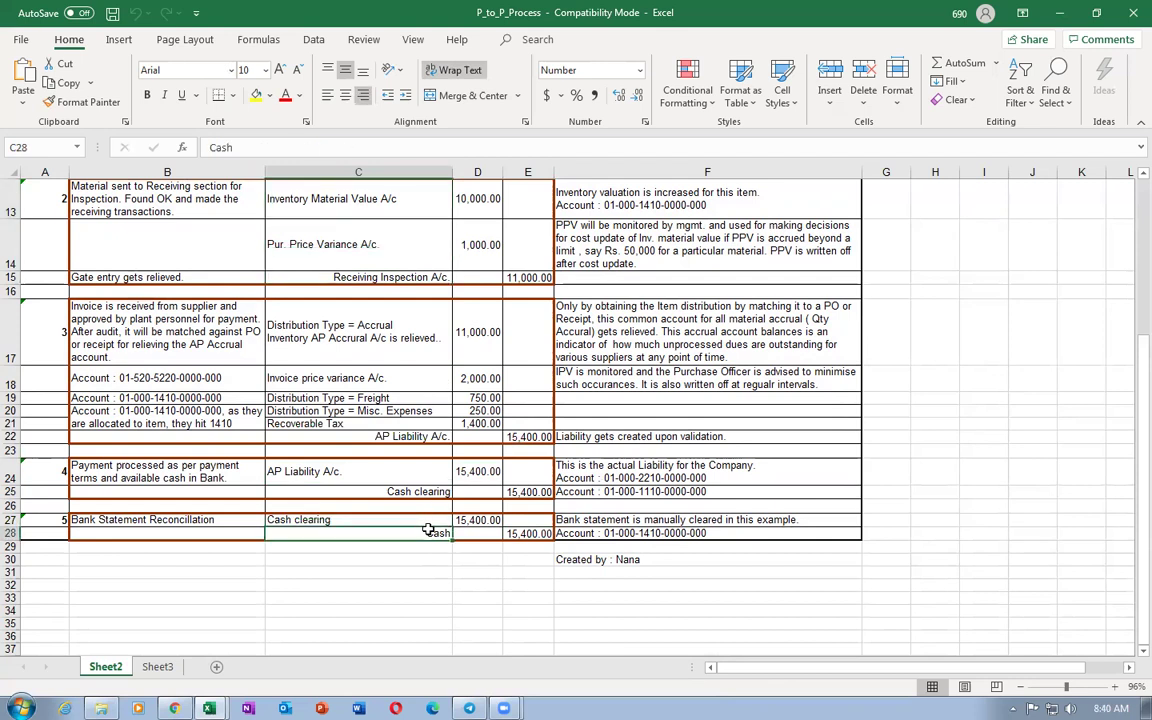
{"action": "left_click", "coordinate": [178, 582]}
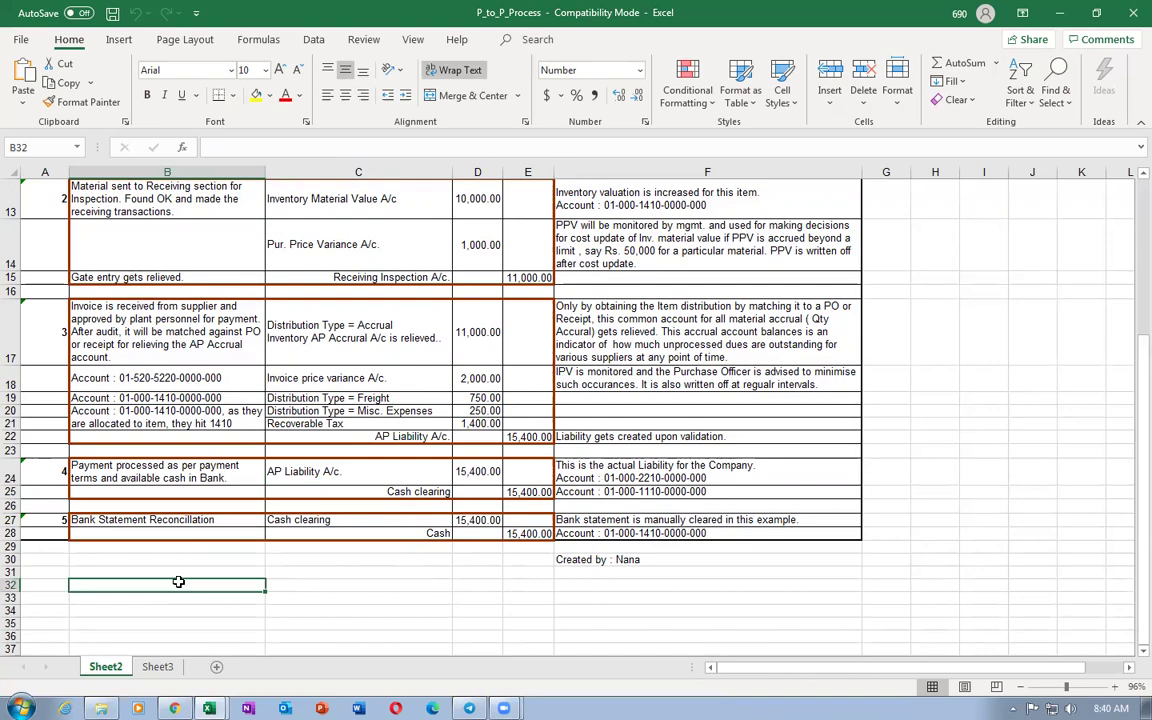
- Switch to Oracle in the browser and refresh the scheduled processes to check the Create Cost Accounting Distributions run
{"action": "key", "text": "alt+Tab"}
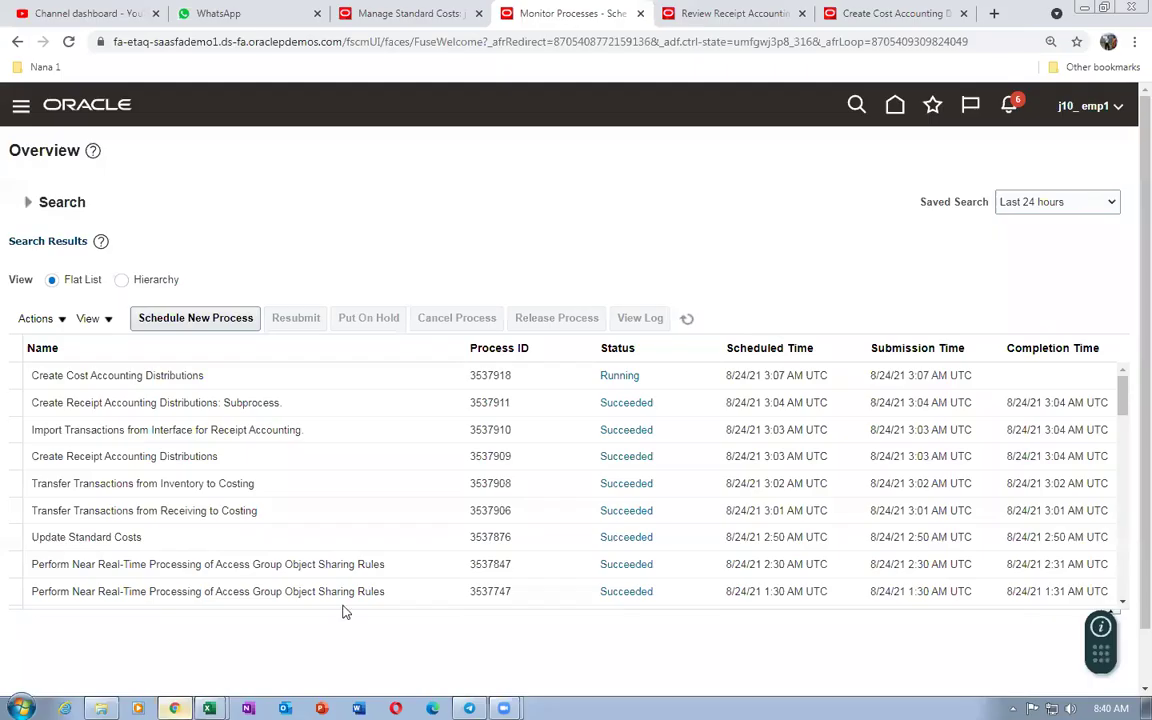
{"action": "left_click", "coordinate": [687, 318]}
{"action": "left_click", "coordinate": [123, 430]}
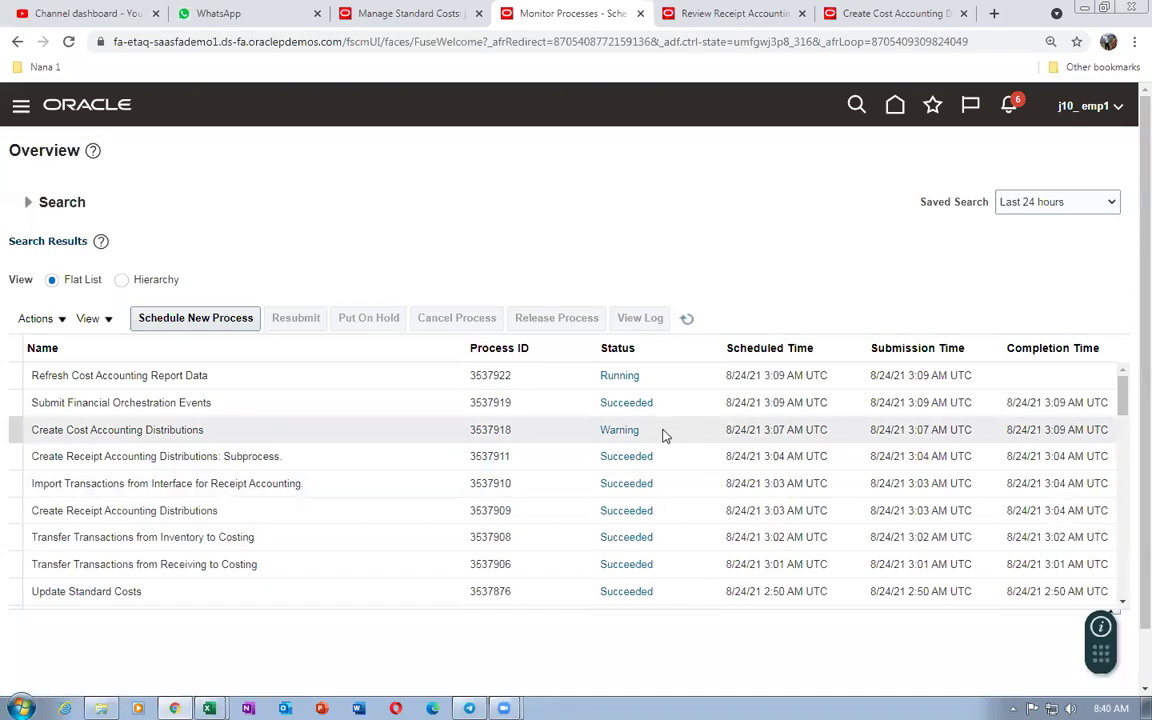
{"action": "left_click", "coordinate": [687, 318]}
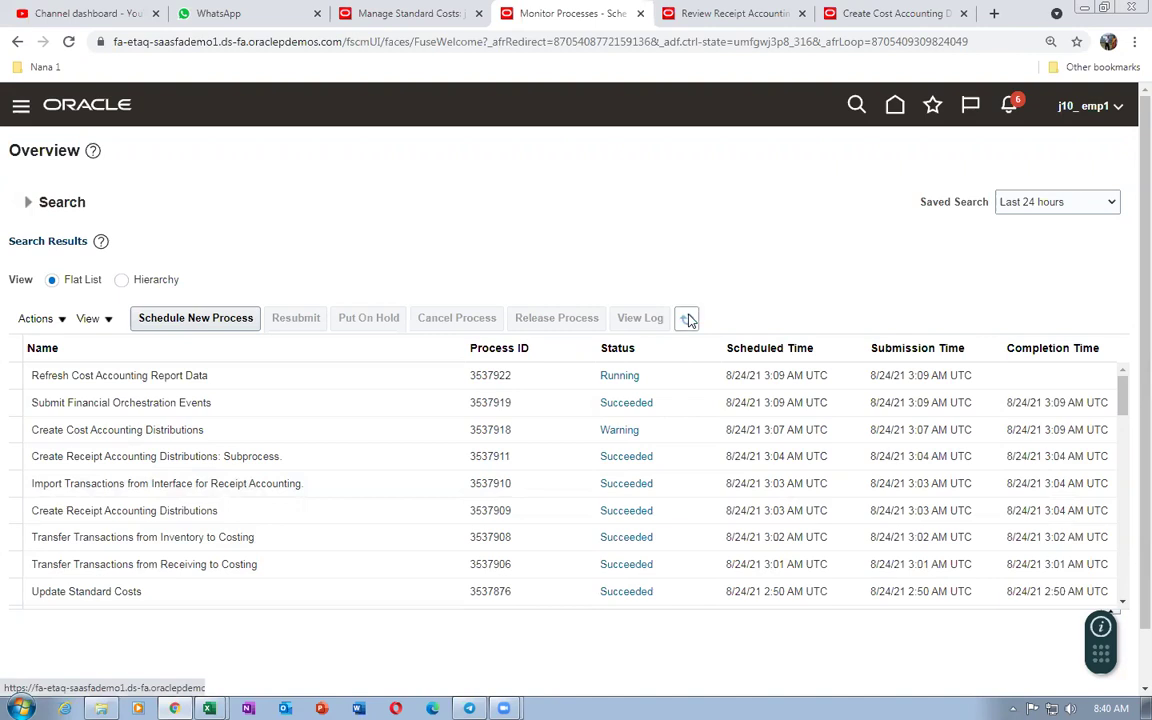
- Save and close the Create Cost Accounting Distributions page, and finish Review Item Costs to return to the Cost Accounting overview
{"action": "left_click", "coordinate": [880, 13]}
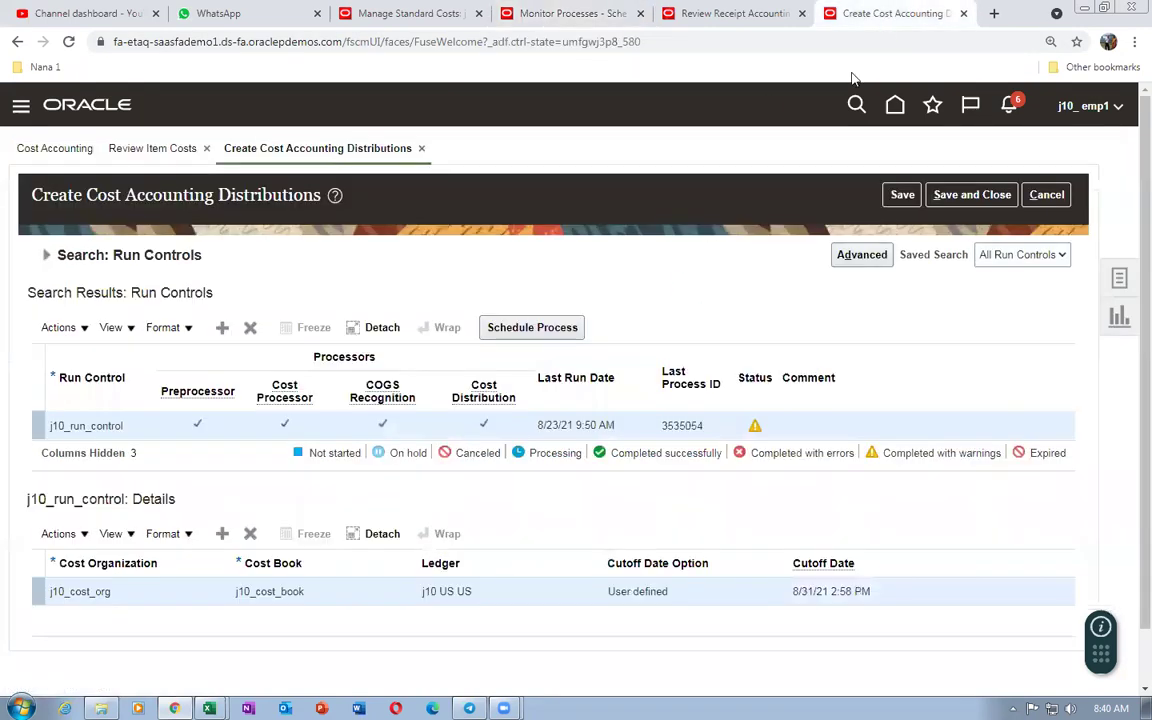
{"action": "left_click", "coordinate": [972, 194]}
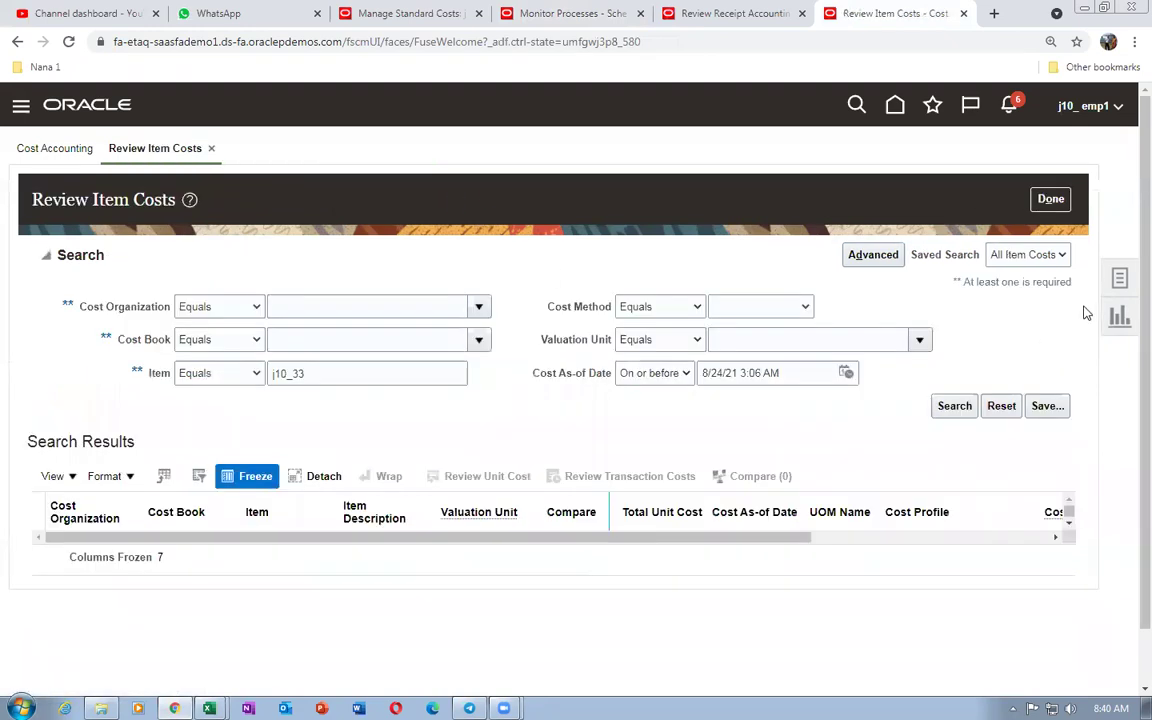
{"action": "left_click", "coordinate": [1050, 198]}
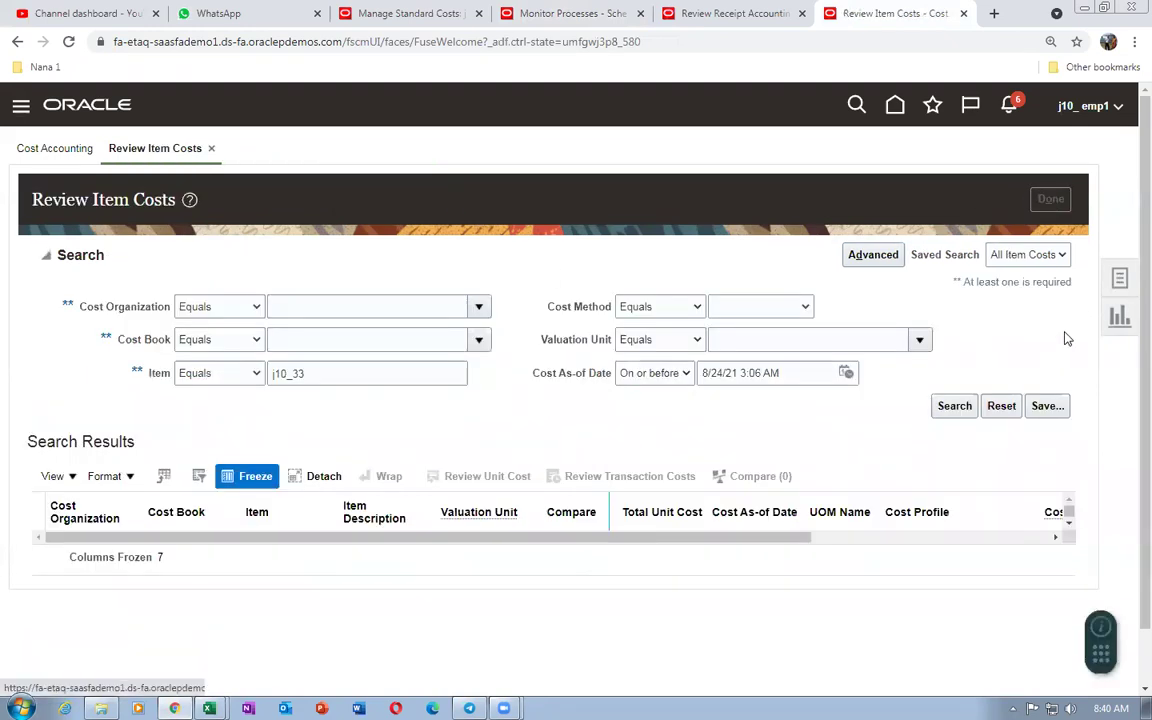
- Open Review Cost Accounting Distributions and search the cost transactions for item j10_33
{"action": "left_click", "coordinate": [1120, 280]}
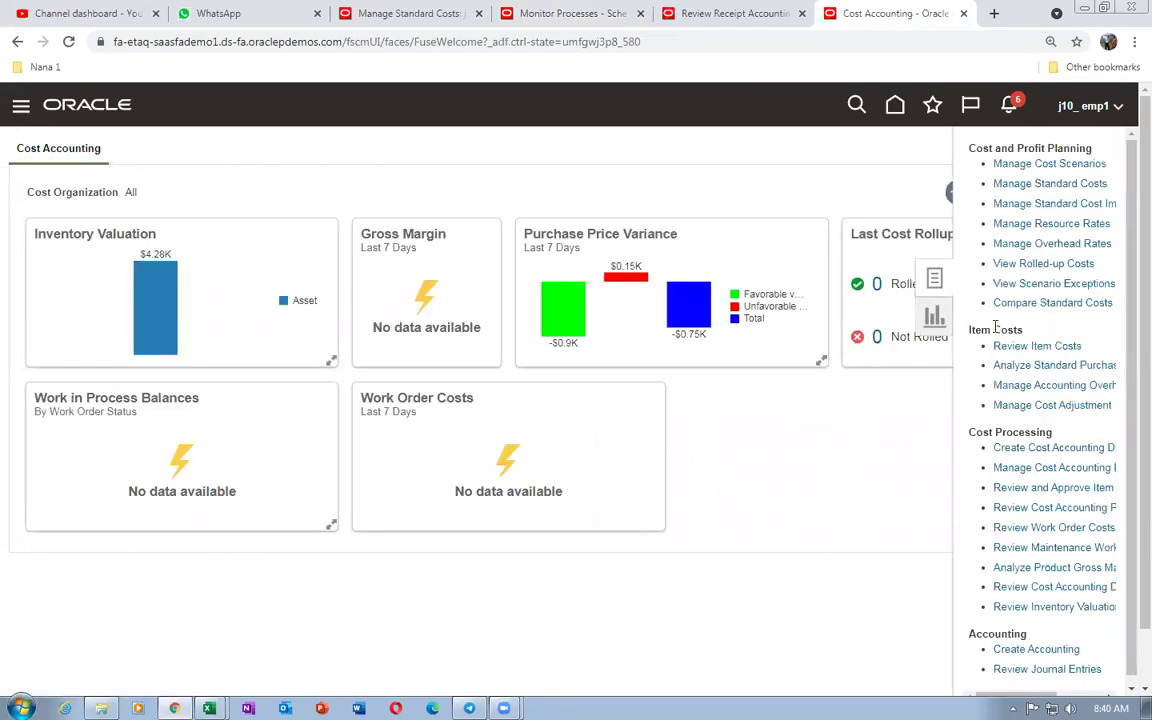
{"action": "left_click", "coordinate": [1015, 587]}
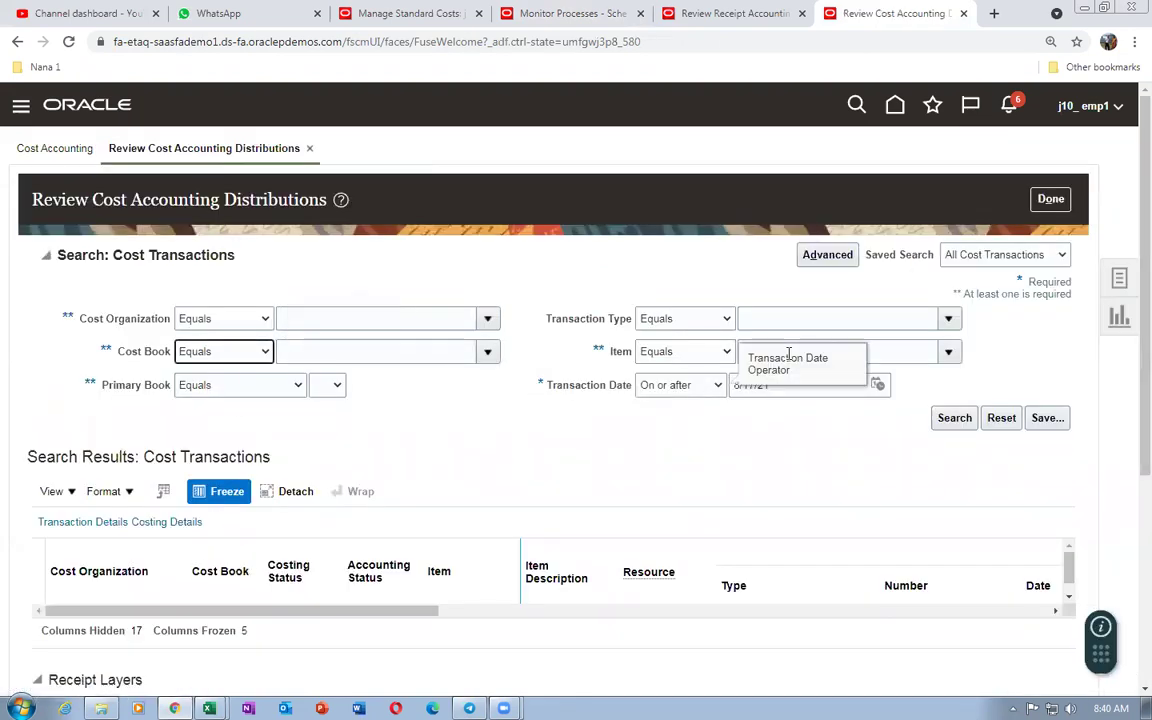
{"action": "left_click", "coordinate": [910, 352]}
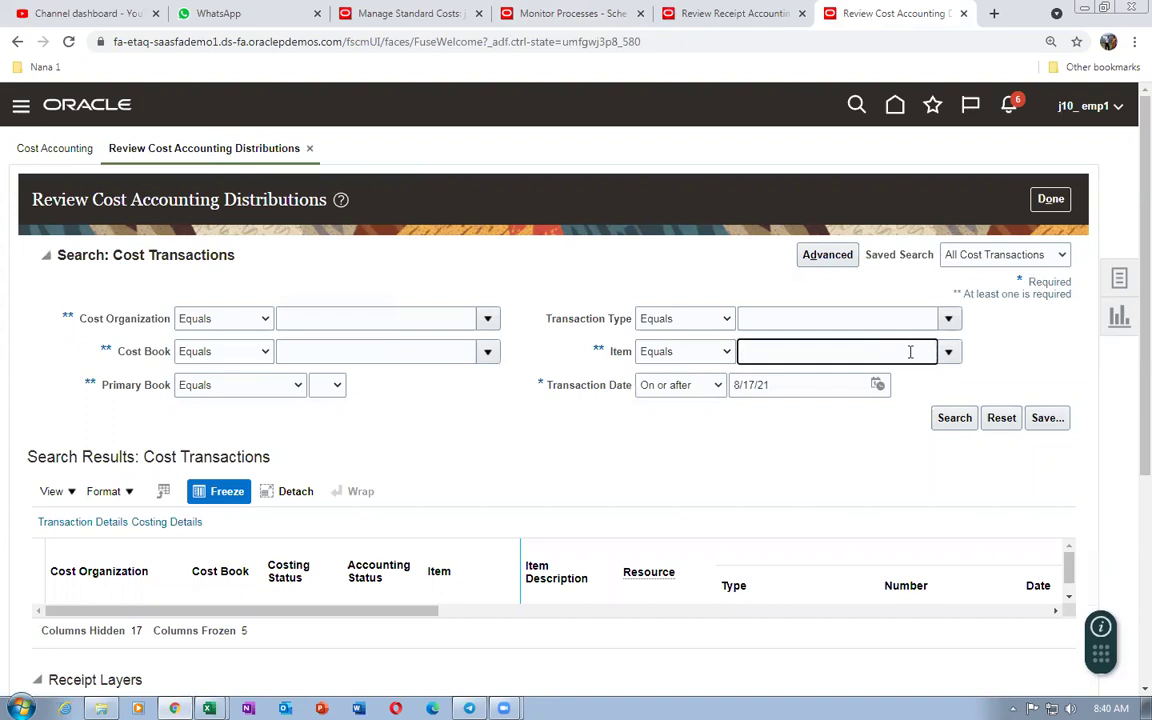
{"action": "key", "text": "Tab"}
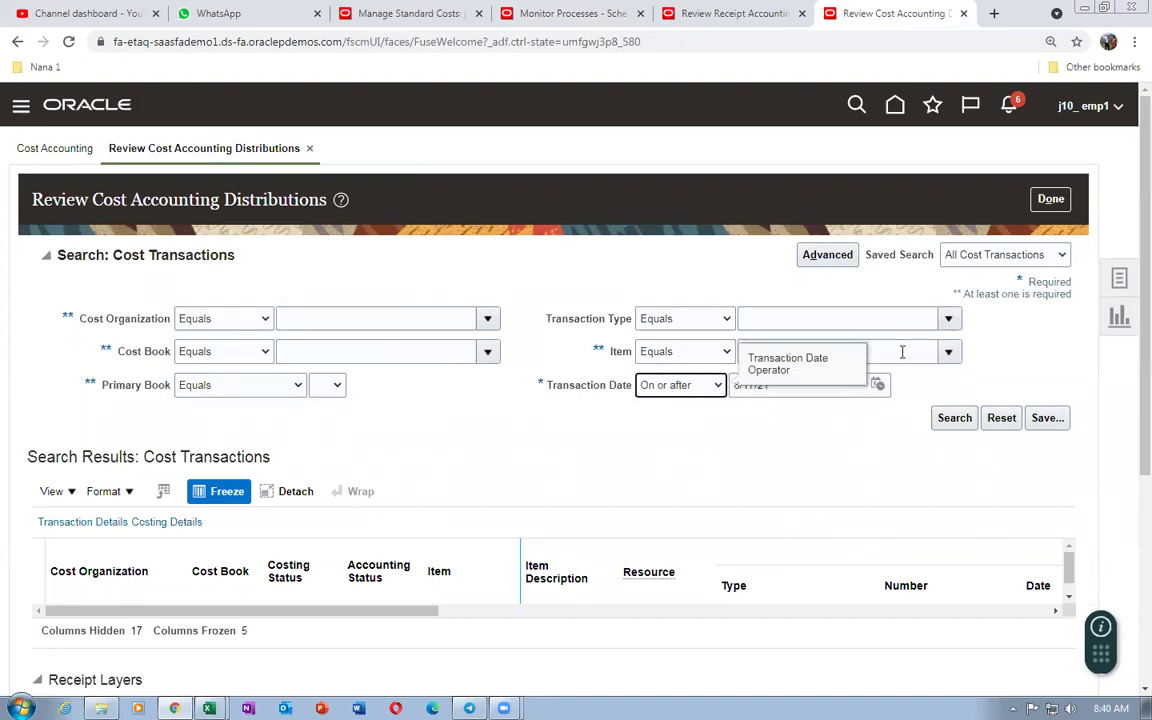
{"action": "key", "text": "shift+Tab"}
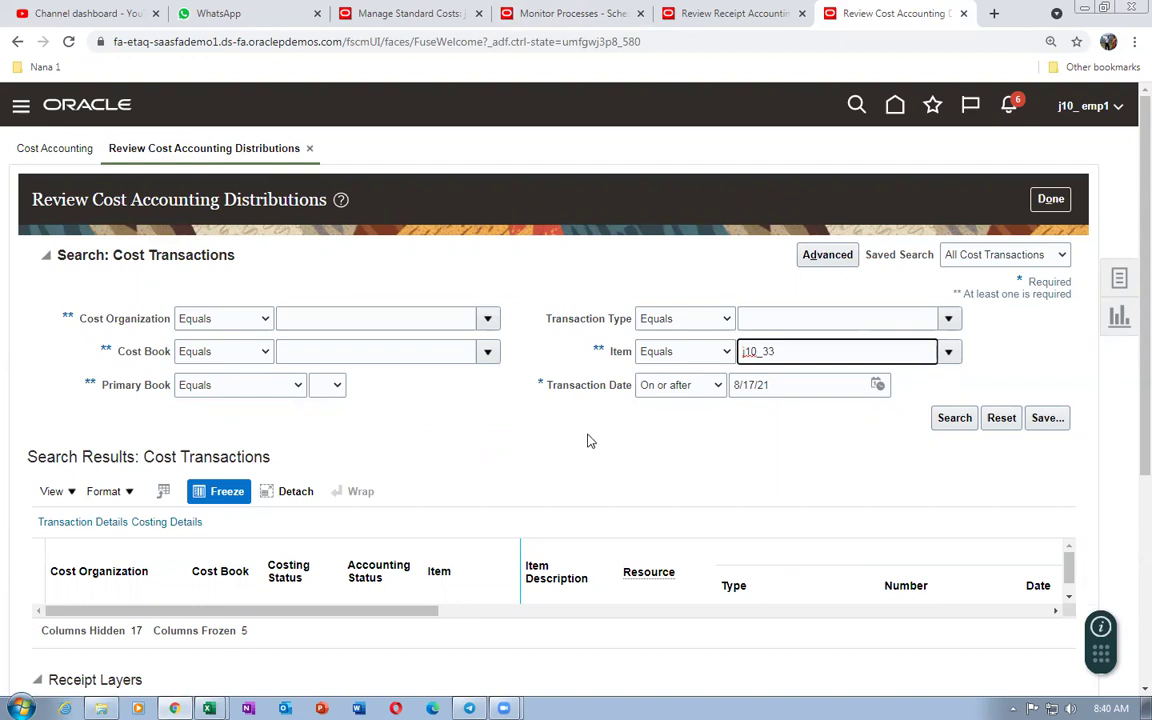
{"action": "scroll", "coordinate": [587, 441], "scroll_direction": "down", "scroll_amount": 3}
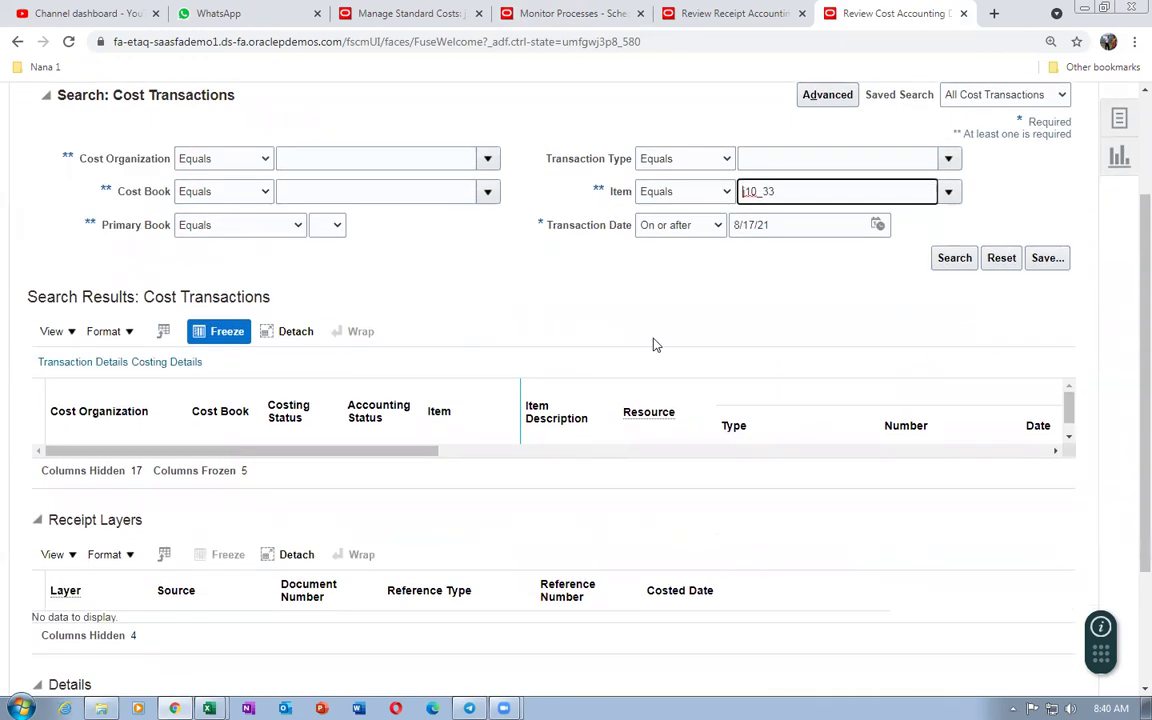
{"action": "left_click", "coordinate": [954, 258]}
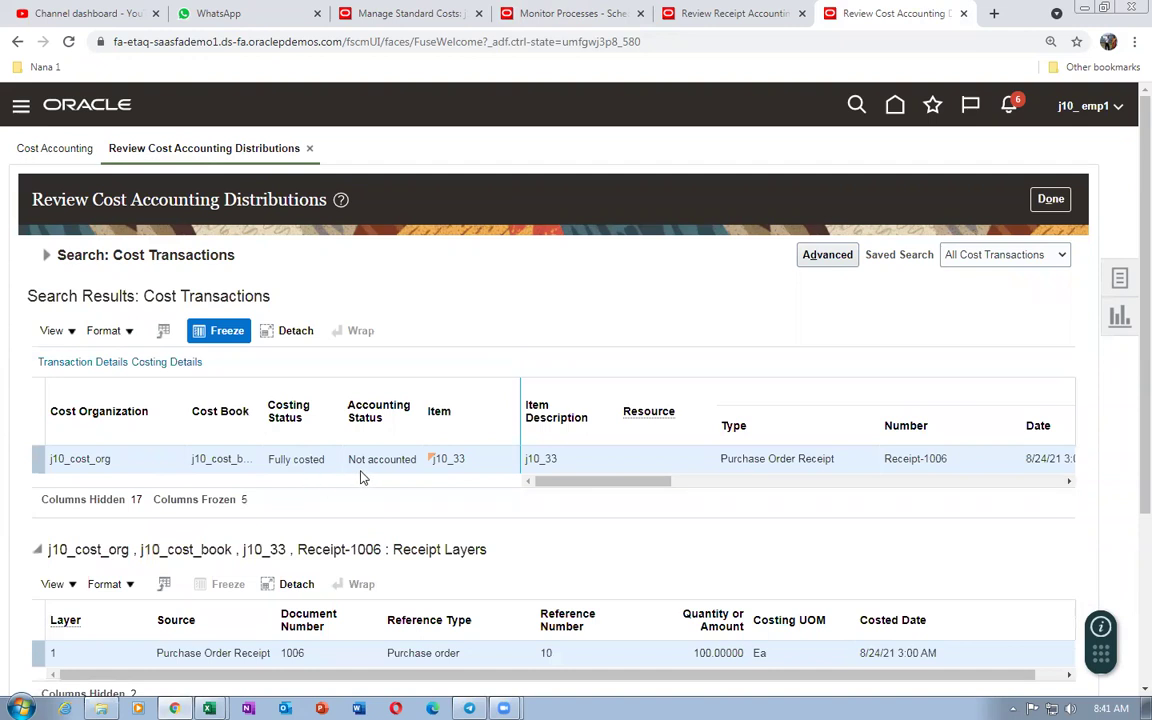
- Examine the purchase order receipt transaction for j10_33 and the cost distributions of its receipt layer 1
{"action": "left_click_drag", "start_coordinate": [661, 487], "coordinate": [697, 487]}
{"action": "left_click_drag", "start_coordinate": [1130, 372], "coordinate": [1127, 570]}
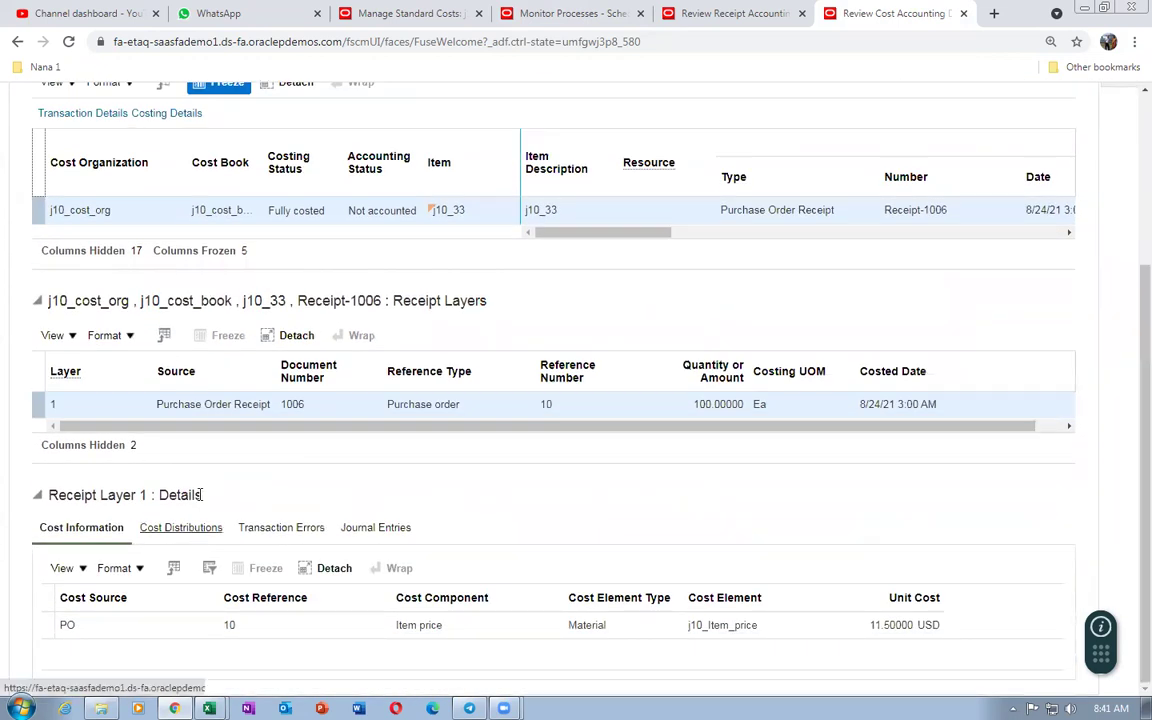
{"action": "left_click", "coordinate": [176, 530]}
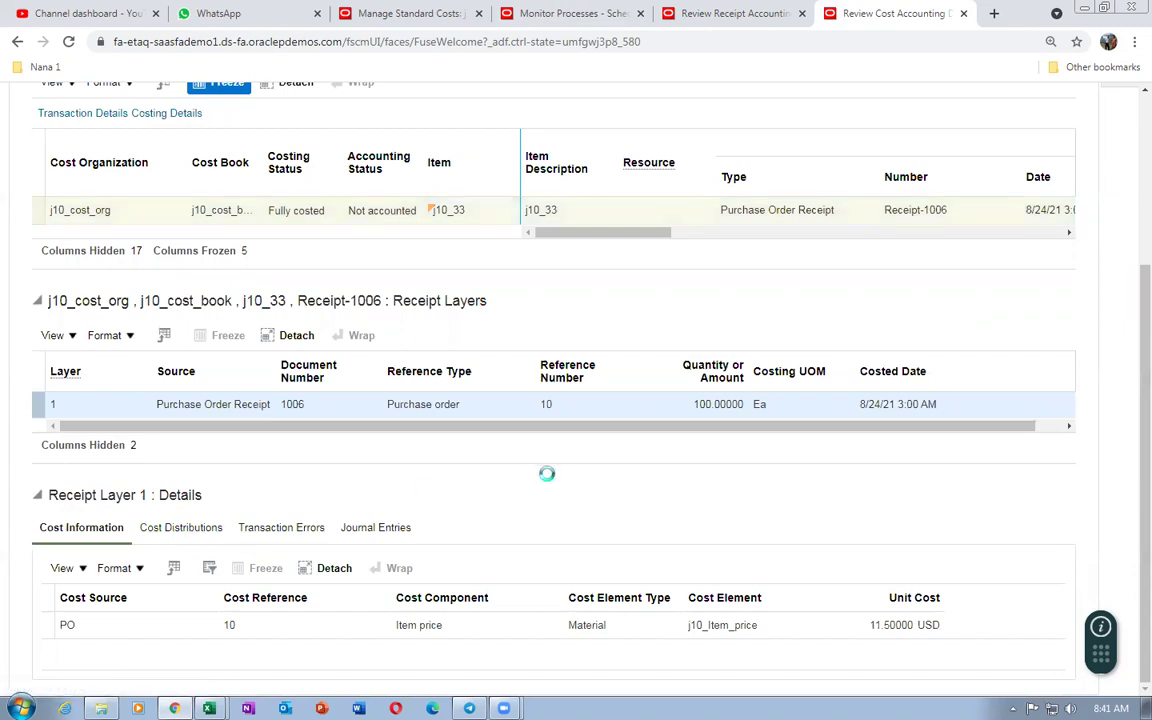
{"action": "scroll", "coordinate": [548, 481], "scroll_direction": "down", "scroll_amount": 2}
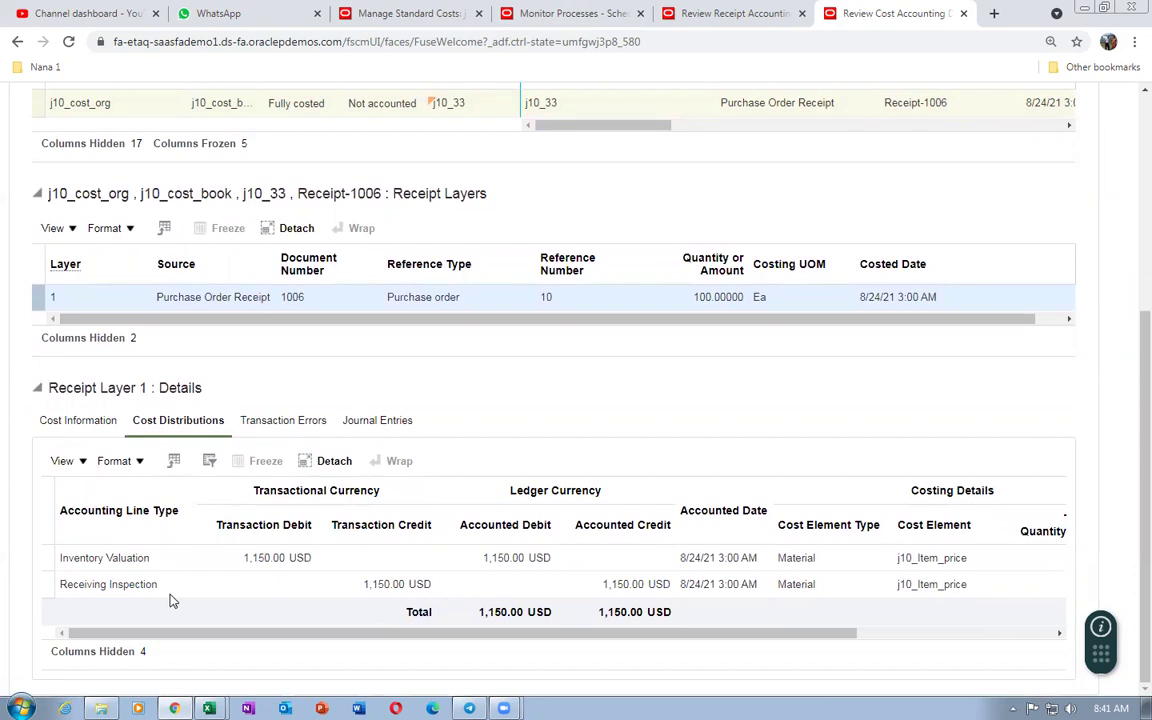
{"action": "scroll", "coordinate": [430, 406], "scroll_direction": "up", "scroll_amount": 2}
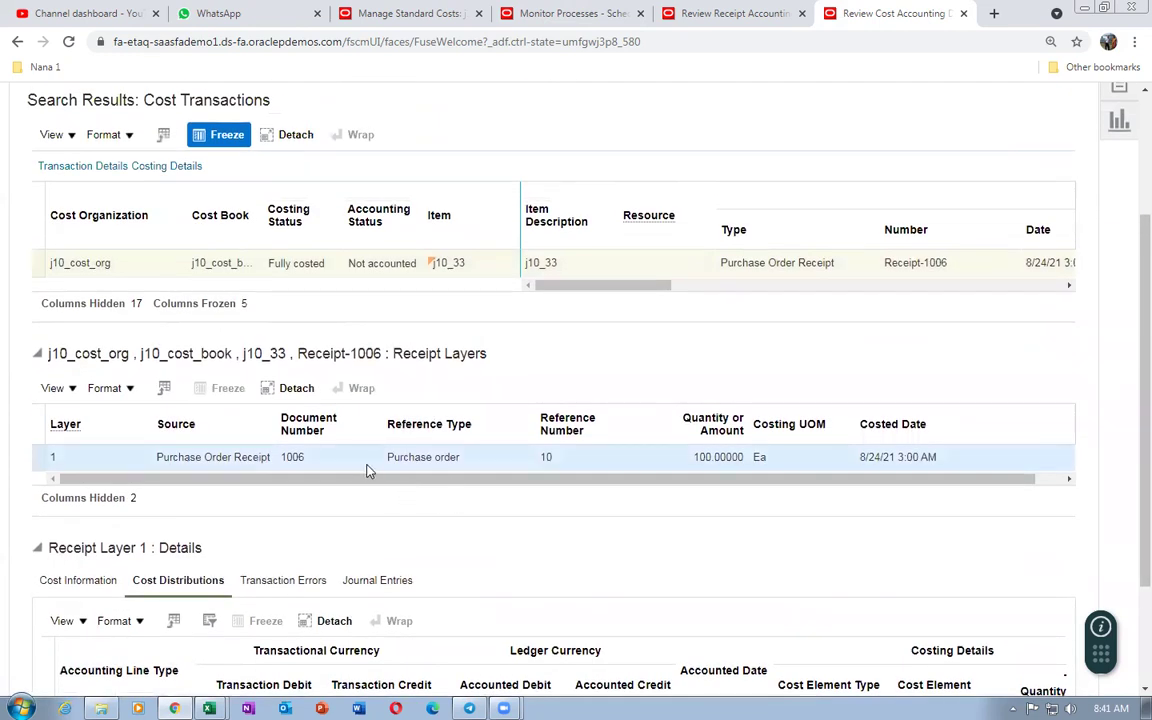
{"action": "left_click_drag", "start_coordinate": [617, 296], "coordinate": [571, 319]}
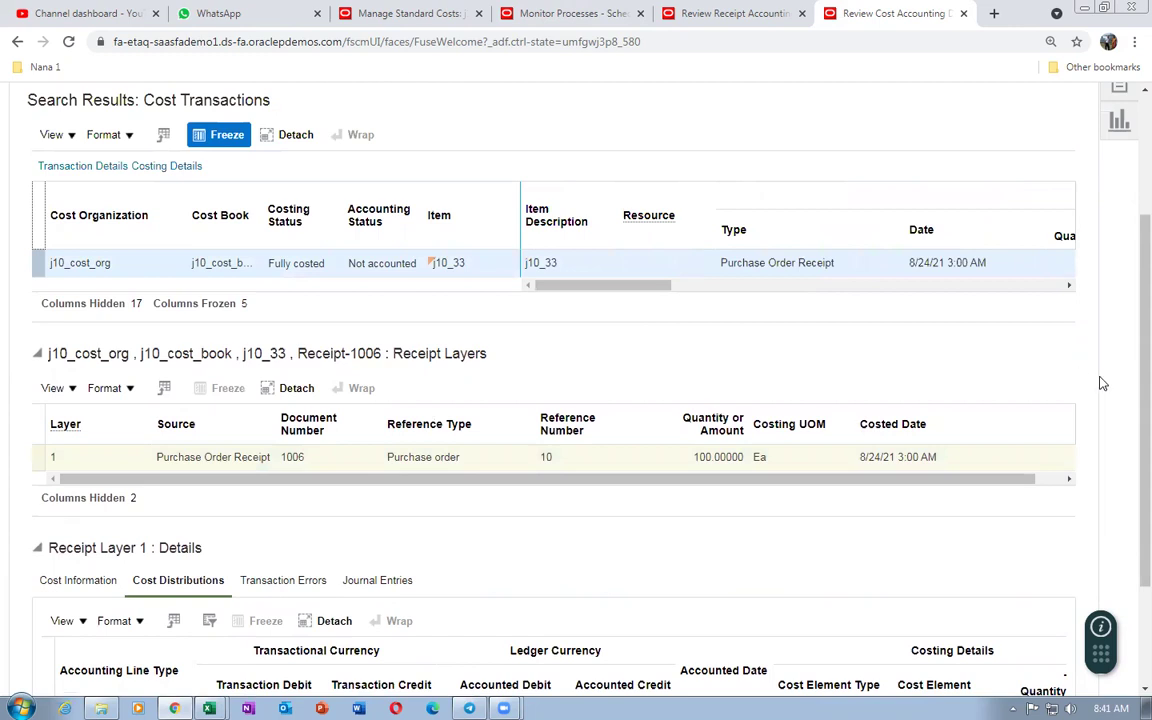
{"action": "scroll", "coordinate": [1127, 500], "scroll_direction": "down", "scroll_amount": 3}
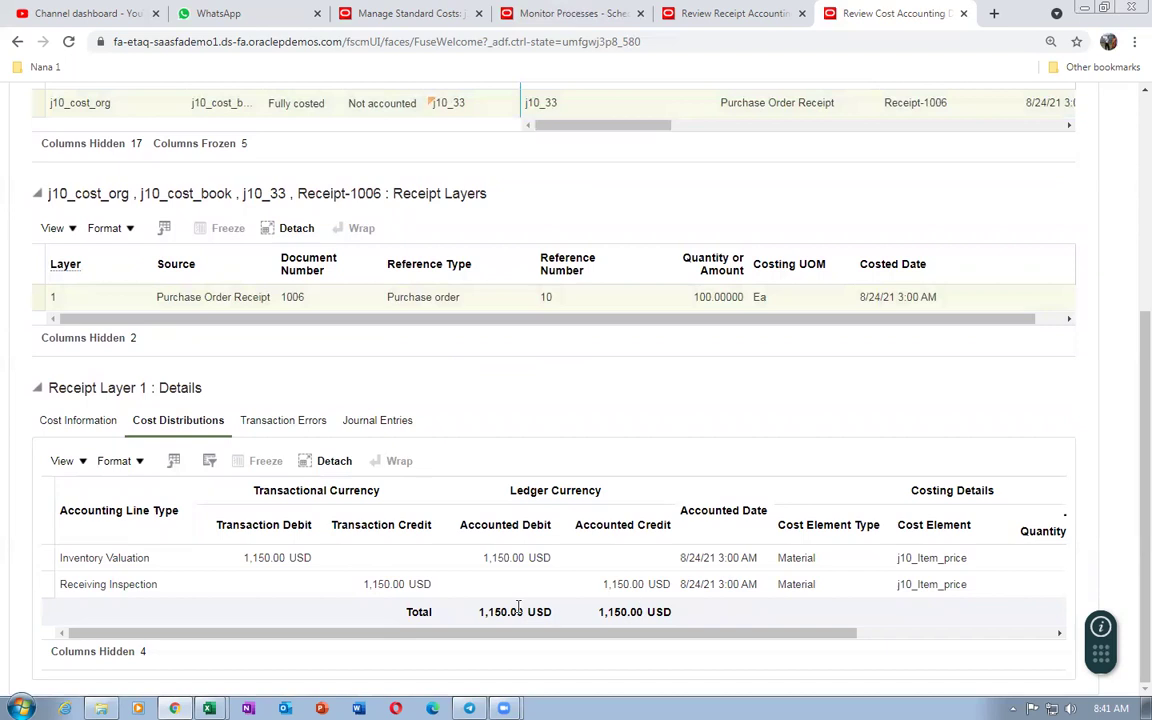
{"action": "left_click_drag", "start_coordinate": [398, 628], "coordinate": [165, 648]}
- Check the cost information of receipt layer 1 against its inventory valuation and receiving inspection distributions
{"action": "left_click", "coordinate": [77, 421]}
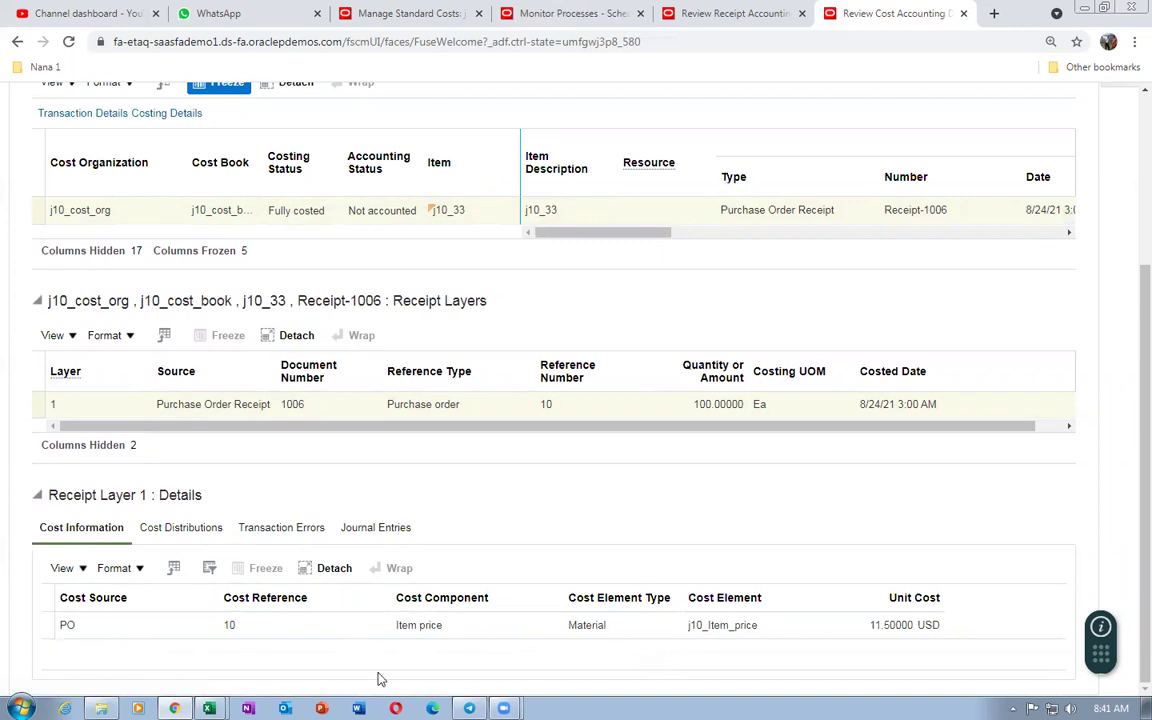
{"action": "left_click", "coordinate": [181, 528]}
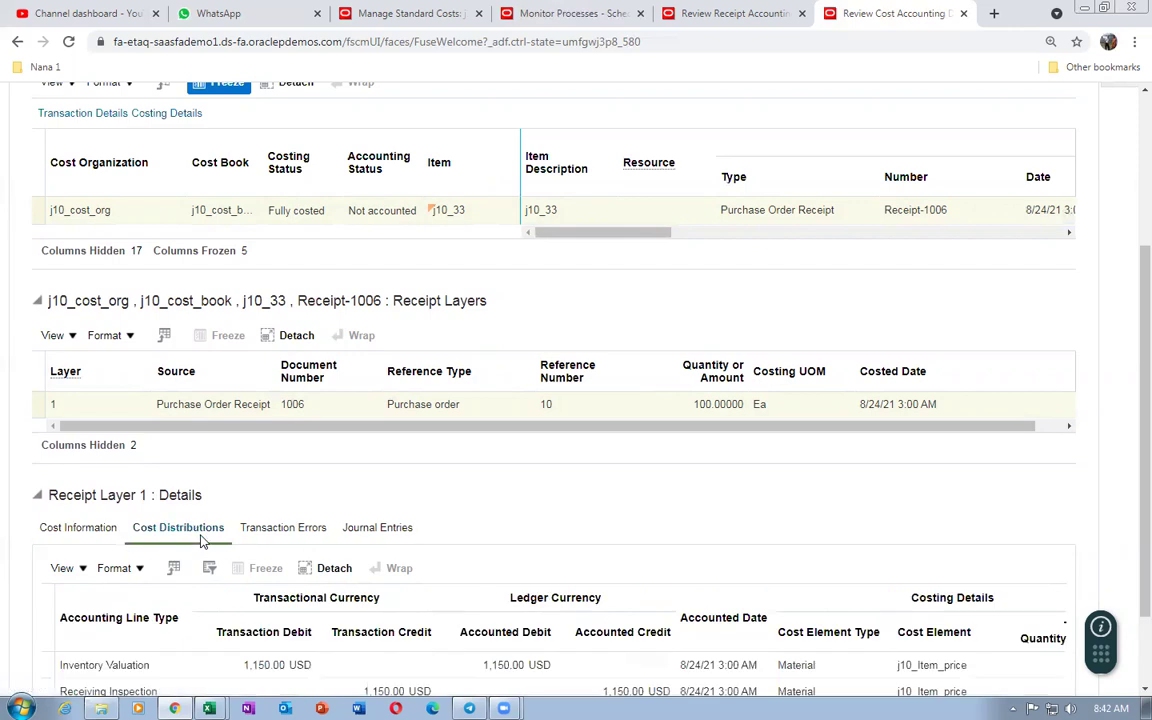
{"action": "scroll", "coordinate": [230, 555], "scroll_direction": "down", "scroll_amount": 2}
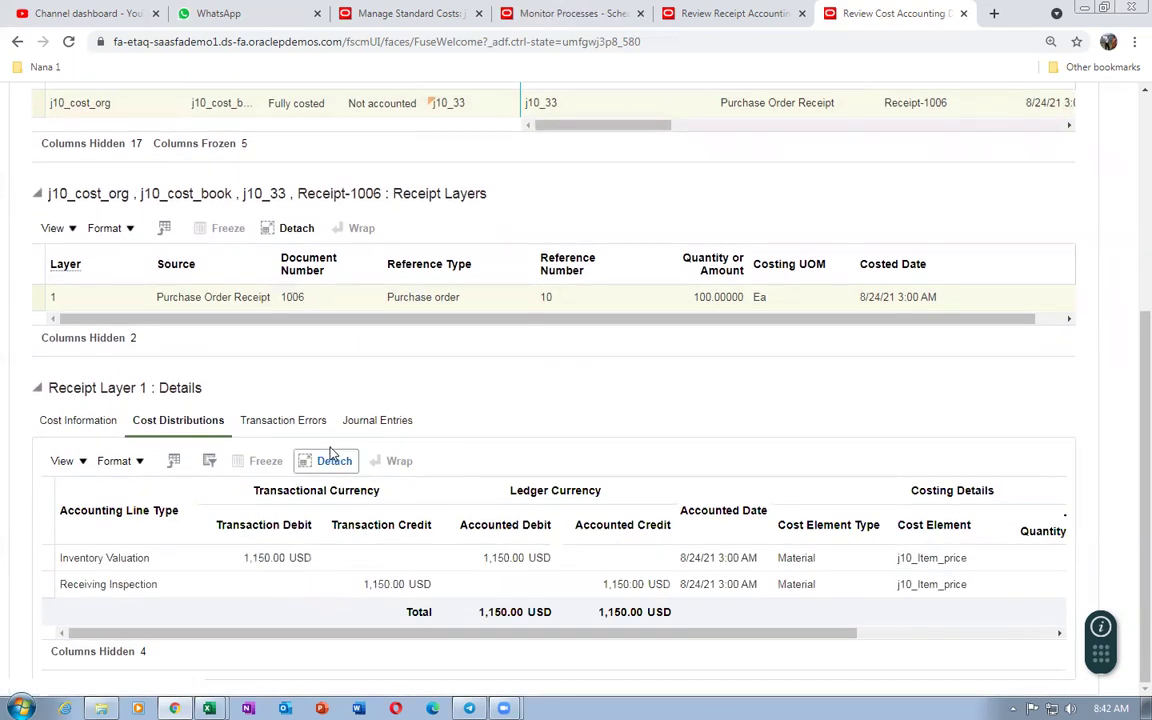
- Check the transaction errors and journal entries of receipt layer 1, and return to the cost transaction's accounting status
{"action": "left_click", "coordinate": [297, 428]}
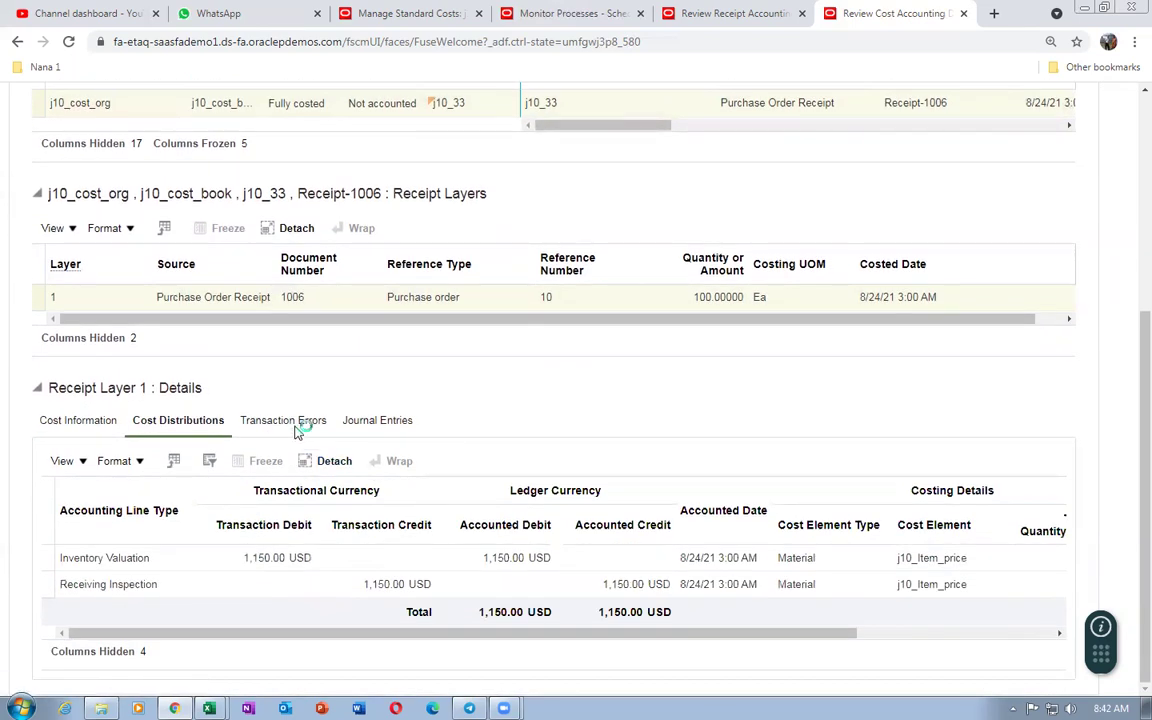
{"action": "left_click", "coordinate": [364, 544]}
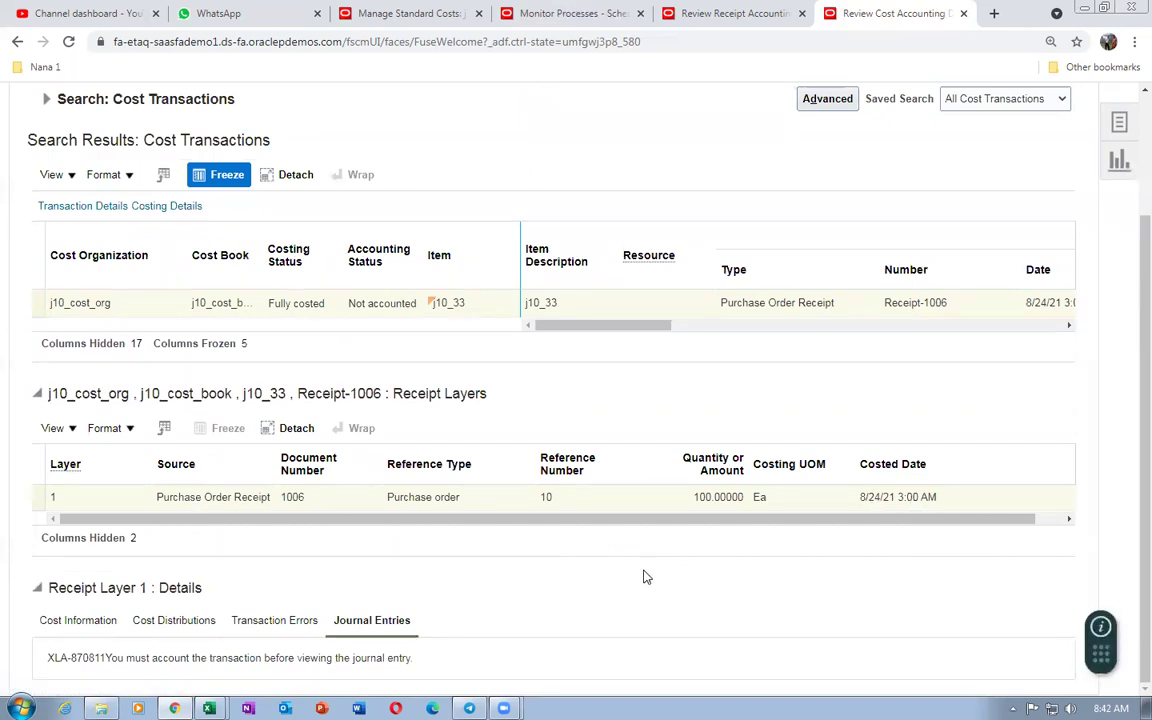
{"action": "scroll", "coordinate": [645, 579], "scroll_direction": "up", "scroll_amount": 3}
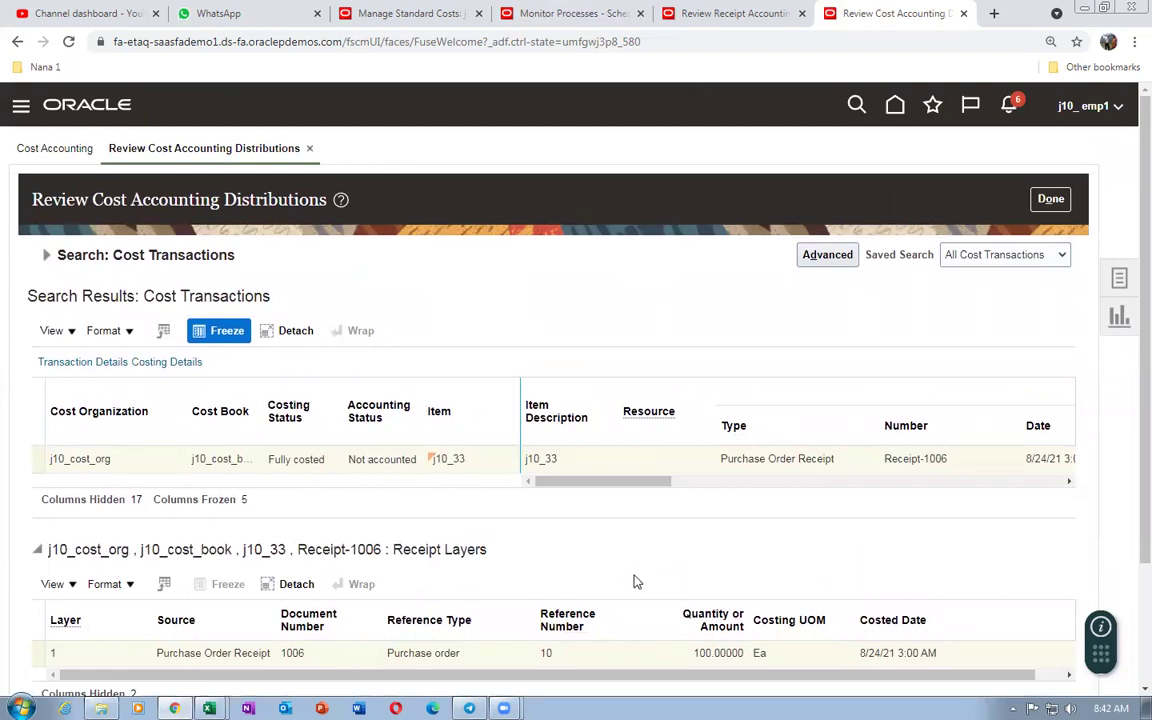
- Recheck the cost information of receipt layer 1, covering its cost source, component, element and unit cost
{"action": "scroll", "coordinate": [633, 583], "scroll_direction": "down", "scroll_amount": 3}
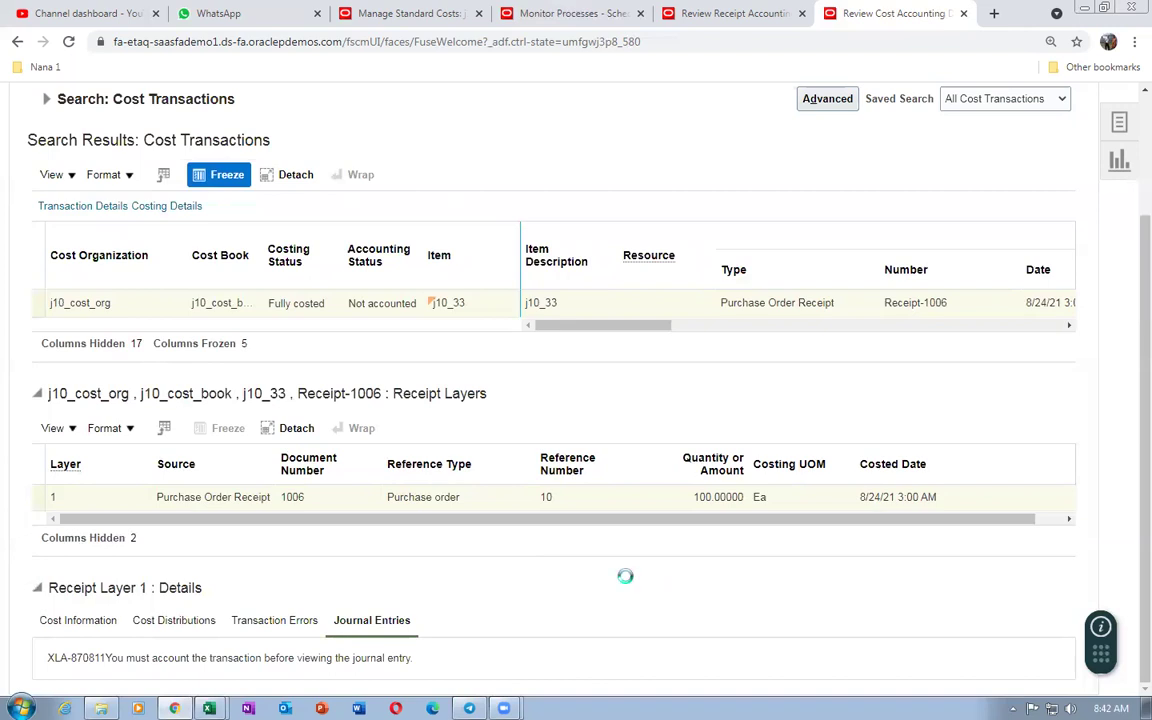
{"action": "left_click", "coordinate": [93, 621]}
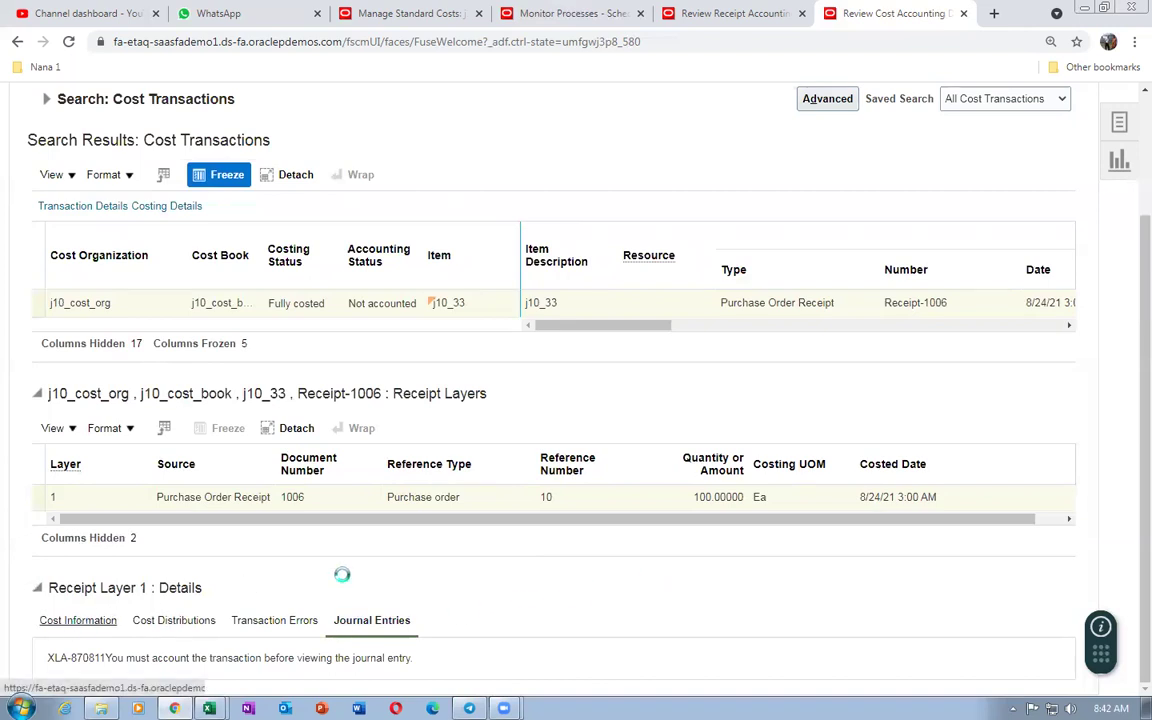
{"action": "scroll", "coordinate": [337, 587], "scroll_direction": "down", "scroll_amount": 1}
{"action": "scroll", "coordinate": [337, 587], "scroll_direction": "down", "scroll_amount": 1}
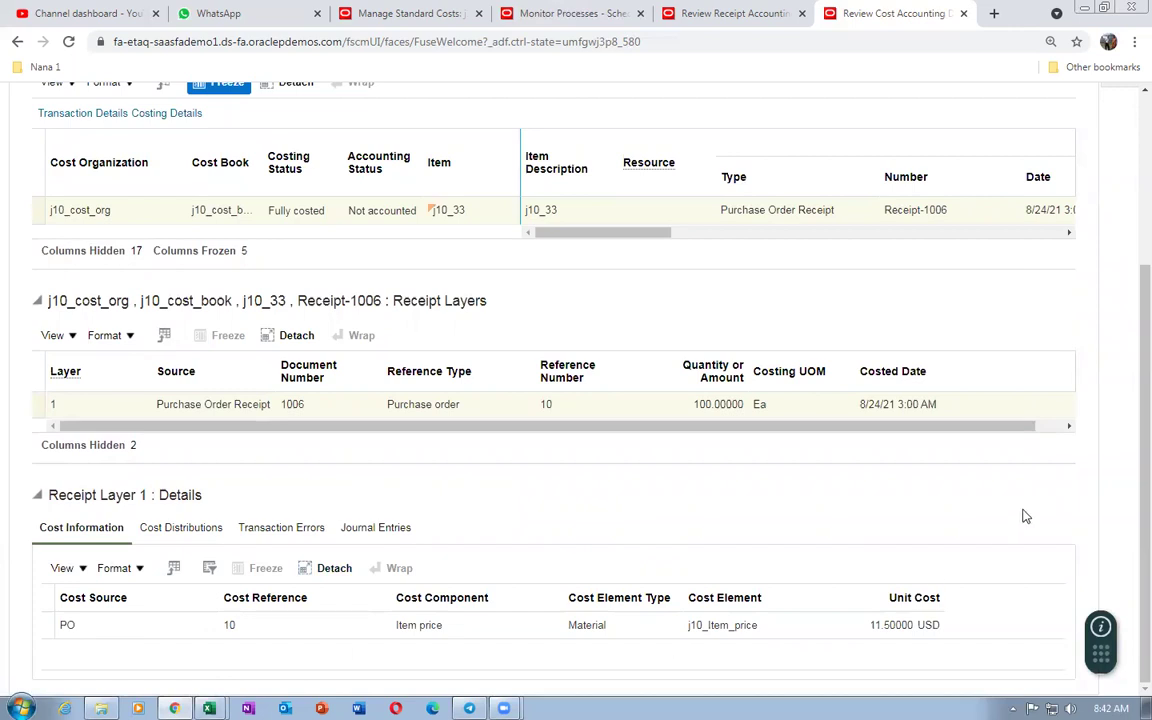
{"action": "left_click_drag", "start_coordinate": [1128, 496], "coordinate": [1128, 326]}
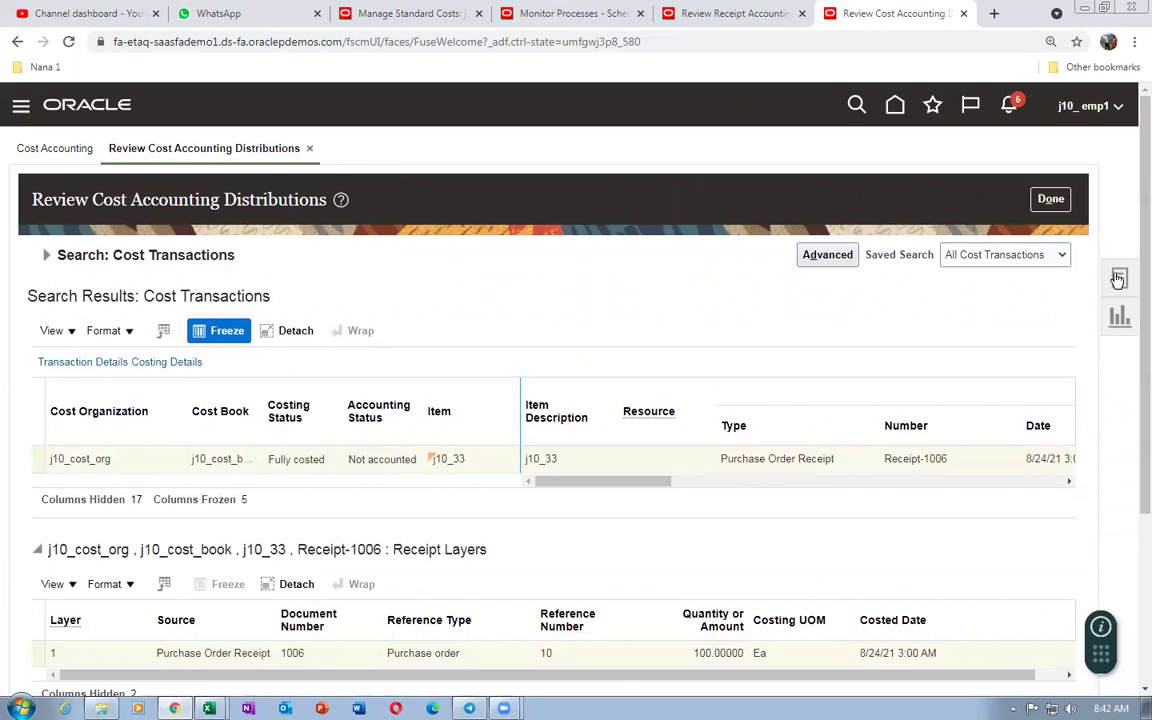
- Search the j10 scenarios in Manage Cost Scenarios and open the standard costs of j10_labour_Scenario_2
{"action": "left_click", "coordinate": [1118, 279]}
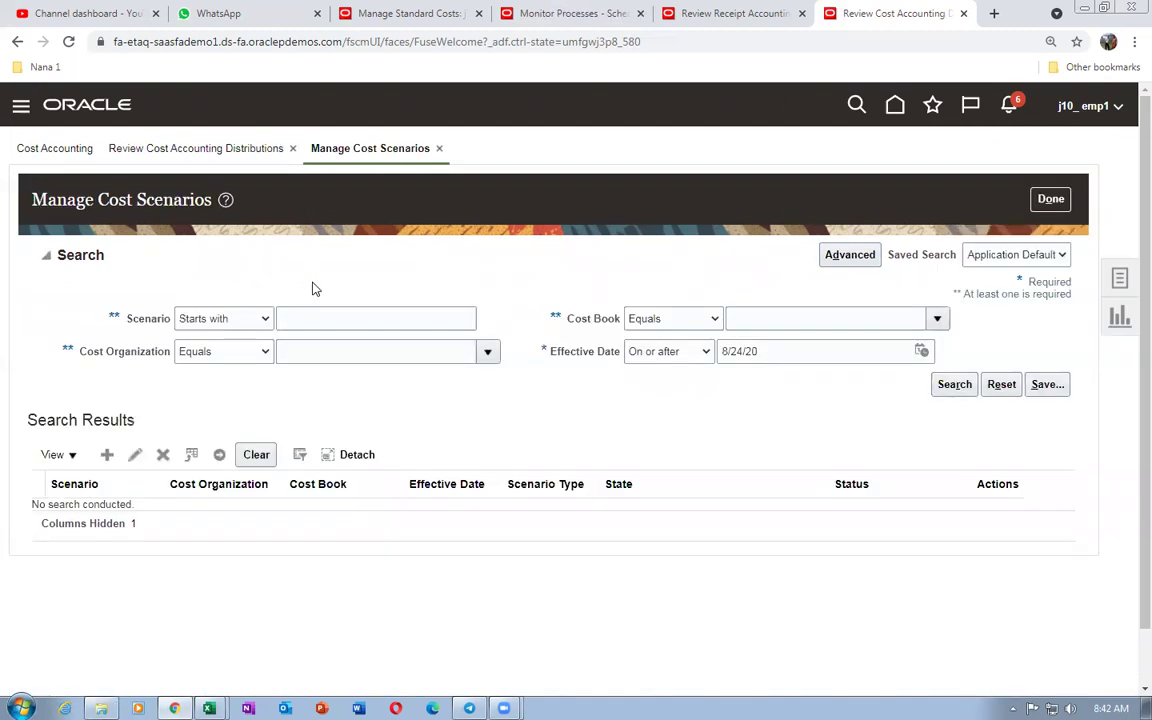
{"action": "left_click", "coordinate": [310, 319]}
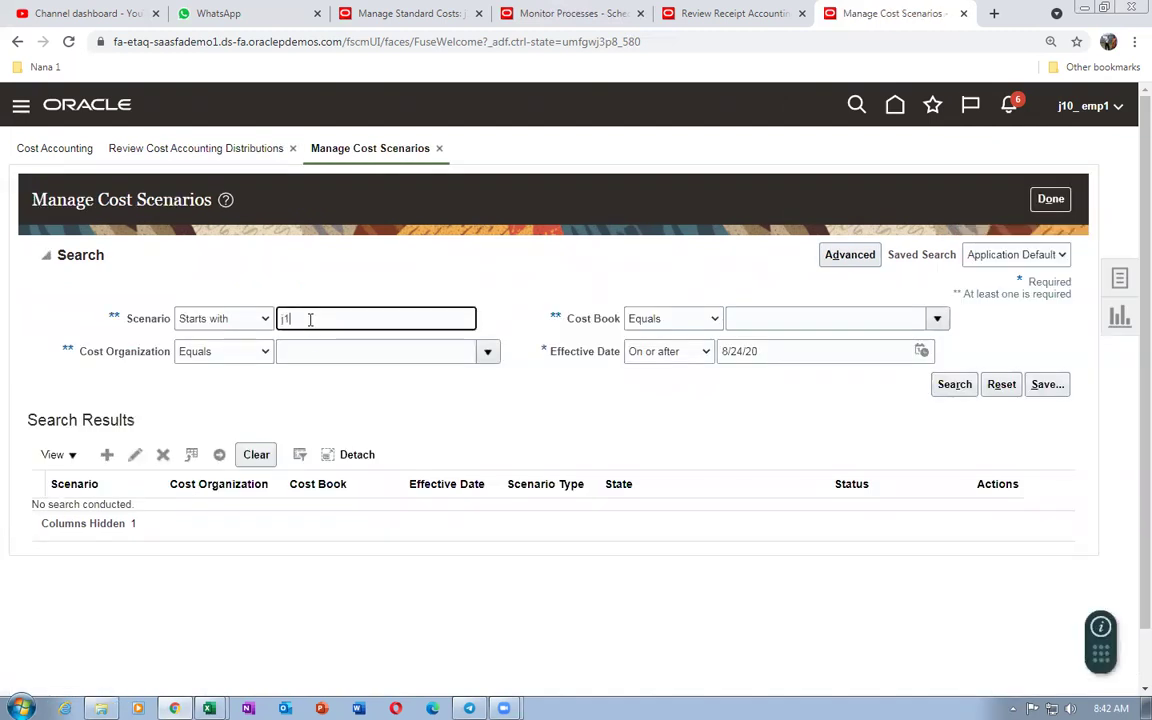
{"action": "left_click", "coordinate": [945, 388]}
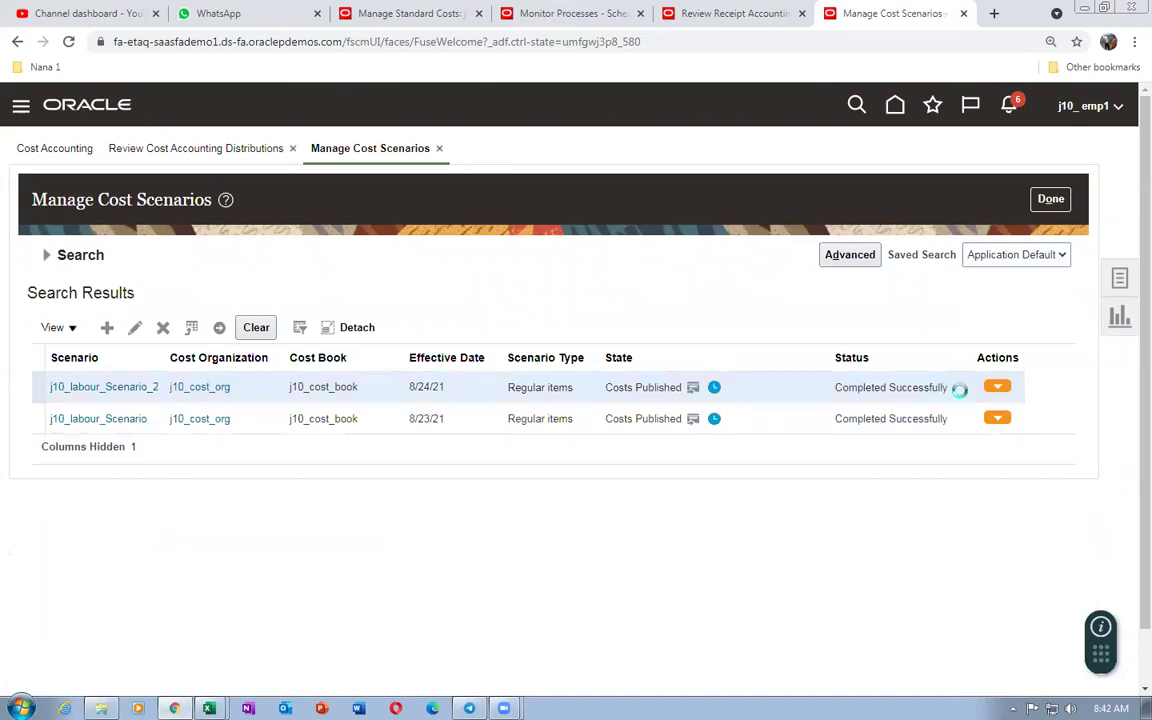
{"action": "left_click", "coordinate": [998, 387]}
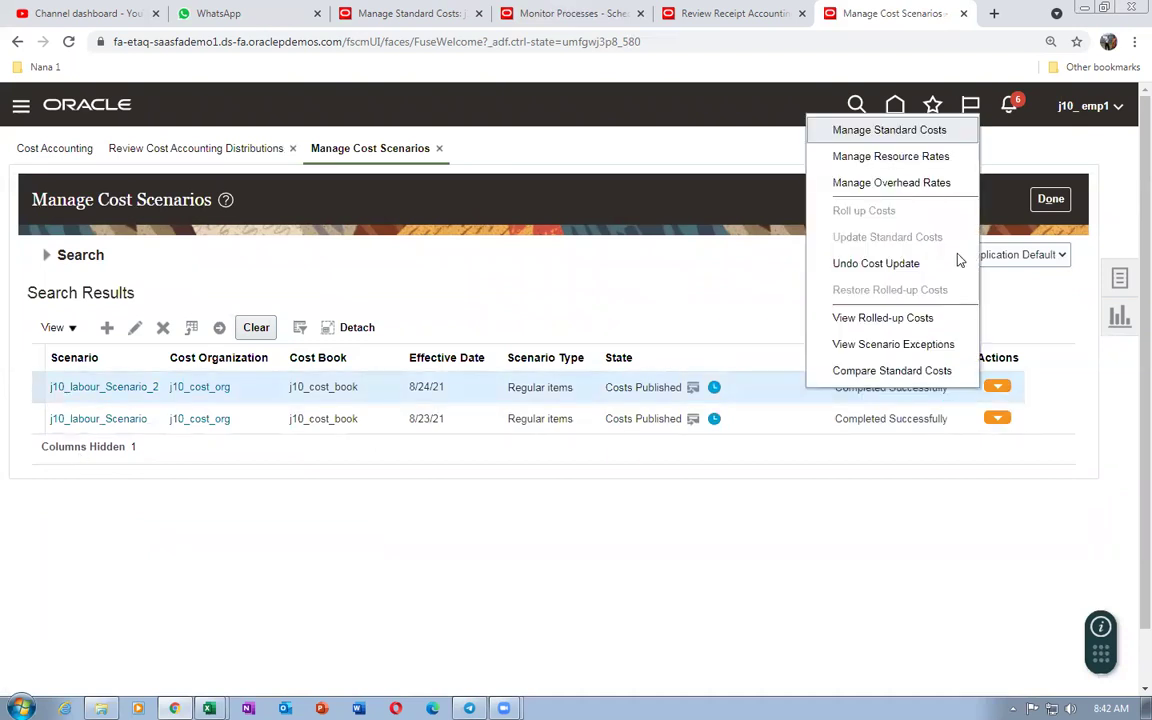
{"action": "left_click", "coordinate": [889, 130]}
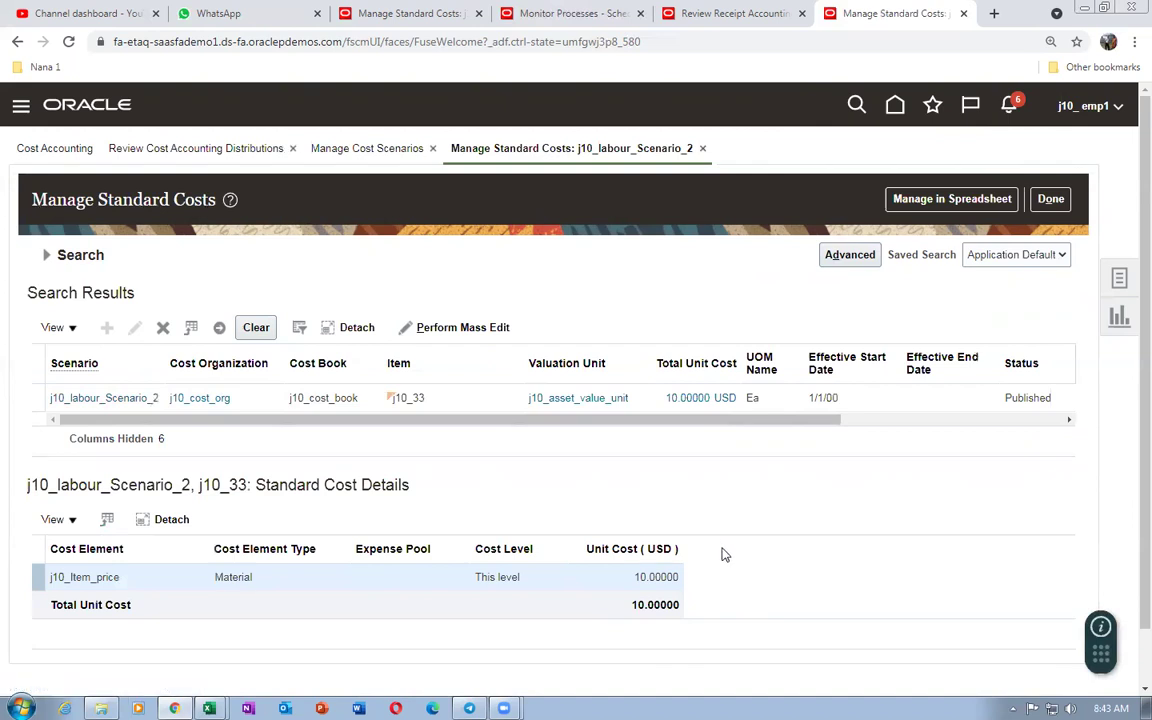
- Search for item j10_33 in Review Item Costs, check its total unit cost, and close the review
{"action": "left_click", "coordinate": [1120, 280]}
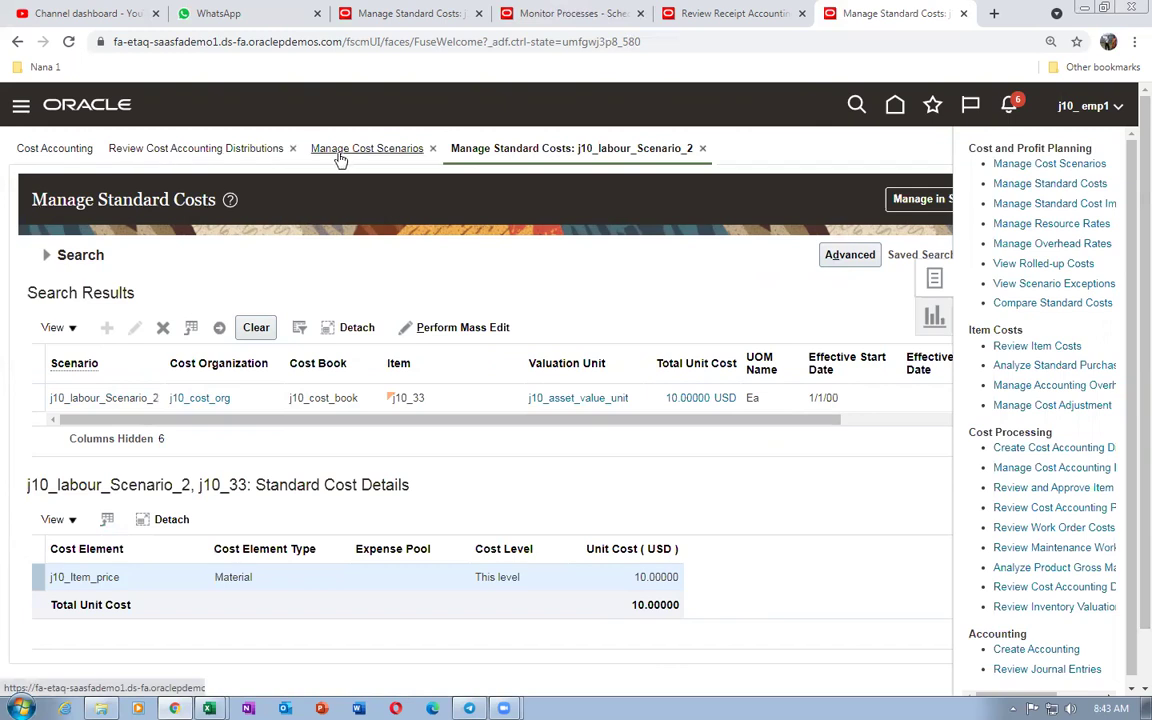
{"action": "left_click", "coordinate": [1000, 346]}
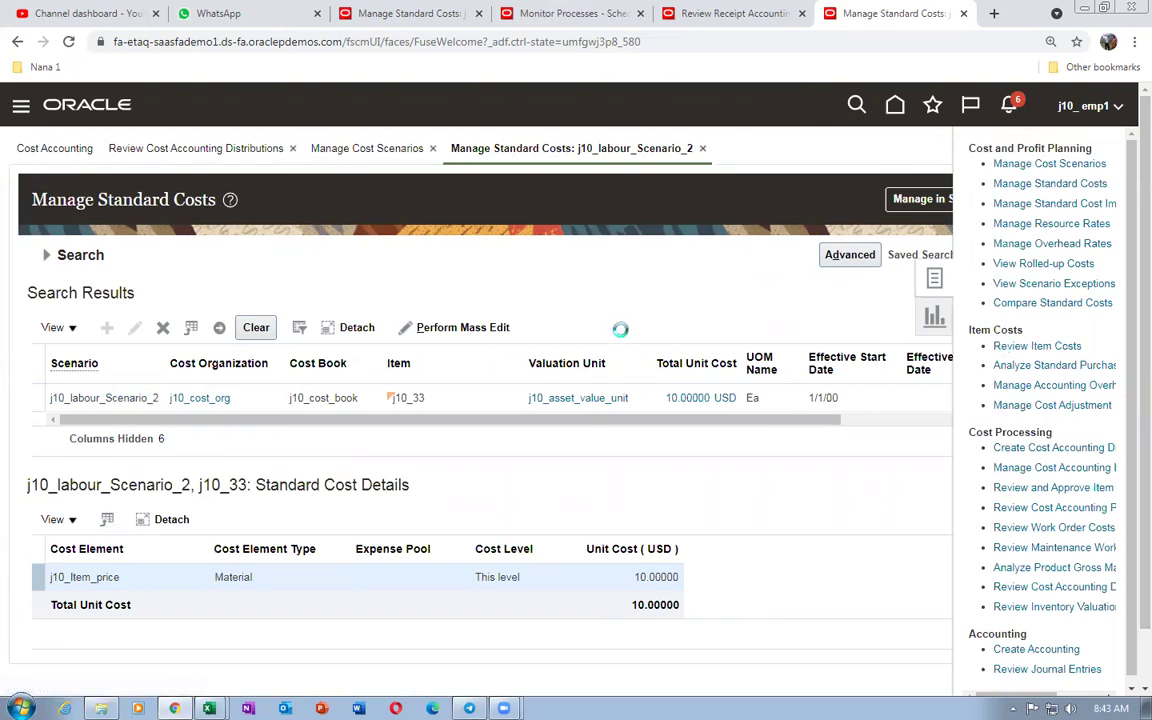
{"action": "left_click", "coordinate": [327, 376]}
{"action": "type", "text": "j10_33"}
{"action": "key", "text": "Tab"}
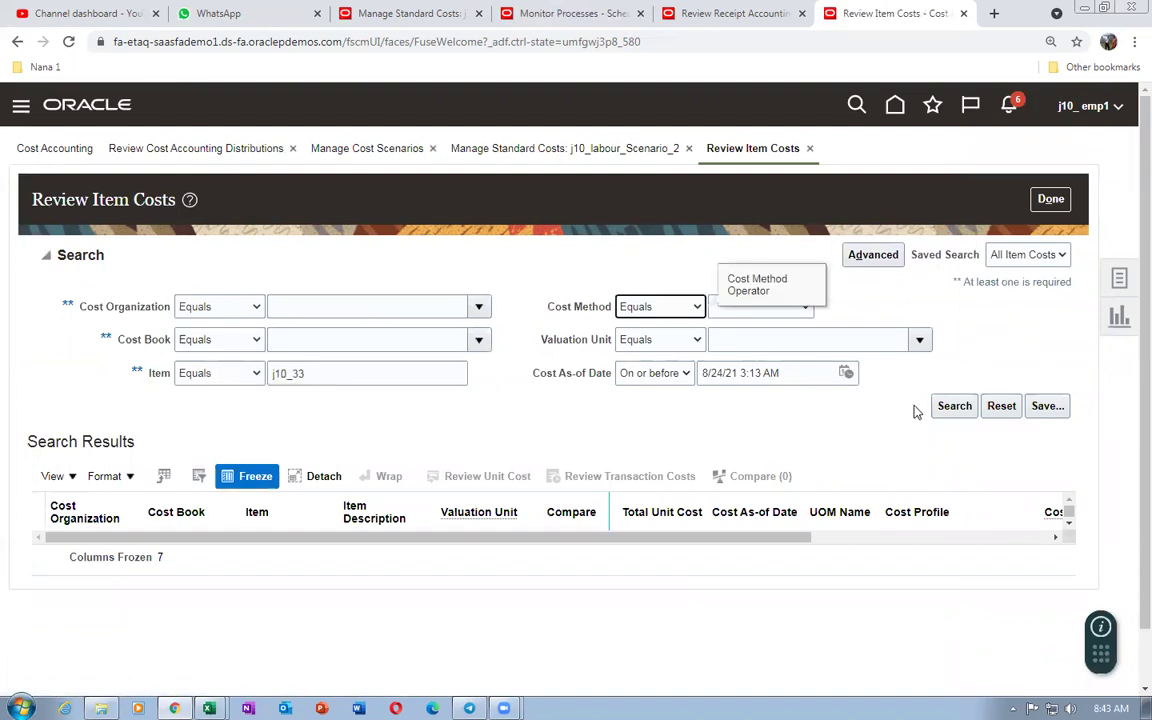
{"action": "left_click", "coordinate": [968, 410]}
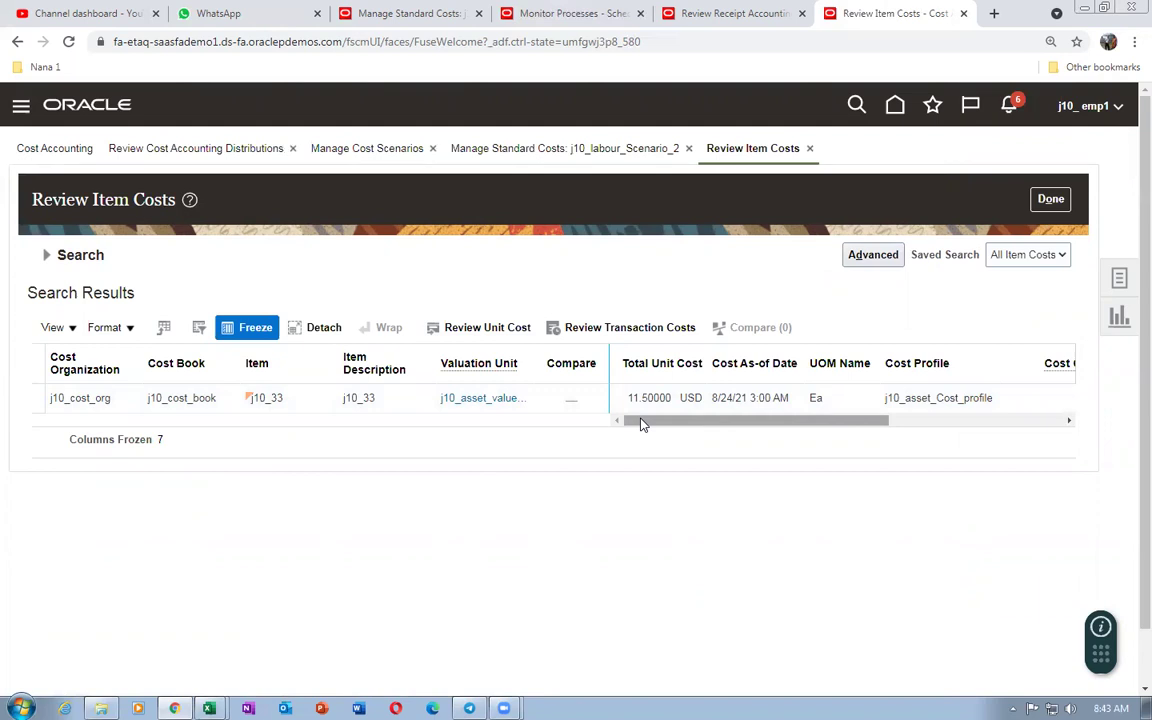
{"action": "left_click_drag", "start_coordinate": [642, 422], "coordinate": [618, 443]}
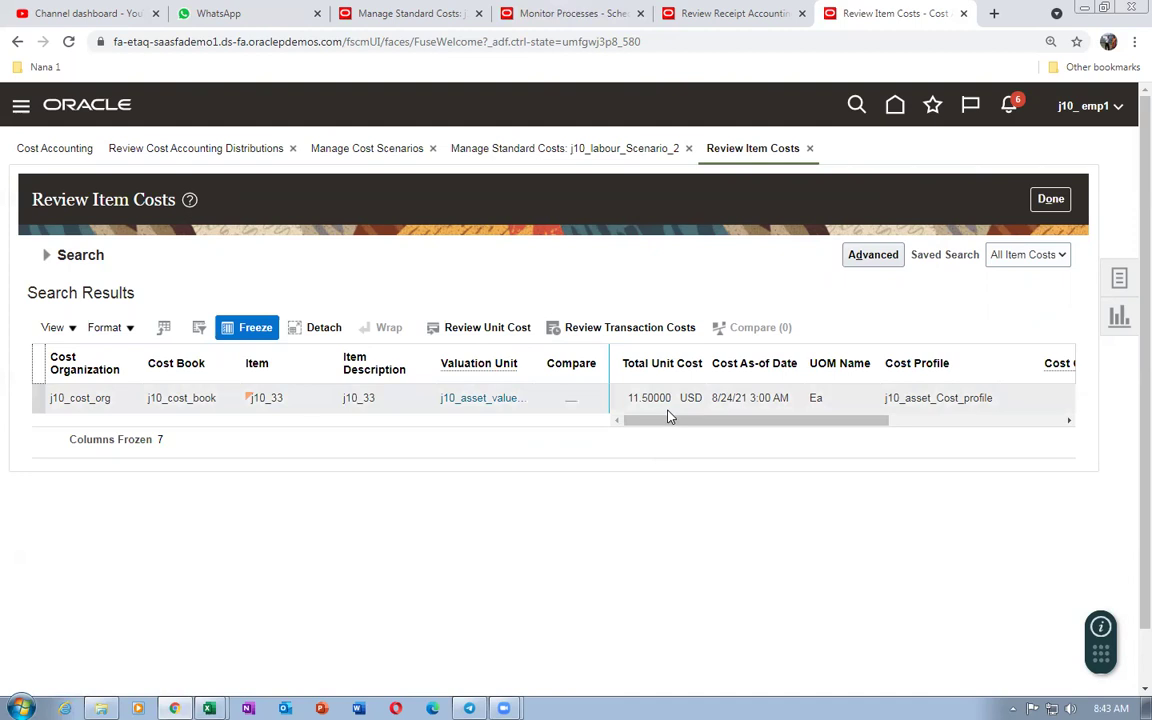
{"action": "left_click", "coordinate": [1050, 198]}
- Duplicate the current browser tab and load the Oracle Applications home page in it by shortening the web address
{"action": "right_click", "coordinate": [903, 14]}
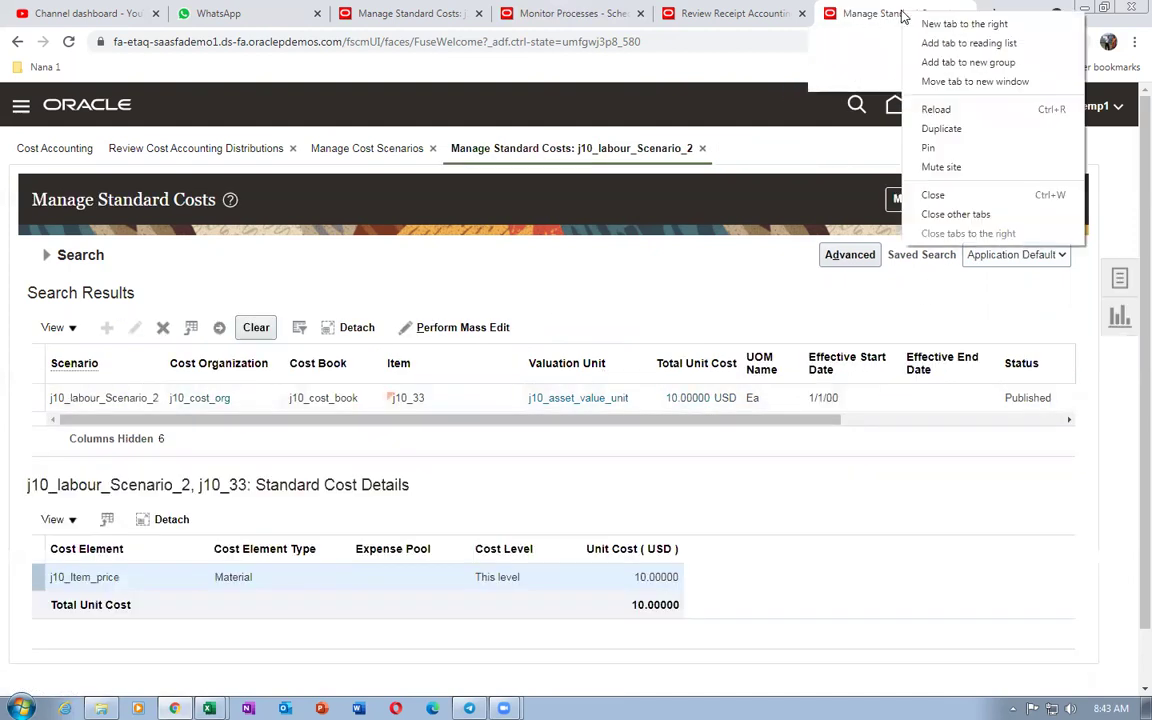
{"action": "left_click", "coordinate": [938, 128]}
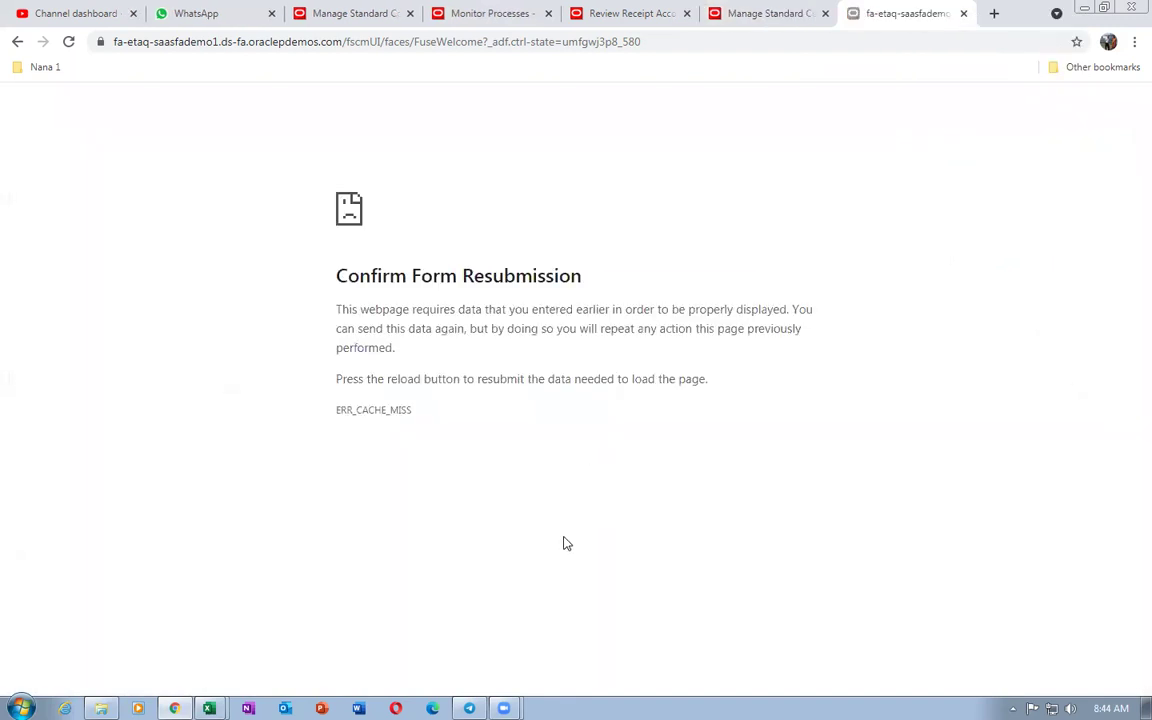
{"action": "left_click", "coordinate": [300, 41]}
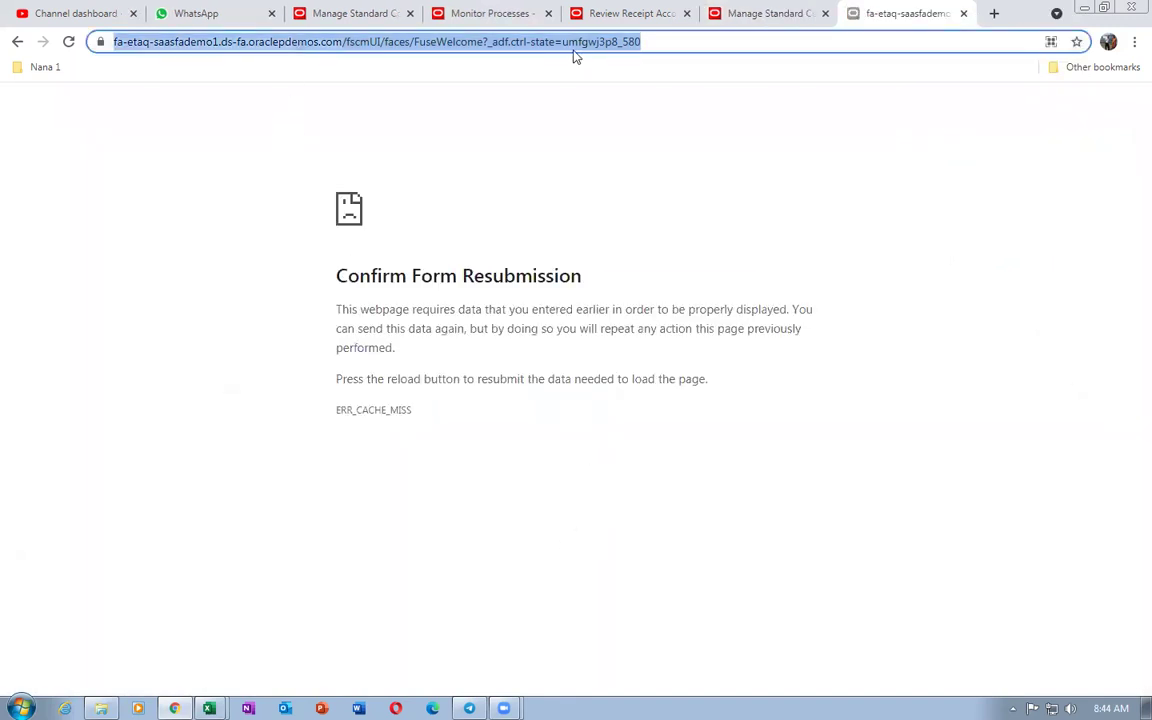
{"action": "left_click", "coordinate": [665, 41]}
{"action": "key", "text": "BackSpace"}
{"action": "key", "text": "BackSpace"}
{"action": "key", "text": "BackSpace"}
{"action": "key", "text": "BackSpace"}
{"action": "key", "text": "BackSpace"}
{"action": "key", "text": "BackSpace"}
{"action": "key", "text": "BackSpace"}
{"action": "key", "text": "BackSpace"}
{"action": "key", "text": "BackSpace"}
{"action": "key", "text": "BackSpace"}
{"action": "key", "text": "BackSpace"}
{"action": "key", "text": "BackSpace"}
{"action": "key", "text": "BackSpace"}
{"action": "key", "text": "BackSpace"}
{"action": "key", "text": "BackSpace"}
{"action": "key", "text": "BackSpace"}
{"action": "key", "text": "BackSpace"}
{"action": "key", "text": "BackSpace"}
{"action": "key", "text": "BackSpace"}
{"action": "key", "text": "BackSpace"}
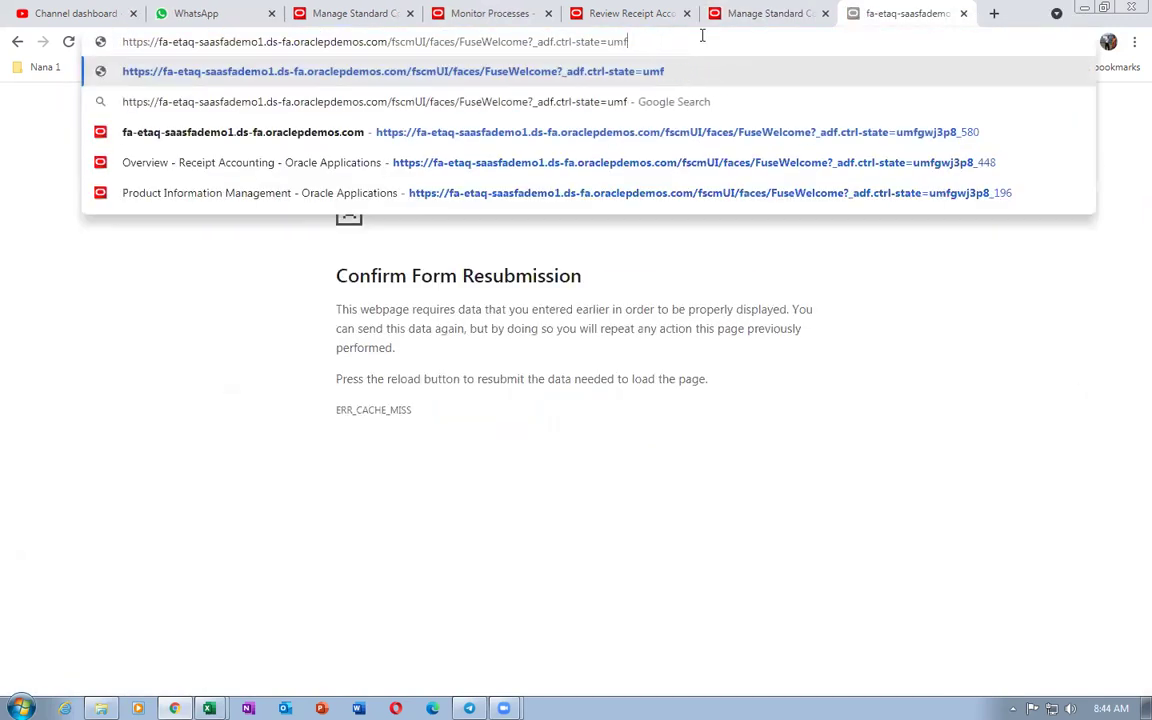
{"action": "key", "text": "BackSpace"}
{"action": "key", "text": "BackSpace"}
{"action": "key", "text": "BackSpace"}
{"action": "key", "text": "BackSpace"}
{"action": "key", "text": "BackSpace"}
{"action": "key", "text": "BackSpace"}
{"action": "key", "text": "BackSpace"}
{"action": "key", "text": "BackSpace"}
{"action": "key", "text": "BackSpace"}
{"action": "key", "text": "BackSpace"}
{"action": "key", "text": "BackSpace"}
{"action": "key", "text": "BackSpace"}
{"action": "key", "text": "BackSpace"}
{"action": "key", "text": "BackSpace"}
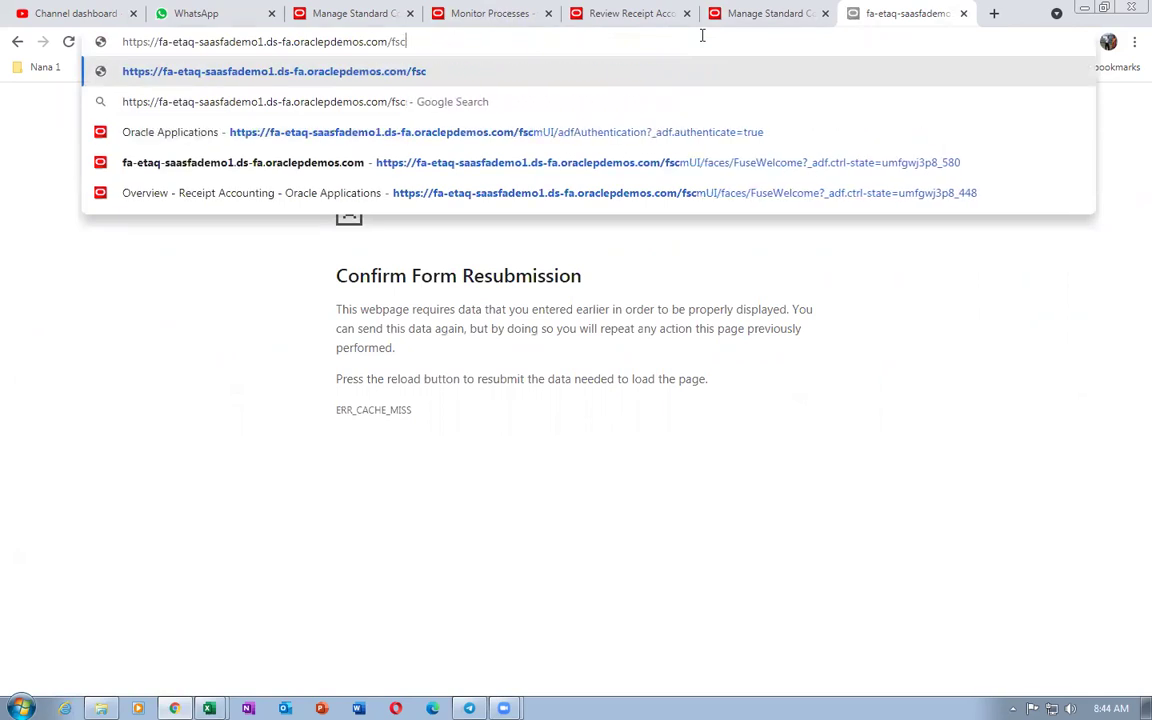
{"action": "key", "text": "Return"}
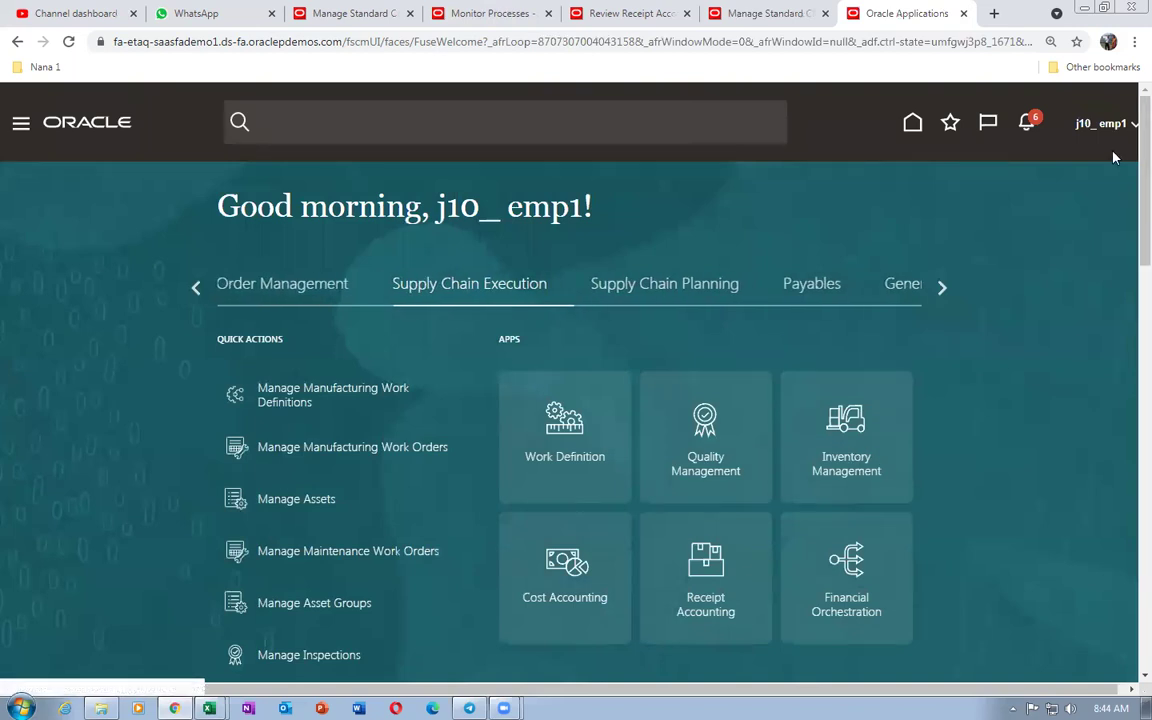
- Go to Setup and Maintenance and open its search page for setup tasks
{"action": "left_click", "coordinate": [1105, 128]}
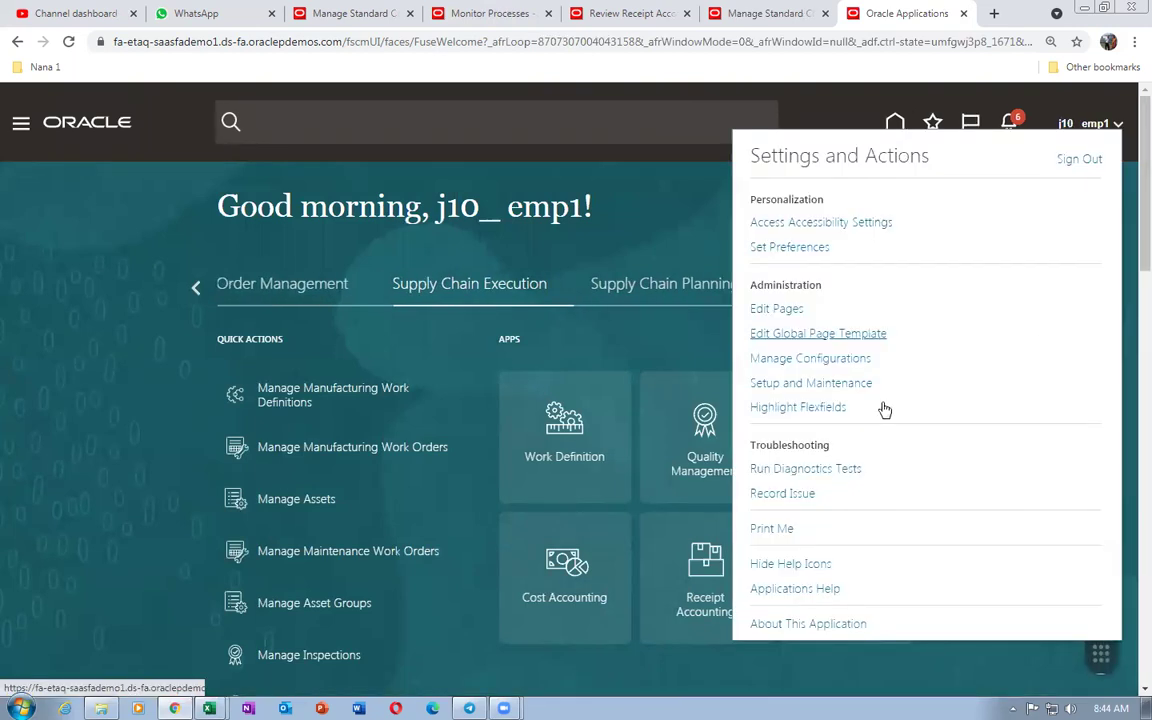
{"action": "left_click", "coordinate": [817, 386]}
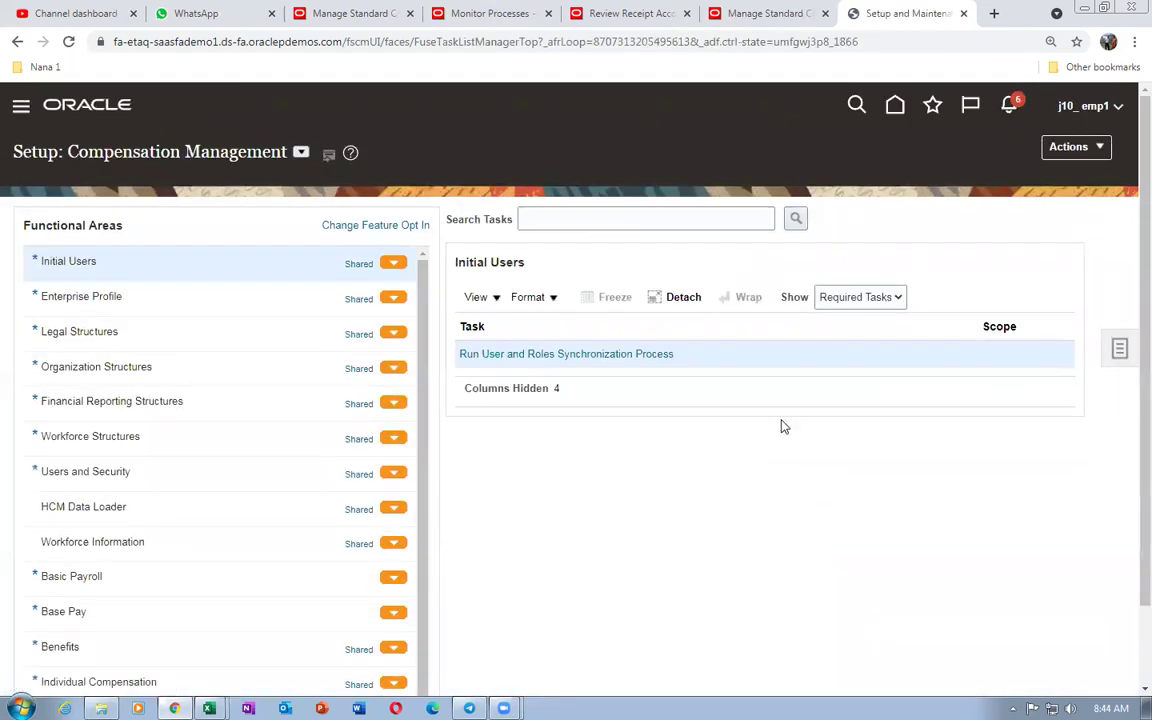
{"action": "left_click", "coordinate": [1117, 351]}
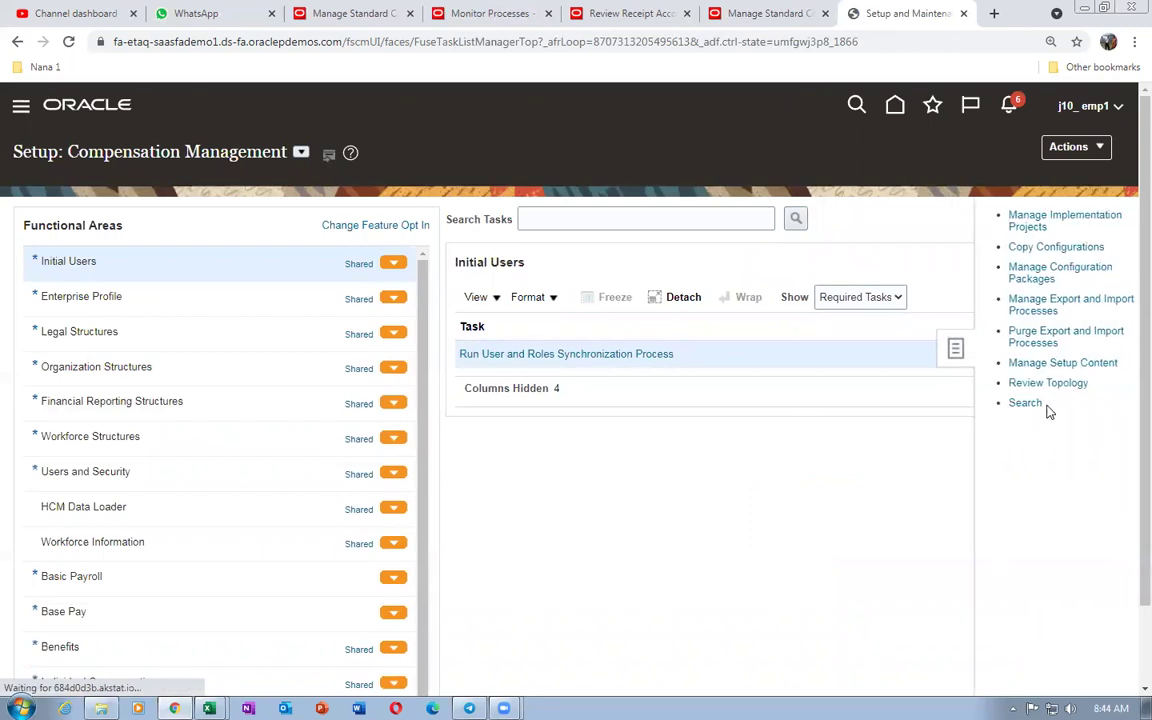
{"action": "left_click", "coordinate": [996, 405]}
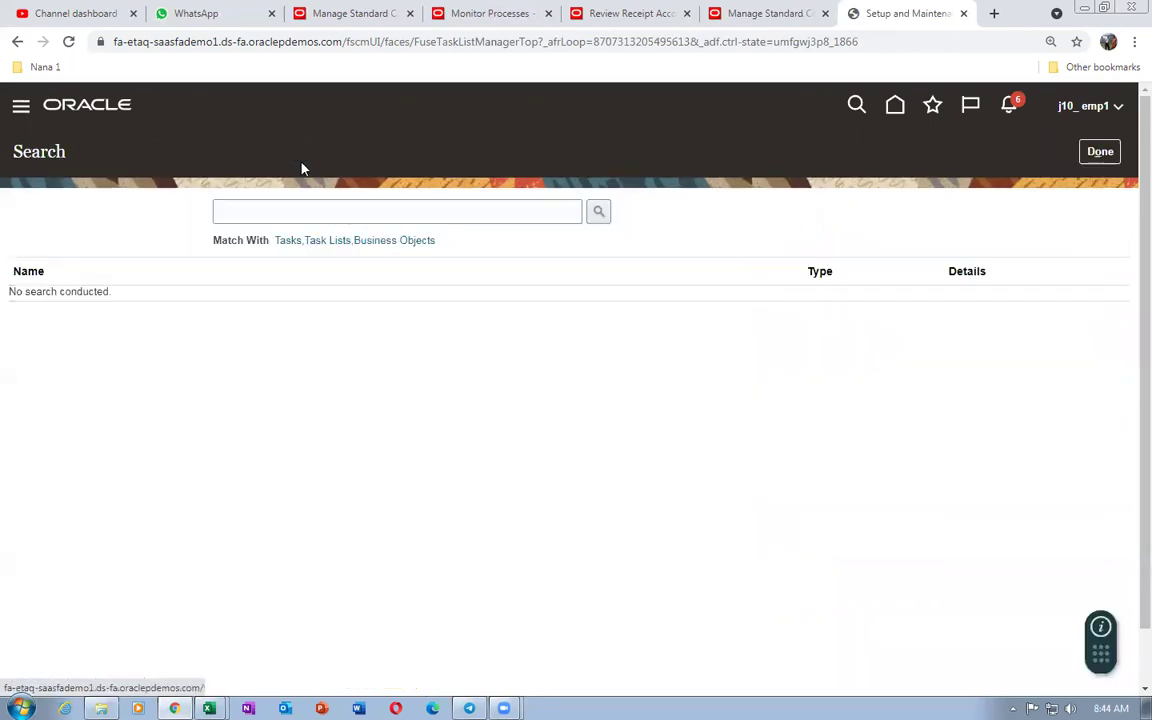
- Search the setup tasks for man%item%cost%profile% and open Manage Item Cost Profiles
{"action": "left_click", "coordinate": [281, 210]}
{"action": "type", "text": "ma"}
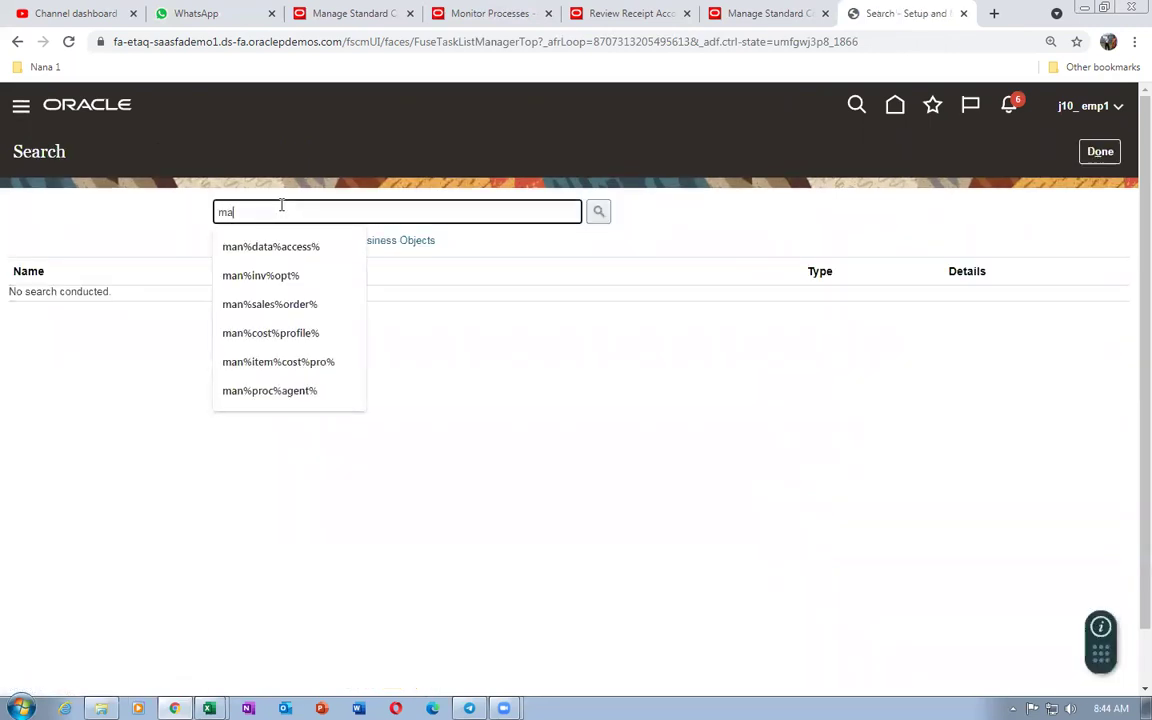
{"action": "type", "text": "n%item%cost%p"}
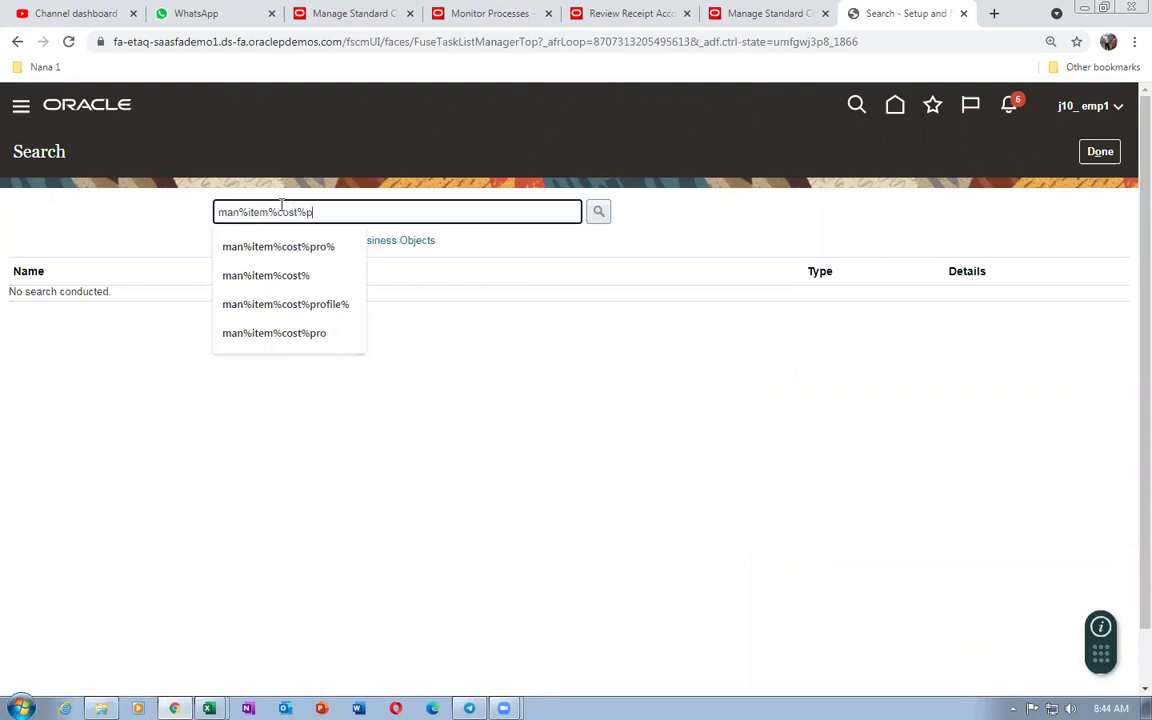
{"action": "type", "text": "rofile%"}
{"action": "key", "text": "Return"}
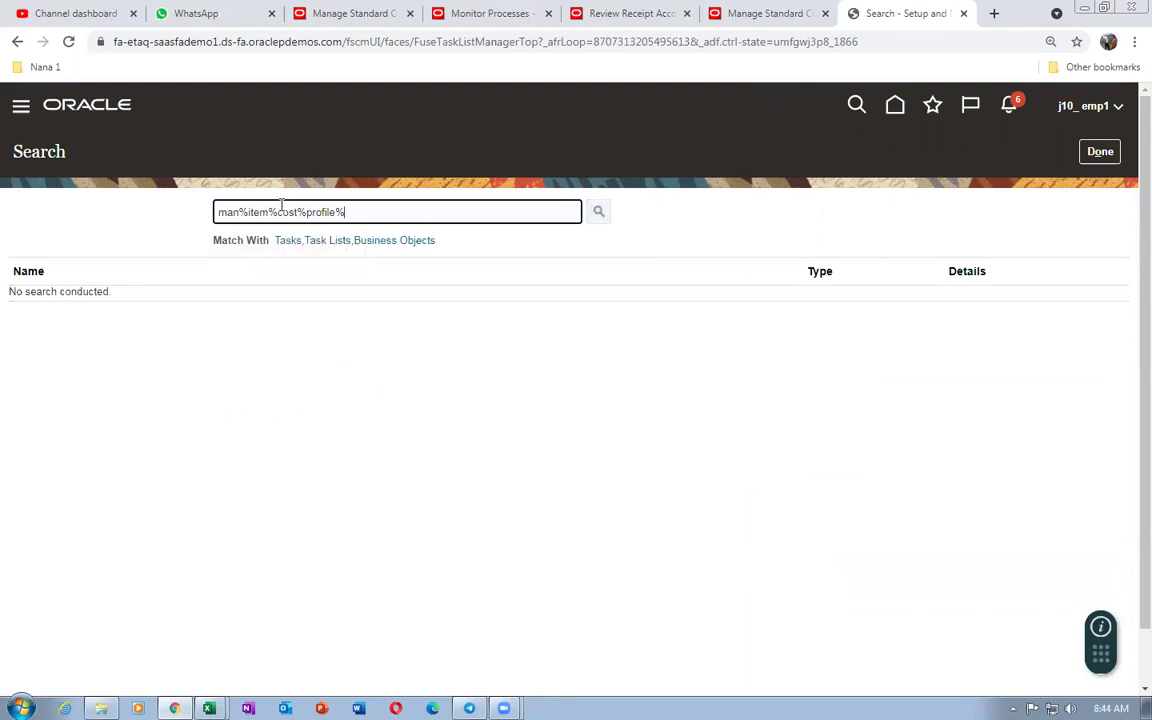
{"action": "left_click", "coordinate": [97, 301]}
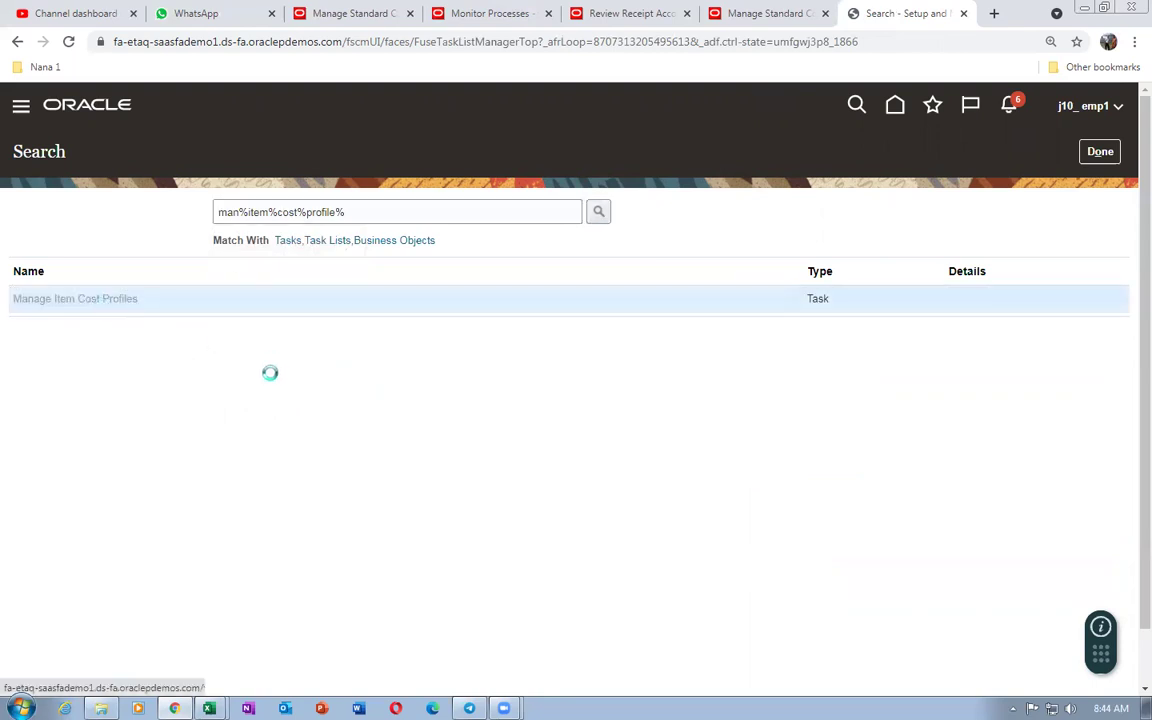
- Start a new item cost profile with cost organization j10_cost_org and cost book j10_cost_book
{"action": "left_click", "coordinate": [88, 389]}
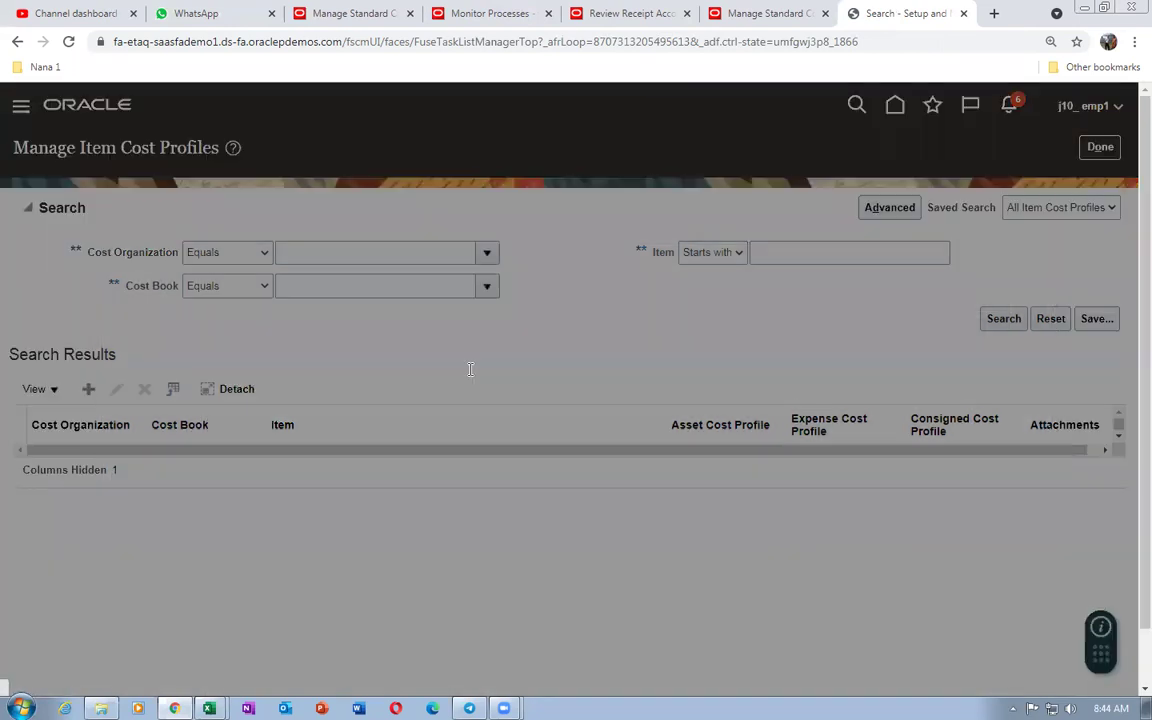
{"action": "type", "text": "j10"}
{"action": "key", "text": "Tab"}
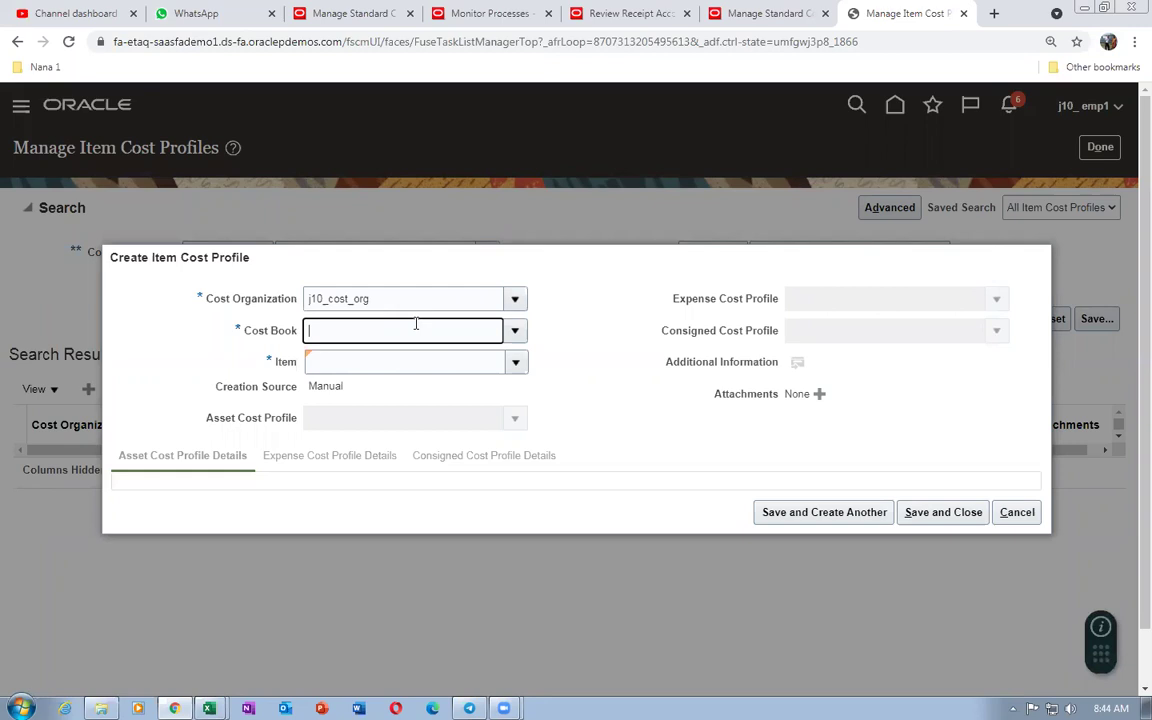
{"action": "type", "text": "j10"}
{"action": "left_click", "coordinate": [355, 361]}
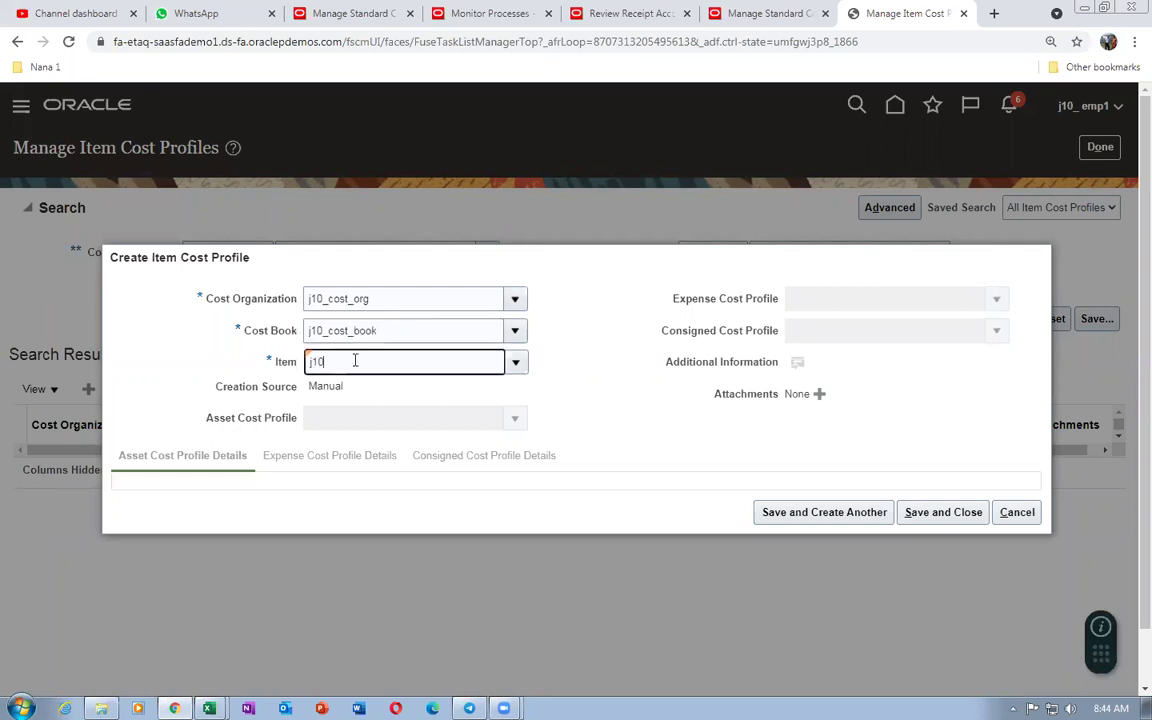
- Try to select item j10_33 for the new item cost profile and cancel the profile's creation
{"action": "left_click", "coordinate": [424, 386]}
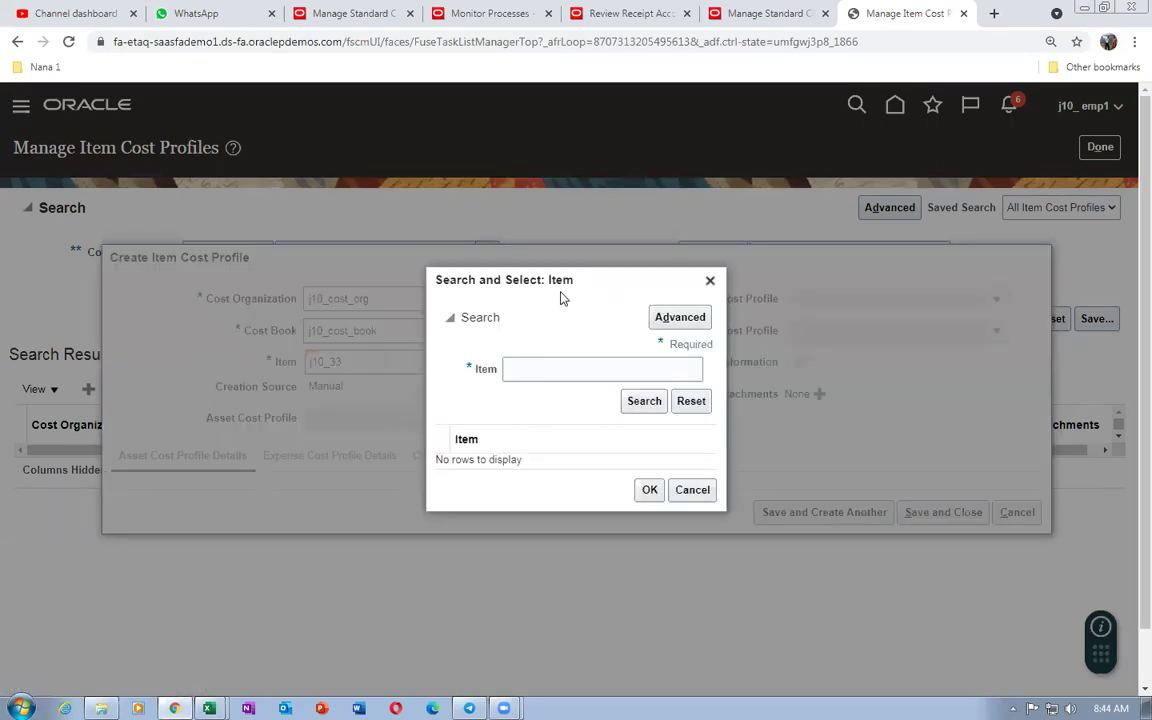
{"action": "left_click", "coordinate": [675, 490]}
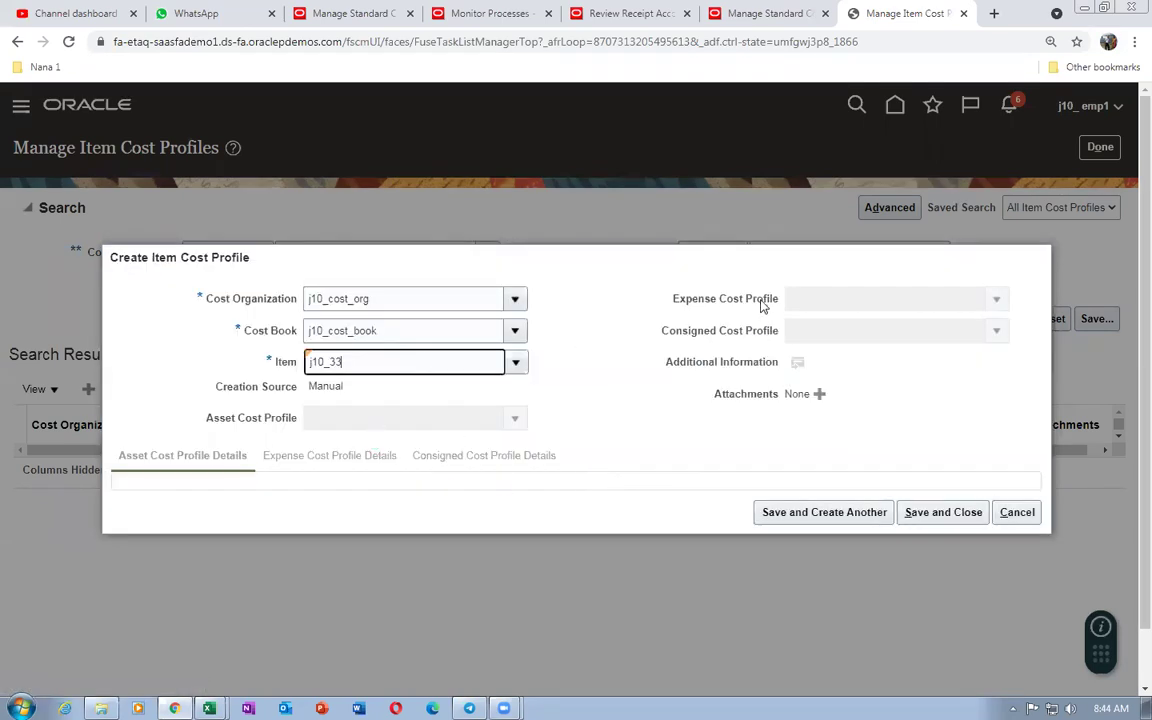
{"action": "left_click", "coordinate": [513, 363]}
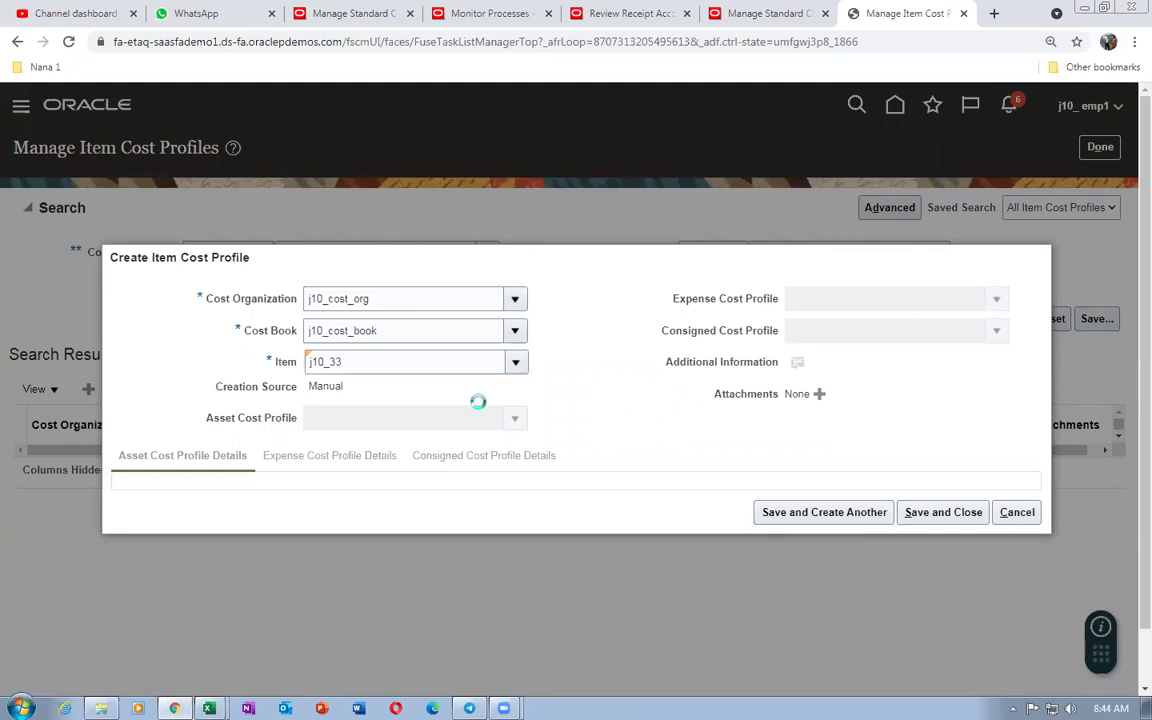
{"action": "left_click", "coordinate": [338, 420]}
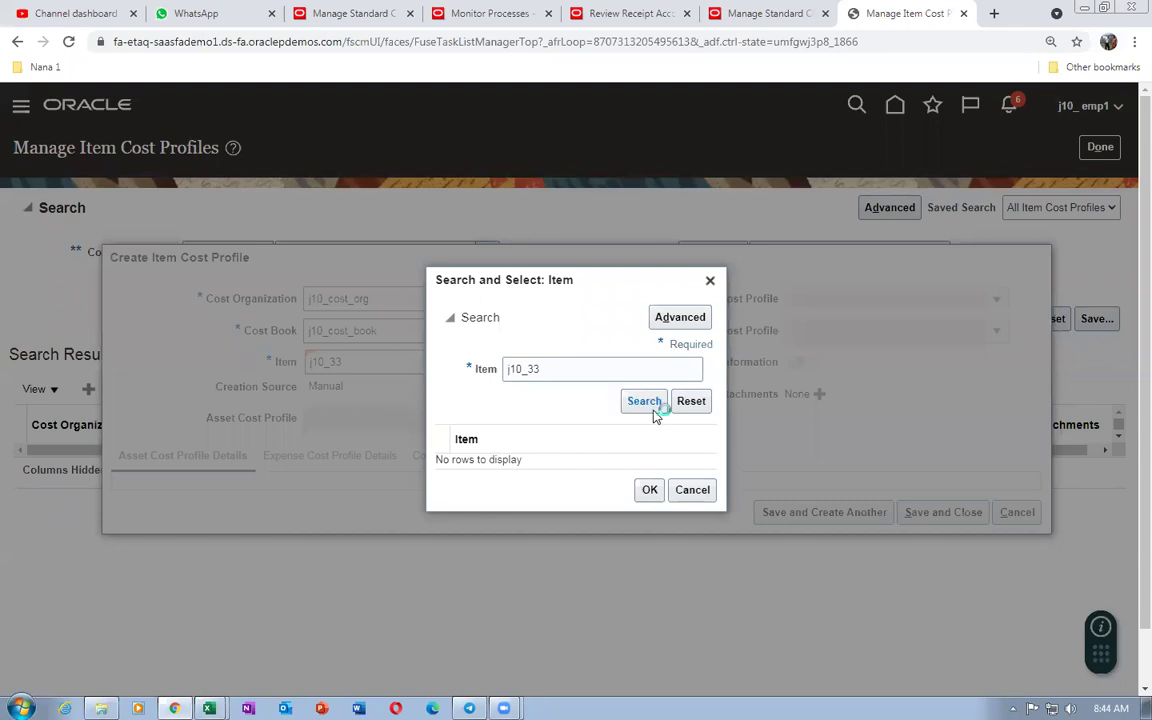
{"action": "left_click", "coordinate": [571, 462]}
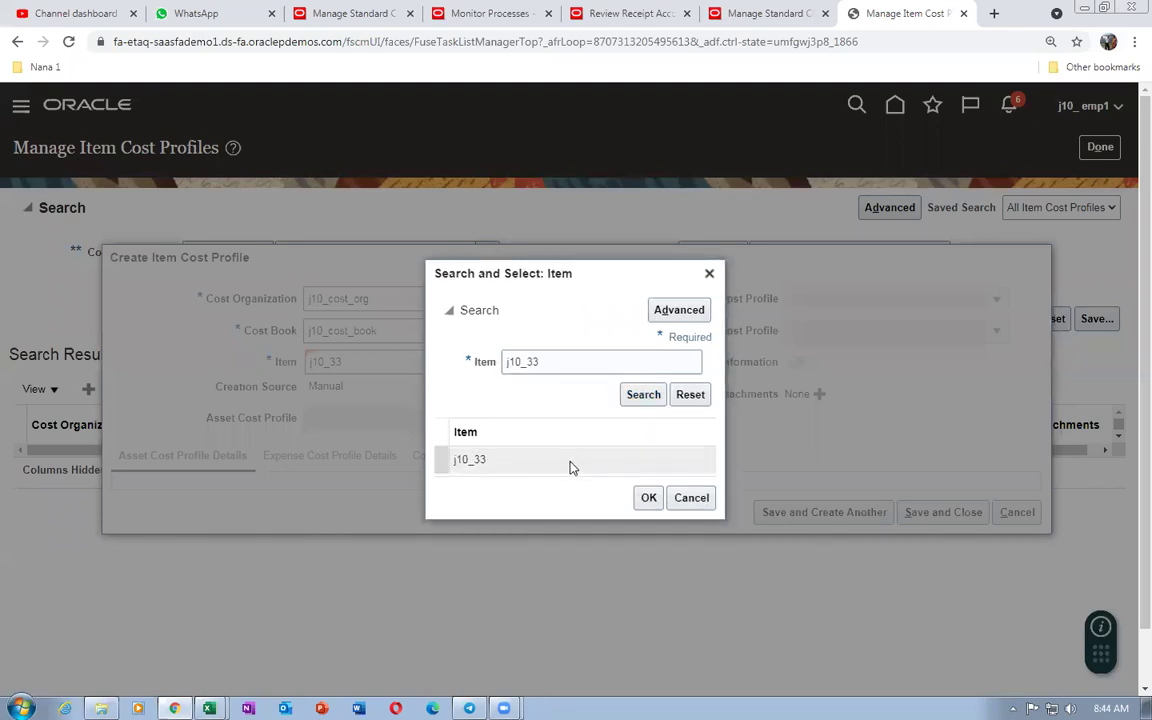
{"action": "left_click", "coordinate": [636, 499]}
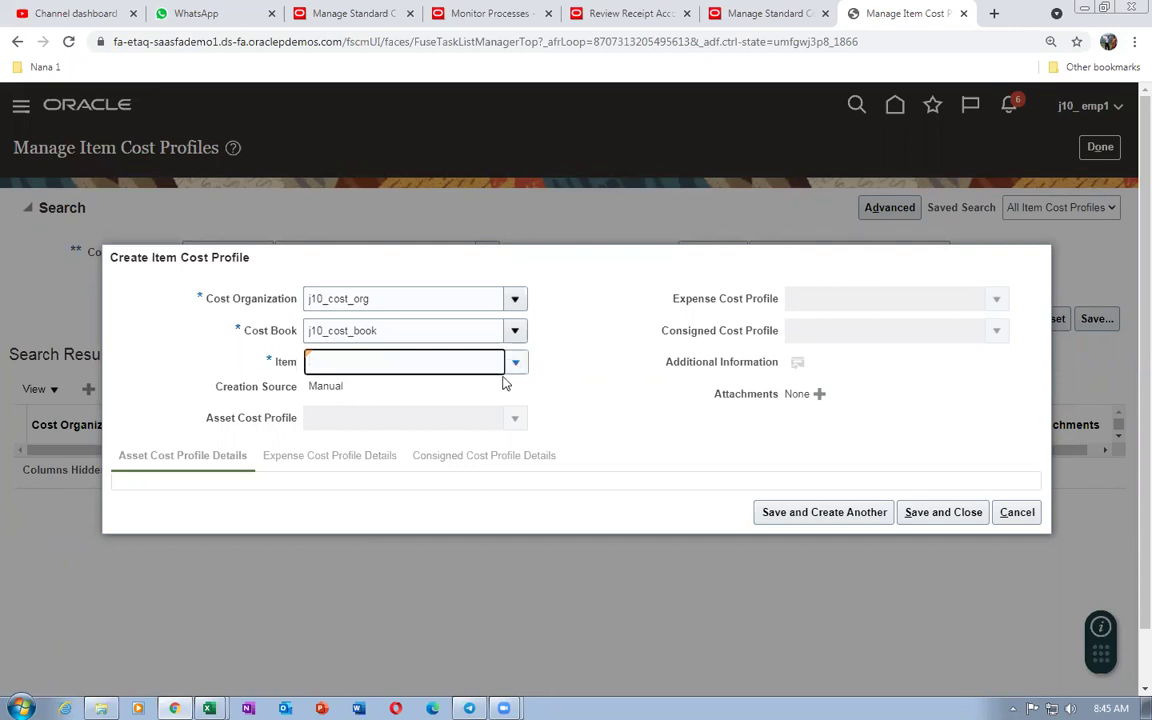
{"action": "left_click", "coordinate": [384, 399]}
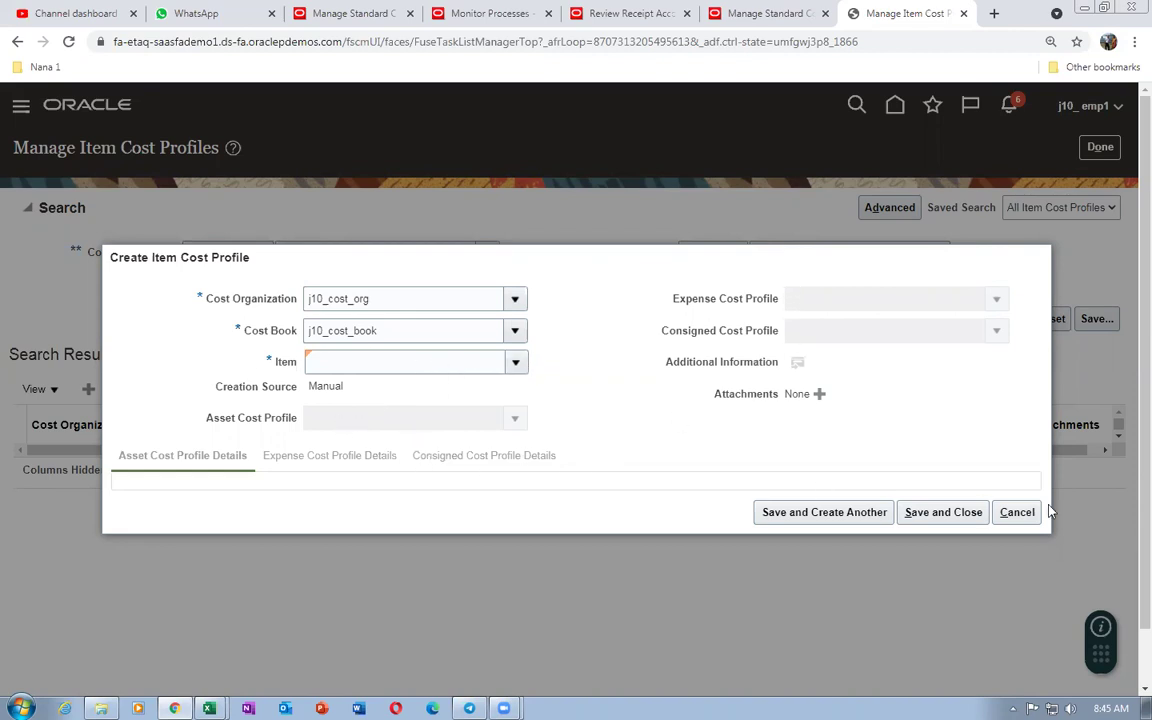
{"action": "left_click", "coordinate": [1015, 512]}
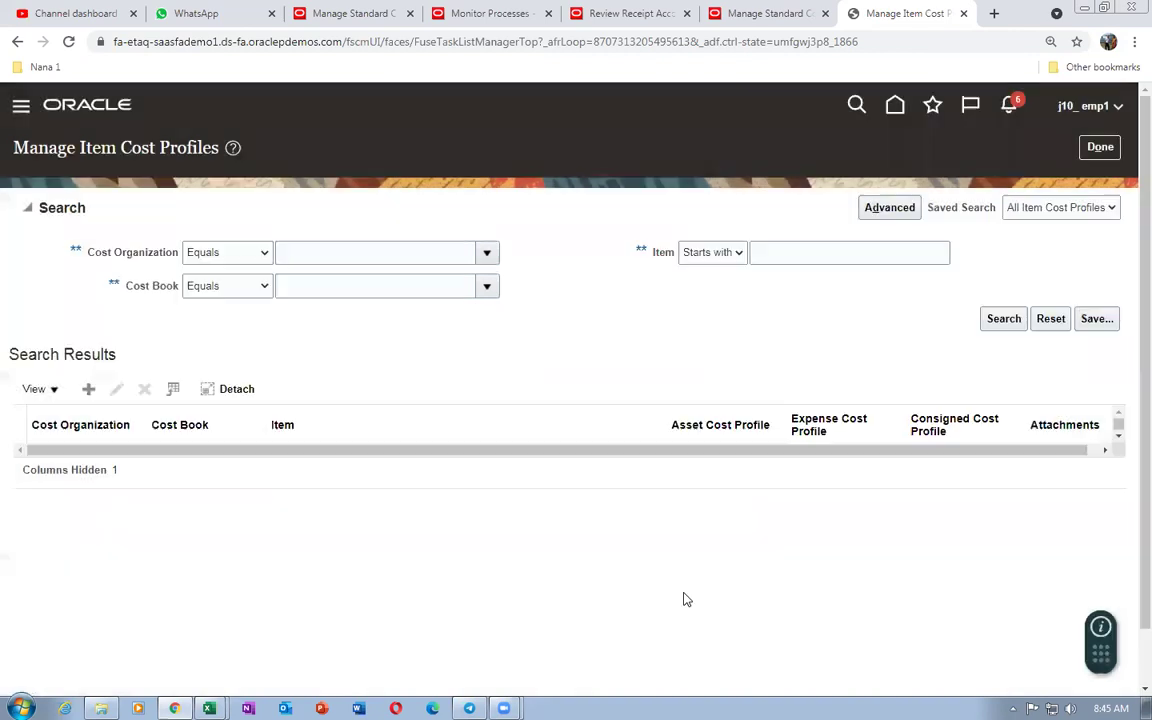
- Leave Manage Item Cost Profiles and start creating an item in Product Information Management
{"action": "left_click", "coordinate": [1100, 147]}
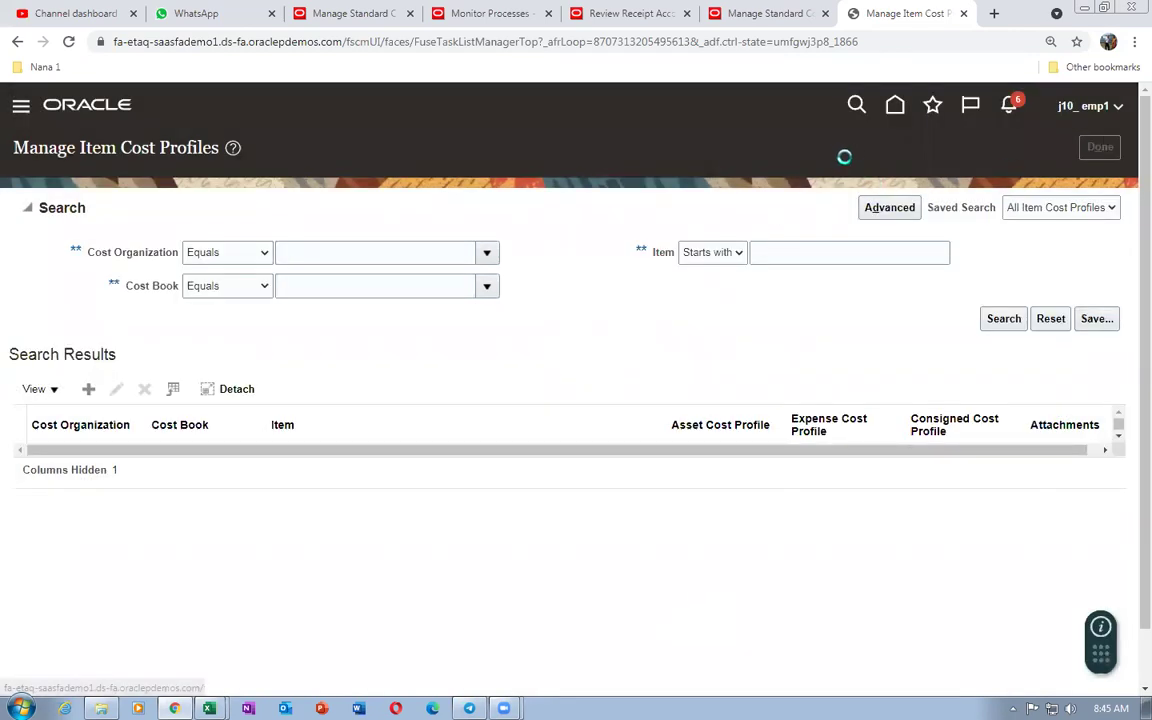
{"action": "left_click", "coordinate": [1099, 152]}
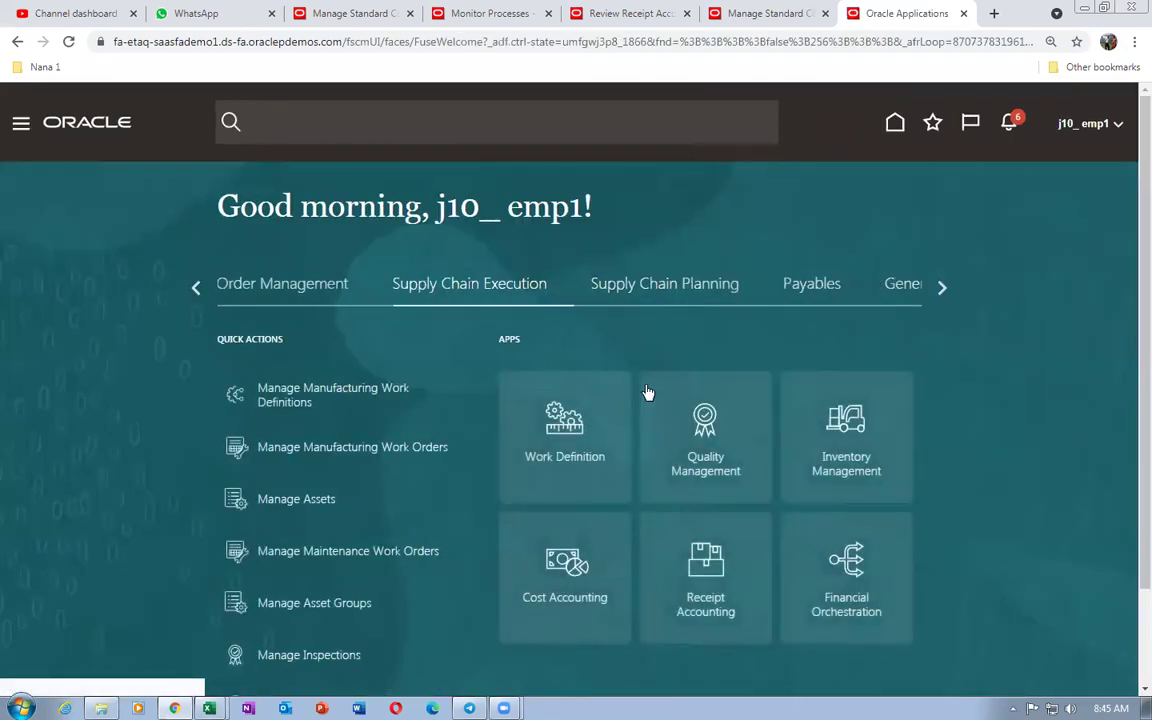
{"action": "left_click", "coordinate": [195, 290]}
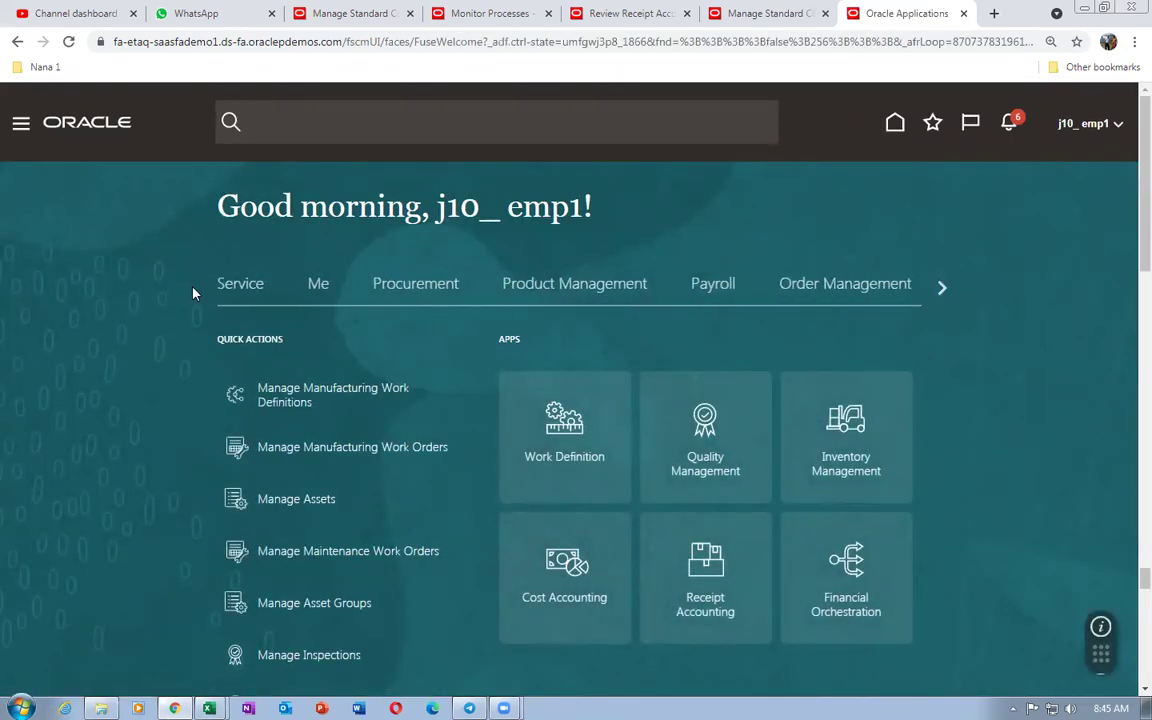
{"action": "left_click", "coordinate": [576, 288]}
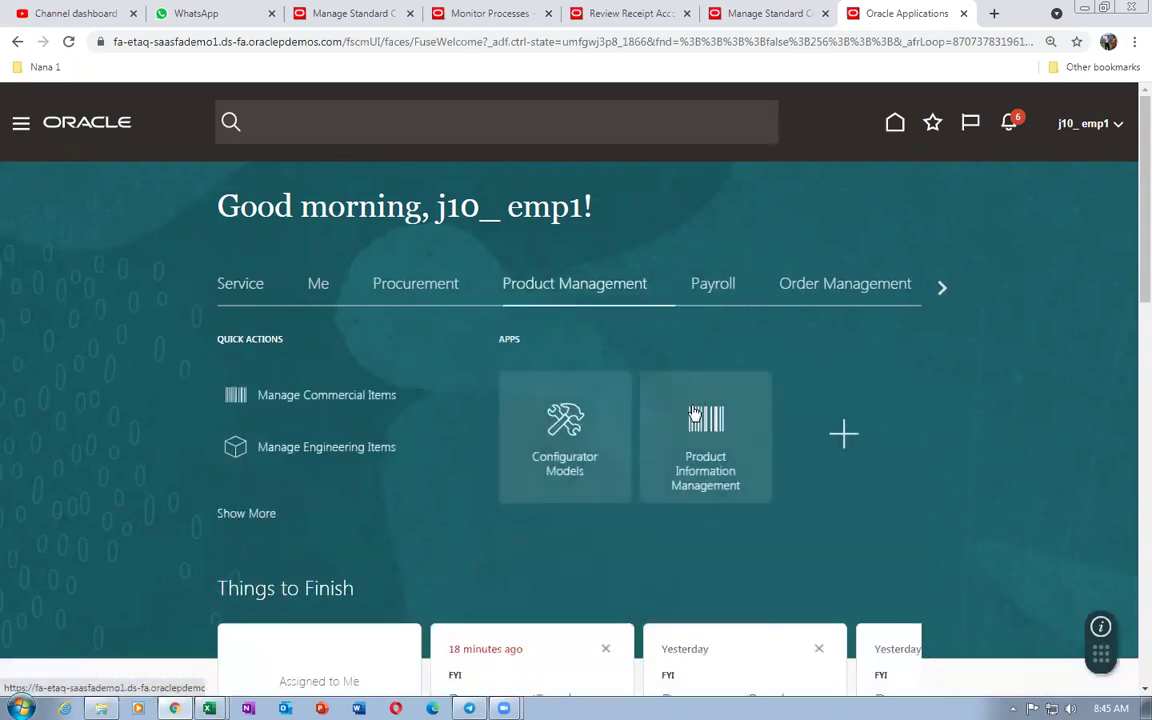
{"action": "left_click", "coordinate": [697, 472]}
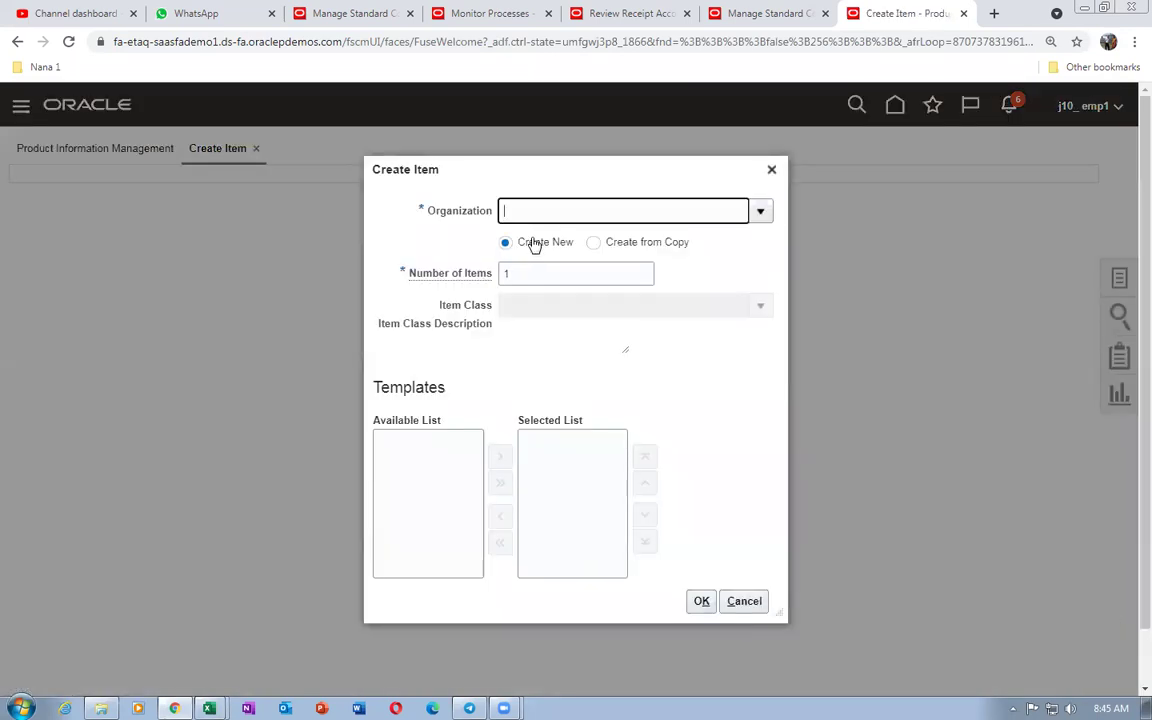
- Set the new item's organization to J100 and confirm it with the SH Laptops class and j10 Purchased Item template
{"action": "type", "text": "j10"}
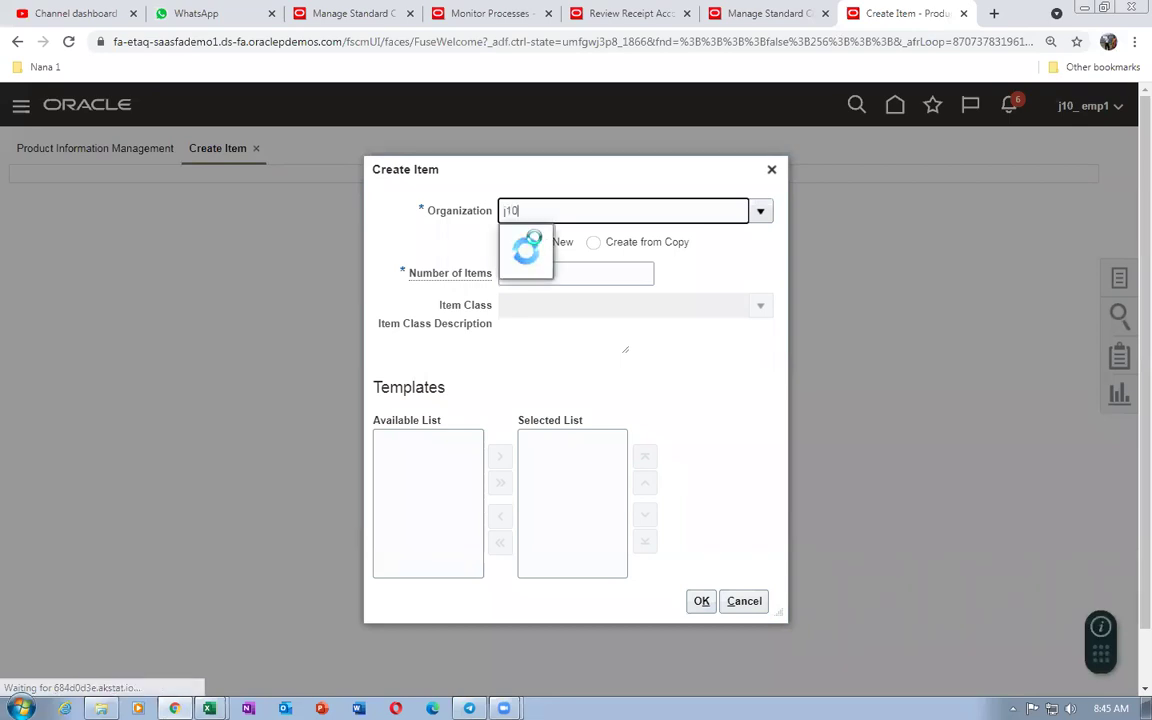
{"action": "left_click", "coordinate": [530, 238]}
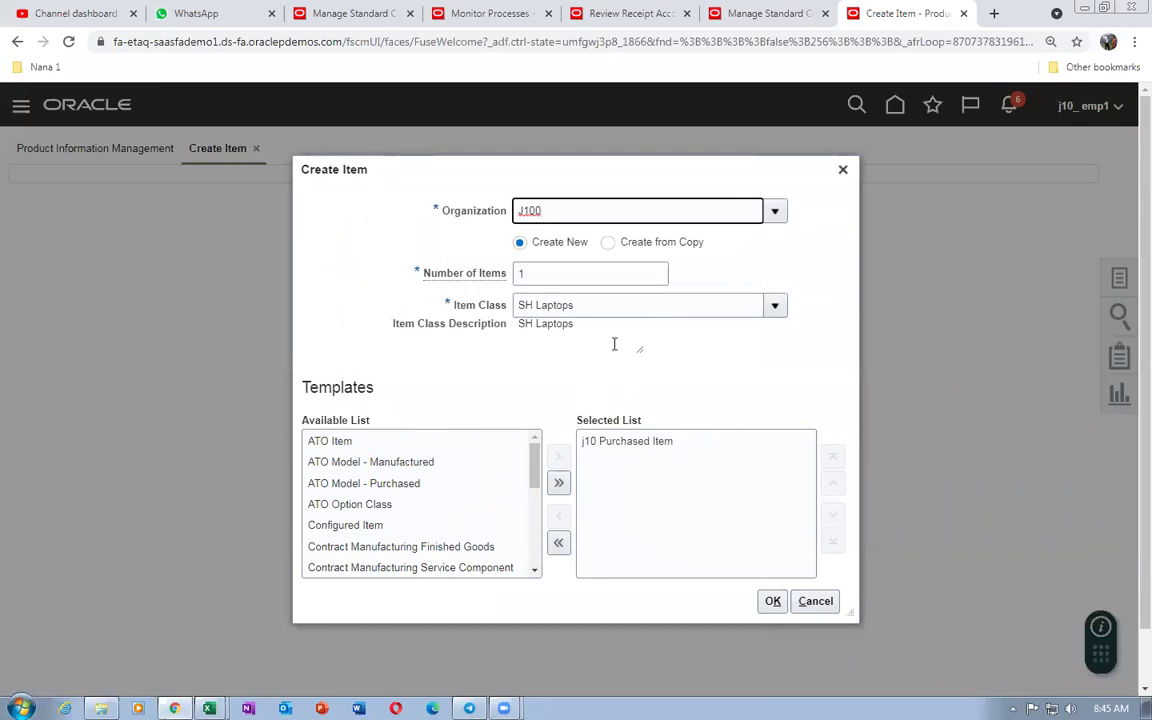
{"action": "left_click", "coordinate": [772, 603]}
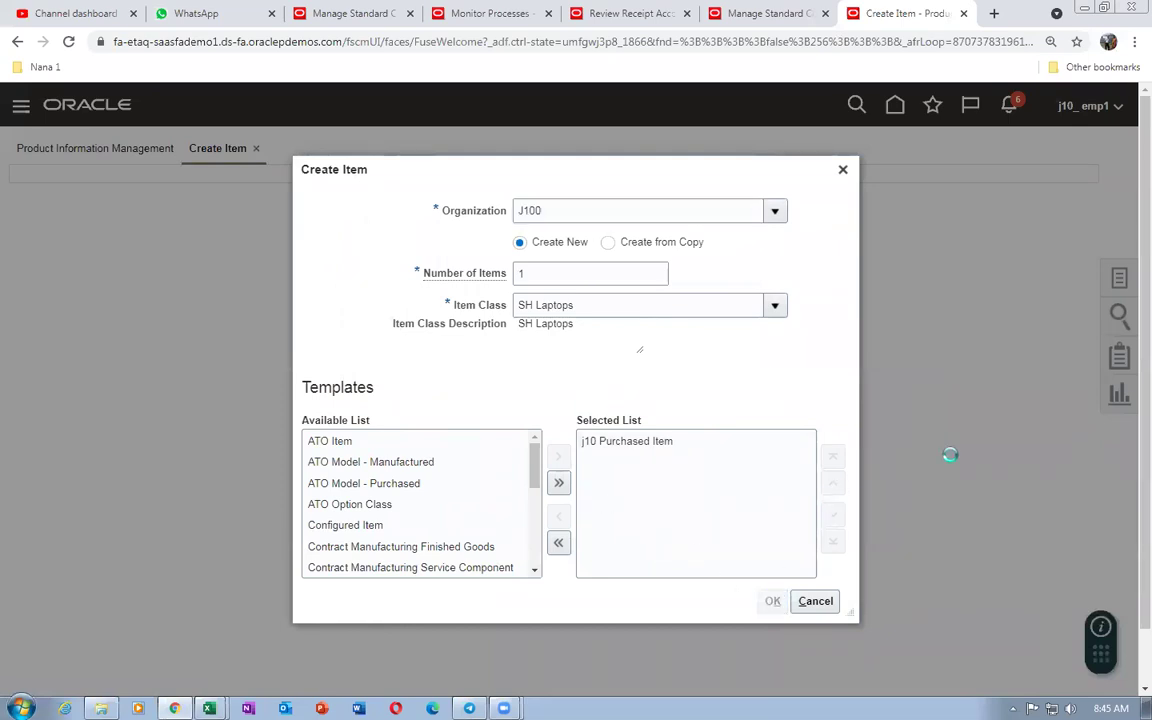
{"action": "left_click", "coordinate": [836, 428]}
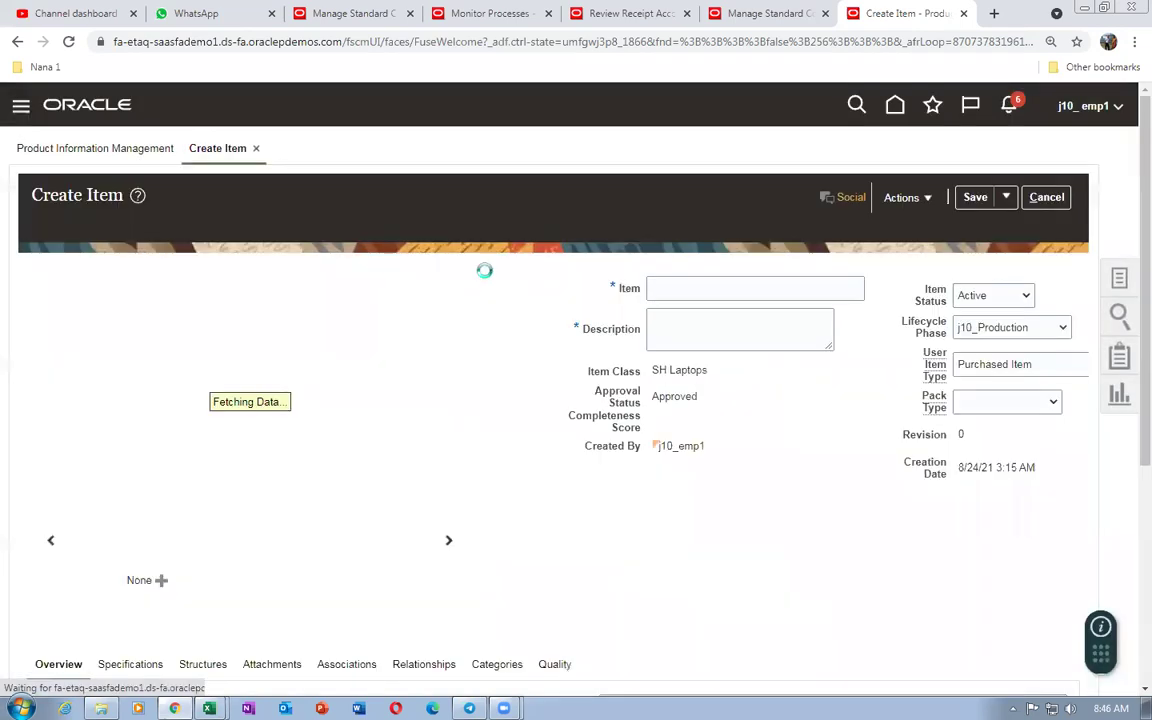
- Enter j10_44 as both the item name and its description
{"action": "left_click", "coordinate": [678, 286]}
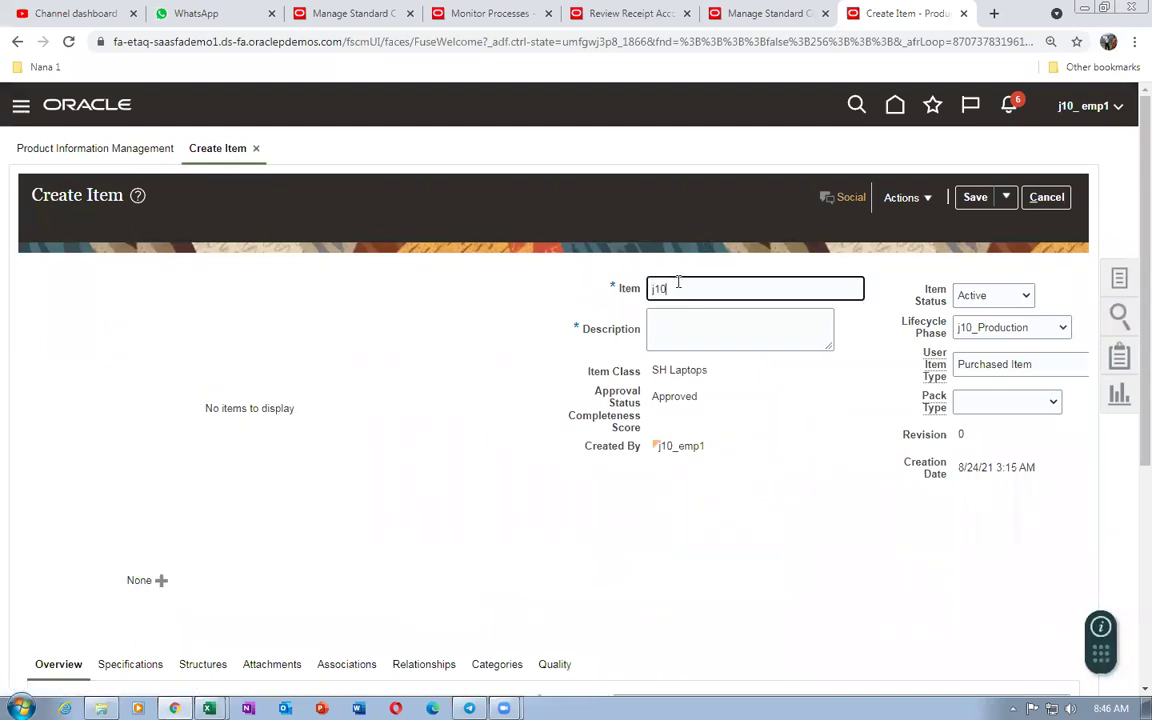
{"action": "type", "text": "j10_44"}
{"action": "key", "text": "ctrl+a"}
{"action": "key", "text": "ctrl+c"}
{"action": "left_click", "coordinate": [735, 340]}
{"action": "key", "text": "ctrl+v"}
- Set the item's purchase price to 9 USD in its purchasing specifications
{"action": "scroll", "coordinate": [197, 511], "scroll_direction": "down", "scroll_amount": 3}
{"action": "left_click", "coordinate": [150, 427]}
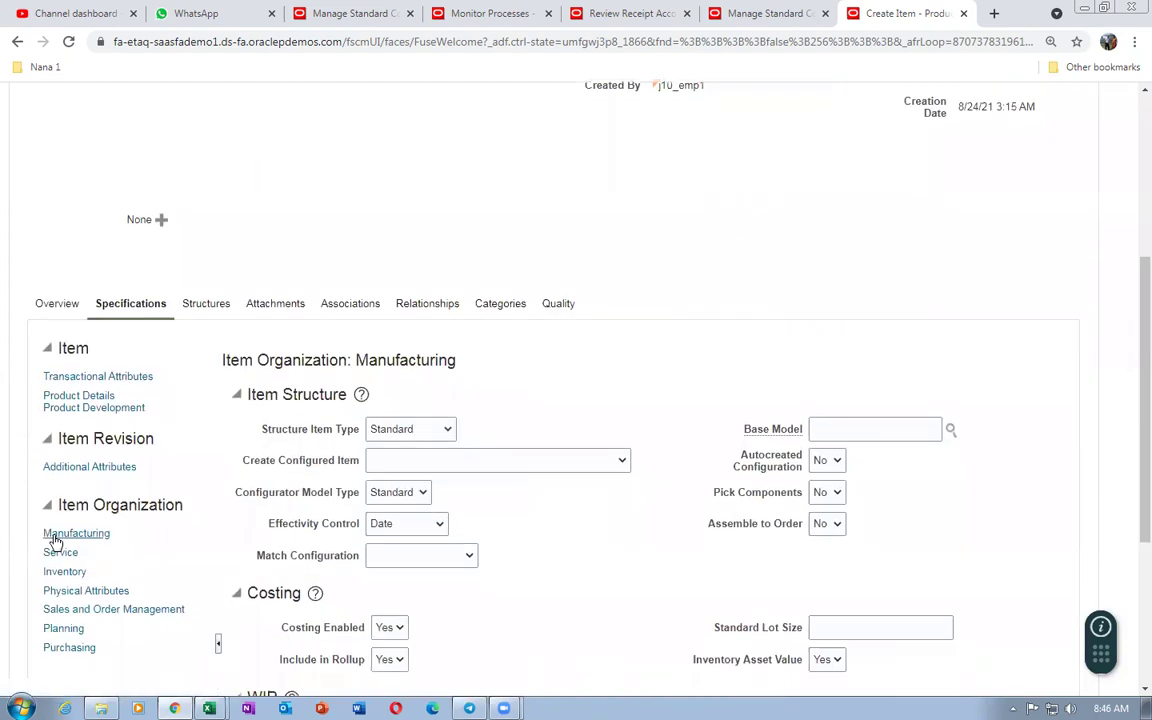
{"action": "scroll", "coordinate": [57, 545], "scroll_direction": "down", "scroll_amount": 3}
{"action": "left_click", "coordinate": [70, 409]}
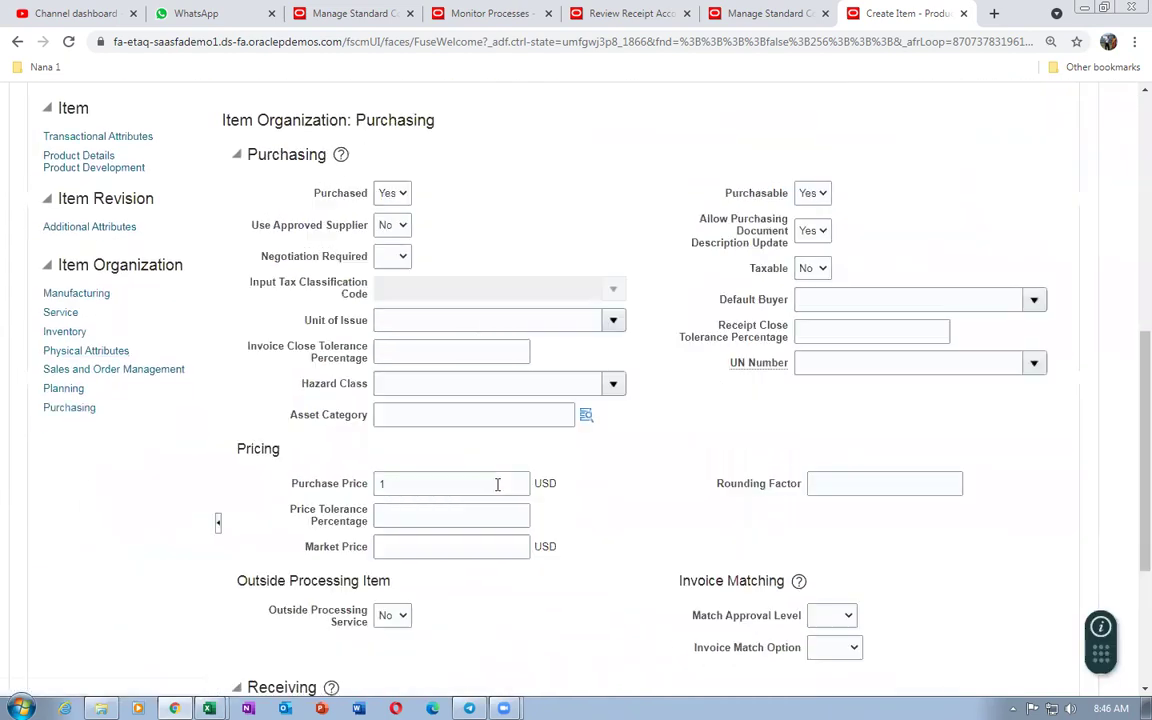
{"action": "left_click", "coordinate": [395, 492]}
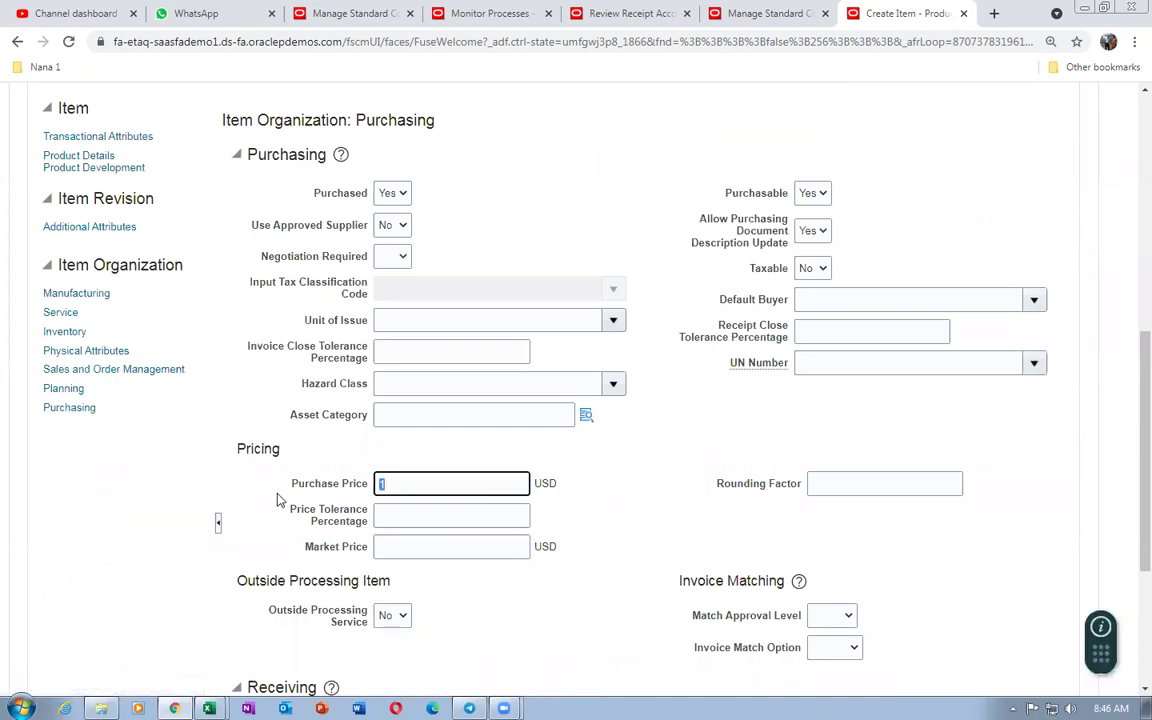
{"action": "type", "text": "9"}
{"action": "key", "text": "Tab"}
{"action": "left_click", "coordinate": [572, 242]}
{"action": "scroll", "coordinate": [561, 250], "scroll_direction": "up", "scroll_amount": 5}
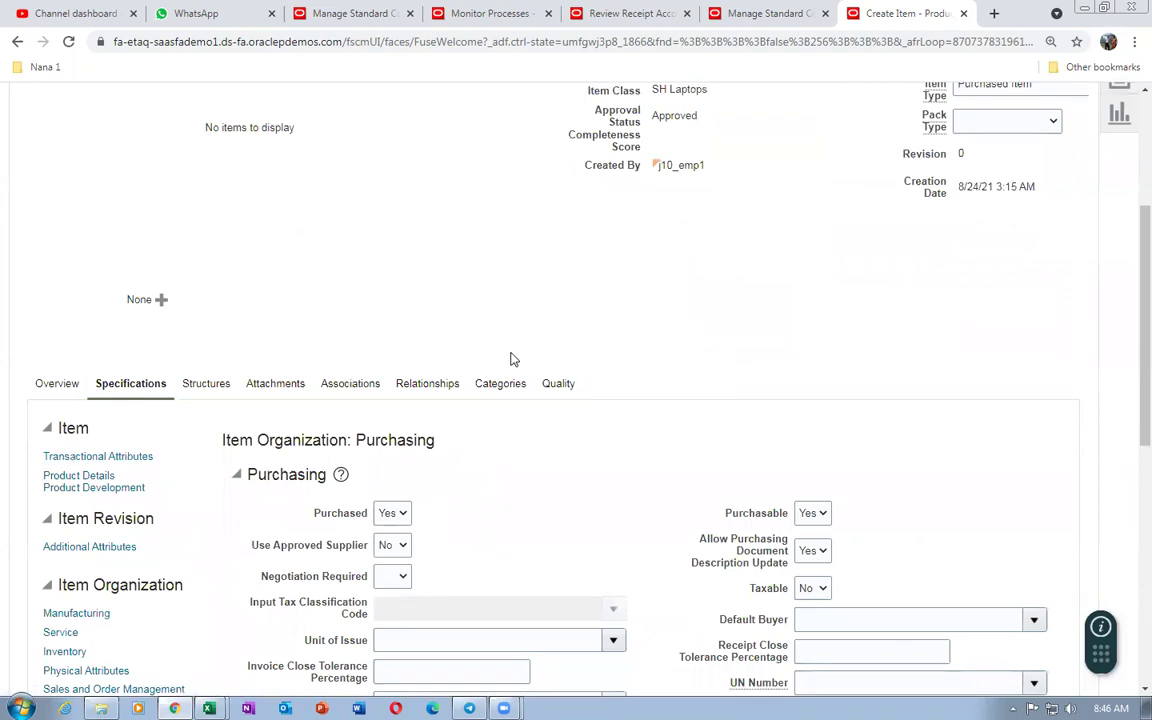
{"action": "scroll", "coordinate": [453, 382], "scroll_direction": "down", "scroll_amount": 4}
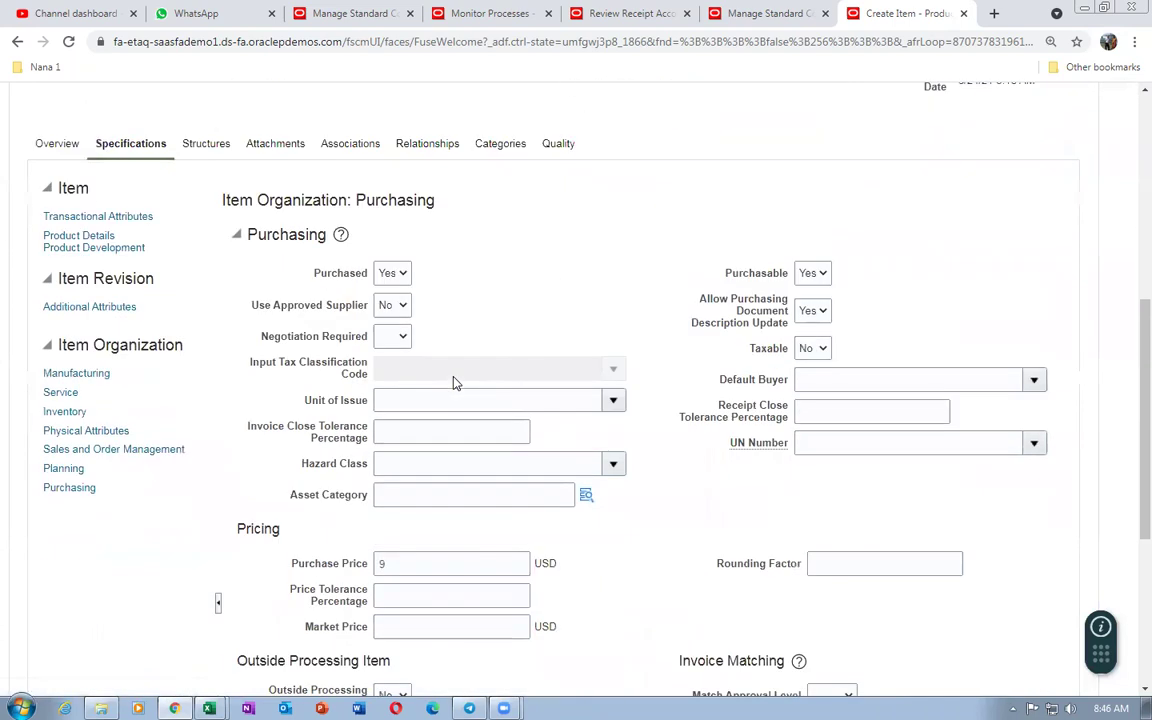
{"action": "scroll", "coordinate": [455, 382], "scroll_direction": "up", "scroll_amount": 1}
{"action": "scroll", "coordinate": [455, 382], "scroll_direction": "up", "scroll_amount": 2}
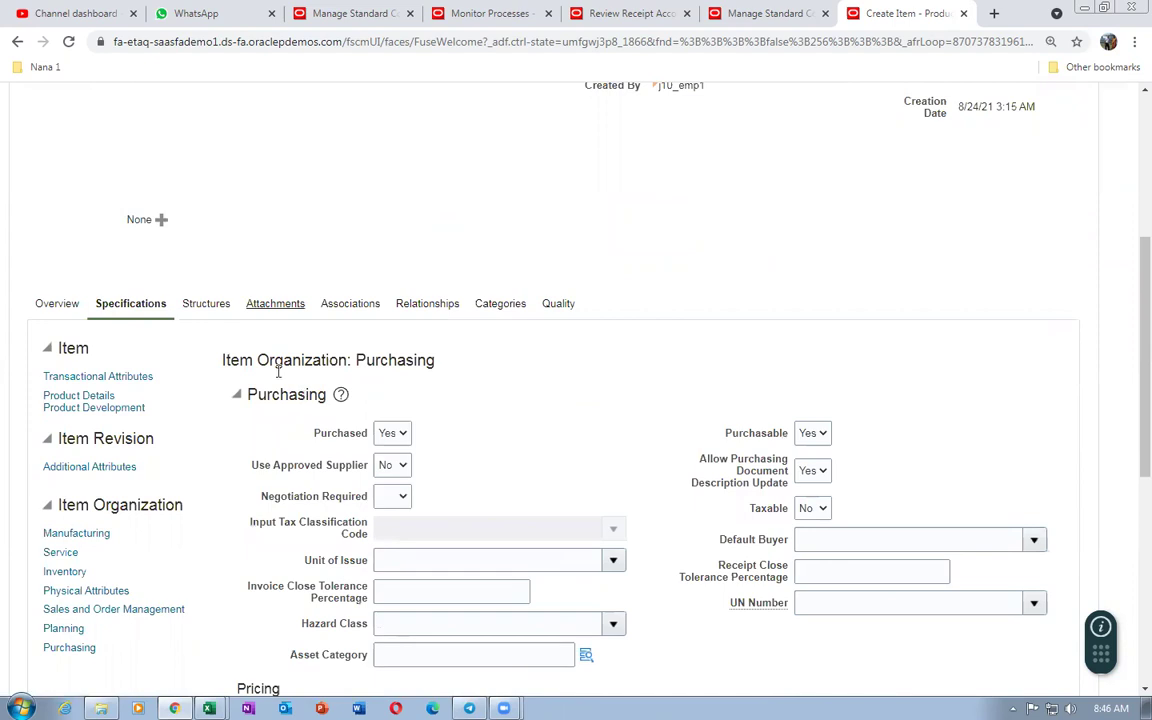
- Search for j10 organizations and associate the item with J101, j10_child_org
{"action": "left_click", "coordinate": [347, 314]}
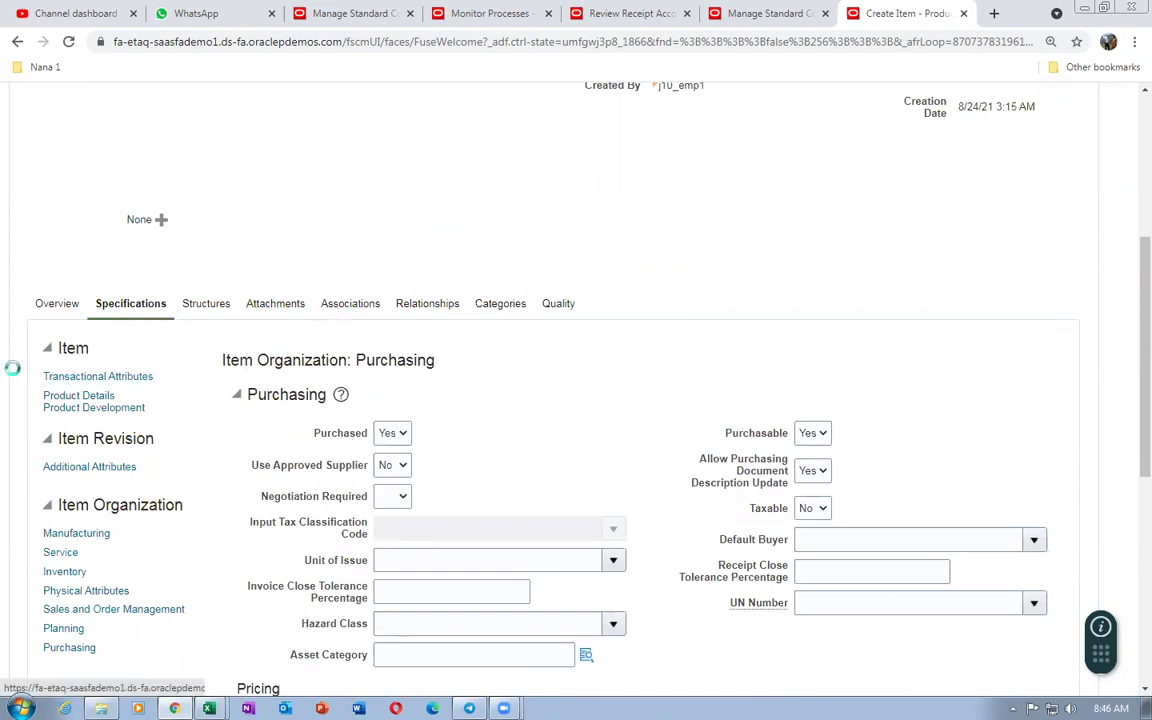
{"action": "left_click", "coordinate": [58, 524]}
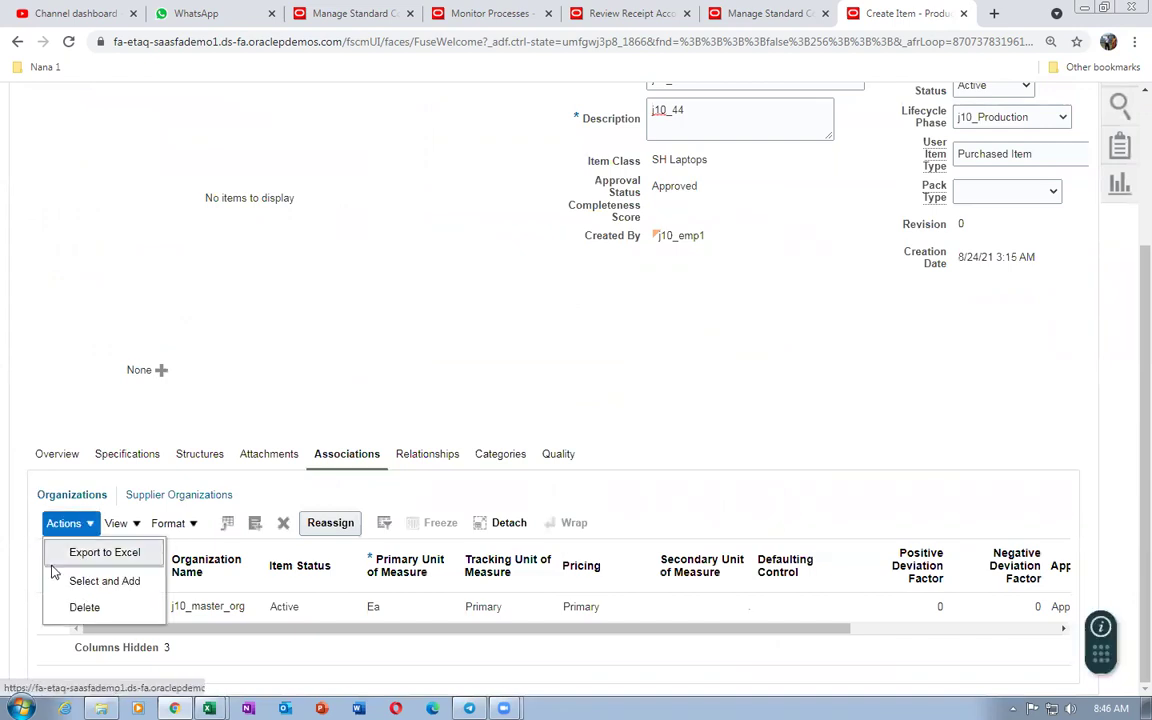
{"action": "left_click", "coordinate": [57, 587]}
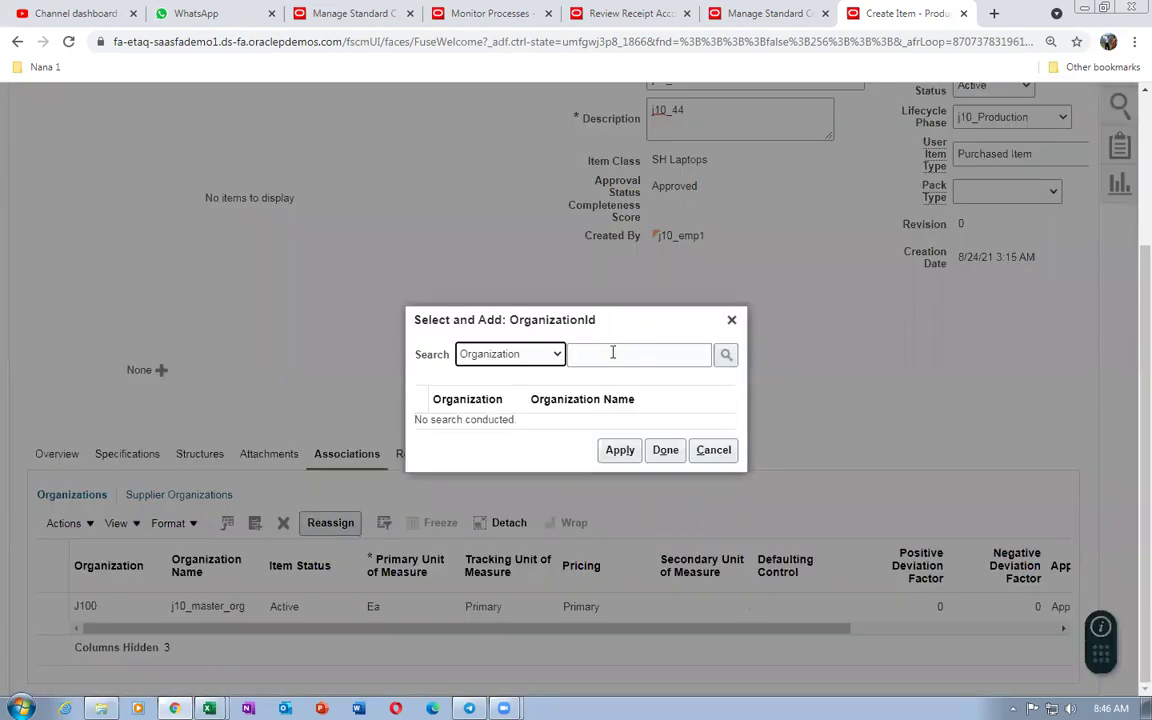
{"action": "left_click", "coordinate": [613, 353]}
{"action": "key", "text": "Return"}
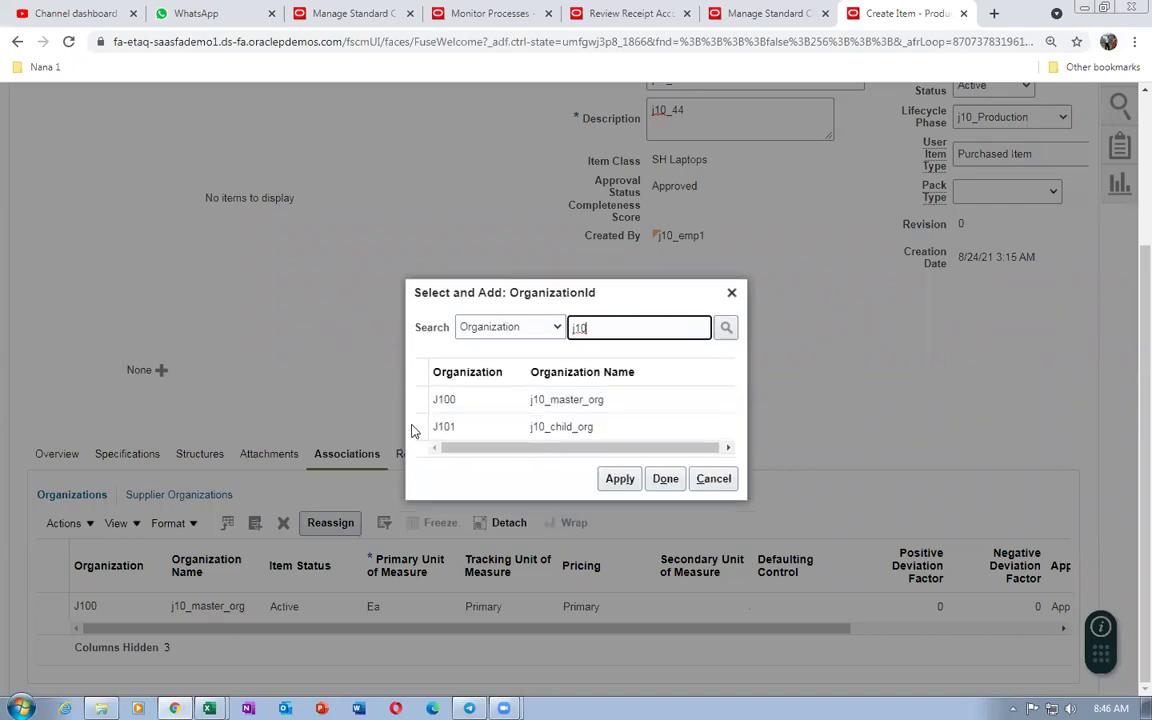
{"action": "left_click", "coordinate": [416, 428]}
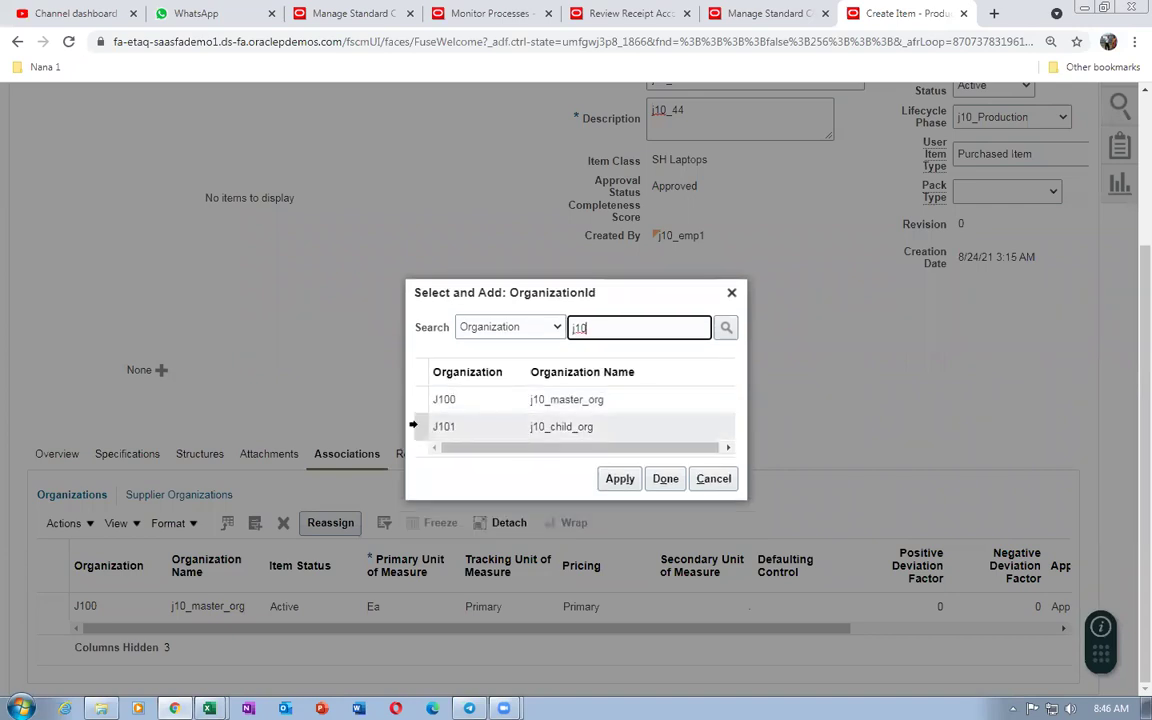
{"action": "left_click", "coordinate": [665, 479]}
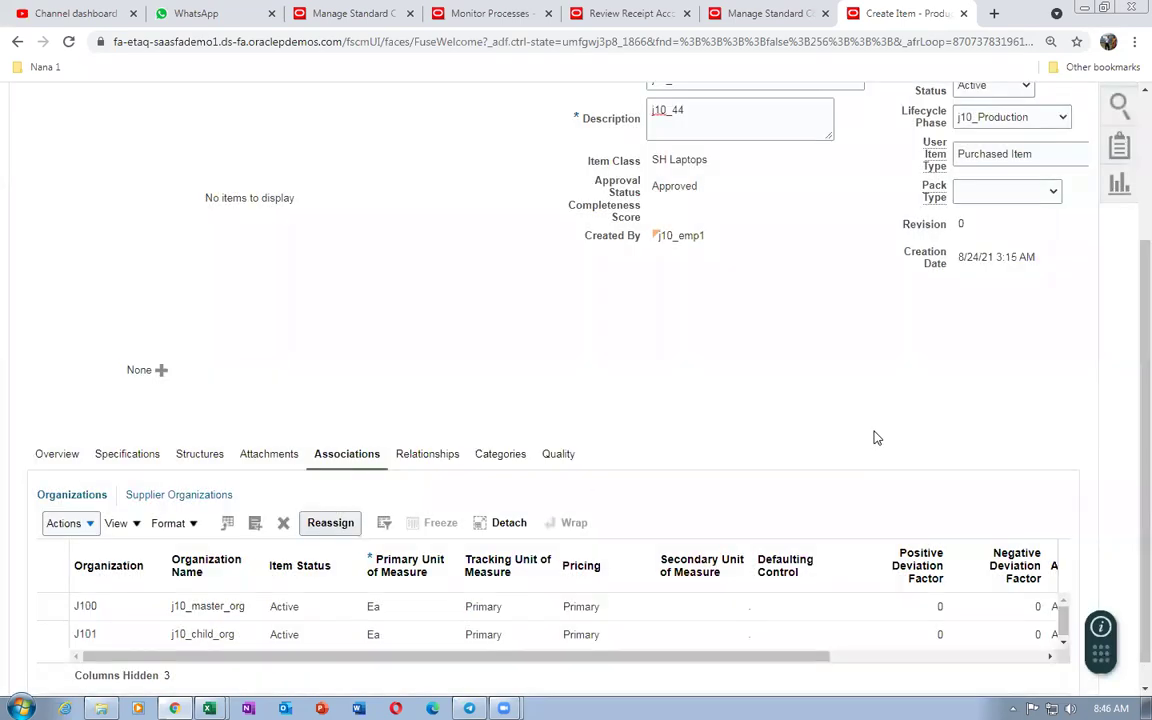
- Save the new item and close it
{"action": "scroll", "coordinate": [876, 437], "scroll_direction": "up", "scroll_amount": 3}
{"action": "left_click", "coordinate": [1006, 198]}
{"action": "left_click", "coordinate": [1018, 226]}
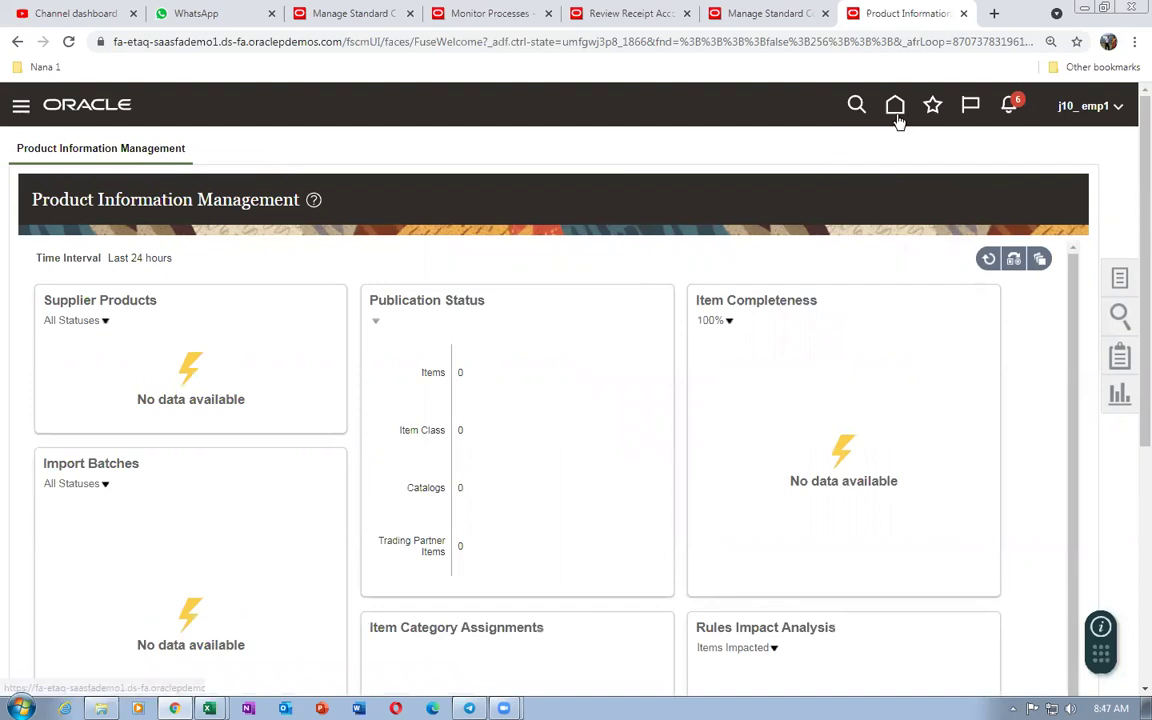
- Search the Setup and Maintenance tasks for man%item%cost%pro% and start a new profile in Manage Item Cost Profiles
{"action": "left_click", "coordinate": [1075, 112]}
{"action": "left_click", "coordinate": [796, 368]}
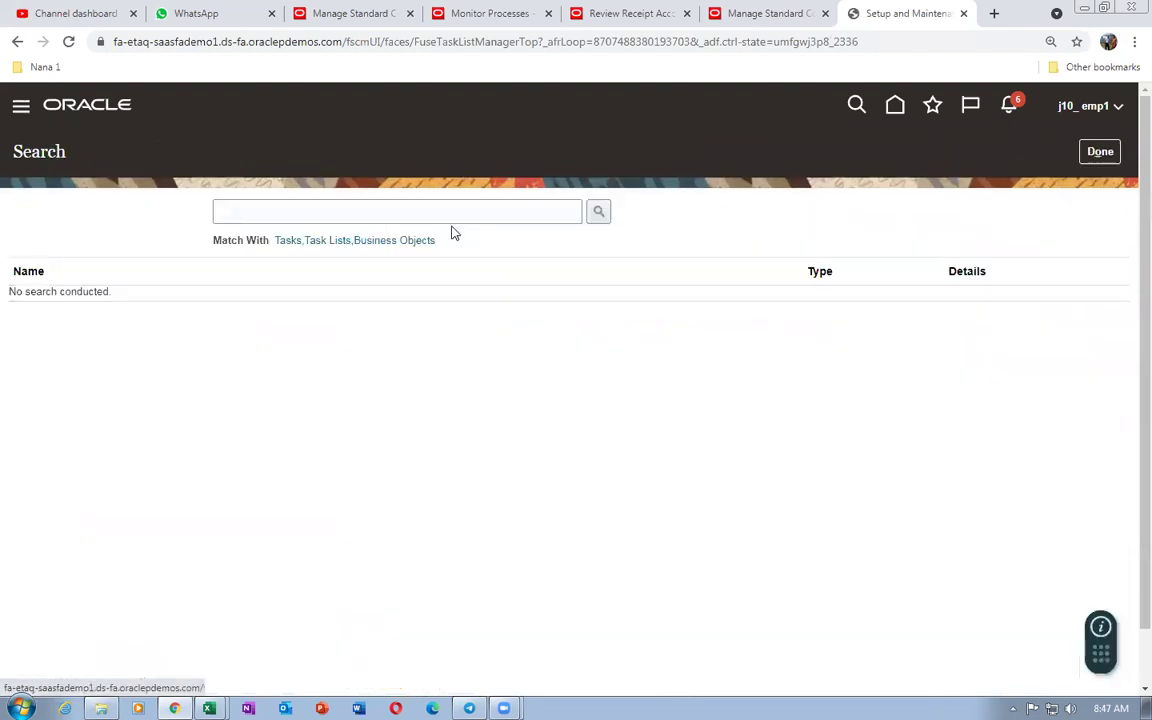
{"action": "left_click", "coordinate": [460, 213]}
{"action": "type", "text": "man%"}
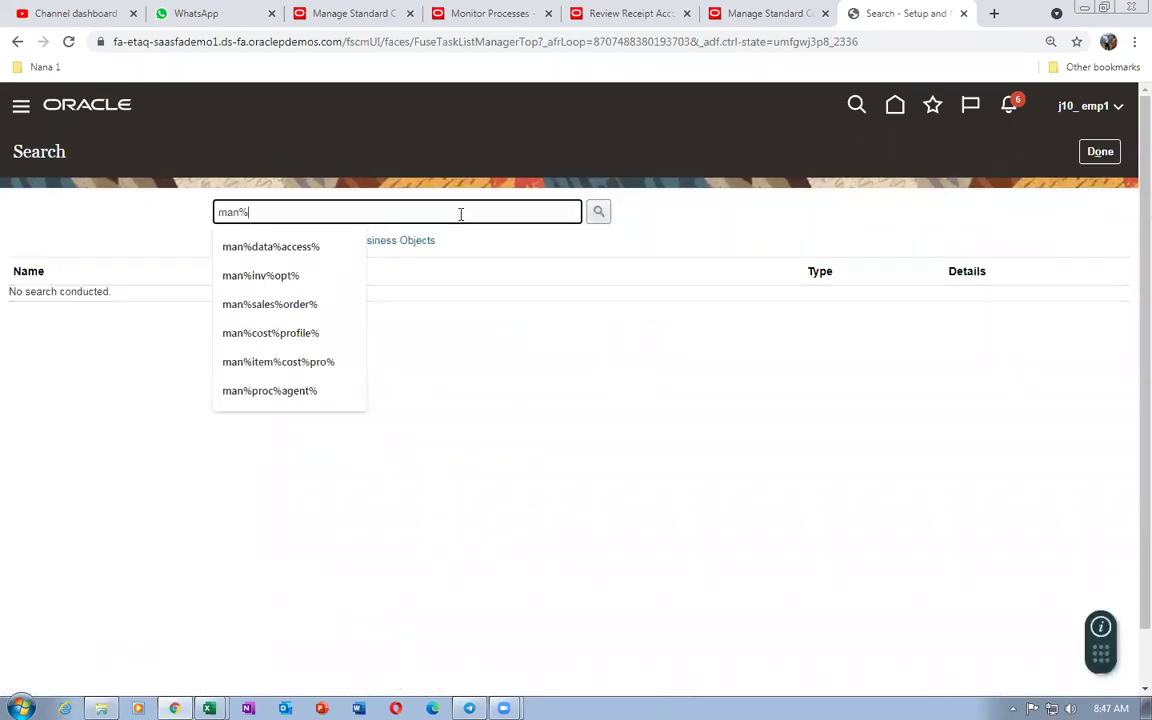
{"action": "type", "text": "item%cost%pro%"}
{"action": "key", "text": "Return"}
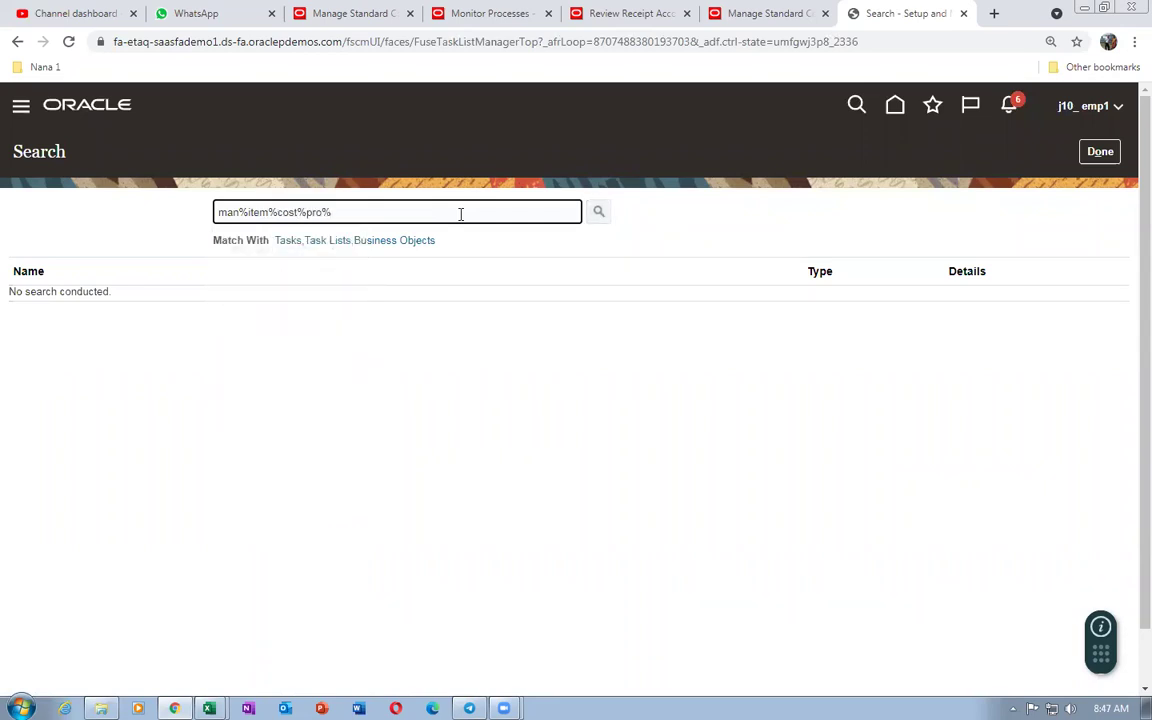
{"action": "left_click", "coordinate": [116, 300]}
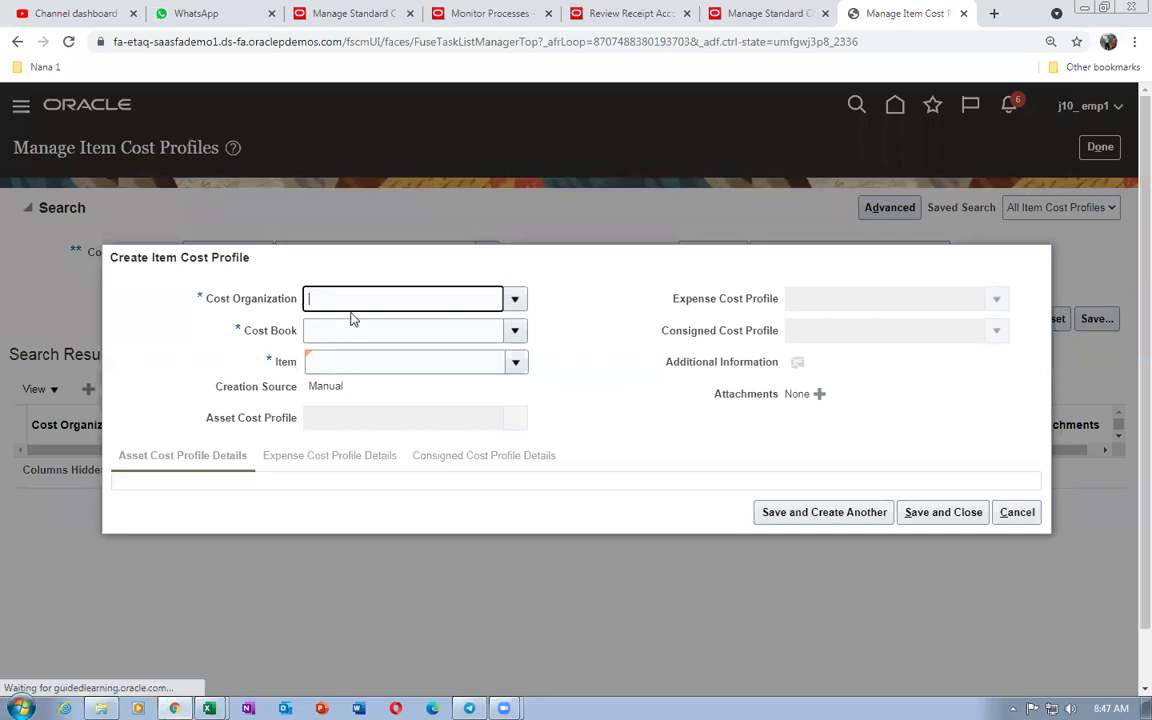
- Set the new item cost profile's cost organization to j10_cost_org and its cost book to j10_cost_book
{"action": "type", "text": "j10"}
{"action": "key", "text": "Tab"}
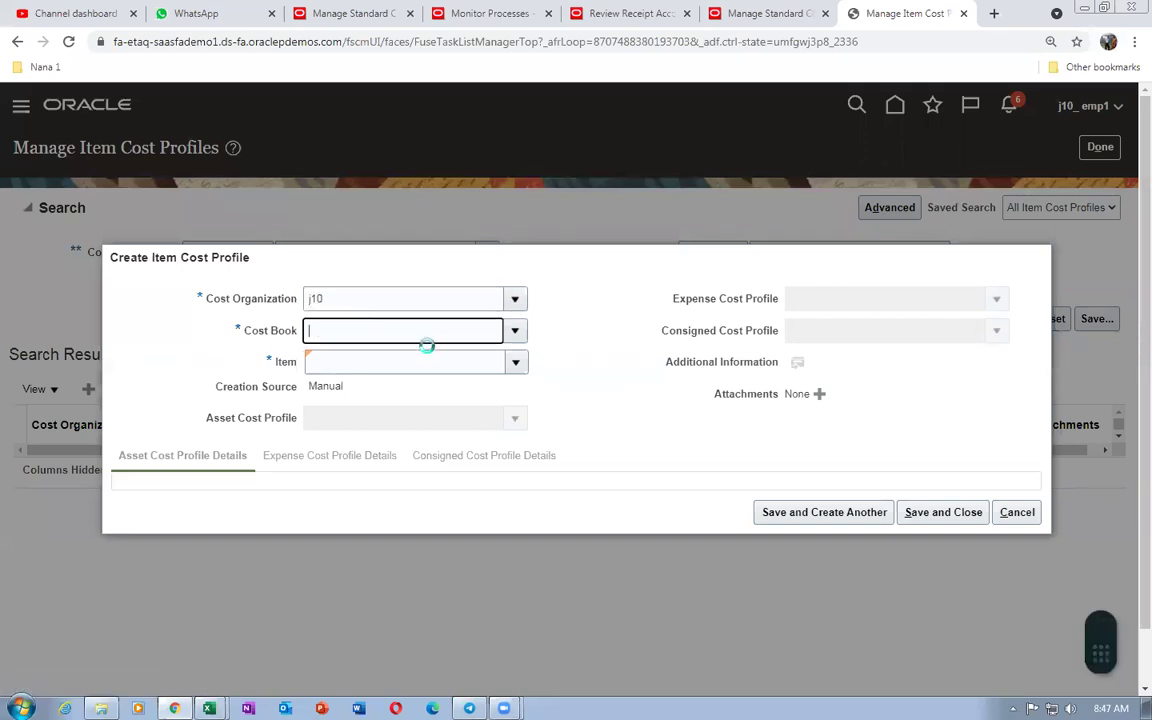
{"action": "type", "text": "j10"}
{"action": "key", "text": "Tab"}
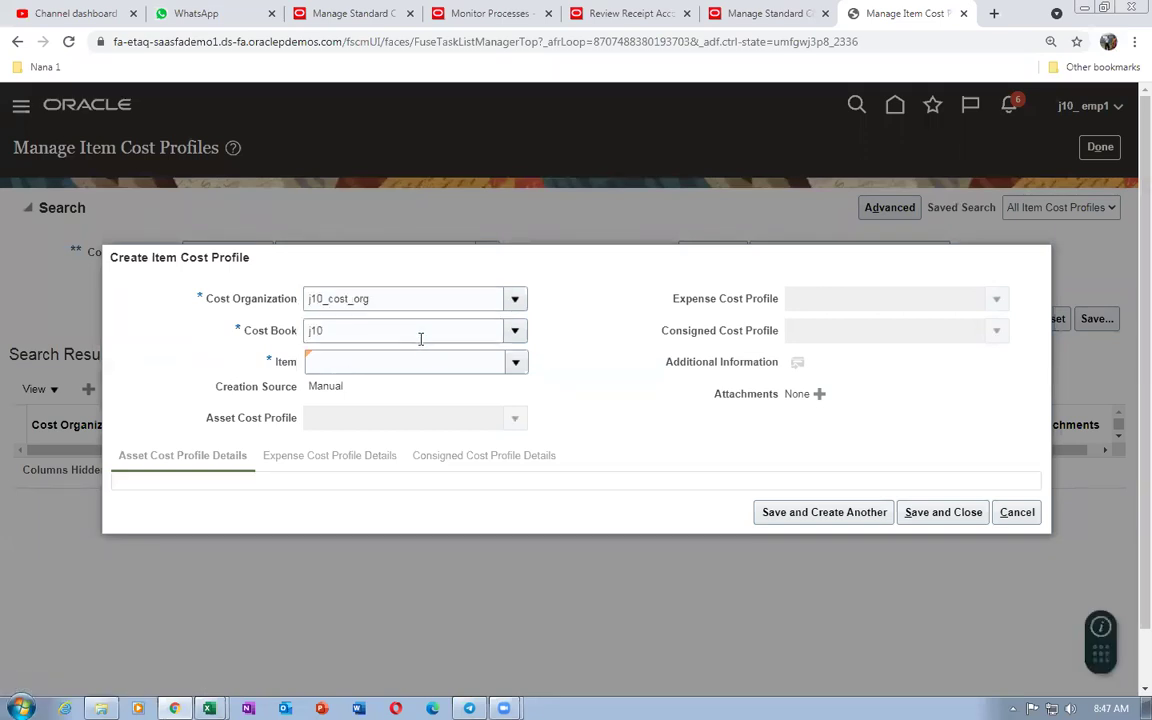
- Search for item j10_44 and select it as the item of the cost profile
{"action": "left_click", "coordinate": [395, 363]}
{"action": "left_click", "coordinate": [515, 363]}
{"action": "left_click", "coordinate": [326, 418]}
{"action": "left_click", "coordinate": [582, 375]}
{"action": "type", "text": "j10_44"}
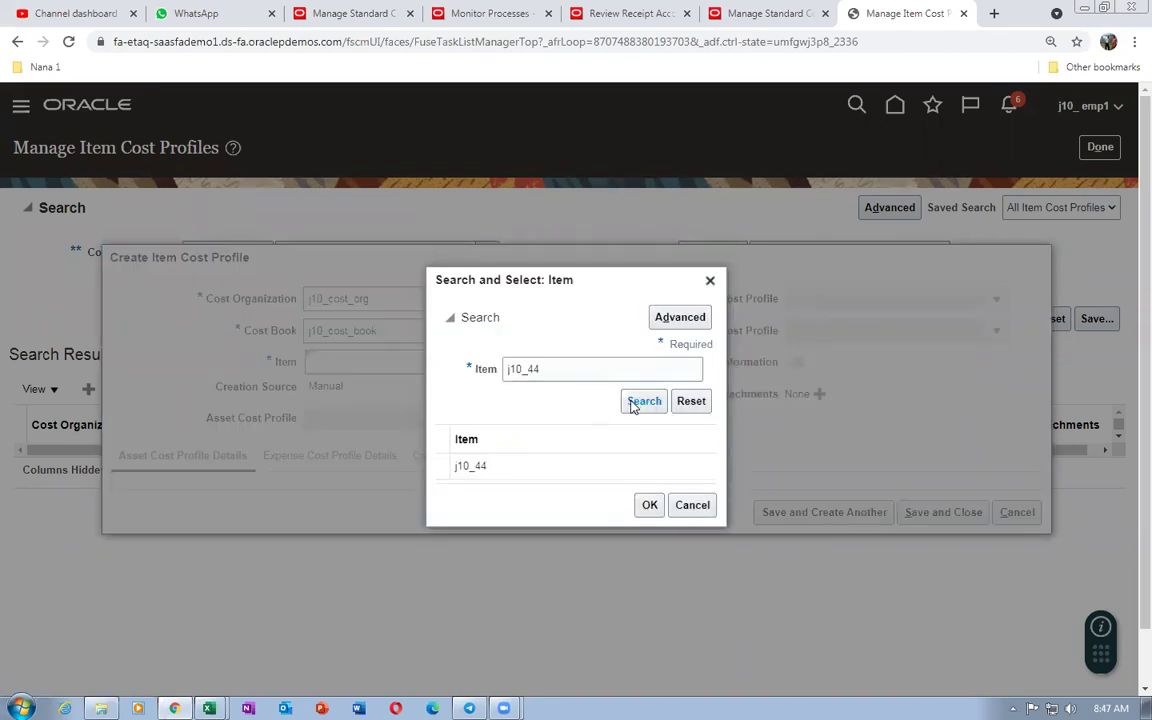
{"action": "left_click", "coordinate": [591, 458]}
{"action": "left_click", "coordinate": [637, 499]}
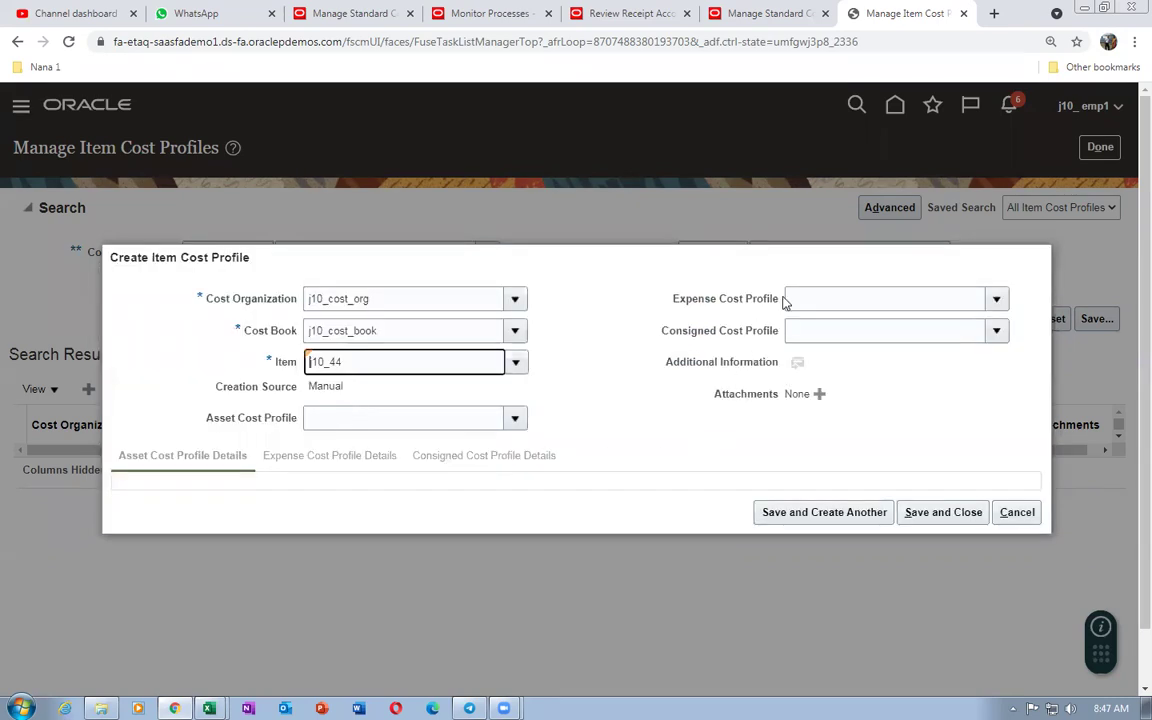
- Assign j10_std_cost_profile as the asset cost profile, save the item cost profile and leave Manage Item Cost Profiles
{"action": "left_click", "coordinate": [489, 418]}
{"action": "type", "text": "j10"}
{"action": "key", "text": "Tab"}
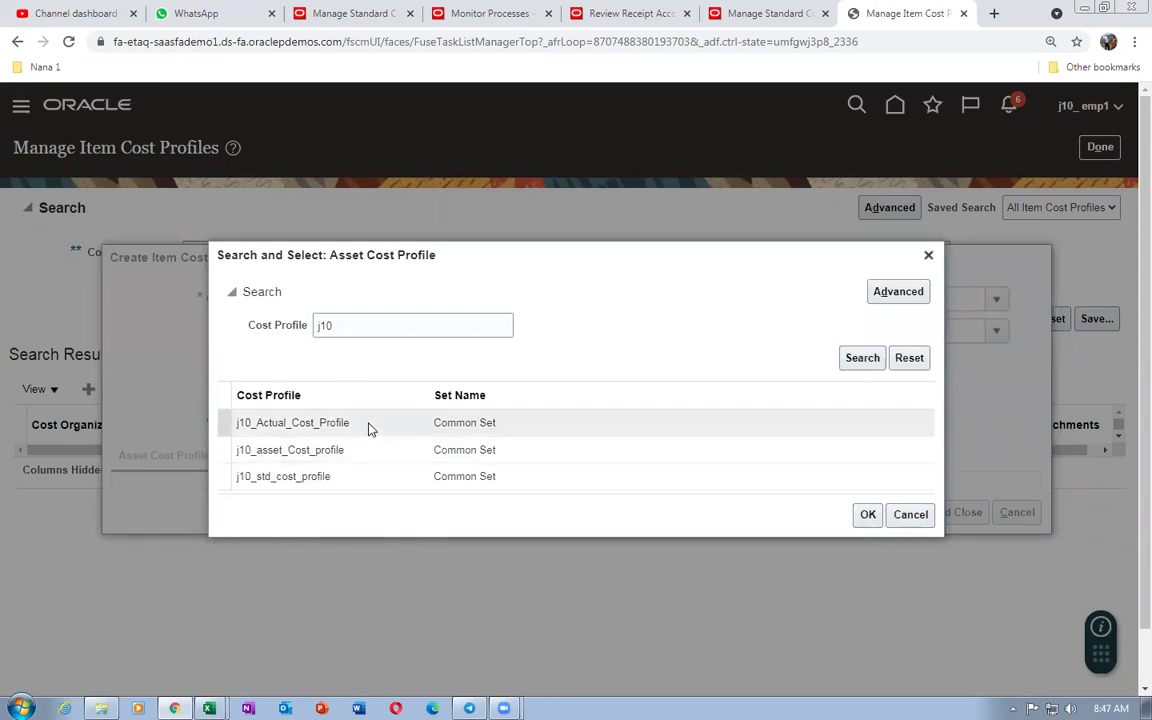
{"action": "left_click", "coordinate": [362, 478]}
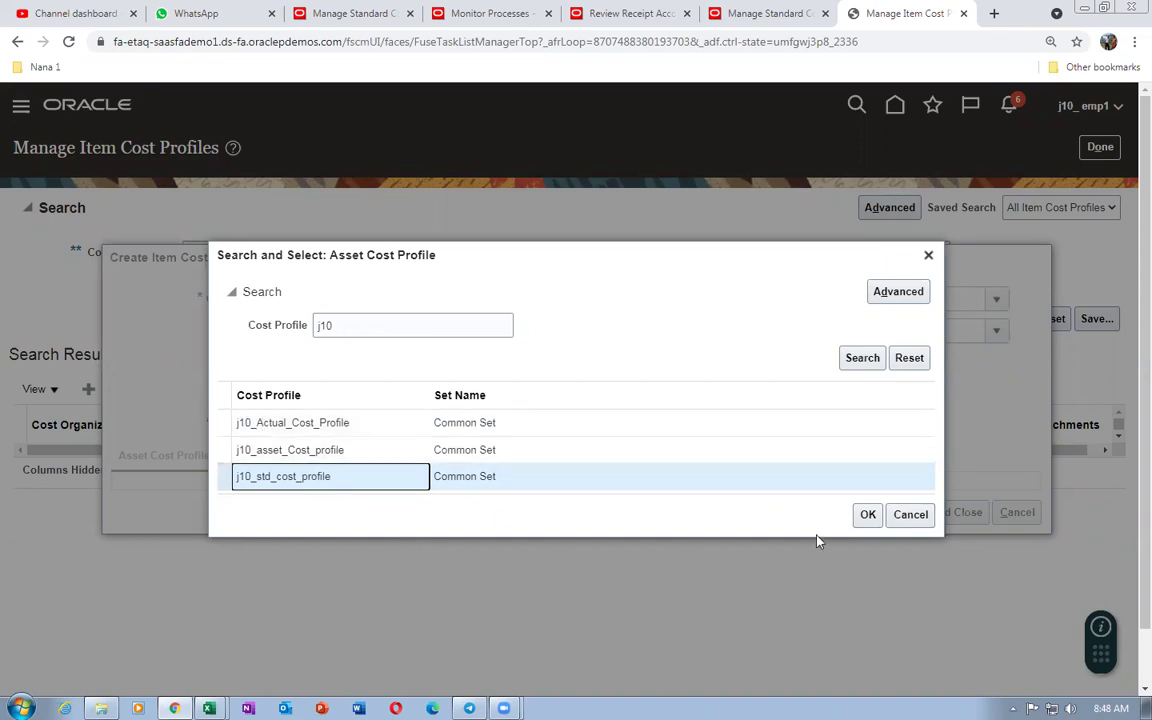
{"action": "left_click", "coordinate": [862, 516]}
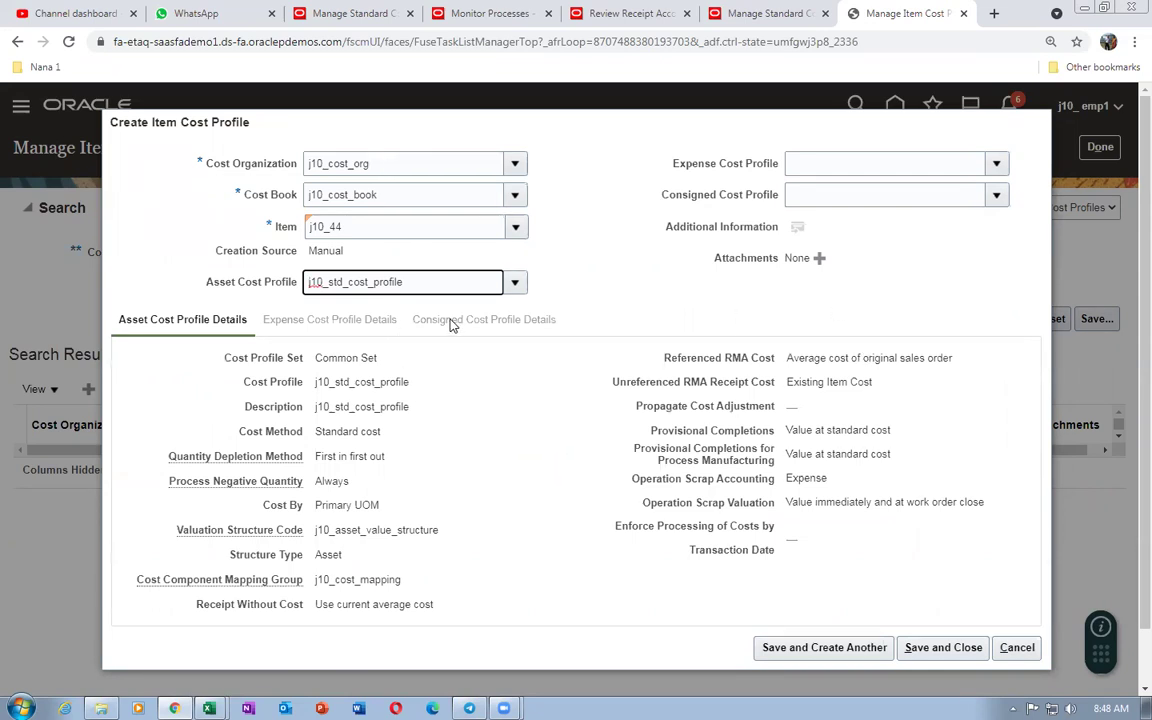
{"action": "left_click", "coordinate": [975, 647]}
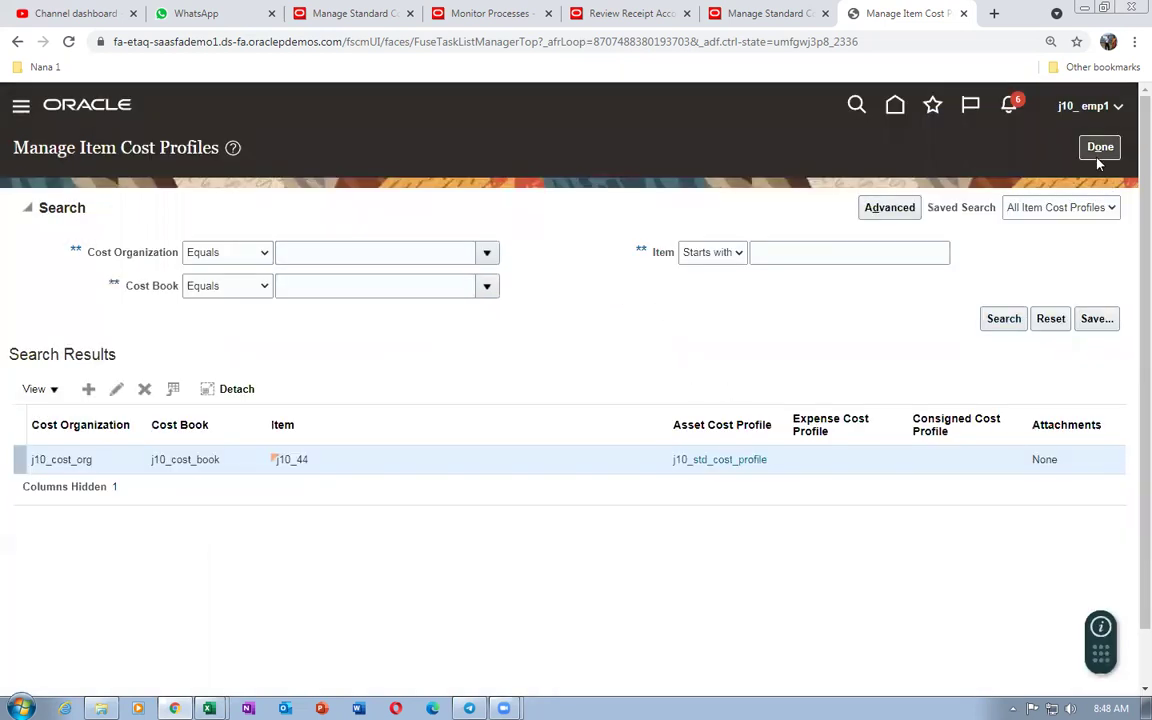
{"action": "left_click", "coordinate": [1100, 148]}
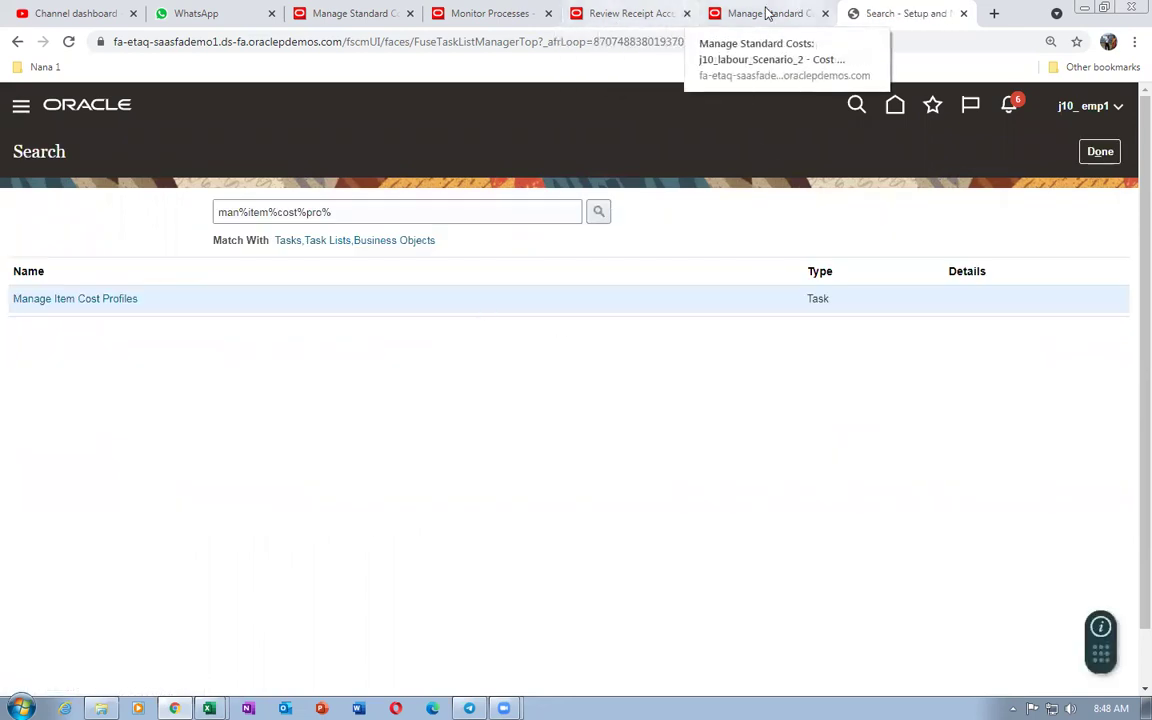
- Search the standard costs of j10_labour_Scenario_2, examine the j10_33 record and close the Manage Standard Costs page
{"action": "left_click", "coordinate": [342, 14]}
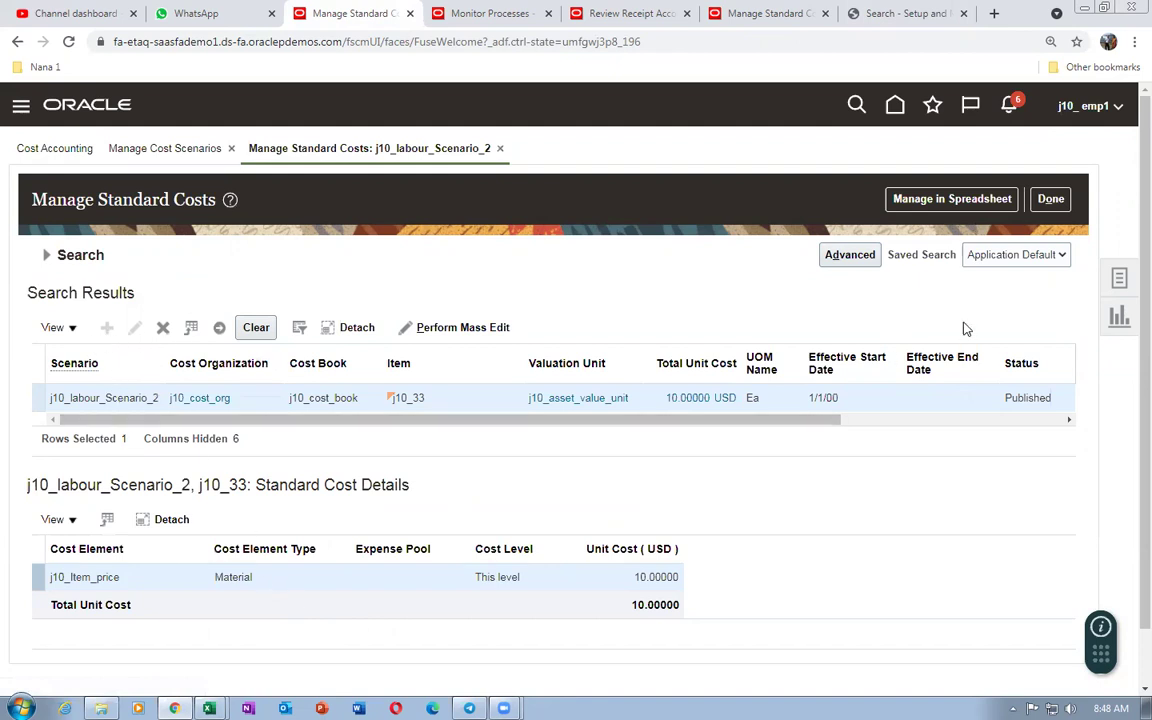
{"action": "left_click", "coordinate": [46, 256]}
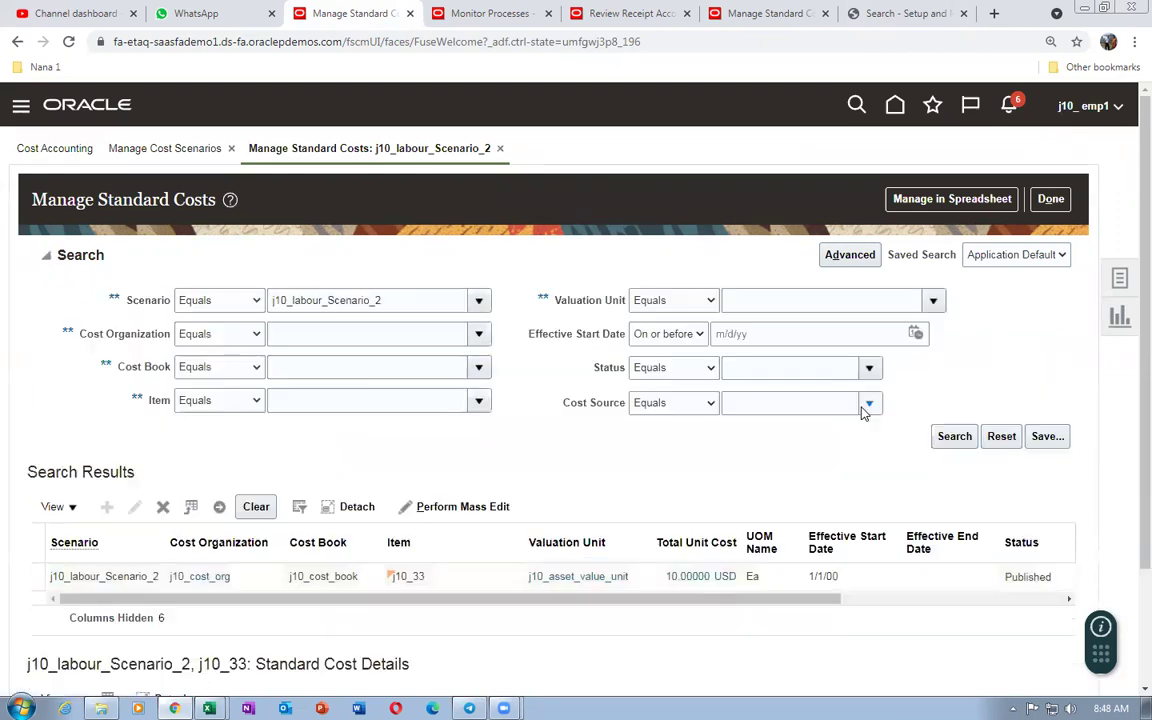
{"action": "left_click", "coordinate": [951, 437]}
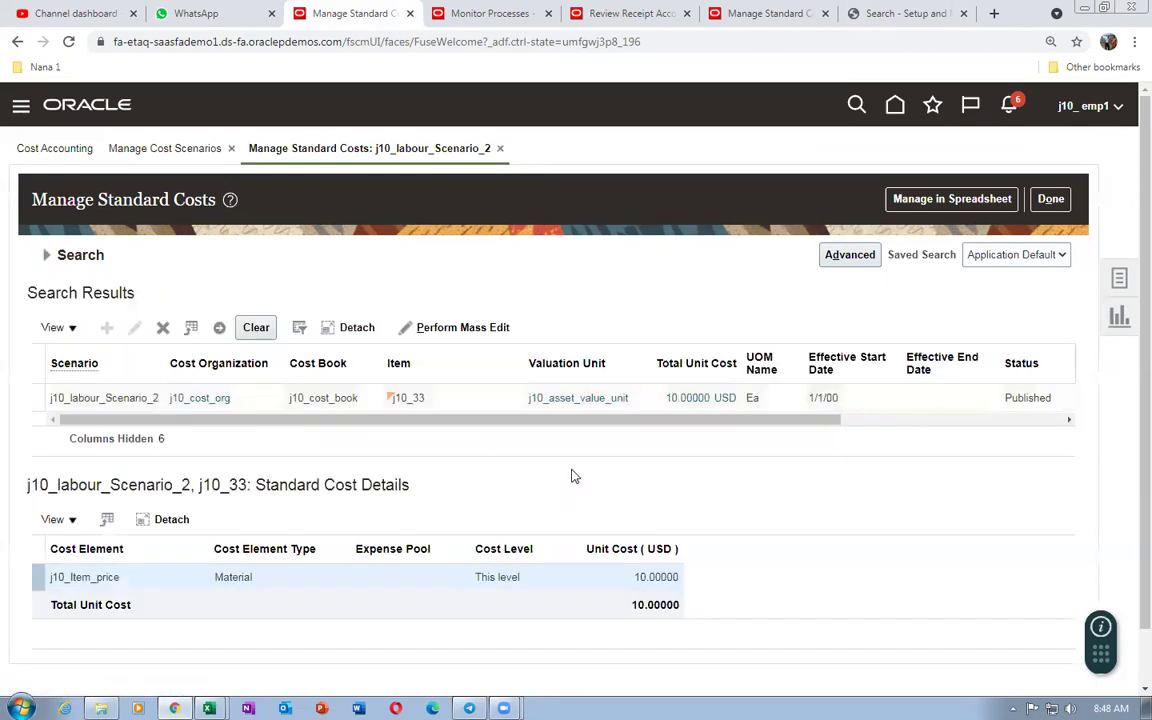
{"action": "left_click", "coordinate": [82, 399]}
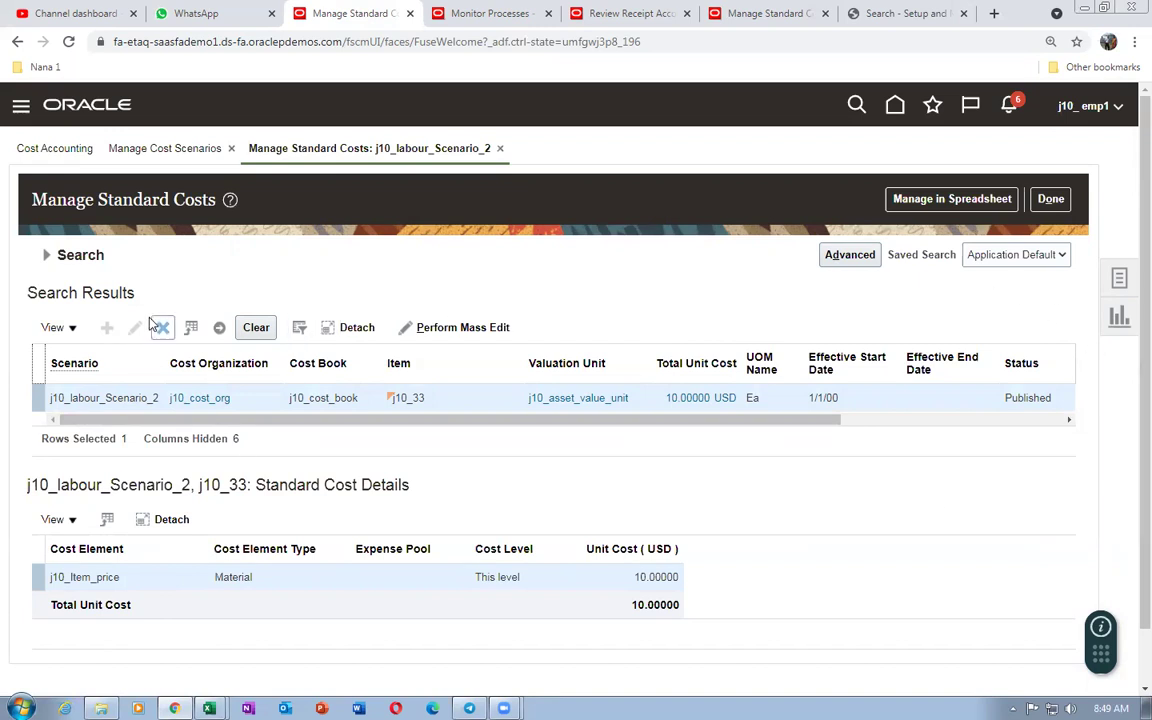
{"action": "left_click", "coordinate": [1050, 199]}
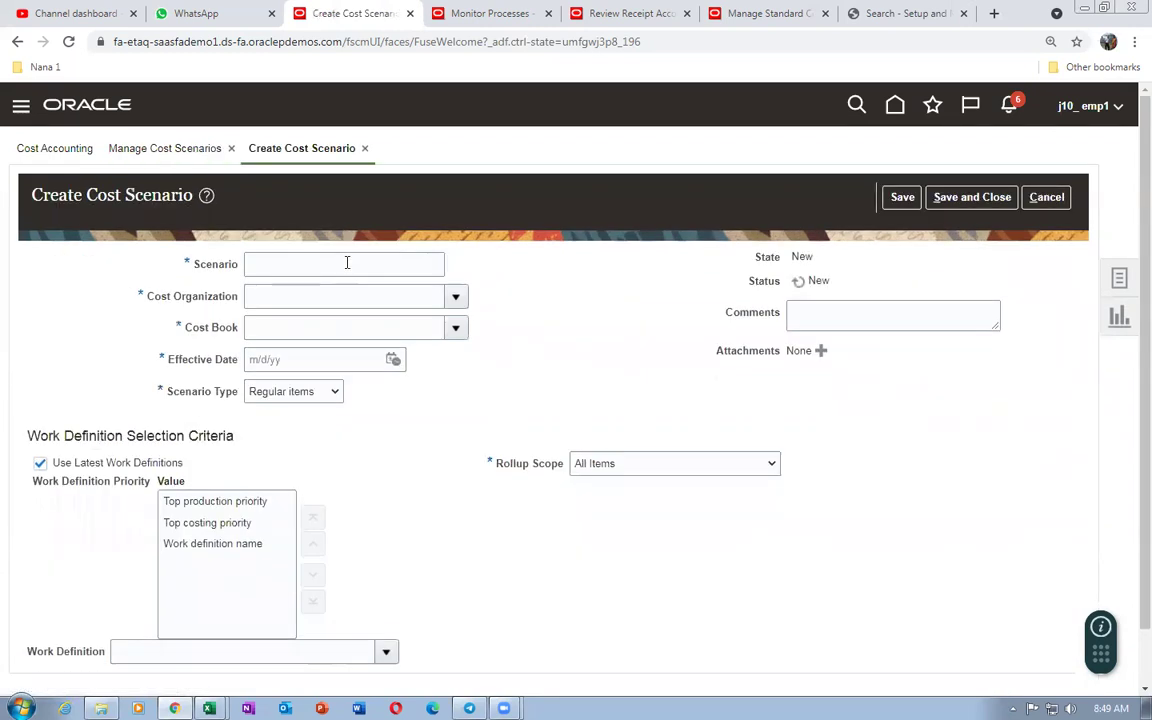
- Name the new cost scenario j10_44, with cost organization j10_cost_org and cost book j10_cost_book
{"action": "left_click", "coordinate": [307, 265]}
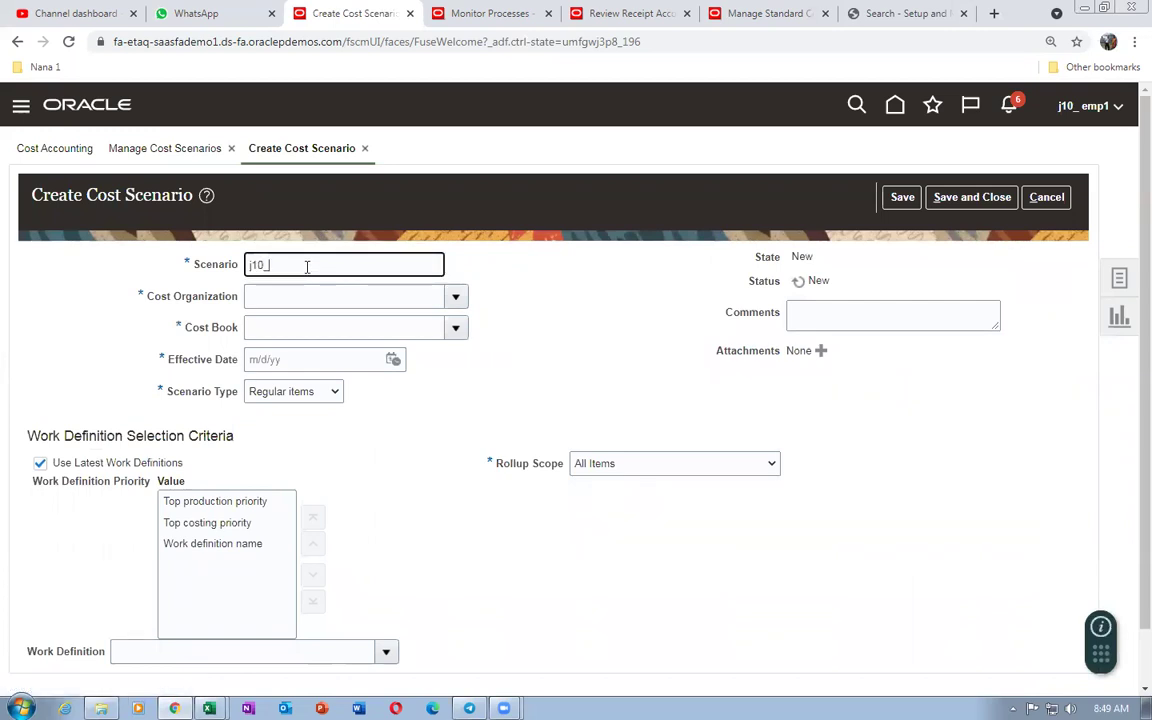
{"action": "type", "text": "j10_44"}
{"action": "left_click_drag", "start_coordinate": [307, 265], "coordinate": [183, 289]}
{"action": "left_click", "coordinate": [274, 298]}
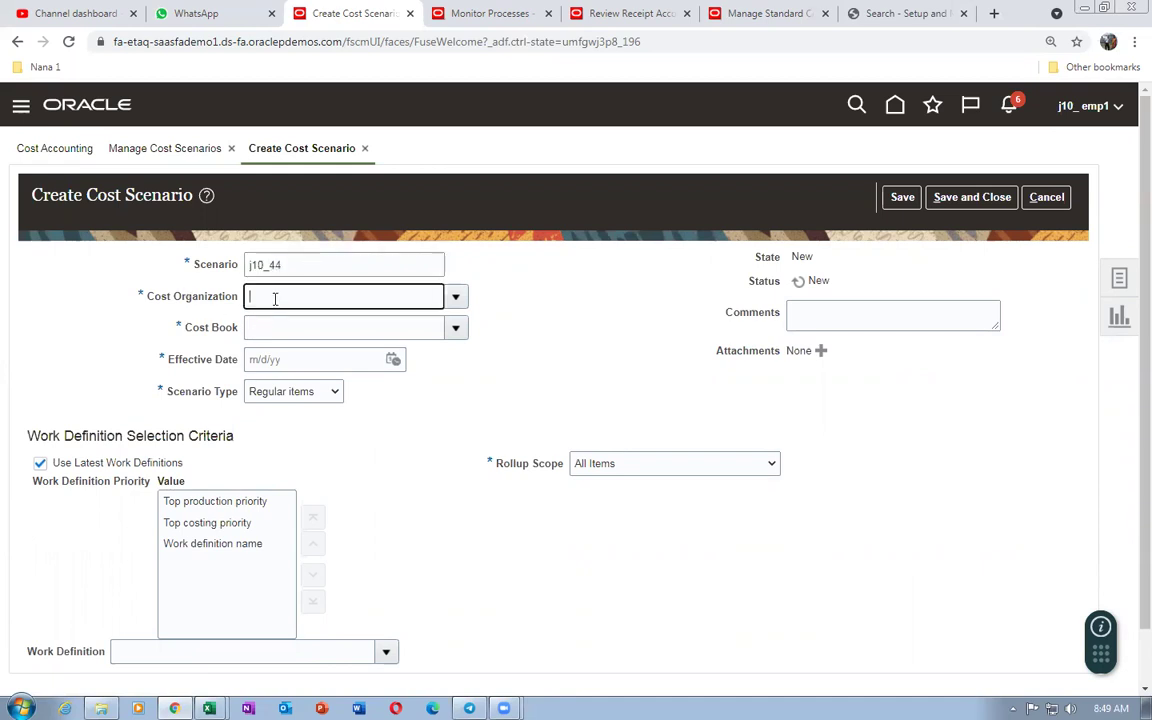
{"action": "type", "text": "j10"}
{"action": "key", "text": "Tab"}
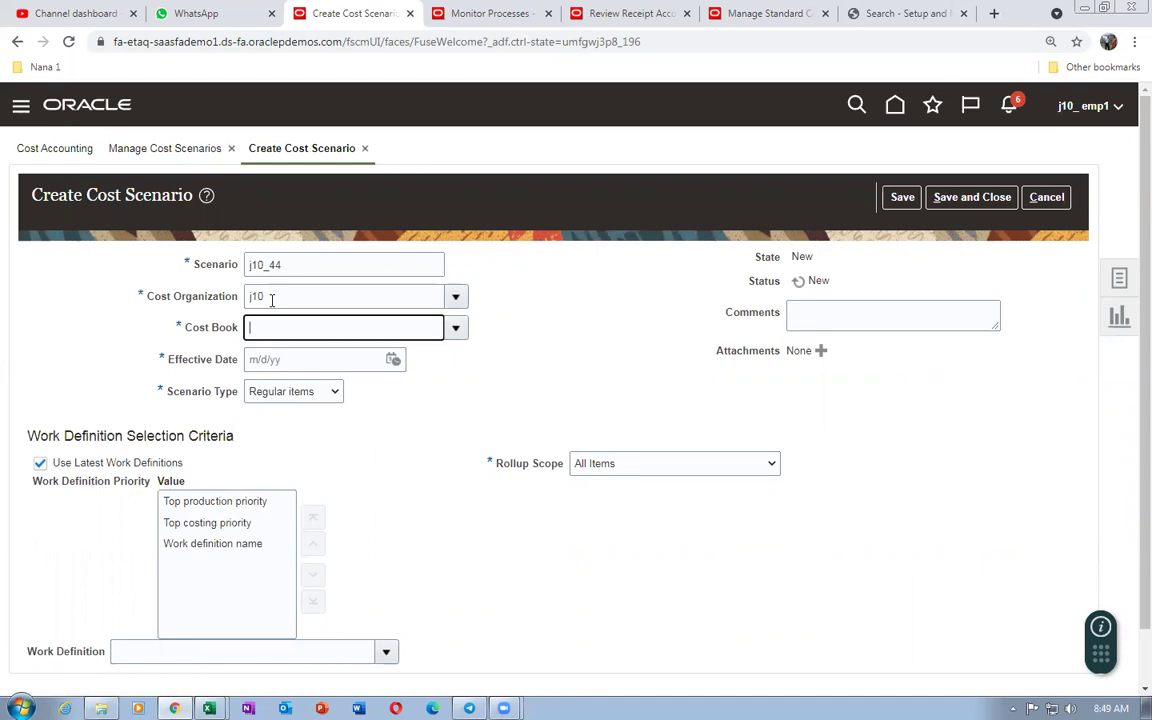
{"action": "type", "text": "j10"}
{"action": "key", "text": "Tab"}
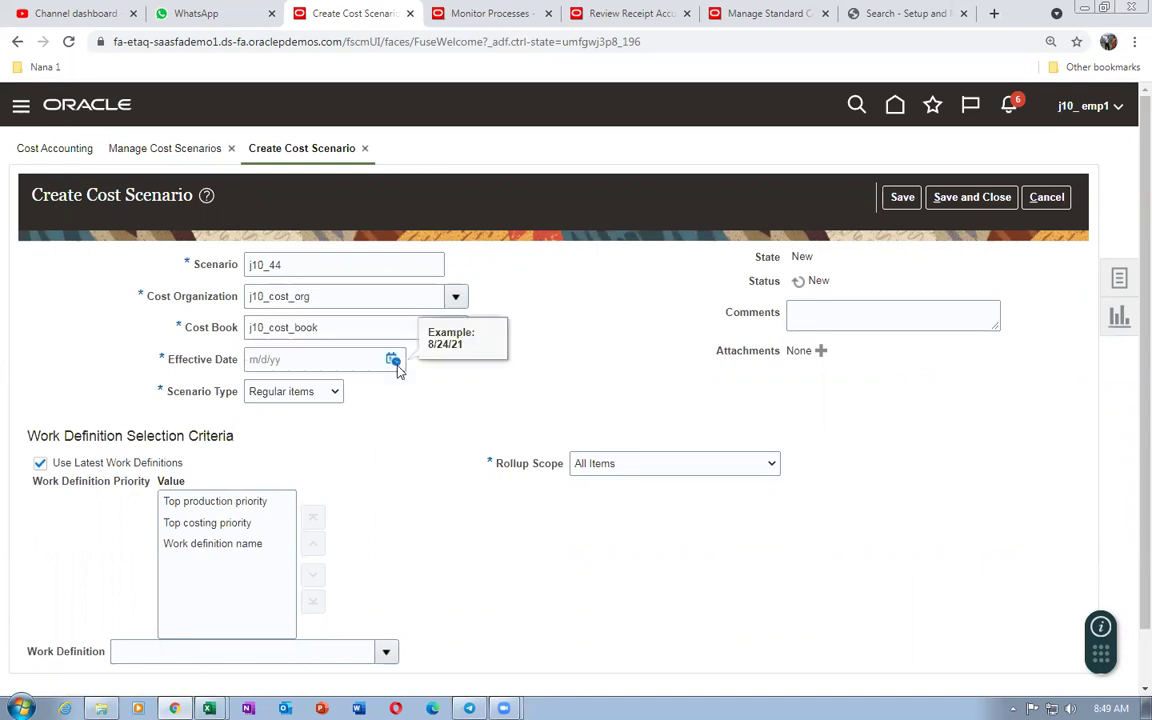
- Set the scenario's effective date to 8/24/21, then save and close the scenario
{"action": "left_click", "coordinate": [394, 360]}
{"action": "left_click", "coordinate": [477, 518]}
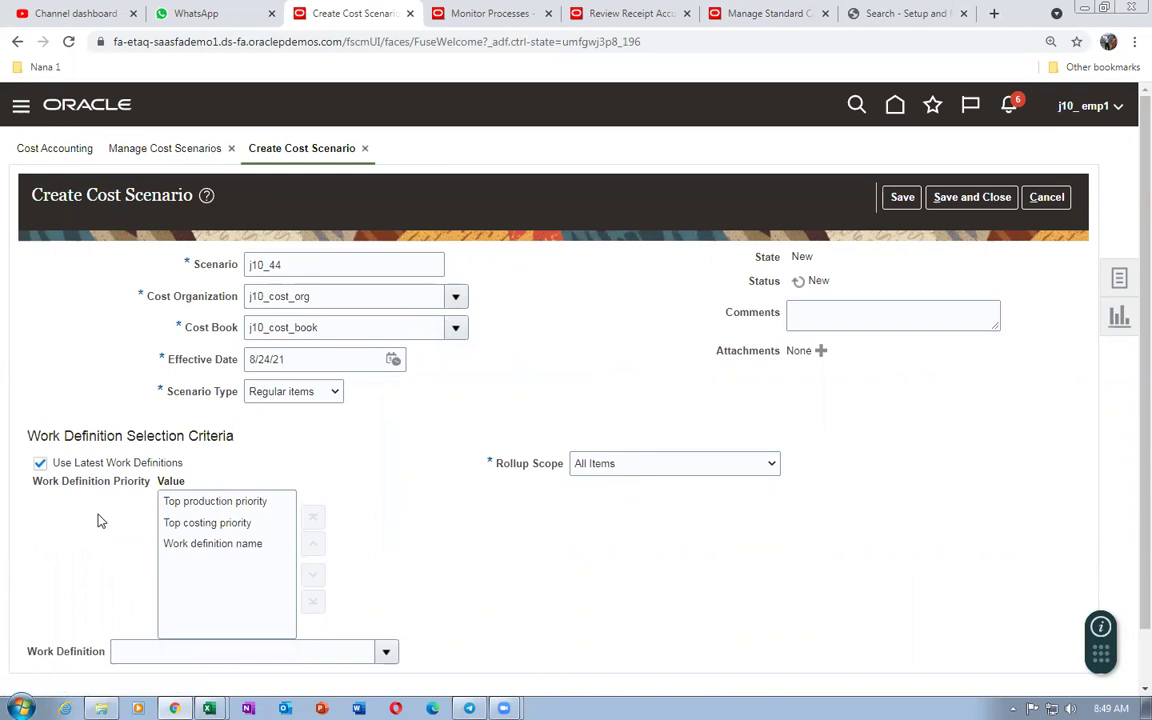
{"action": "left_click", "coordinate": [972, 197]}
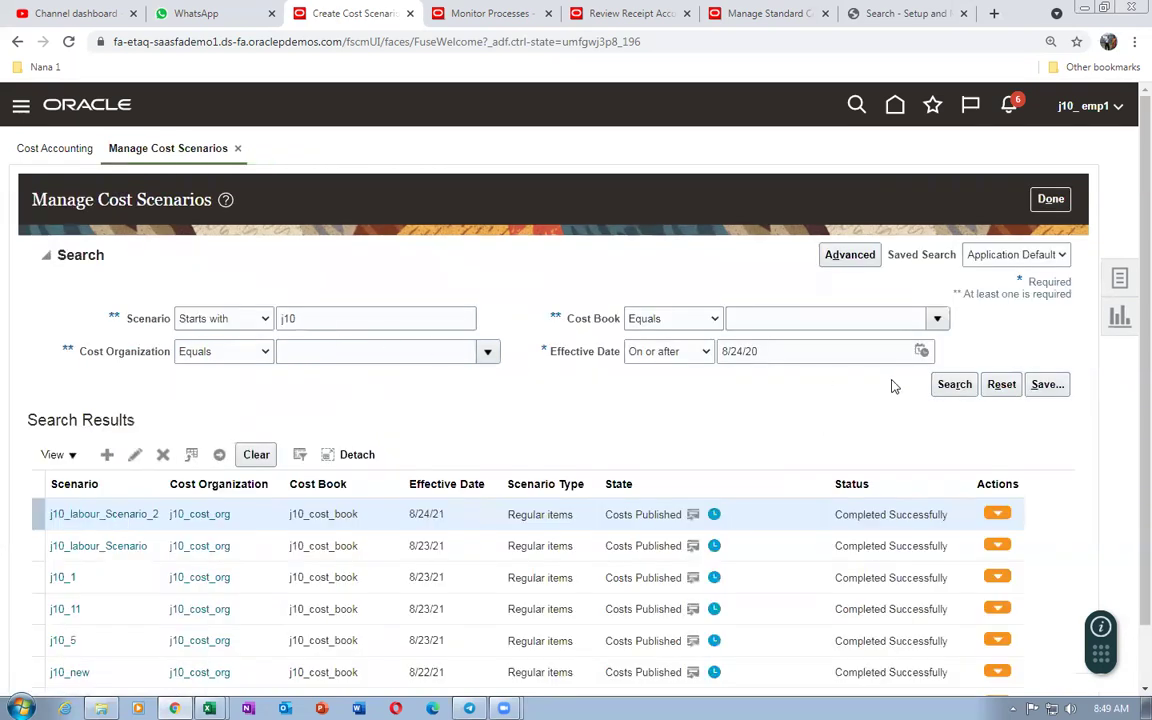
- Search the j10 cost scenarios again and open Manage Standard Costs for scenario j10_44
{"action": "left_click", "coordinate": [940, 386]}
{"action": "scroll", "coordinate": [226, 475], "scroll_direction": "down", "scroll_amount": 1}
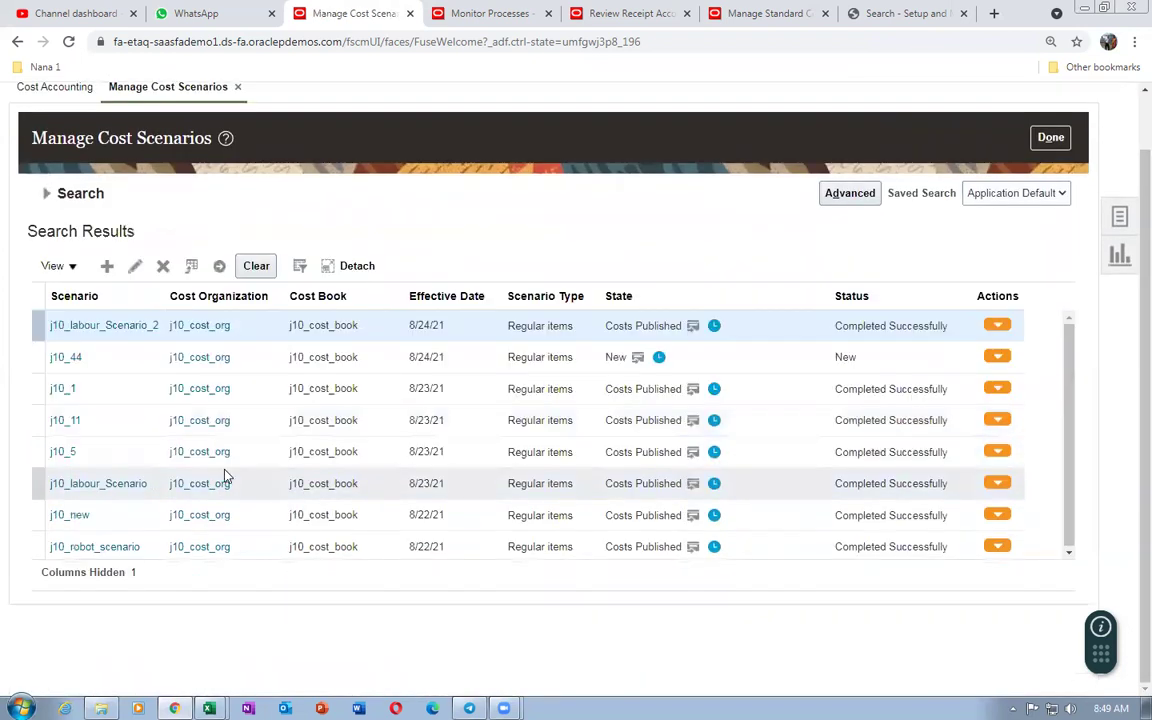
{"action": "scroll", "coordinate": [240, 460], "scroll_direction": "up", "scroll_amount": 1}
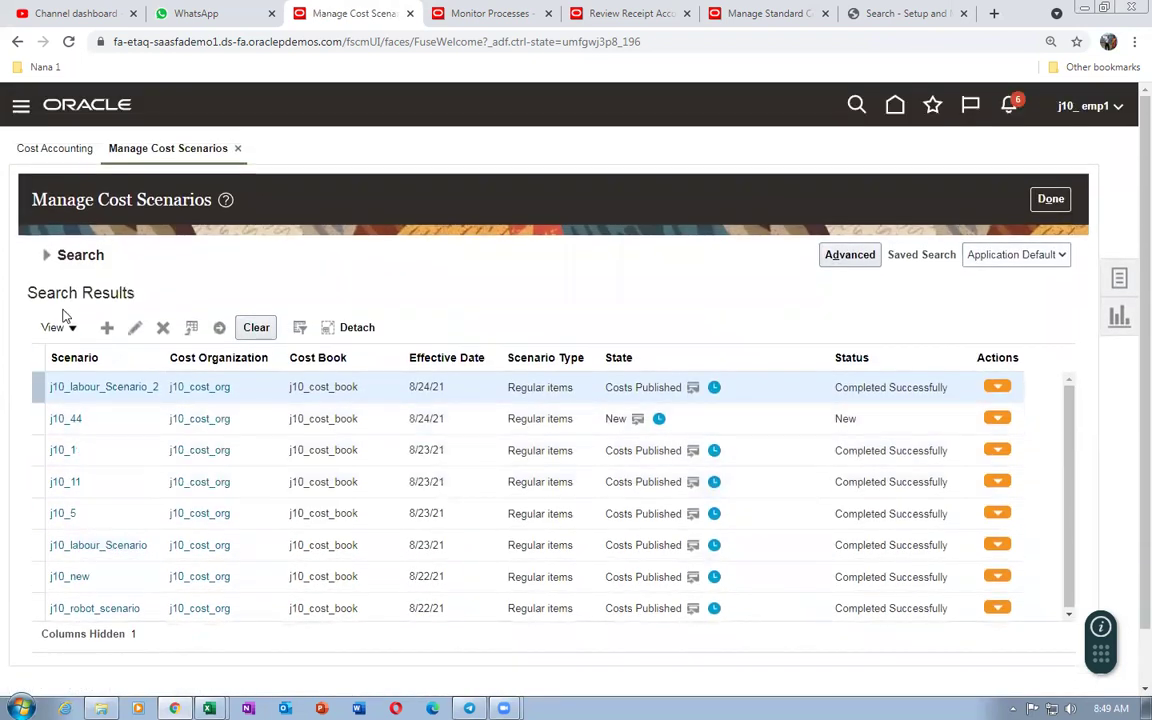
{"action": "left_click", "coordinate": [46, 257]}
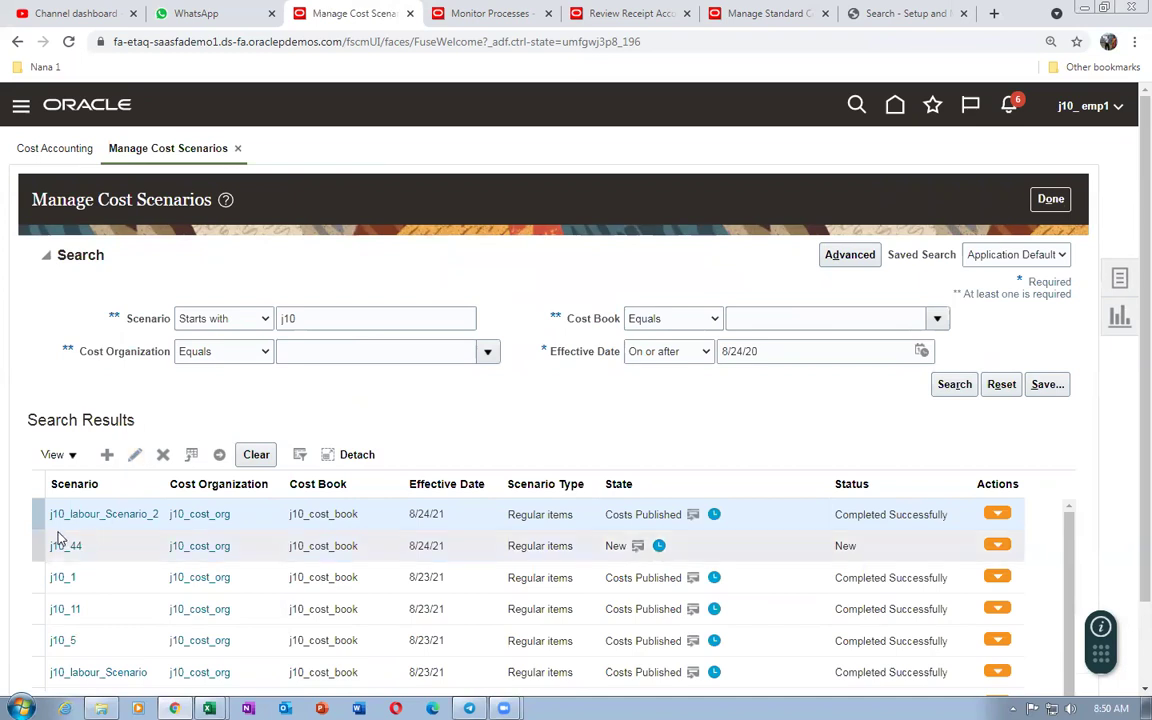
{"action": "left_click", "coordinate": [32, 545]}
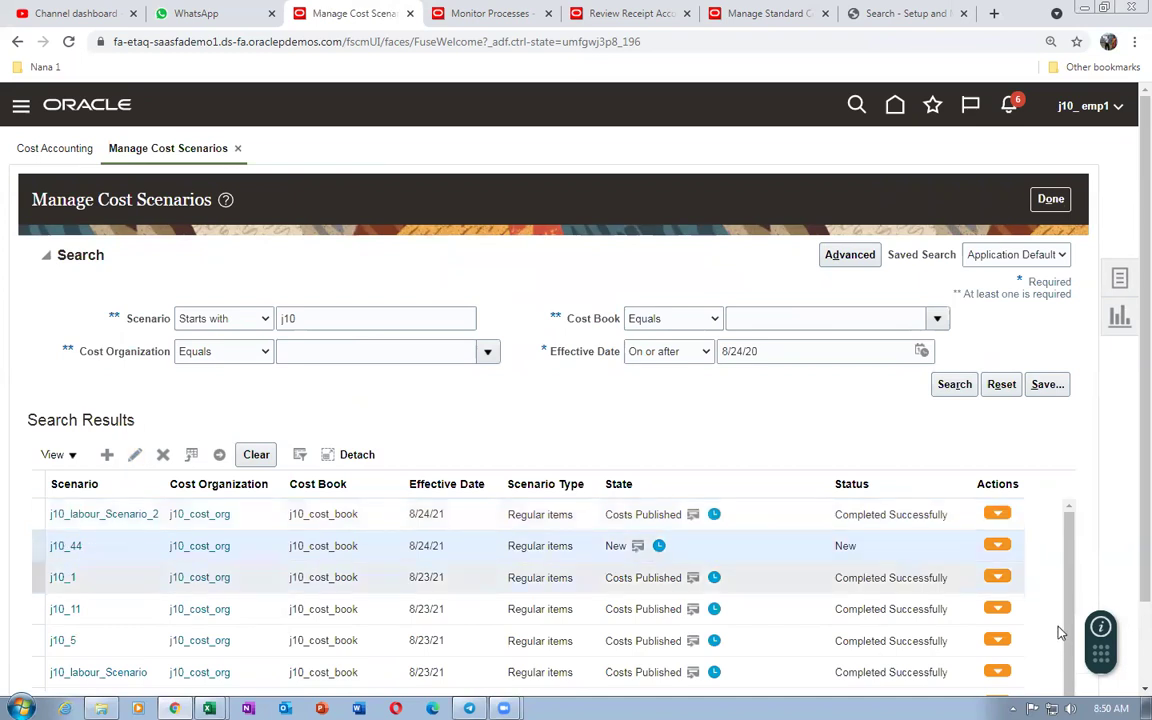
{"action": "left_click", "coordinate": [997, 545]}
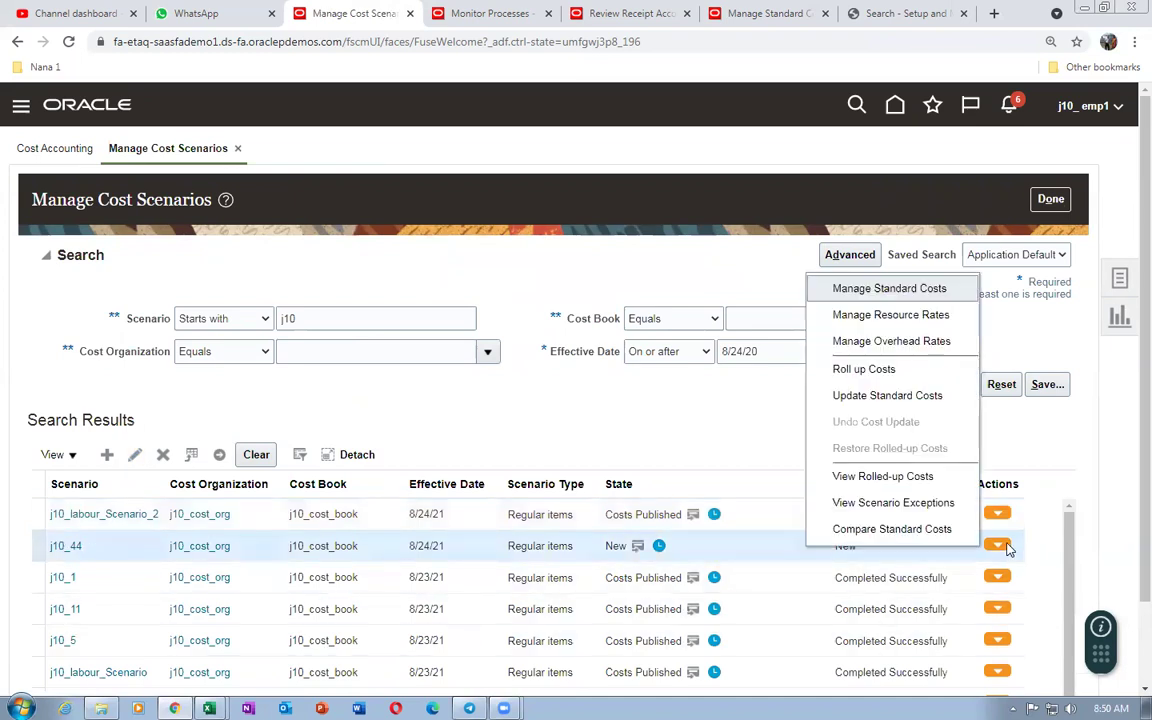
{"action": "left_click", "coordinate": [790, 262]}
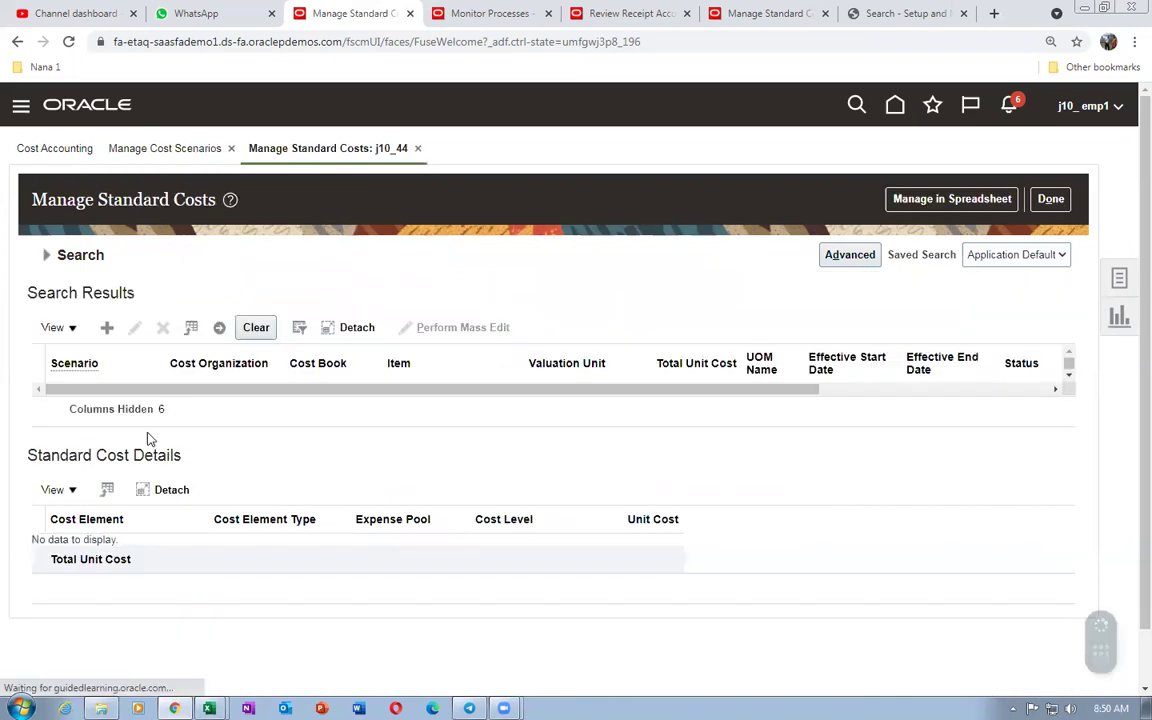
- Create a standard cost for item j10_44 with valuation unit j10_asset_value_unit
{"action": "left_click", "coordinate": [107, 328]}
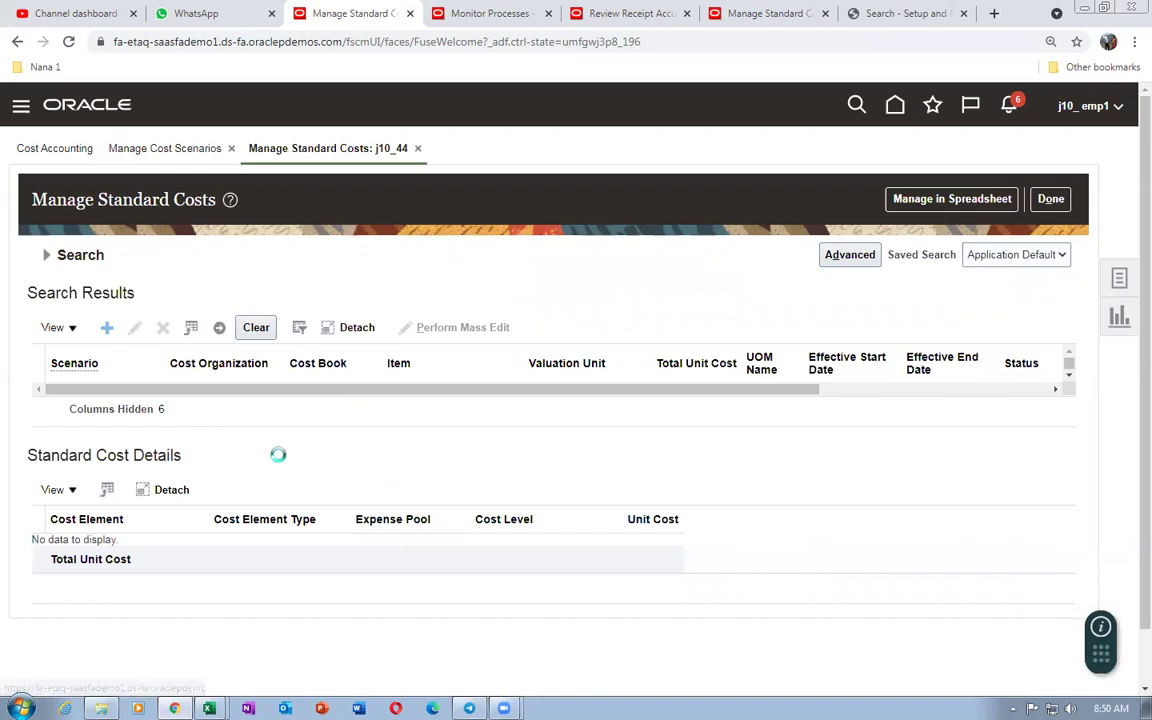
{"action": "left_click", "coordinate": [259, 346]}
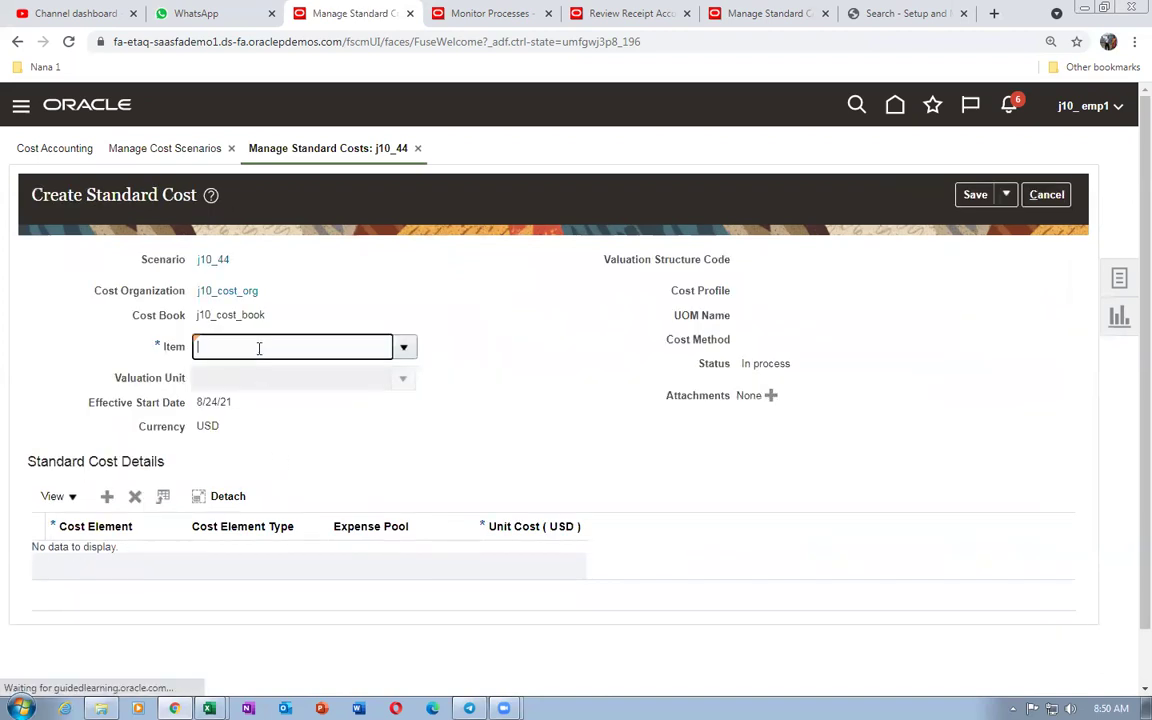
{"action": "type", "text": "j10_44"}
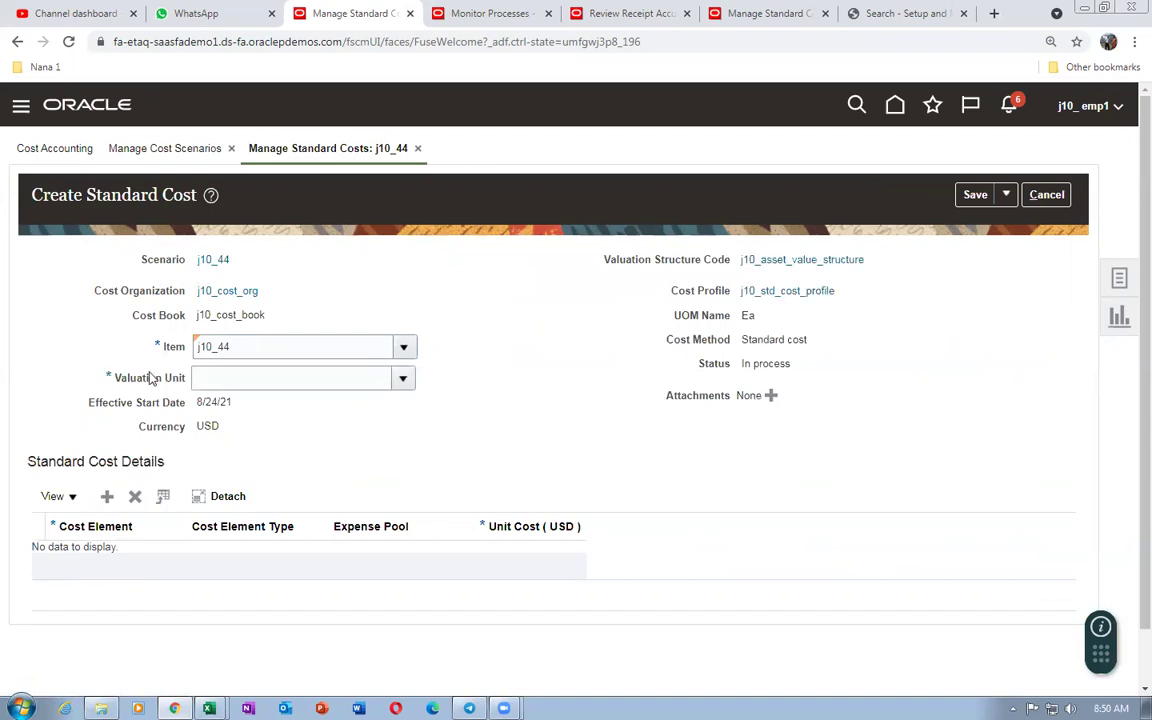
{"action": "left_click", "coordinate": [403, 378]}
{"action": "left_click", "coordinate": [352, 437]}
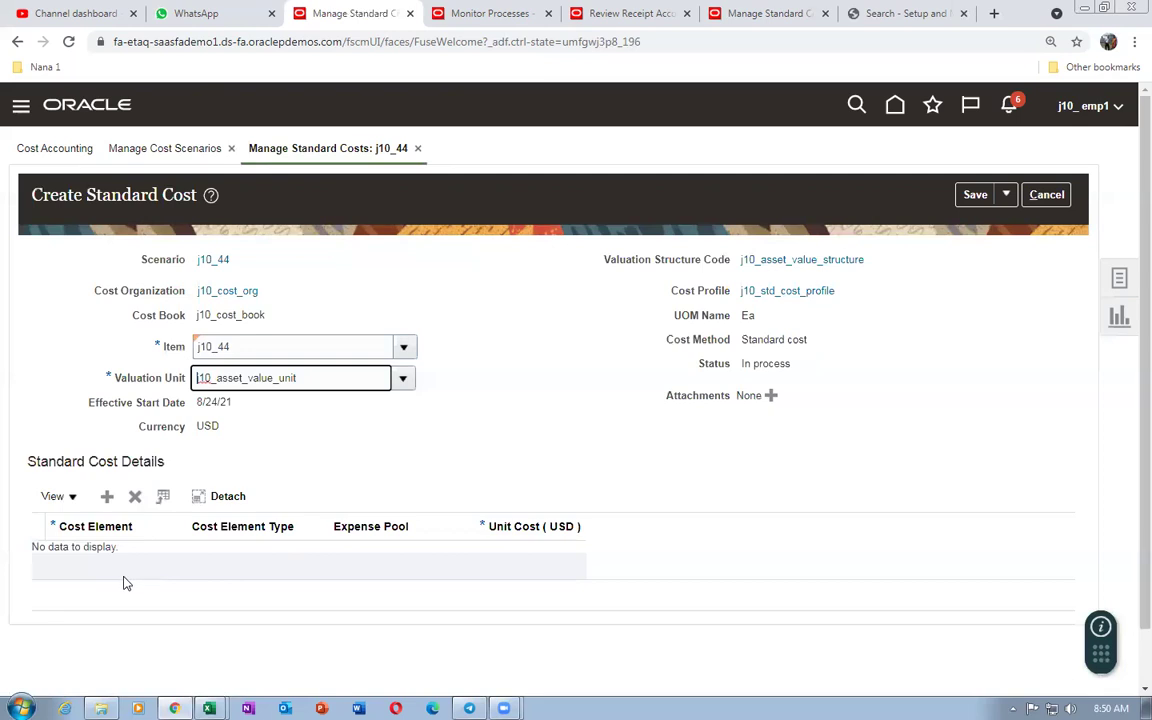
- Add cost element j10_Item_price to the standard cost details of item j10_44 with a unit cost of 10 USD
{"action": "left_click", "coordinate": [107, 496]}
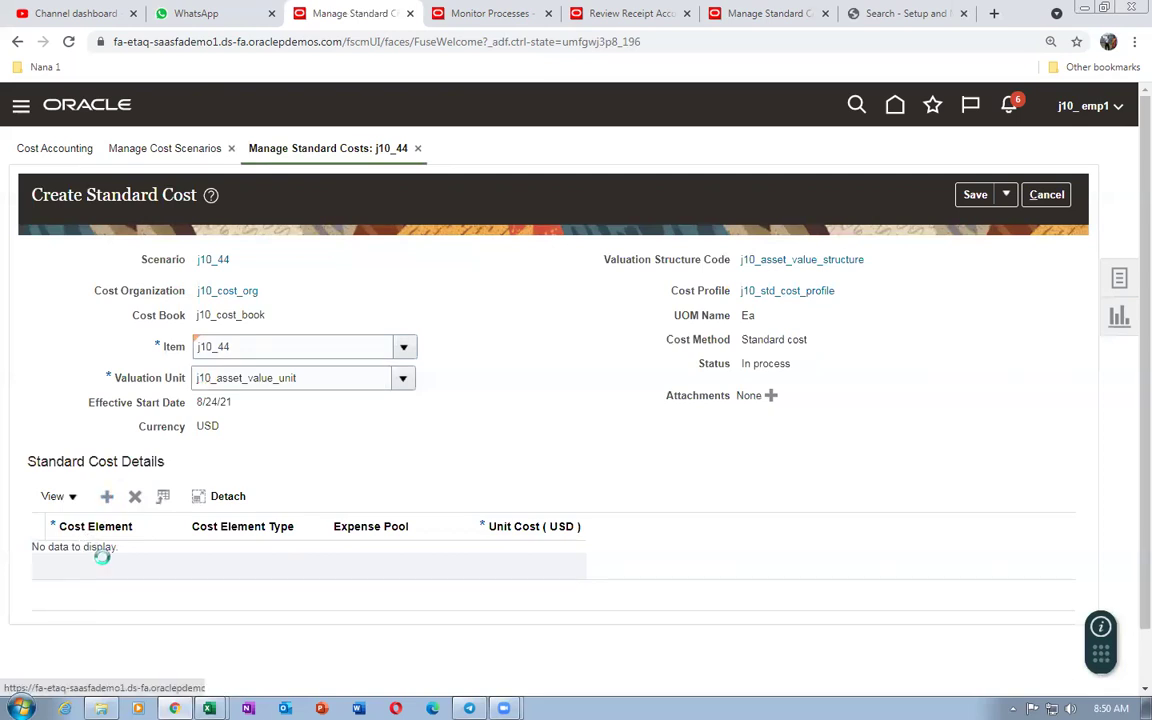
{"action": "type", "text": "j10"}
{"action": "left_click", "coordinate": [155, 559]}
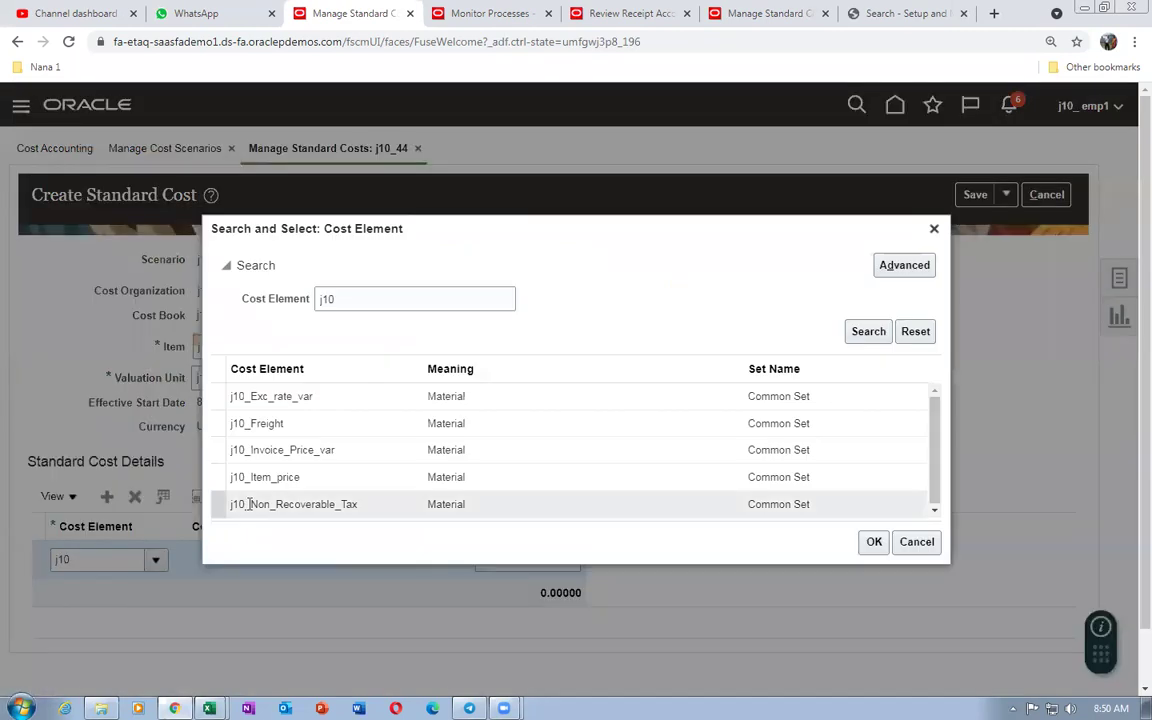
{"action": "left_click", "coordinate": [262, 485]}
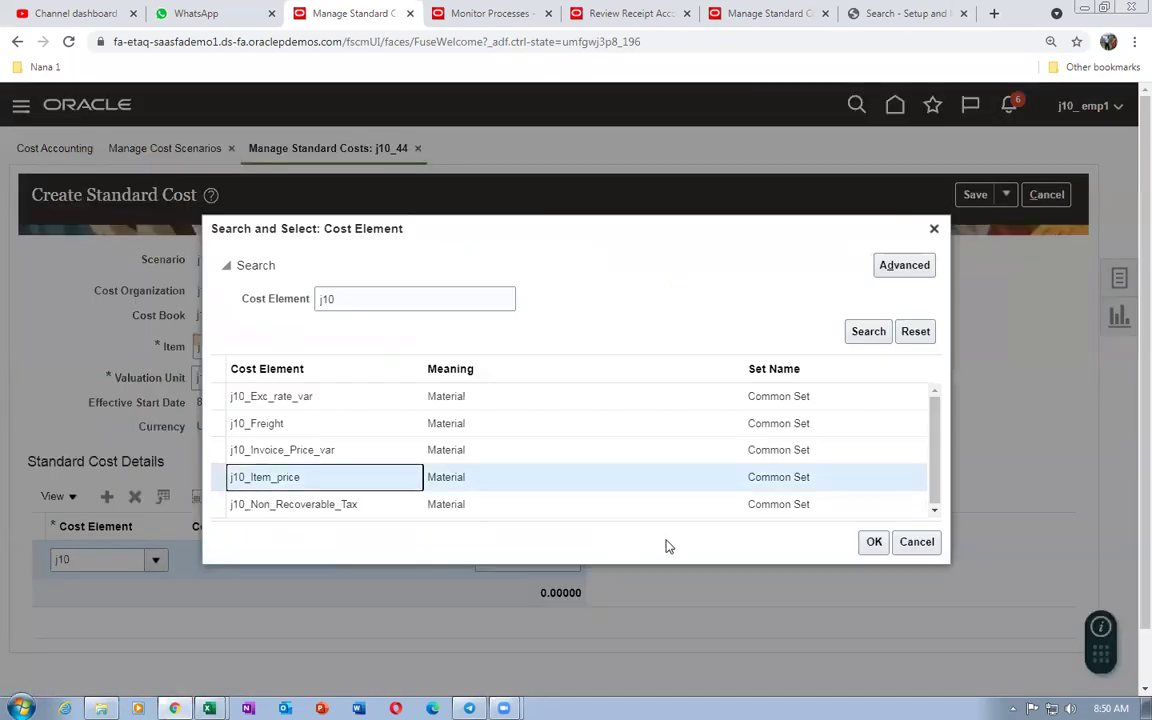
{"action": "left_click", "coordinate": [873, 542]}
{"action": "left_click", "coordinate": [486, 564]}
{"action": "type", "text": "10"}
{"action": "key", "text": "Tab"}
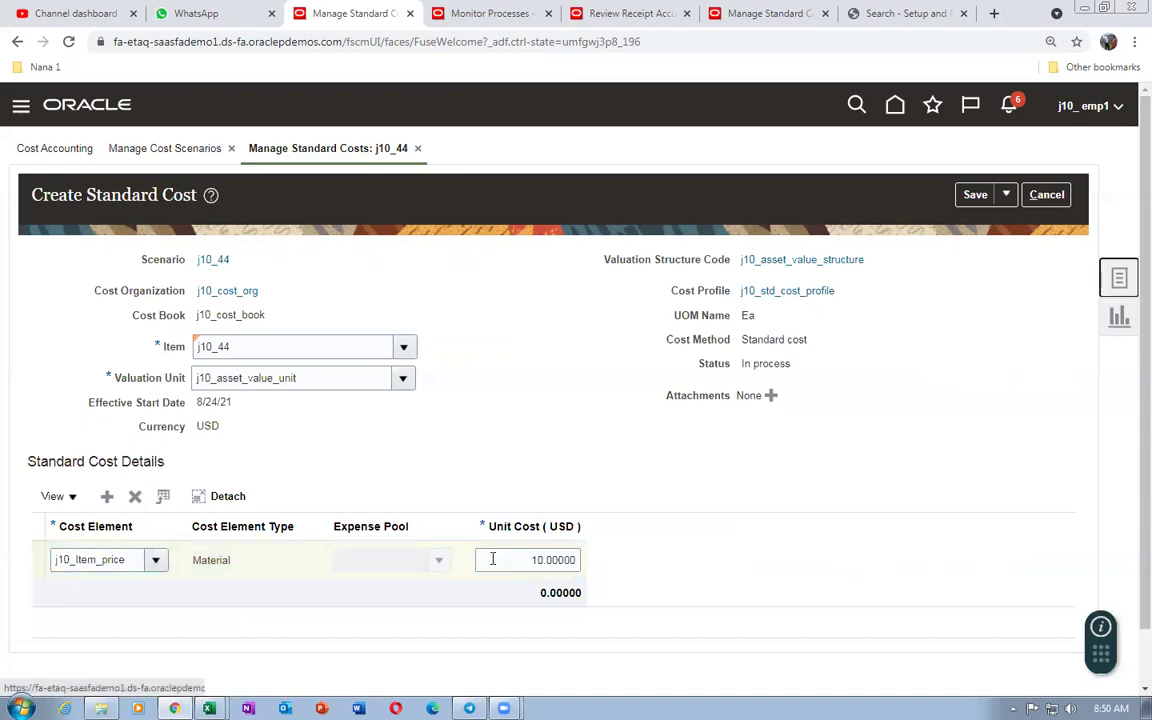
- Save and close the standard cost for item j10_44, and return to the cost scenarios
{"action": "left_click", "coordinate": [1006, 194]}
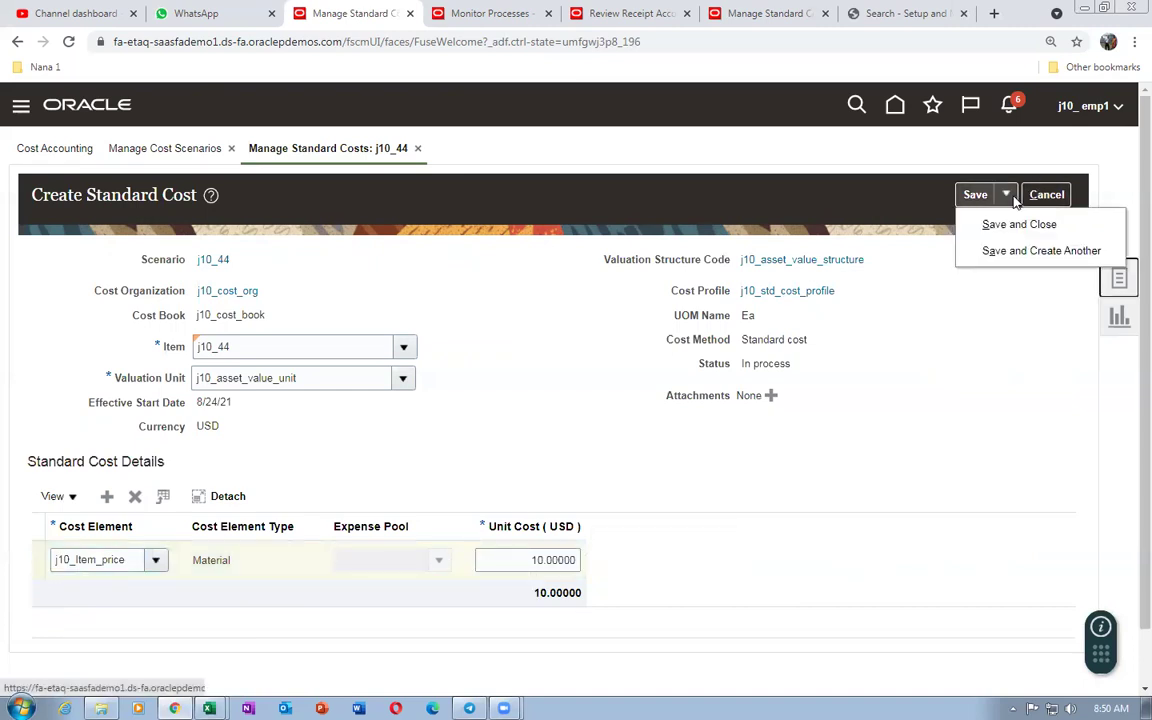
{"action": "left_click", "coordinate": [1016, 224]}
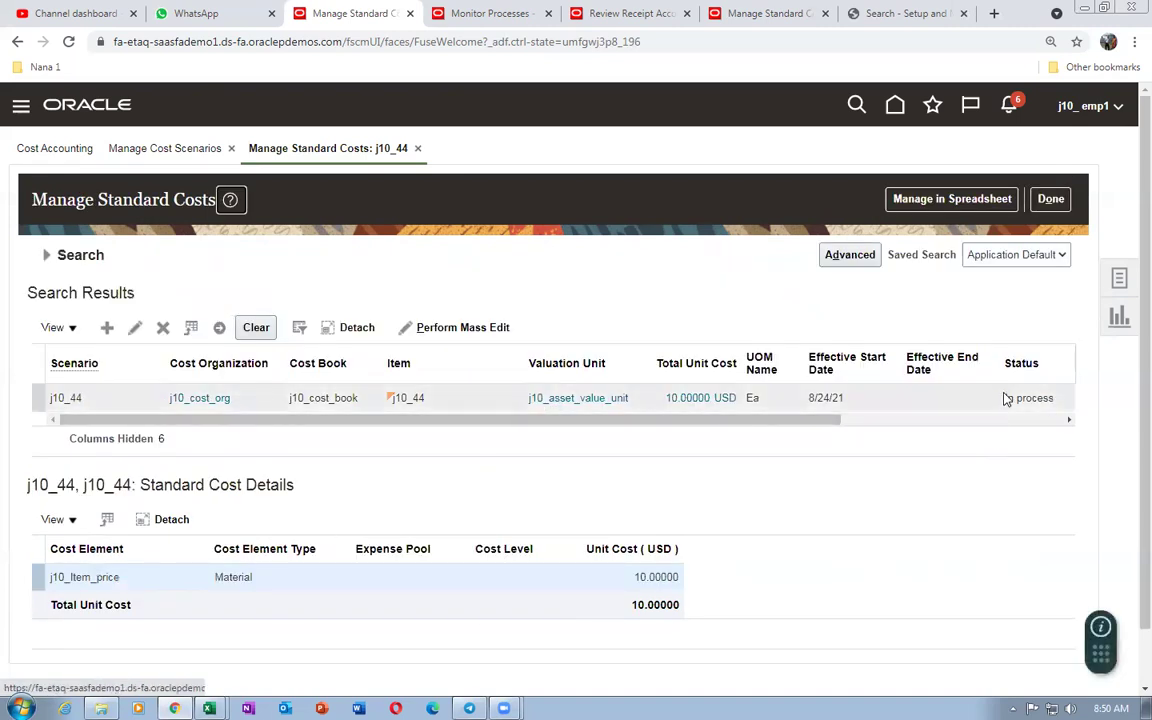
{"action": "left_click", "coordinate": [1053, 198]}
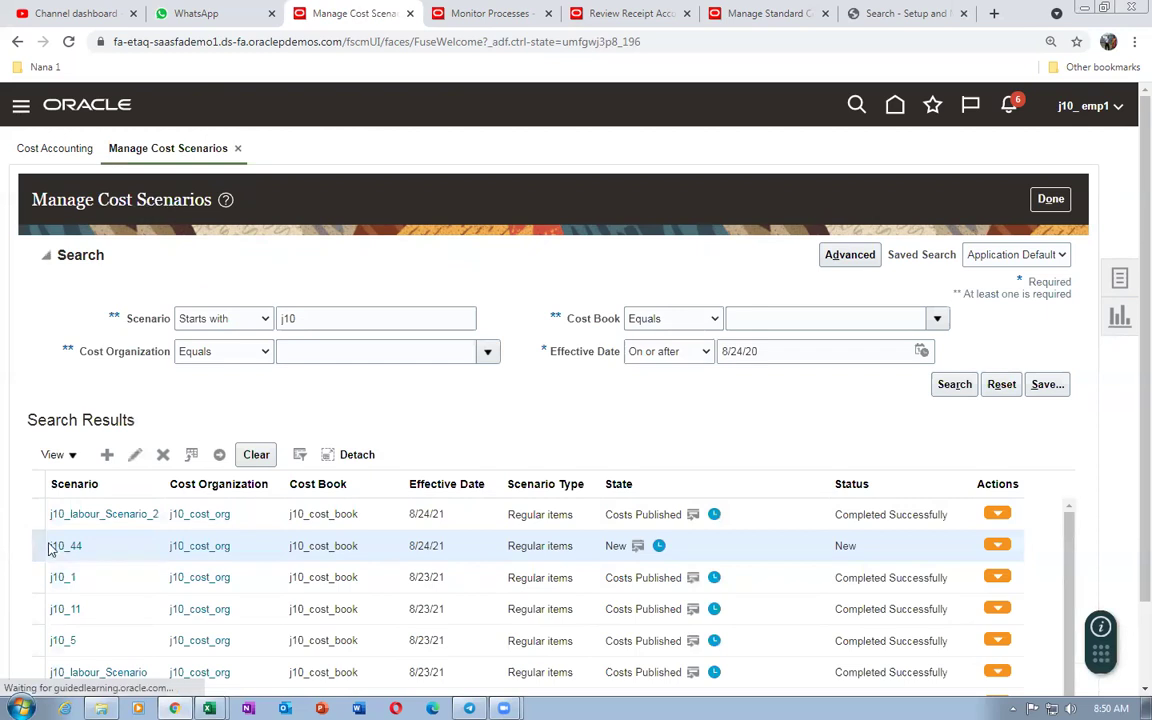
- Submit the Update Standard Costs process for scenario j10_44 and view the scheduled processes list
{"action": "left_click", "coordinate": [990, 545]}
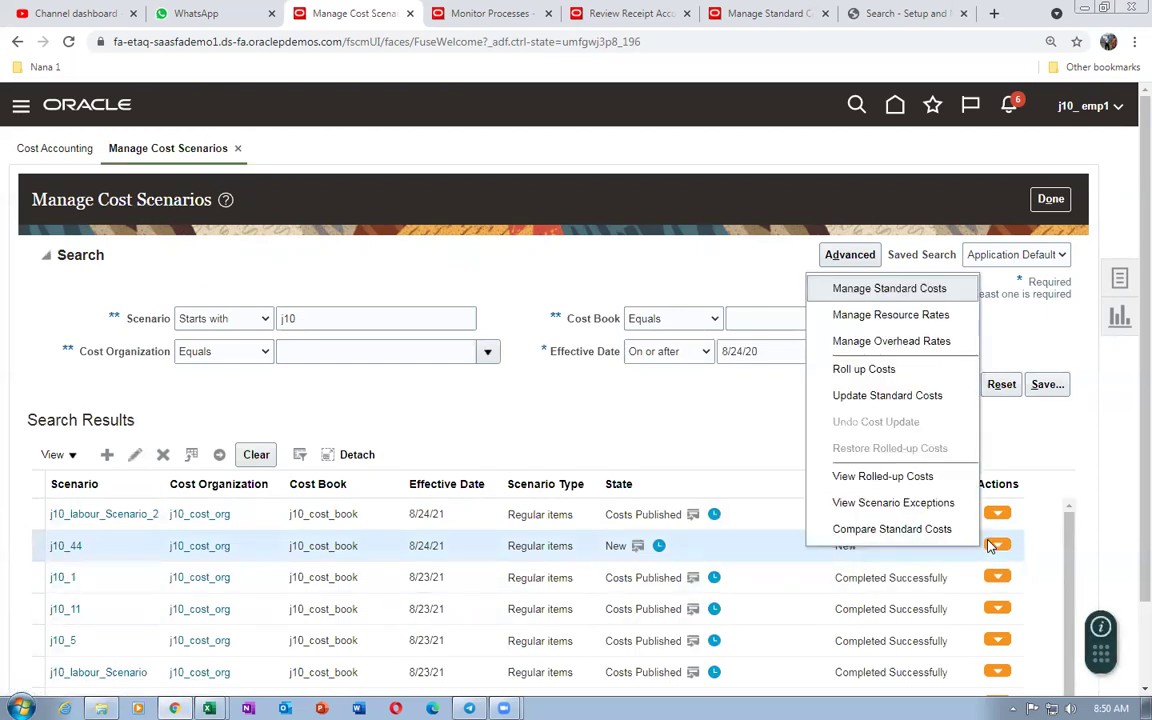
{"action": "left_click", "coordinate": [890, 397]}
{"action": "left_click", "coordinate": [972, 216]}
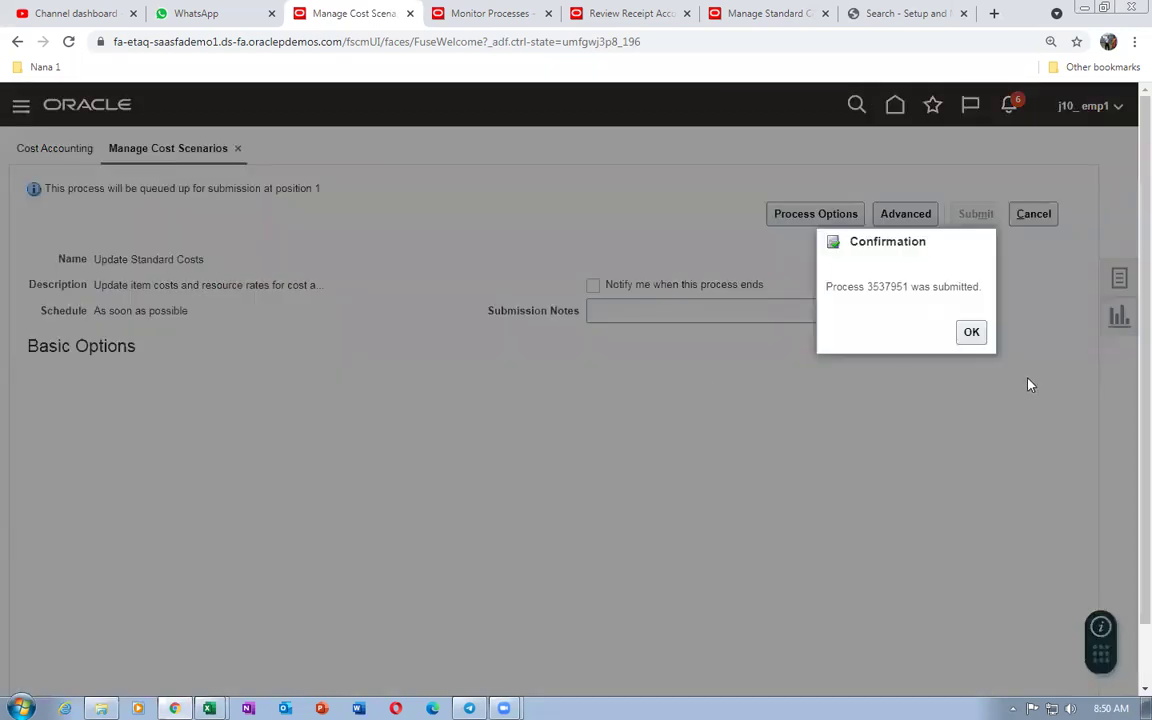
{"action": "left_click", "coordinate": [971, 333]}
{"action": "left_click", "coordinate": [487, 13]}
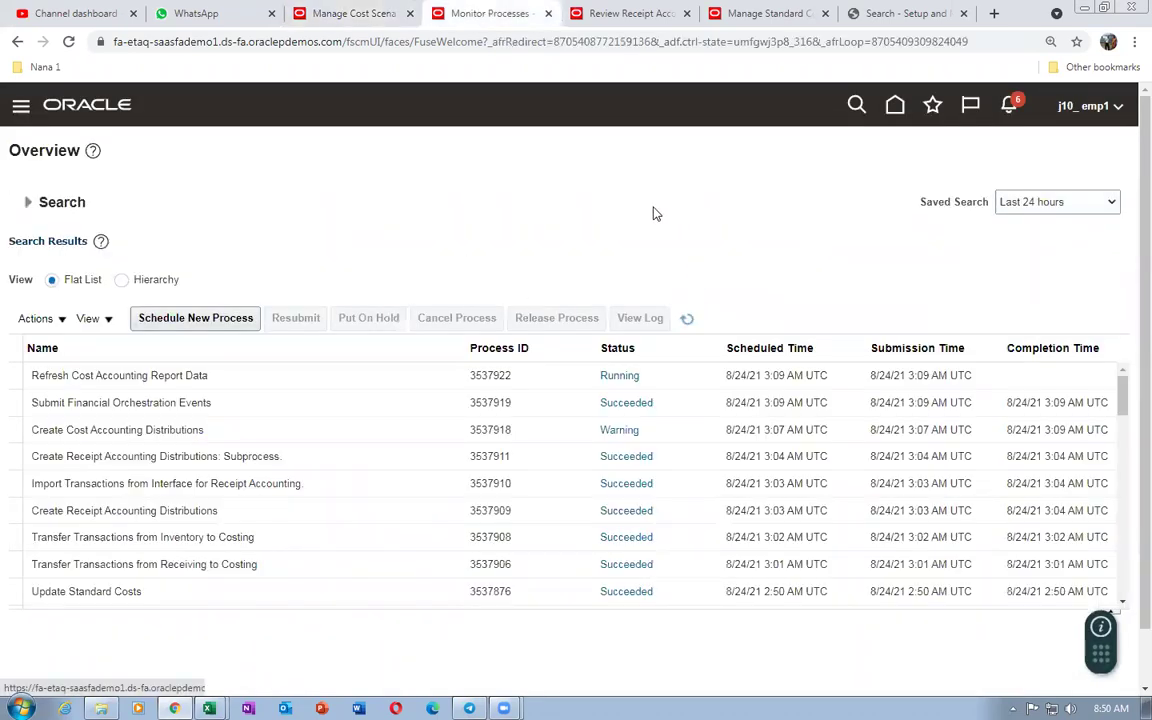
- Go to the Purchase Orders work area under Procurement and start creating an order
{"action": "left_click", "coordinate": [352, 20]}
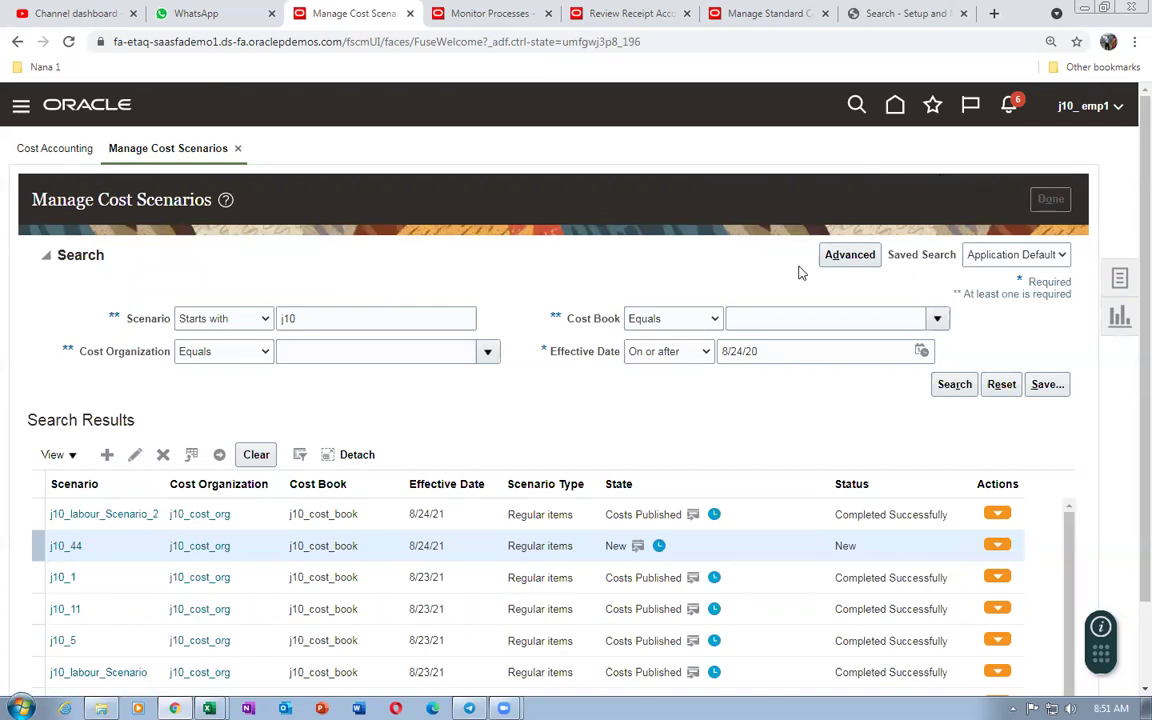
{"action": "left_click", "coordinate": [898, 112]}
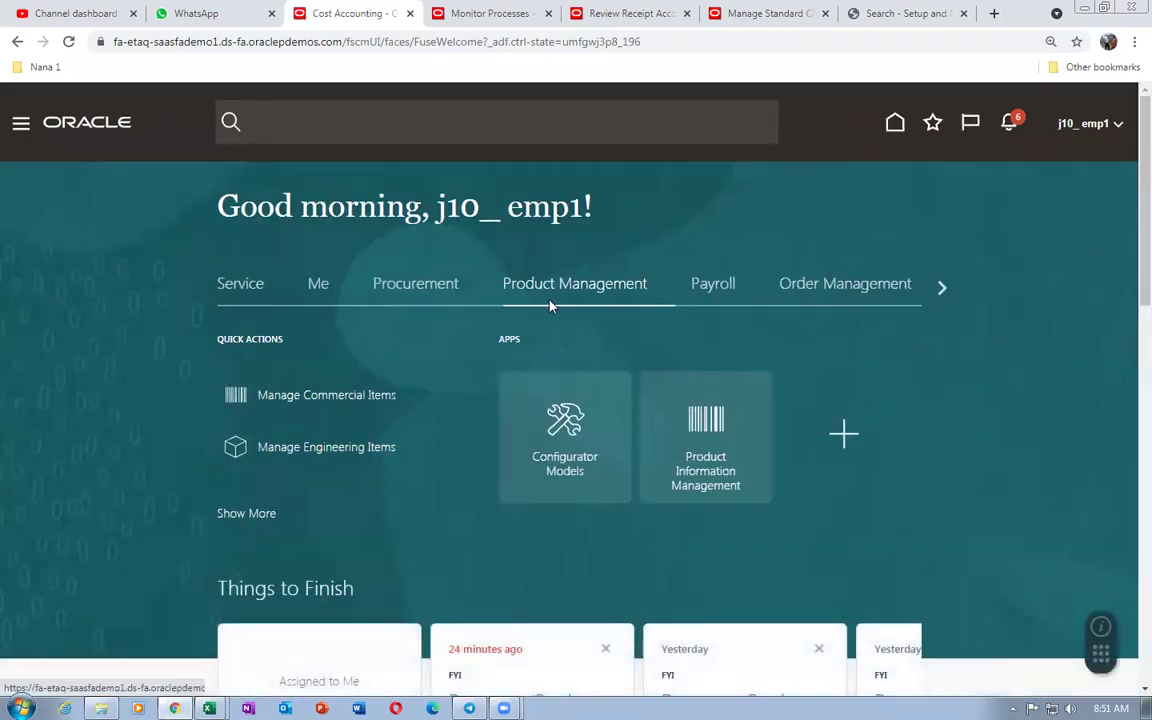
{"action": "left_click", "coordinate": [398, 290]}
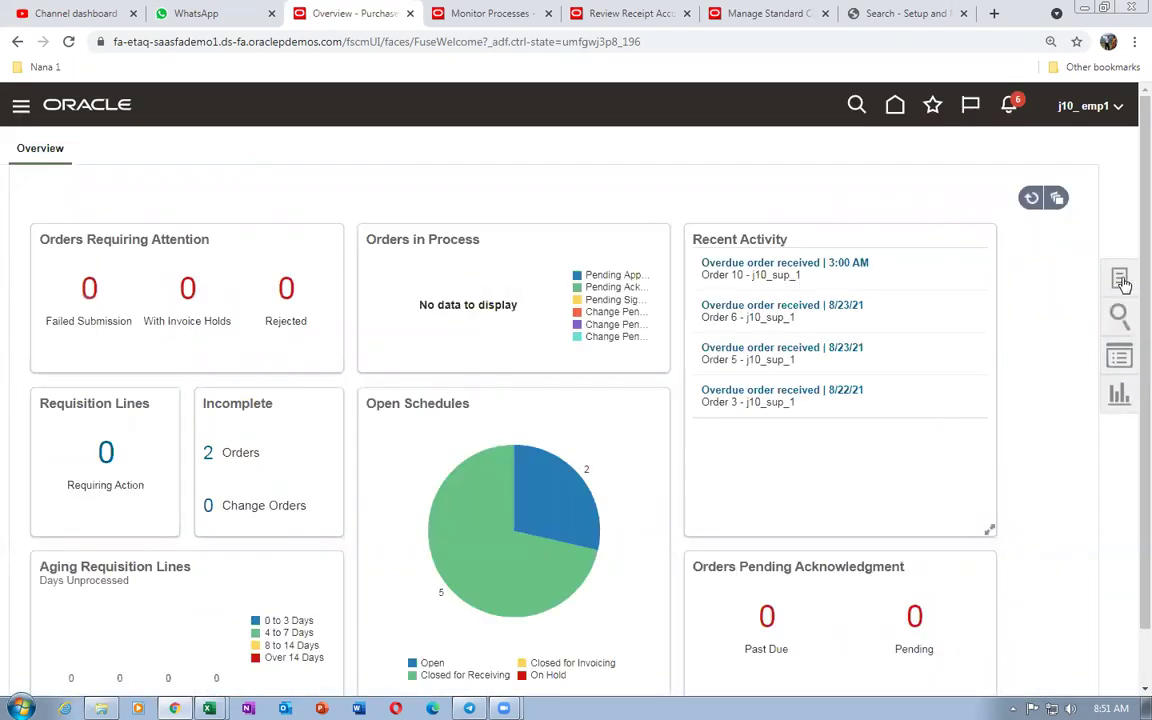
{"action": "left_click", "coordinate": [1120, 283]}
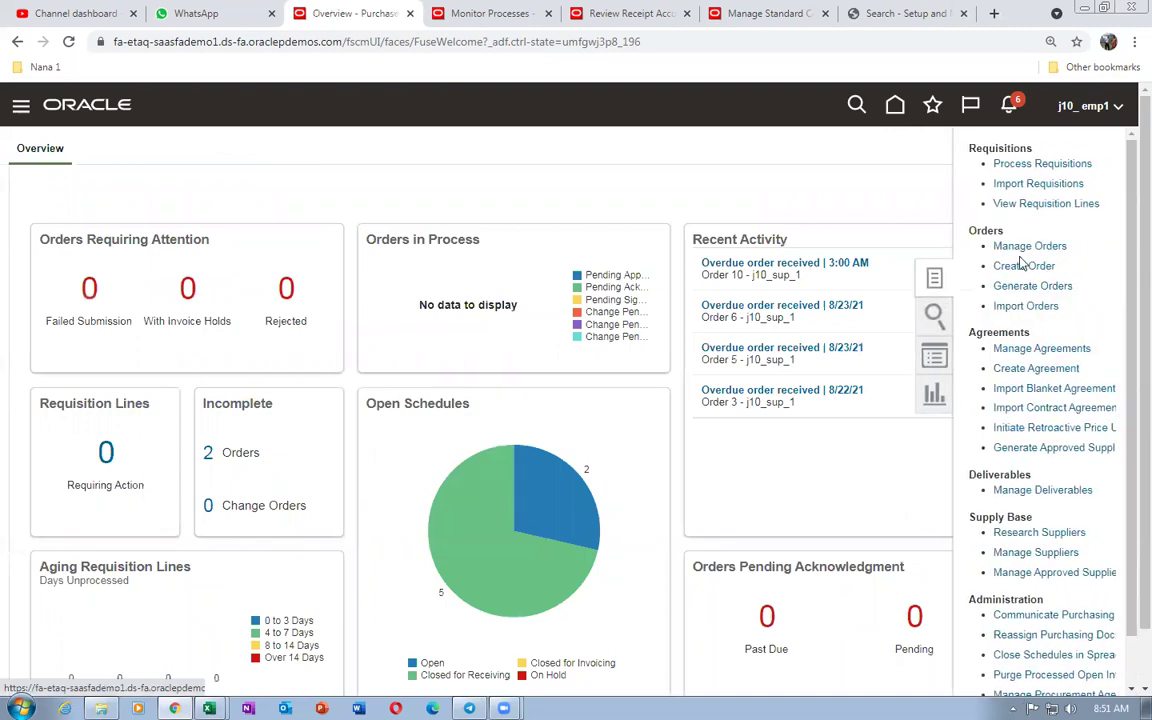
{"action": "left_click", "coordinate": [1020, 268]}
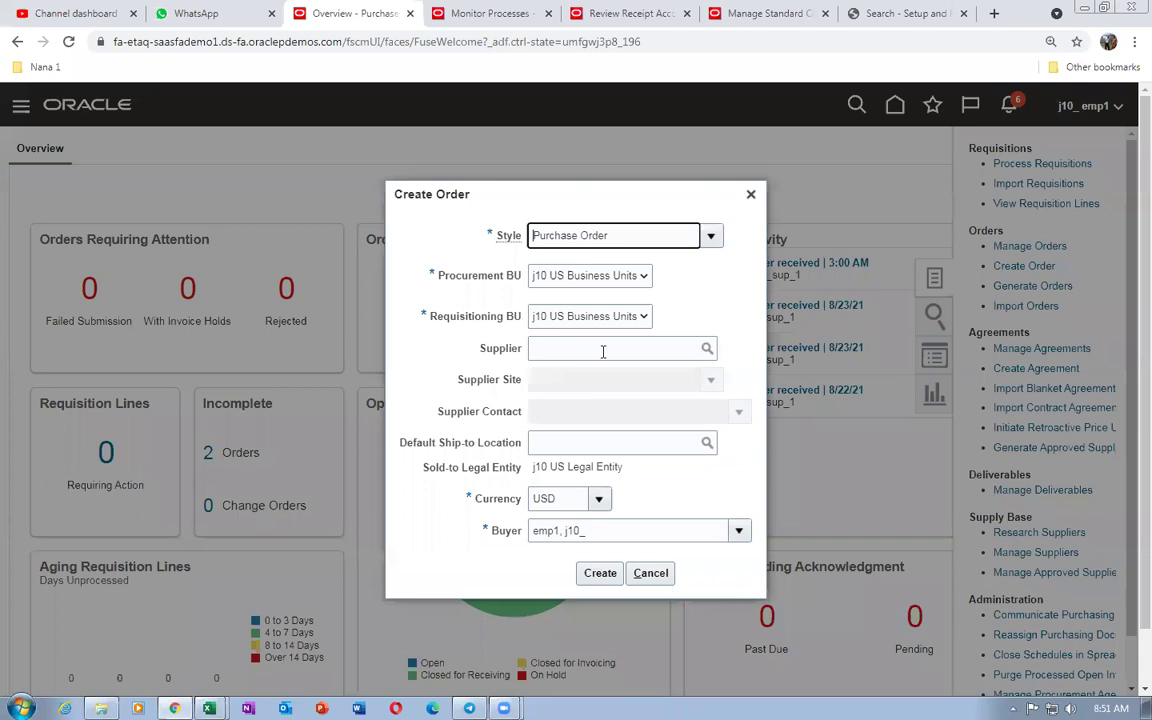
- Set the supplier to j10_sup_1 and create the purchase order
{"action": "left_click", "coordinate": [599, 352]}
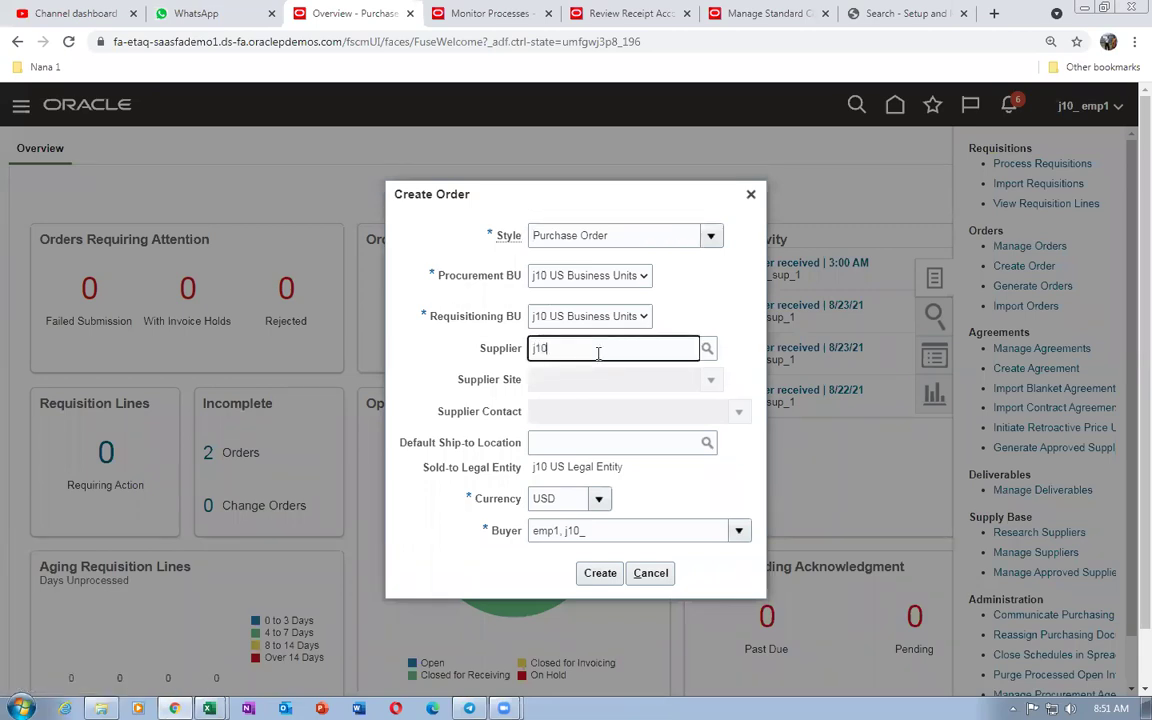
{"action": "left_click", "coordinate": [603, 573]}
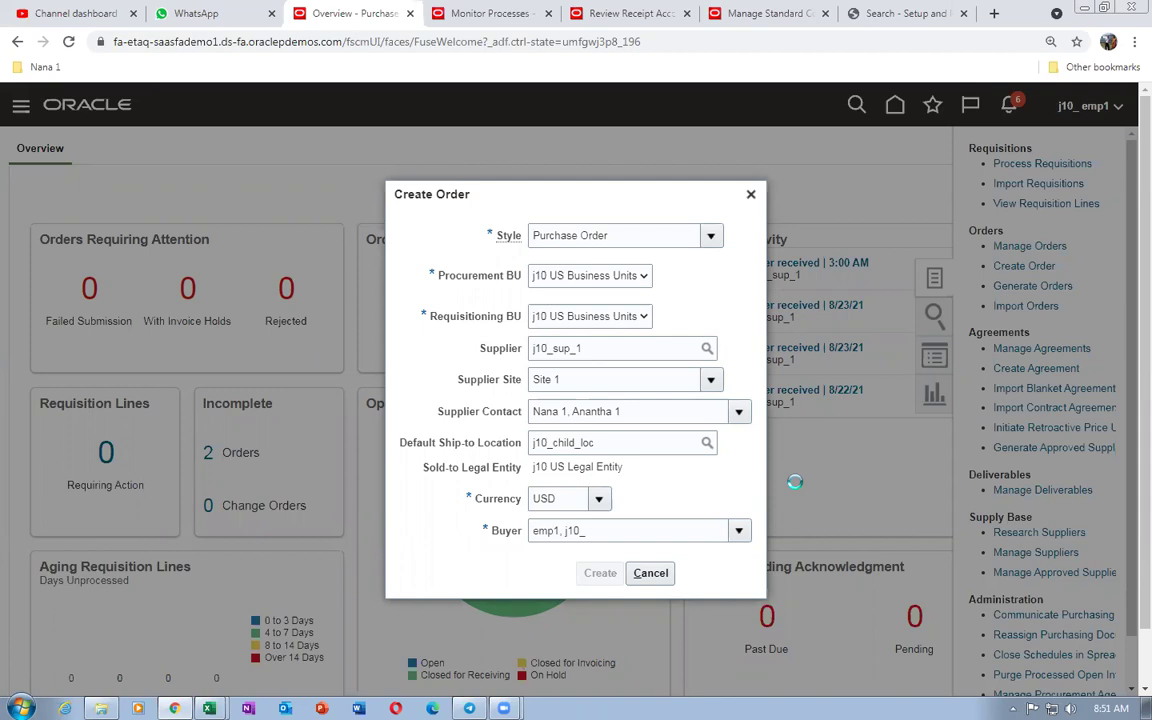
{"action": "scroll", "coordinate": [795, 482], "scroll_direction": "down", "scroll_amount": 1}
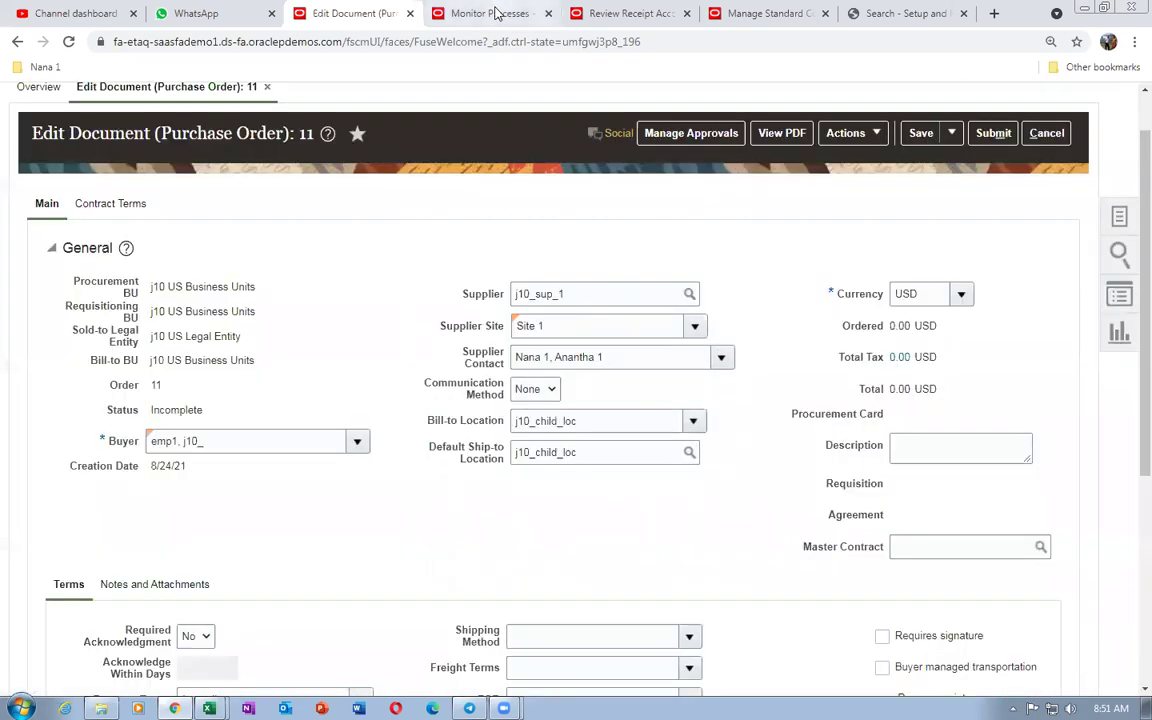
- Refresh the scheduled processes to check the Update Standard Costs run, and view the existing receipt accounting distributions
{"action": "left_click", "coordinate": [490, 13]}
{"action": "left_click", "coordinate": [686, 319]}
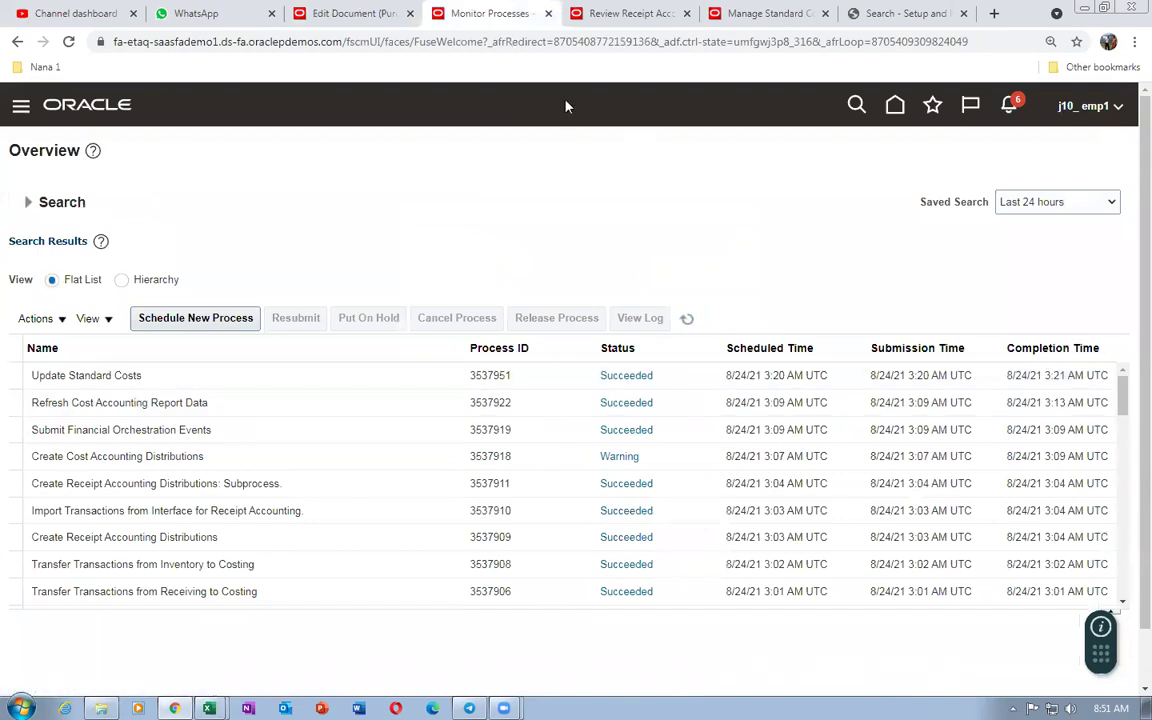
{"action": "left_click", "coordinate": [630, 13]}
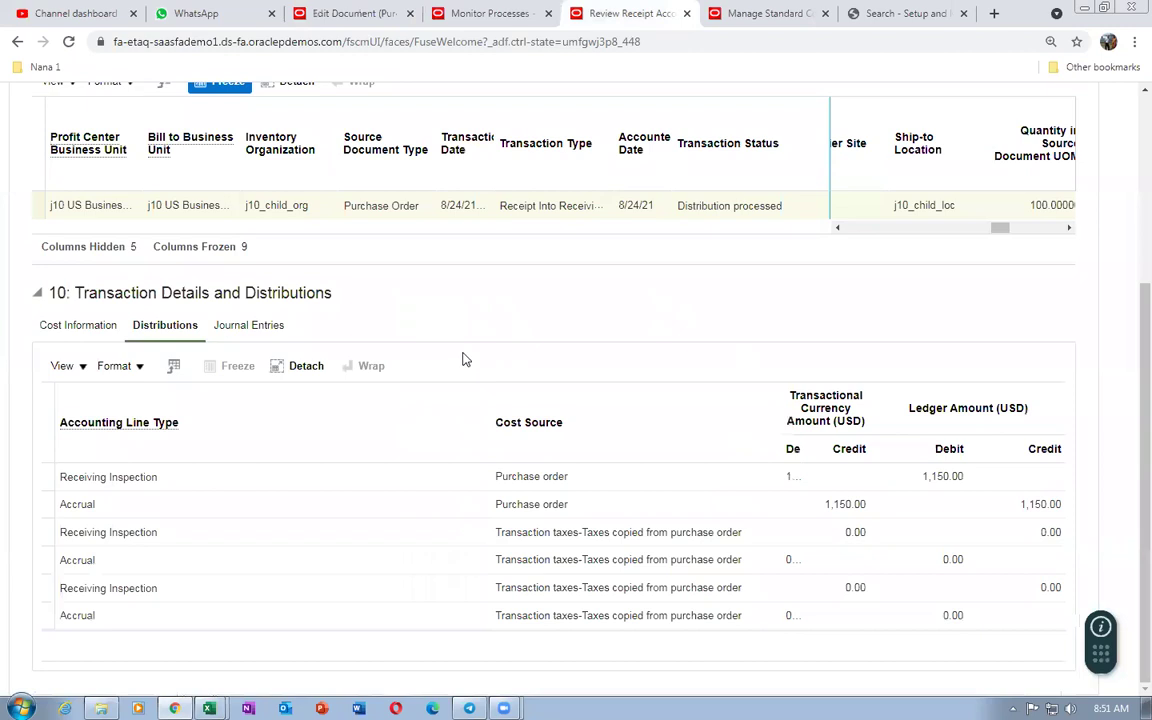
- Add a line for item j10_44 to the new purchase order
{"action": "left_click", "coordinate": [290, 12]}
{"action": "scroll", "coordinate": [360, 442], "scroll_direction": "down", "scroll_amount": 6}
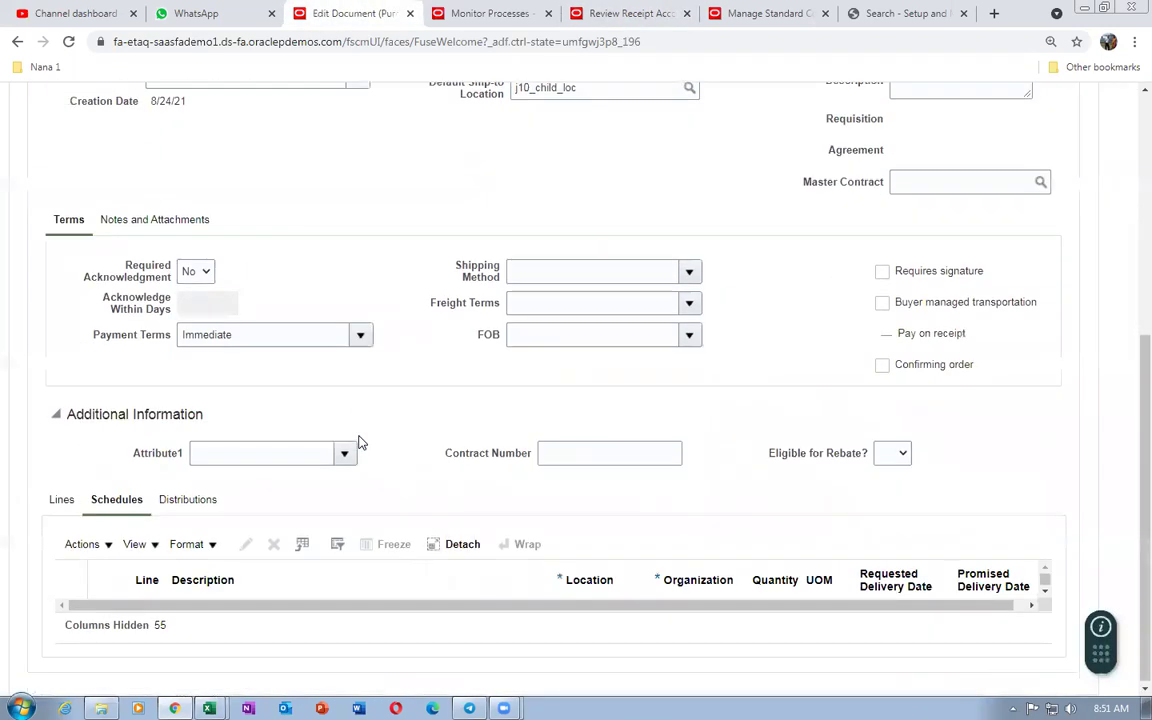
{"action": "left_click", "coordinate": [61, 503]}
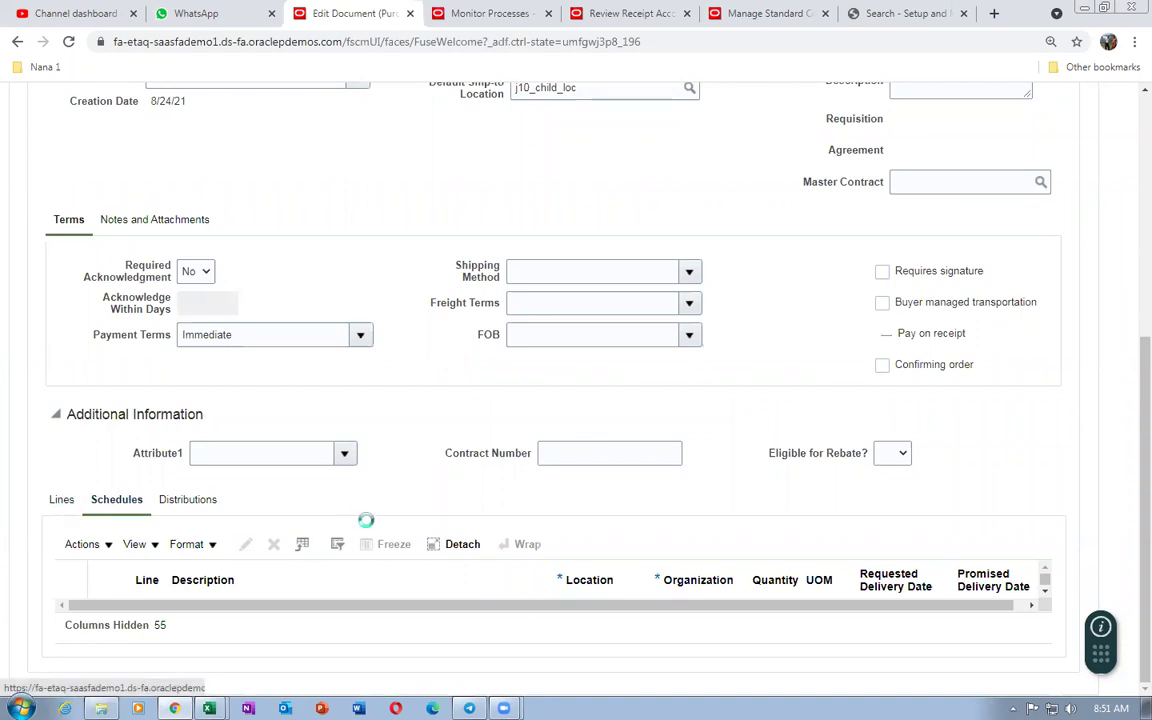
{"action": "left_click", "coordinate": [246, 544]}
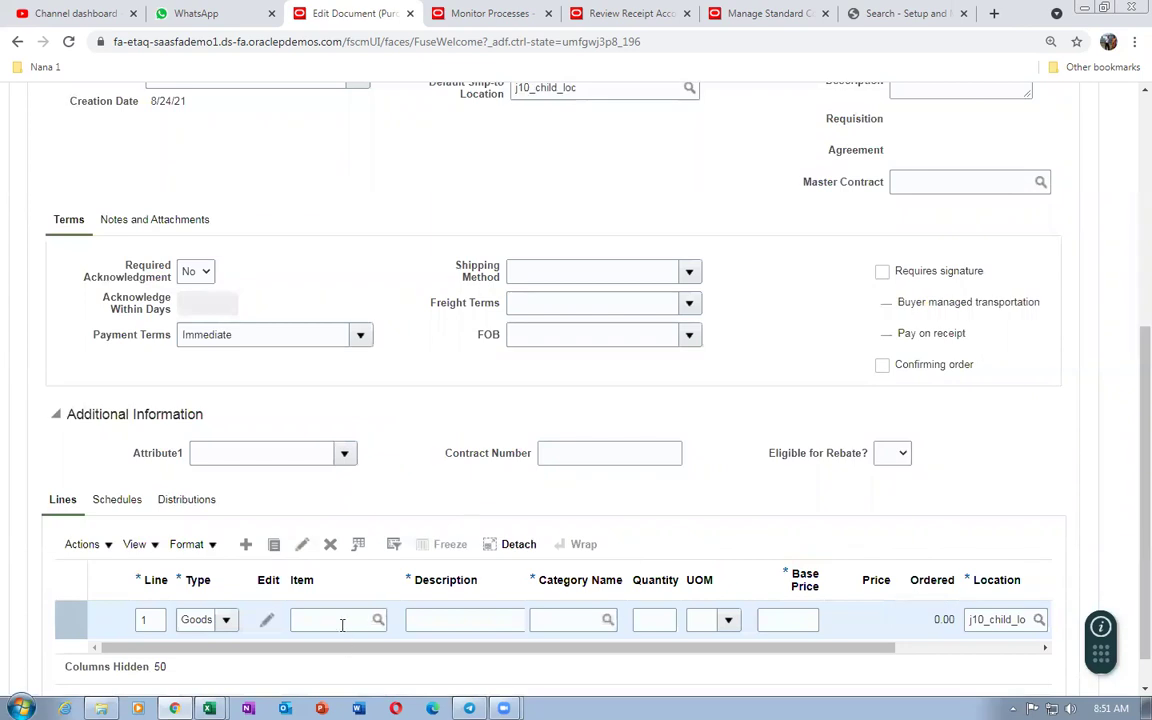
{"action": "left_click", "coordinate": [343, 621]}
{"action": "type", "text": "j10_44"}
{"action": "left_click", "coordinate": [507, 623]}
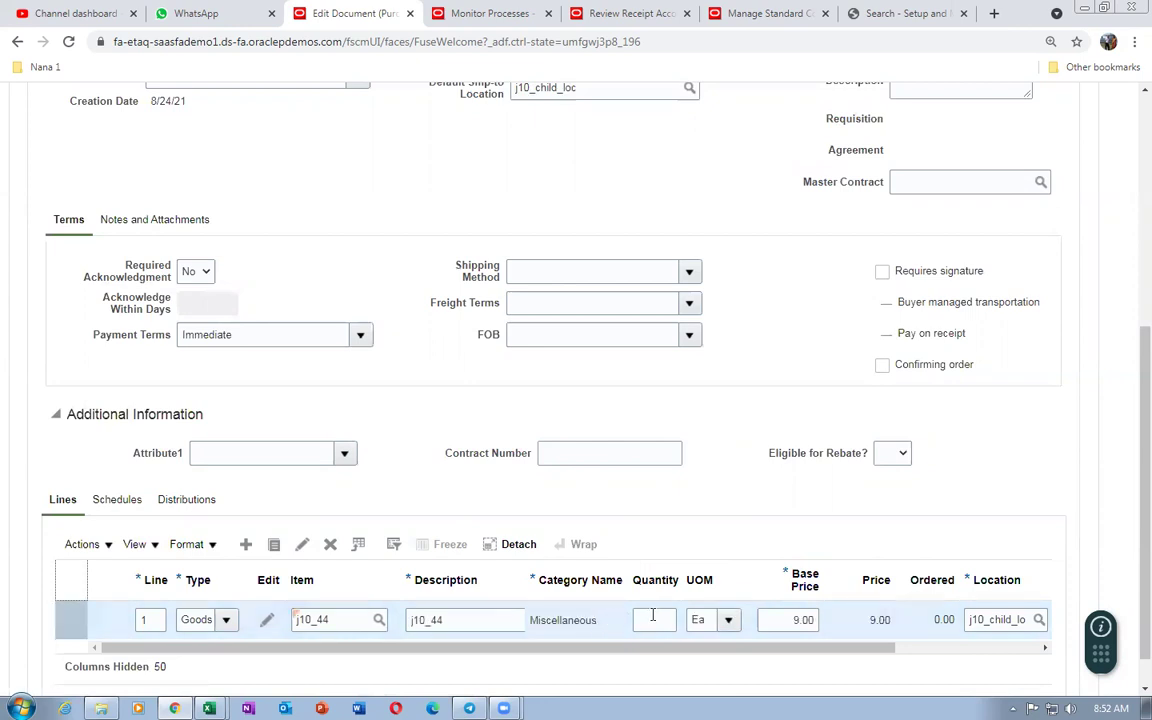
- Set the order line's quantity to 100 and its base price to 11.5
{"action": "left_click", "coordinate": [654, 620]}
{"action": "type", "text": "100"}
{"action": "key", "text": "Tab"}
{"action": "key", "text": "Tab"}
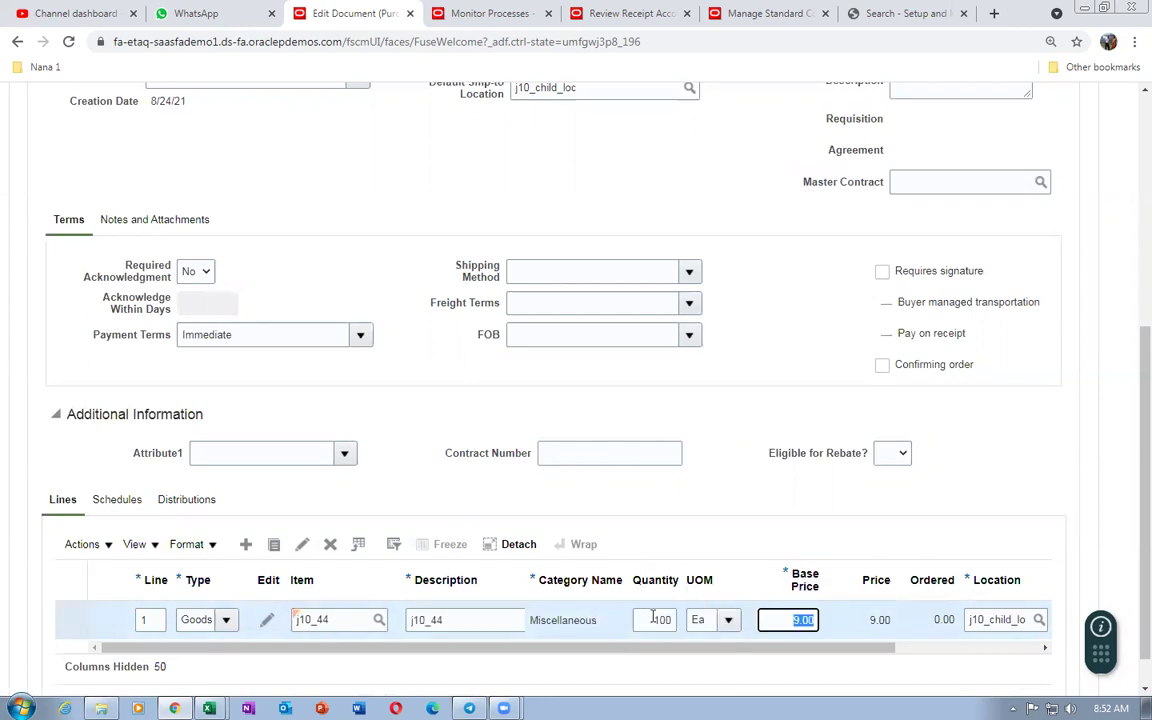
{"action": "key", "text": "Home"}
{"action": "type", "text": "1"}
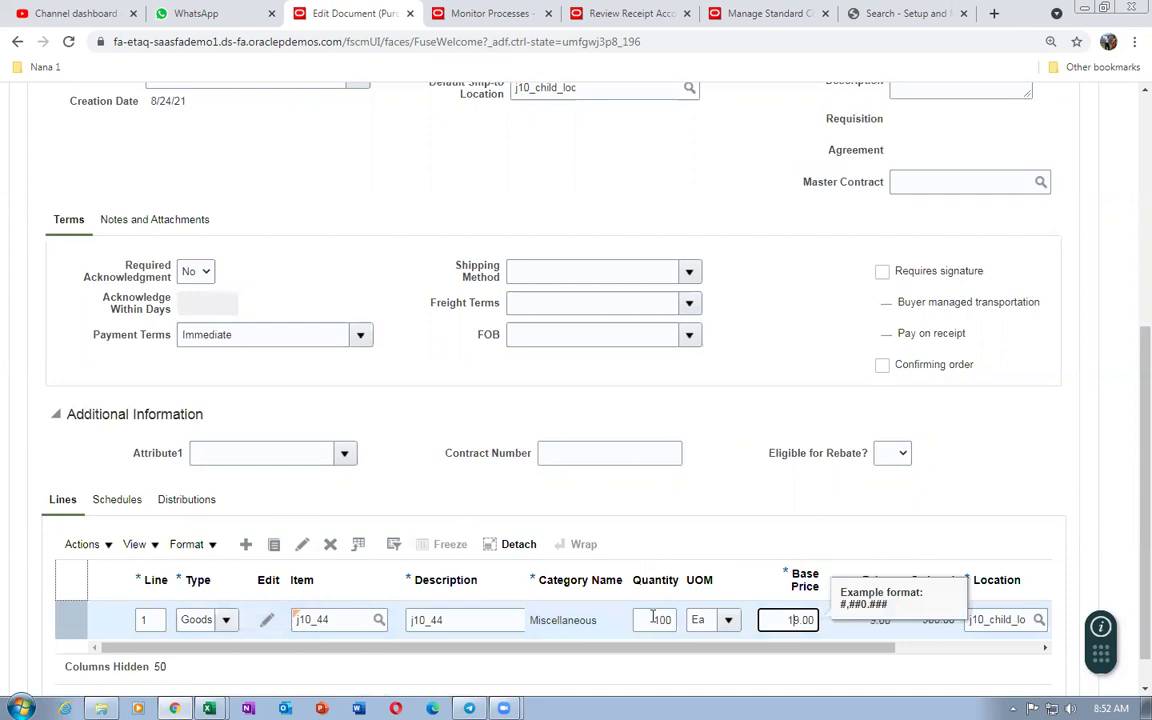
{"action": "type", "text": "1.5"}
{"action": "key", "text": "Delete"}
{"action": "key", "text": "Delete"}
{"action": "left_click", "coordinate": [676, 442]}
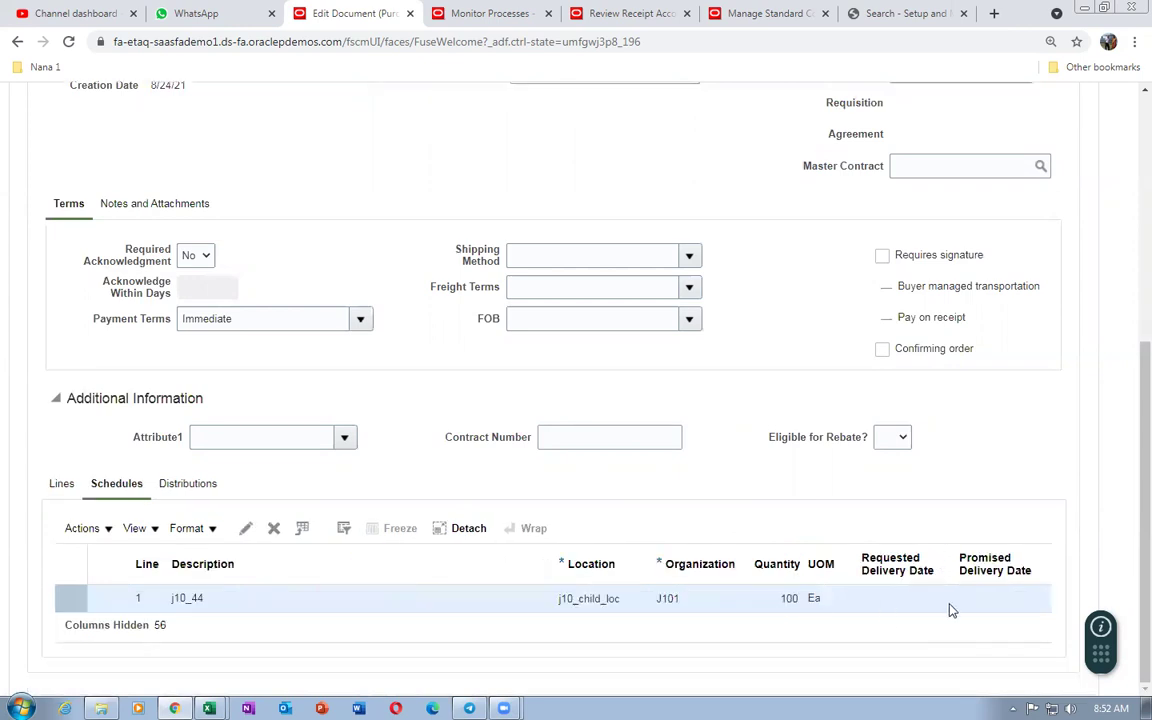
- Pick a requested delivery date for the j10_44 schedule and submit the purchase order for approval
{"action": "left_click", "coordinate": [903, 606]}
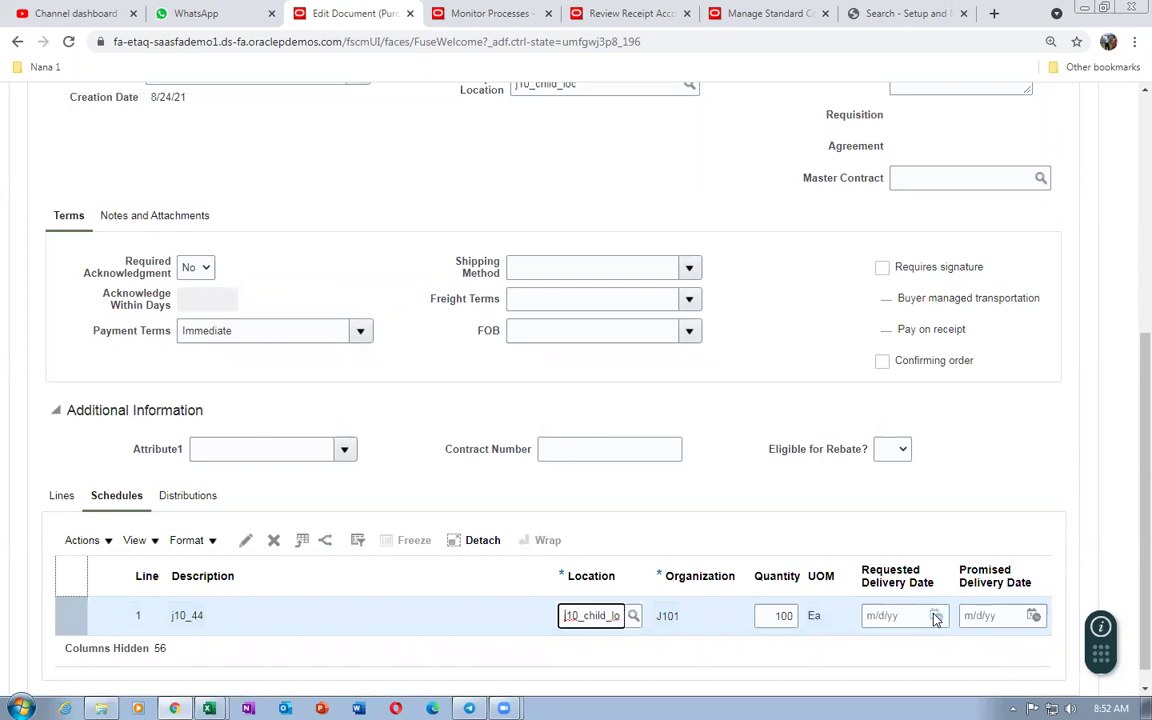
{"action": "left_click", "coordinate": [935, 616]}
{"action": "left_click", "coordinate": [786, 551]}
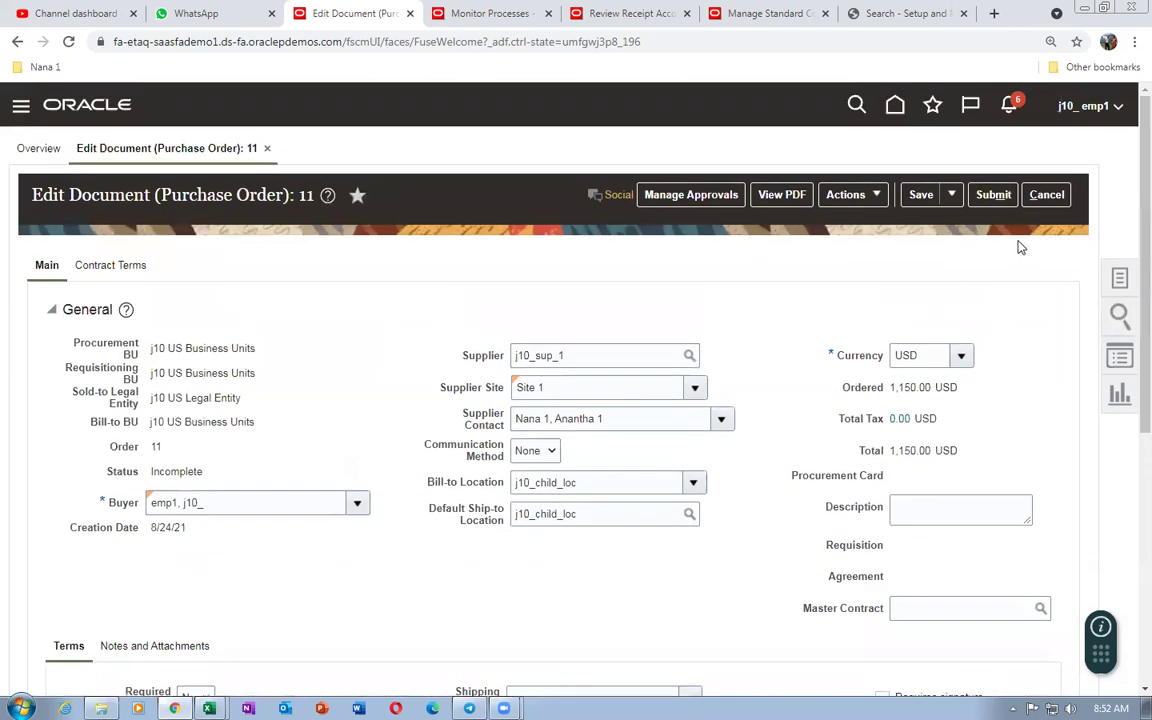
{"action": "left_click", "coordinate": [993, 195]}
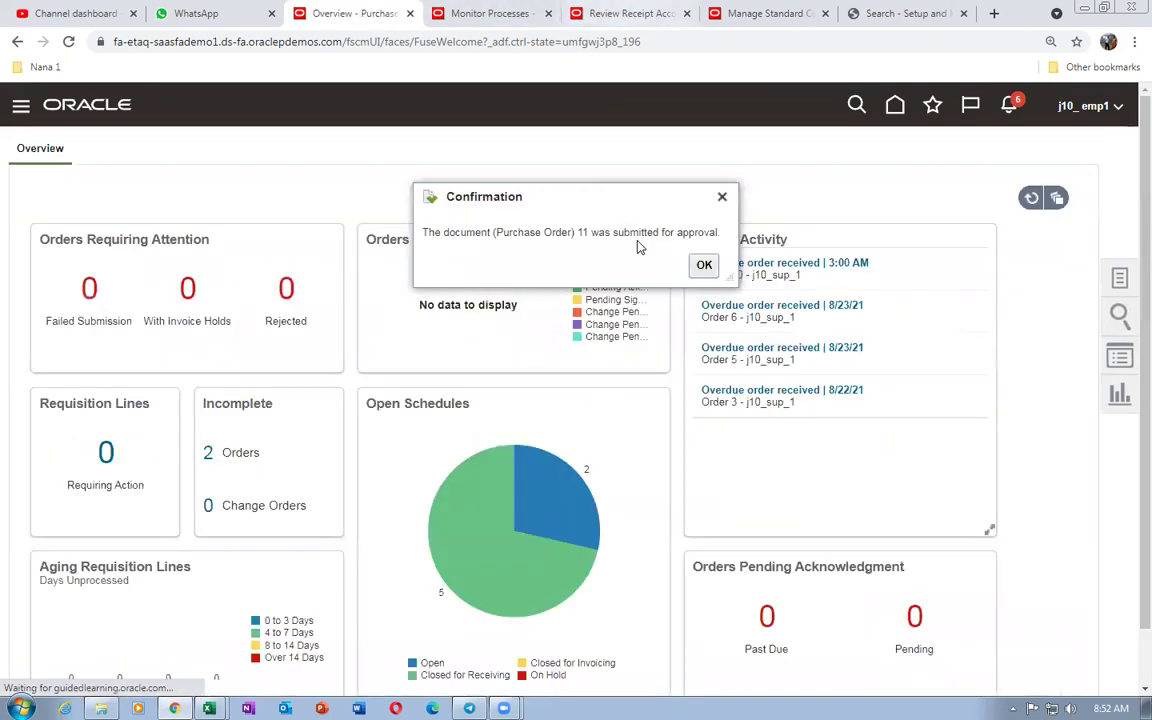
{"action": "left_click", "coordinate": [701, 264]}
- Close the receipt accounting distributions review and open the Inventory Management work area under Supply Chain Execution
{"action": "left_click", "coordinate": [609, 20]}
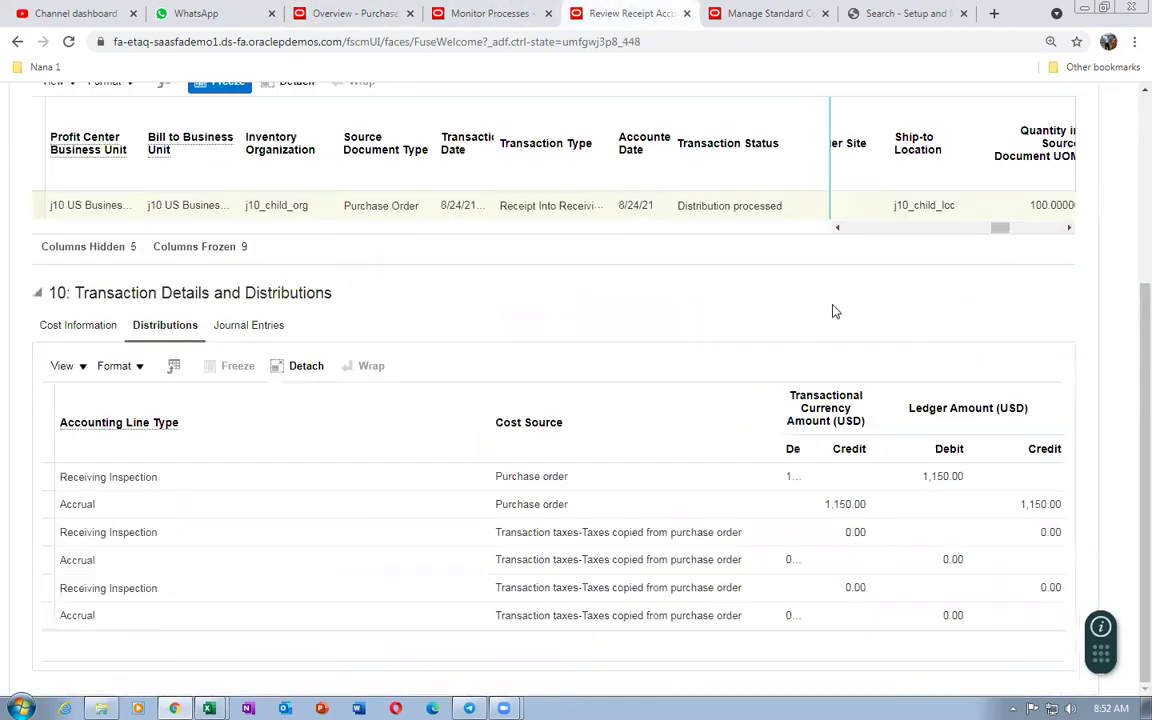
{"action": "scroll", "coordinate": [820, 380], "scroll_direction": "up", "scroll_amount": 3}
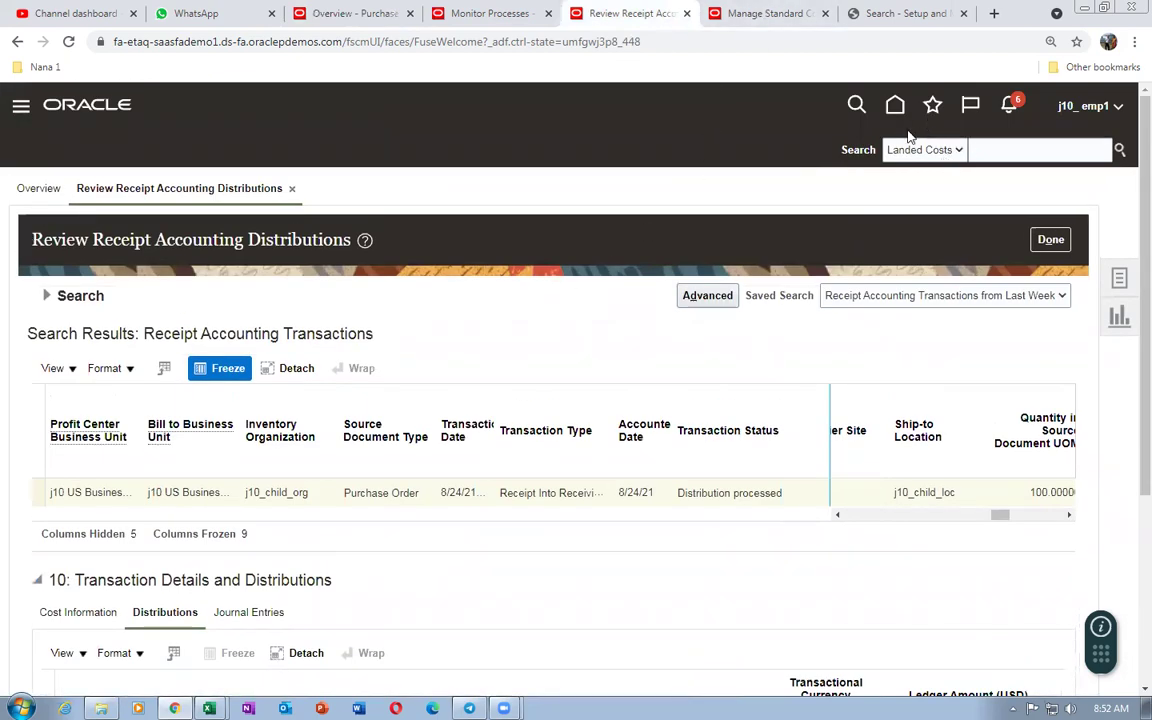
{"action": "left_click", "coordinate": [1050, 239]}
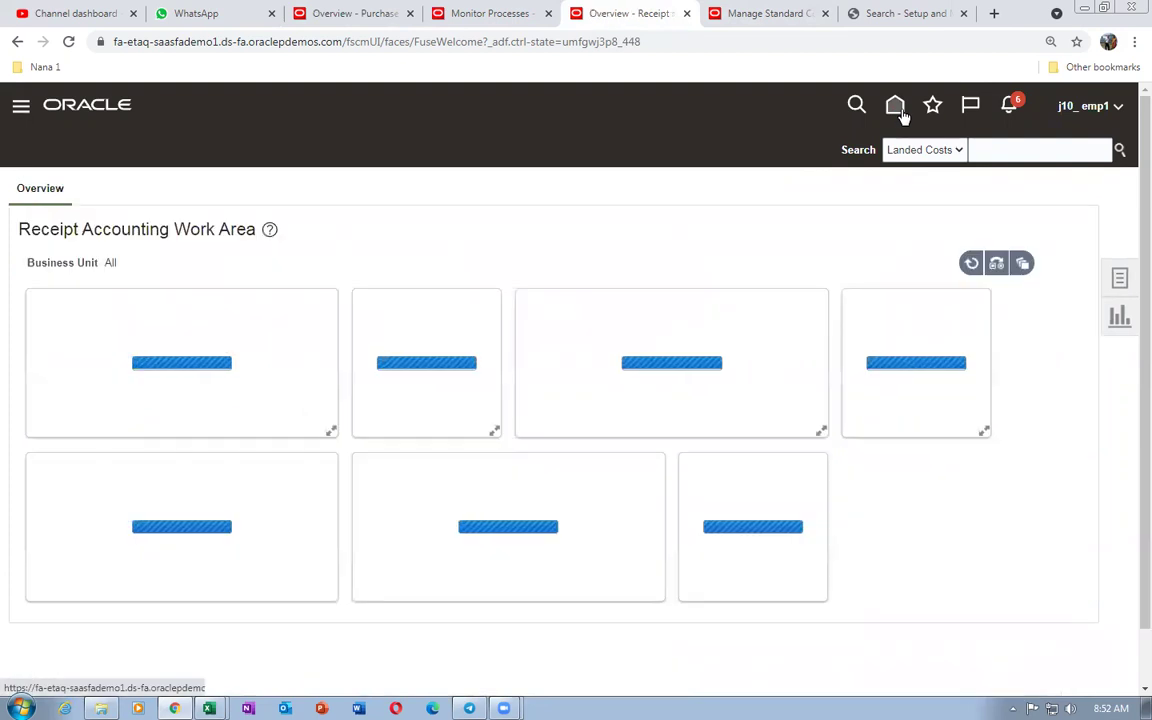
{"action": "left_click", "coordinate": [896, 108]}
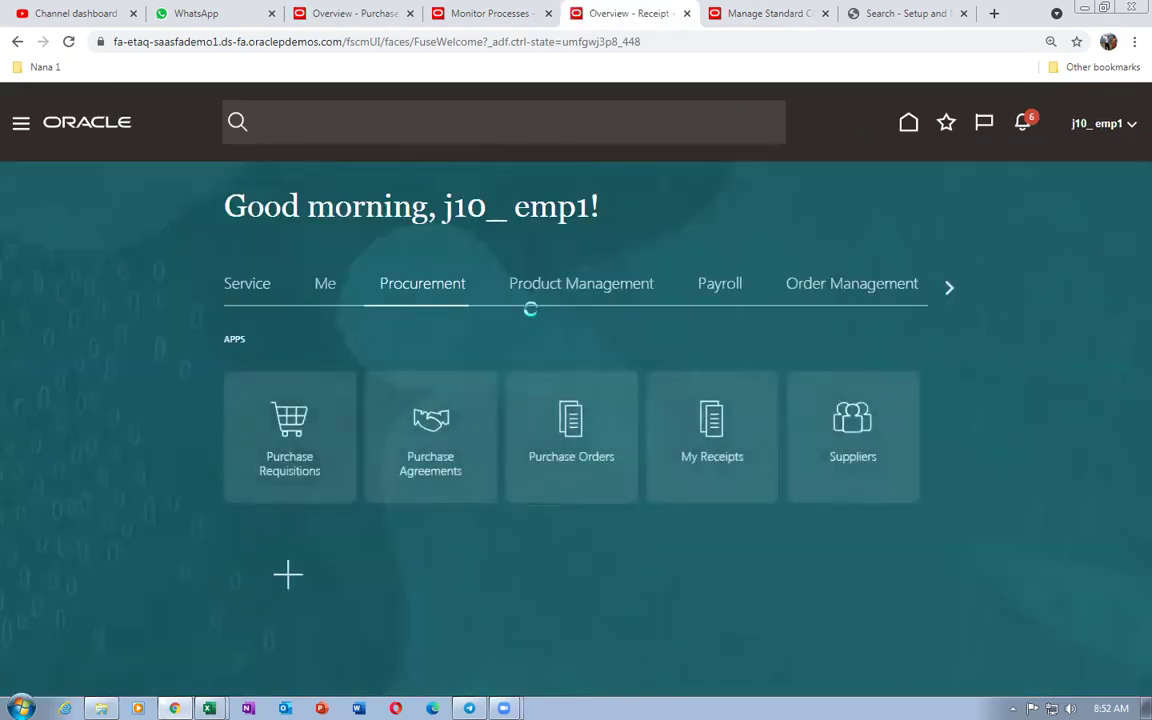
{"action": "left_click", "coordinate": [945, 291]}
{"action": "left_click", "coordinate": [942, 289]}
{"action": "left_click", "coordinate": [442, 290]}
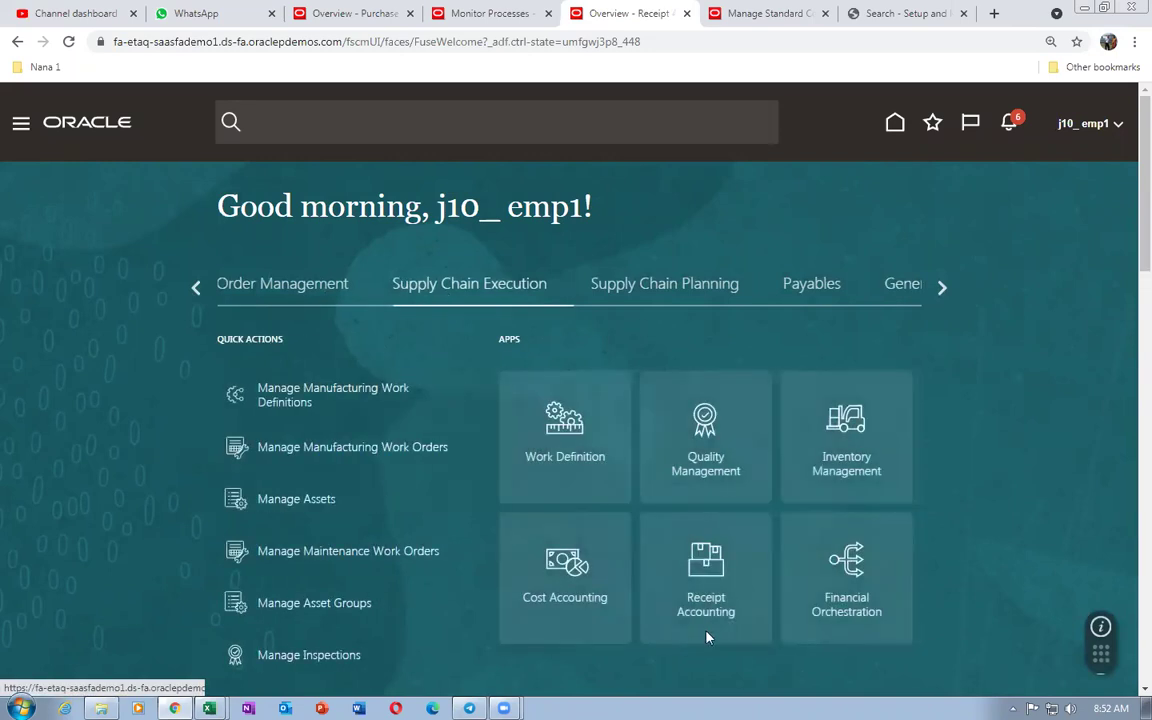
{"action": "left_click", "coordinate": [859, 470]}
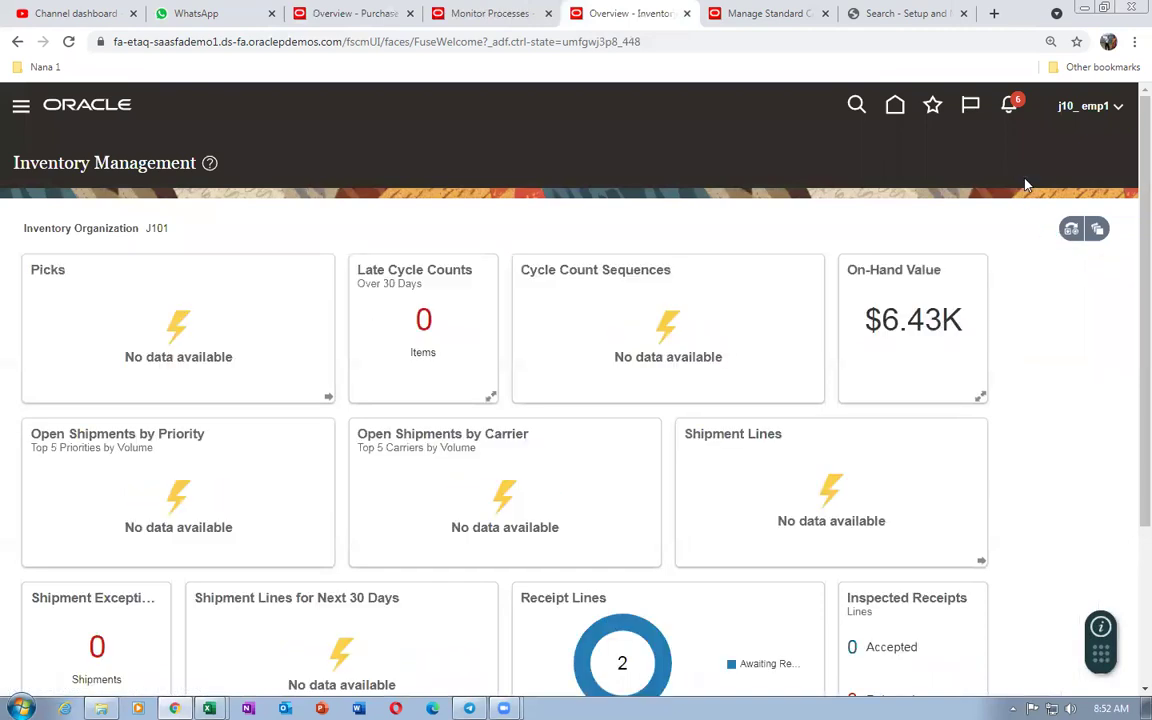
- Open Receive Expected Shipments and search for the newly submitted purchase order by its number
{"action": "left_click", "coordinate": [1119, 280]}
{"action": "left_click", "coordinate": [1063, 147]}
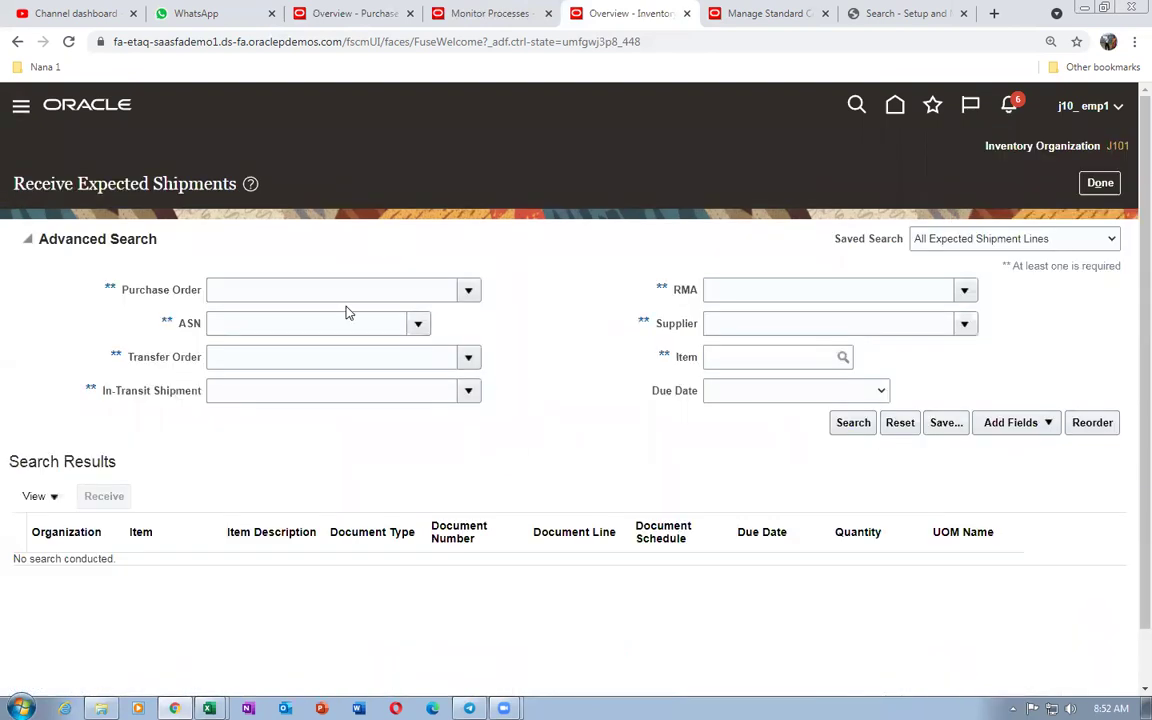
{"action": "left_click", "coordinate": [333, 288]}
{"action": "type", "text": "11"}
{"action": "key", "text": "Tab"}
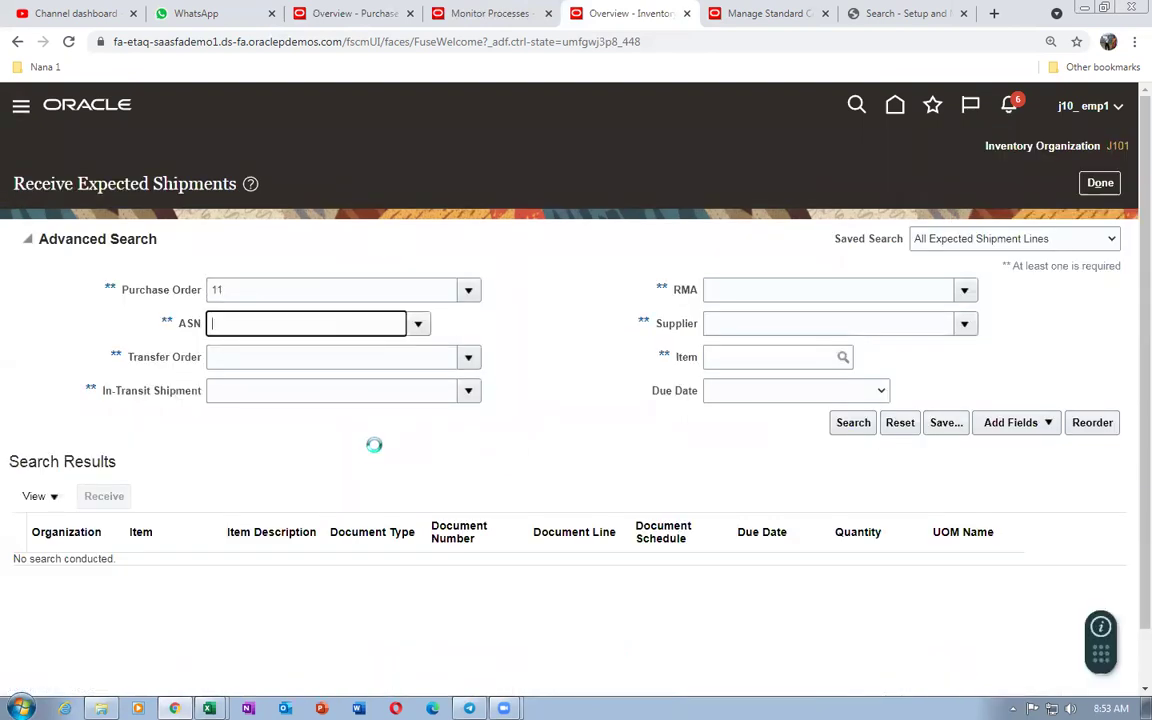
{"action": "left_click", "coordinate": [852, 422]}
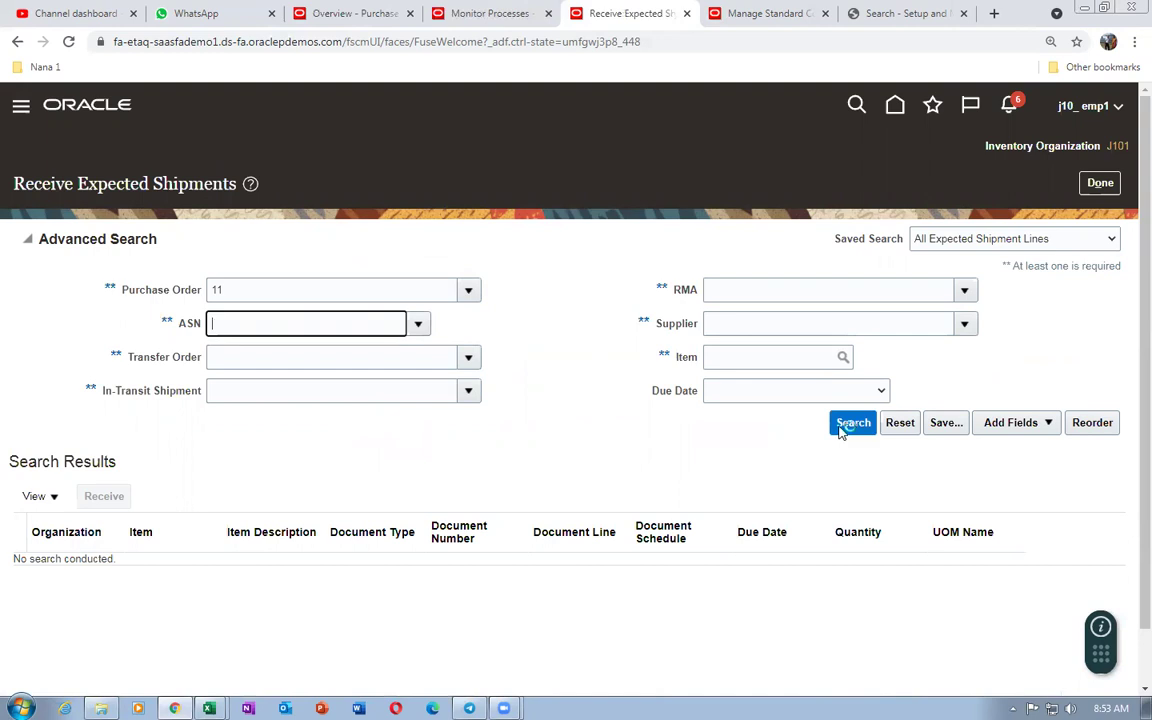
- Receive the j10_44 line at its full quantity of 100, submit the receipt and return to the Inventory Management overview
{"action": "left_click", "coordinate": [45, 384]}
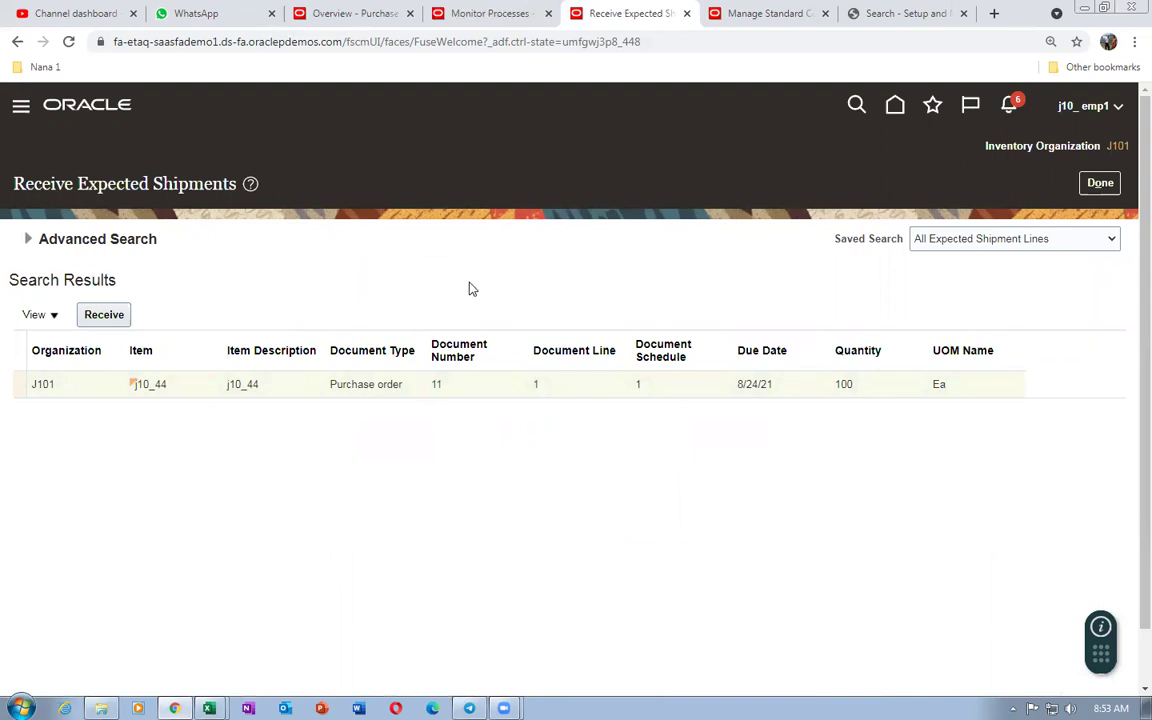
{"action": "left_click", "coordinate": [106, 316]}
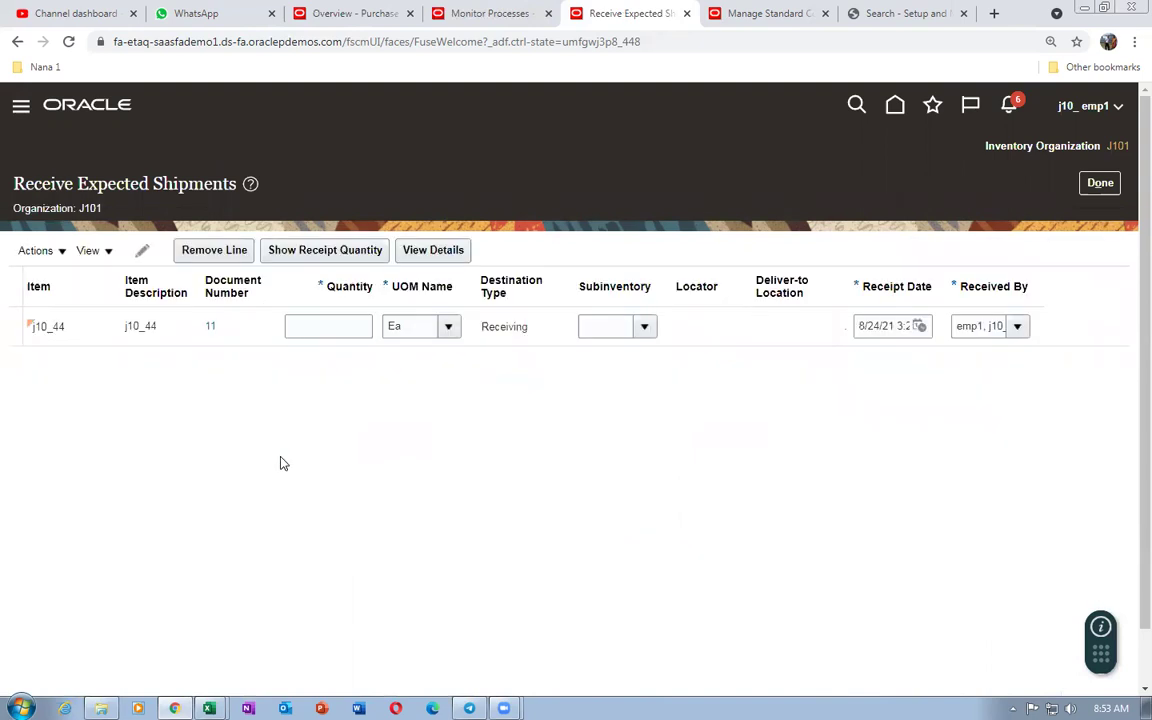
{"action": "left_click", "coordinate": [323, 254]}
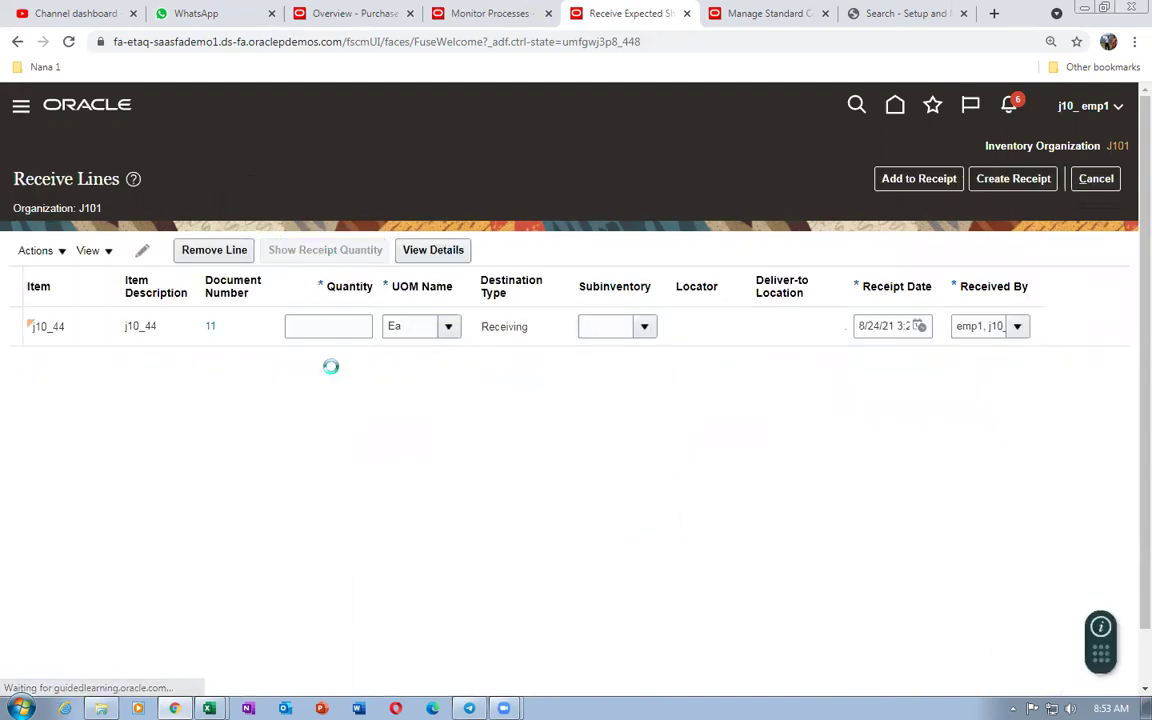
{"action": "left_click", "coordinate": [1016, 182]}
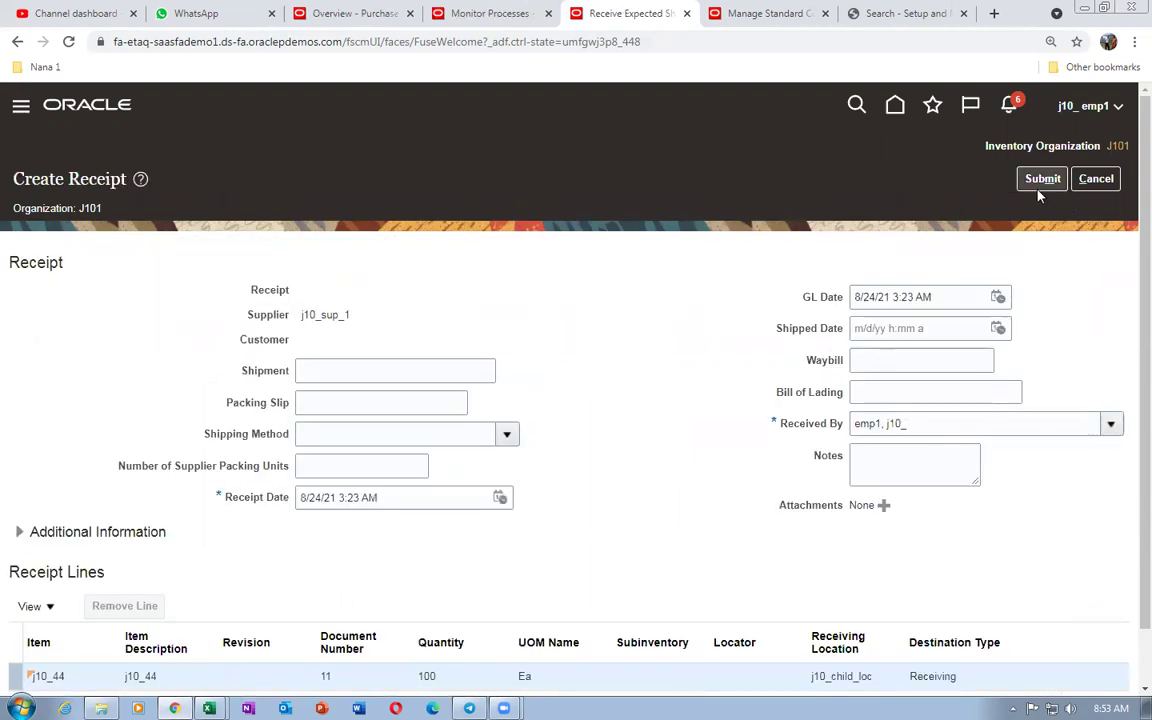
{"action": "left_click", "coordinate": [1041, 186]}
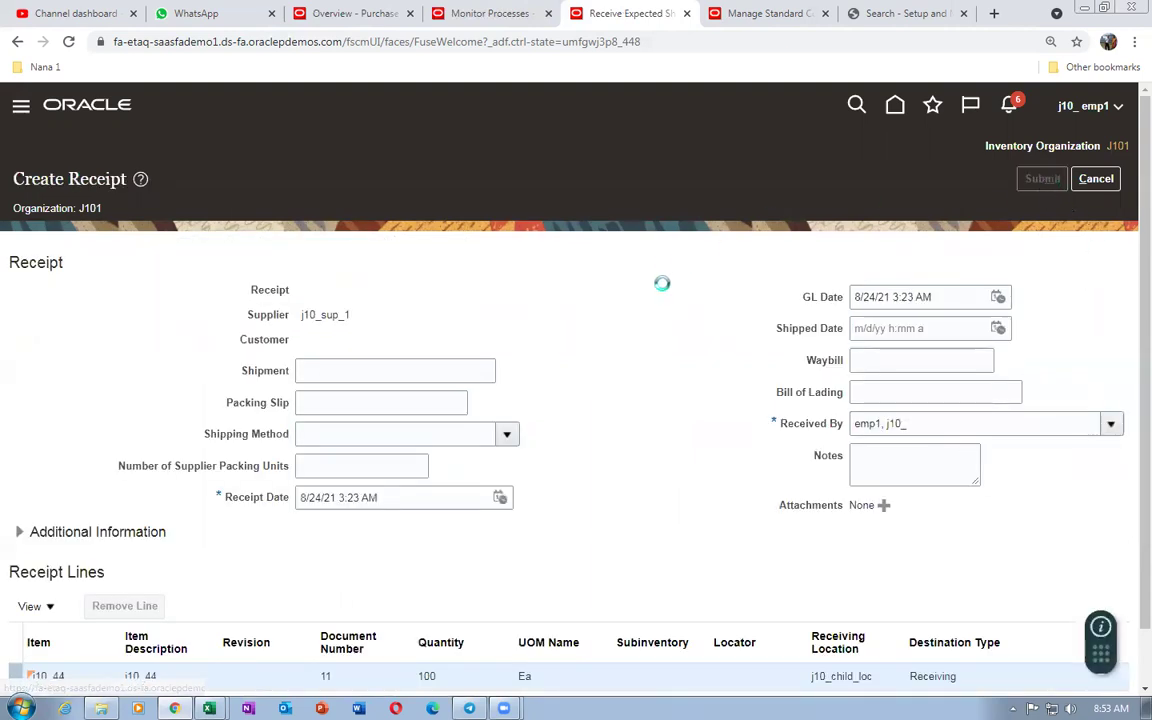
{"action": "left_click", "coordinate": [665, 413]}
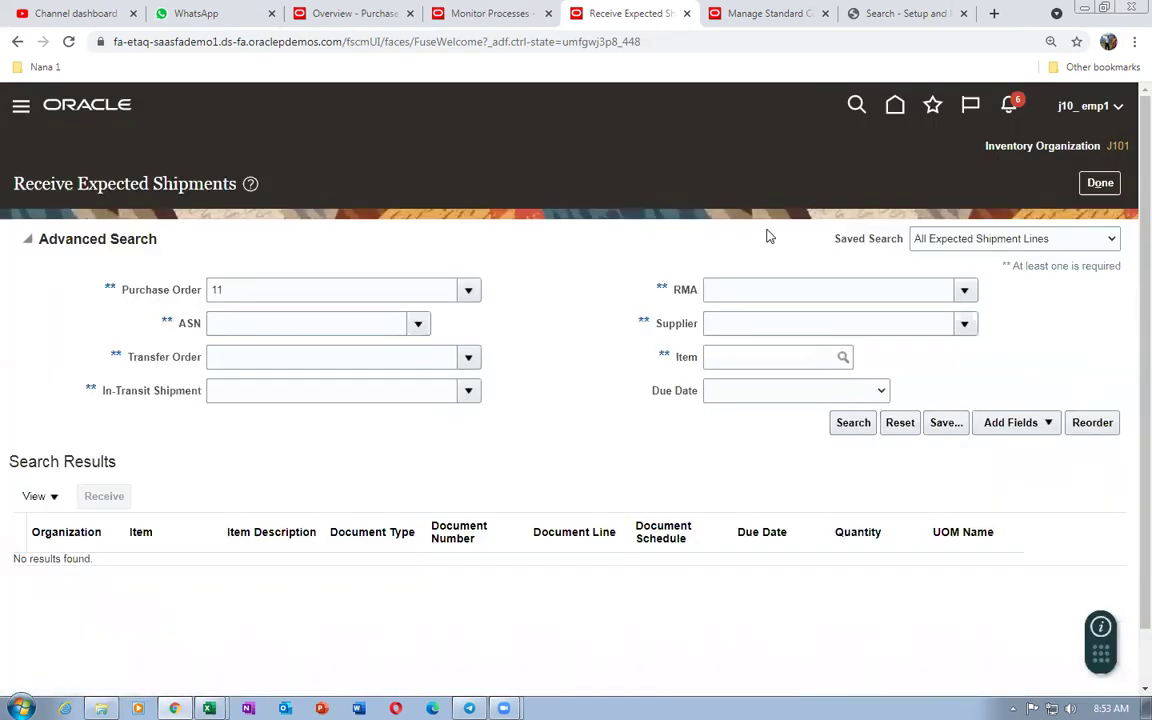
{"action": "left_click", "coordinate": [1098, 183]}
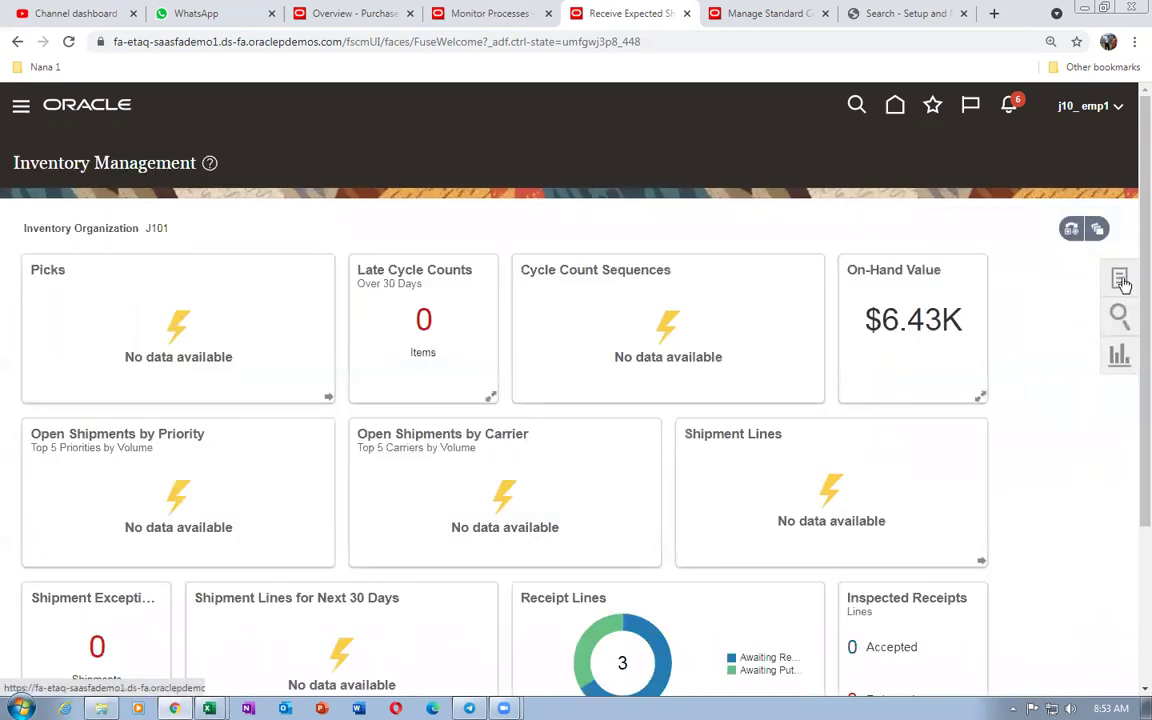
- Open Put Away Receipts in Inventory Management and search for the lines of receipt 1007
{"action": "left_click", "coordinate": [1120, 282]}
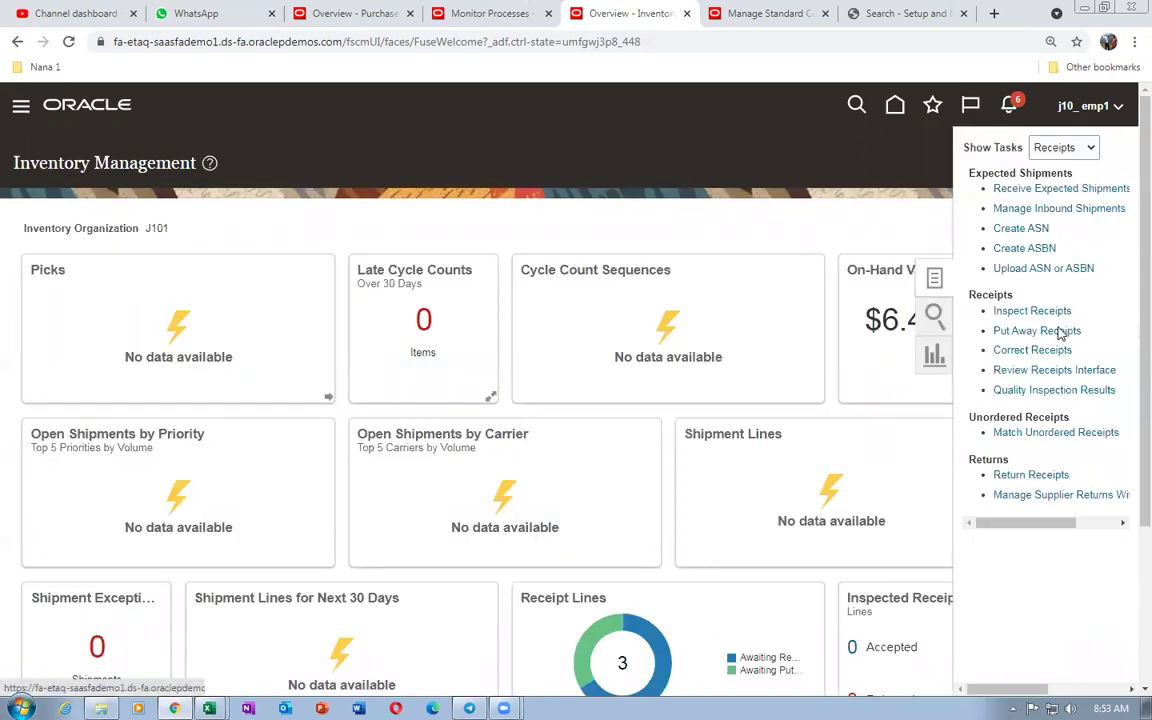
{"action": "left_click", "coordinate": [297, 290]}
{"action": "type", "text": "1007"}
{"action": "key", "text": "Tab"}
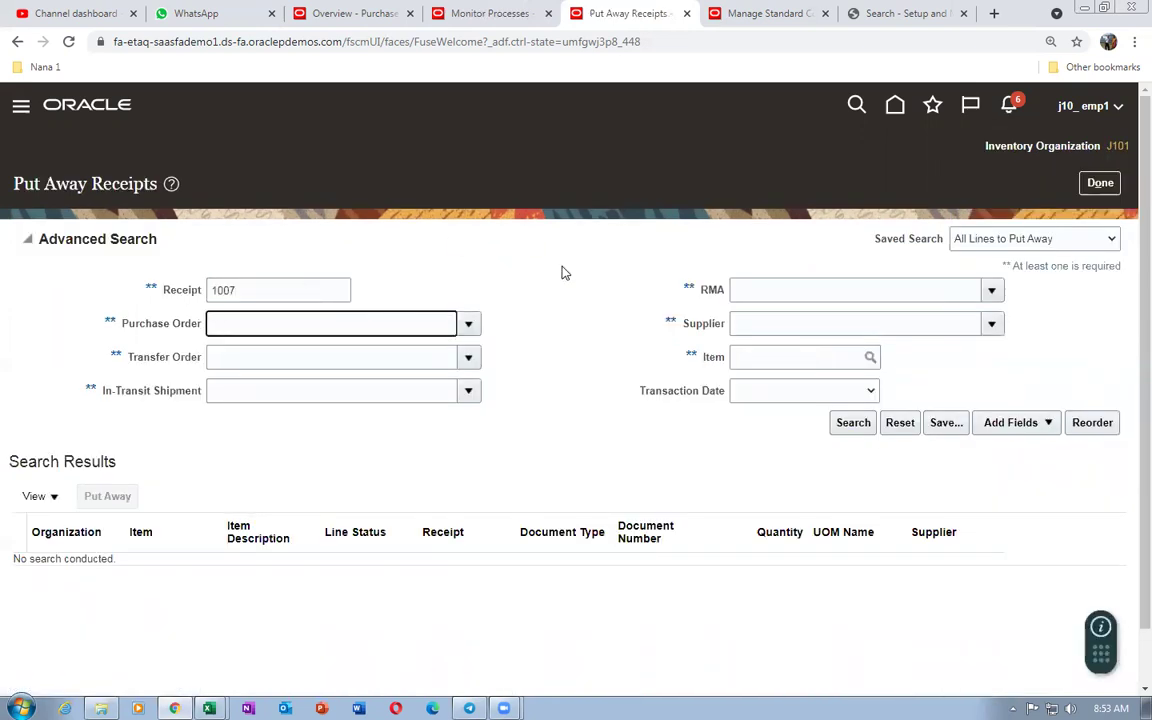
{"action": "left_click", "coordinate": [838, 423]}
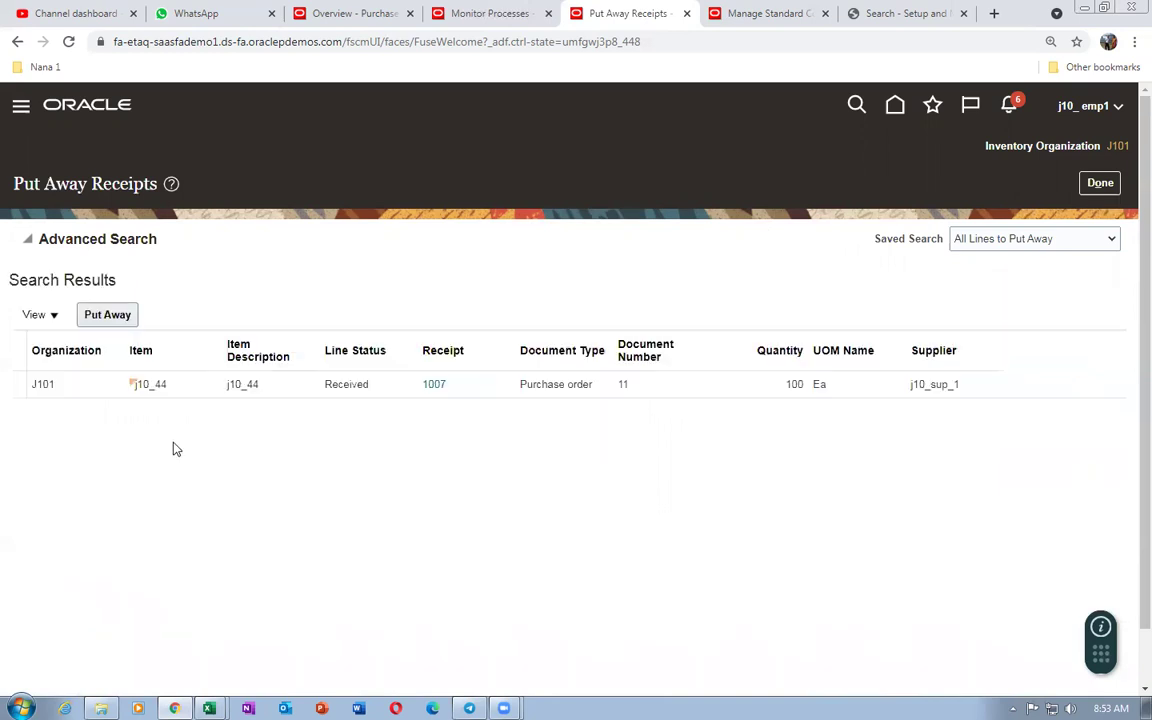
- Put away the j10_44 line of receipt 1007 into subinventory sub1 and submit the transaction
{"action": "left_click", "coordinate": [22, 383]}
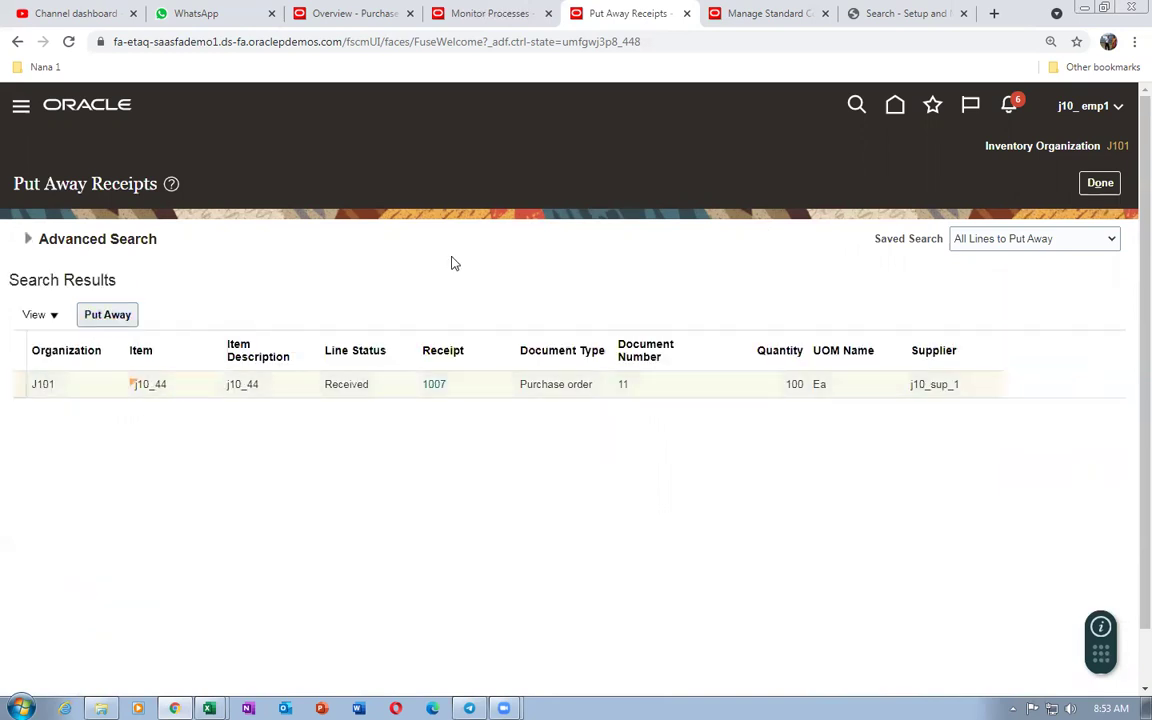
{"action": "left_click", "coordinate": [120, 310]}
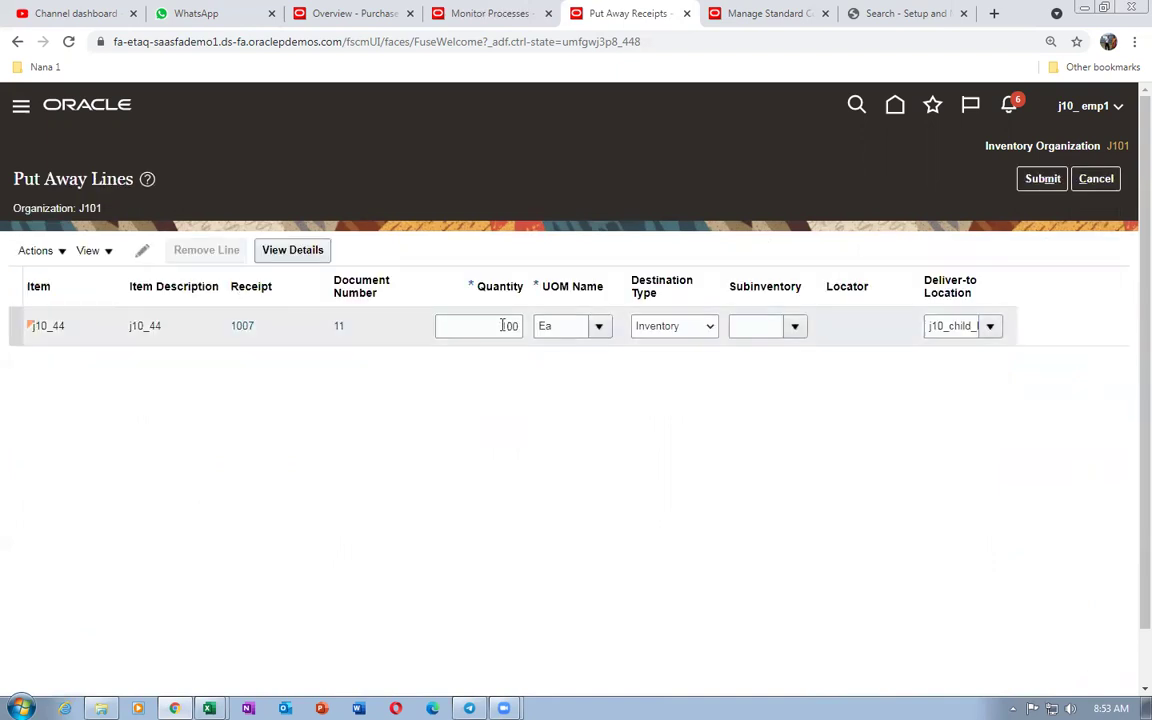
{"action": "left_click", "coordinate": [795, 326]}
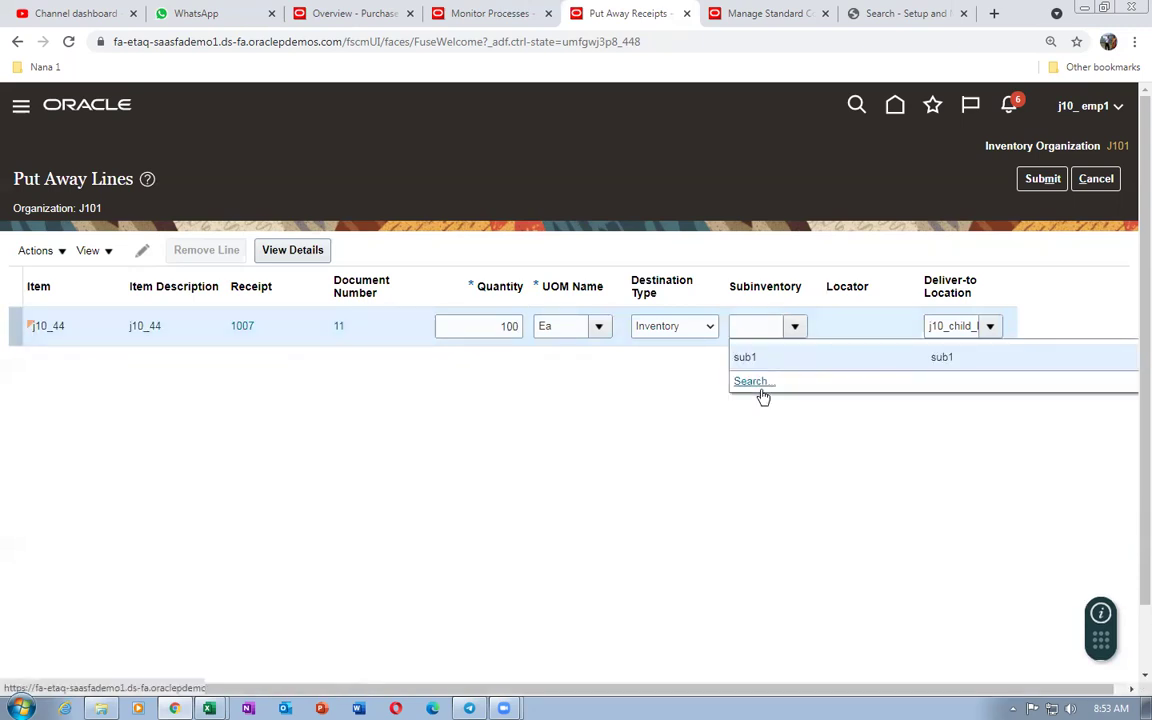
{"action": "left_click", "coordinate": [763, 379]}
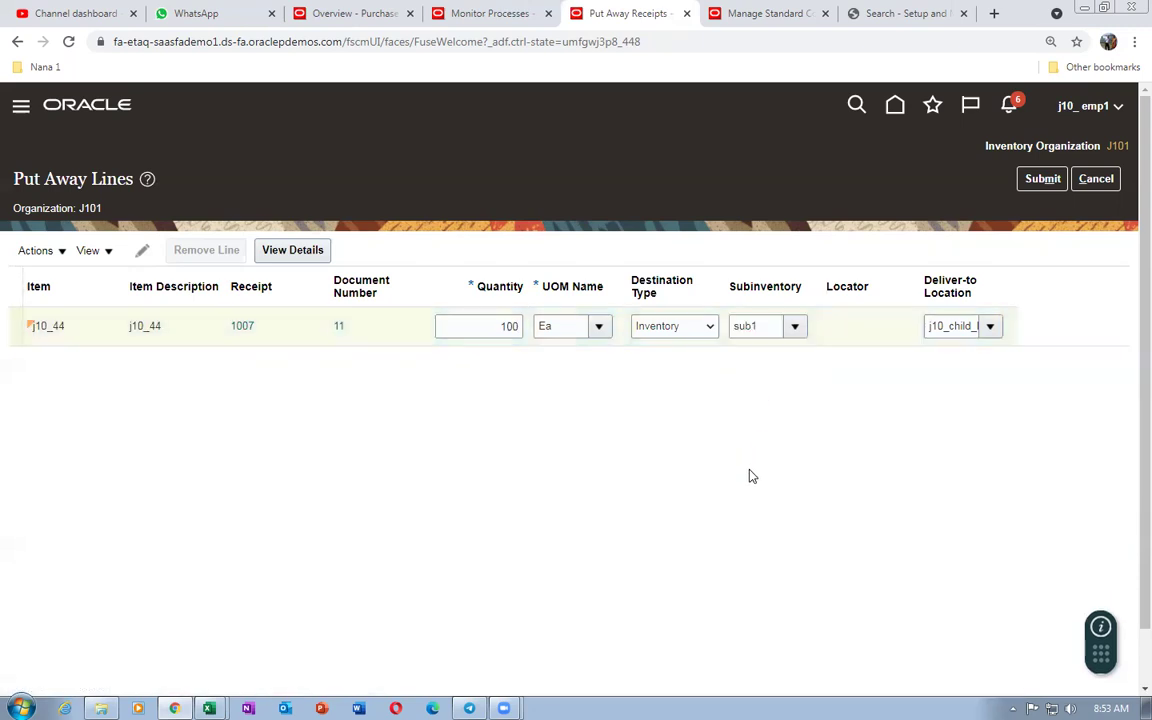
{"action": "left_click", "coordinate": [1040, 180]}
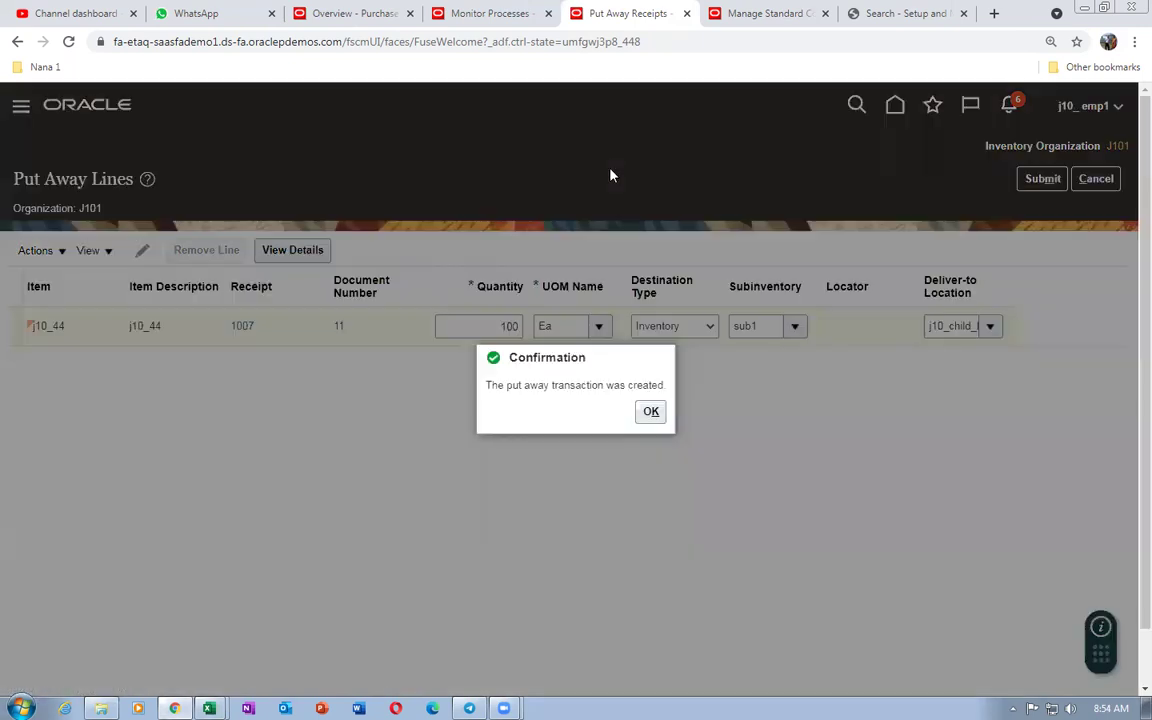
- Resubmit the Transfer Transactions from Receiving to Costing process in the scheduled processes list and refresh its status
{"action": "left_click", "coordinate": [428, 14]}
{"action": "left_click", "coordinate": [690, 322]}
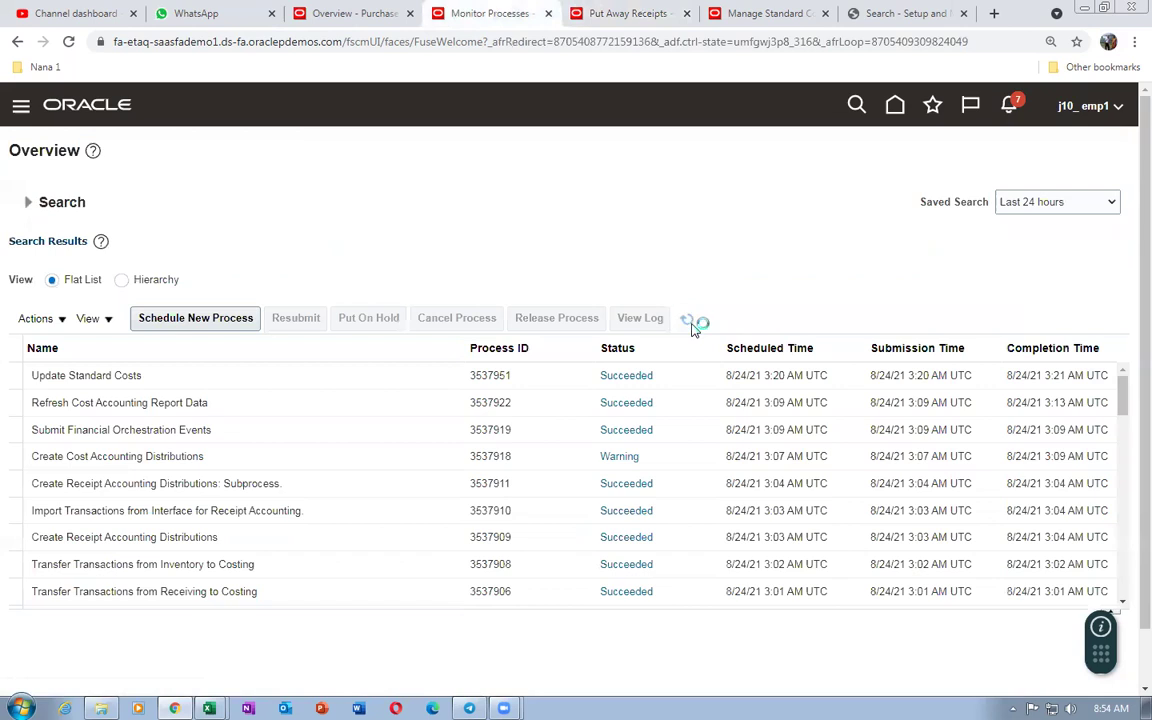
{"action": "left_click", "coordinate": [218, 323]}
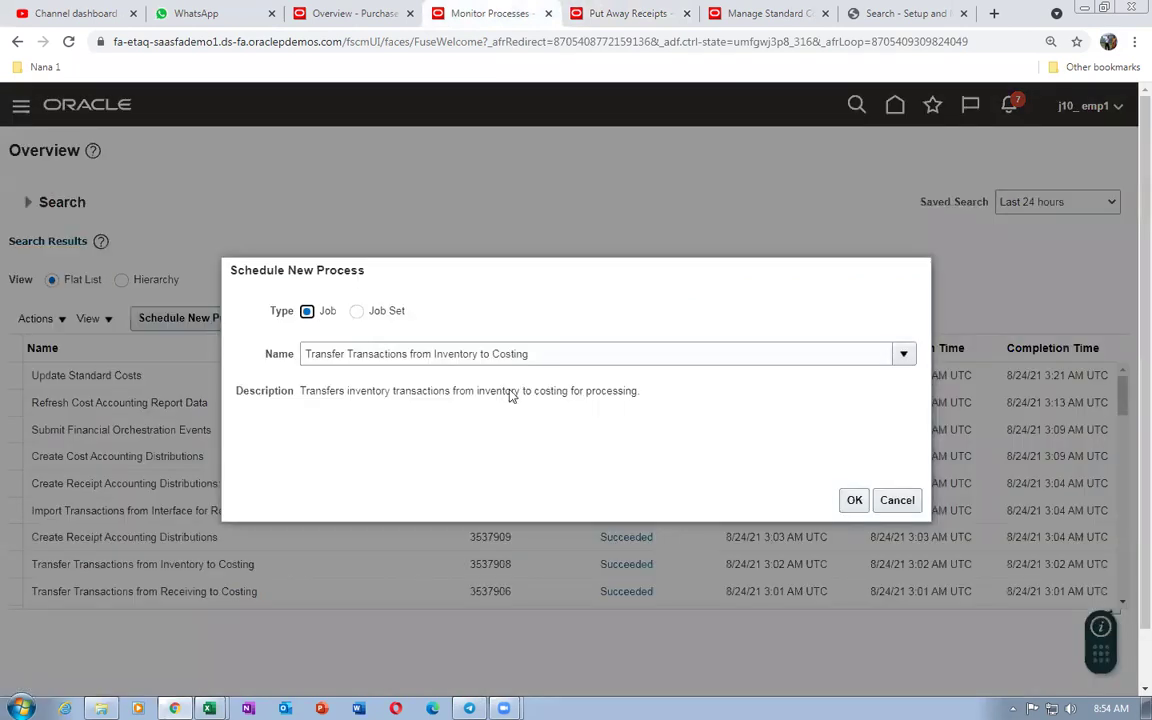
{"action": "left_click", "coordinate": [852, 502]}
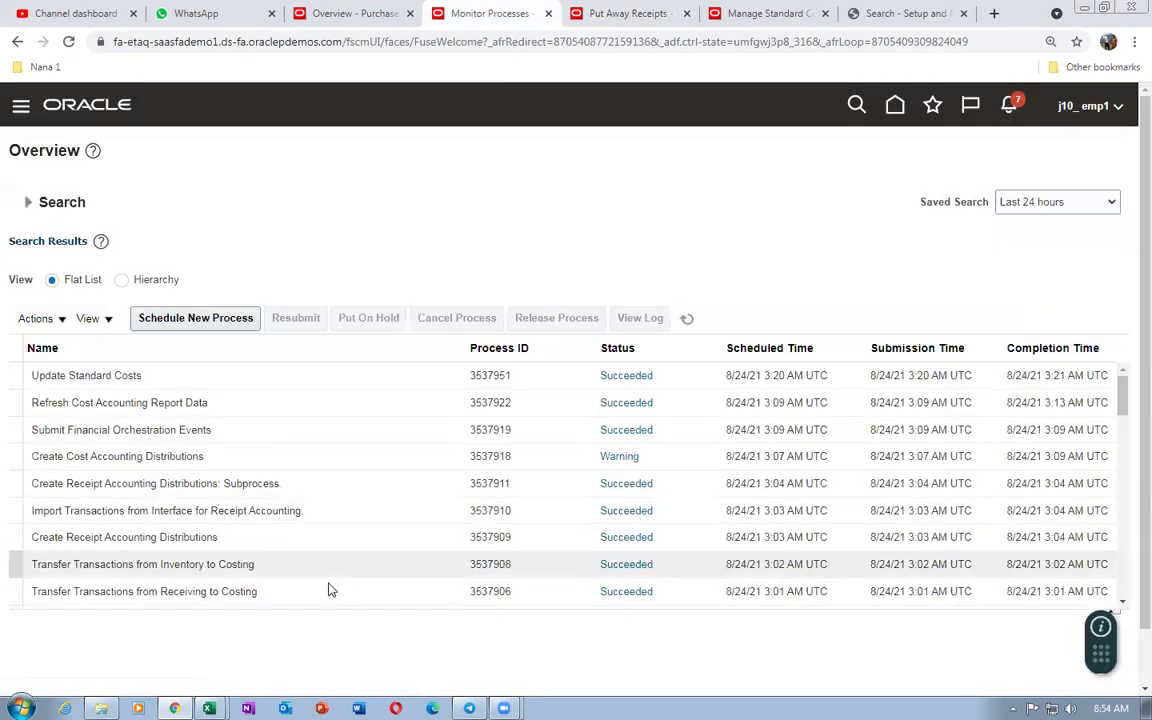
{"action": "left_click", "coordinate": [290, 594]}
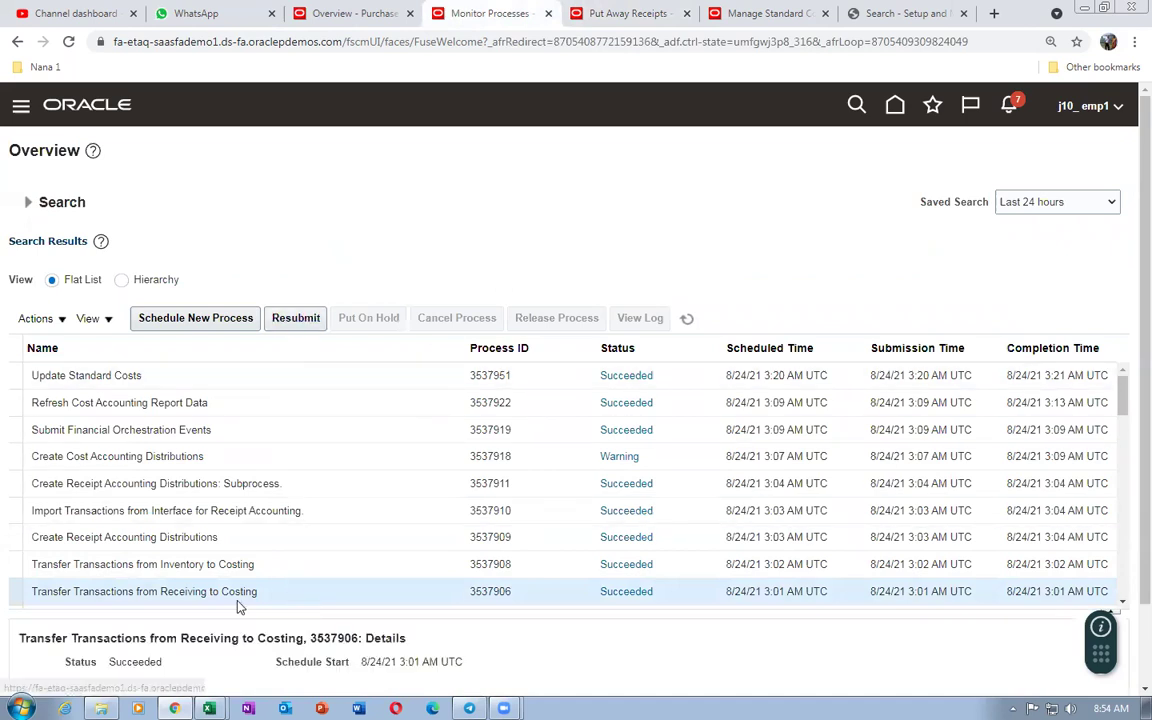
{"action": "left_click", "coordinate": [300, 320]}
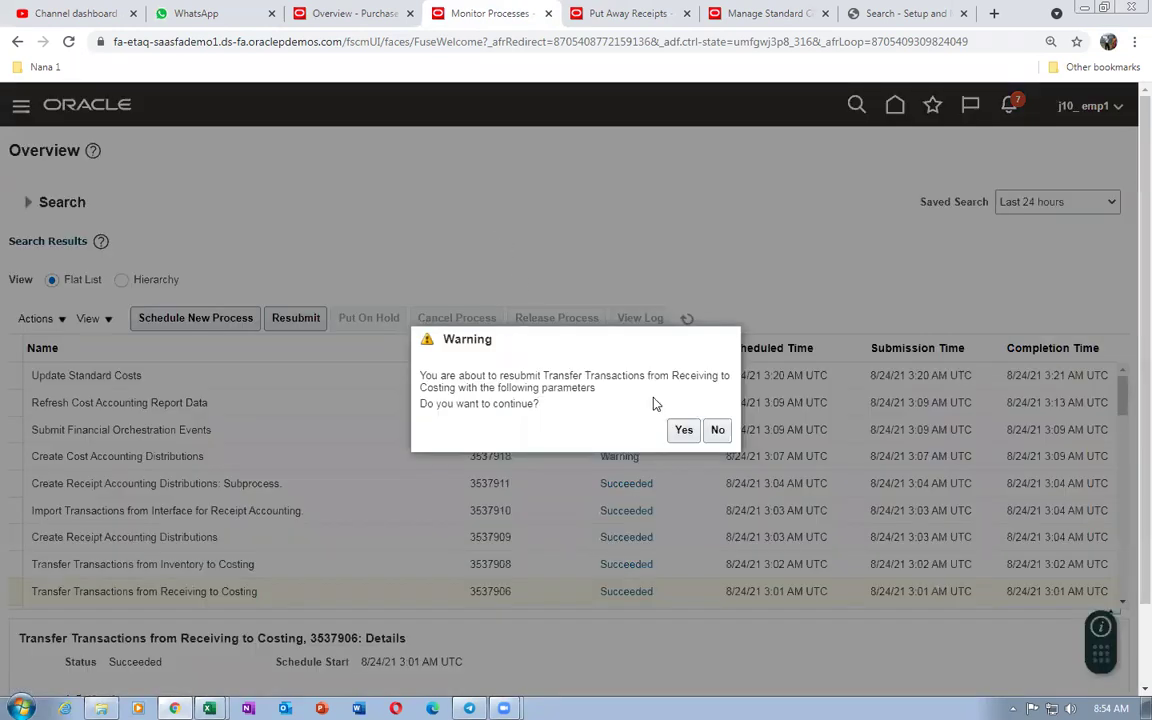
{"action": "left_click", "coordinate": [681, 430]}
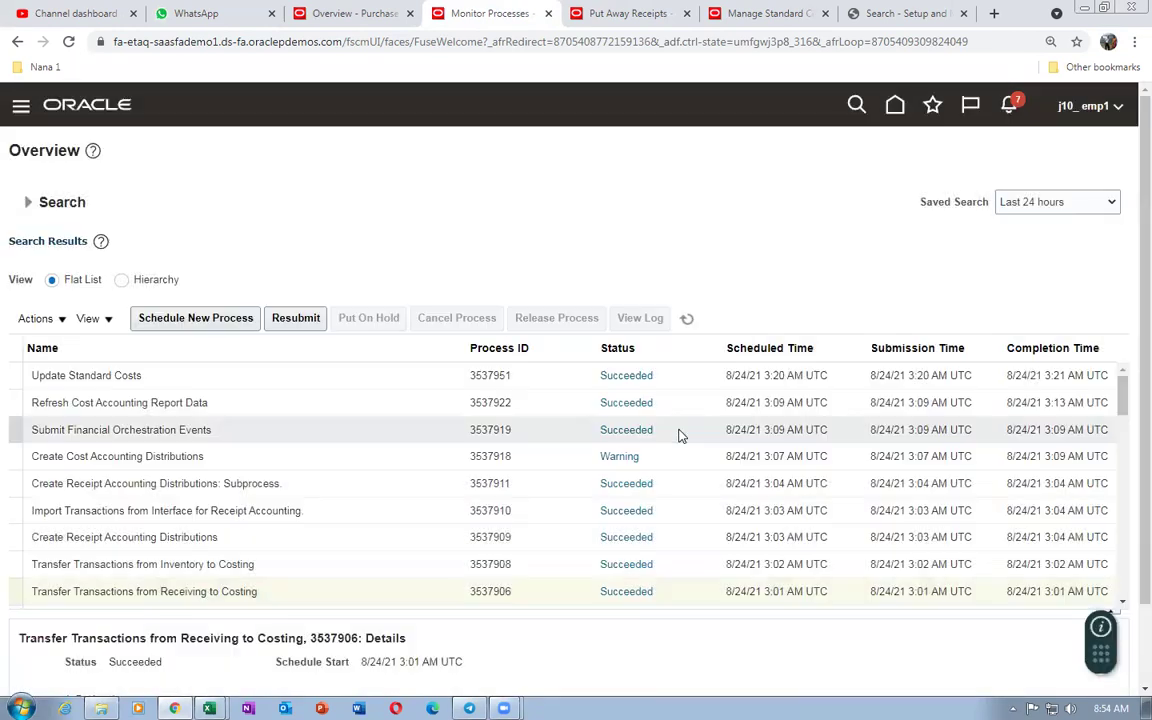
{"action": "left_click", "coordinate": [688, 320]}
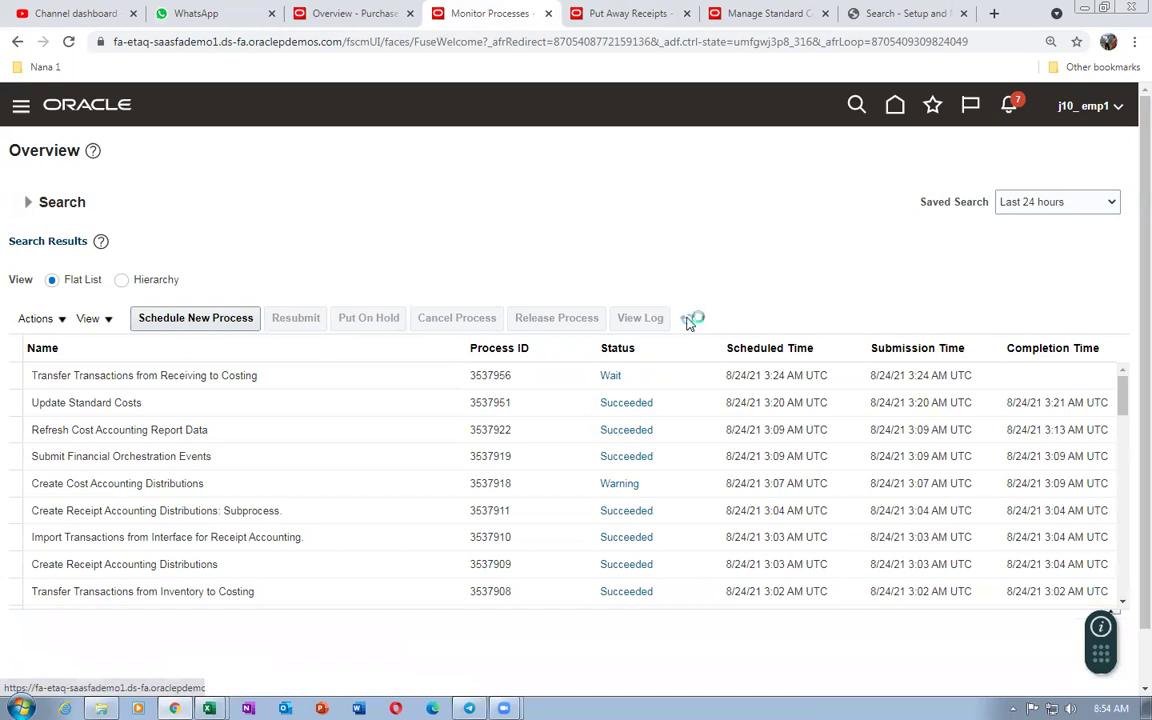
{"action": "left_click", "coordinate": [687, 319]}
{"action": "left_click", "coordinate": [687, 319]}
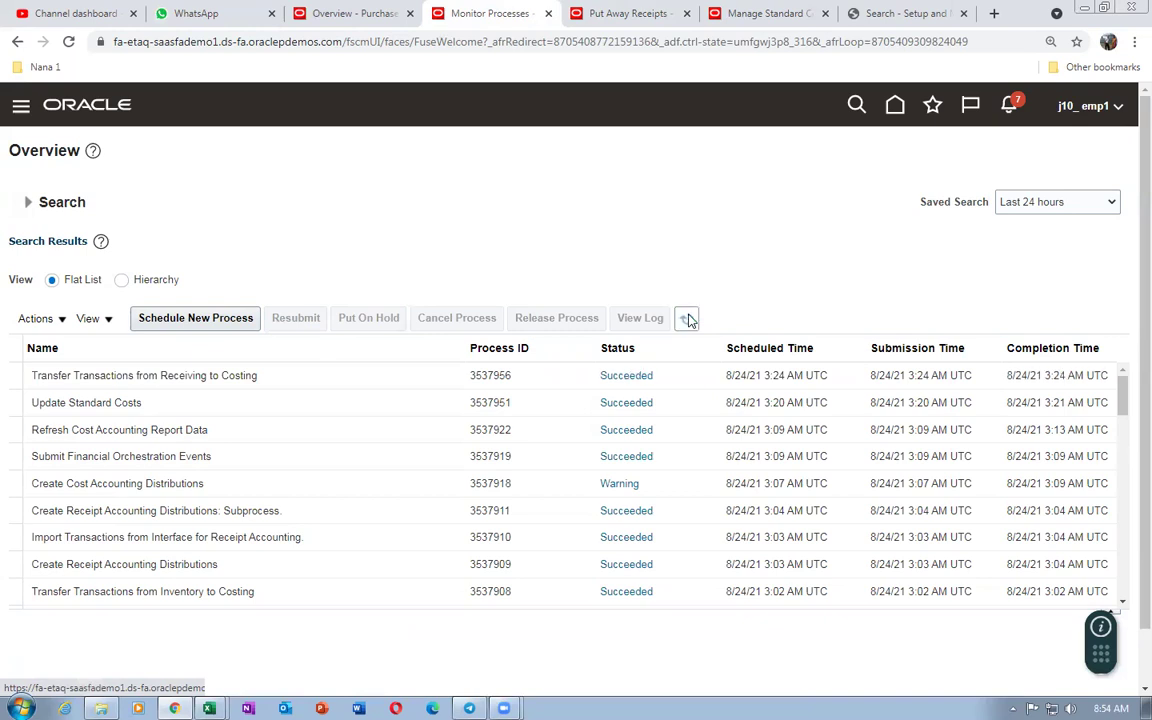
- Resubmit the Transfer Transactions from Inventory to Costing process with its existing parameters and refresh its status
{"action": "left_click", "coordinate": [268, 592]}
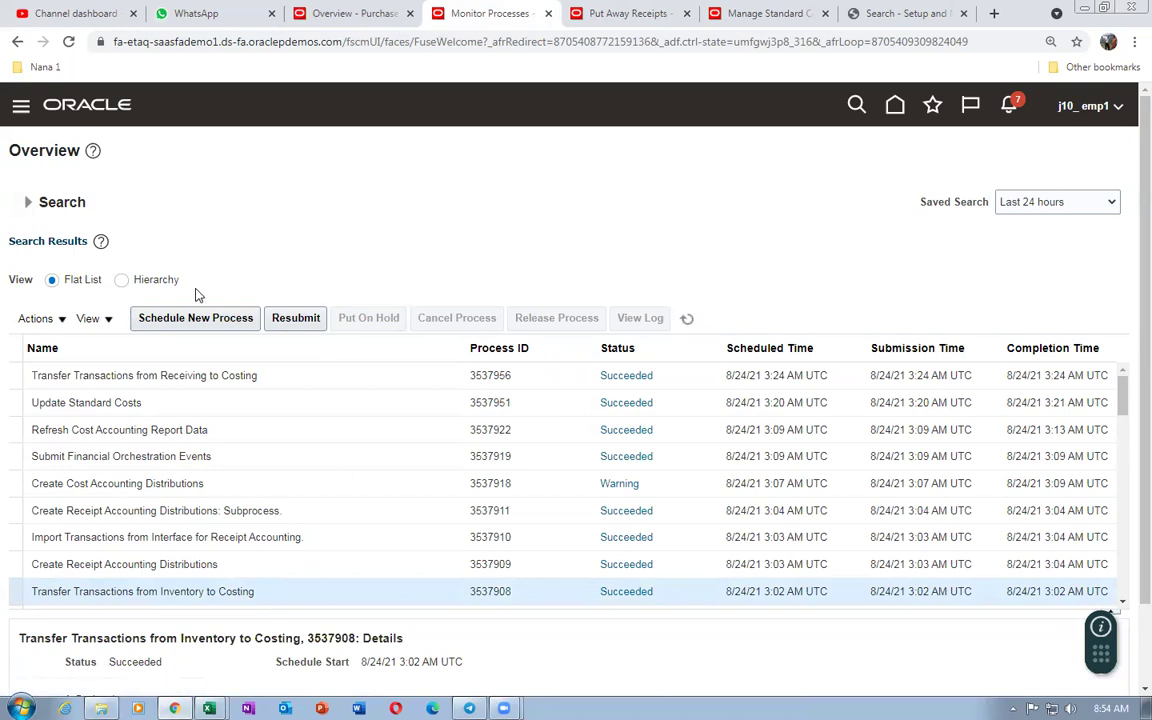
{"action": "left_click", "coordinate": [293, 318]}
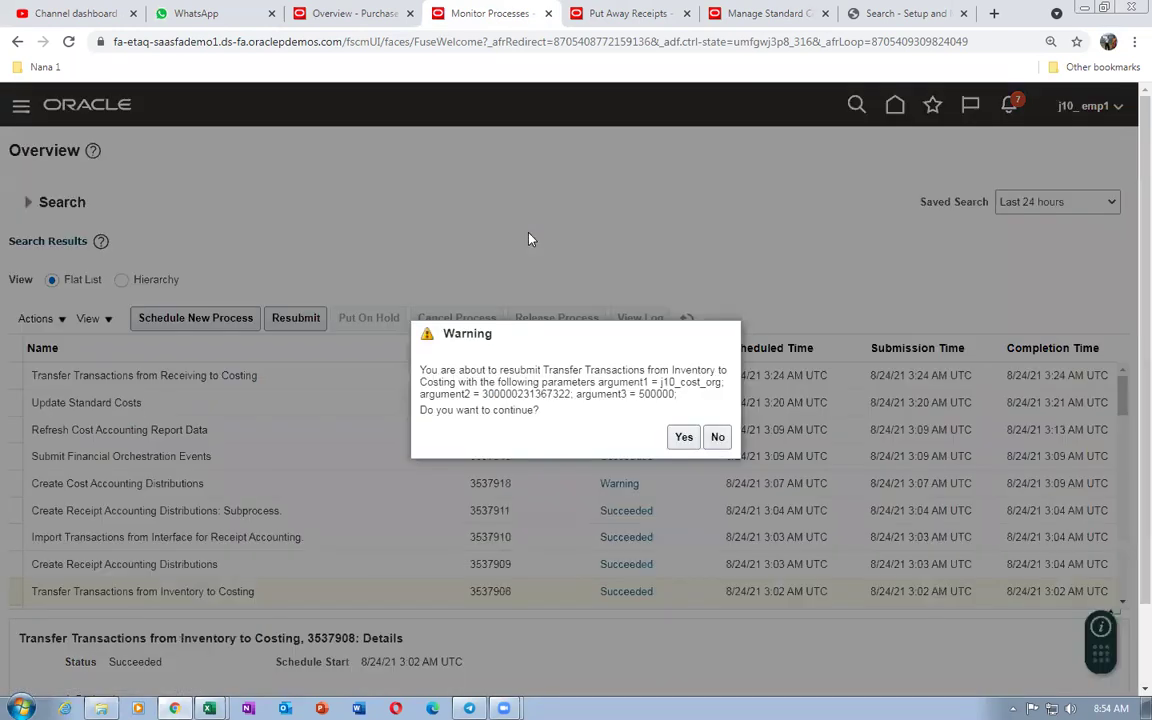
{"action": "left_click_drag", "start_coordinate": [453, 386], "coordinate": [577, 410]}
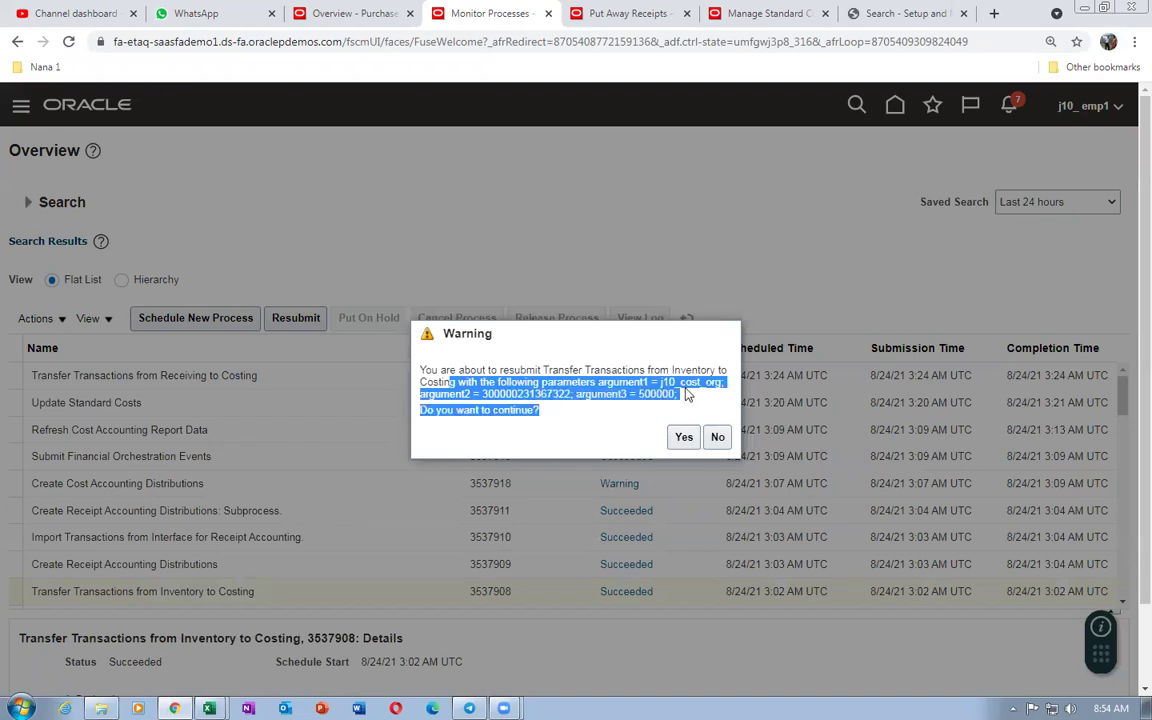
{"action": "left_click", "coordinate": [683, 437]}
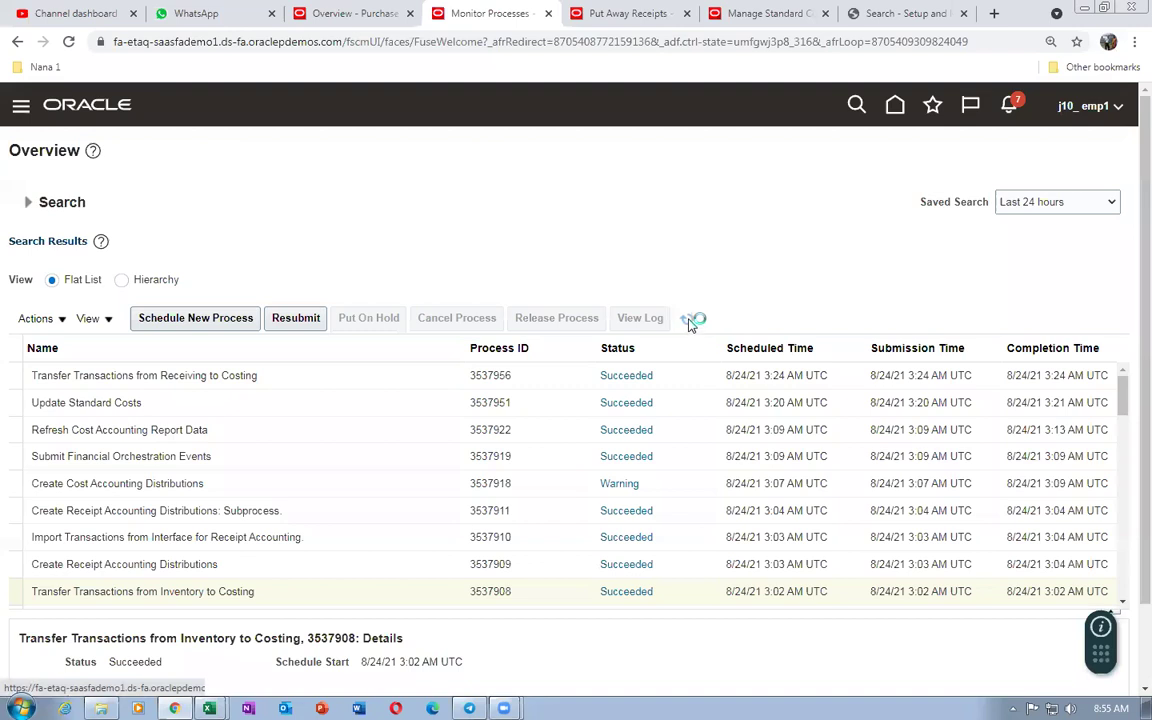
{"action": "left_click", "coordinate": [690, 319]}
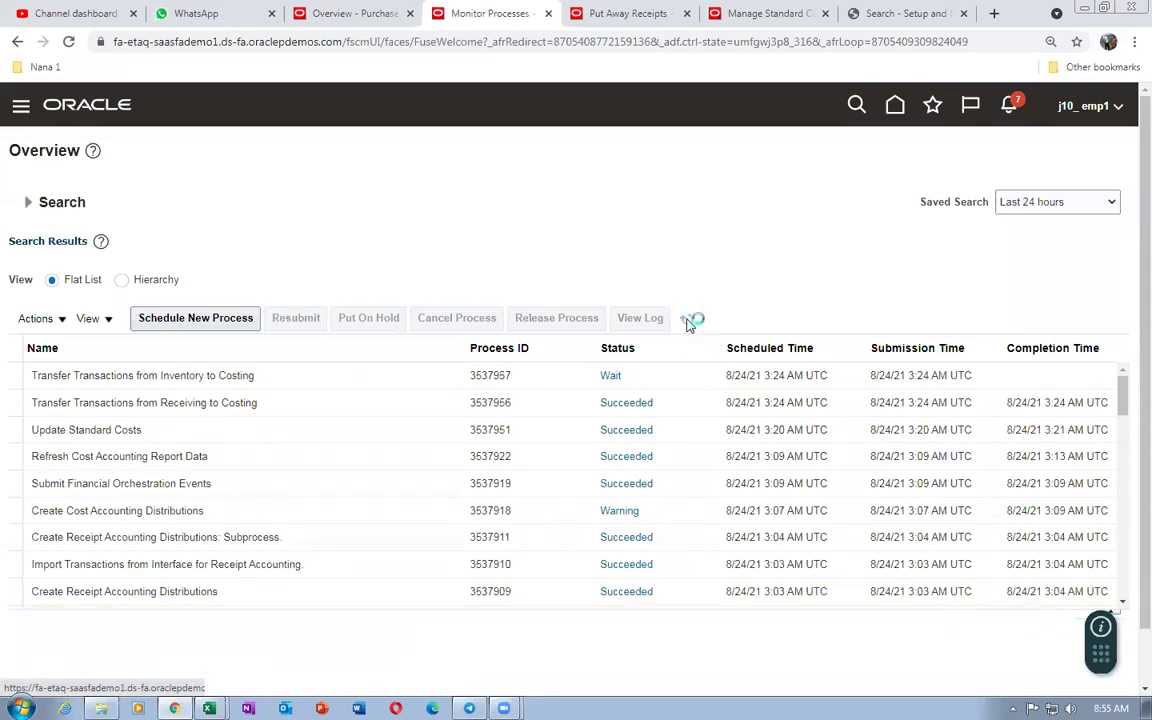
{"action": "left_click", "coordinate": [689, 321]}
{"action": "left_click", "coordinate": [690, 320]}
- From Receipt Accounting, submit Create Receipt Accounting Distributions for bill-to business unit j10 US Business Units, and refresh the scheduled processes list
{"action": "left_click", "coordinate": [352, 16]}
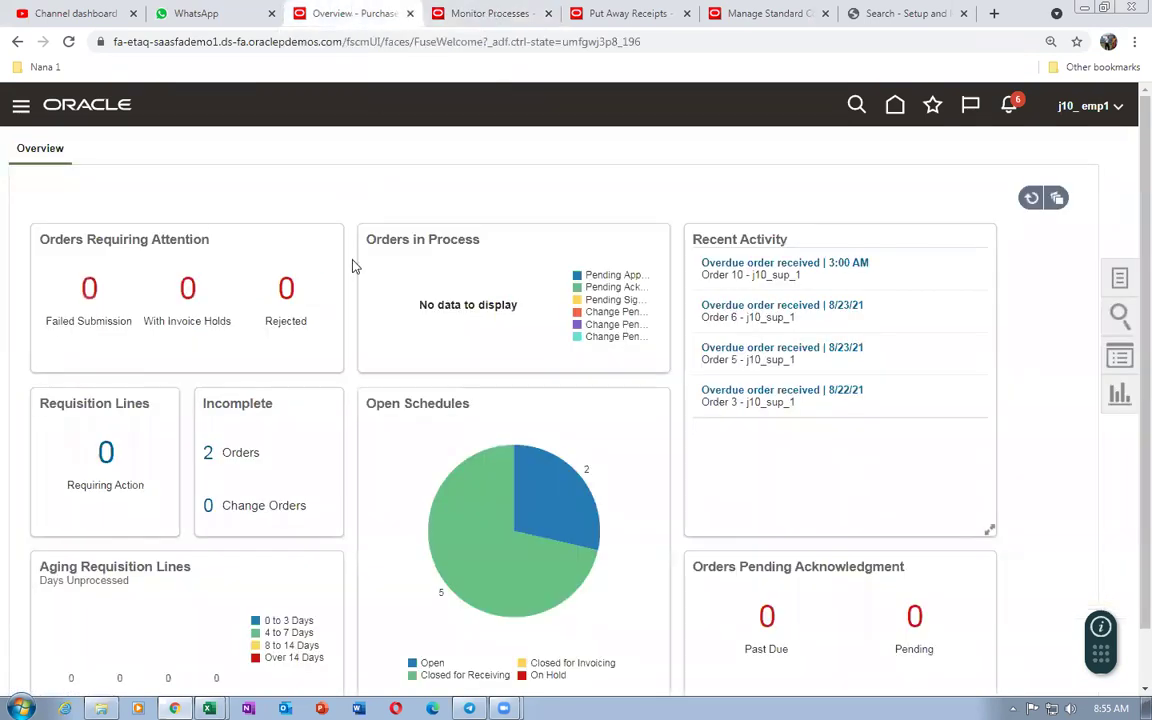
{"action": "left_click", "coordinate": [897, 105]}
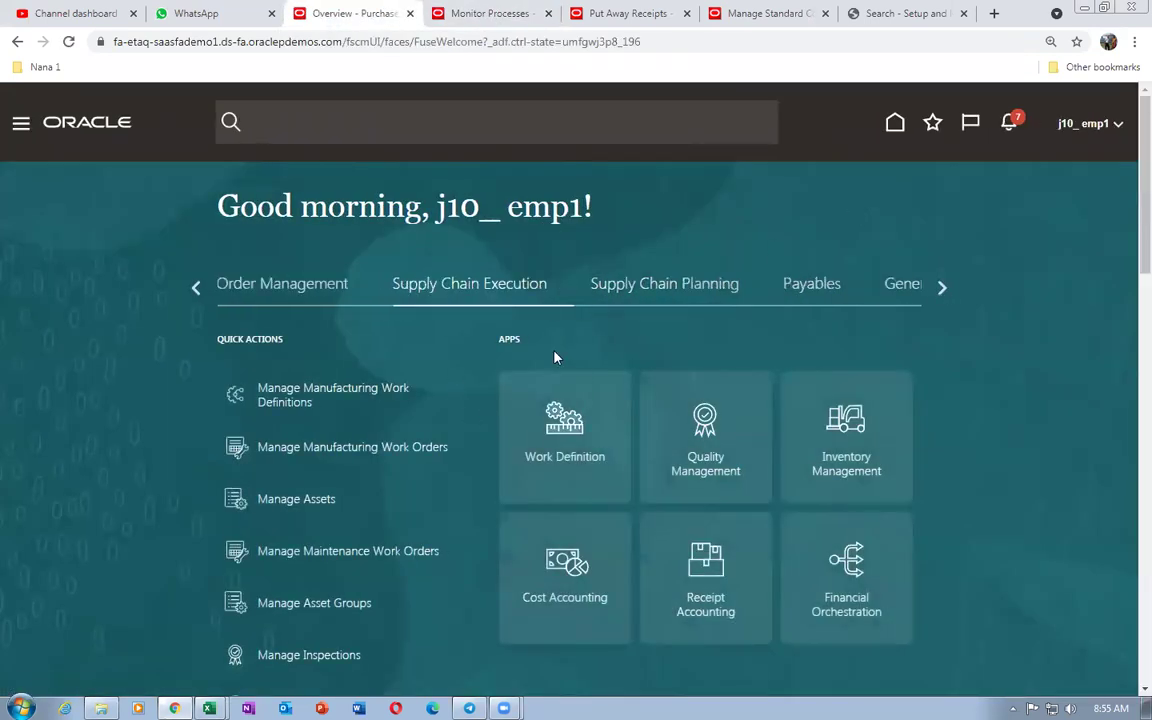
{"action": "left_click", "coordinate": [708, 570]}
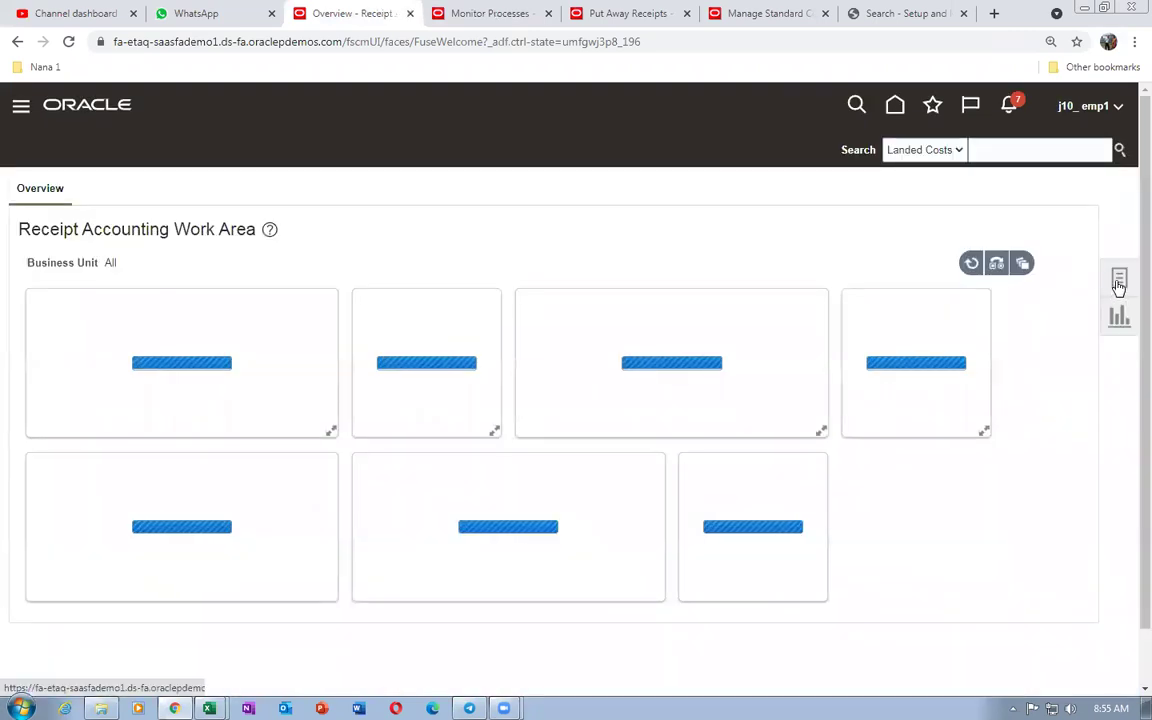
{"action": "left_click", "coordinate": [1119, 278]}
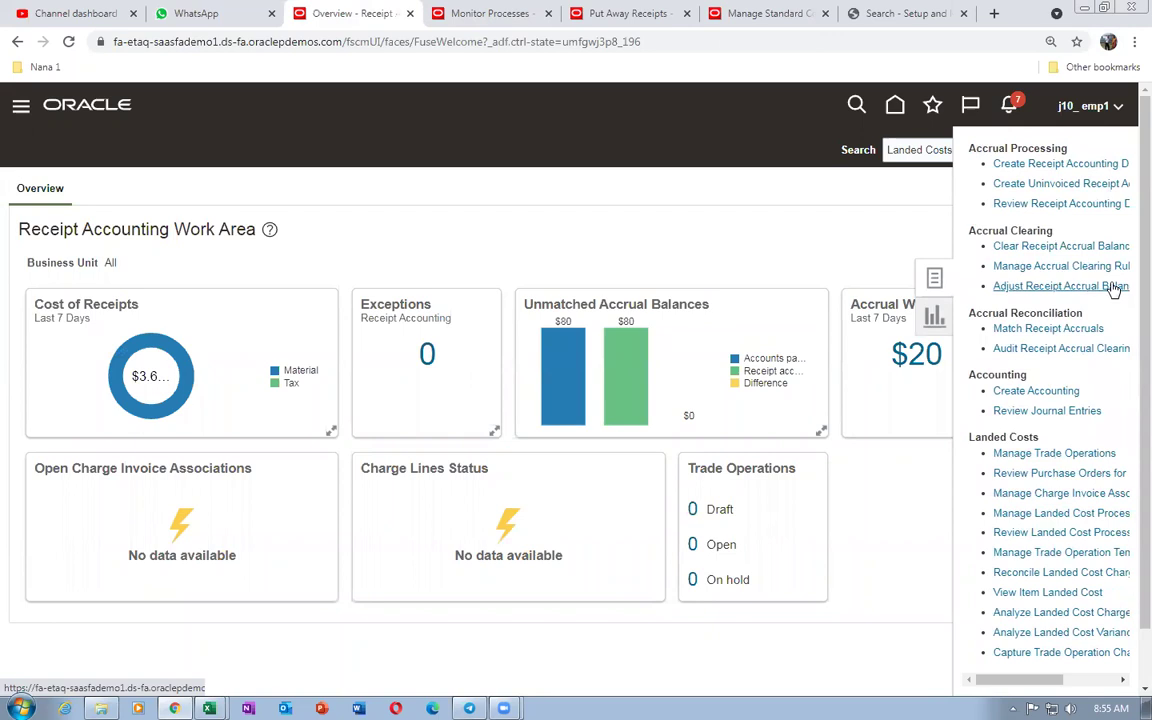
{"action": "left_click", "coordinate": [1060, 165]}
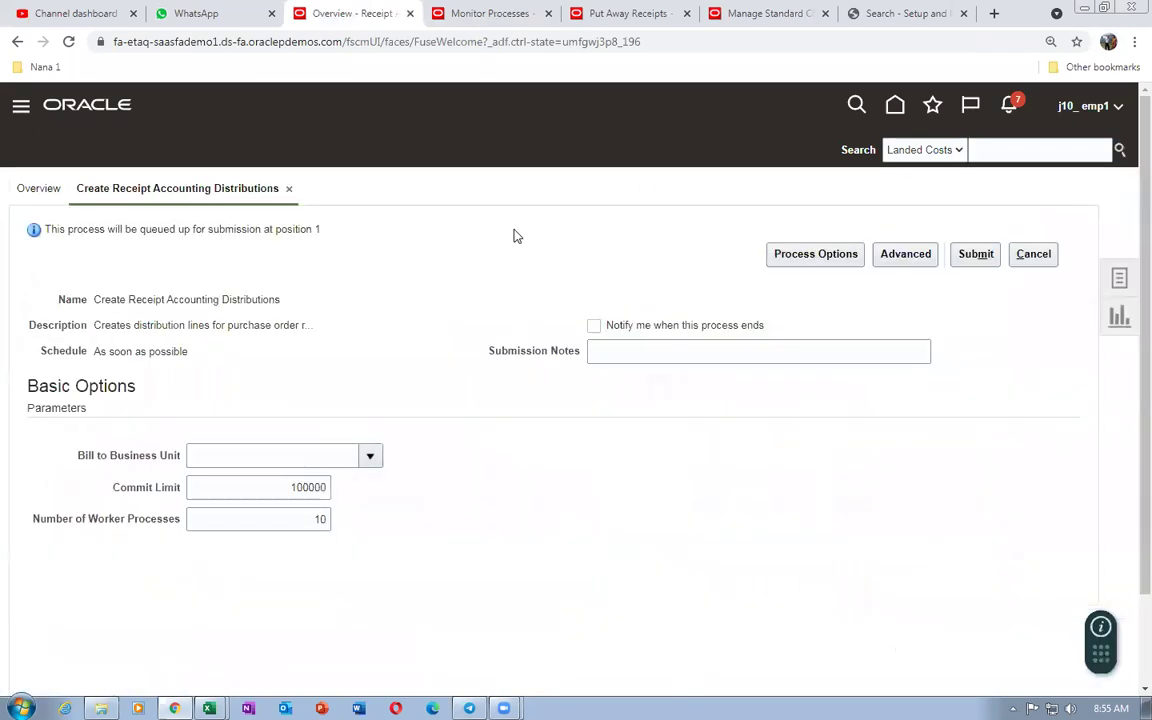
{"action": "left_click", "coordinate": [263, 455]}
{"action": "type", "text": "j10"}
{"action": "key", "text": "Tab"}
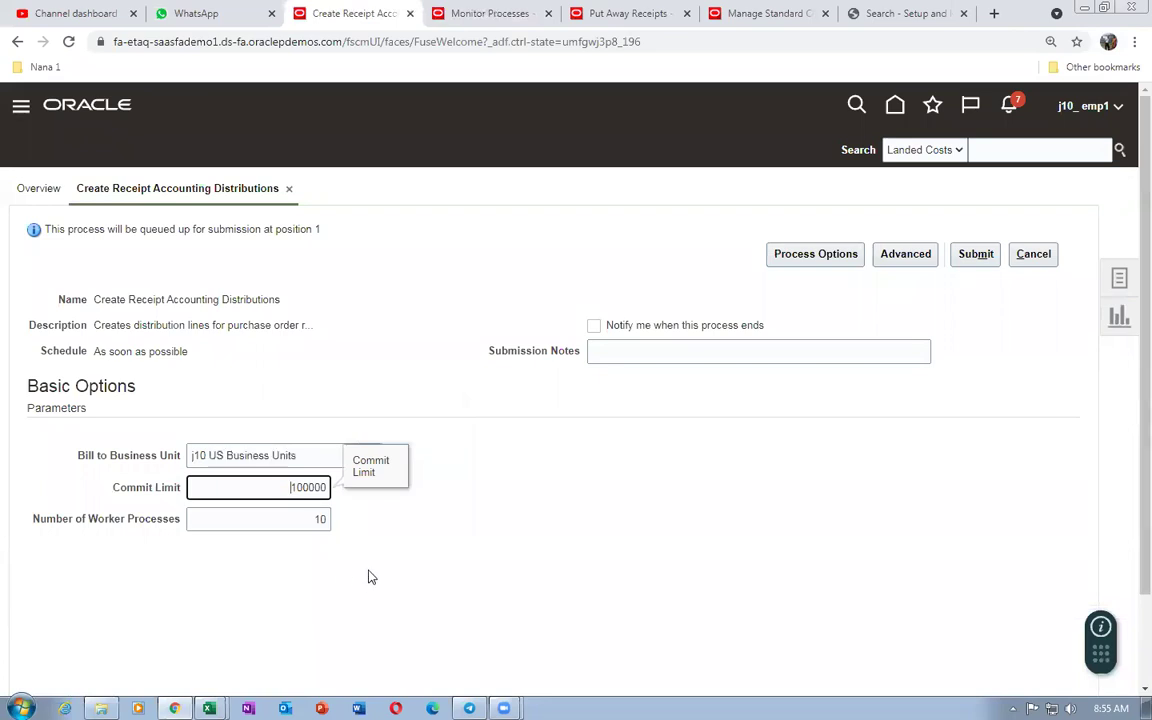
{"action": "left_click", "coordinate": [965, 256]}
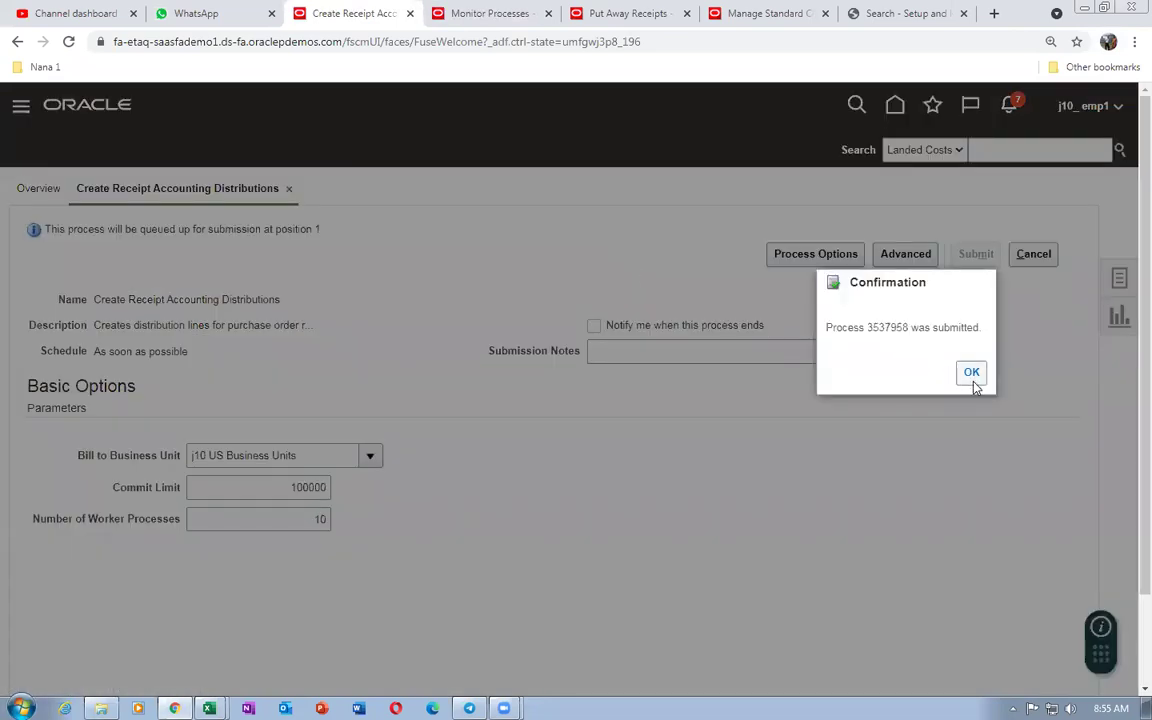
{"action": "left_click", "coordinate": [971, 376]}
{"action": "left_click", "coordinate": [489, 18]}
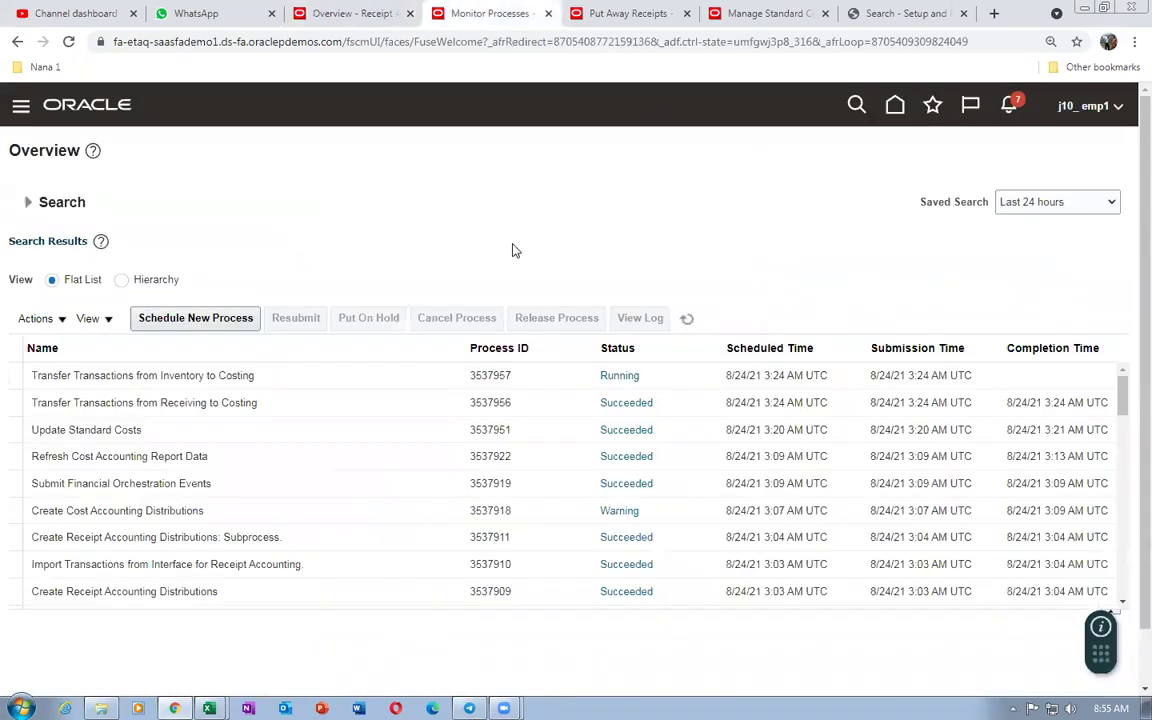
{"action": "left_click", "coordinate": [688, 319]}
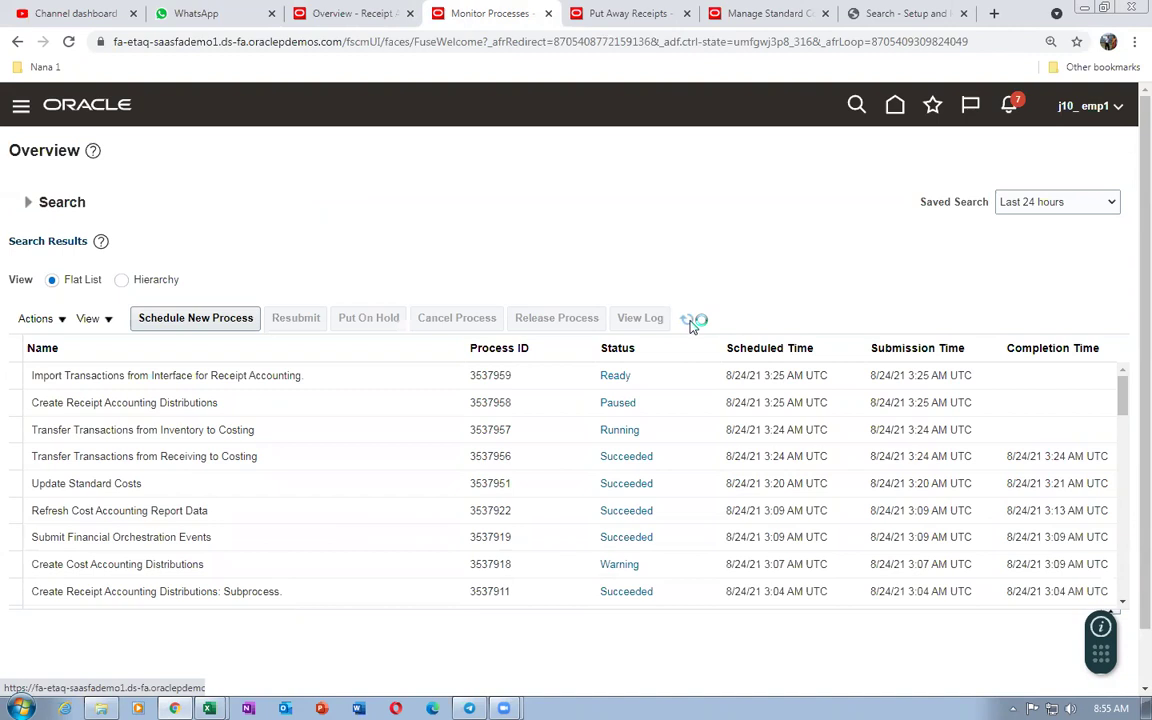
- Open Review Receipt Accounting Distributions and fill in the item search criterion with the j10_ item
{"action": "left_click", "coordinate": [355, 18]}
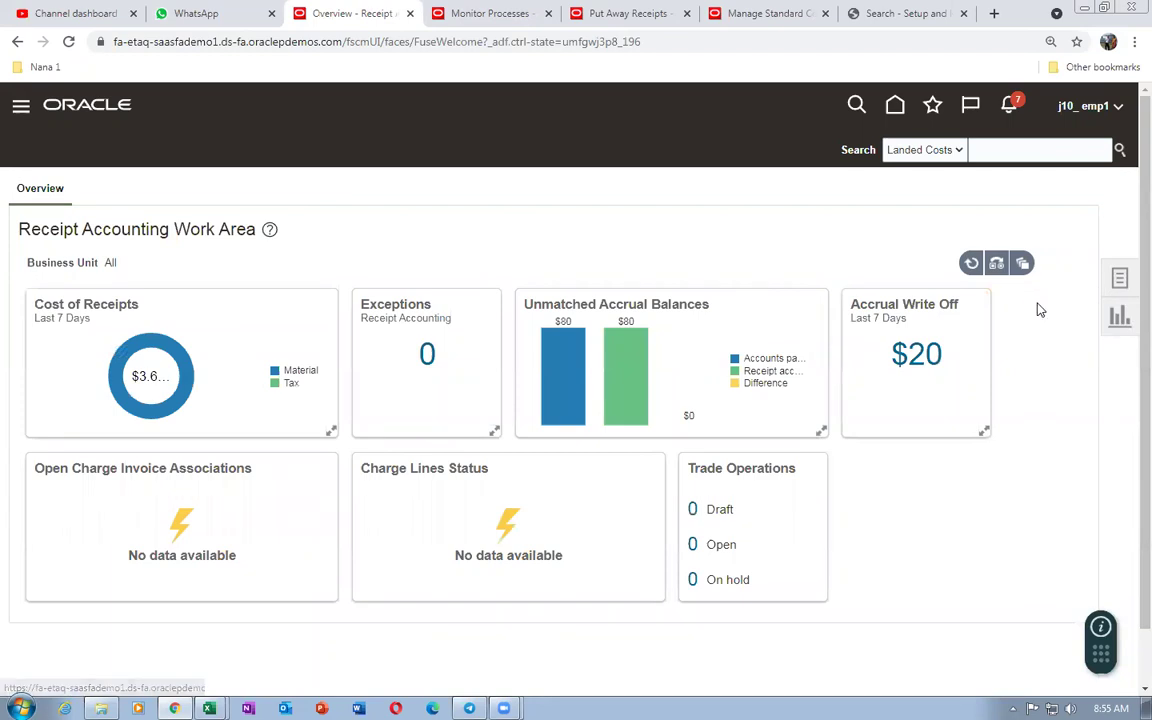
{"action": "left_click", "coordinate": [1119, 277]}
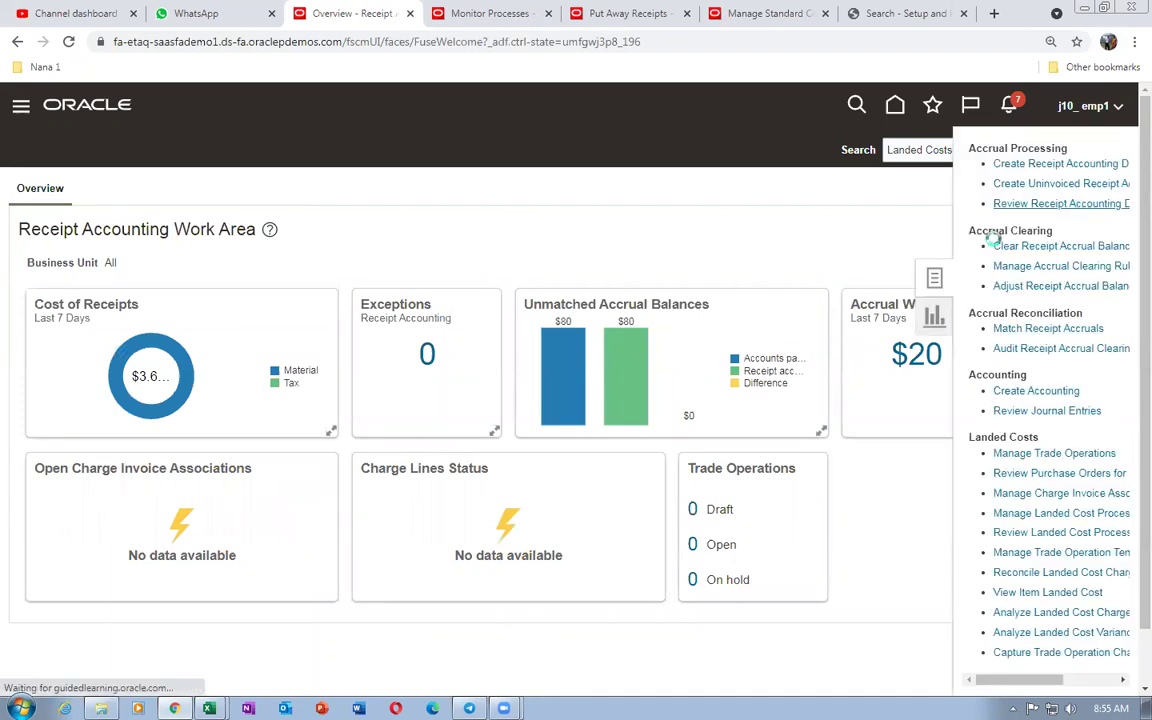
{"action": "left_click", "coordinate": [853, 374]}
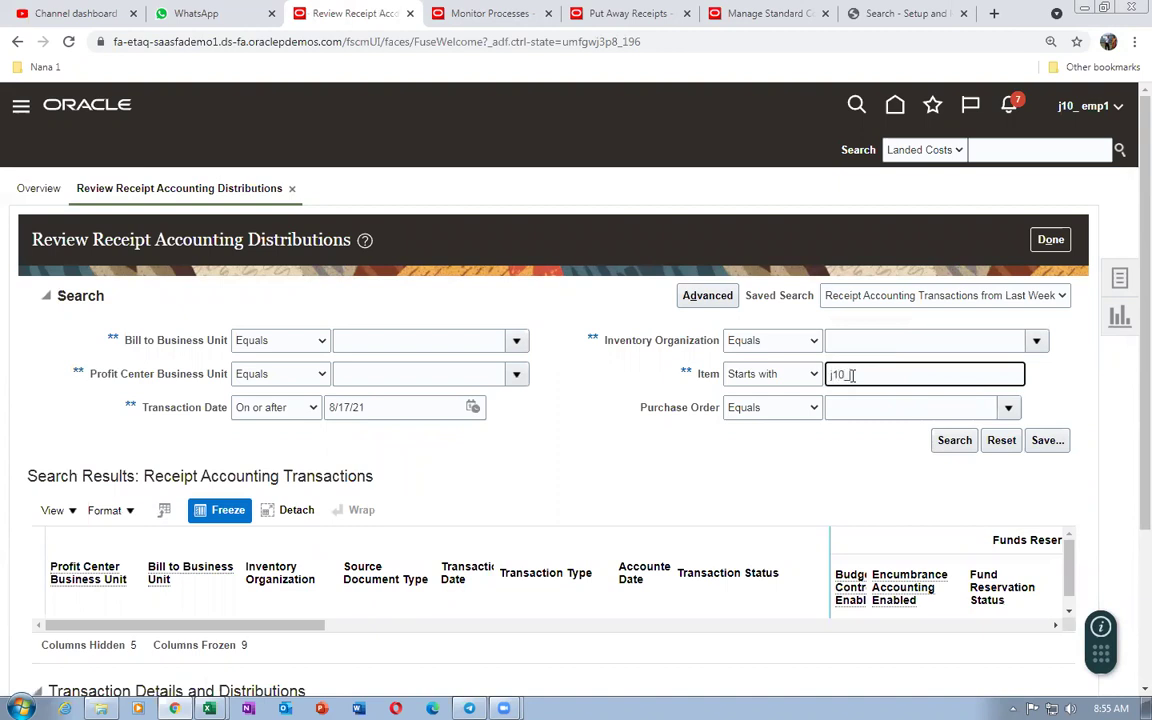
{"action": "key", "text": "Tab"}
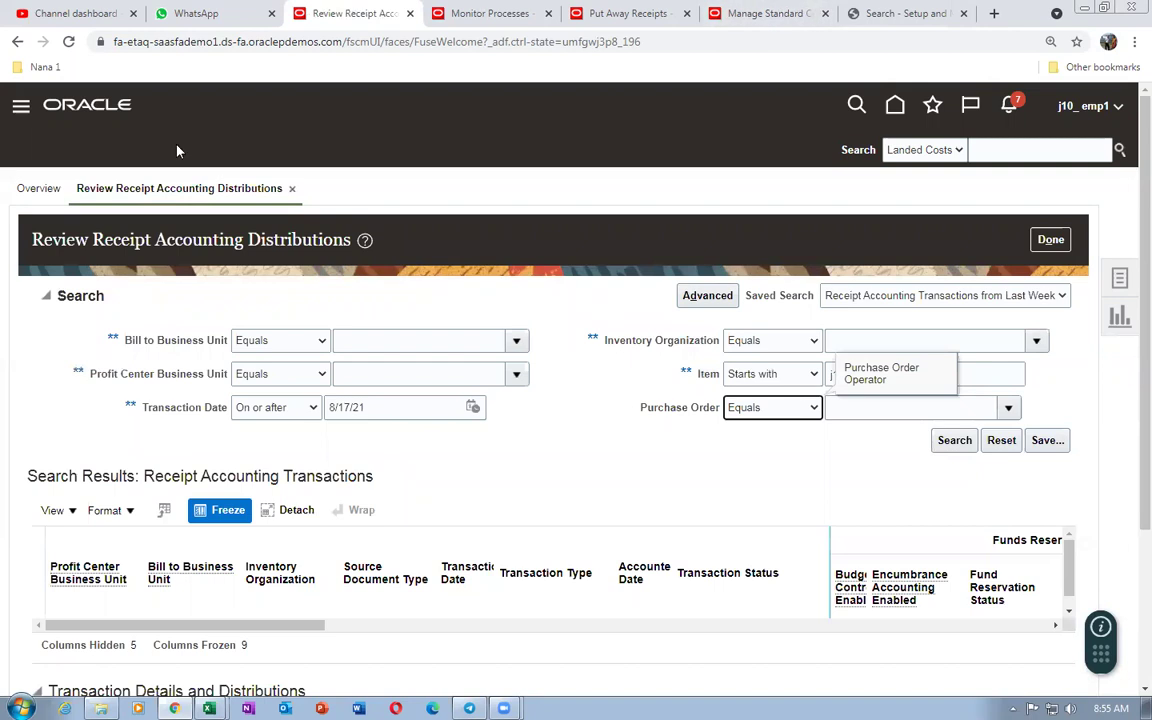
- Return to the scheduled processes list and refresh it to check the status of Create Receipt Accounting Distributions
{"action": "left_click", "coordinate": [460, 16]}
{"action": "left_click", "coordinate": [690, 319]}
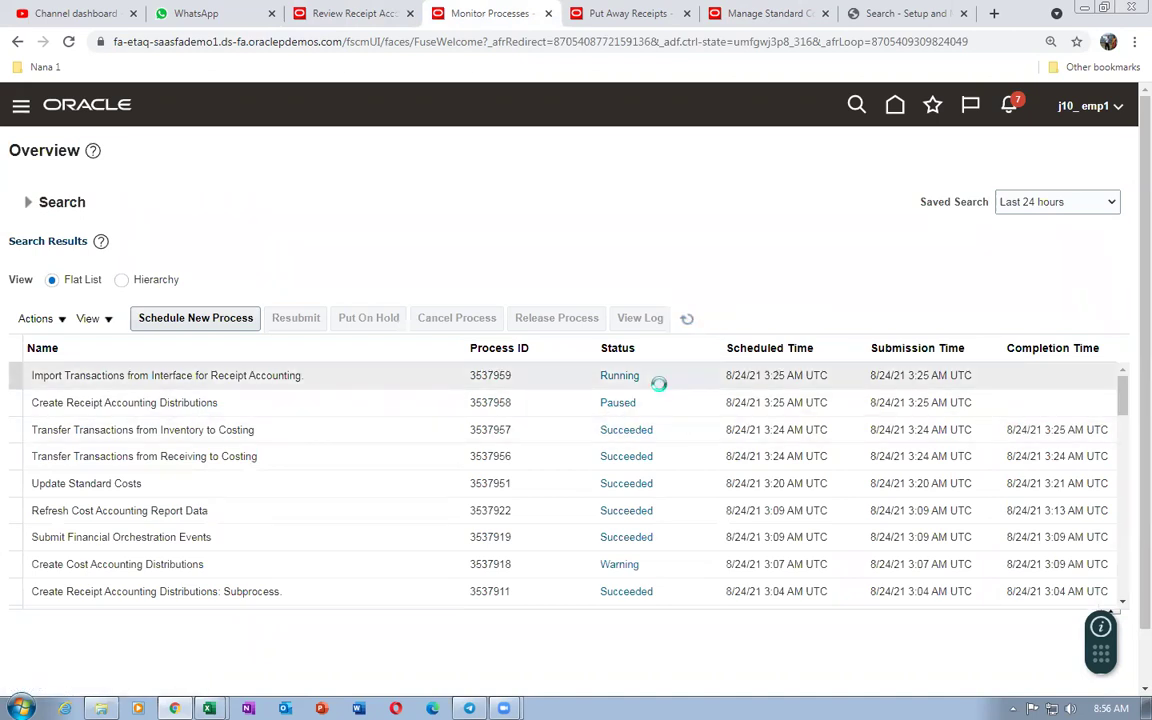
{"action": "left_click", "coordinate": [689, 322]}
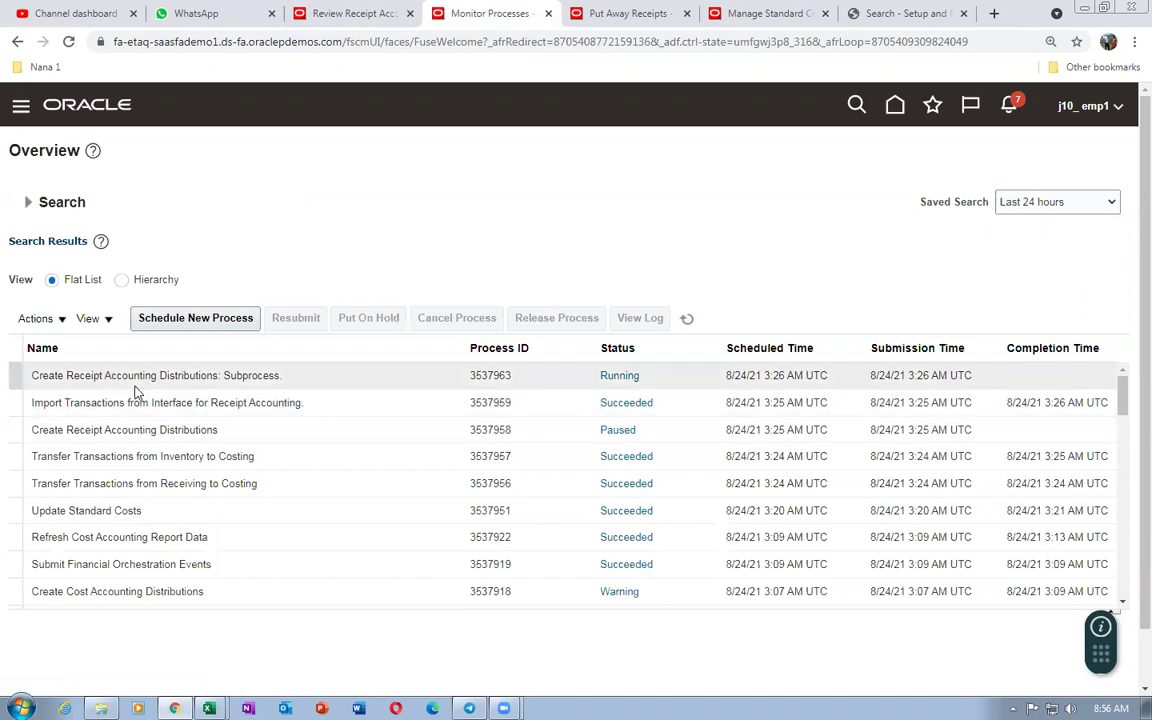
{"action": "left_click", "coordinate": [687, 318]}
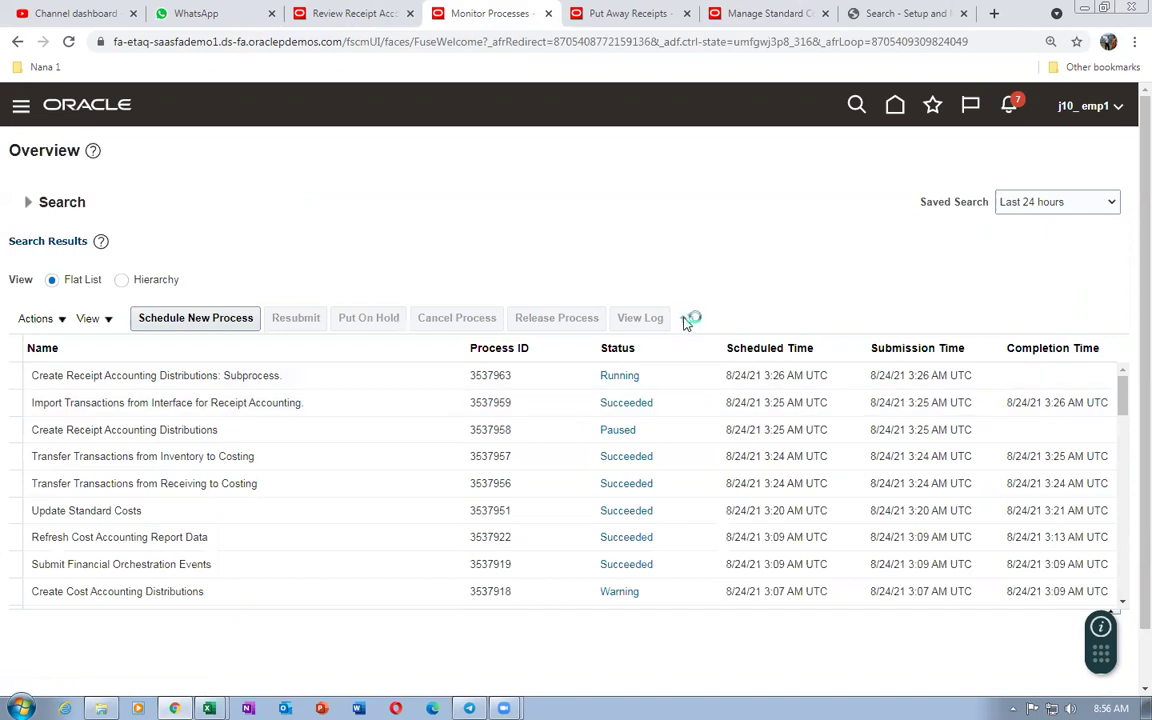
{"action": "left_click", "coordinate": [686, 320]}
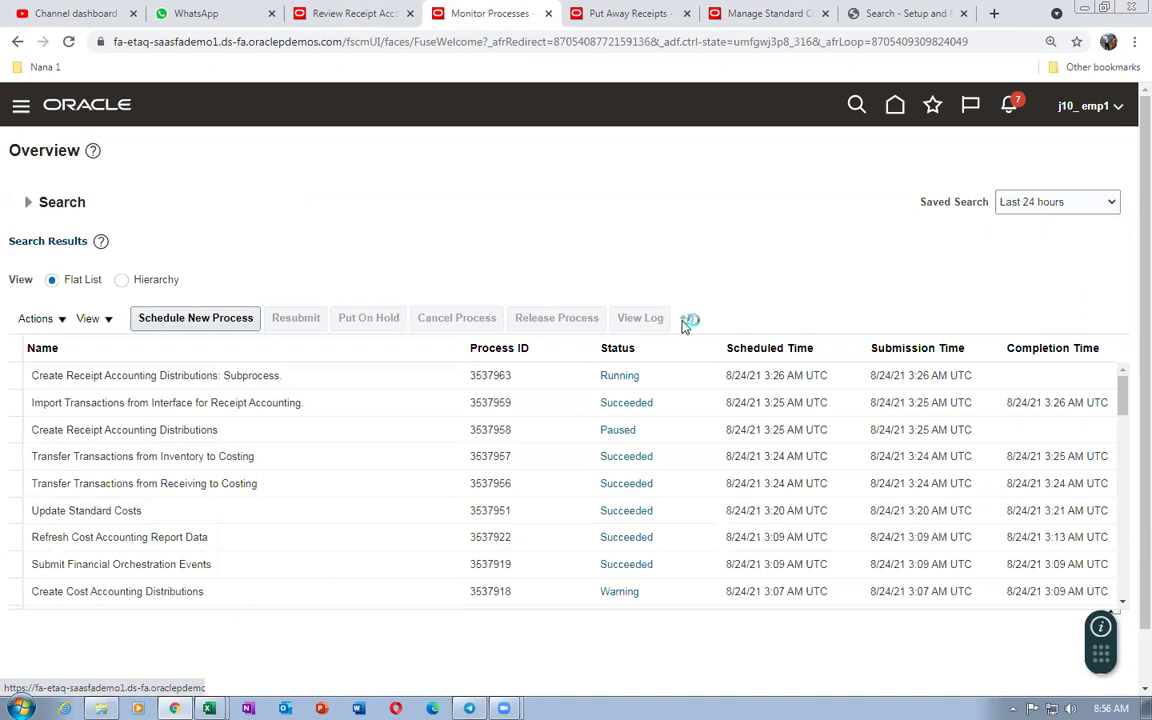
- In Manage Standard Costs, search for item j10_44 under scenario j10_labour_Scenario_2
{"action": "left_click", "coordinate": [710, 18]}
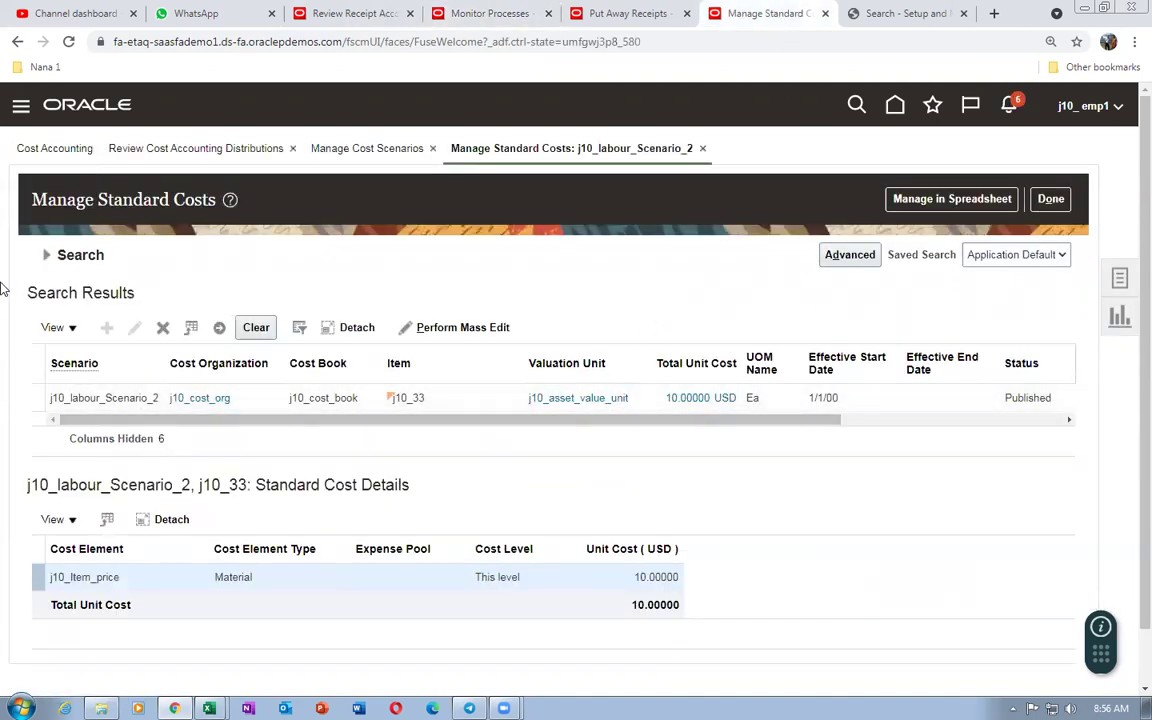
{"action": "left_click", "coordinate": [47, 258]}
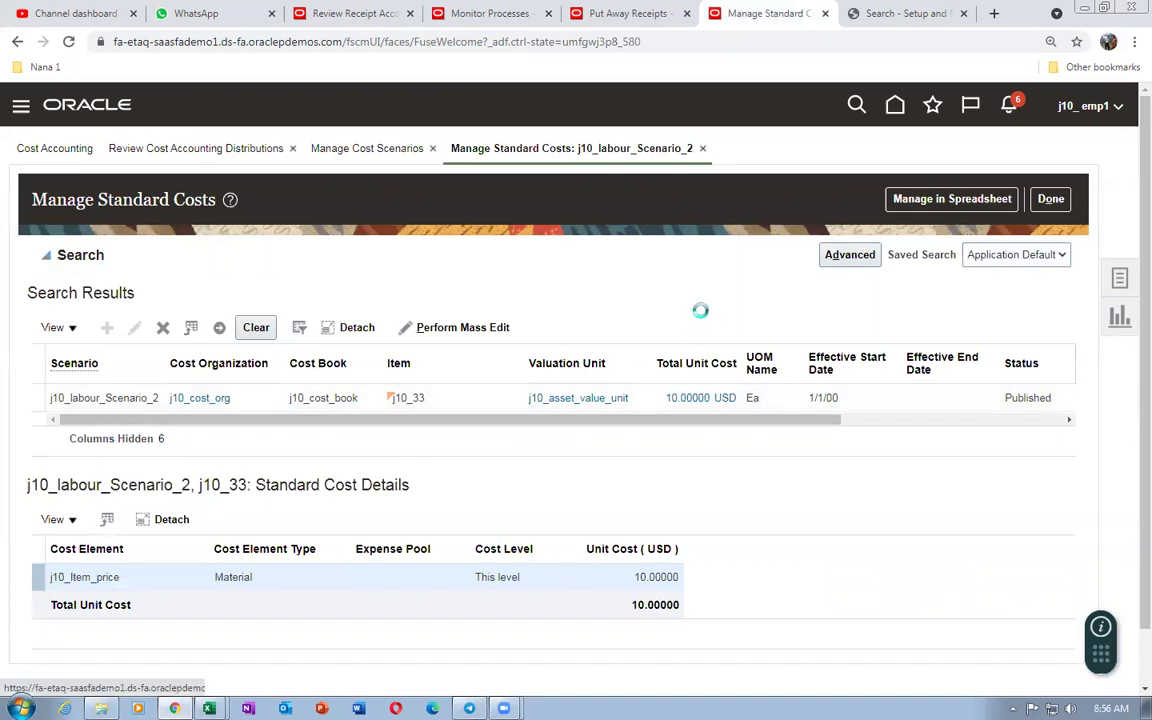
{"action": "left_click", "coordinate": [286, 399]}
{"action": "type", "text": "j10_44"}
{"action": "key", "text": "Tab"}
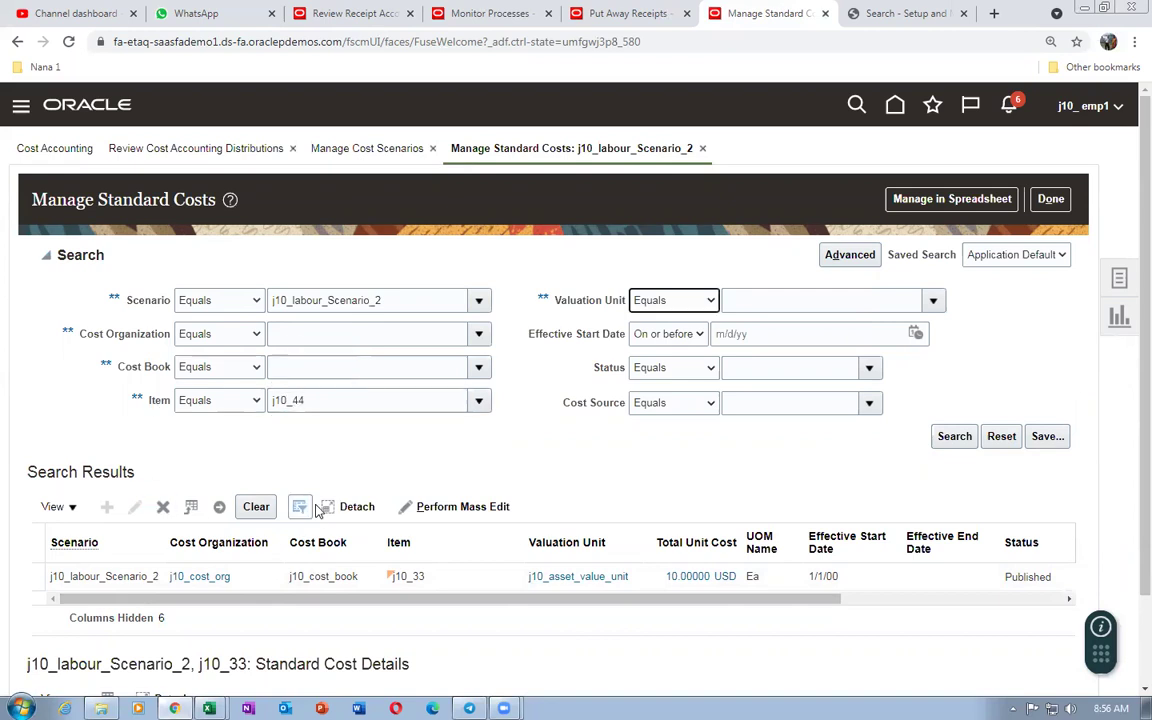
{"action": "left_click", "coordinate": [954, 437]}
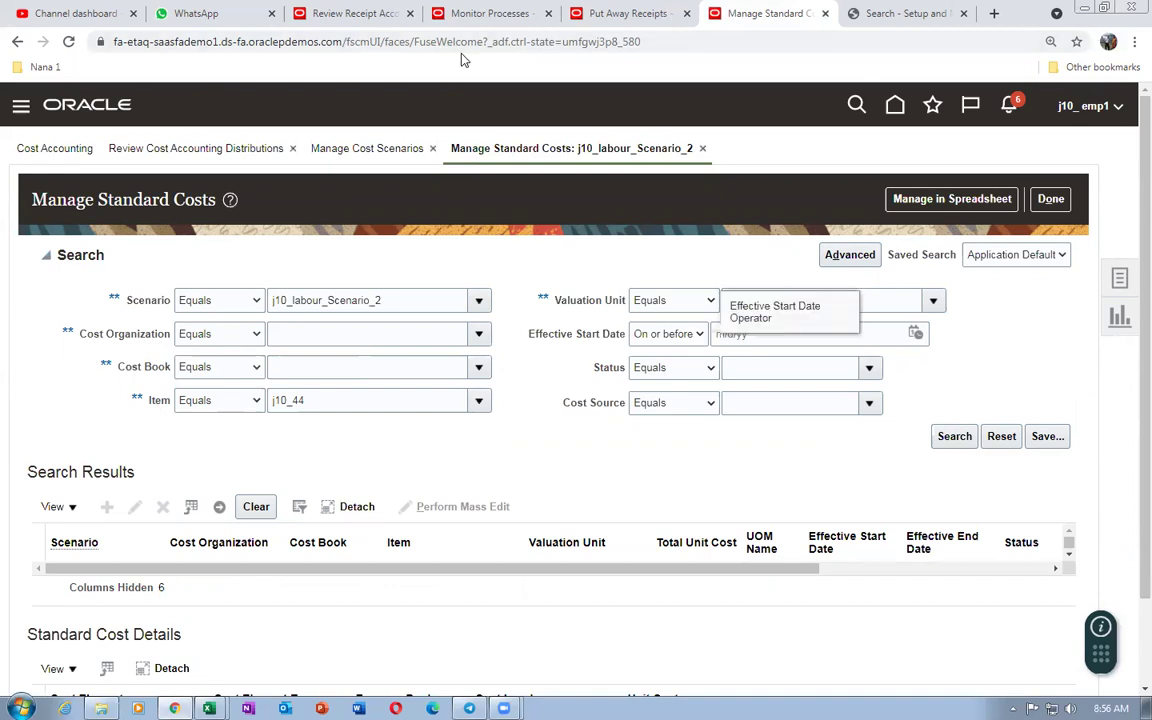
- Go back to the scheduled processes and recheck the status of the receipt accounting distribution processes
{"action": "left_click", "coordinate": [320, 13]}
{"action": "left_click", "coordinate": [500, 14]}
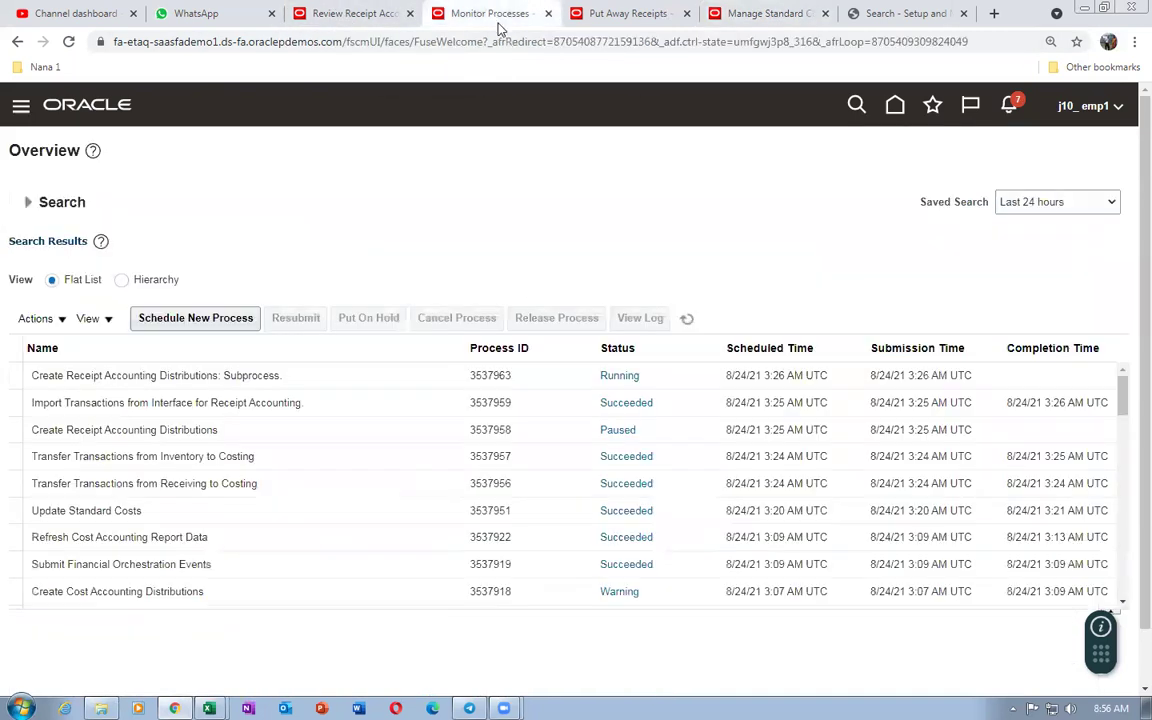
{"action": "left_click", "coordinate": [686, 318]}
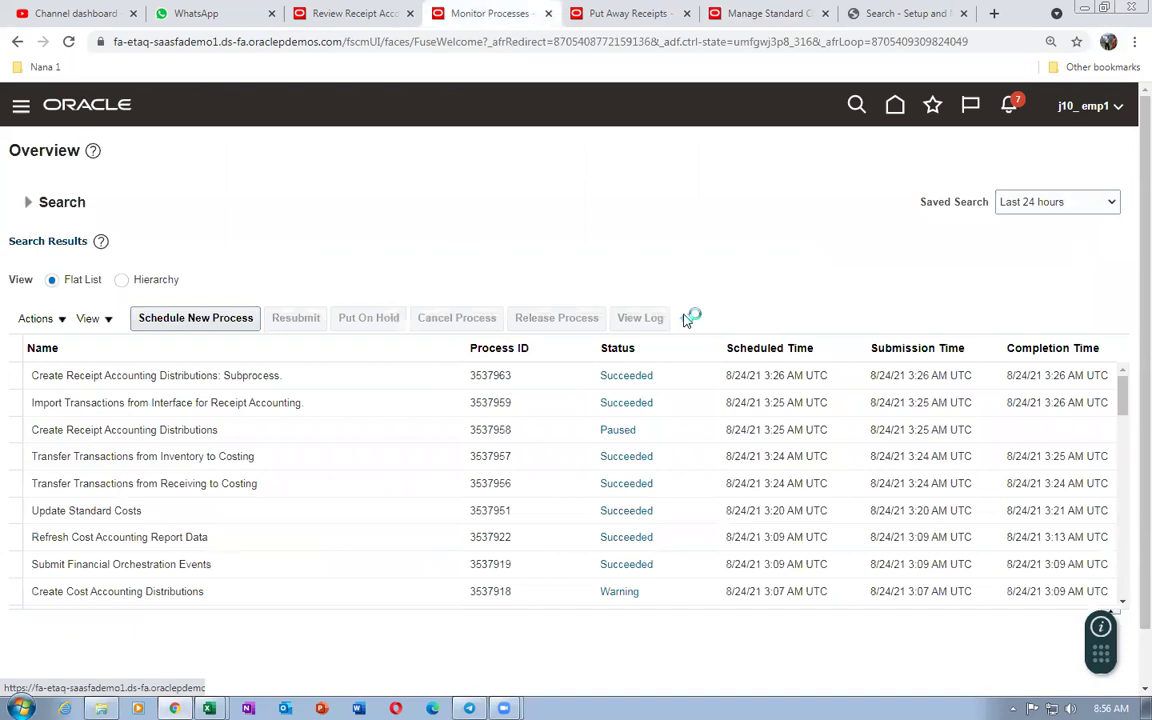
{"action": "left_click", "coordinate": [686, 318]}
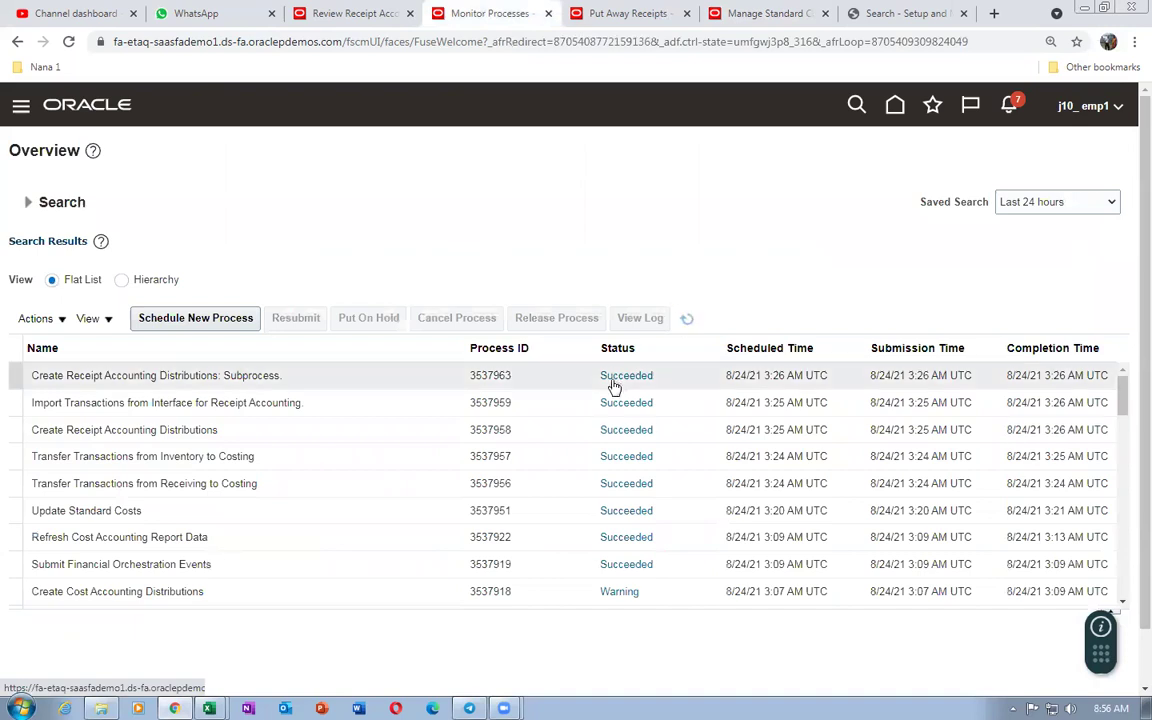
- Search the receipt accounting transactions for item j10_44 and view the distributions of the receipt transaction
{"action": "left_click", "coordinate": [322, 8]}
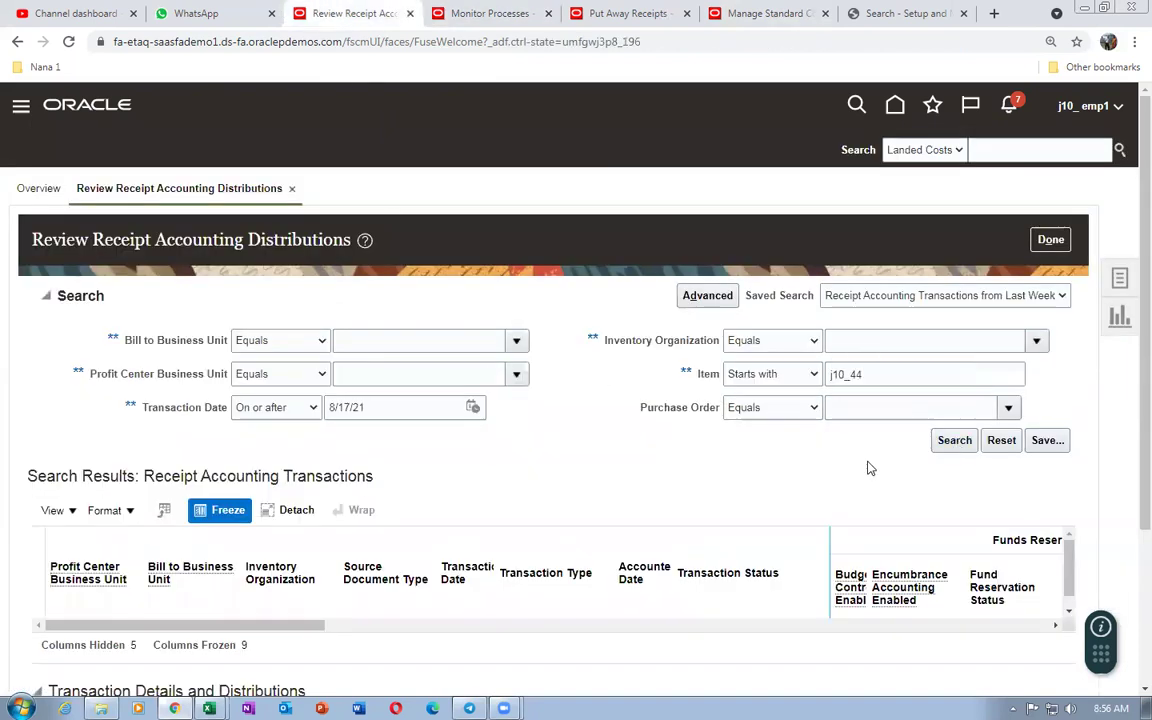
{"action": "left_click", "coordinate": [940, 442]}
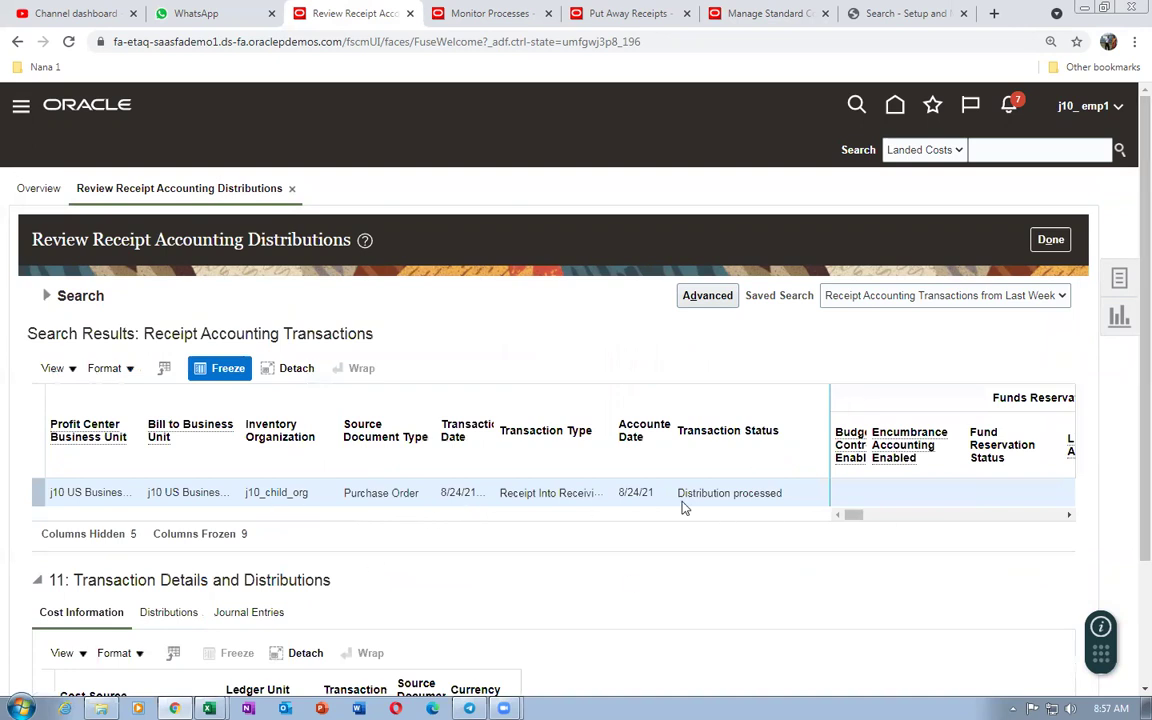
{"action": "scroll", "coordinate": [1129, 570], "scroll_direction": "down", "scroll_amount": 2}
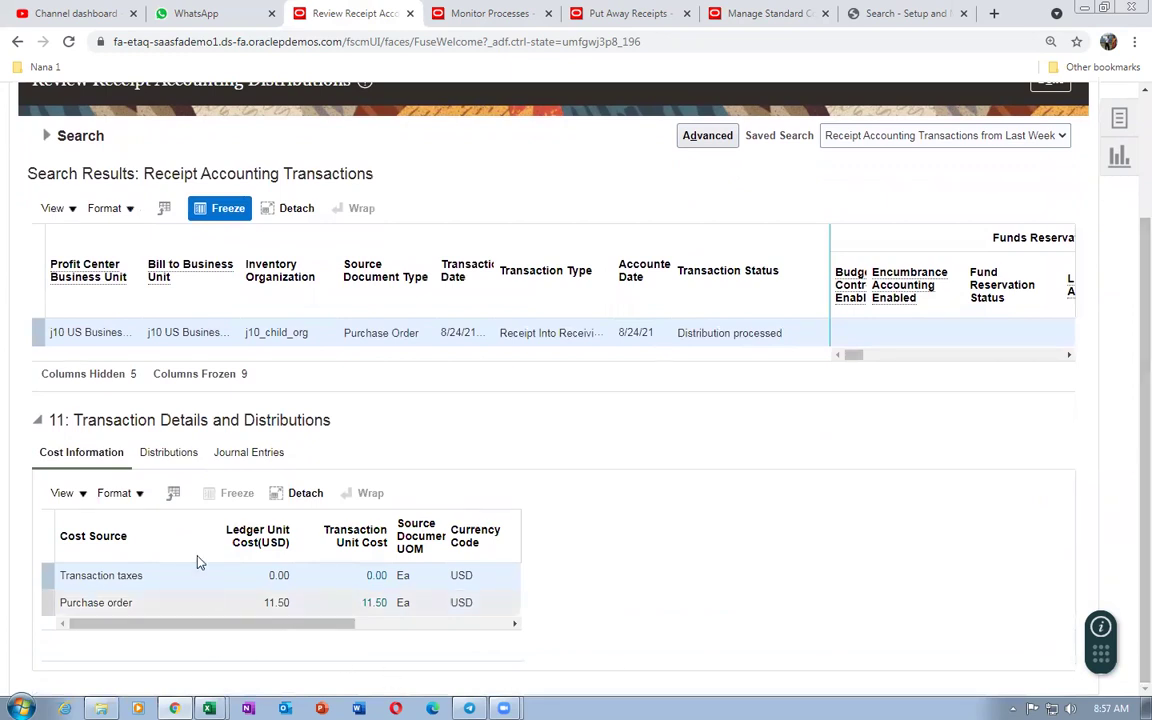
{"action": "left_click", "coordinate": [168, 452]}
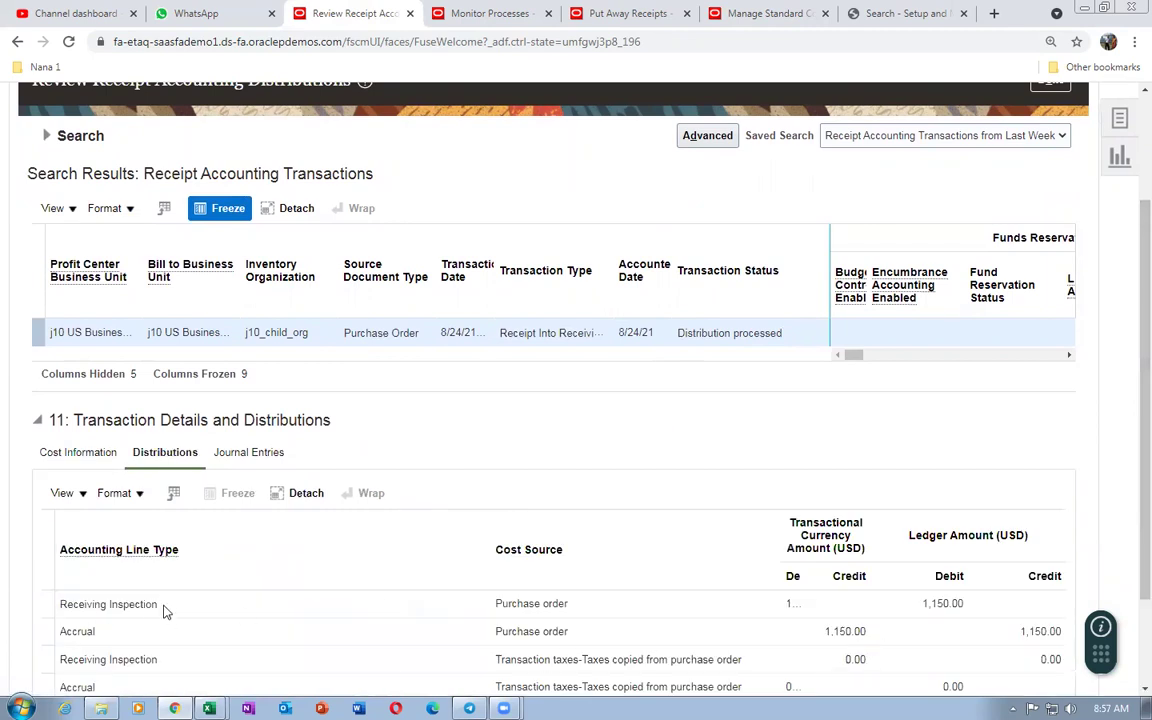
- Switch to the P_to_P_Process workbook in Excel, examine the gate receipt accounting entries, and return to the browser
{"action": "key", "text": "alt+Tab"}
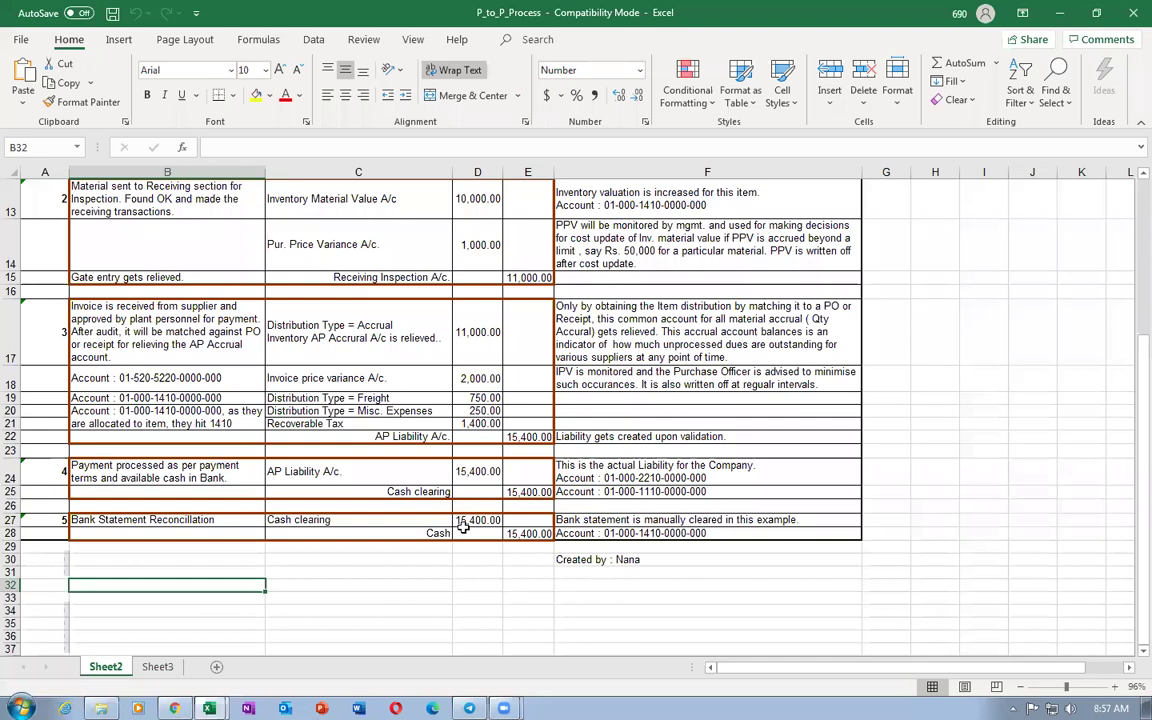
{"action": "scroll", "coordinate": [290, 228], "scroll_direction": "up", "scroll_amount": 2}
{"action": "left_click", "coordinate": [320, 226]}
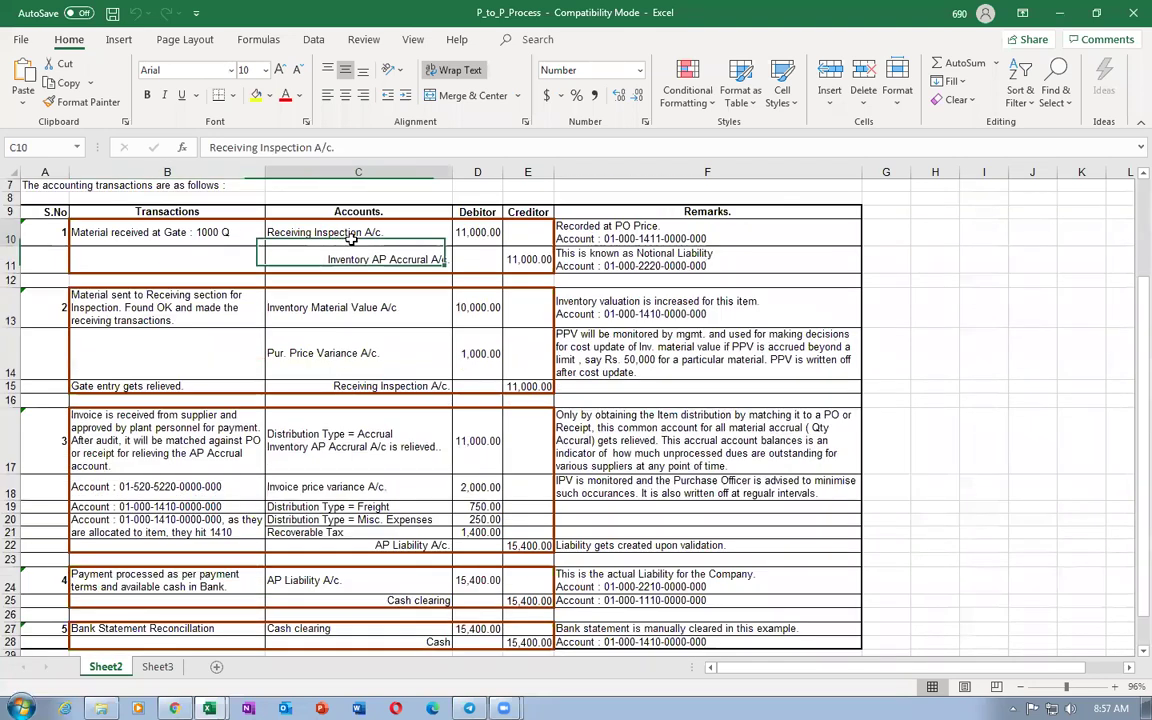
{"action": "left_click", "coordinate": [420, 205]}
{"action": "left_click", "coordinate": [420, 256]}
{"action": "left_click", "coordinate": [472, 241]}
{"action": "key", "text": "alt+Tab"}
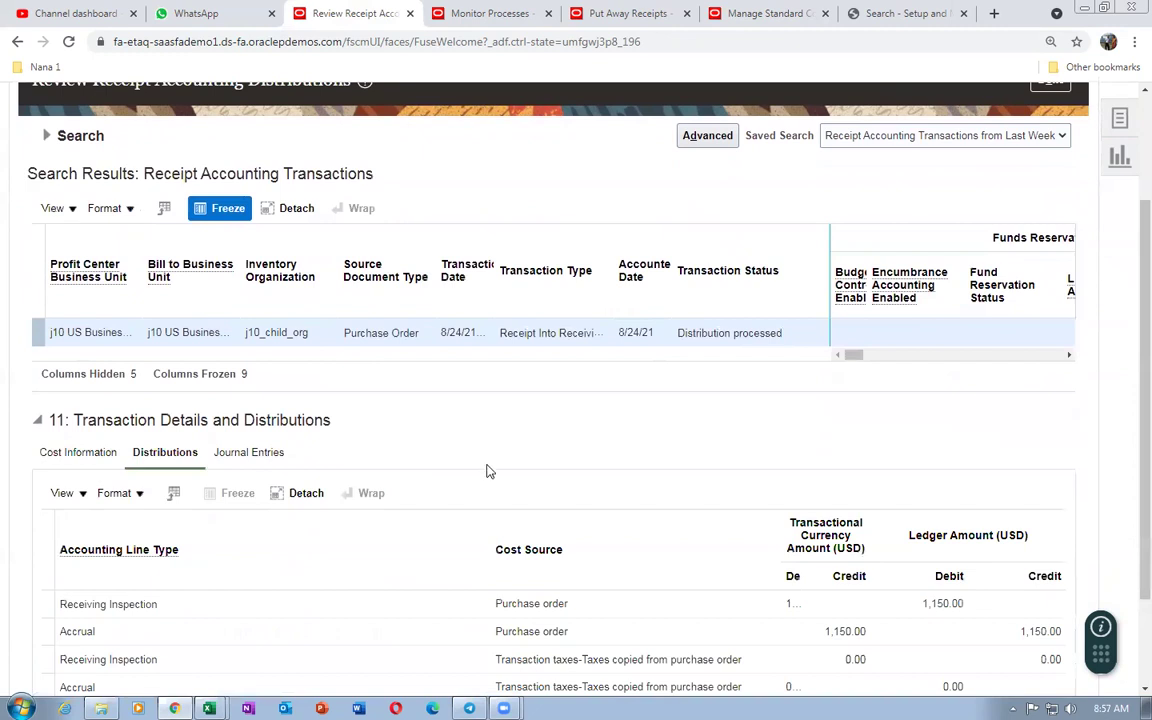
- Leave Put Away Receipts and open the Create Cost Accounting Distributions task in Cost Accounting
{"action": "left_click", "coordinate": [620, 13]}
{"action": "left_click", "coordinate": [1104, 182]}
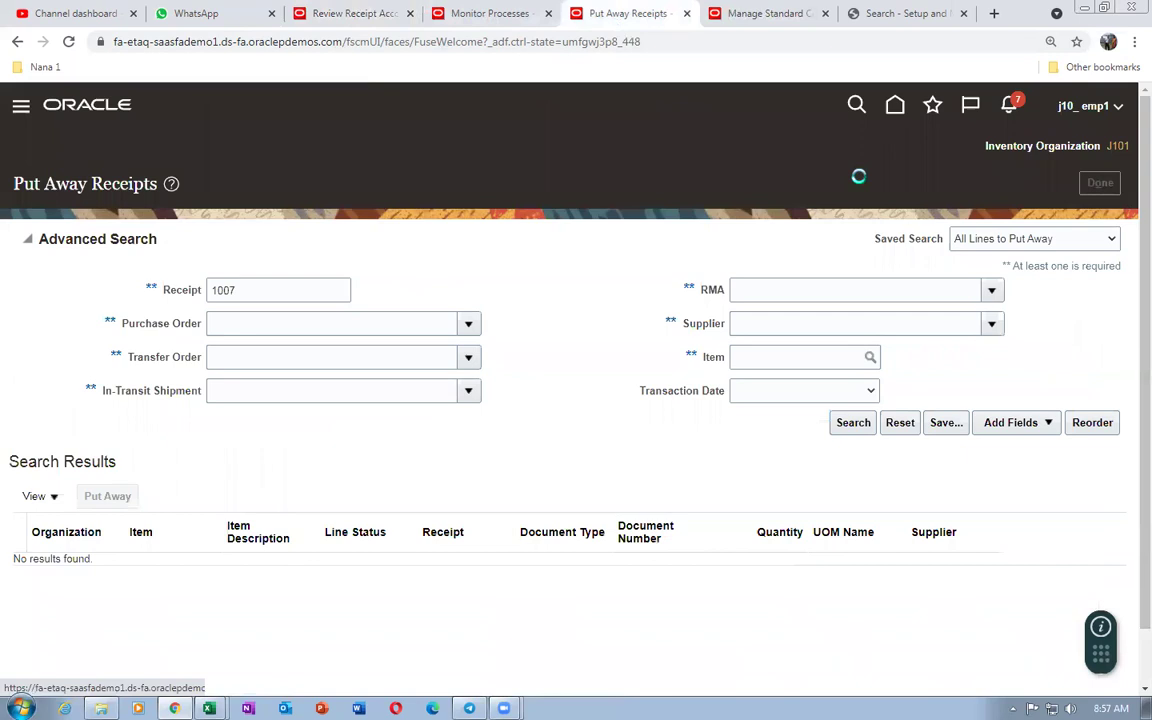
{"action": "left_click", "coordinate": [895, 105]}
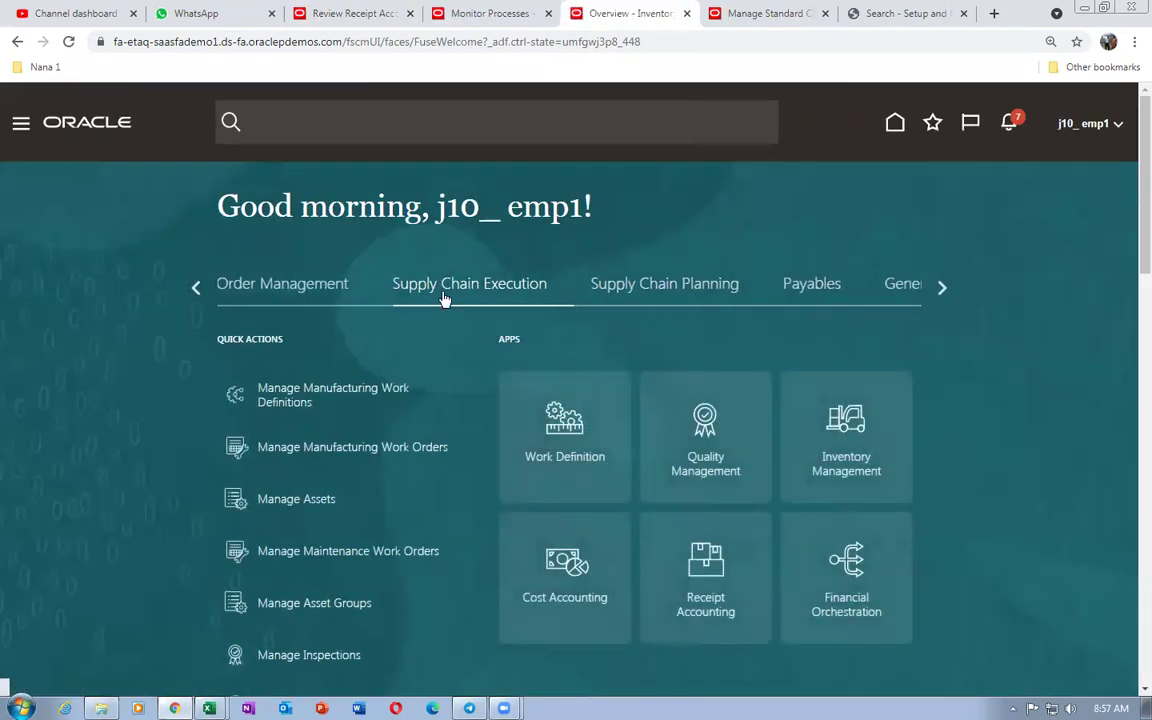
{"action": "left_click", "coordinate": [566, 570]}
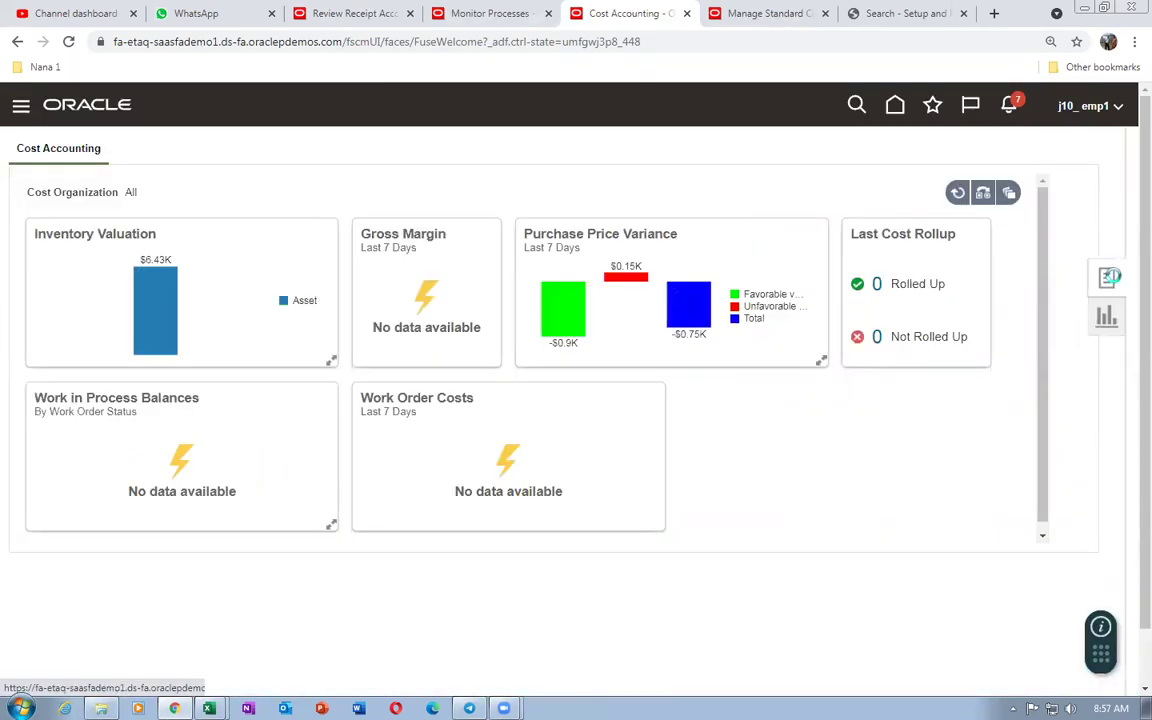
{"action": "left_click", "coordinate": [1119, 280]}
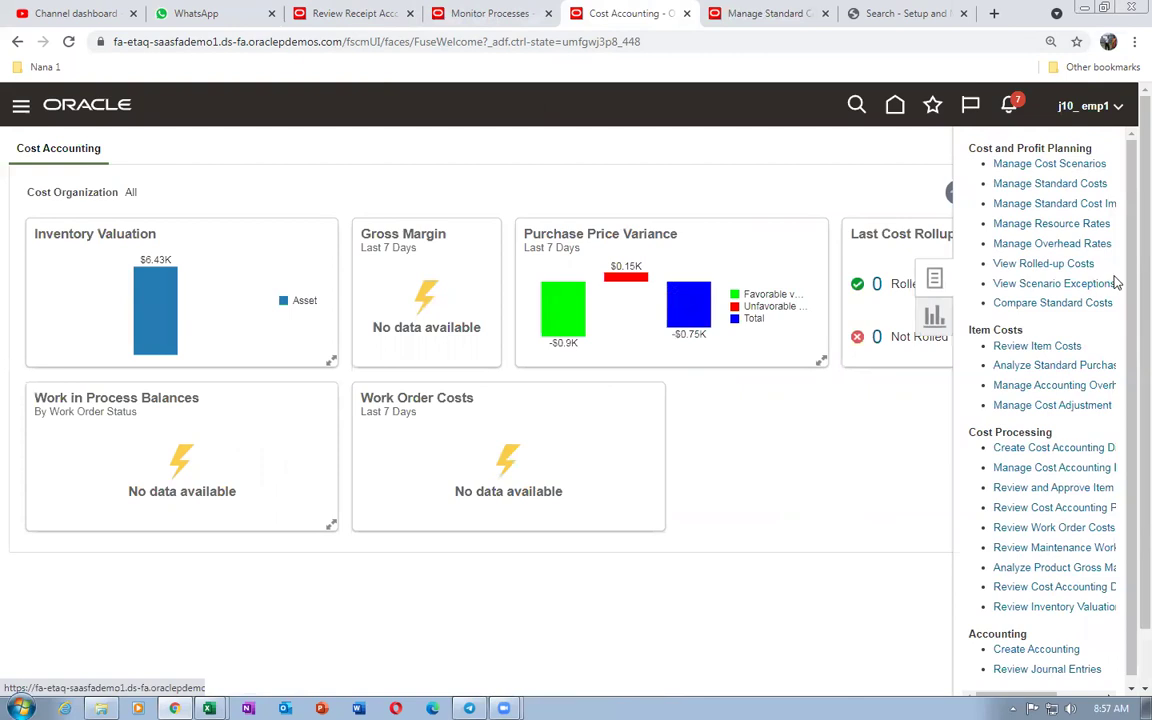
{"action": "left_click", "coordinate": [1033, 449]}
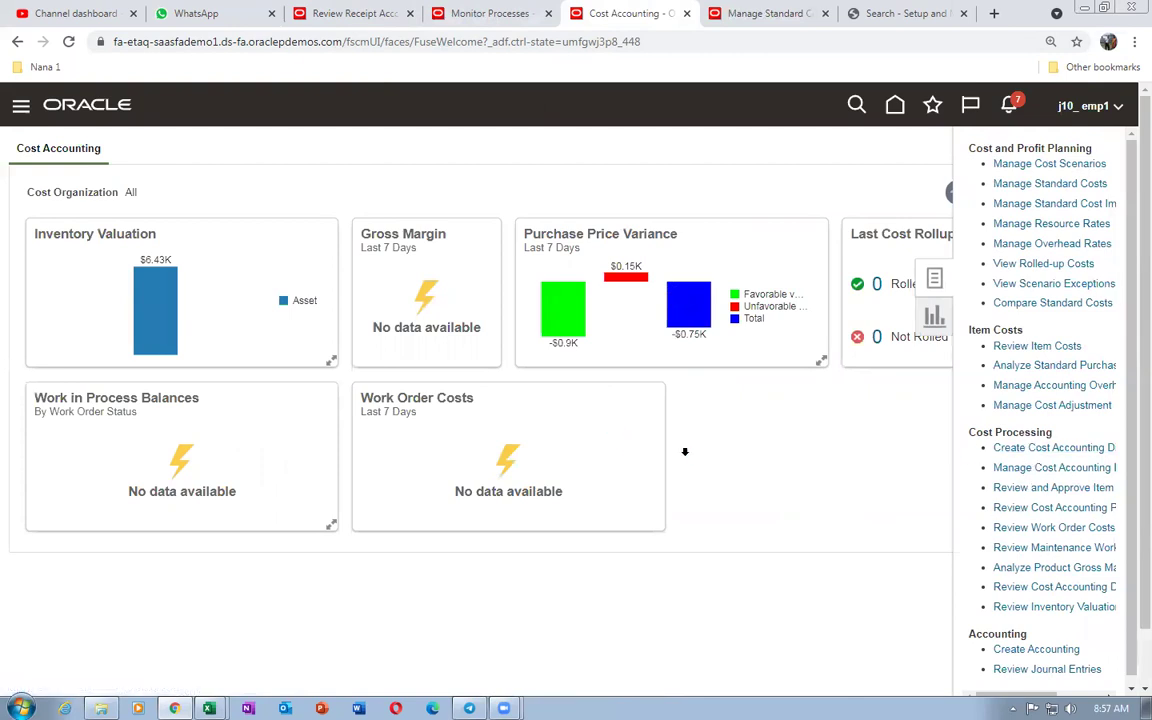
- Search for the cost accounting run control using j10
{"action": "left_click", "coordinate": [240, 286]}
{"action": "type", "text": "j10"}
{"action": "key", "text": "Tab"}
{"action": "left_click", "coordinate": [960, 321]}
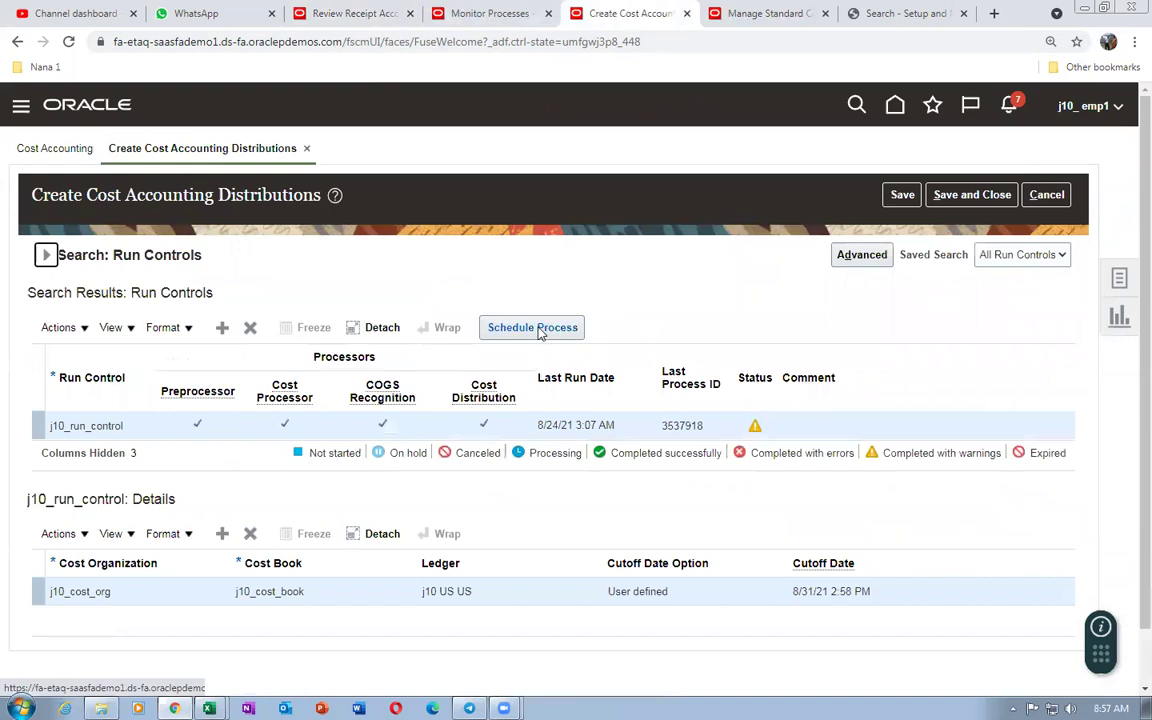
- Submit the Create Cost Accounting Distributions process for j10_run_control and refresh the scheduled processes list
{"action": "left_click", "coordinate": [537, 329]}
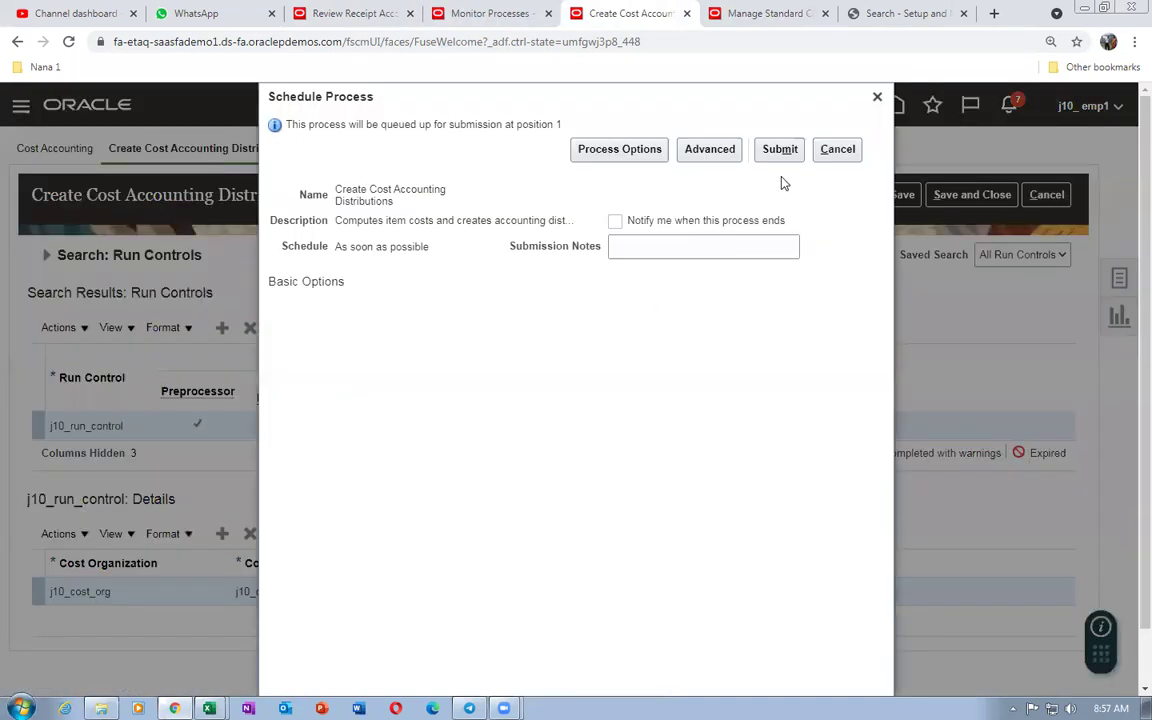
{"action": "left_click", "coordinate": [779, 152]}
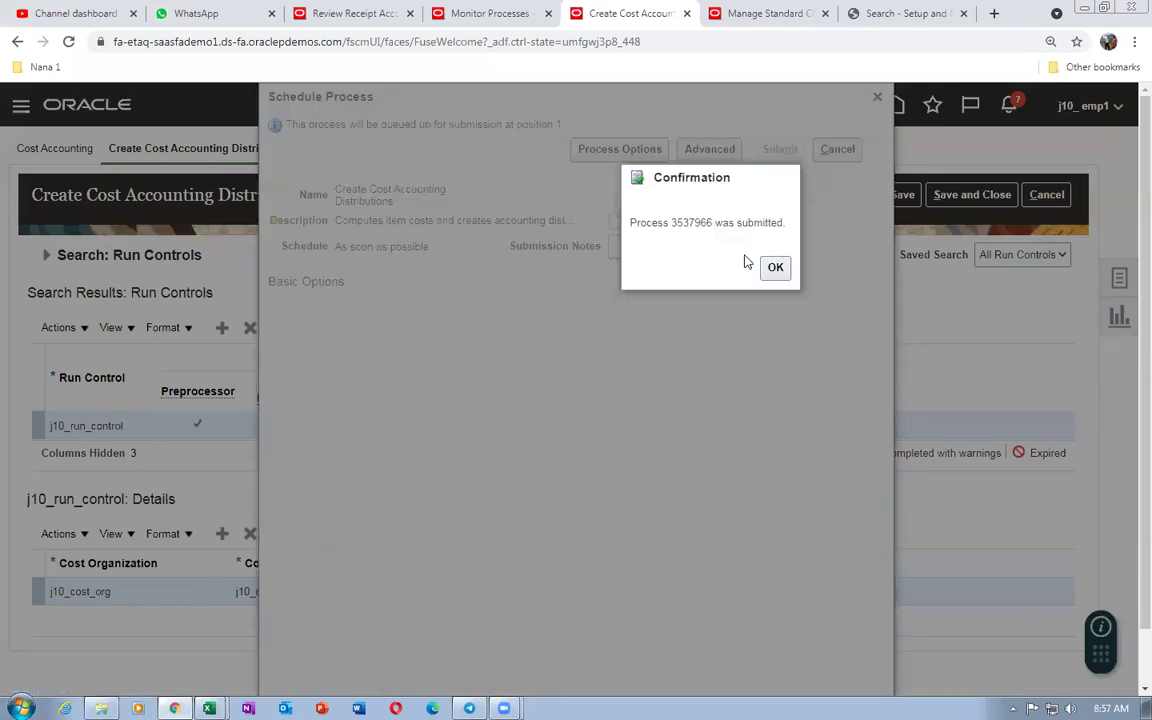
{"action": "left_click", "coordinate": [777, 268]}
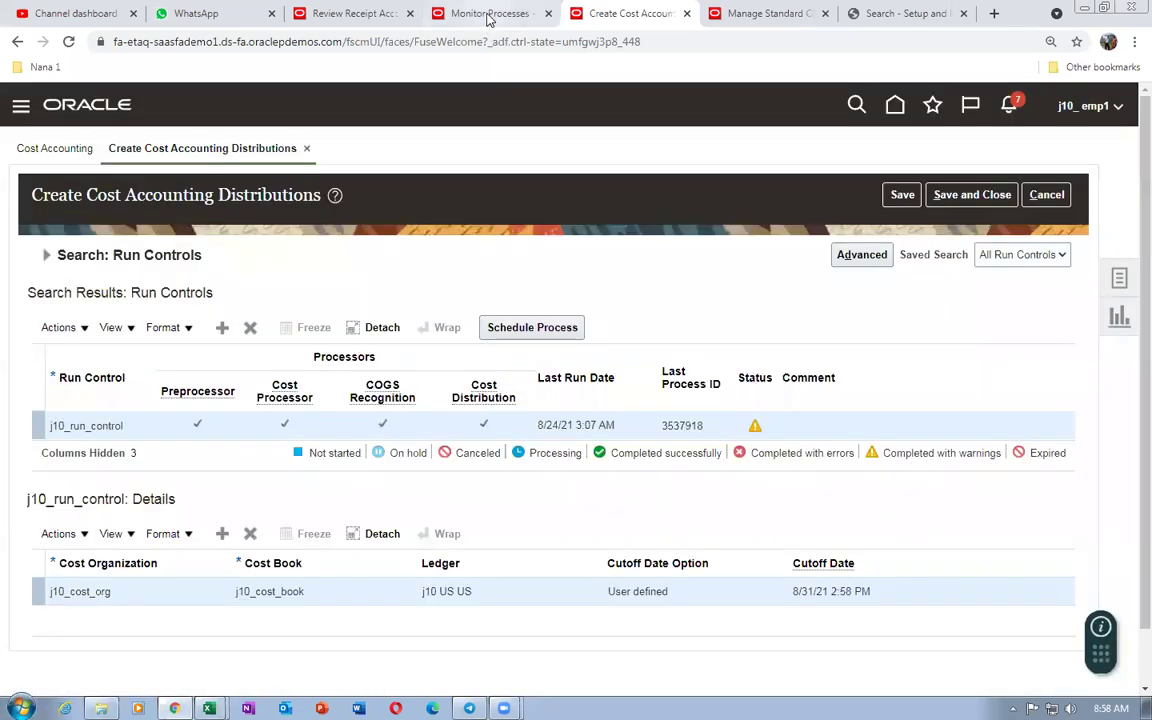
{"action": "left_click", "coordinate": [489, 14]}
{"action": "left_click", "coordinate": [690, 320]}
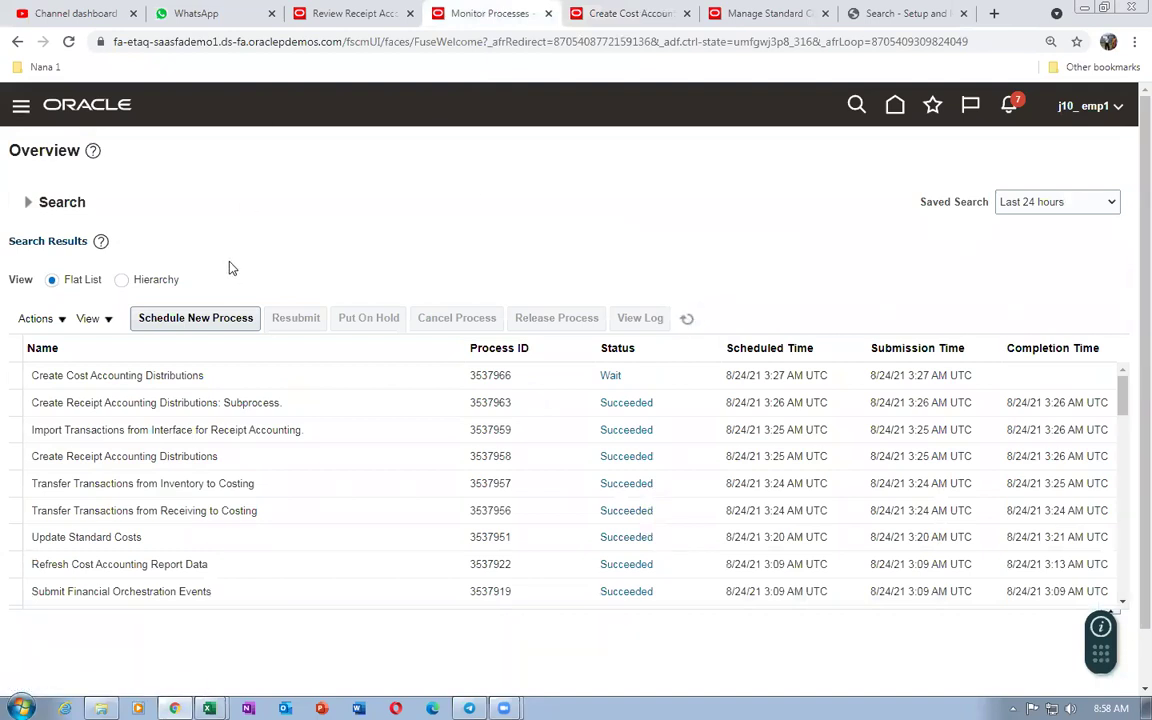
- Switch to the Additional_Docs_Records_4 folder and open the 61_Purchasing Accounting document in Word
{"action": "key", "text": "alt+Tab"}
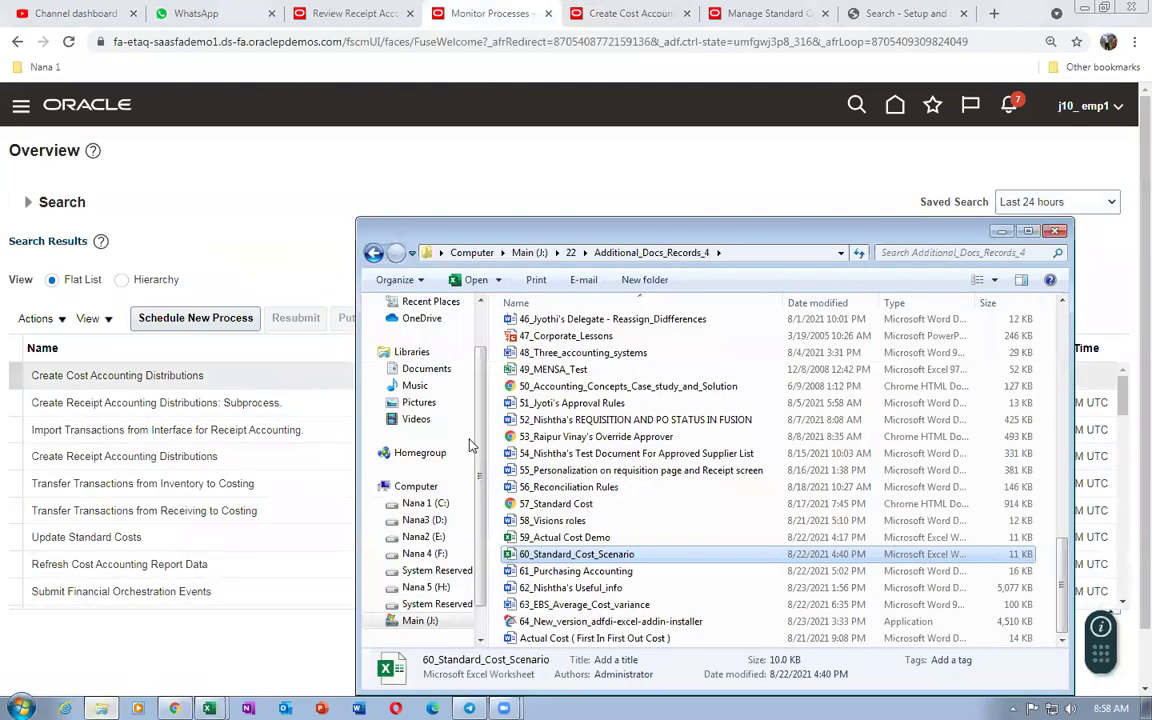
{"action": "left_click", "coordinate": [790, 571]}
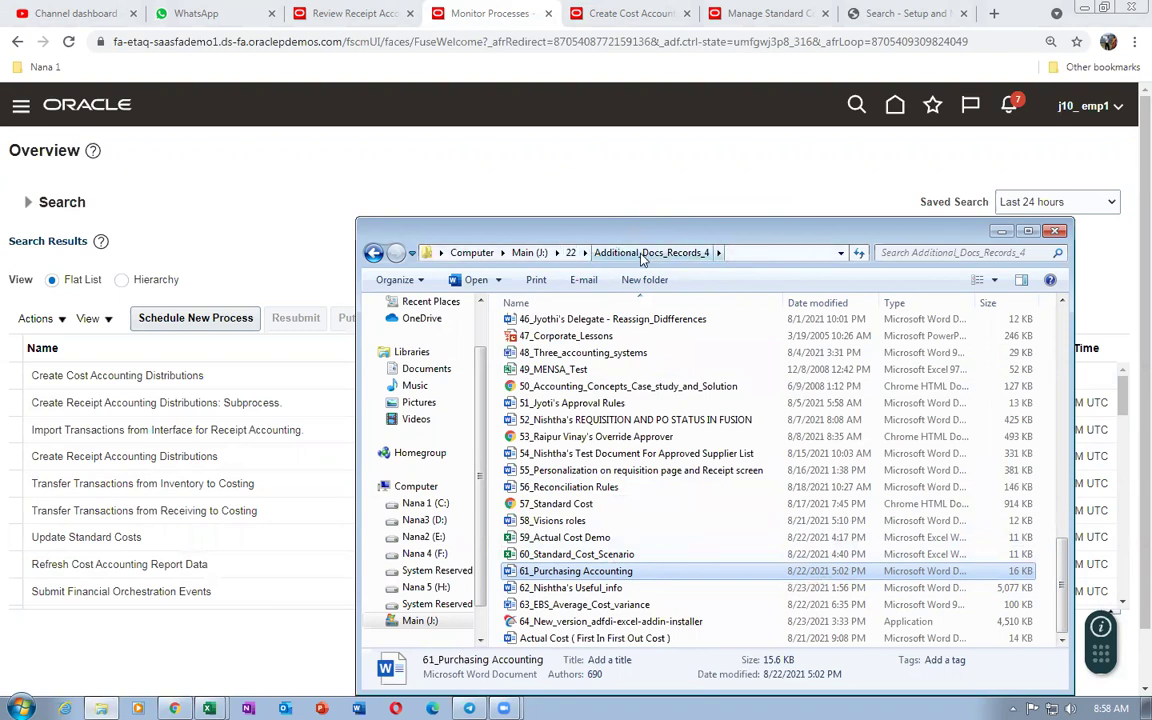
{"action": "double_click", "coordinate": [645, 573]}
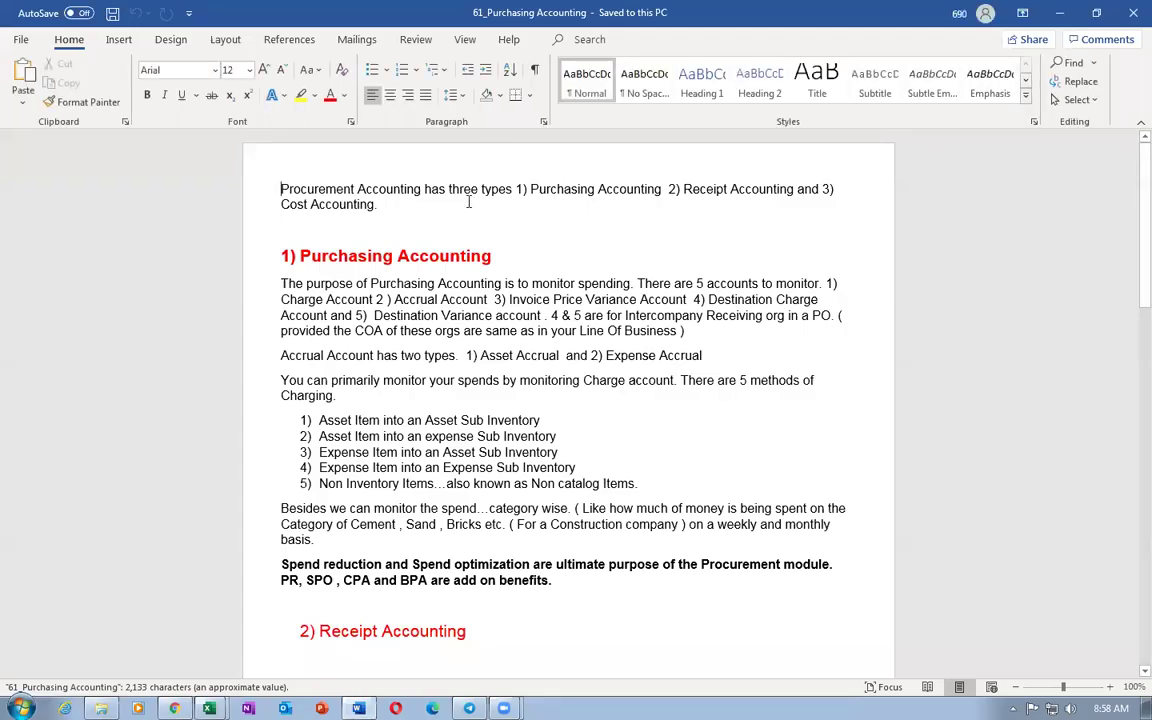
- Examine the three types of procurement accounting and the Purchasing Accounting section, highlighting key terms with the document enlarged to 140%
{"action": "left_click_drag", "start_coordinate": [282, 189], "coordinate": [421, 189]}
{"action": "scroll", "coordinate": [495, 268], "scroll_direction": "up", "scroll_amount": 2}
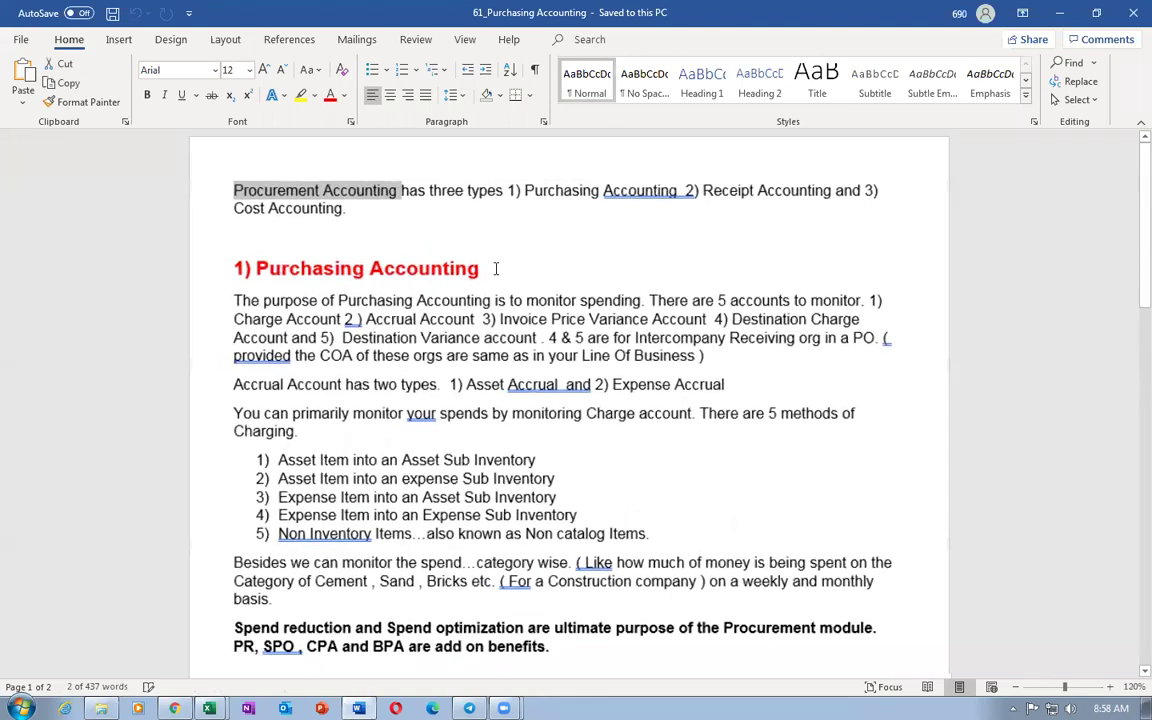
{"action": "scroll", "coordinate": [495, 268], "scroll_direction": "up", "scroll_amount": 2}
{"action": "left_click_drag", "start_coordinate": [516, 191], "coordinate": [816, 191]}
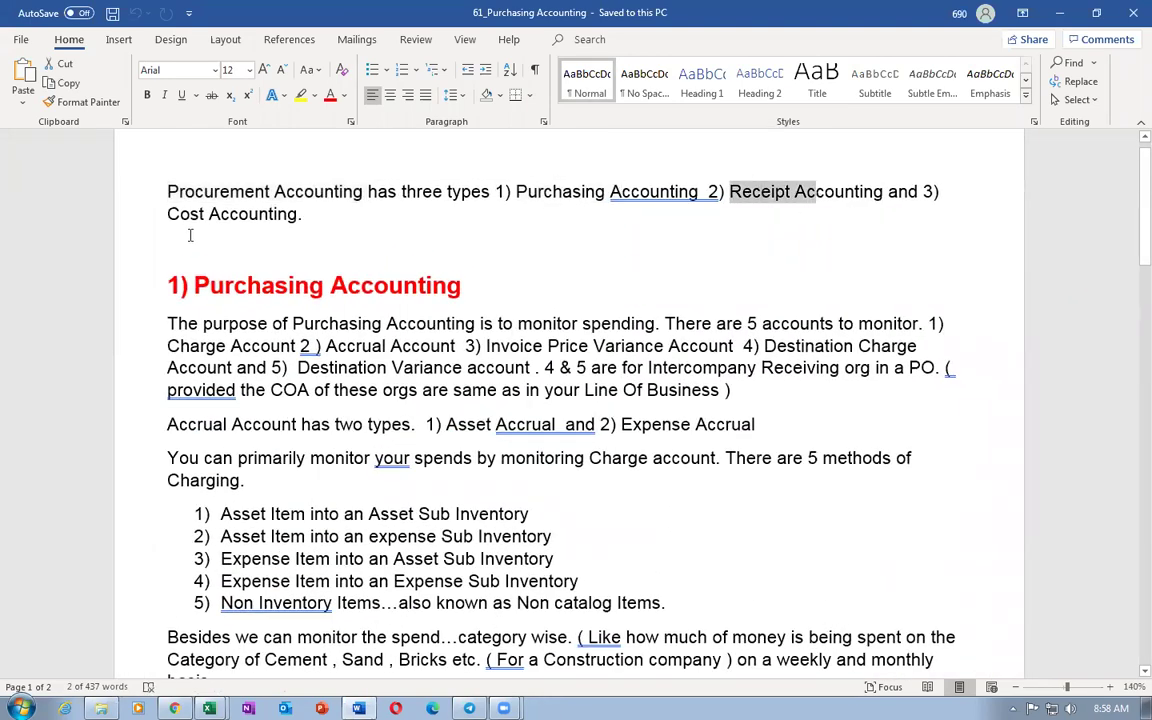
{"action": "left_click_drag", "start_coordinate": [167, 213], "coordinate": [299, 213]}
{"action": "left_click_drag", "start_coordinate": [247, 286], "coordinate": [398, 283]}
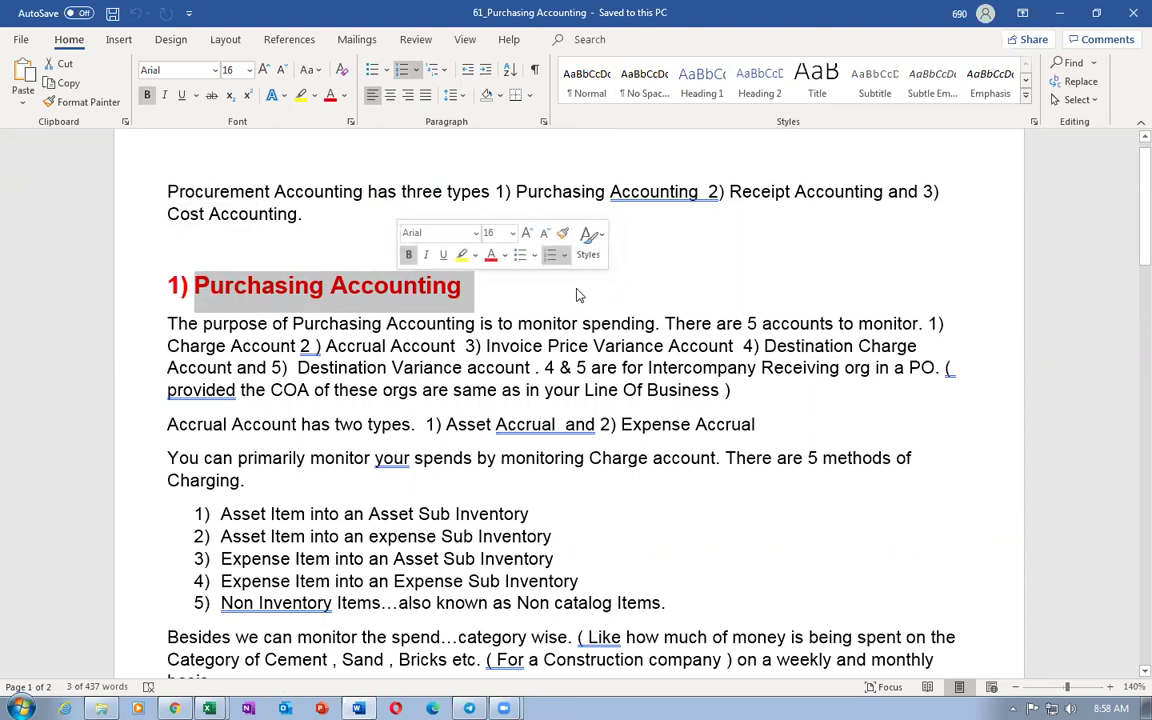
{"action": "left_click", "coordinate": [576, 295]}
{"action": "scroll", "coordinate": [411, 417], "scroll_direction": "down", "scroll_amount": 1}
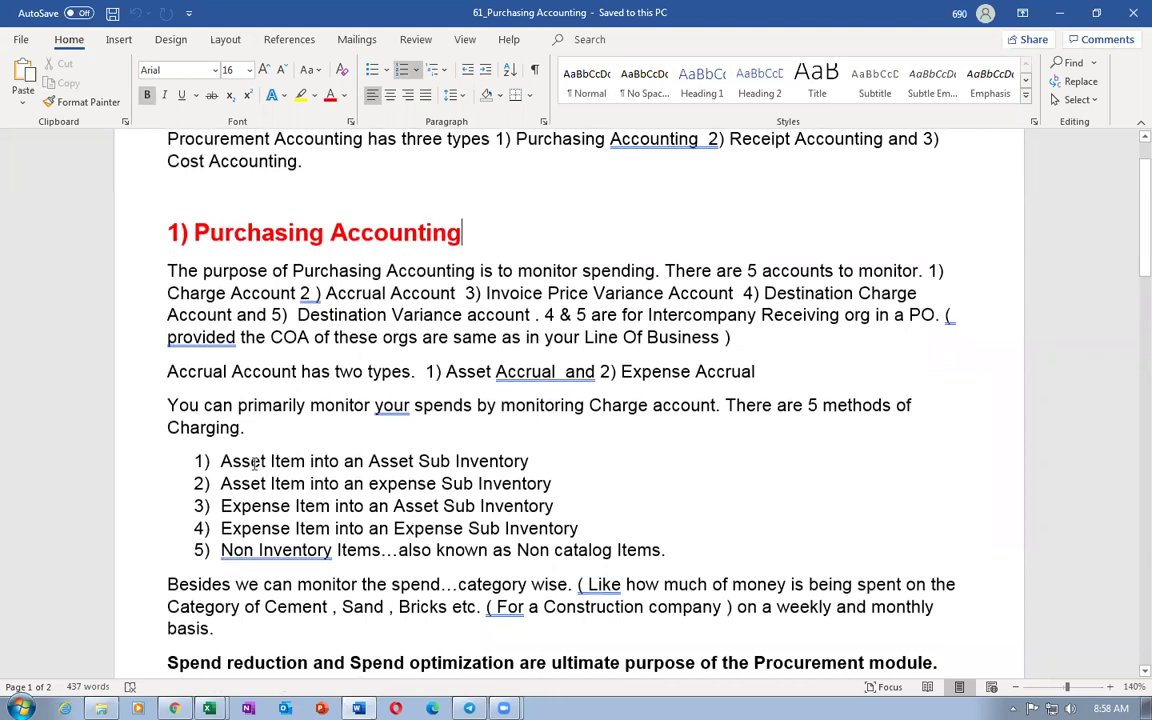
- Examine the five methods of charging, from asset items into an asset sub inventory through non-inventory items, highlighting the list entries
{"action": "left_click_drag", "start_coordinate": [221, 461], "coordinate": [383, 473]}
{"action": "left_click", "coordinate": [326, 483]}
{"action": "left_click_drag", "start_coordinate": [283, 483], "coordinate": [366, 484]}
{"action": "left_click_drag", "start_coordinate": [332, 528], "coordinate": [290, 463]}
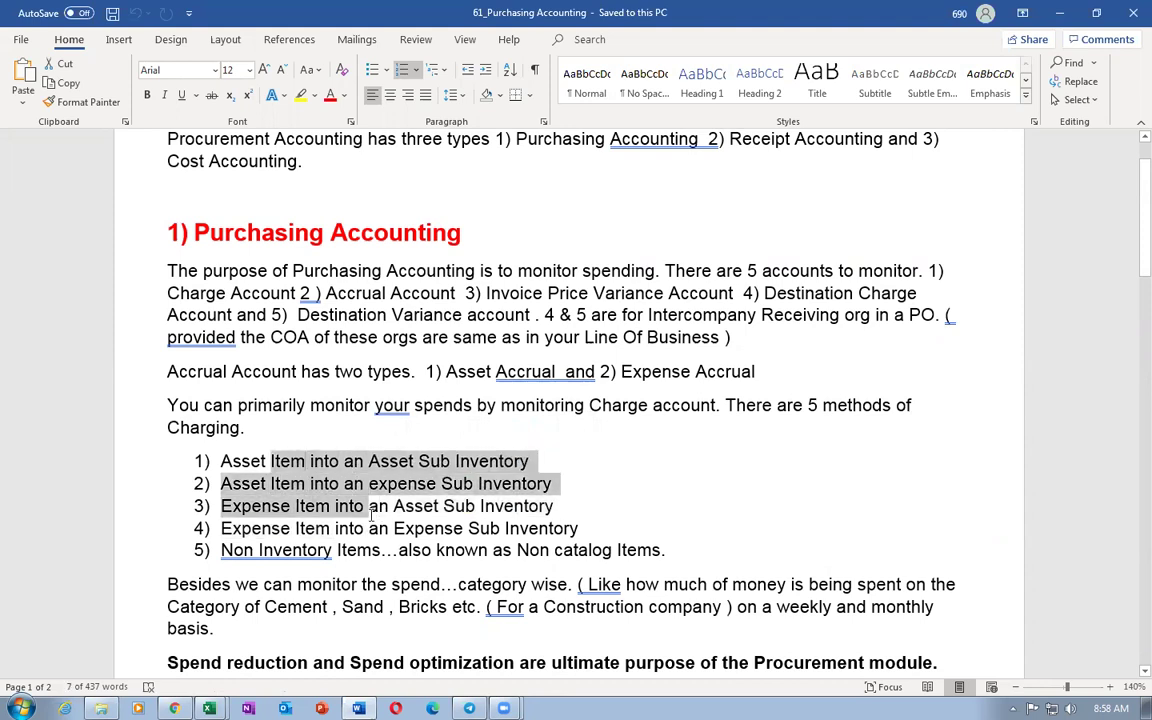
{"action": "left_click", "coordinate": [304, 552]}
{"action": "left_click_drag", "start_coordinate": [436, 550], "coordinate": [581, 550]}
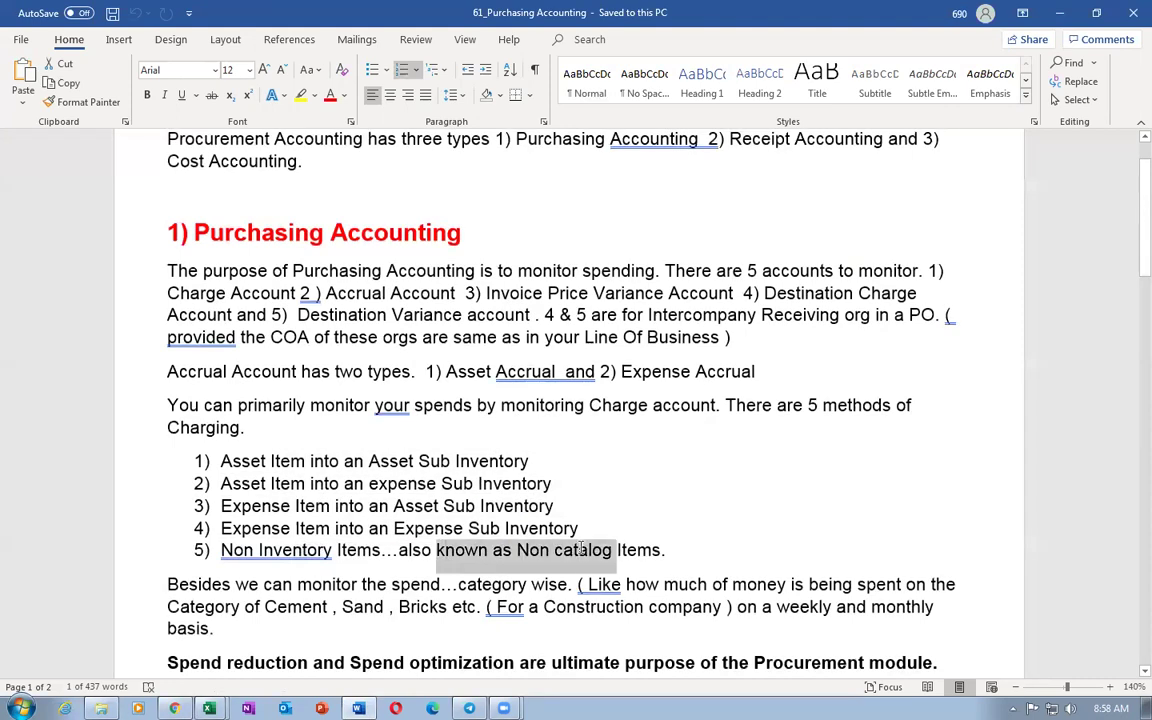
{"action": "left_click_drag", "start_coordinate": [313, 461], "coordinate": [672, 549]}
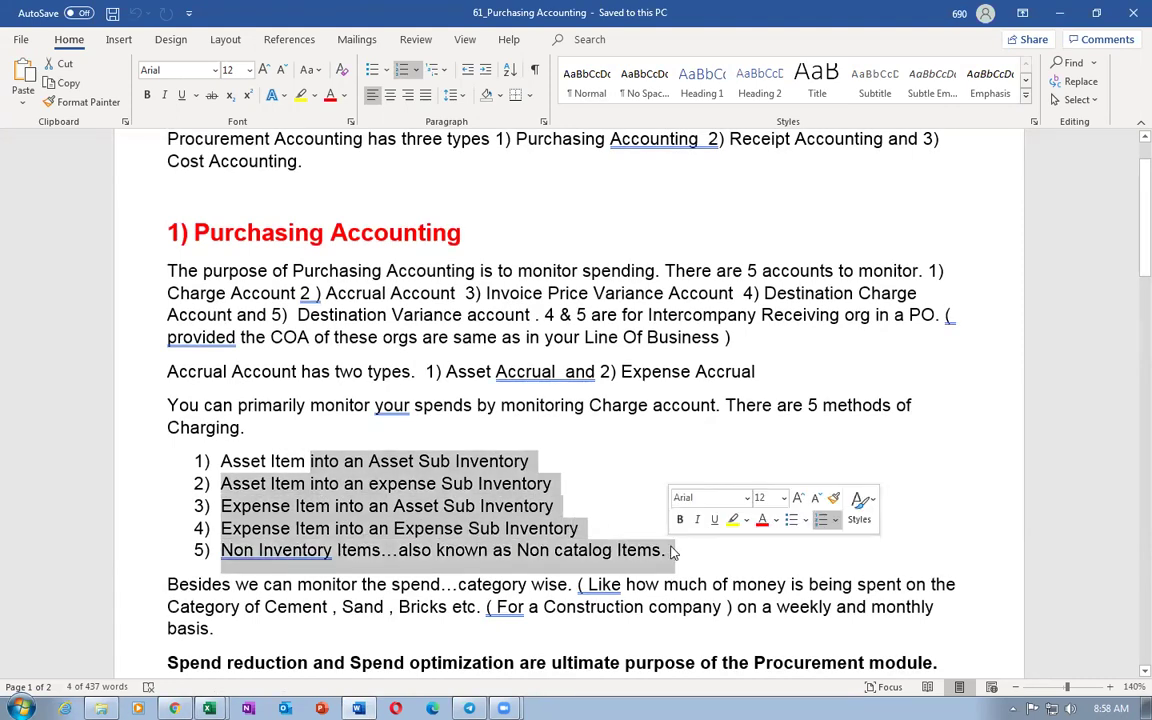
{"action": "left_click", "coordinate": [392, 506]}
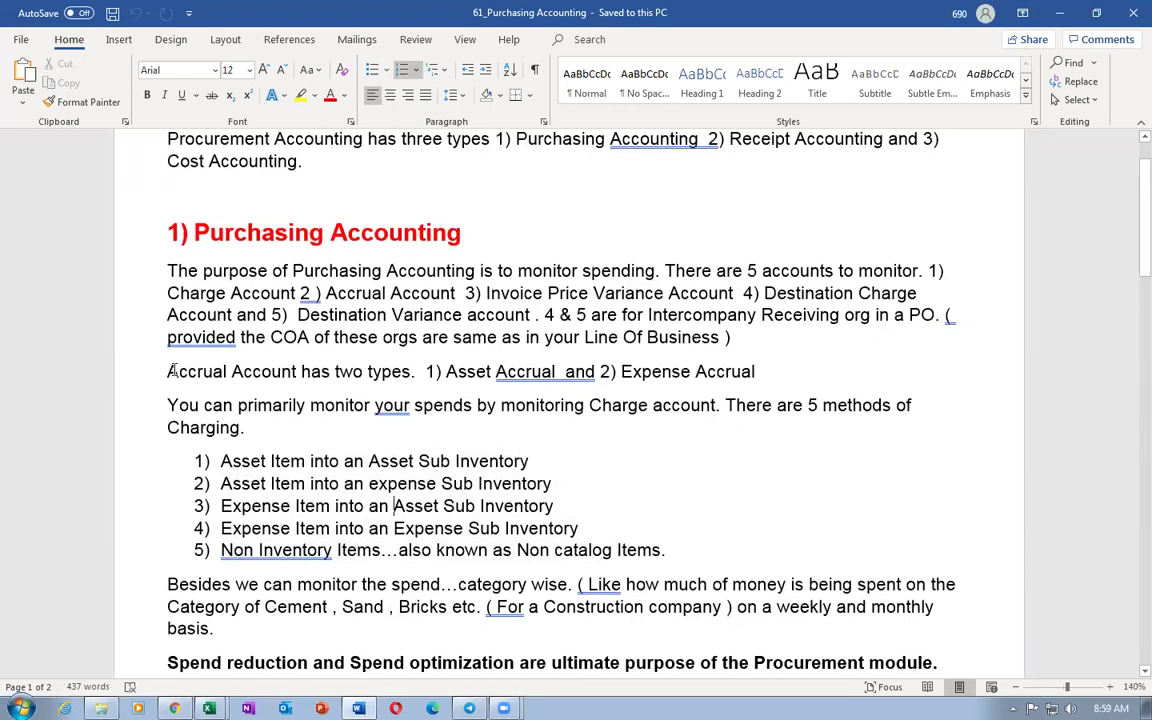
- Review the two accrual account types and the paragraph on the five accounts to monitor, selecting the relevant text
{"action": "left_click_drag", "start_coordinate": [167, 371], "coordinate": [297, 371]}
{"action": "left_click", "coordinate": [447, 371]}
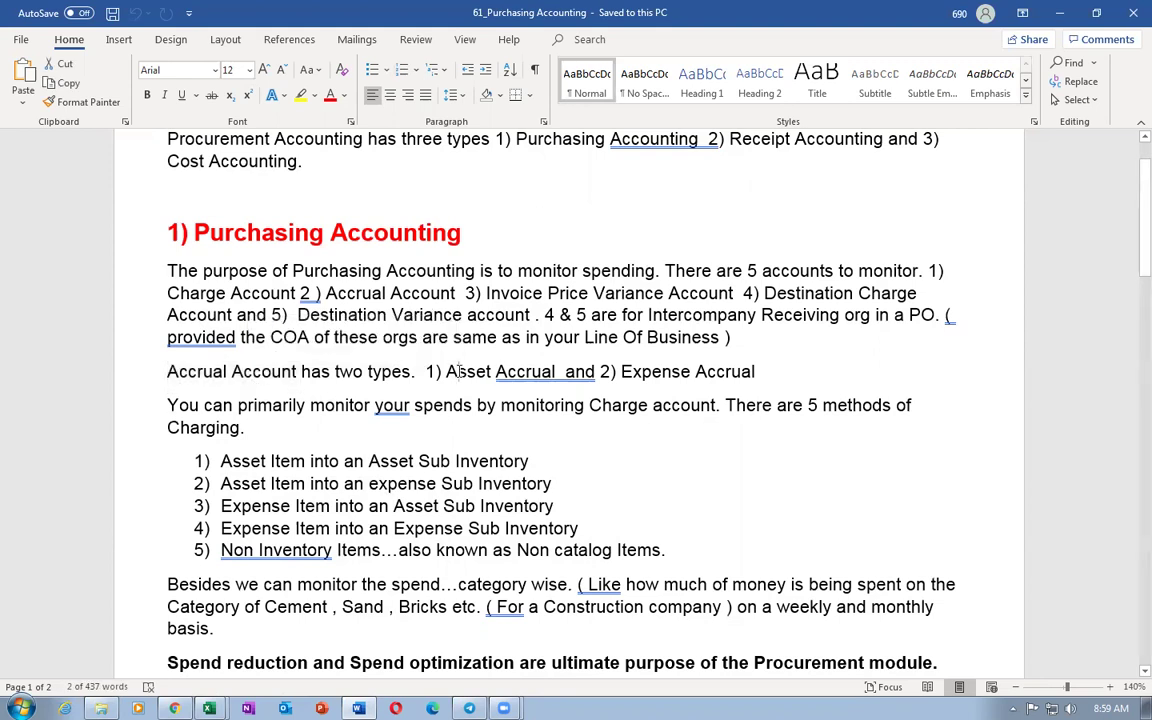
{"action": "double_click", "coordinate": [524, 371]}
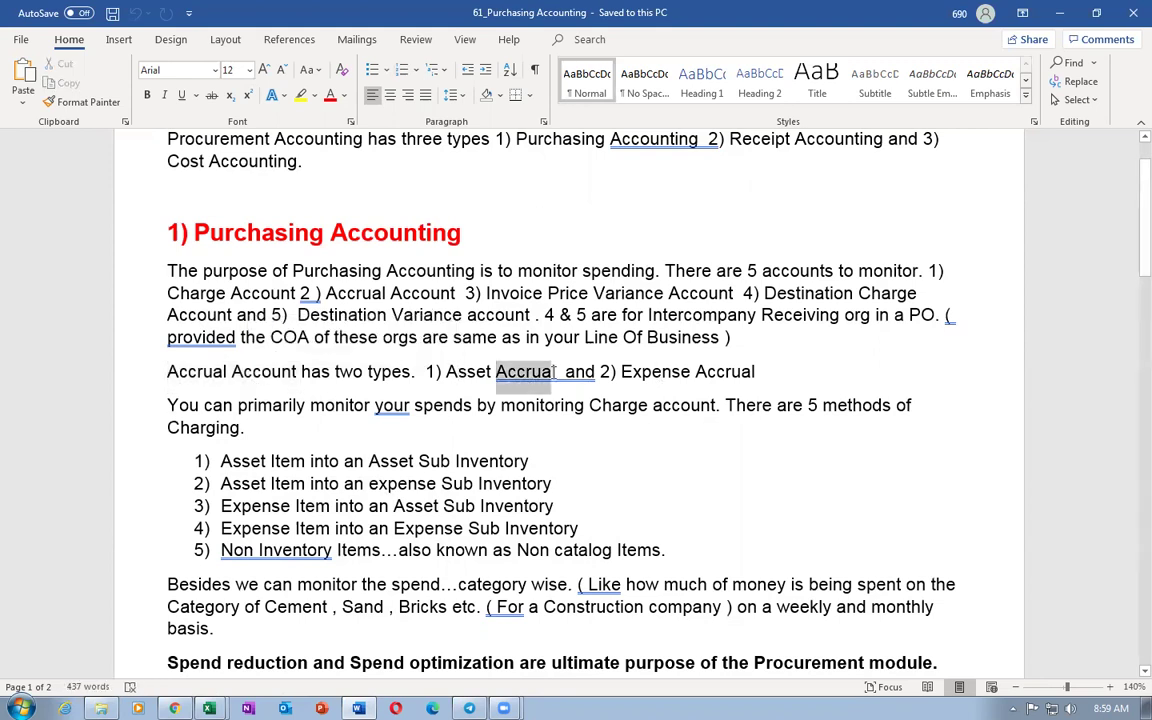
{"action": "left_click_drag", "start_coordinate": [363, 280], "coordinate": [735, 343]}
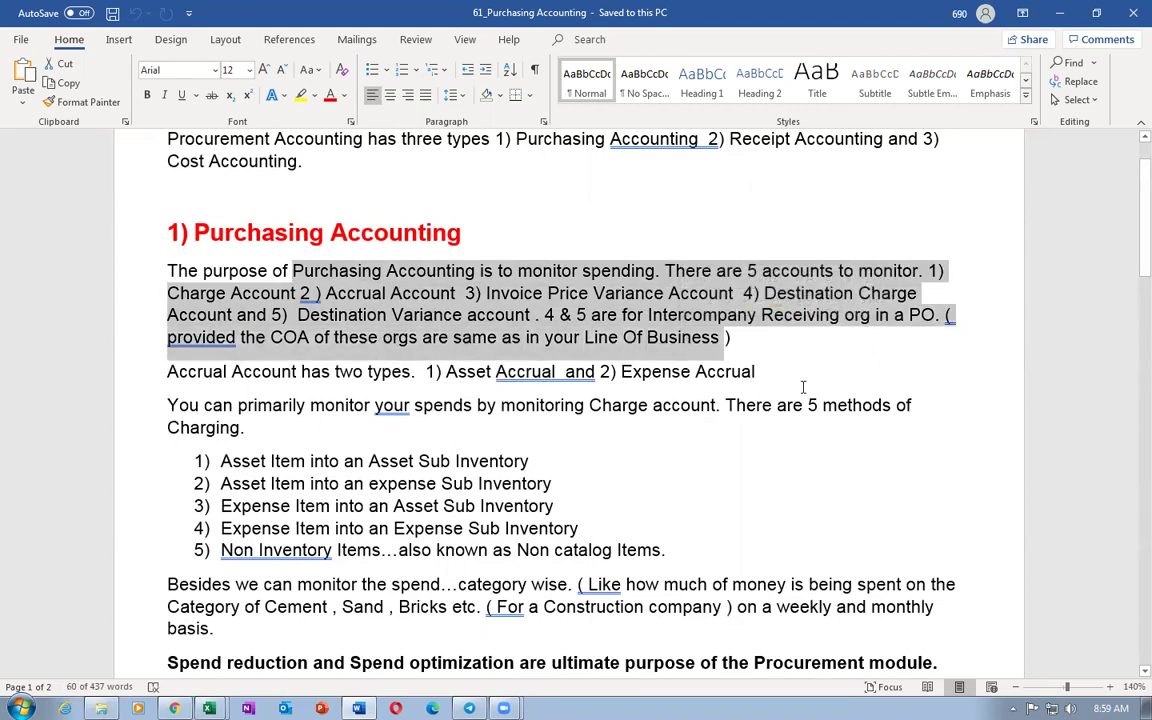
{"action": "left_click", "coordinate": [761, 492]}
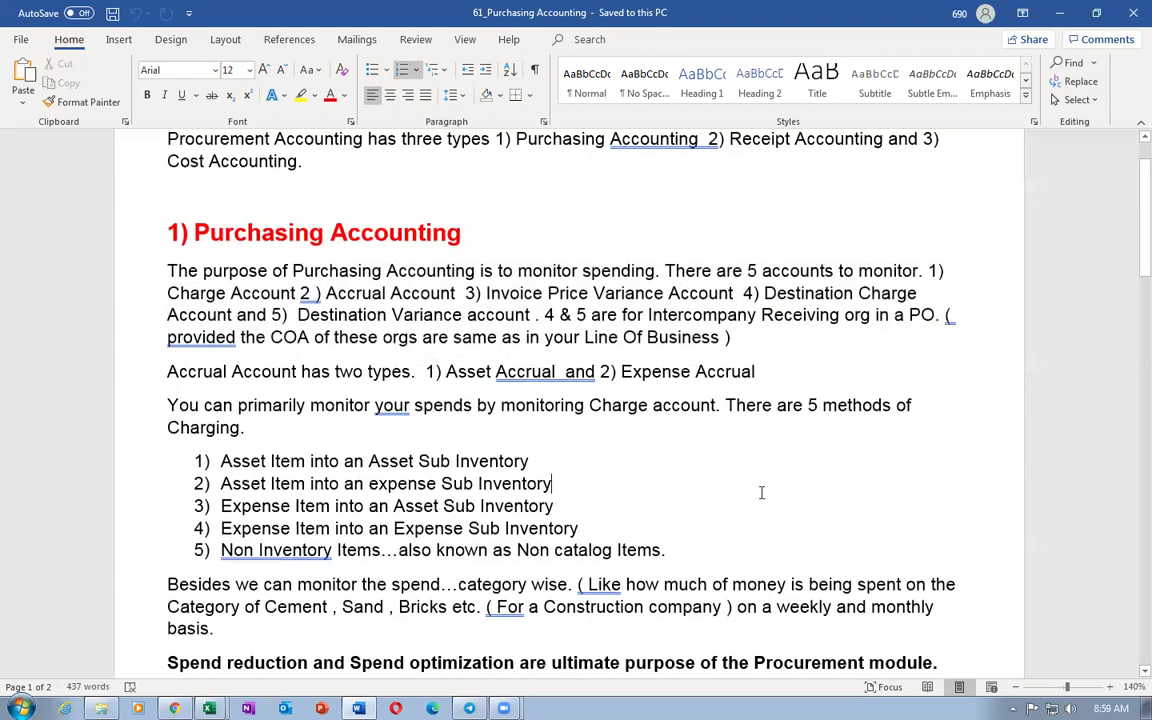
- Examine how spends are monitored through the charge account, highlighting the phrase "monitor your spends" and the list of charging methods
{"action": "left_click_drag", "start_coordinate": [396, 405], "coordinate": [448, 410]}
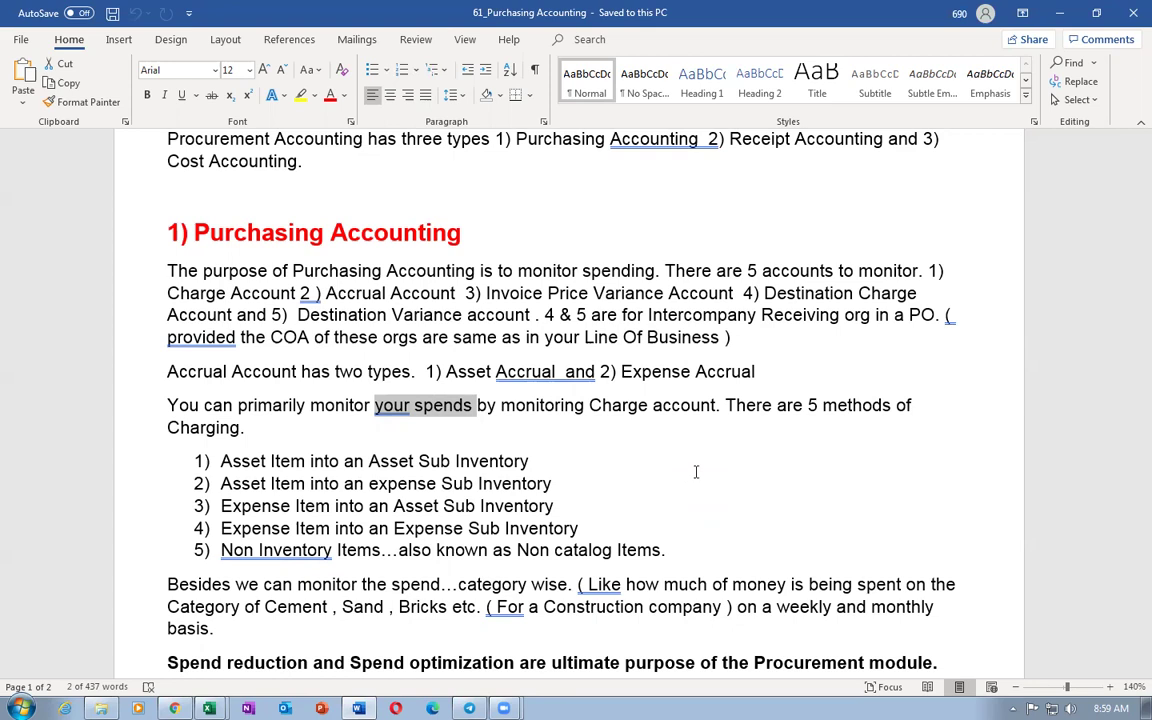
{"action": "left_click", "coordinate": [252, 427]}
{"action": "left_click_drag", "start_coordinate": [208, 230], "coordinate": [472, 234]}
{"action": "left_click_drag", "start_coordinate": [340, 405], "coordinate": [469, 410]}
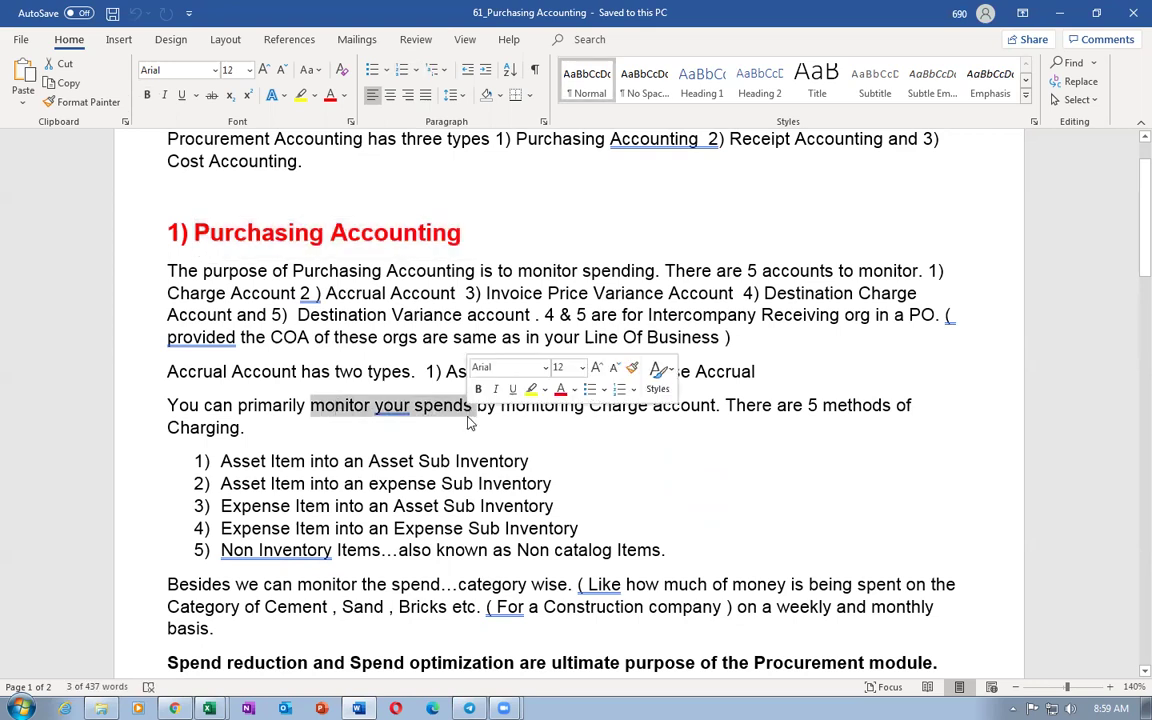
{"action": "left_click", "coordinate": [656, 470]}
{"action": "key", "text": "Down"}
{"action": "key", "text": "Down"}
{"action": "key", "text": "Down"}
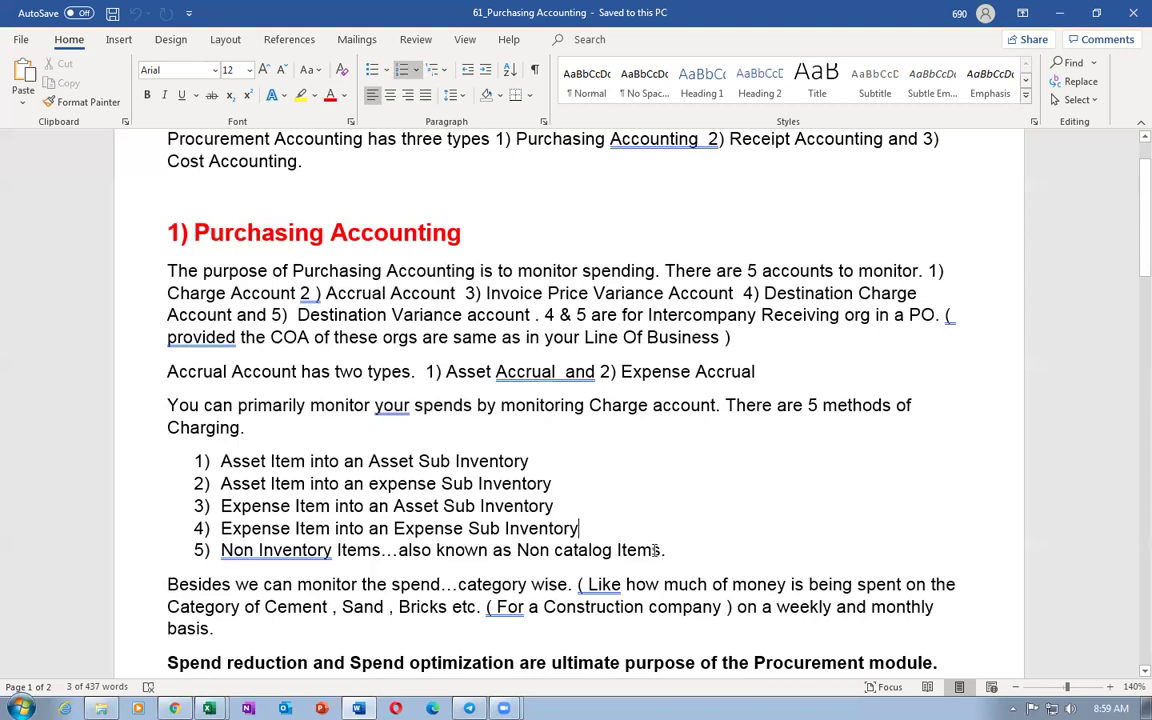
{"action": "left_click_drag", "start_coordinate": [369, 461], "coordinate": [490, 550]}
- Read the paragraph on category-wise spend monitoring and highlight the line about PR, SPO, CPA and BPA add-on benefits
{"action": "scroll", "coordinate": [390, 484], "scroll_direction": "down", "scroll_amount": 3}
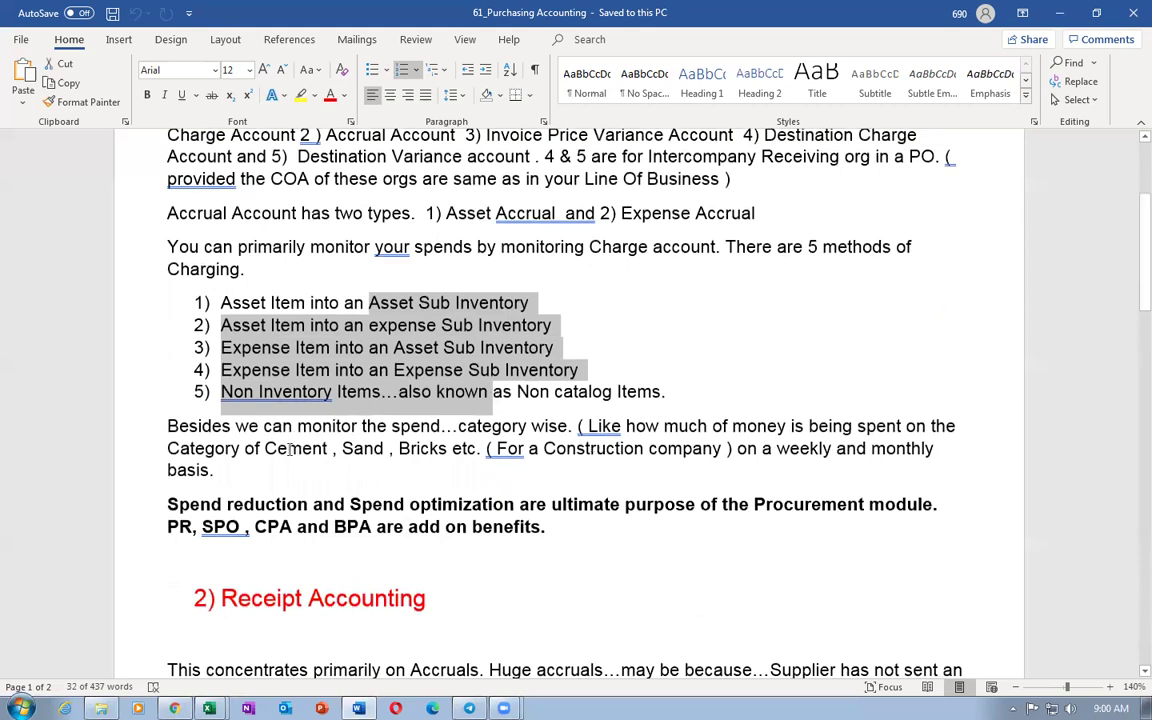
{"action": "left_click_drag", "start_coordinate": [265, 448], "coordinate": [352, 448]}
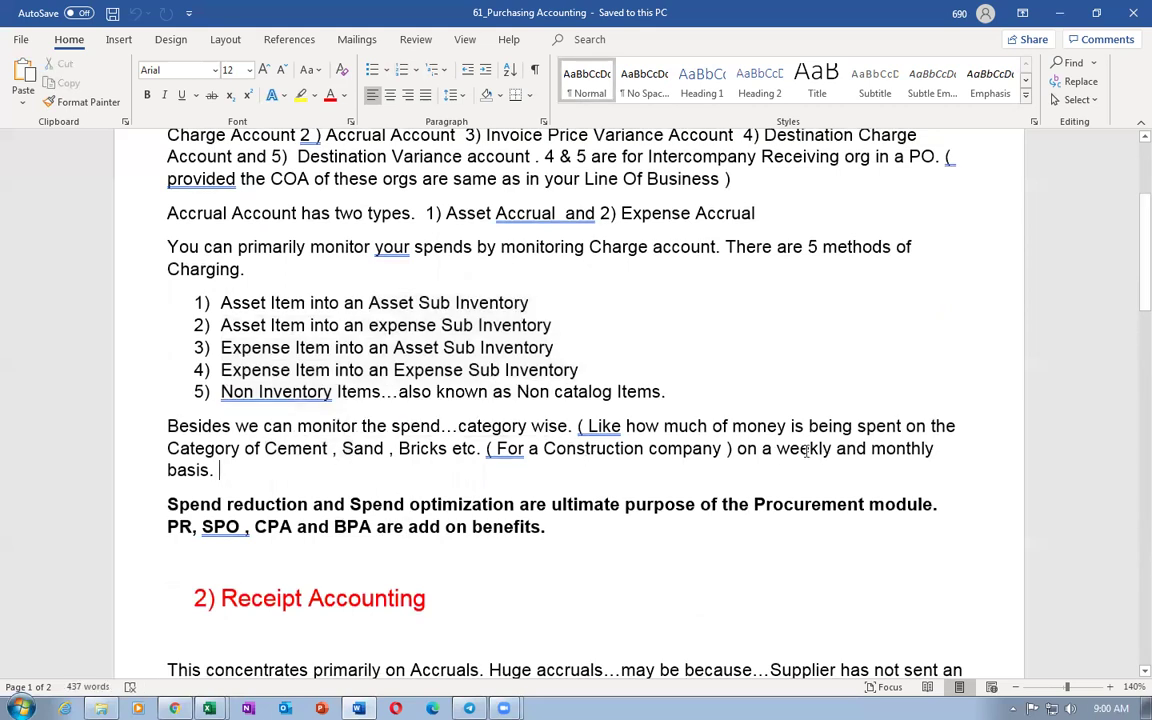
{"action": "left_click_drag", "start_coordinate": [776, 448], "coordinate": [832, 450]}
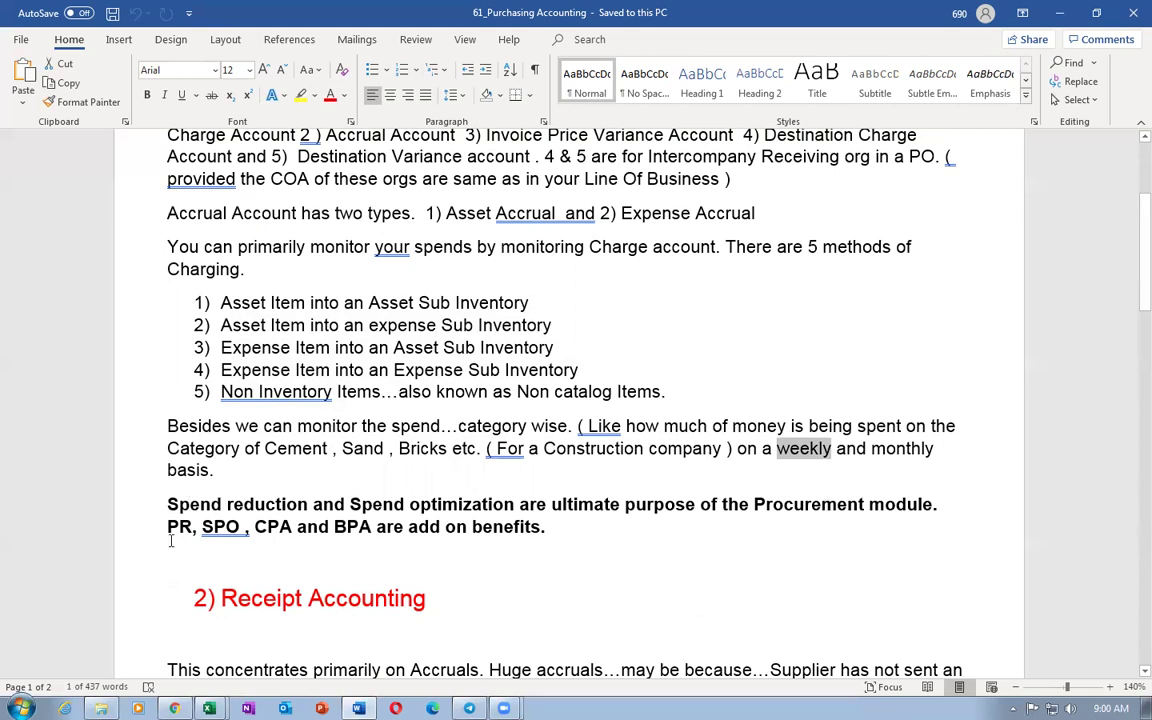
{"action": "left_click_drag", "start_coordinate": [169, 527], "coordinate": [558, 530]}
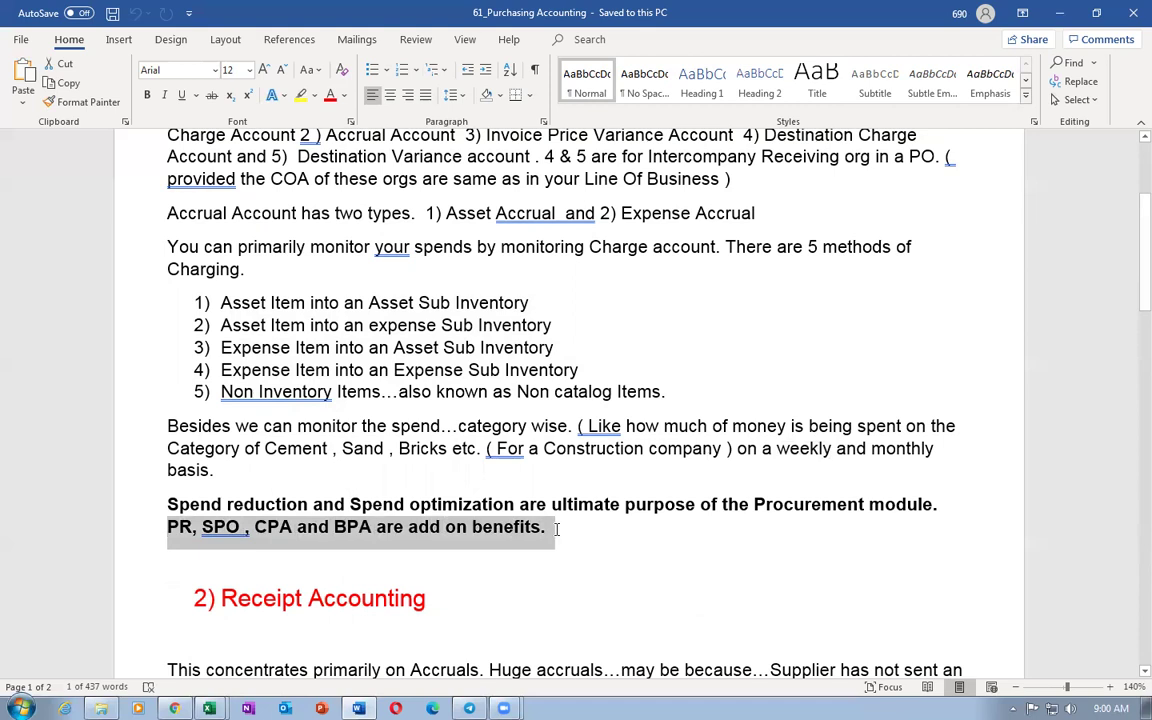
{"action": "left_click", "coordinate": [611, 566]}
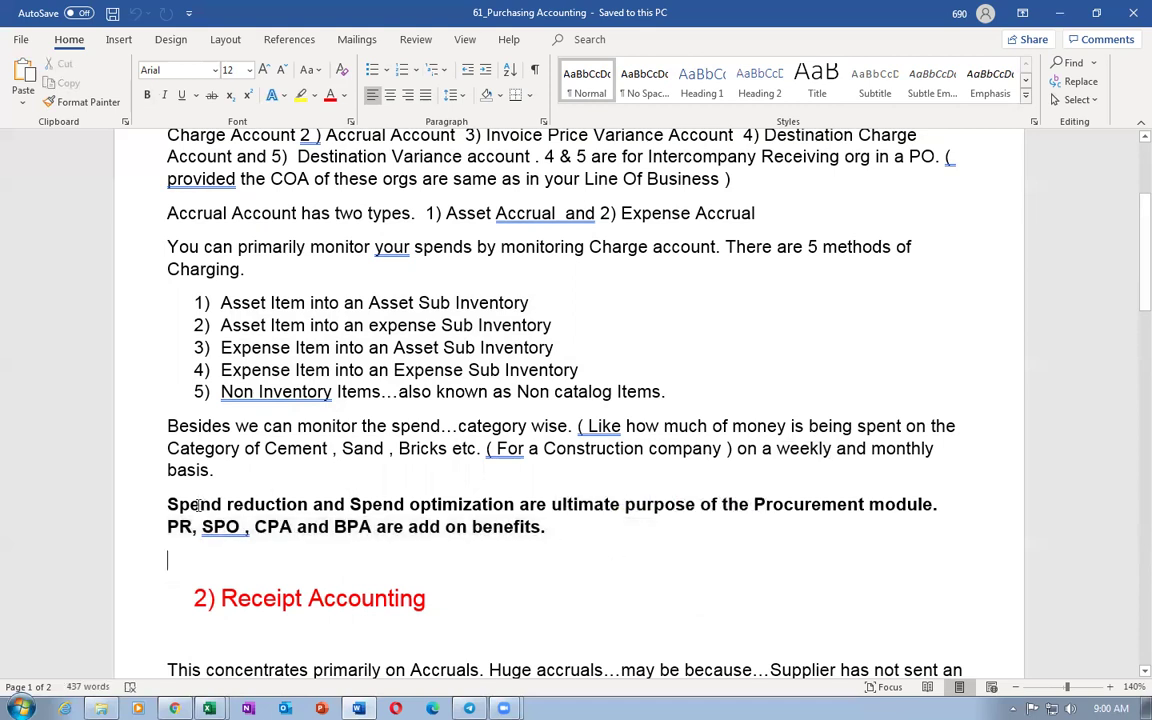
- Review spend reduction and spend optimization as the purpose of the Procurement module, highlighting each term and the PR, SPO, CPA and BPA names
{"action": "left_click_drag", "start_coordinate": [197, 505], "coordinate": [490, 512]}
{"action": "scroll", "coordinate": [495, 495], "scroll_direction": "up", "scroll_amount": 4}
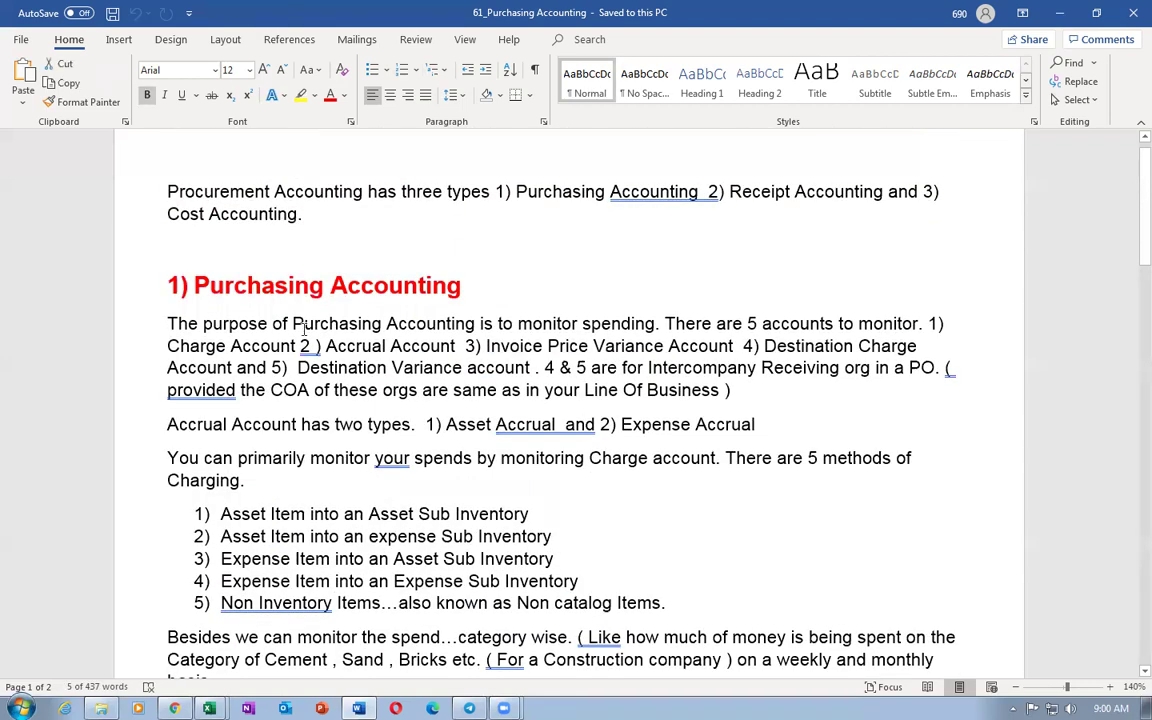
{"action": "scroll", "coordinate": [305, 328], "scroll_direction": "down", "scroll_amount": 7}
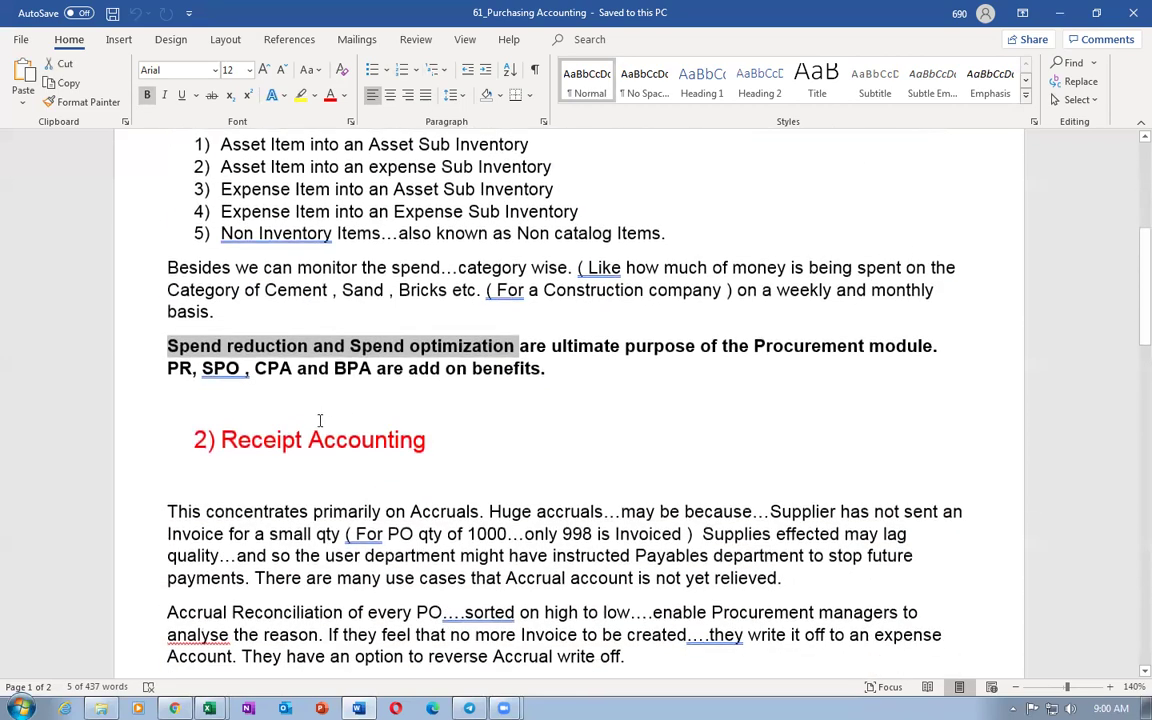
{"action": "left_click", "coordinate": [318, 408]}
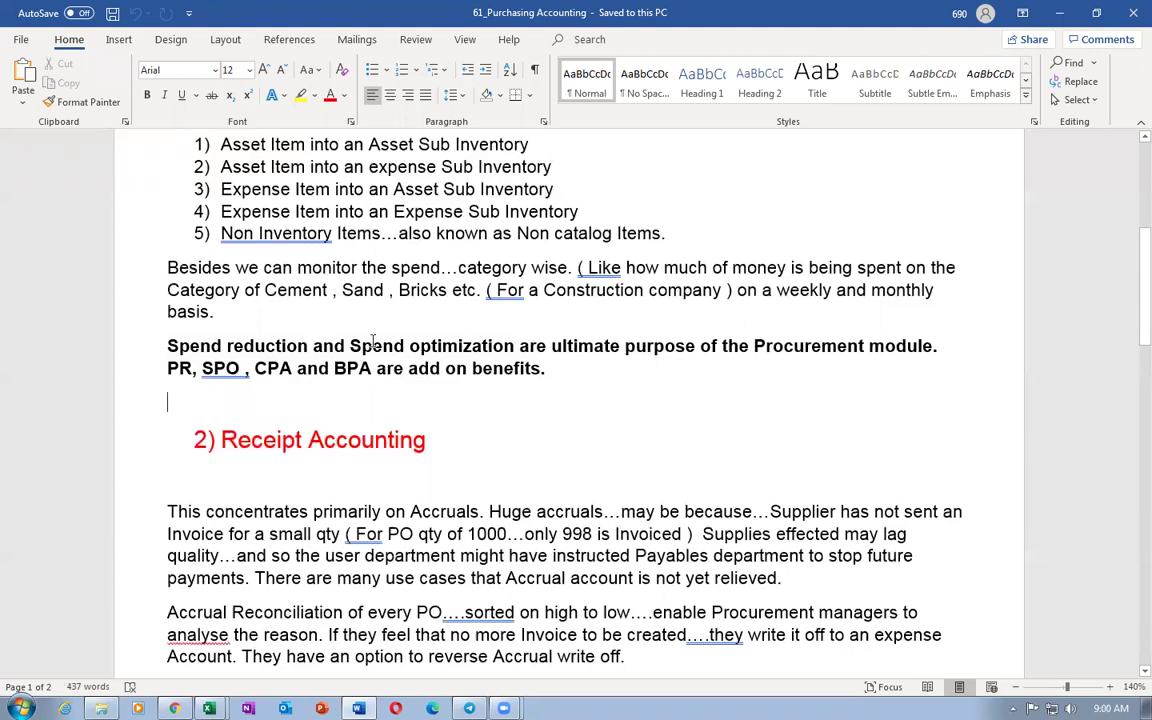
{"action": "left_click_drag", "start_coordinate": [369, 343], "coordinate": [455, 356]}
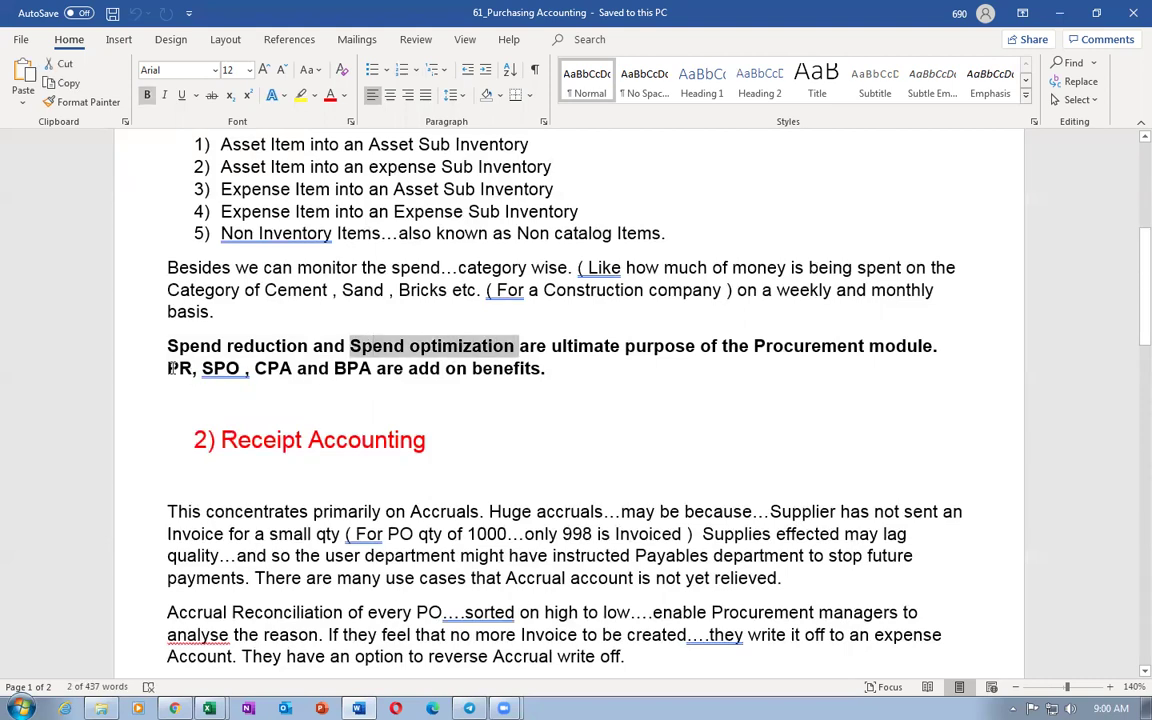
{"action": "left_click_drag", "start_coordinate": [167, 370], "coordinate": [361, 378]}
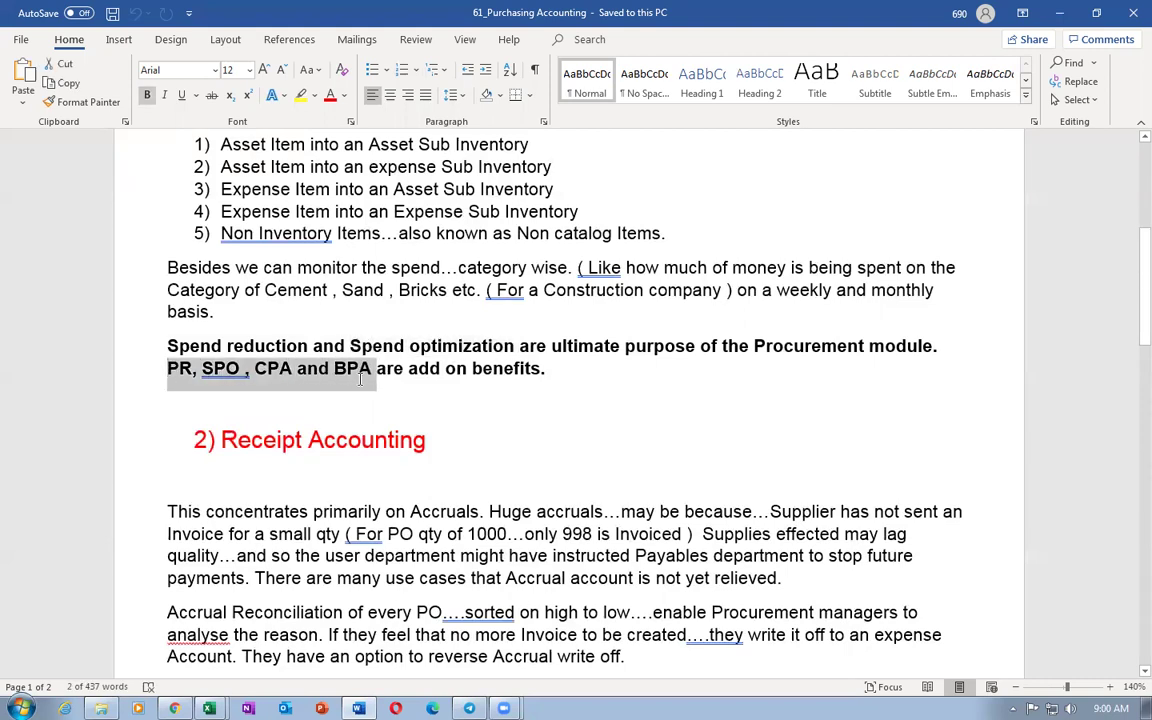
{"action": "left_click", "coordinate": [360, 406]}
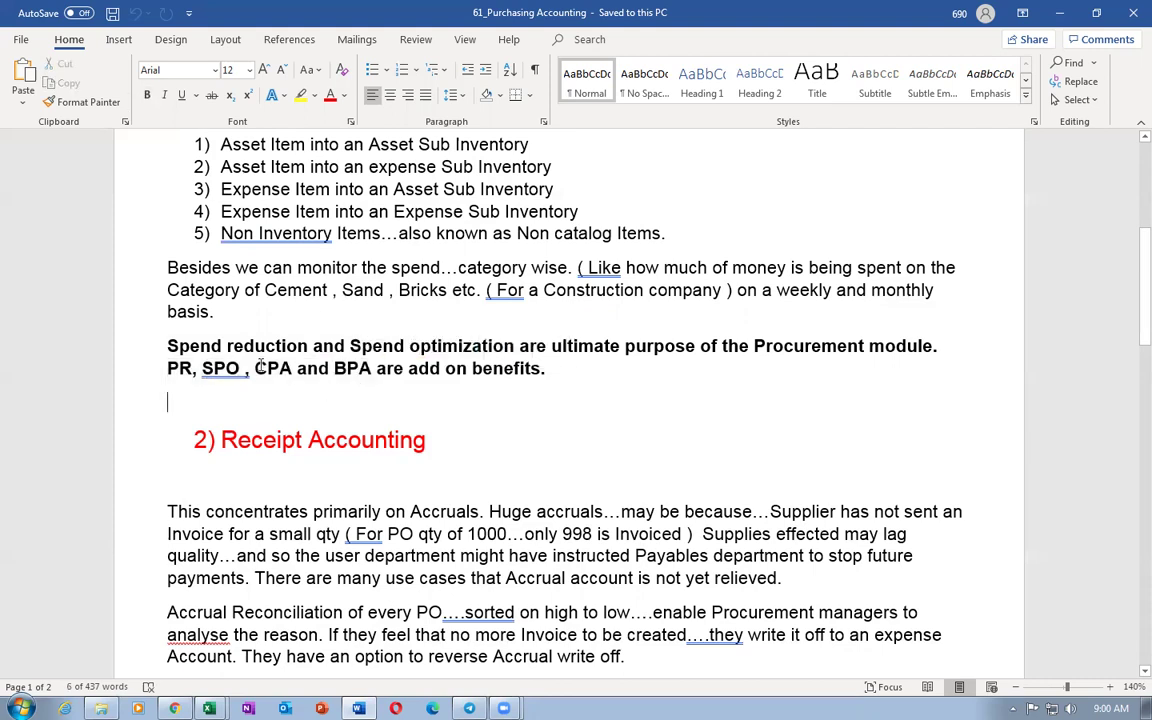
{"action": "left_click_drag", "start_coordinate": [183, 342], "coordinate": [308, 348]}
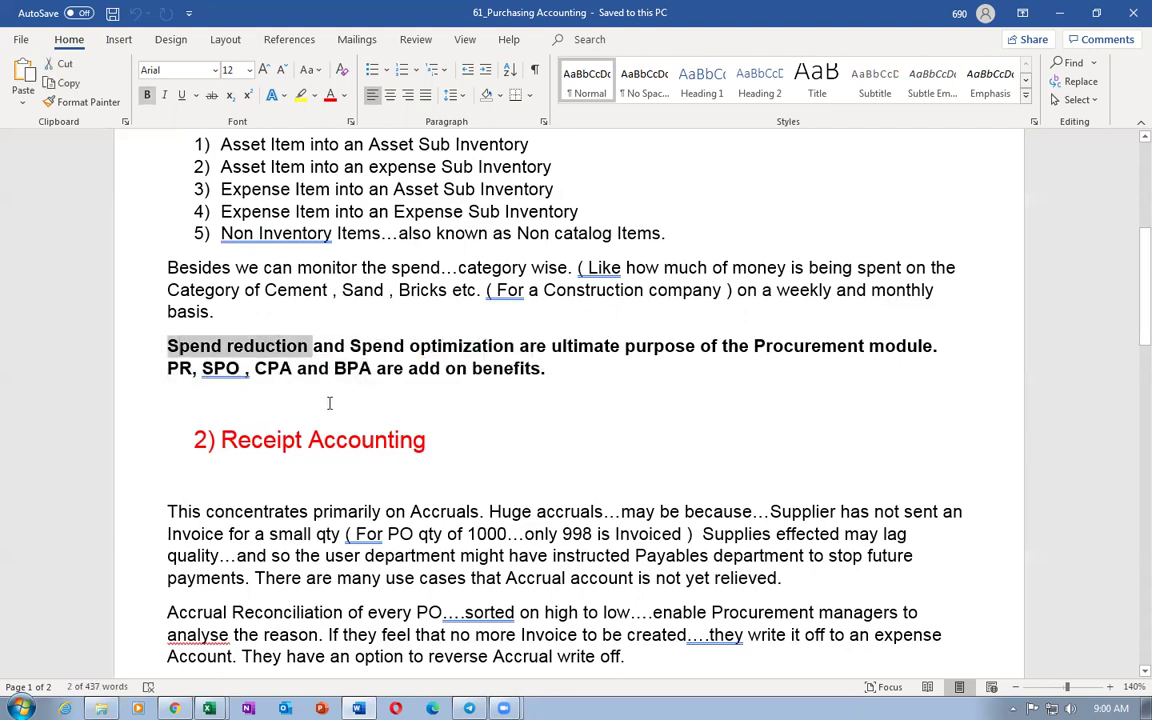
- Examine the Receipt Accounting section's first paragraph on reasons for huge accruals, highlighting the heading, the quantity example and "Accrual account is not yet relieved"
{"action": "left_click_drag", "start_coordinate": [222, 440], "coordinate": [416, 446]}
{"action": "scroll", "coordinate": [441, 400], "scroll_direction": "down", "scroll_amount": 4}
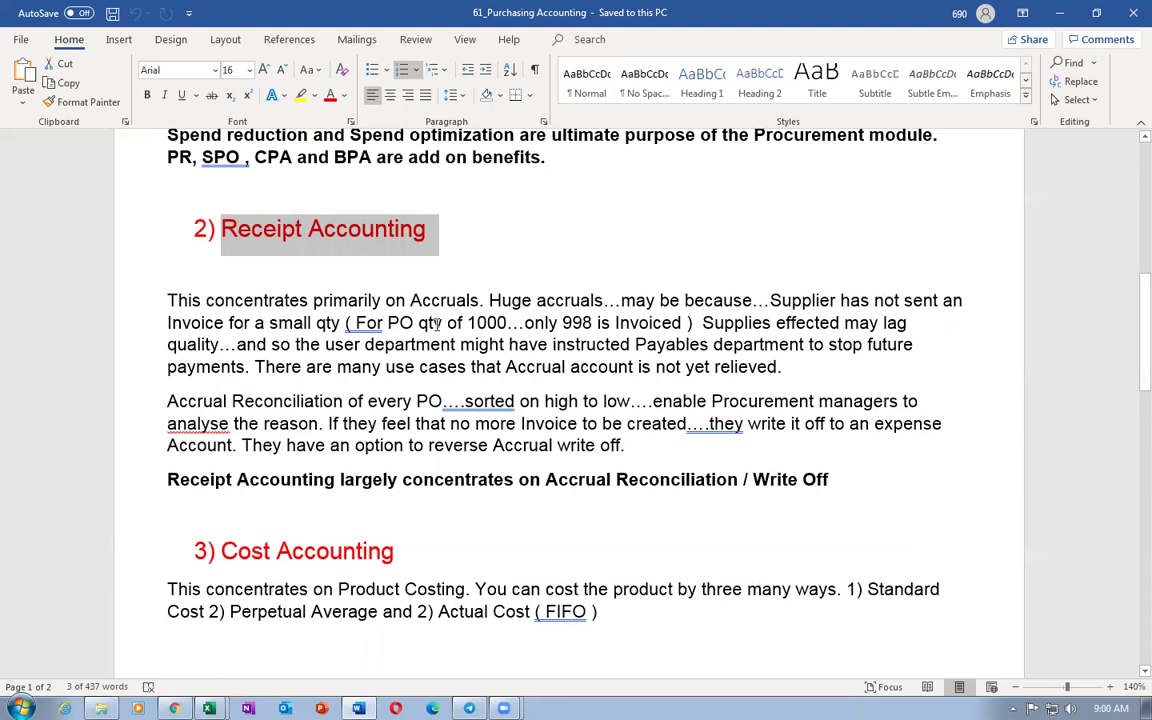
{"action": "left_click_drag", "start_coordinate": [418, 322], "coordinate": [461, 322]}
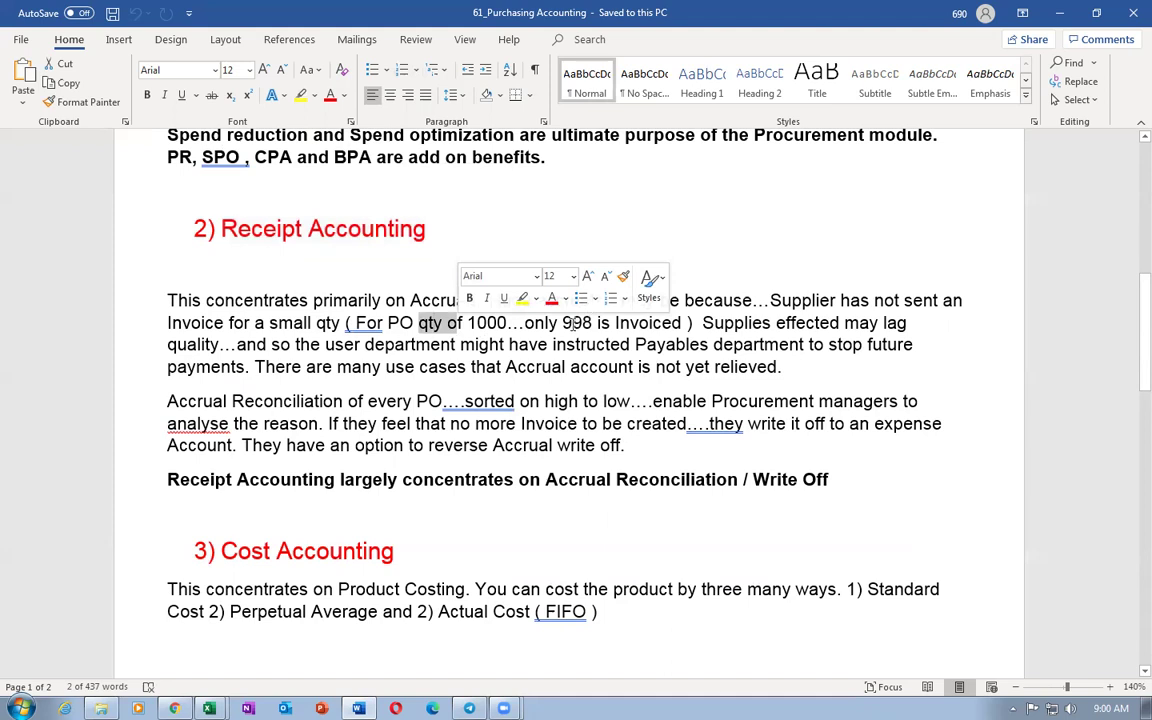
{"action": "left_click_drag", "start_coordinate": [562, 322], "coordinate": [590, 322]}
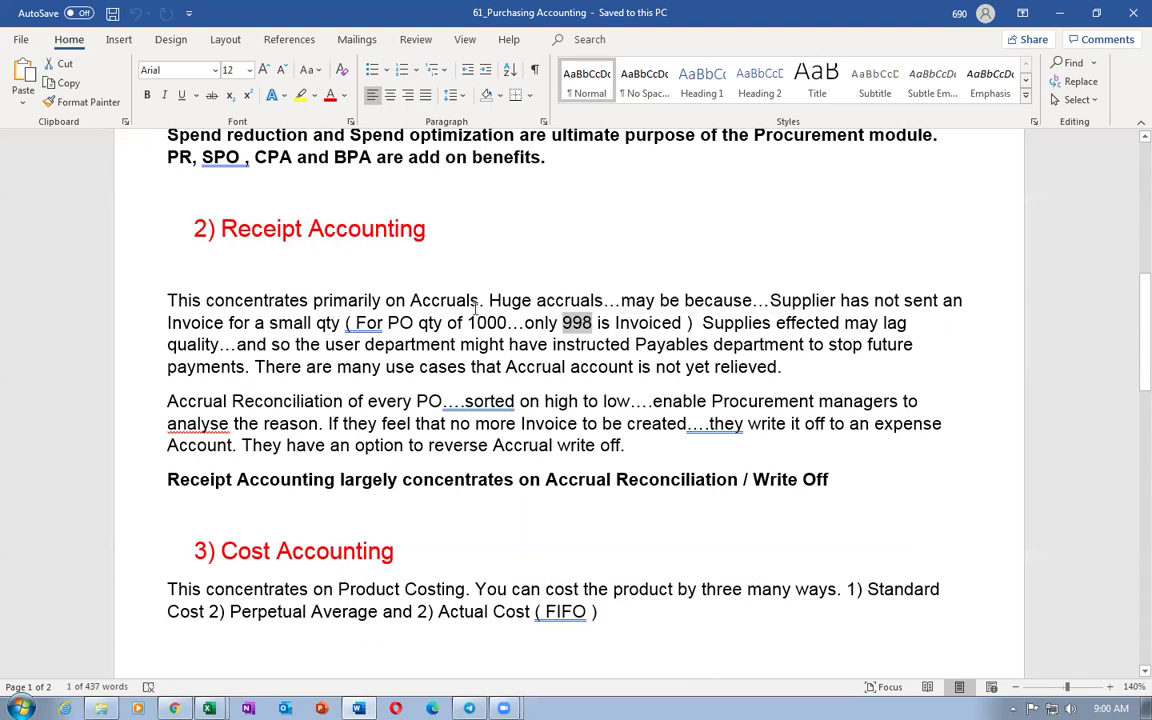
{"action": "left_click", "coordinate": [525, 300]}
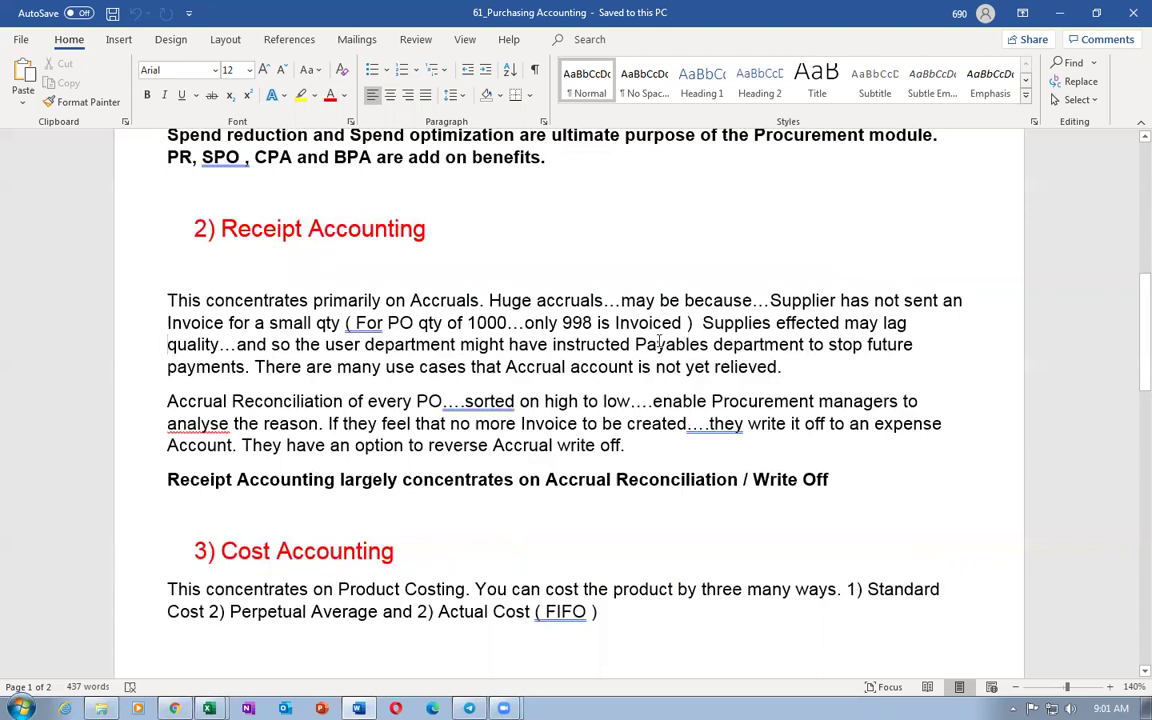
{"action": "left_click_drag", "start_coordinate": [172, 368], "coordinate": [183, 369]}
{"action": "left_click_drag", "start_coordinate": [183, 369], "coordinate": [183, 369]}
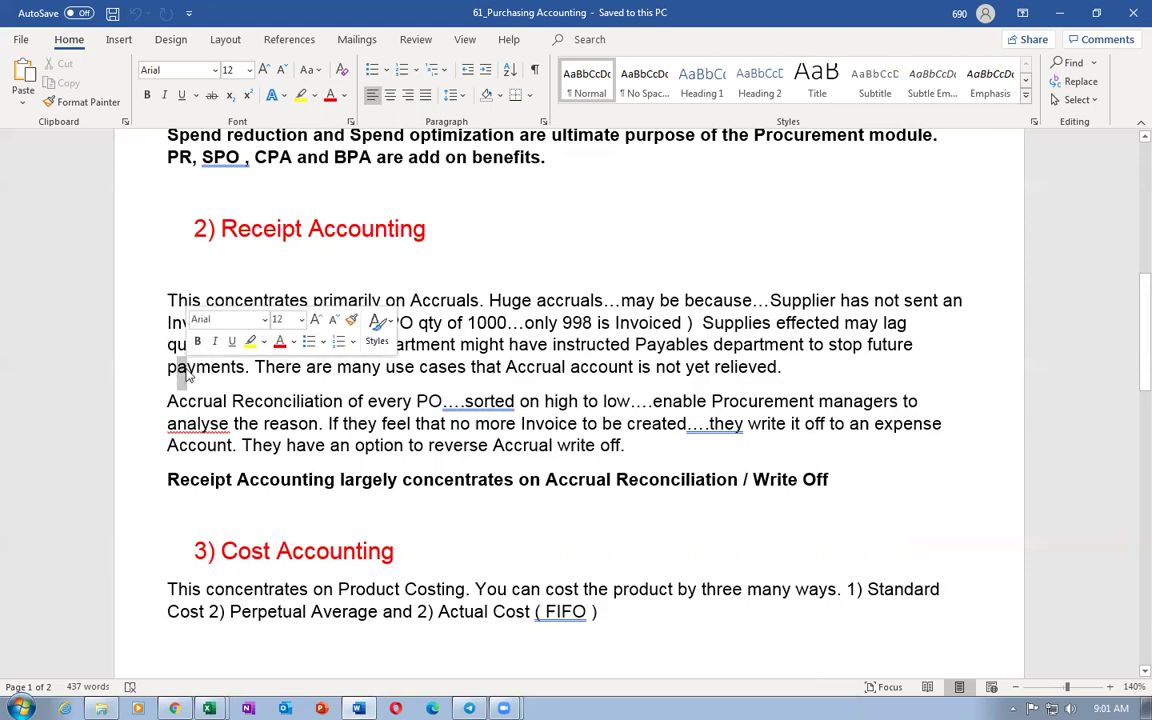
{"action": "left_click", "coordinate": [325, 371]}
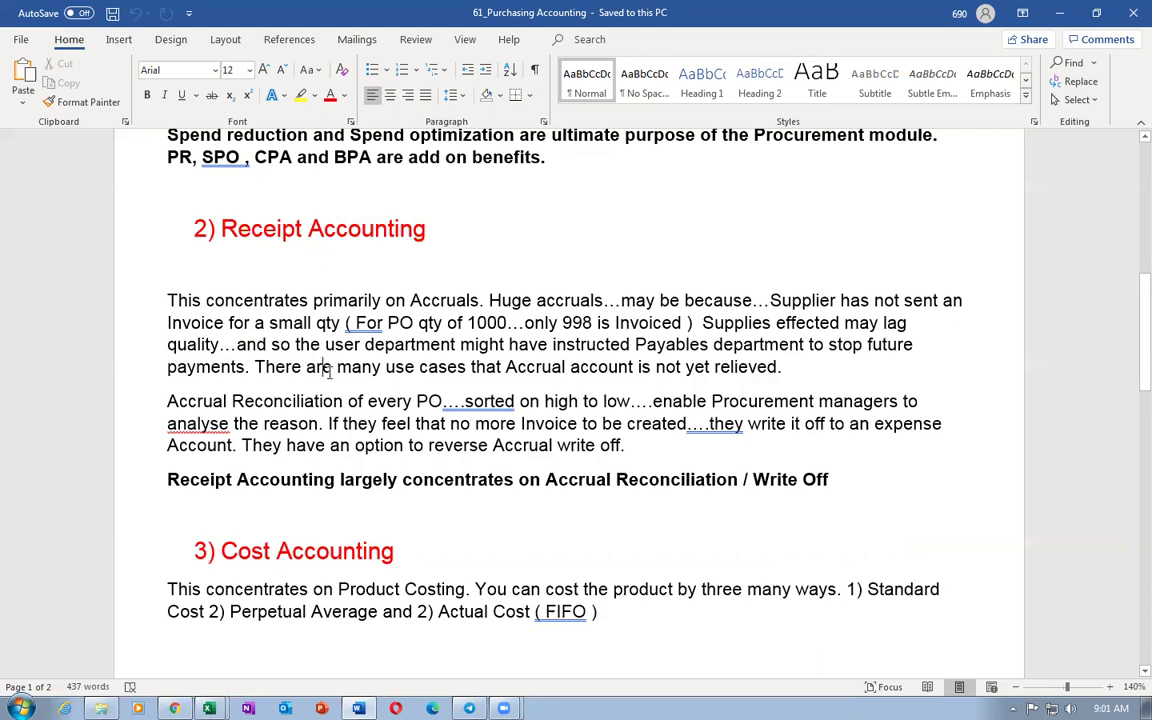
{"action": "left_click_drag", "start_coordinate": [508, 366], "coordinate": [735, 368]}
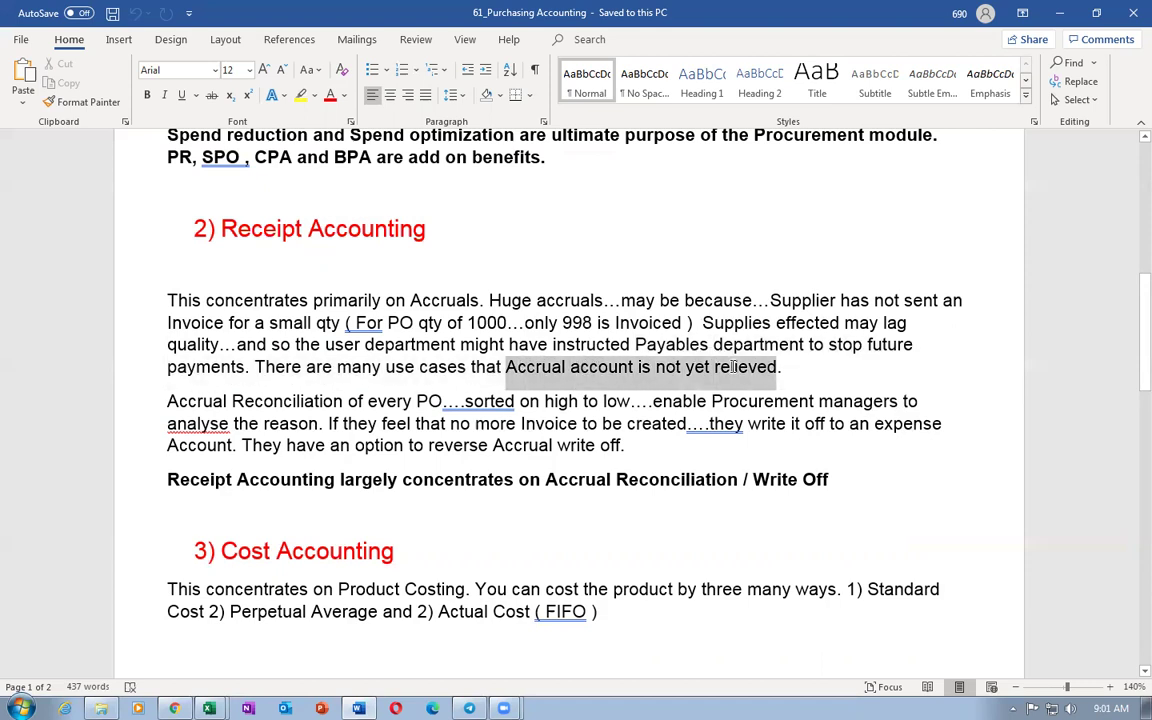
{"action": "left_click", "coordinate": [785, 371]}
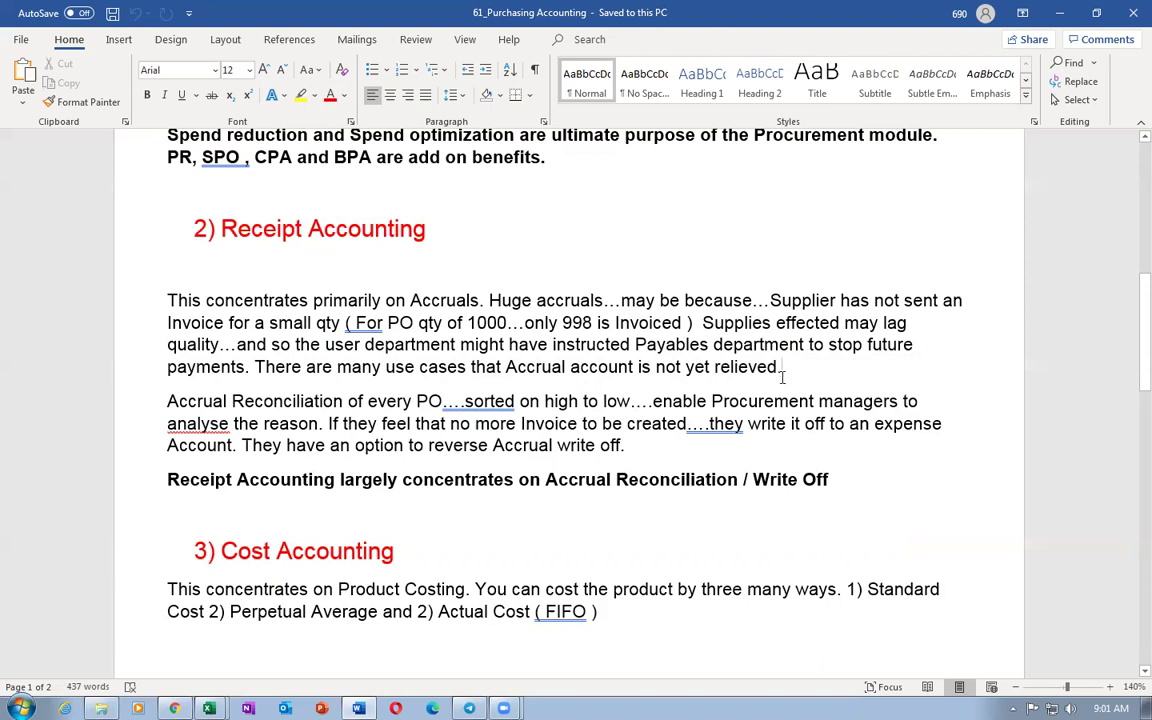
- Read the Accrual Reconciliation paragraph, highlighting its opening sentence and the phrase "enable Procurement managers to analyse the reason"
{"action": "scroll", "coordinate": [783, 376], "scroll_direction": "down", "scroll_amount": 2}
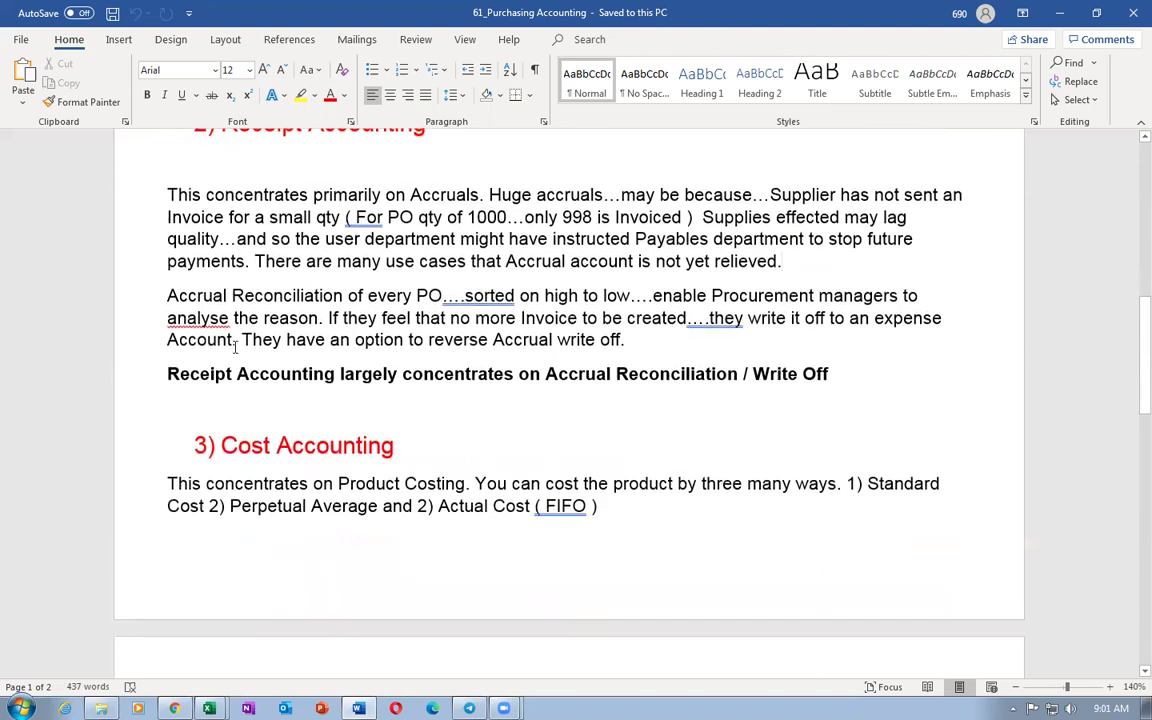
{"action": "left_click_drag", "start_coordinate": [283, 310], "coordinate": [322, 318]}
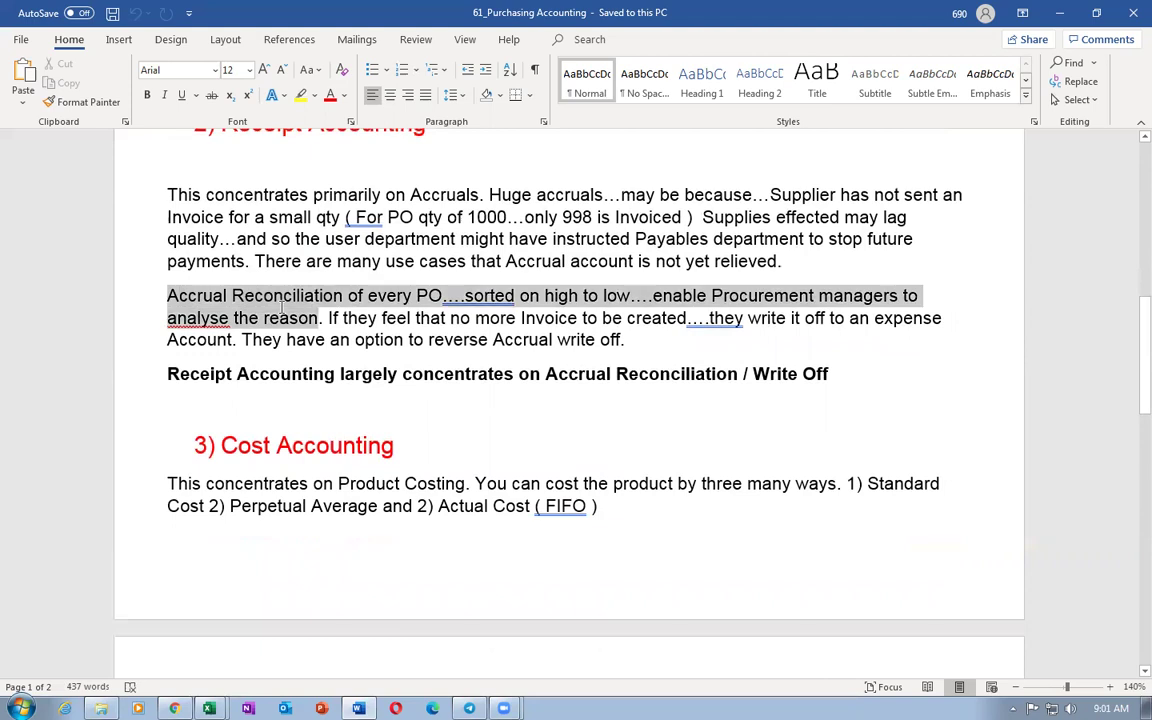
{"action": "left_click", "coordinate": [438, 302]}
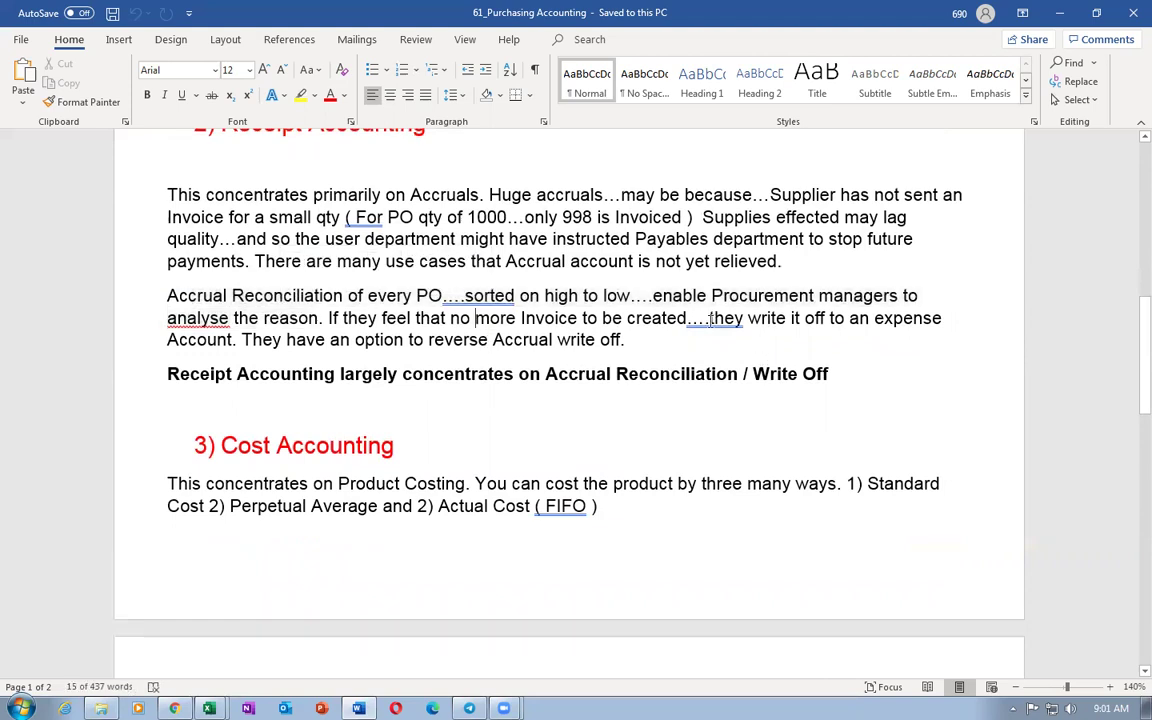
{"action": "left_click_drag", "start_coordinate": [690, 297], "coordinate": [318, 326]}
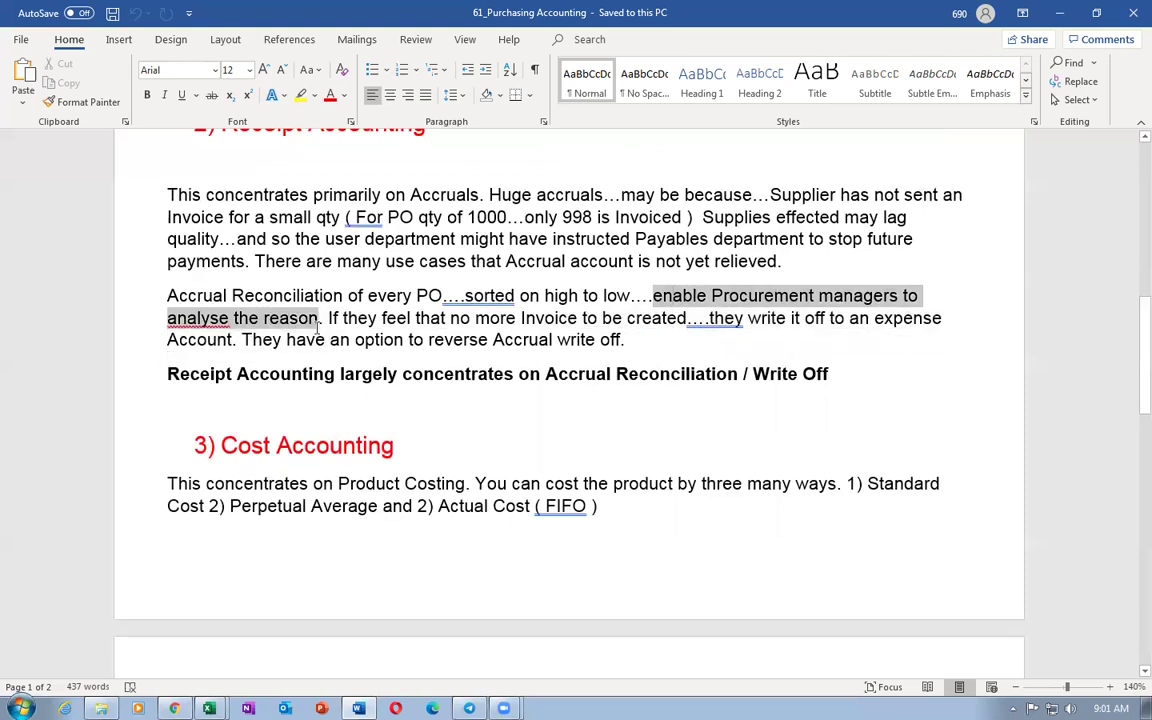
{"action": "left_click", "coordinate": [504, 343]}
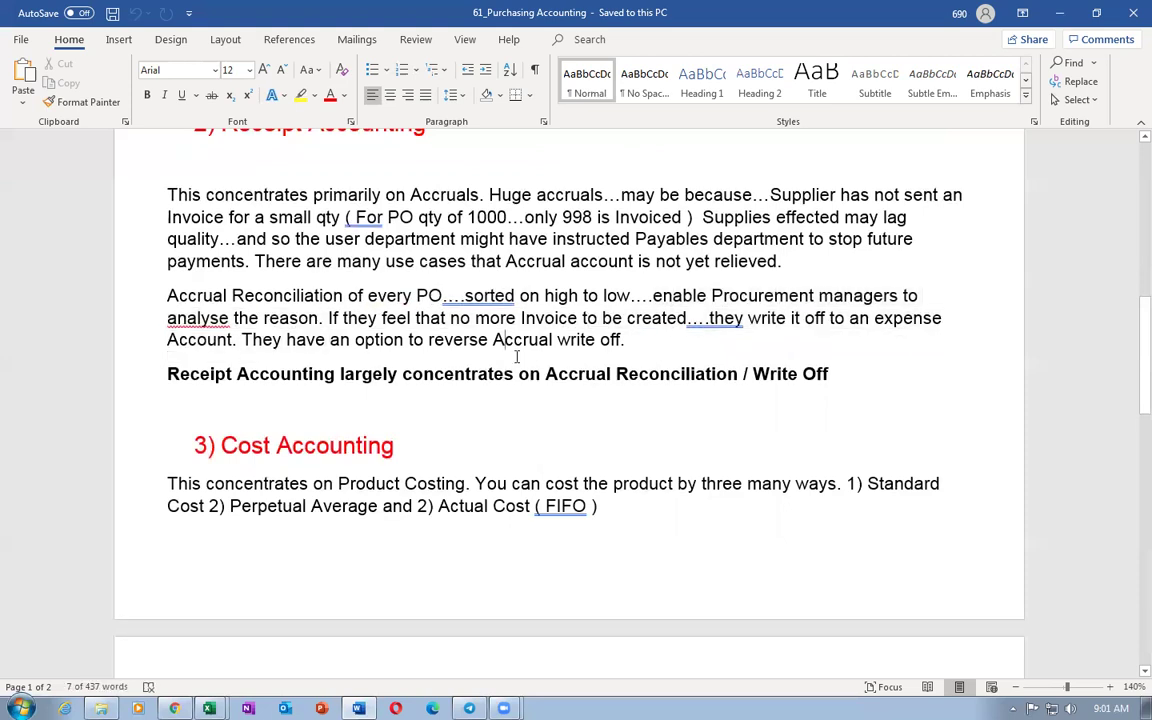
- Review the accrual write-off option, highlighting "write it off to an" and the sentence on reversing the accrual write off
{"action": "left_click_drag", "start_coordinate": [766, 318], "coordinate": [866, 322]}
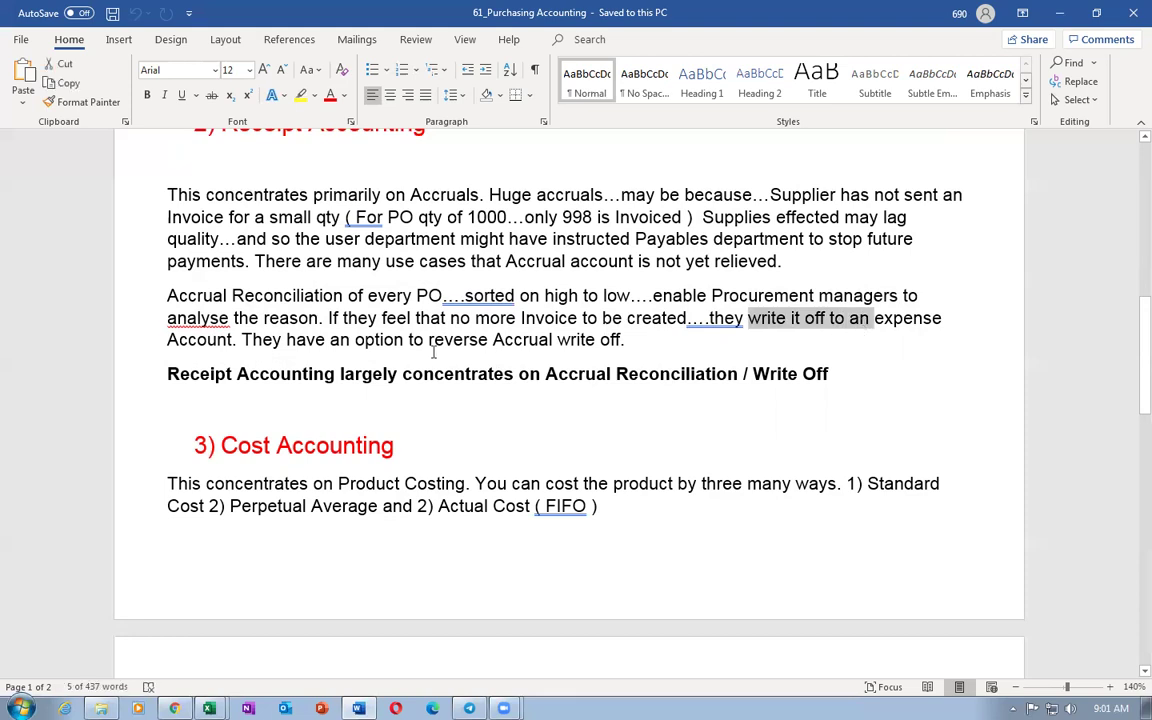
{"action": "left_click_drag", "start_coordinate": [250, 340], "coordinate": [630, 344]}
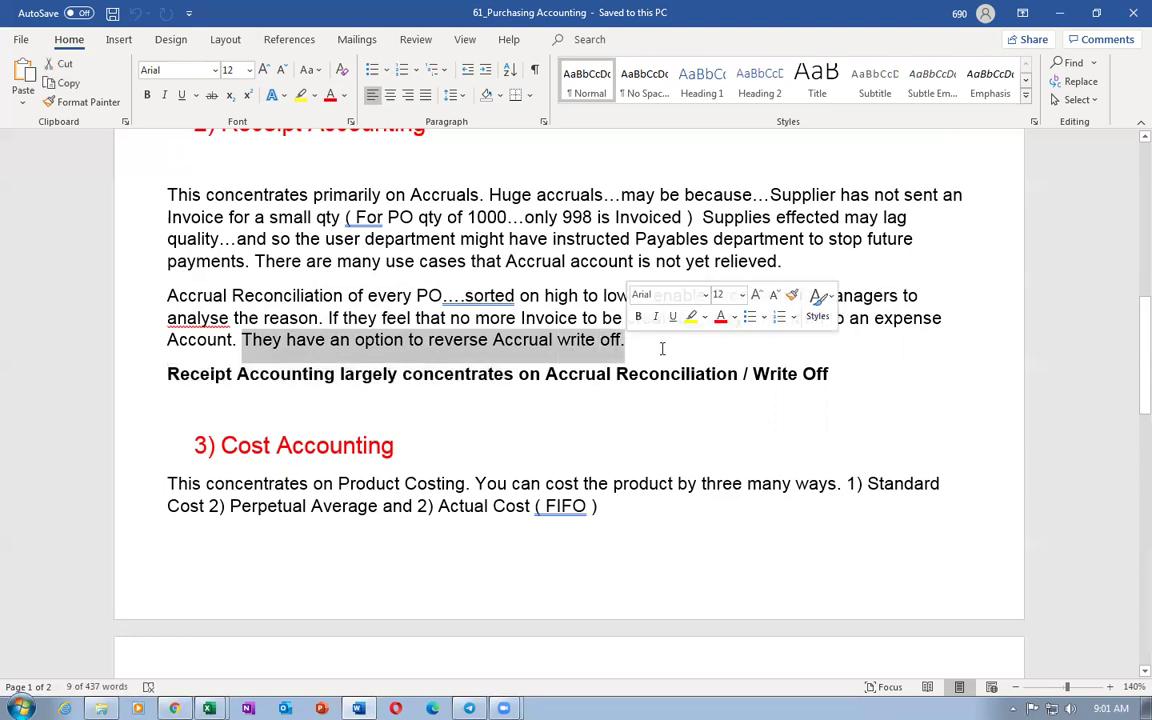
{"action": "left_click", "coordinate": [664, 348]}
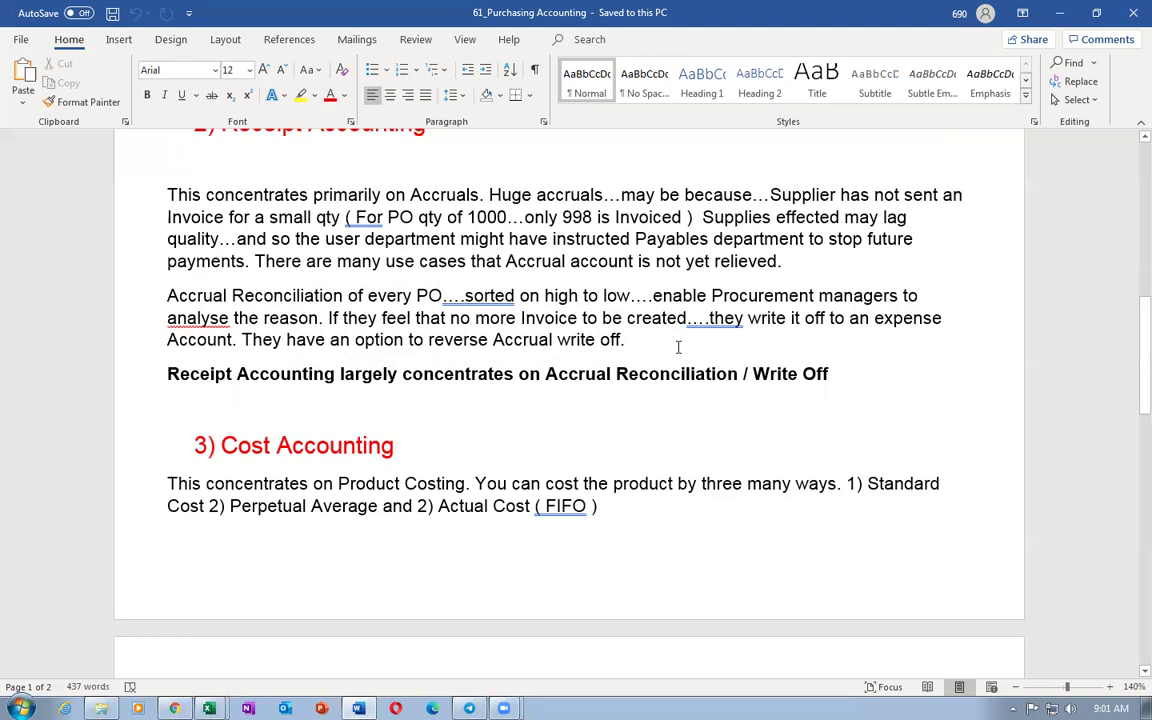
{"action": "left_click_drag", "start_coordinate": [243, 340], "coordinate": [597, 341]}
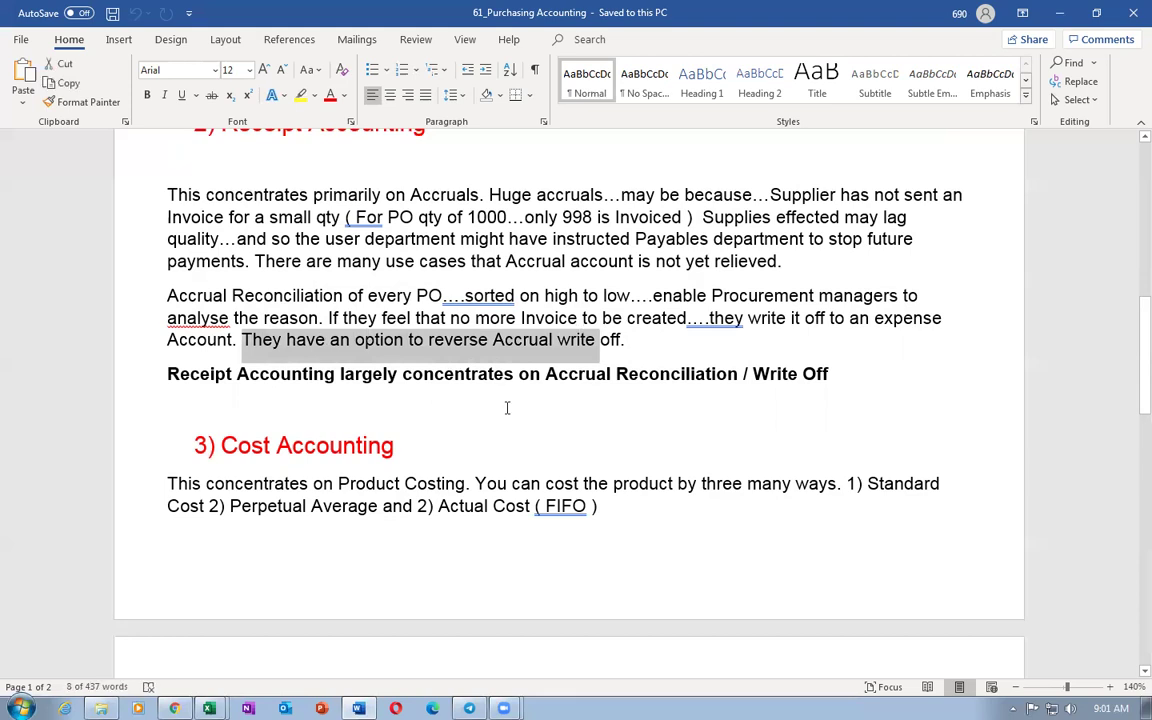
{"action": "left_click", "coordinate": [340, 337]}
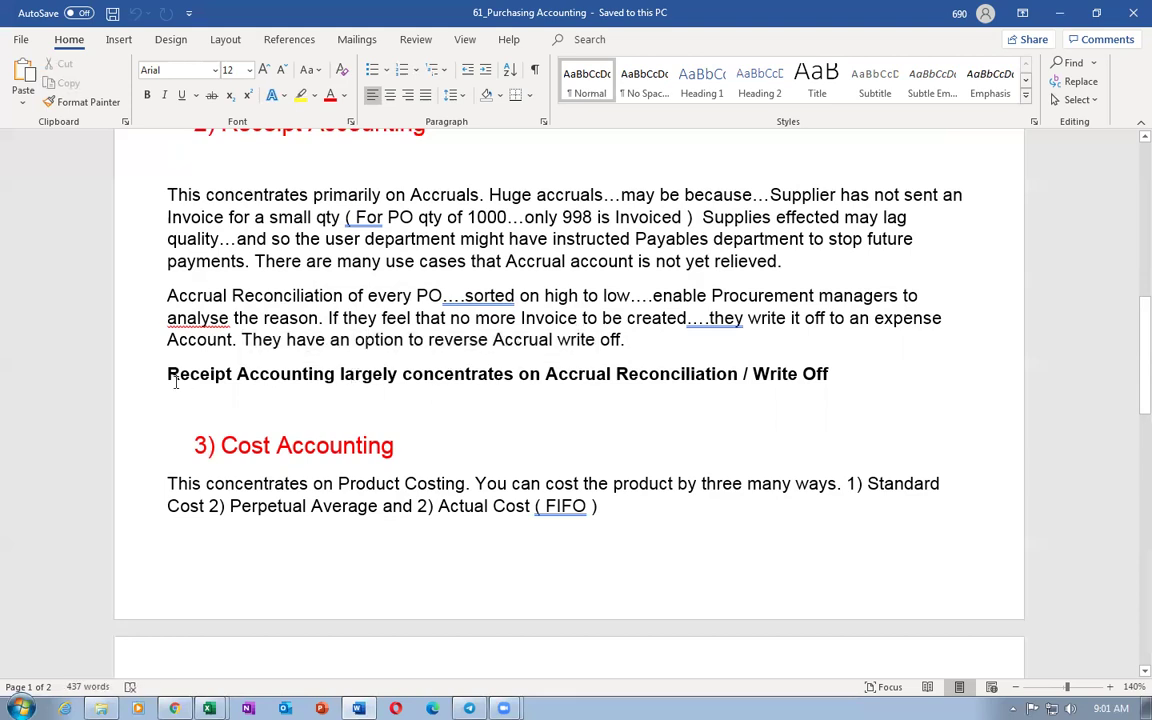
- Compare the bold Receipt Accounting summary line with "Spend reduction and Spend optimization" in the Purchasing section, highlighting both
{"action": "left_click", "coordinate": [118, 379]}
{"action": "scroll", "coordinate": [734, 472], "scroll_direction": "up", "scroll_amount": 1}
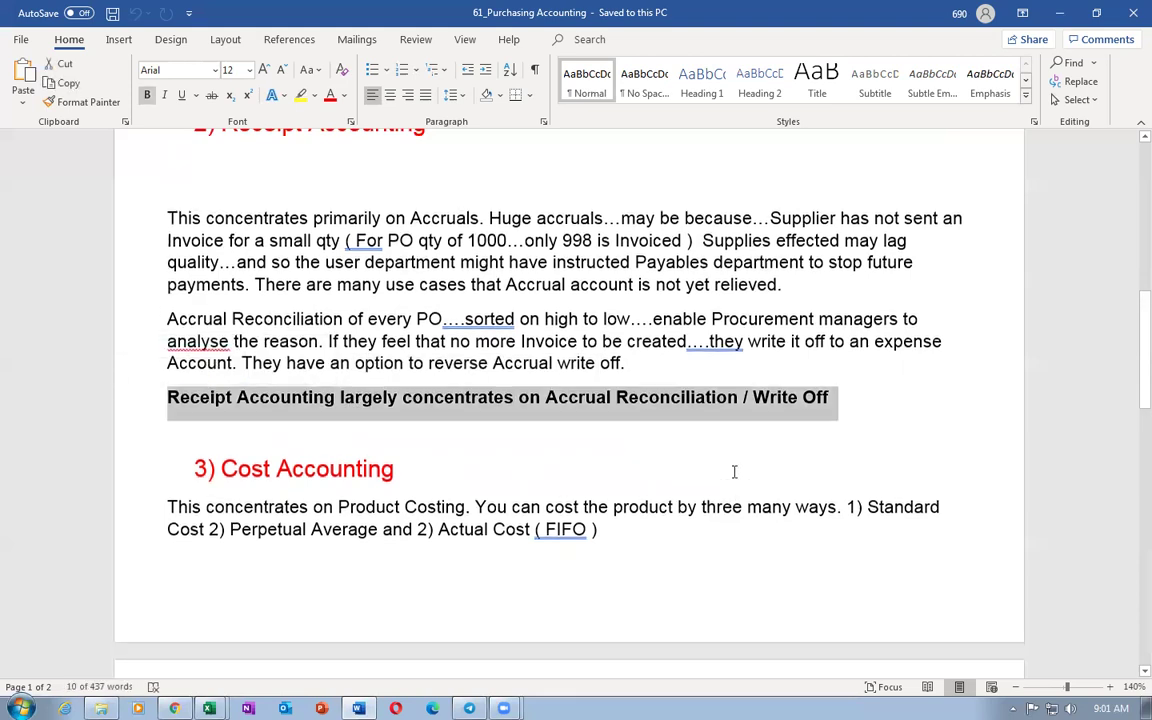
{"action": "scroll", "coordinate": [734, 472], "scroll_direction": "up", "scroll_amount": 3}
{"action": "left_click_drag", "start_coordinate": [185, 187], "coordinate": [488, 190]}
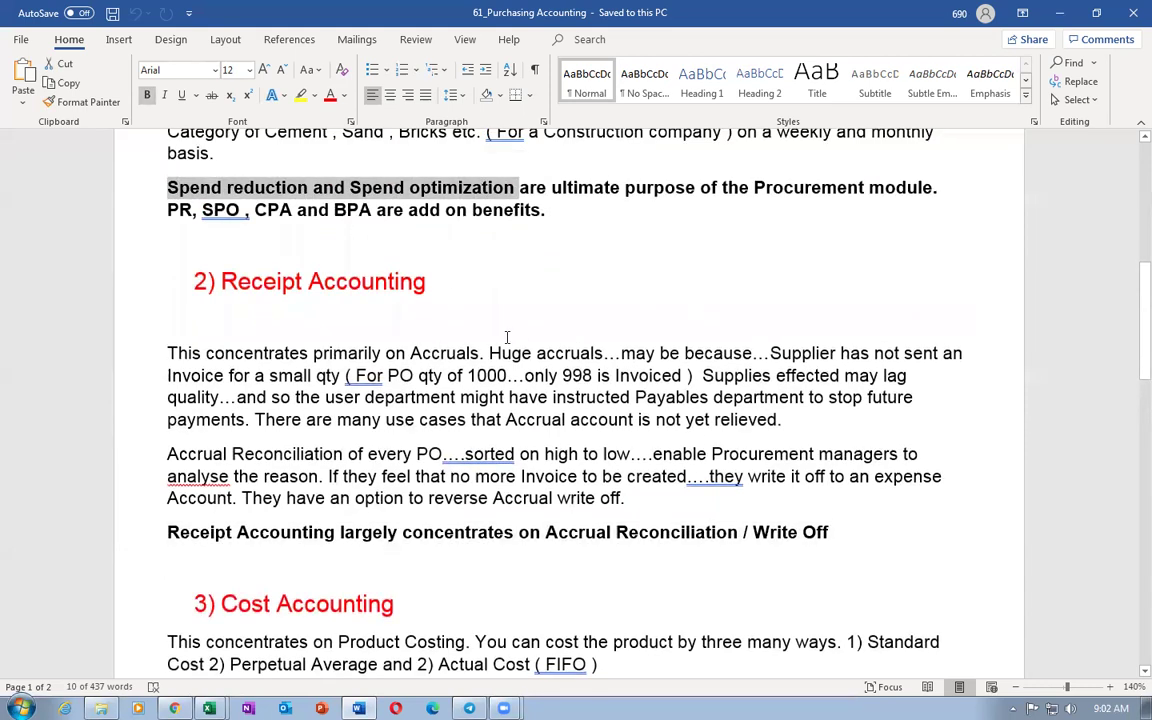
{"action": "left_click", "coordinate": [447, 476]}
{"action": "scroll", "coordinate": [447, 476], "scroll_direction": "down", "scroll_amount": 3}
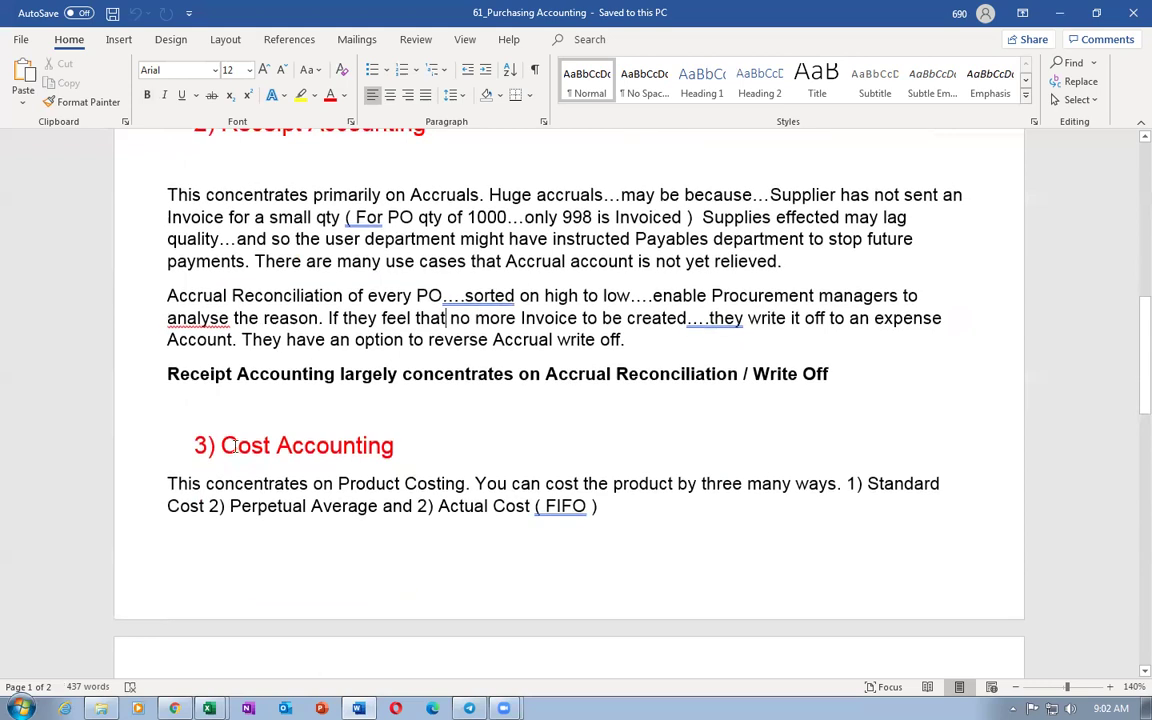
- Examine the Cost Accounting section, highlighting its heading, "Product Costing" and the paragraph on the three costing methods
{"action": "left_click_drag", "start_coordinate": [222, 446], "coordinate": [394, 446]}
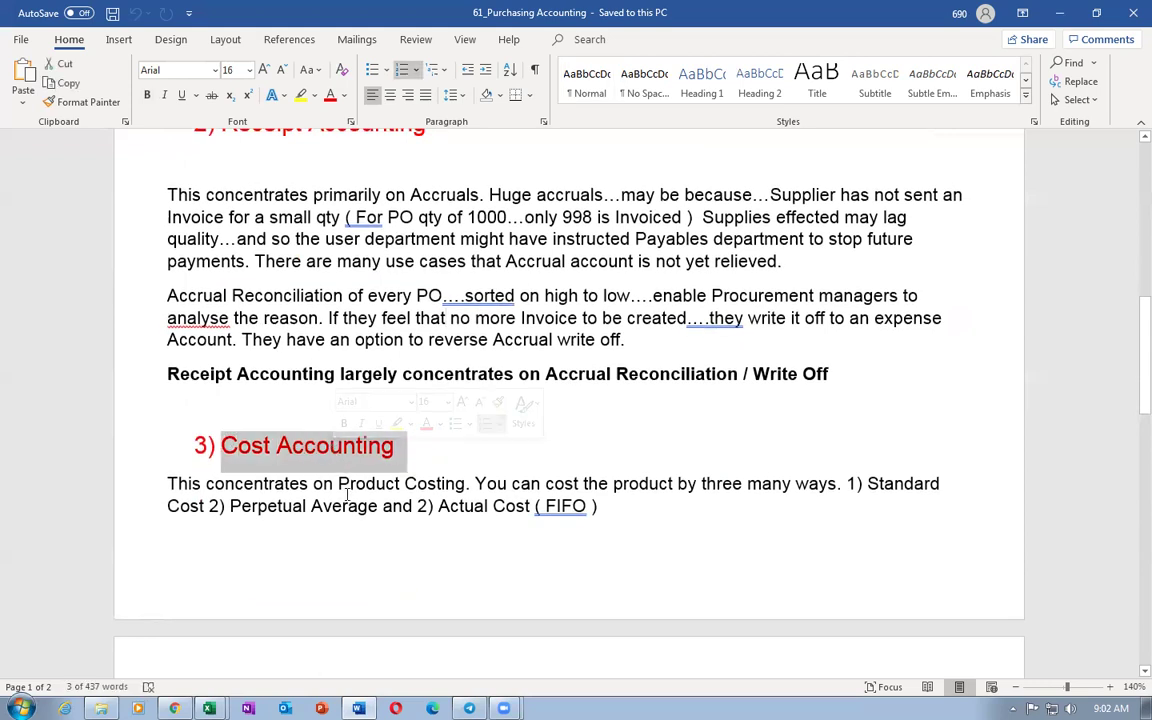
{"action": "left_click_drag", "start_coordinate": [345, 483], "coordinate": [460, 481]}
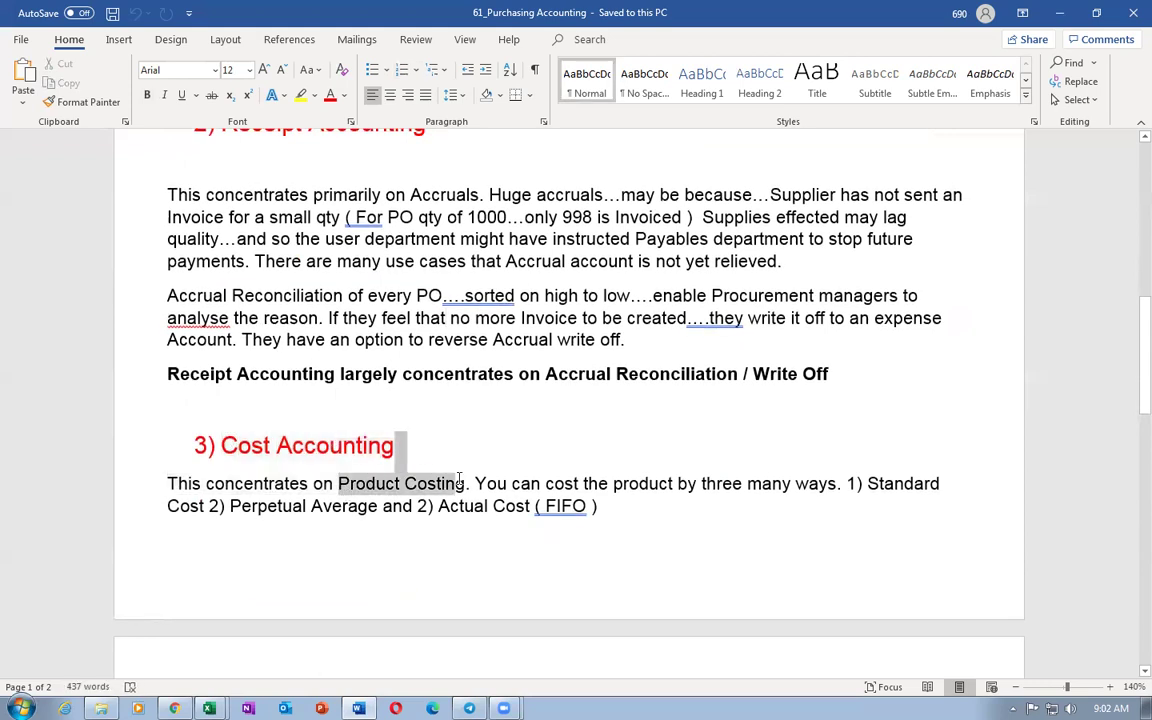
{"action": "scroll", "coordinate": [780, 450], "scroll_direction": "down", "scroll_amount": 3}
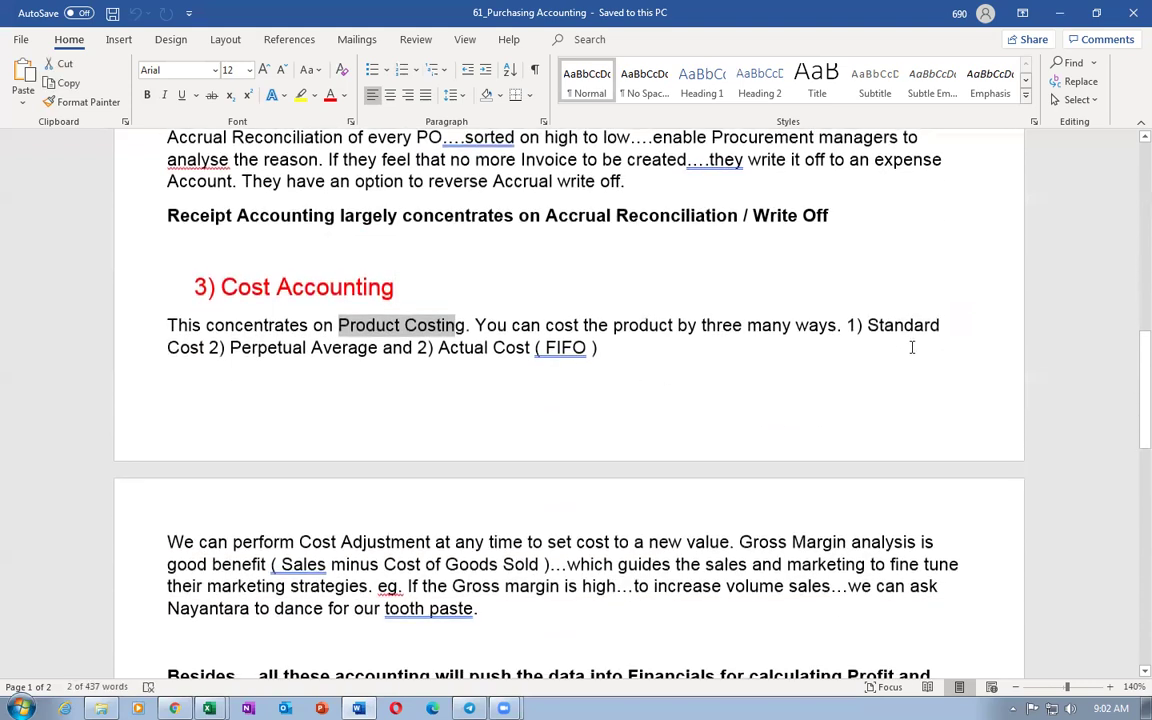
{"action": "left_click", "coordinate": [410, 347]}
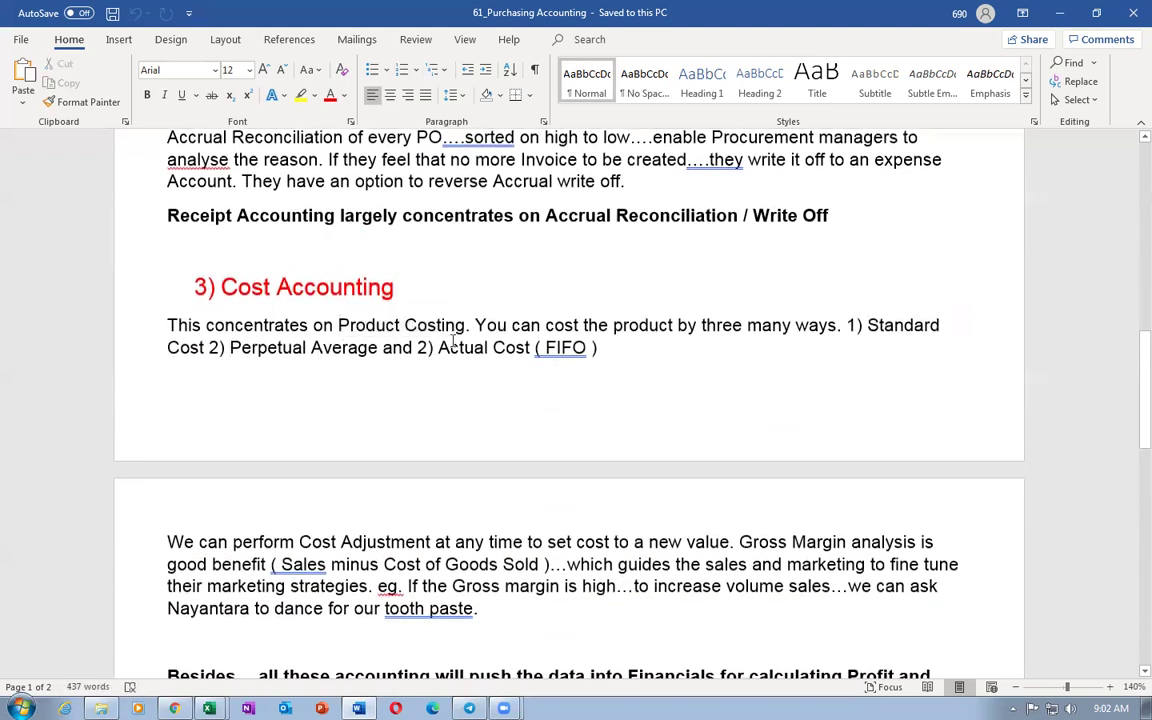
{"action": "double_click", "coordinate": [95, 320]}
{"action": "scroll", "coordinate": [365, 482], "scroll_direction": "down", "scroll_amount": 3}
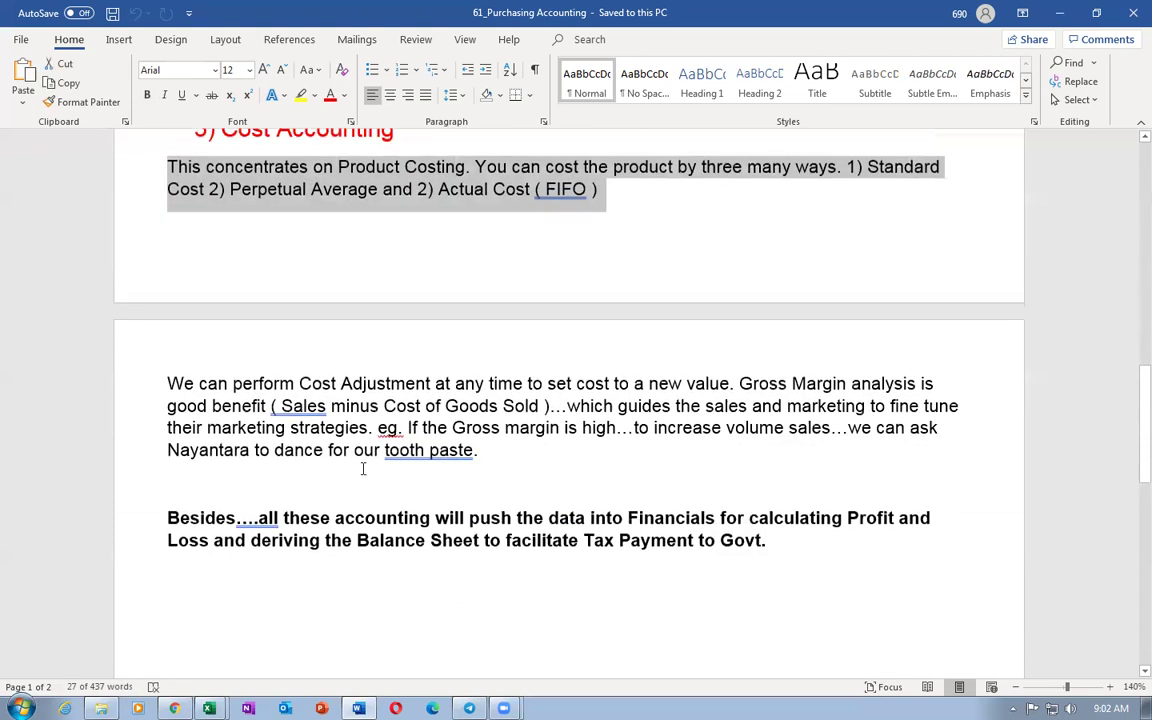
{"action": "left_click", "coordinate": [363, 468]}
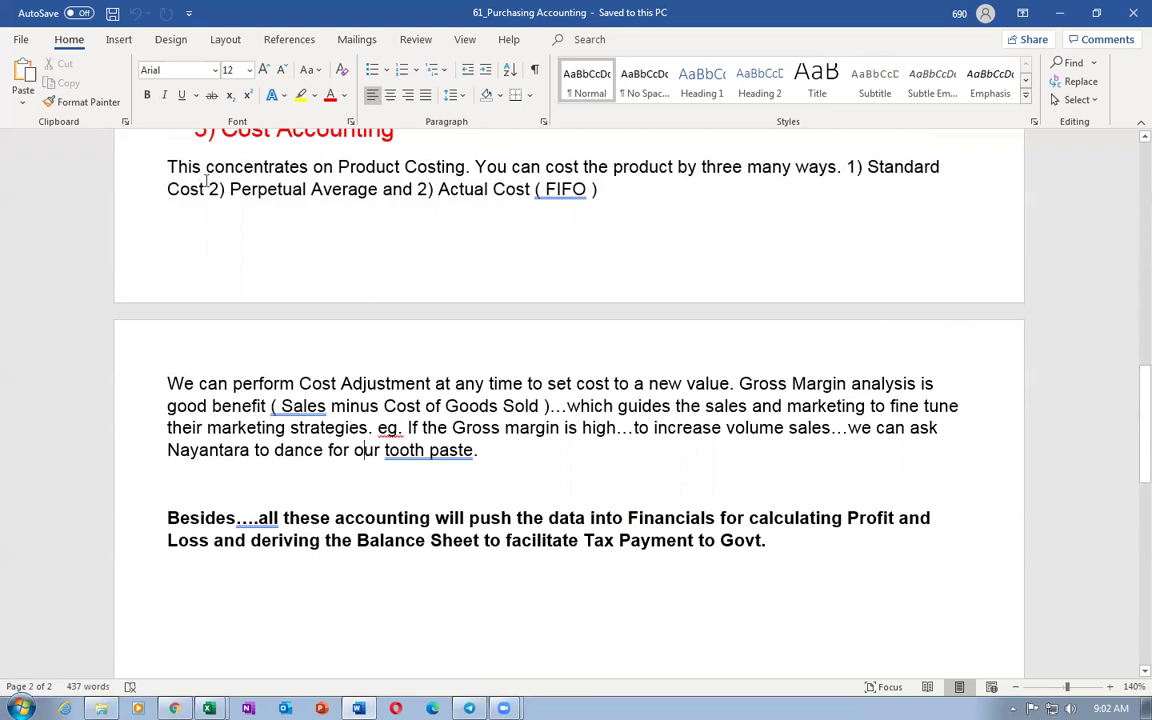
- Highlight "Perpetual Average" in the list of costing methods to focus on that method
{"action": "left_click_drag", "start_coordinate": [230, 189], "coordinate": [373, 204]}
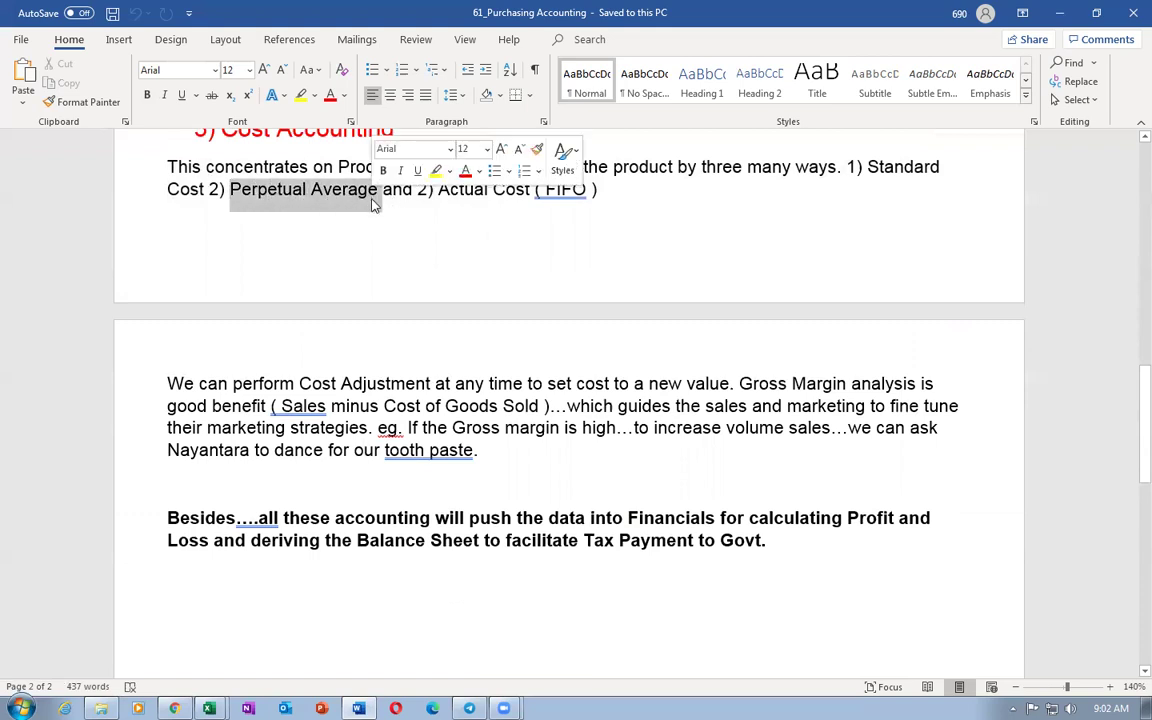
{"action": "left_click", "coordinate": [406, 244]}
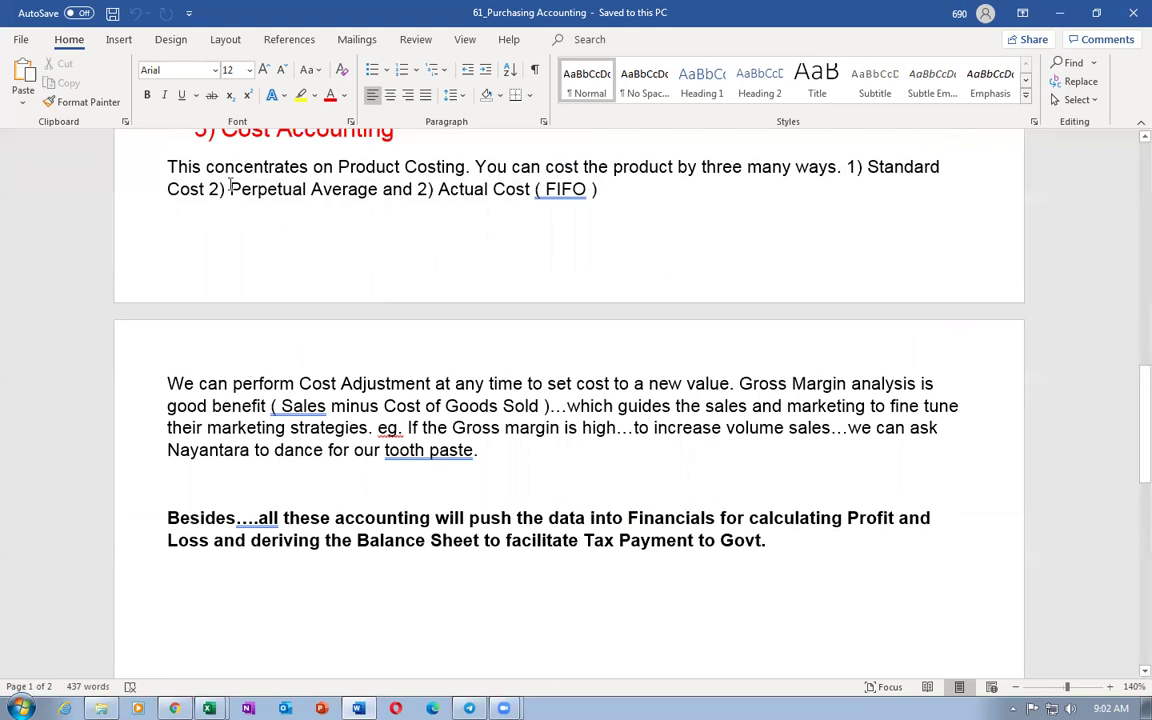
{"action": "left_click_drag", "start_coordinate": [231, 188], "coordinate": [409, 207]}
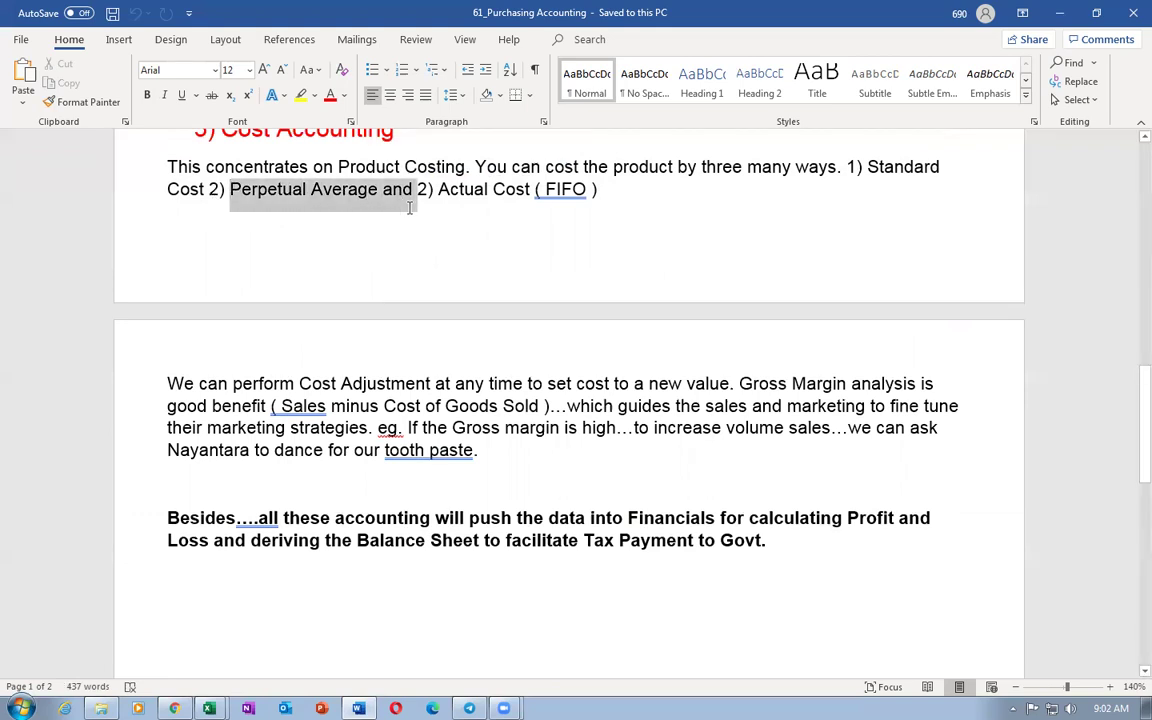
- Open the Word document 63_EBS_Average_Cost_variance from the Additional_Docs_Records_4 folder
{"action": "left_click", "coordinate": [101, 708]}
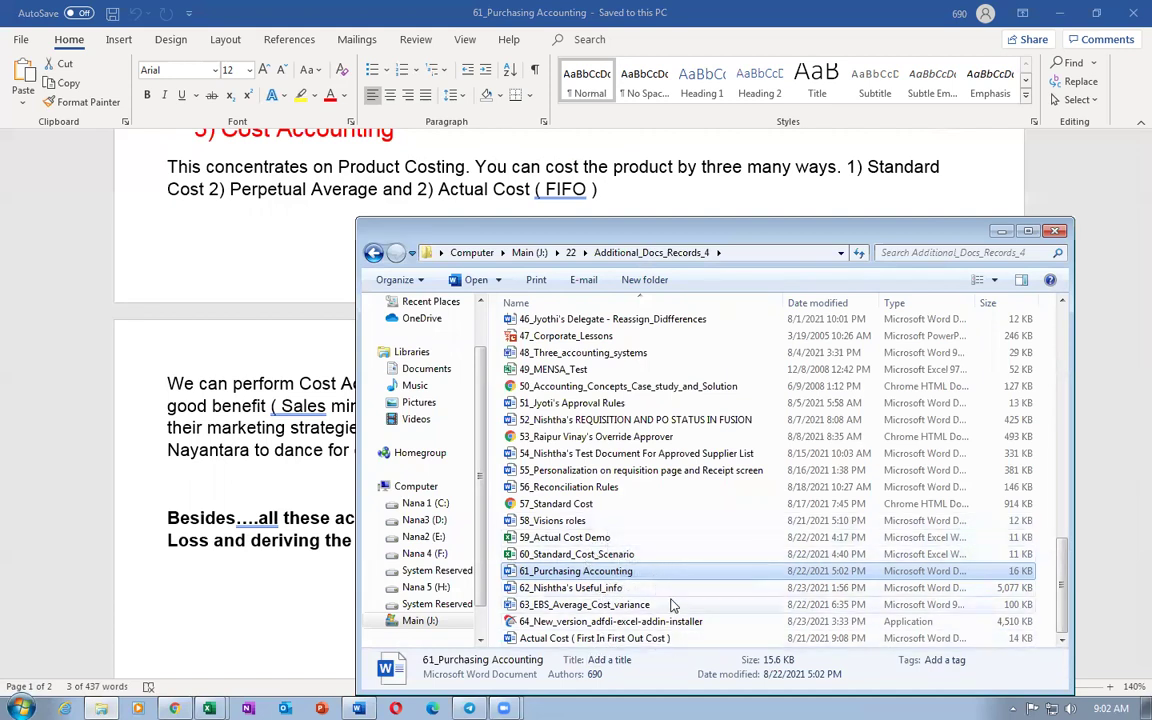
{"action": "left_click", "coordinate": [600, 605]}
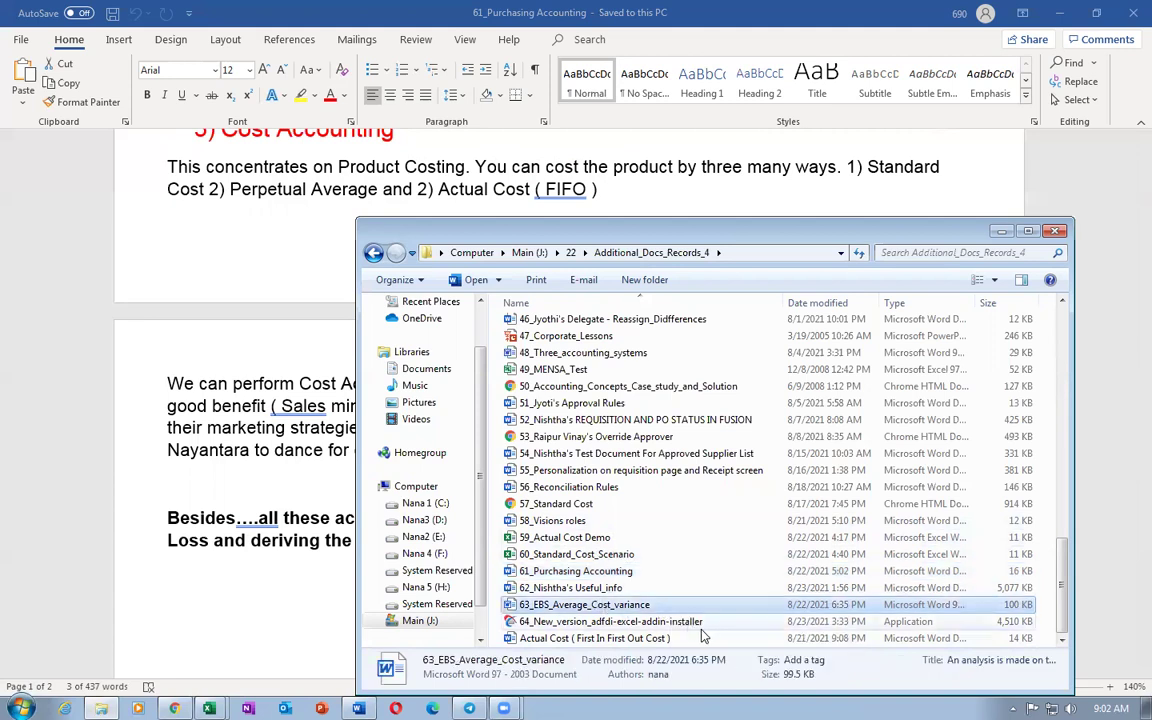
{"action": "double_click", "coordinate": [587, 608]}
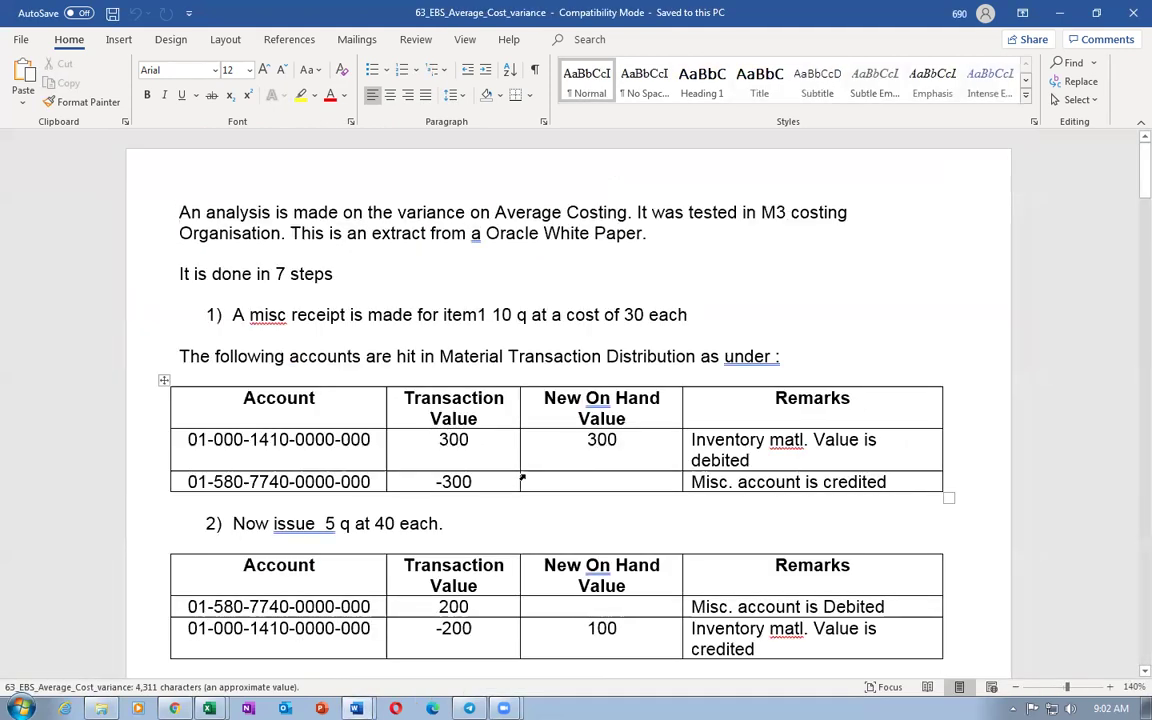
- Read the average costing variance introduction and first step, highlighting the miscellaneous receipt's "10 q at a cost of 30 each"
{"action": "left_click_drag", "start_coordinate": [412, 210], "coordinate": [441, 354]}
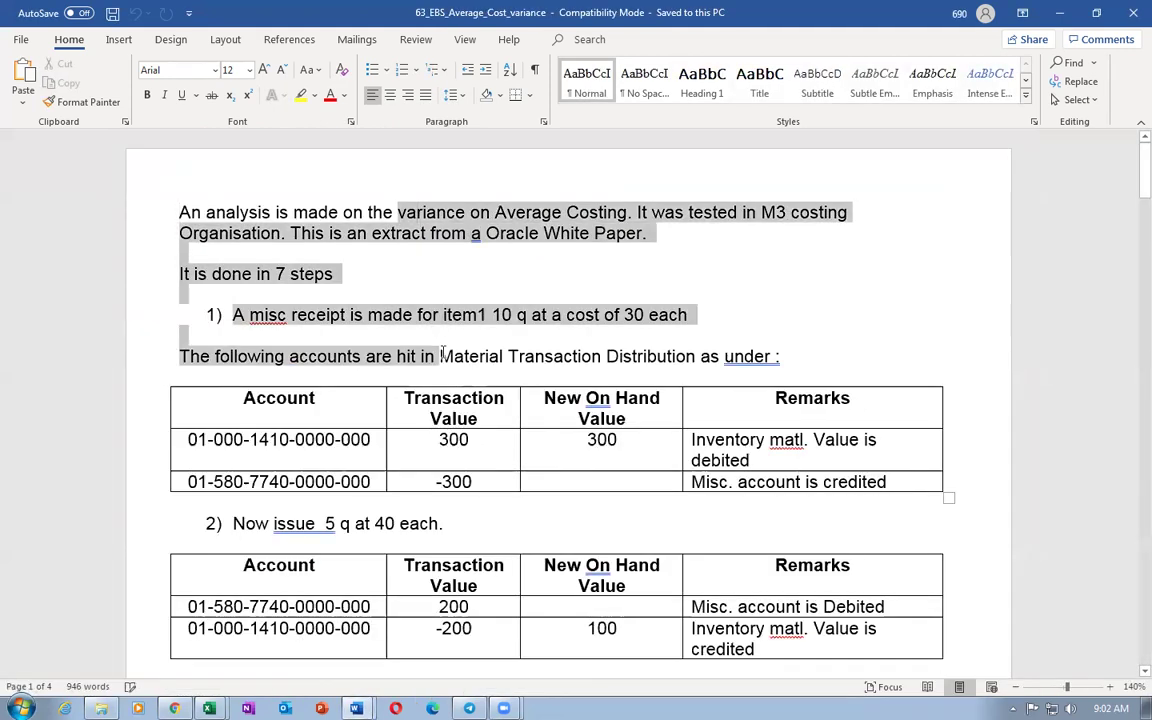
{"action": "left_click", "coordinate": [400, 415]}
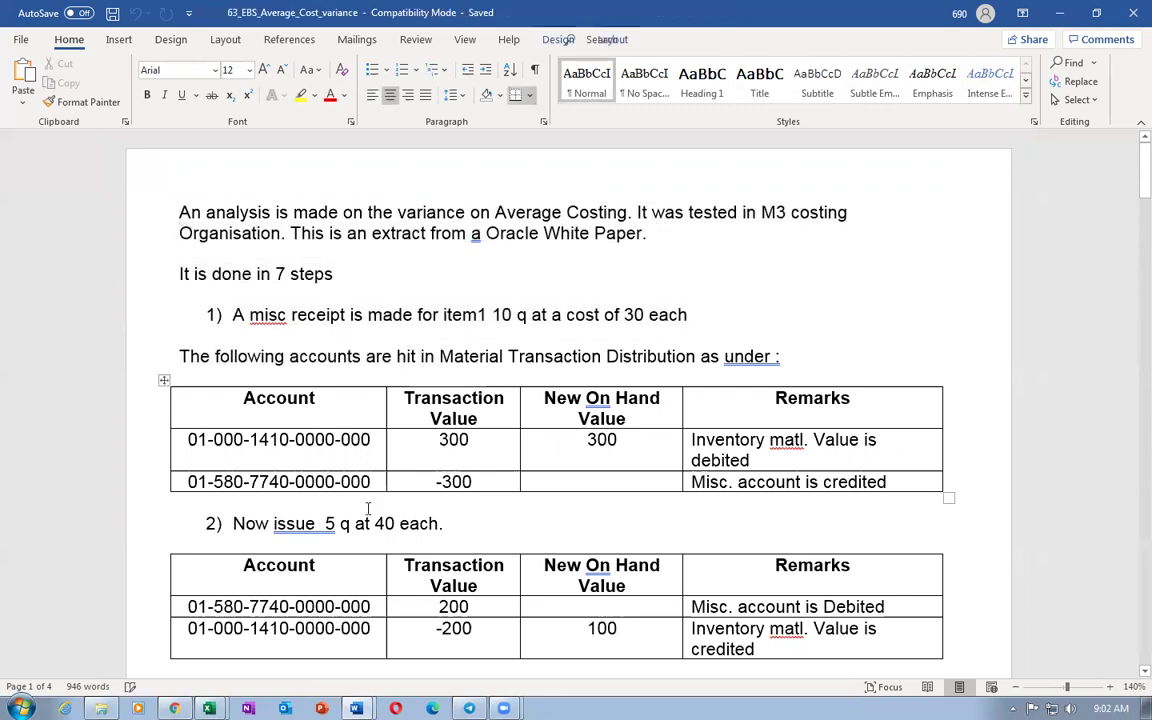
{"action": "left_click", "coordinate": [258, 525]}
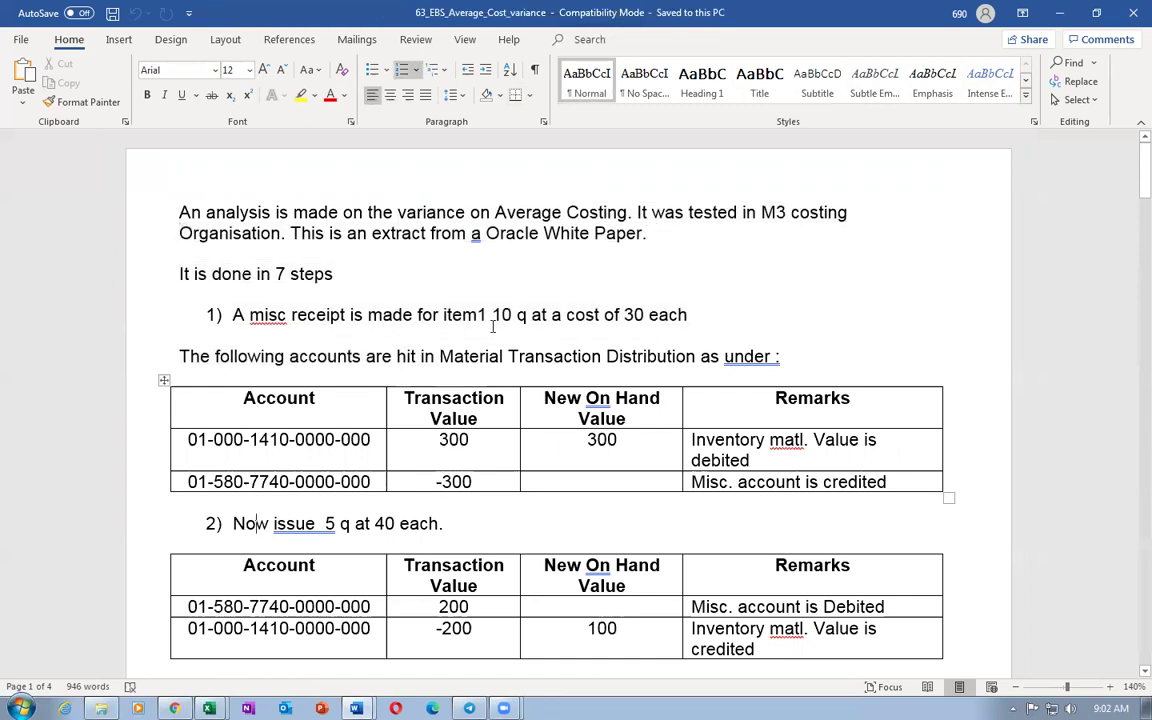
{"action": "left_click_drag", "start_coordinate": [491, 315], "coordinate": [686, 315]}
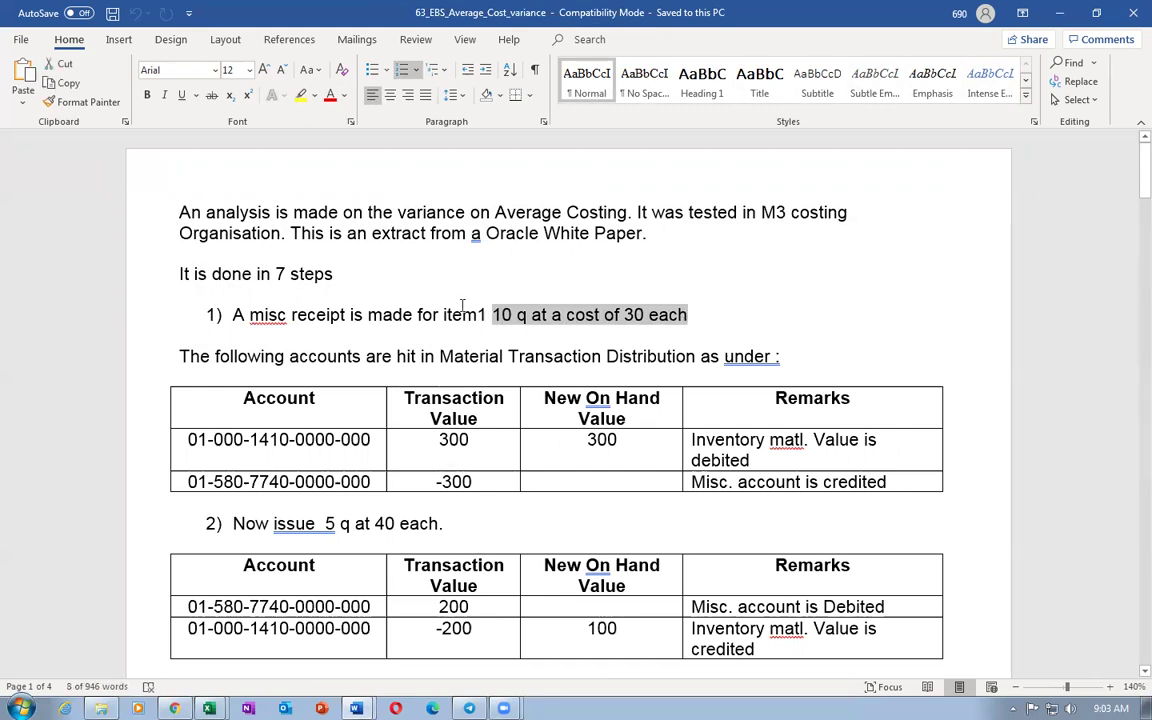
- Review the second step and its cost history table, highlighting "issue 5 q at 40 each" and the transaction quantity and cost cells
{"action": "left_click", "coordinate": [121, 462]}
{"action": "scroll", "coordinate": [283, 388], "scroll_direction": "down", "scroll_amount": 3}
{"action": "left_click_drag", "start_coordinate": [290, 365], "coordinate": [440, 366]}
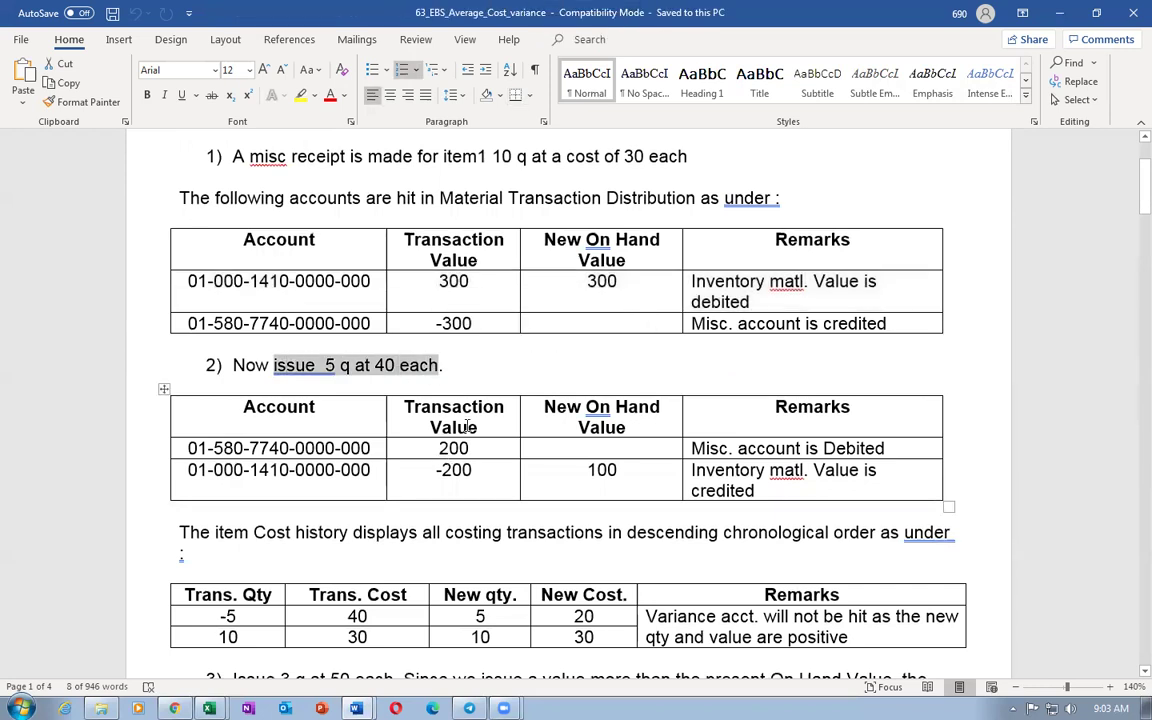
{"action": "scroll", "coordinate": [489, 383], "scroll_direction": "down", "scroll_amount": 5}
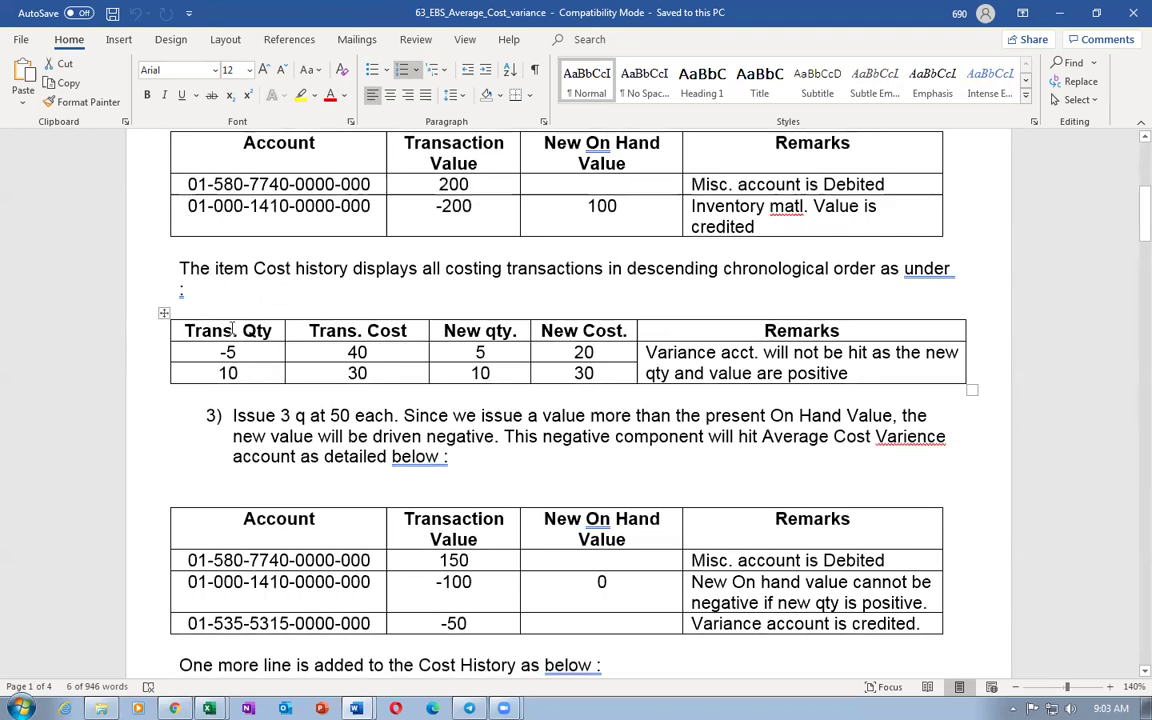
{"action": "left_click_drag", "start_coordinate": [205, 335], "coordinate": [300, 358]}
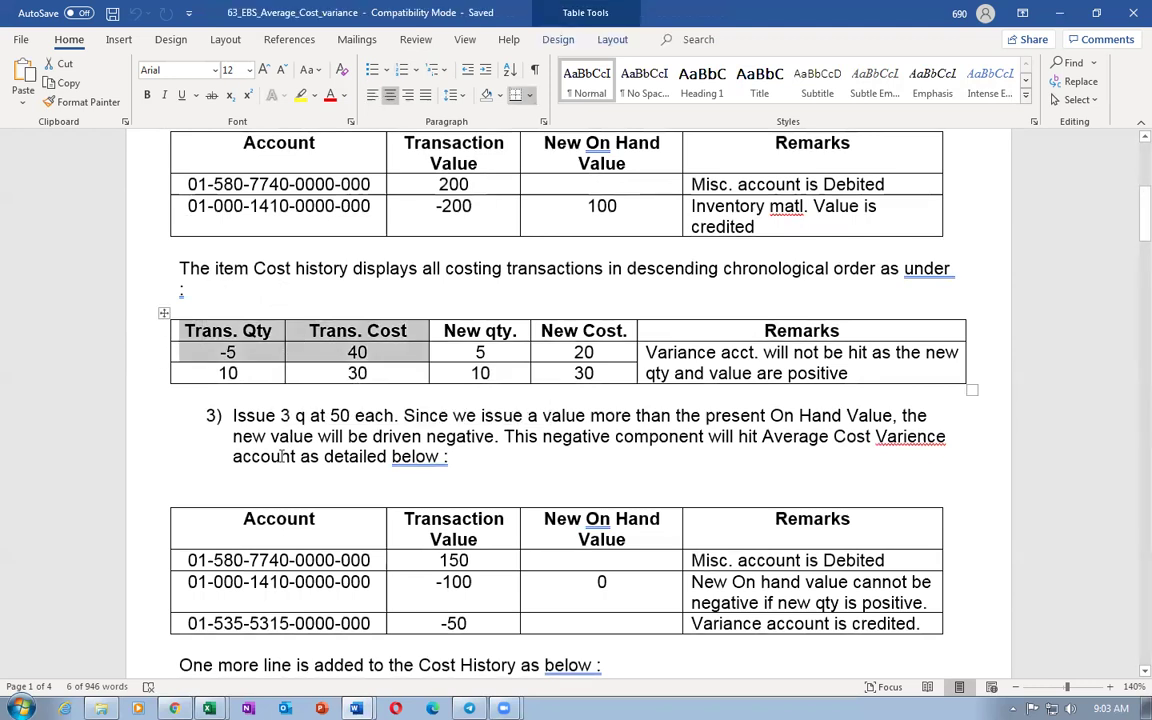
- Examine the third step's distribution, highlighting "Issue 3 q at 50", the -50 transaction value and the variance account row
{"action": "left_click", "coordinate": [278, 418]}
{"action": "left_click_drag", "start_coordinate": [278, 418], "coordinate": [350, 414]}
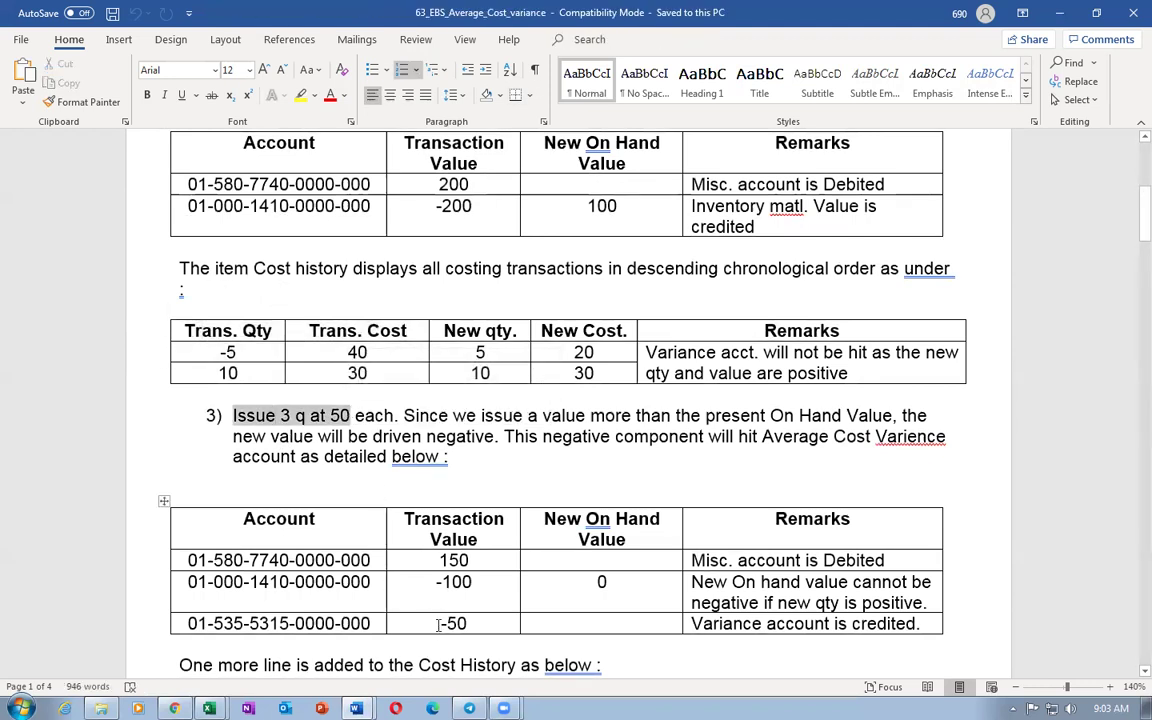
{"action": "left_click_drag", "start_coordinate": [441, 624], "coordinate": [499, 621]}
{"action": "scroll", "coordinate": [1008, 484], "scroll_direction": "down", "scroll_amount": 3}
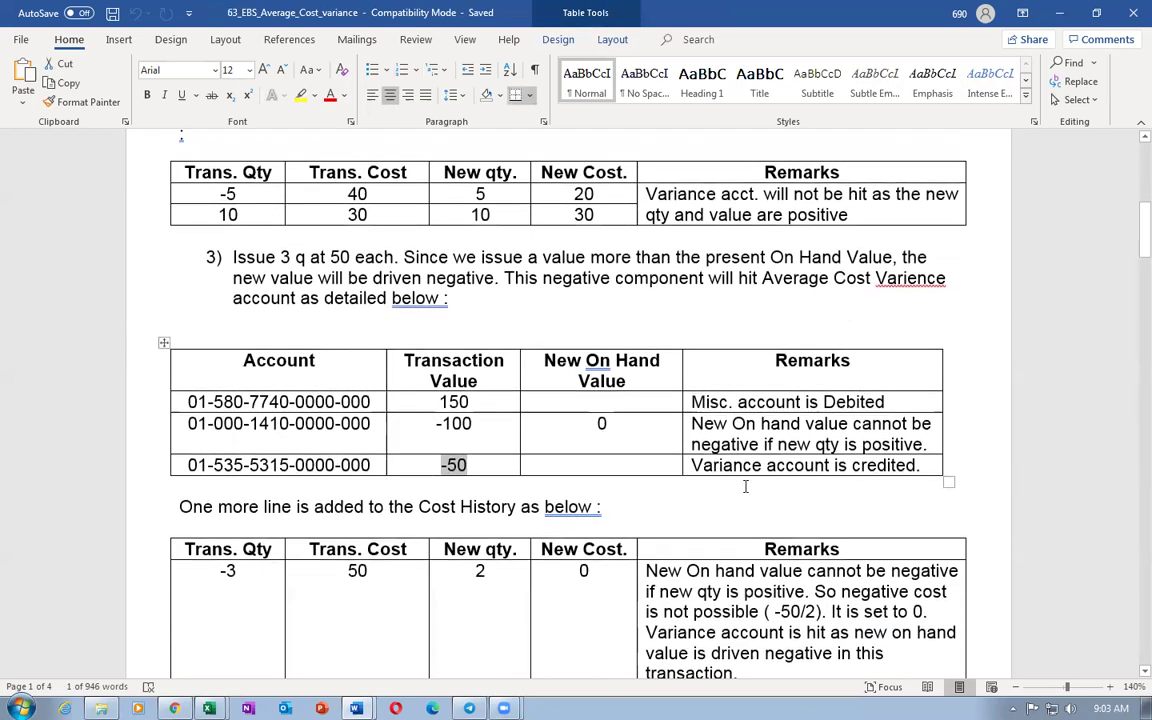
{"action": "left_click_drag", "start_coordinate": [697, 466], "coordinate": [887, 478]}
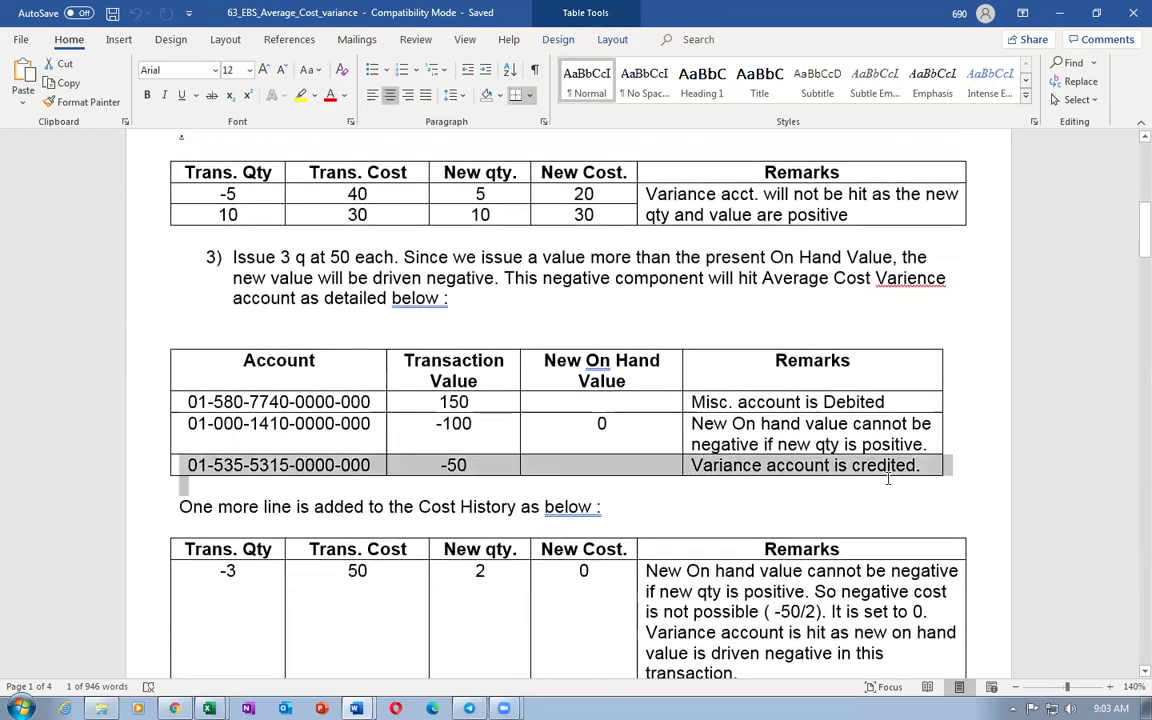
- Review the cost history after the third step, highlighting the new cost of 0 and the remark "cannot be negative if new qty is positive"
{"action": "left_click", "coordinate": [730, 517]}
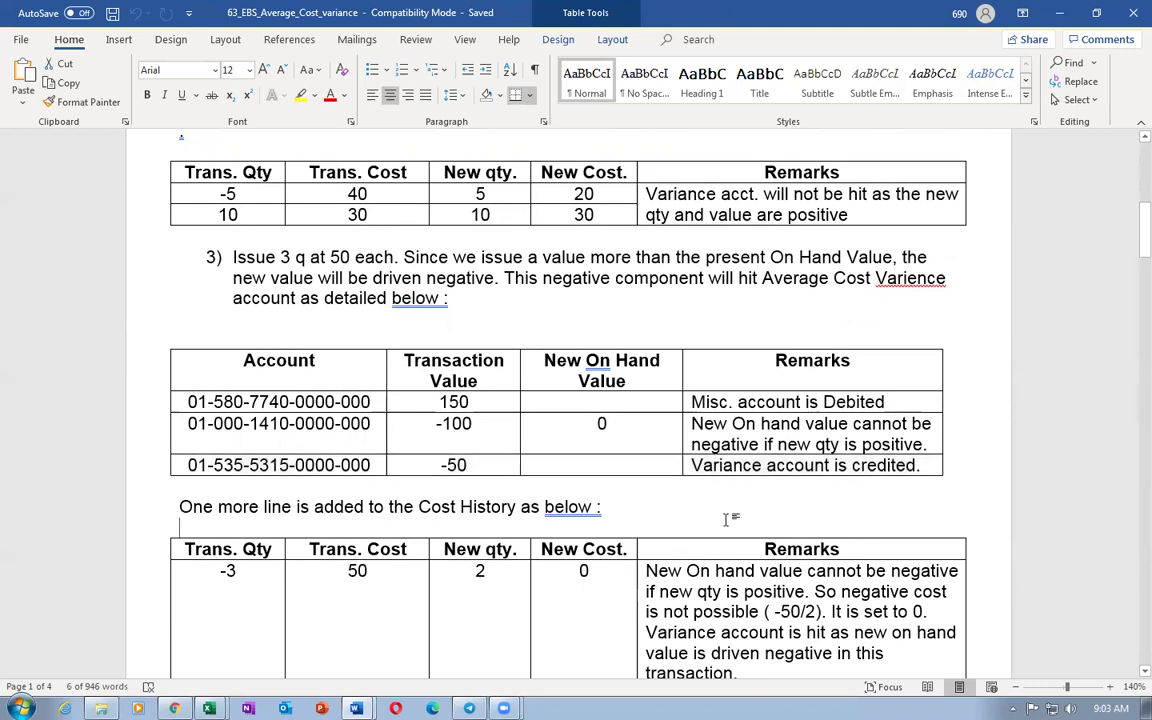
{"action": "scroll", "coordinate": [734, 523], "scroll_direction": "down", "scroll_amount": 3}
{"action": "scroll", "coordinate": [734, 523], "scroll_direction": "down", "scroll_amount": 3}
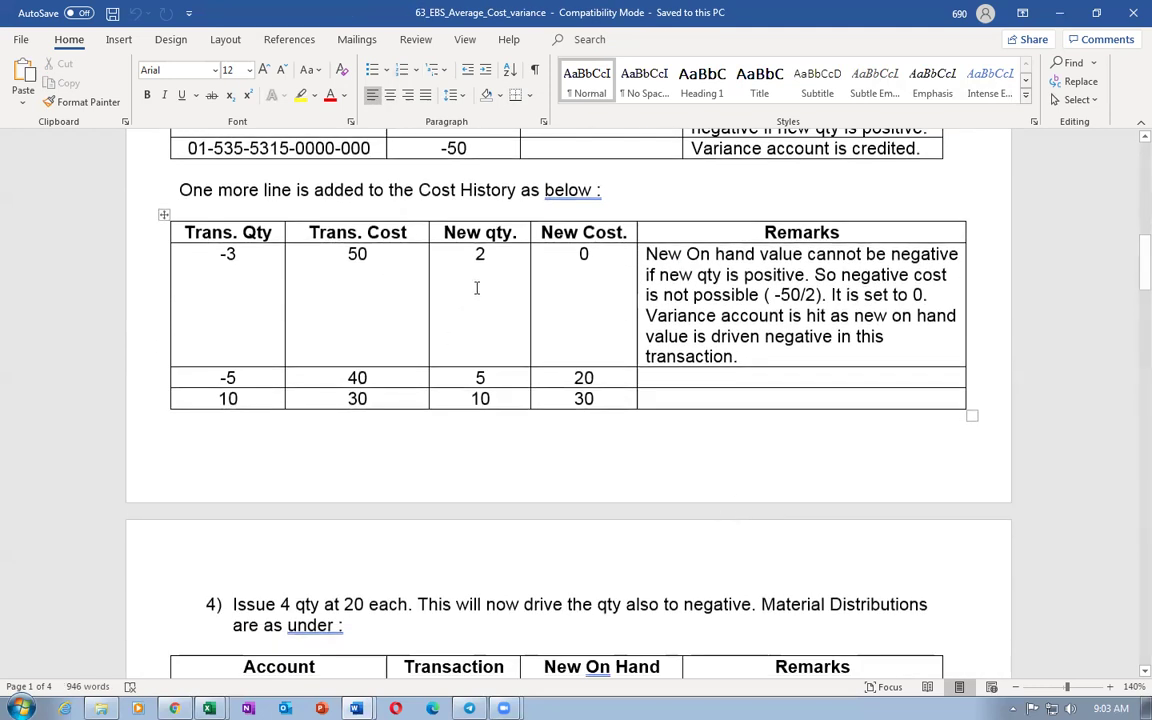
{"action": "left_click_drag", "start_coordinate": [573, 255], "coordinate": [597, 262]}
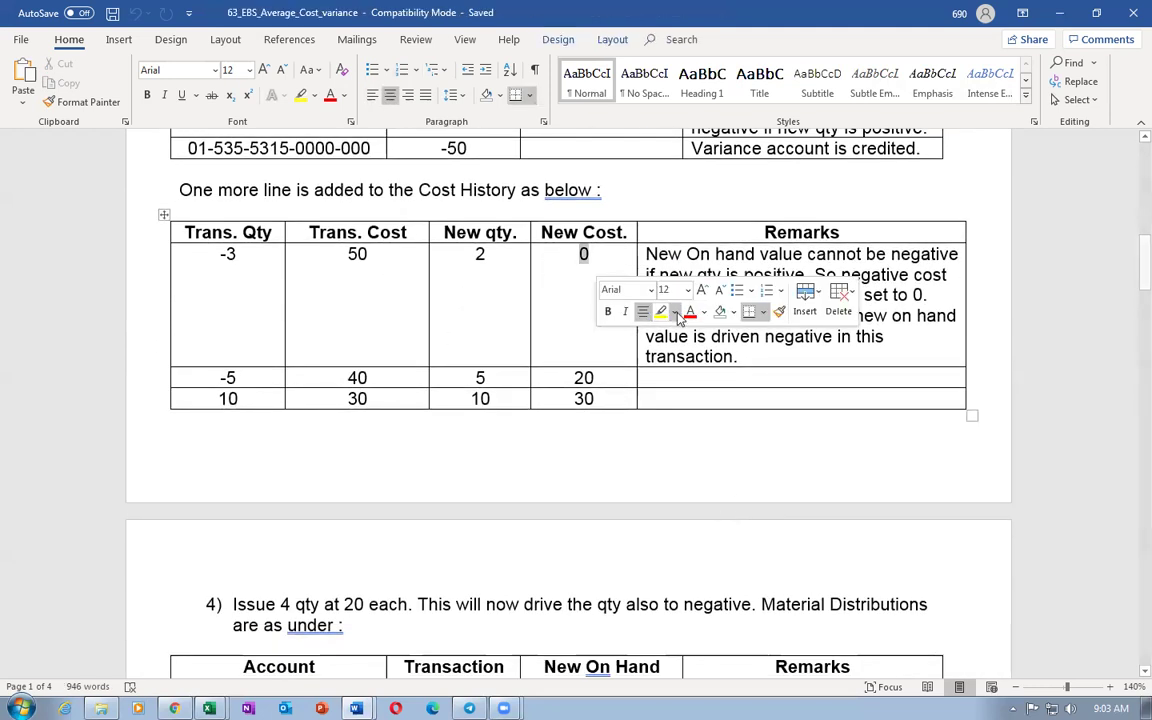
{"action": "scroll", "coordinate": [670, 310], "scroll_direction": "up", "scroll_amount": 3}
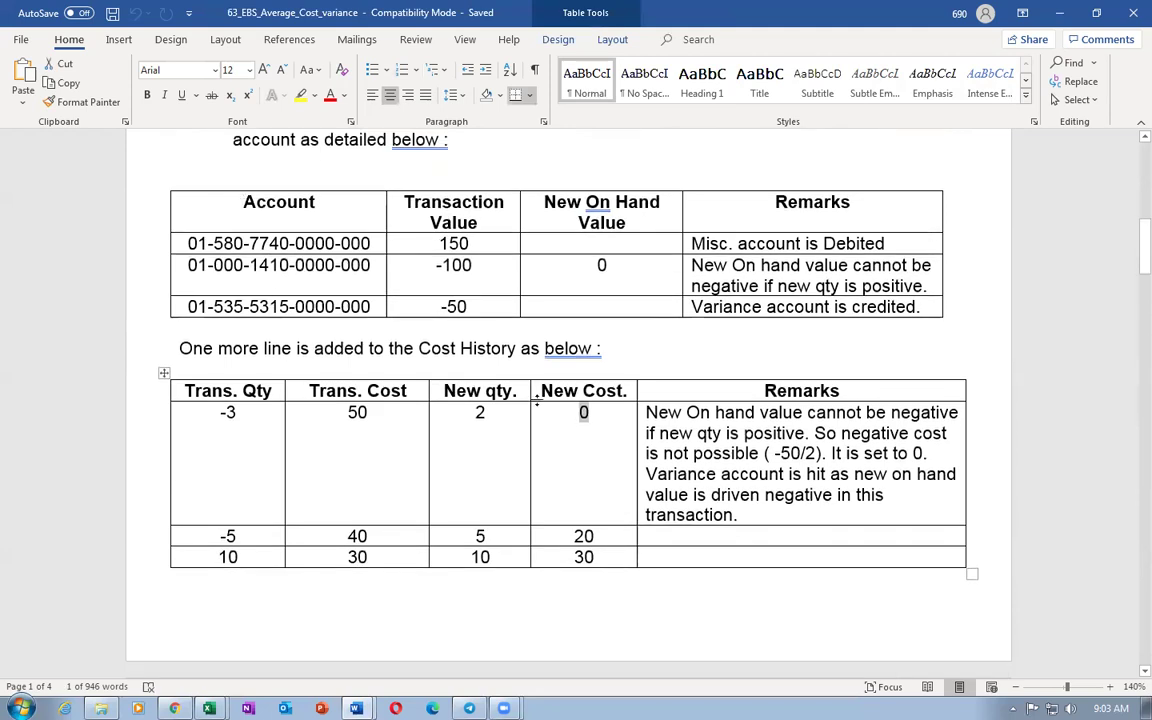
{"action": "left_click", "coordinate": [609, 414]}
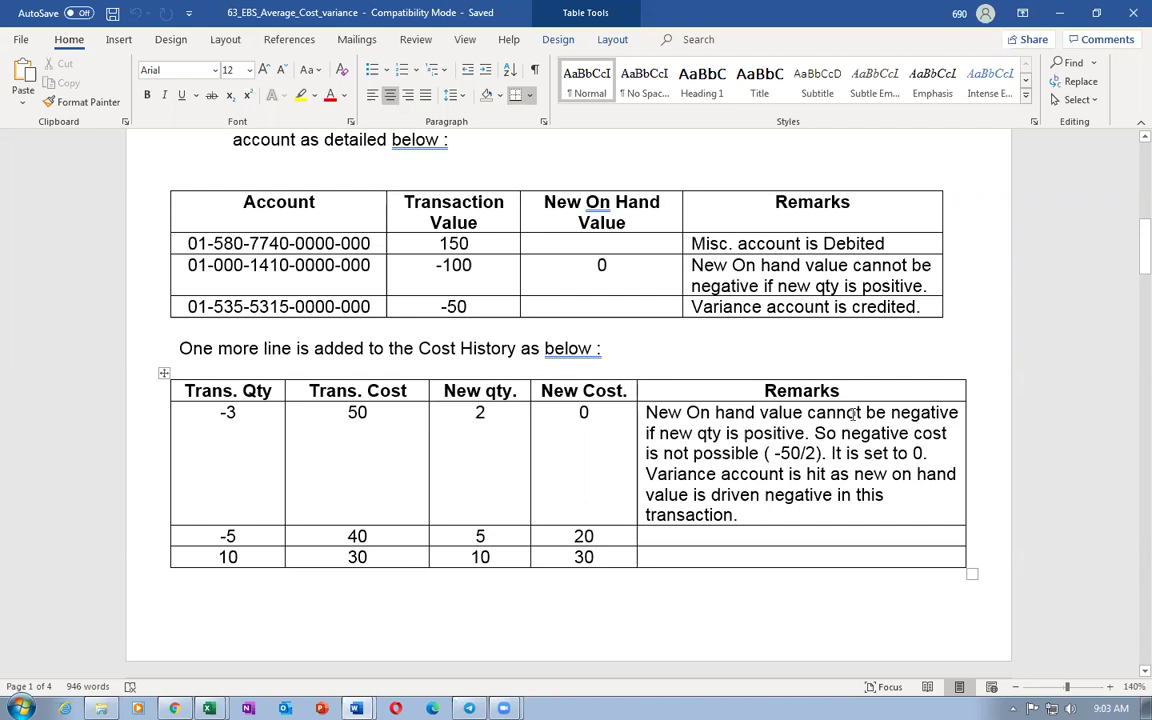
{"action": "left_click_drag", "start_coordinate": [852, 412], "coordinate": [806, 432]}
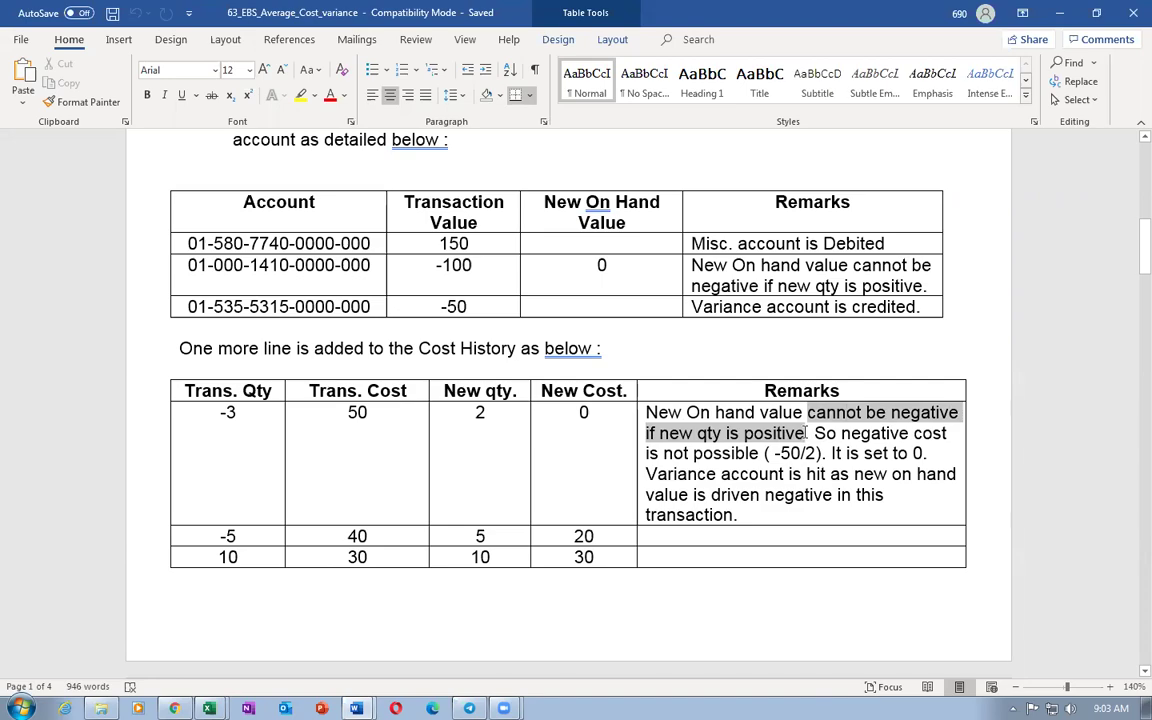
{"action": "scroll", "coordinate": [805, 434], "scroll_direction": "up", "scroll_amount": 3}
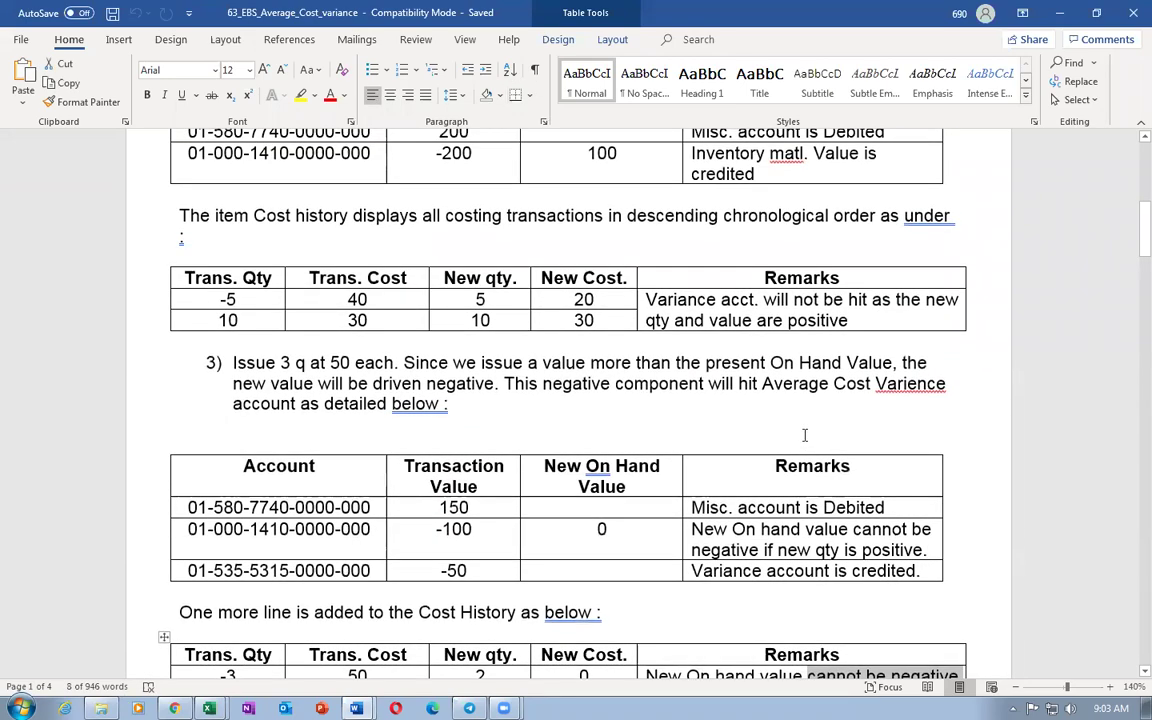
{"action": "scroll", "coordinate": [805, 435], "scroll_direction": "up", "scroll_amount": 3}
{"action": "scroll", "coordinate": [805, 433], "scroll_direction": "down", "scroll_amount": 3}
{"action": "scroll", "coordinate": [805, 433], "scroll_direction": "down", "scroll_amount": 6}
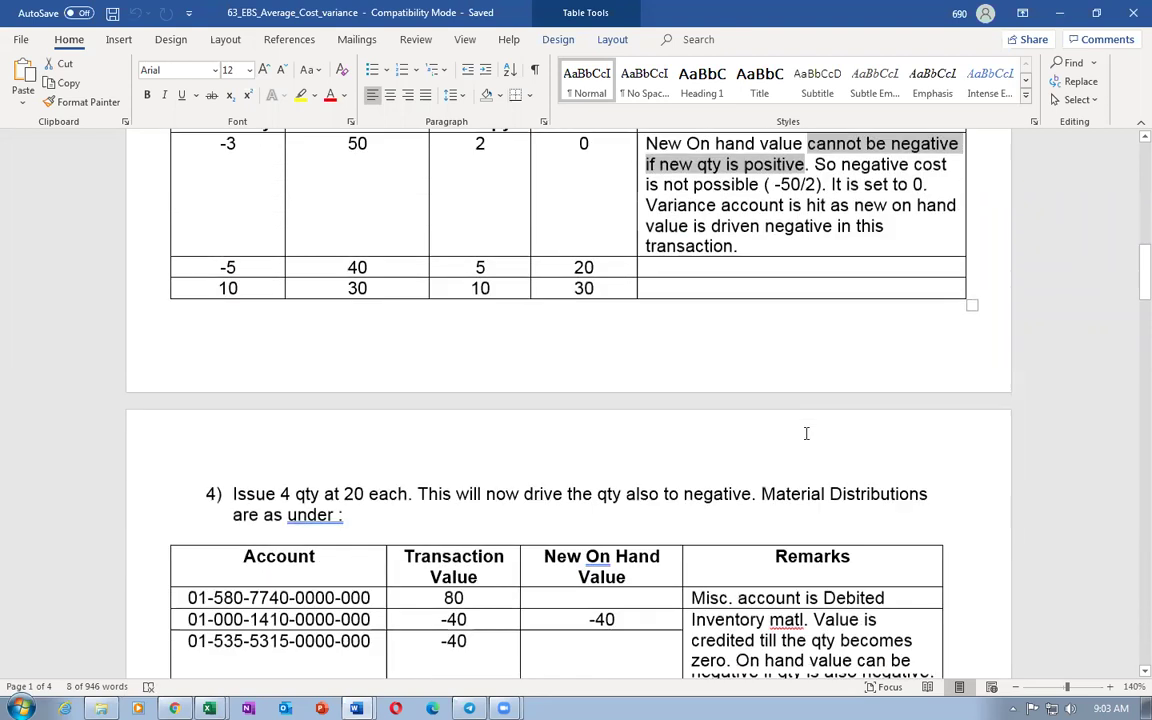
- Examine the fourth step's material distributions, highlighting the remark that on hand value can be negative if qty is also negative
{"action": "scroll", "coordinate": [806, 433], "scroll_direction": "down", "scroll_amount": 2}
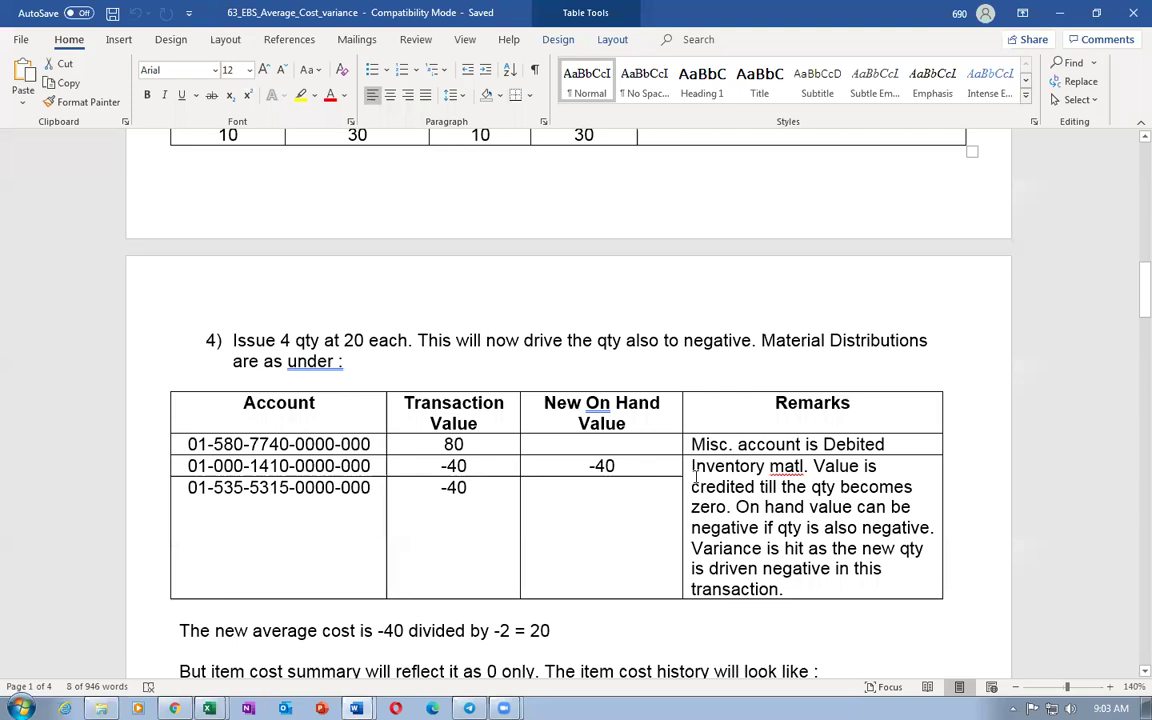
{"action": "left_click_drag", "start_coordinate": [692, 466], "coordinate": [763, 590]}
{"action": "left_click", "coordinate": [743, 548]}
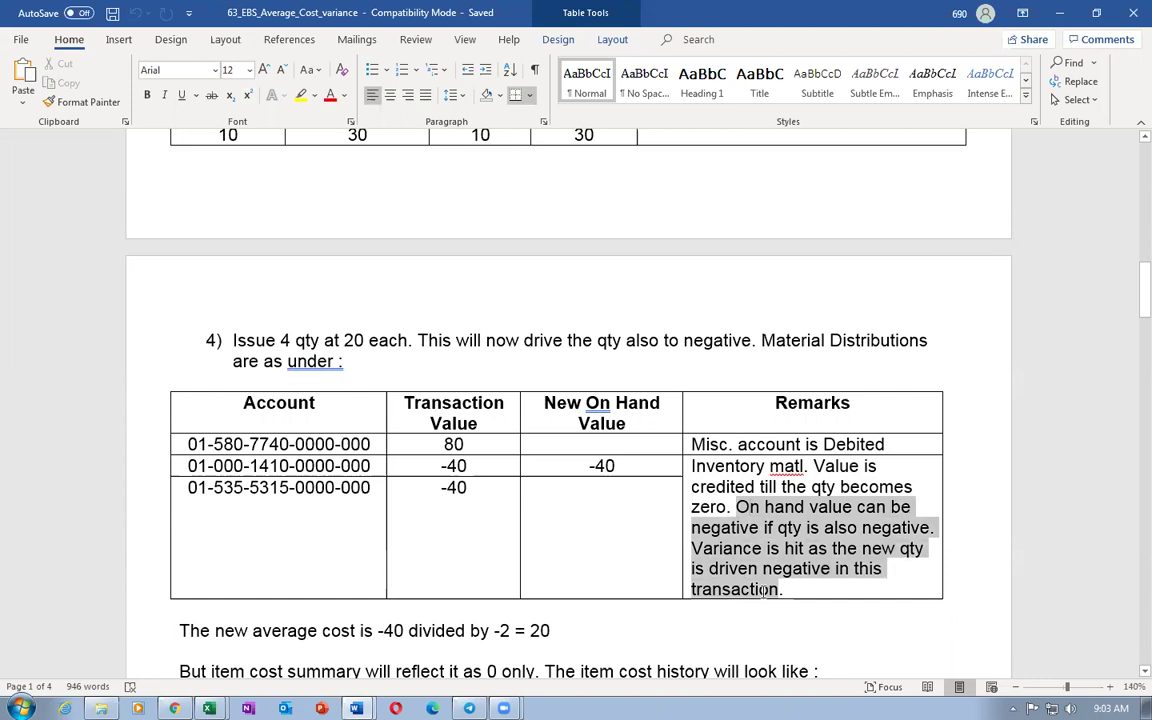
{"action": "left_click", "coordinate": [592, 634]}
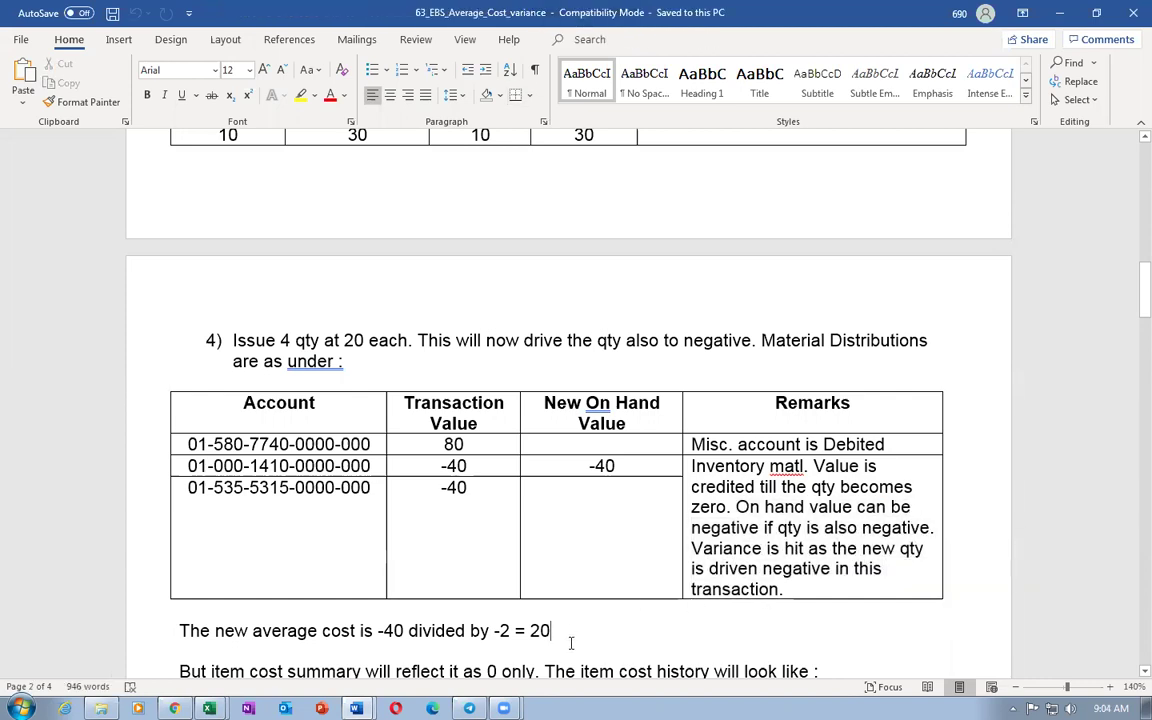
- Compare the new cost of 0 in the third step's cost history with the fourth step's average cost result, highlighting both values
{"action": "scroll", "coordinate": [571, 643], "scroll_direction": "up", "scroll_amount": 5}
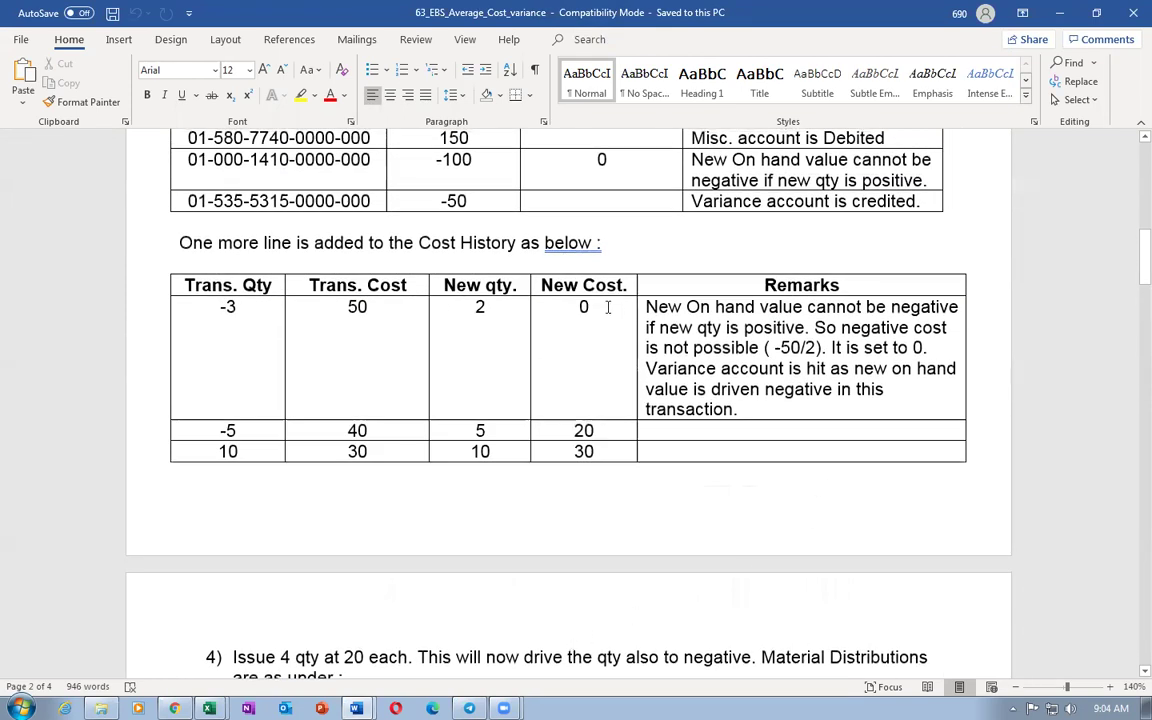
{"action": "double_click", "coordinate": [586, 307]}
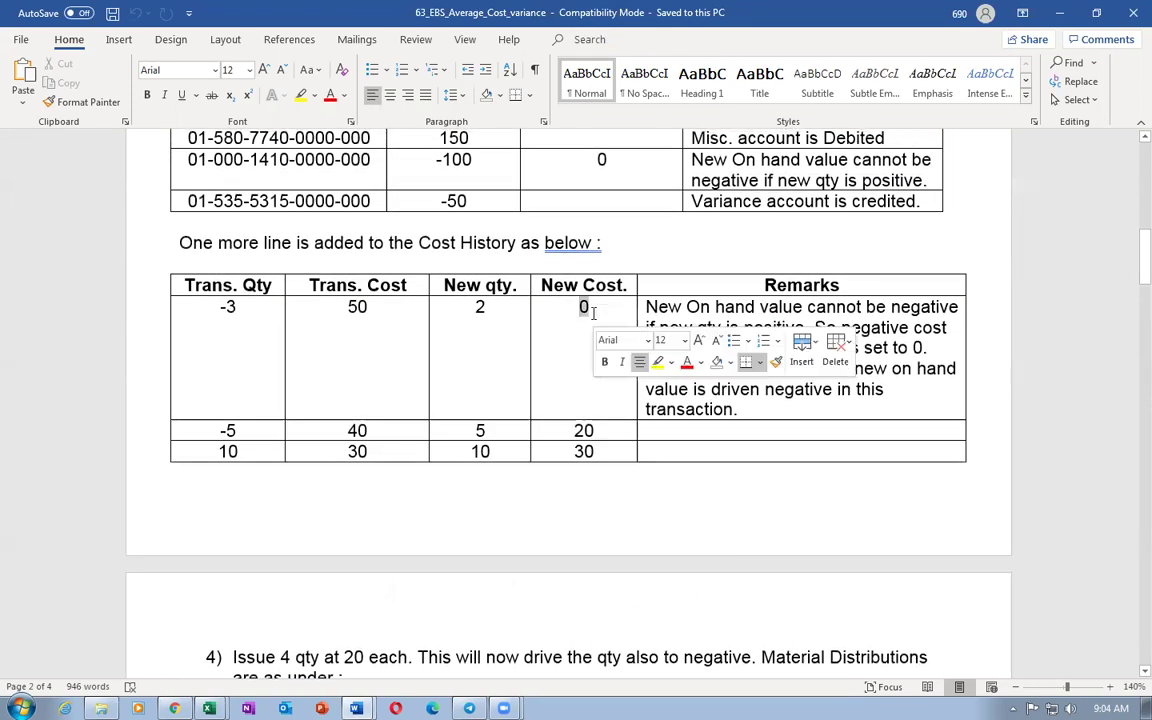
{"action": "left_click", "coordinate": [662, 507]}
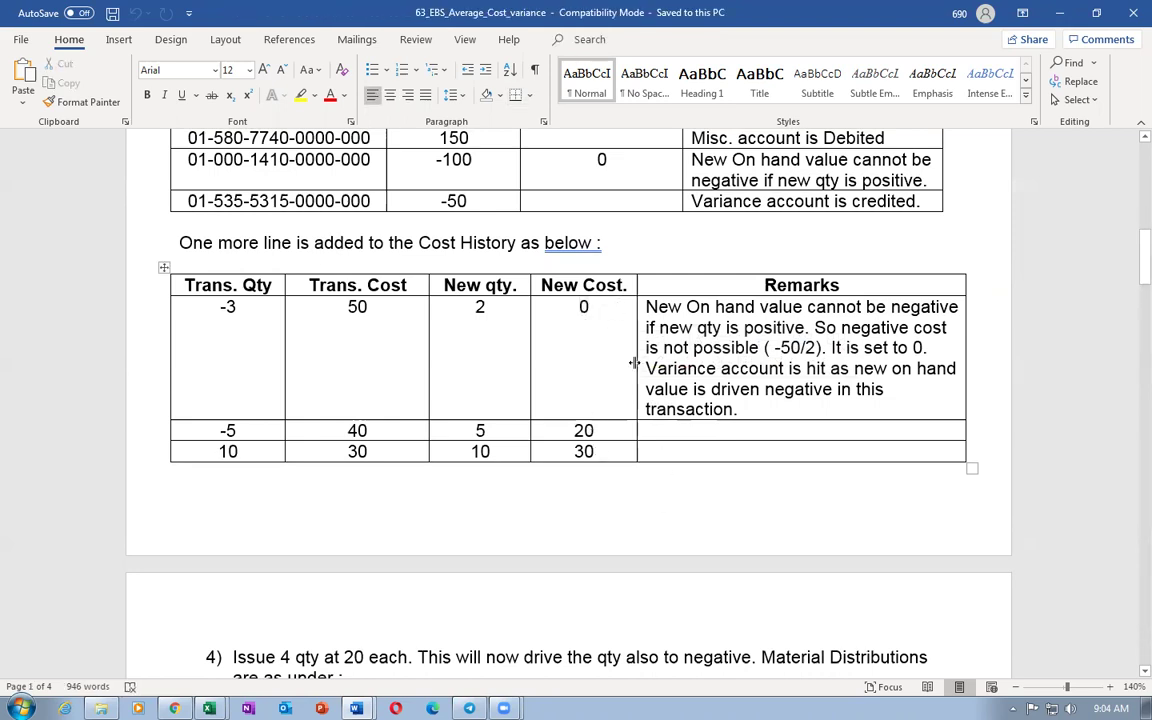
{"action": "scroll", "coordinate": [648, 388], "scroll_direction": "down", "scroll_amount": 5}
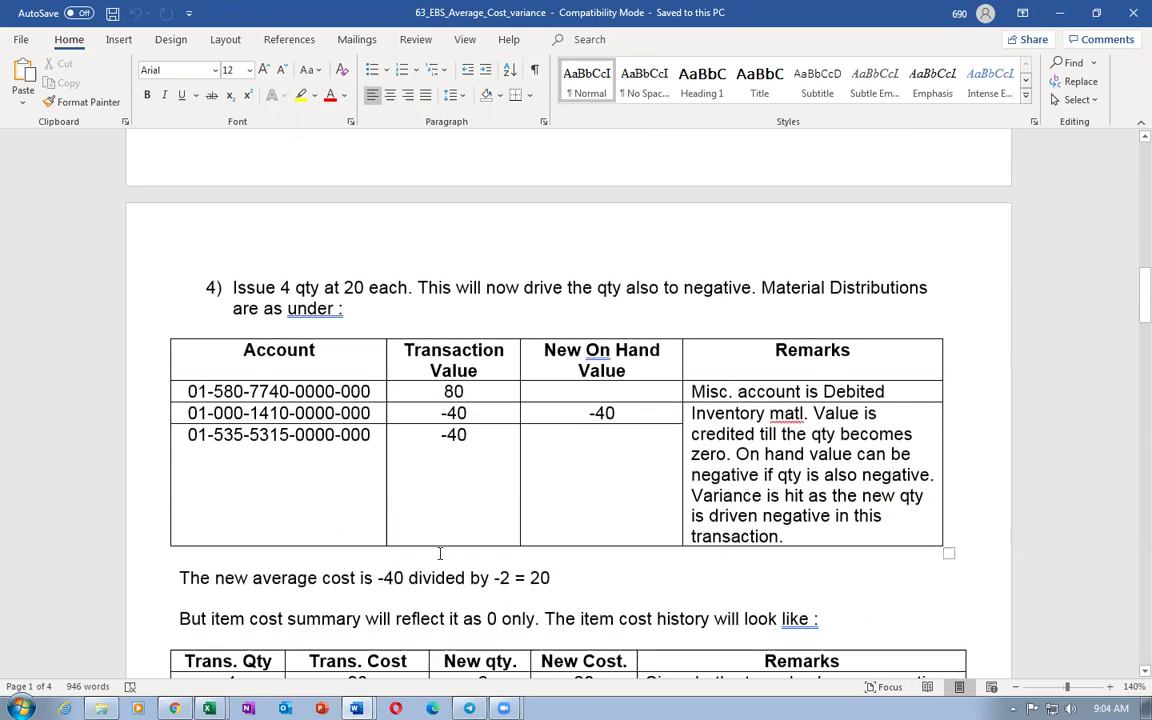
{"action": "left_click_drag", "start_coordinate": [530, 578], "coordinate": [551, 578]}
{"action": "left_click", "coordinate": [542, 590]}
{"action": "scroll", "coordinate": [658, 446], "scroll_direction": "up", "scroll_amount": 6}
{"action": "left_click_drag", "start_coordinate": [580, 360], "coordinate": [591, 362]}
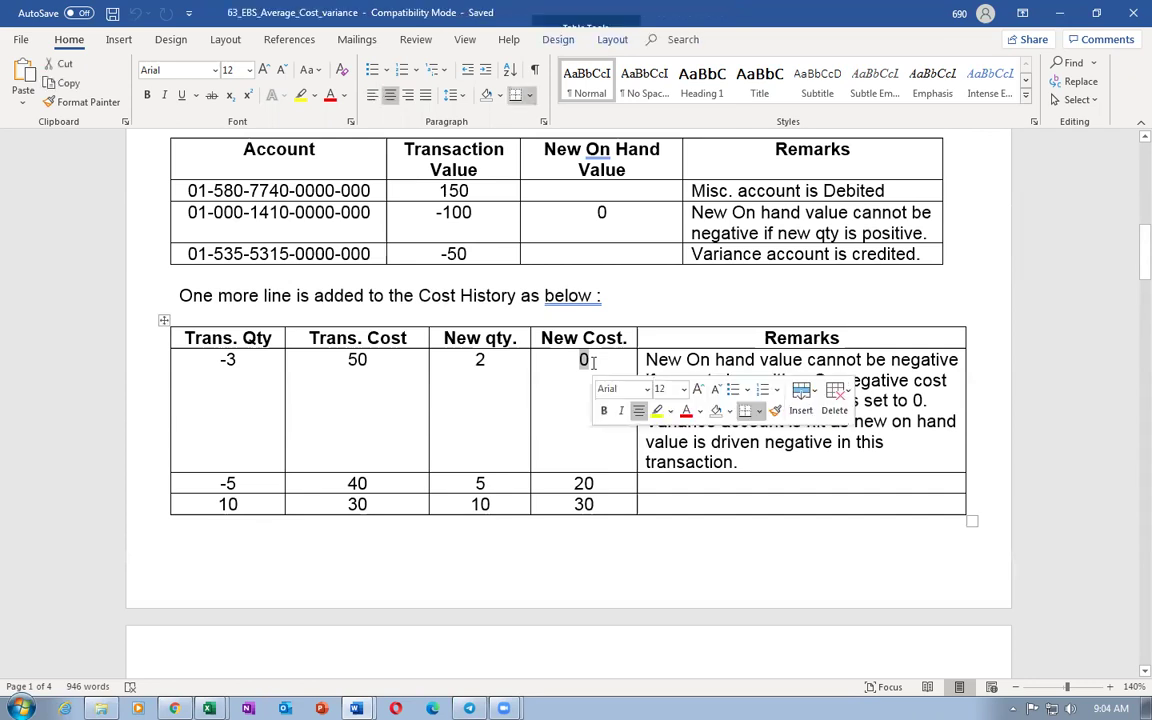
- Skim the remaining example steps and highlight the variance scenarios heading and its first two cases, qty and inventory value driven negative
{"action": "scroll", "coordinate": [528, 470], "scroll_direction": "down", "scroll_amount": 5}
{"action": "scroll", "coordinate": [528, 476], "scroll_direction": "down", "scroll_amount": 16}
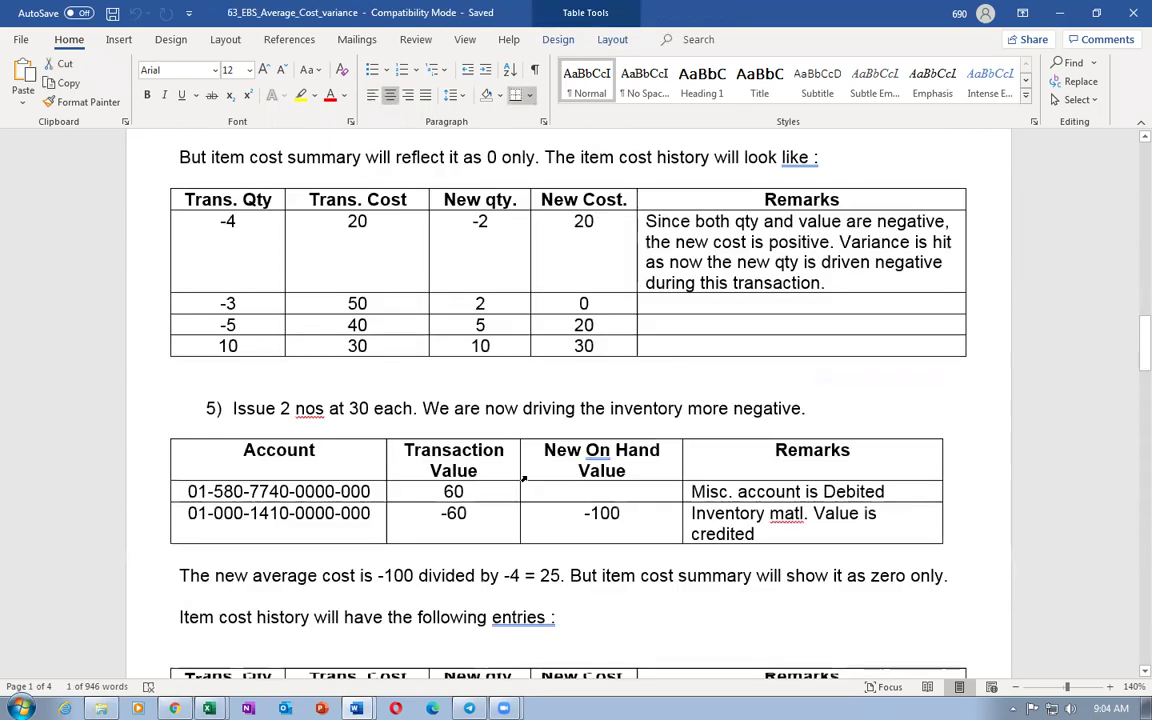
{"action": "scroll", "coordinate": [526, 476], "scroll_direction": "down", "scroll_amount": 19}
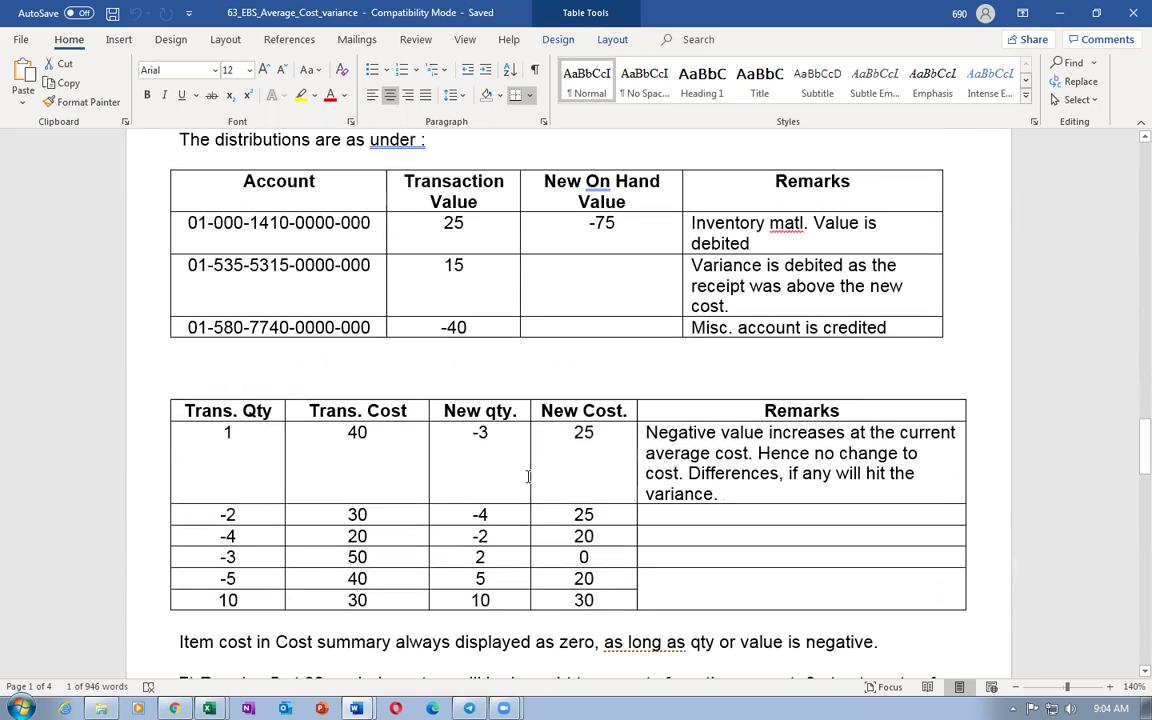
{"action": "scroll", "coordinate": [528, 476], "scroll_direction": "down", "scroll_amount": 6}
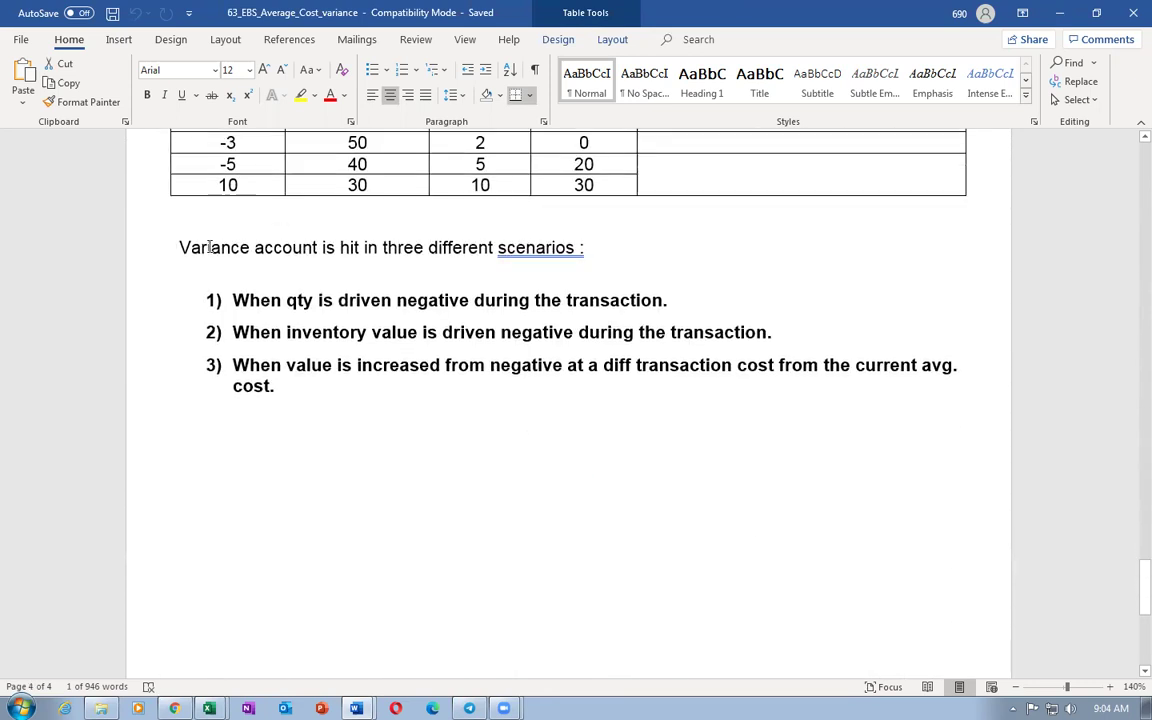
{"action": "left_click_drag", "start_coordinate": [210, 247], "coordinate": [566, 260]}
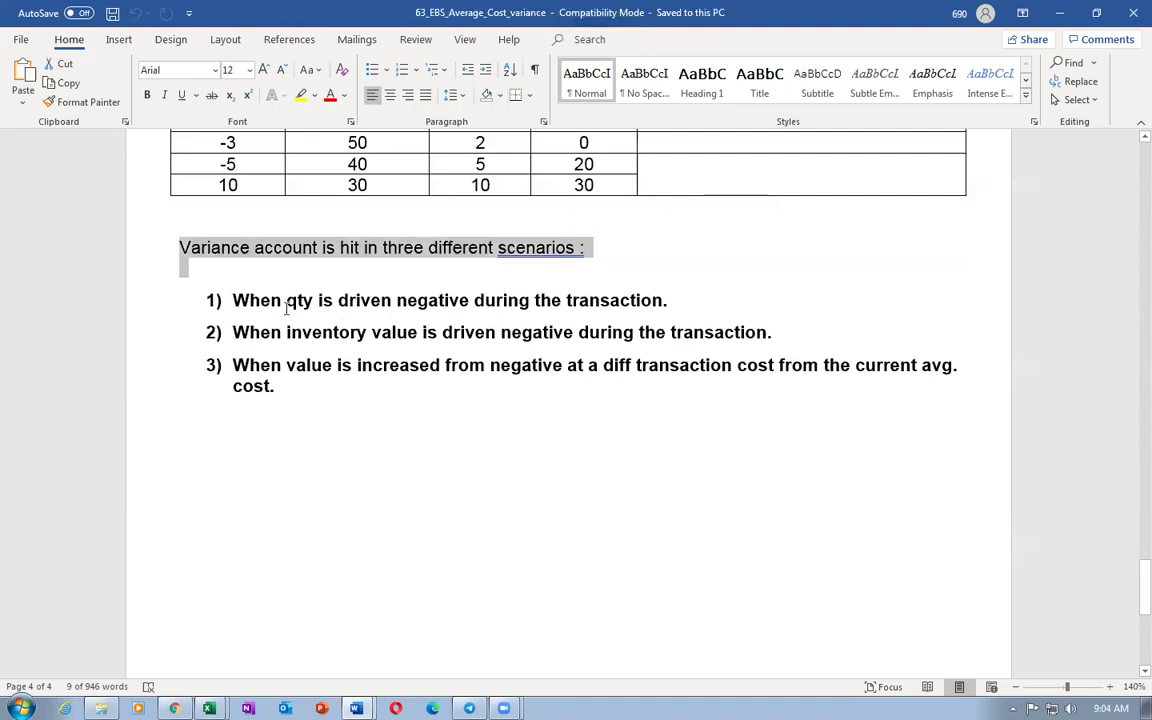
{"action": "left_click_drag", "start_coordinate": [273, 300], "coordinate": [633, 300]}
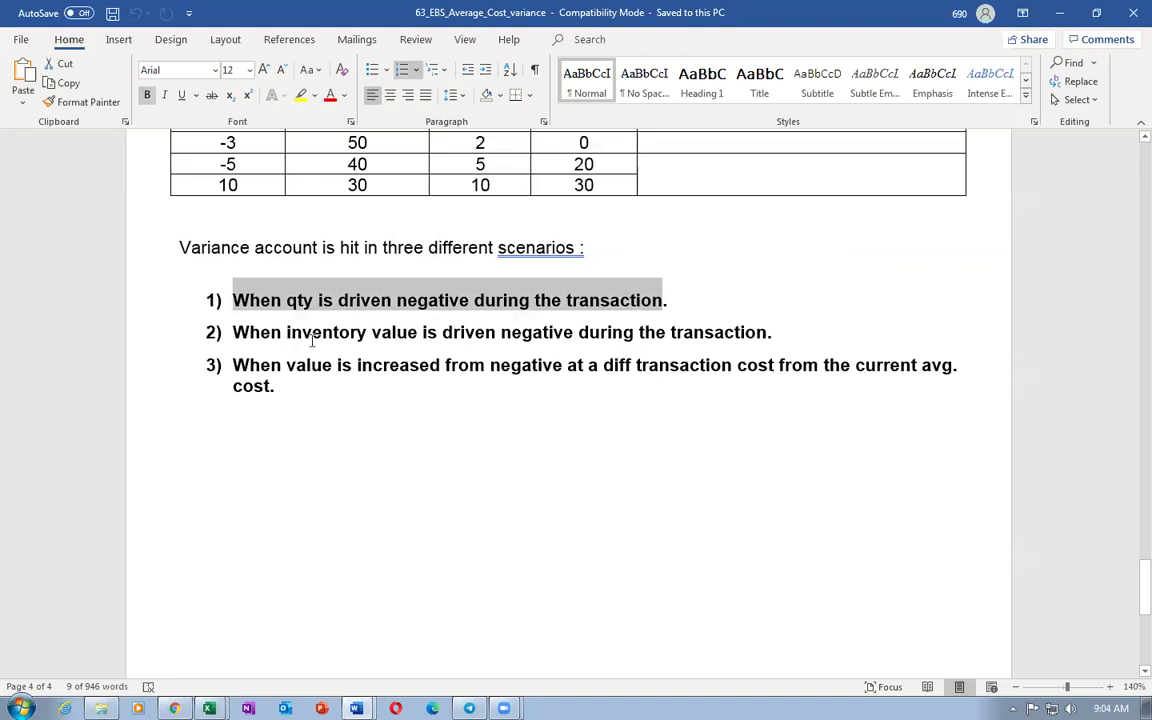
{"action": "left_click_drag", "start_coordinate": [273, 332], "coordinate": [499, 320]}
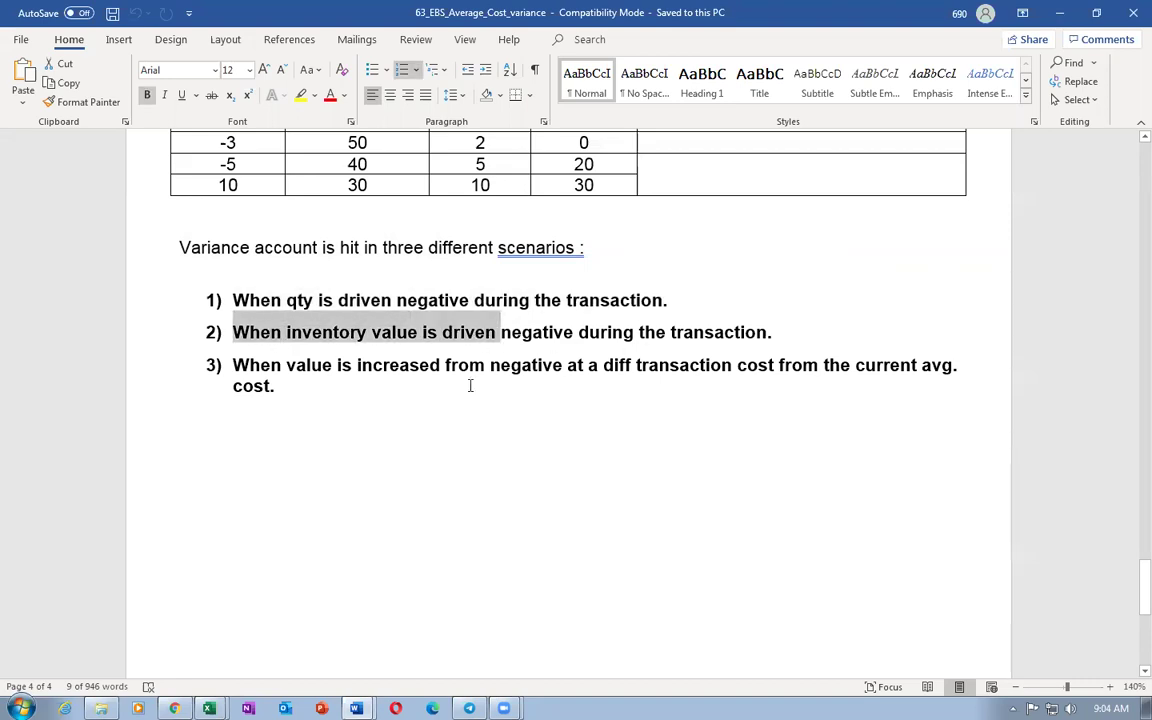
{"action": "left_click", "coordinate": [420, 397]}
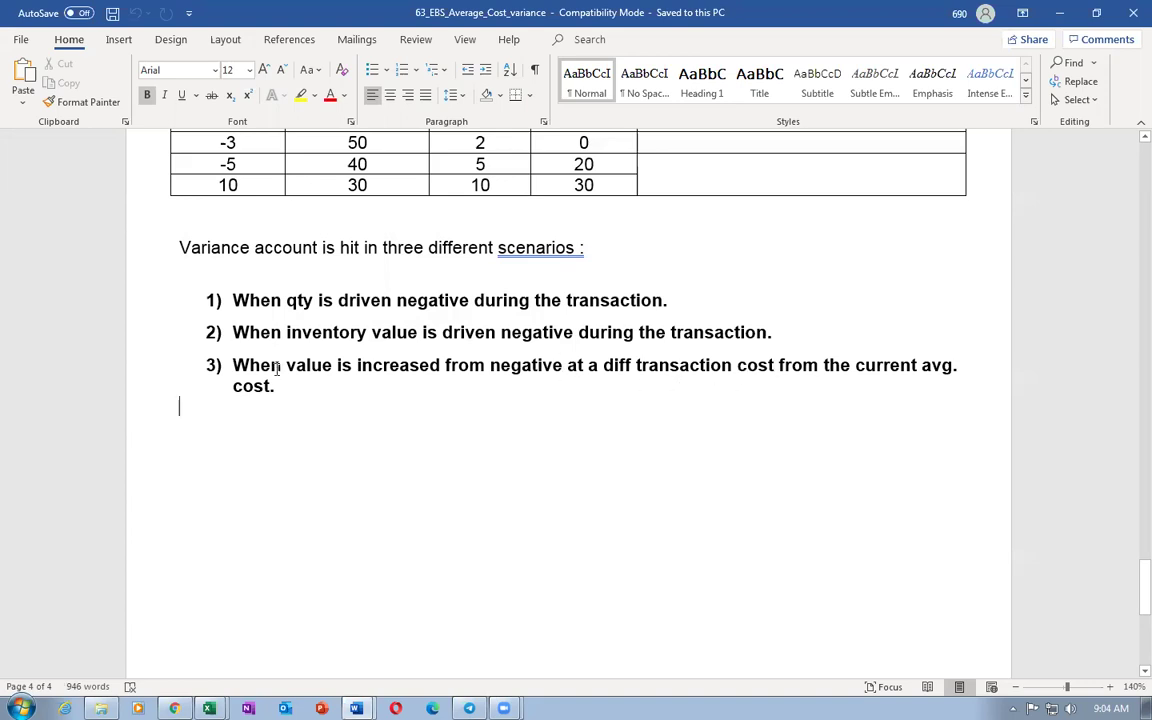
- Highlight the third scenario, value increased from negative at a different transaction cost, and review all three variance scenarios together
{"action": "left_click_drag", "start_coordinate": [279, 368], "coordinate": [265, 399]}
{"action": "left_click_drag", "start_coordinate": [205, 250], "coordinate": [257, 257]}
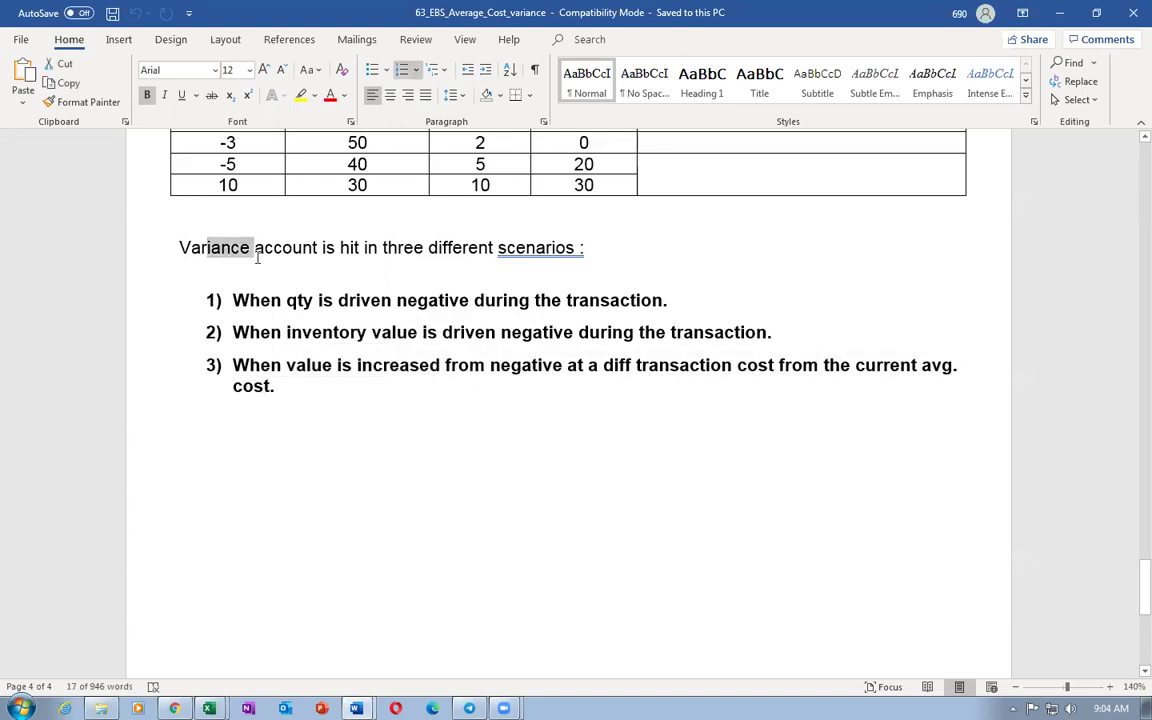
{"action": "triple_click", "coordinate": [257, 257]}
{"action": "left_click_drag", "start_coordinate": [147, 309], "coordinate": [134, 357]}
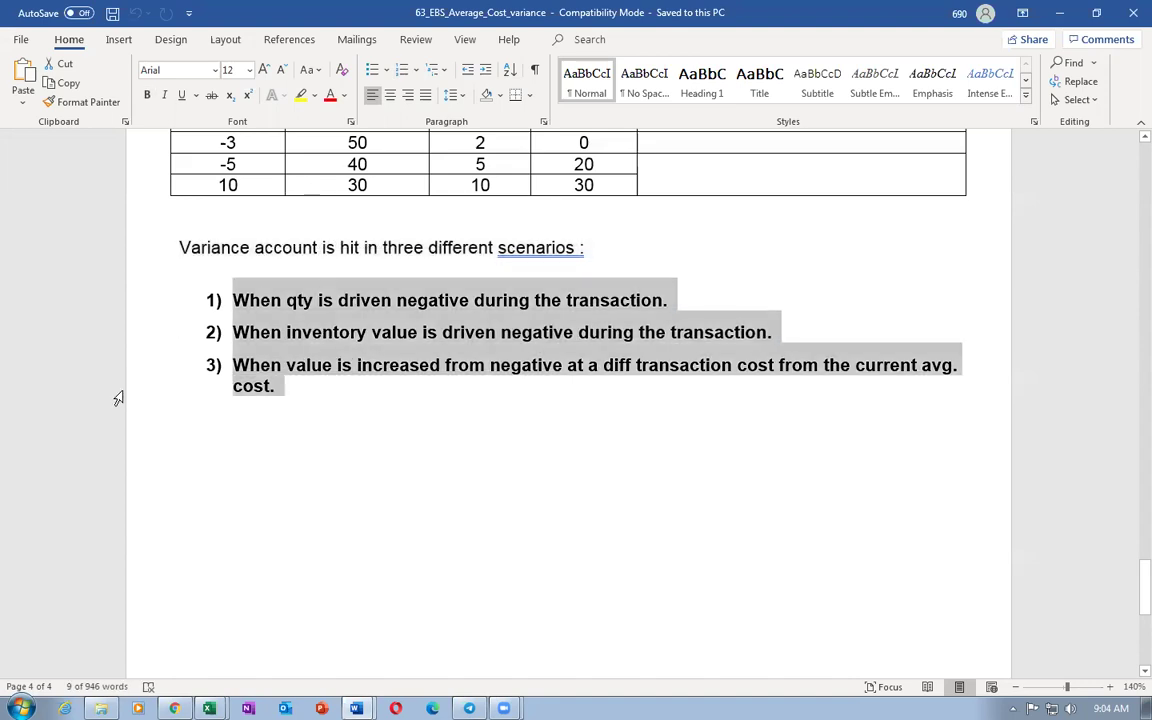
{"action": "left_click", "coordinate": [347, 494]}
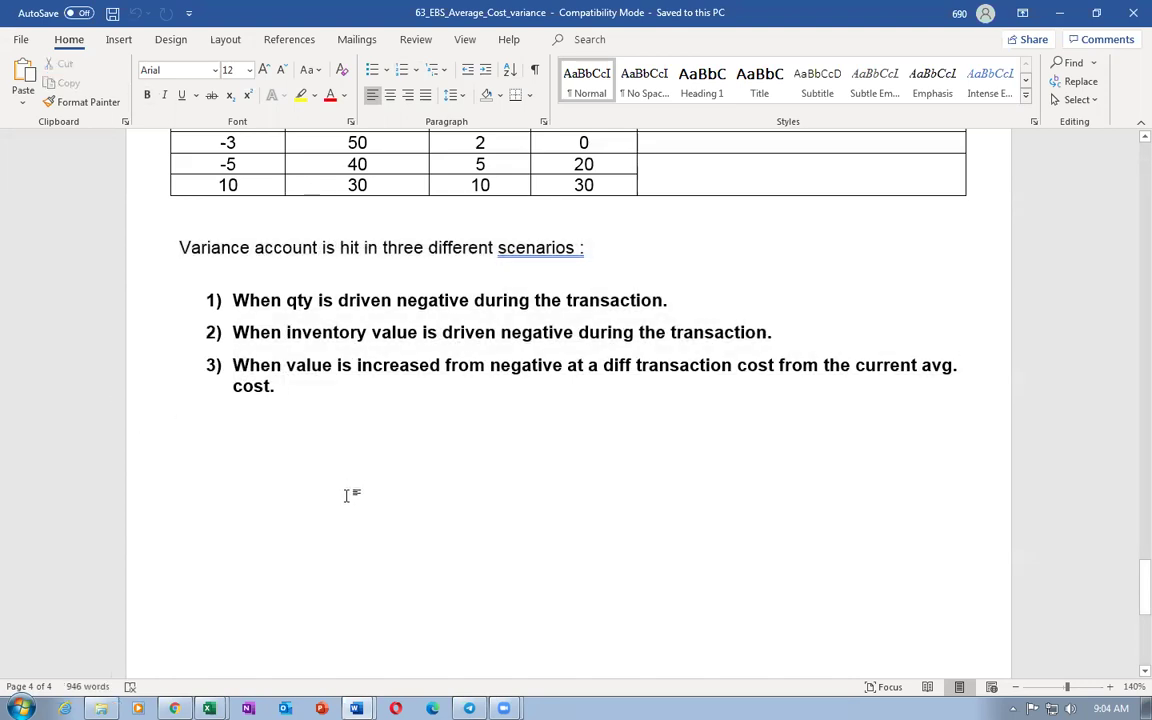
{"action": "scroll", "coordinate": [347, 494], "scroll_direction": "up", "scroll_amount": 3}
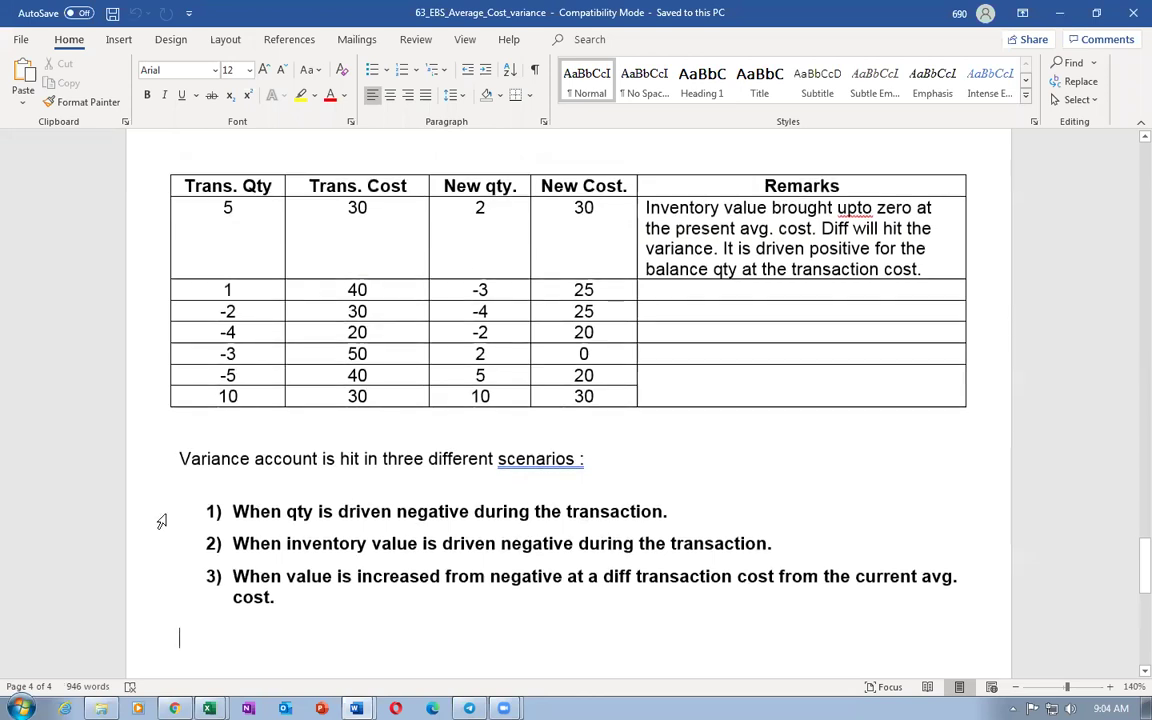
- Switch from the Word notes to Oracle's Monitor Processes page in Chrome and refresh the process list
{"action": "key", "text": "alt+Tab"}
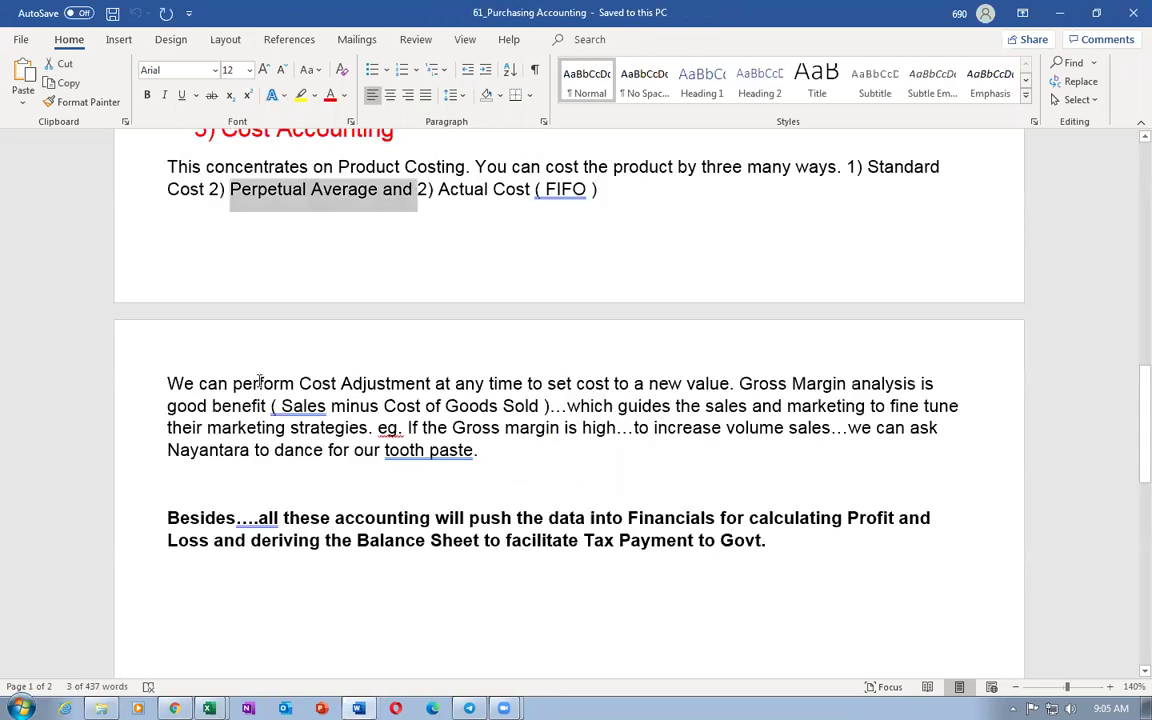
{"action": "left_click", "coordinate": [450, 581]}
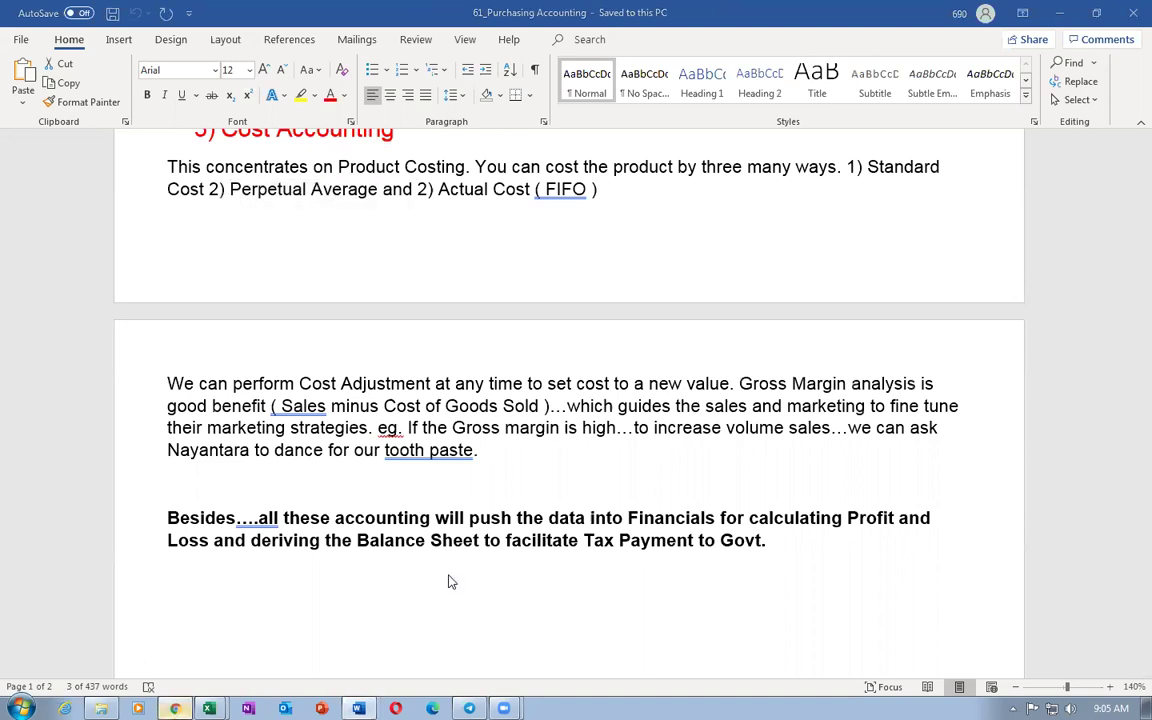
{"action": "key", "text": "alt+Tab"}
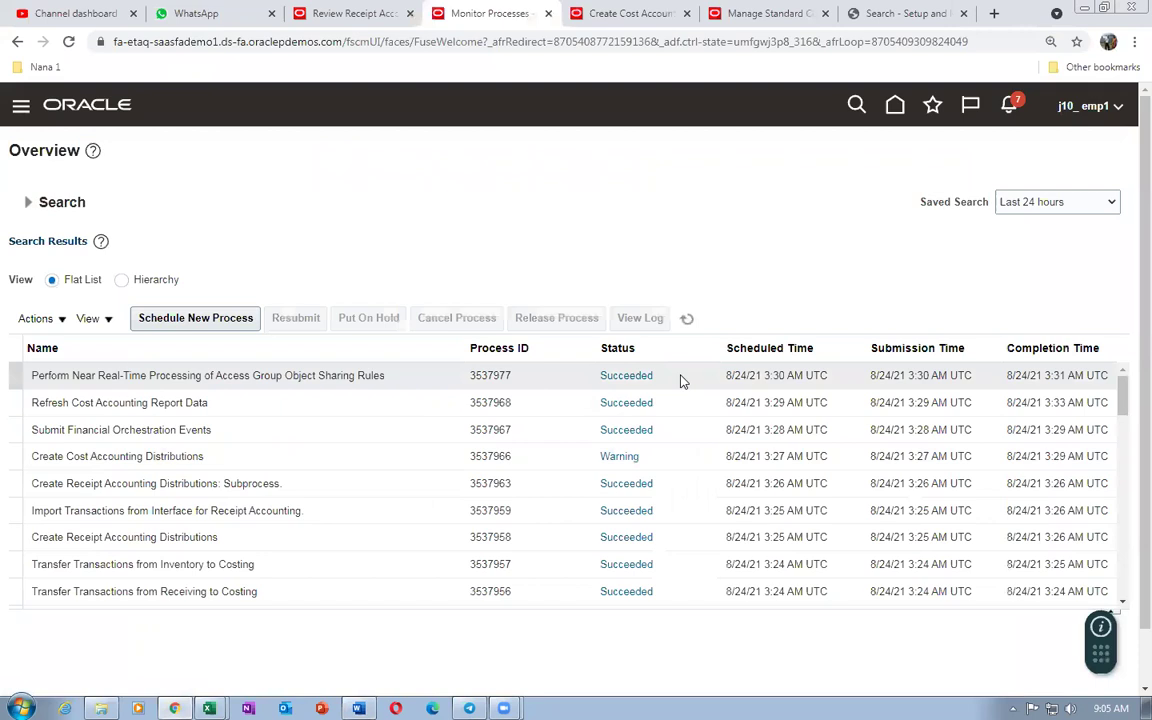
{"action": "left_click", "coordinate": [688, 320]}
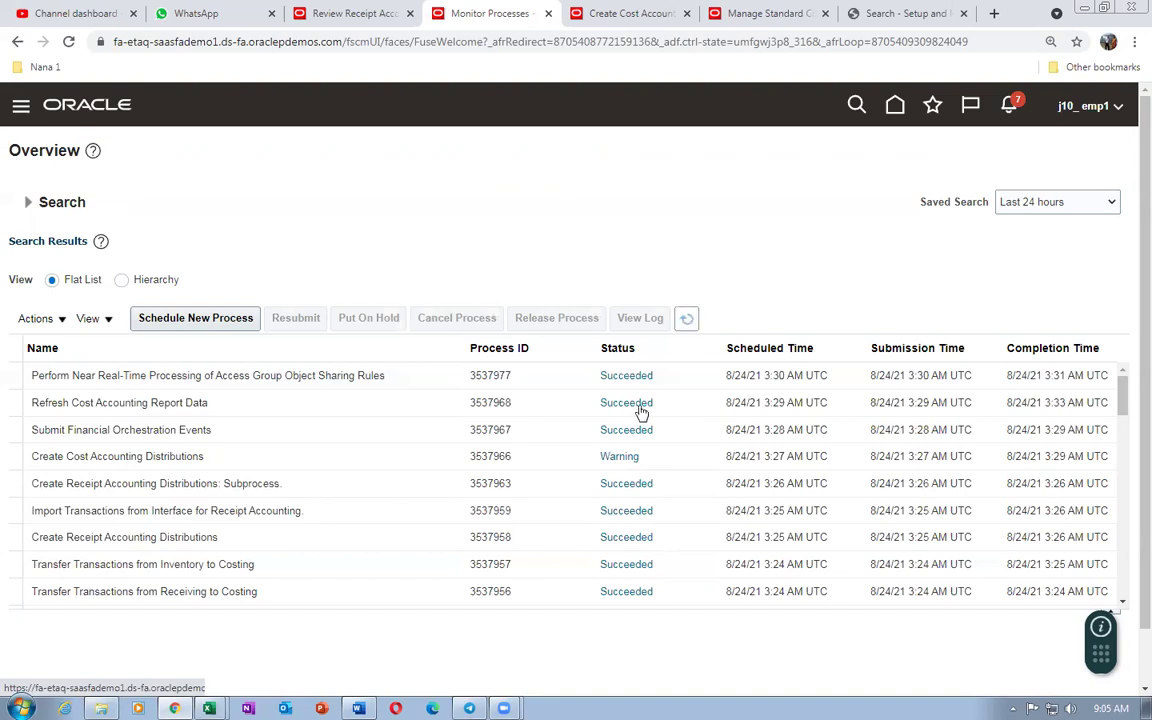
- Save and close the Create Cost Accounting Distributions page and open the Review Cost Accounting Distributions task
{"action": "left_click", "coordinate": [617, 14]}
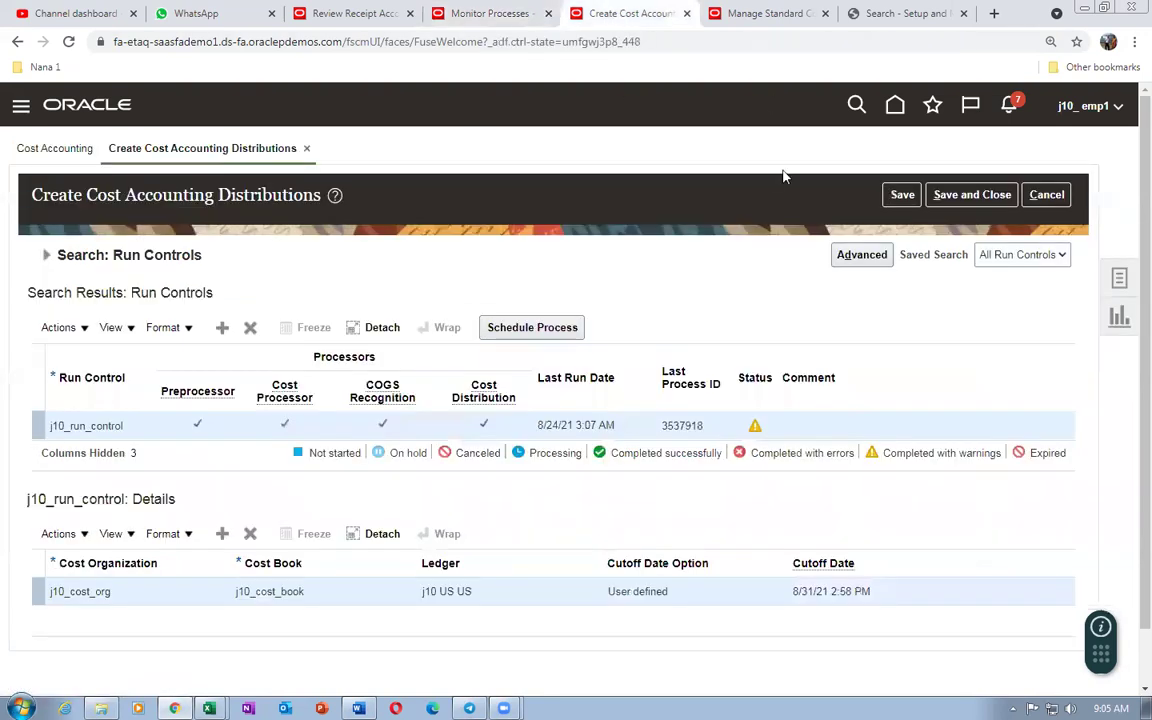
{"action": "left_click", "coordinate": [972, 194]}
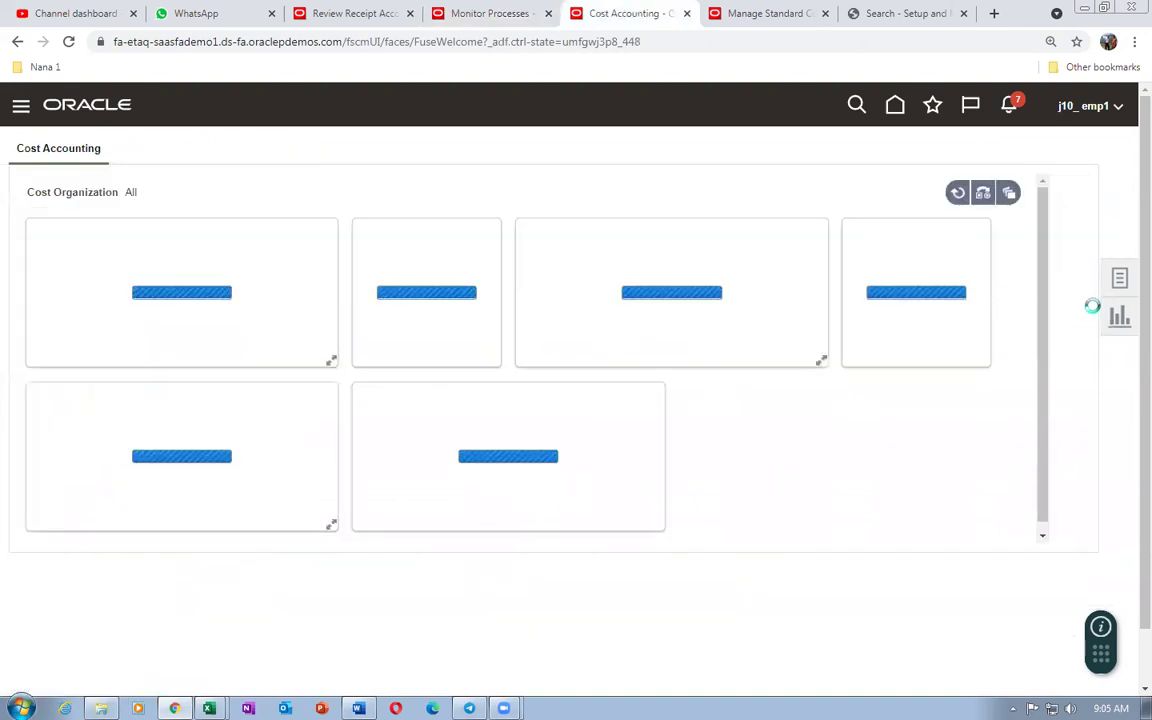
{"action": "left_click", "coordinate": [1120, 282]}
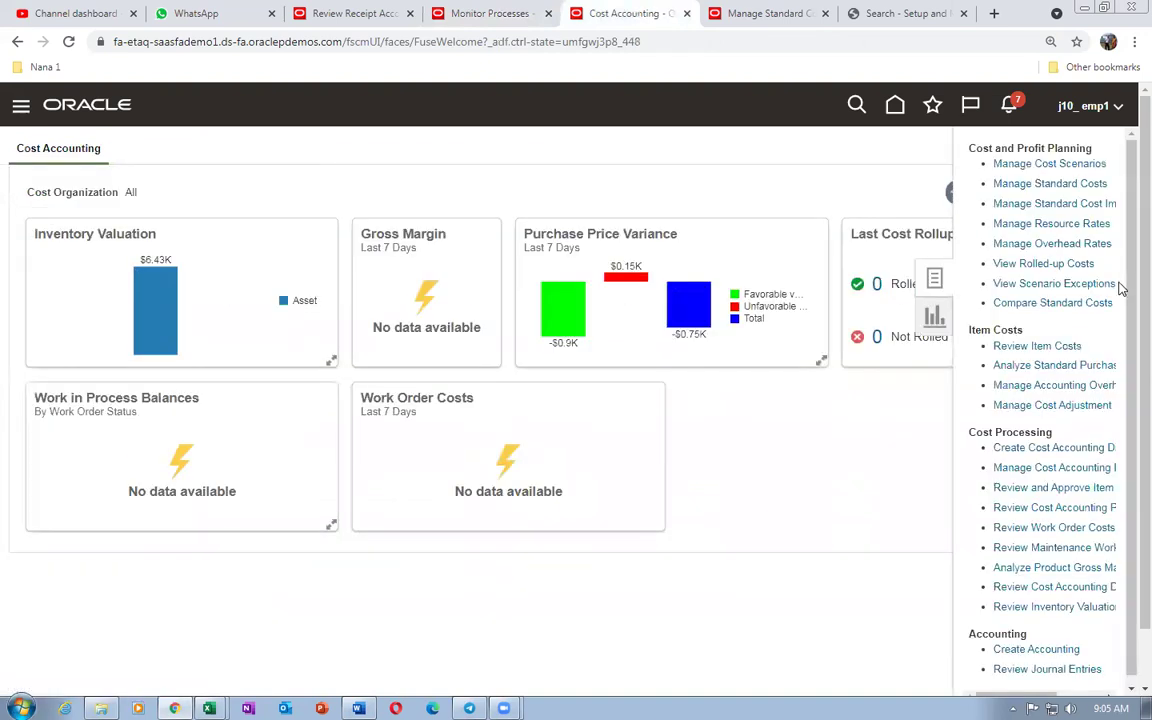
{"action": "left_click", "coordinate": [1024, 590]}
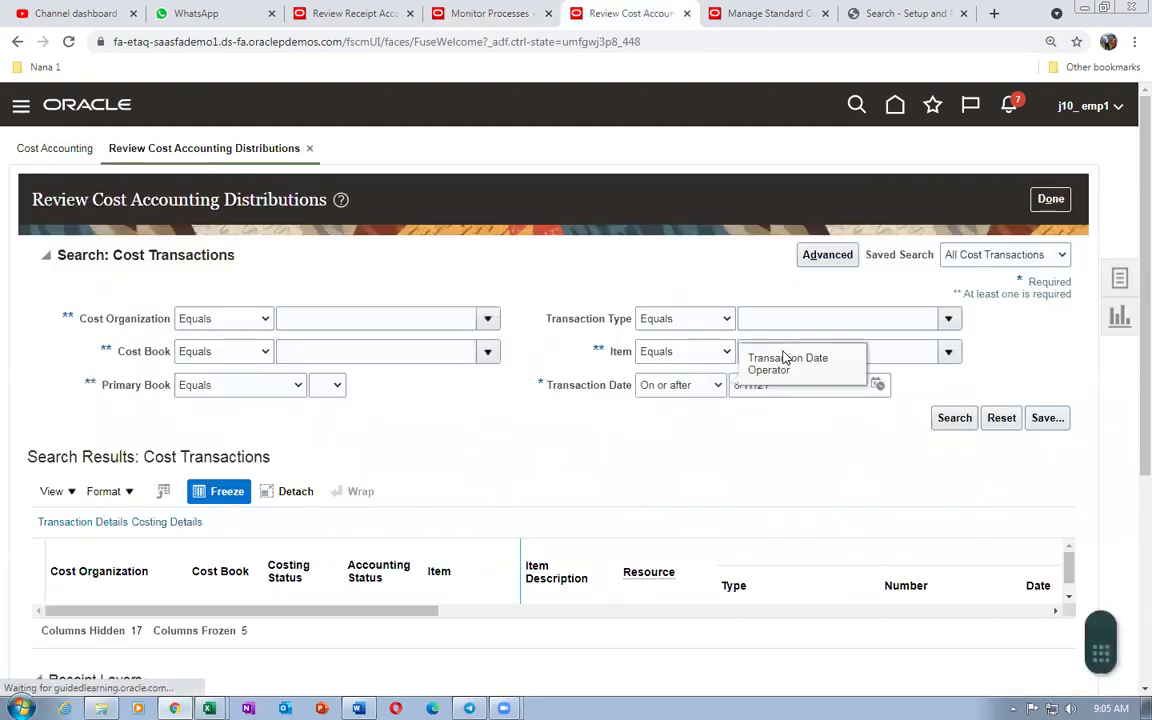
- Search the cost transactions for item j10_44 and review the cost information and cost distributions of its receipt layer
{"action": "left_click", "coordinate": [893, 350]}
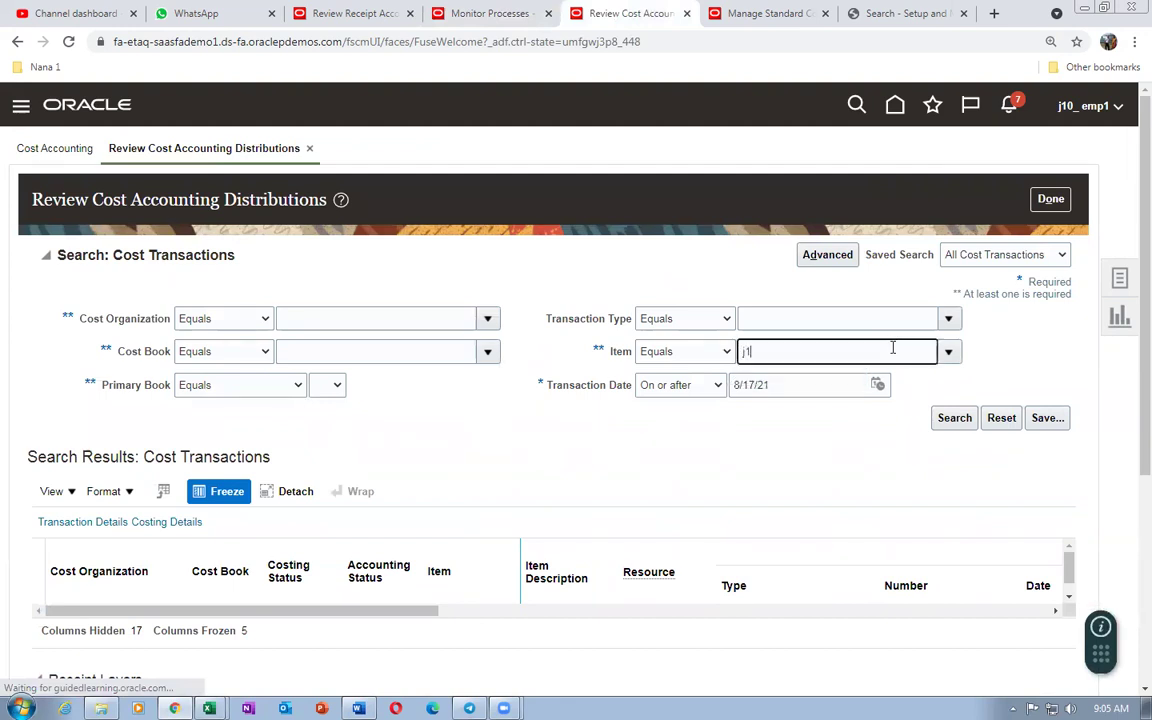
{"action": "type", "text": "j10_44"}
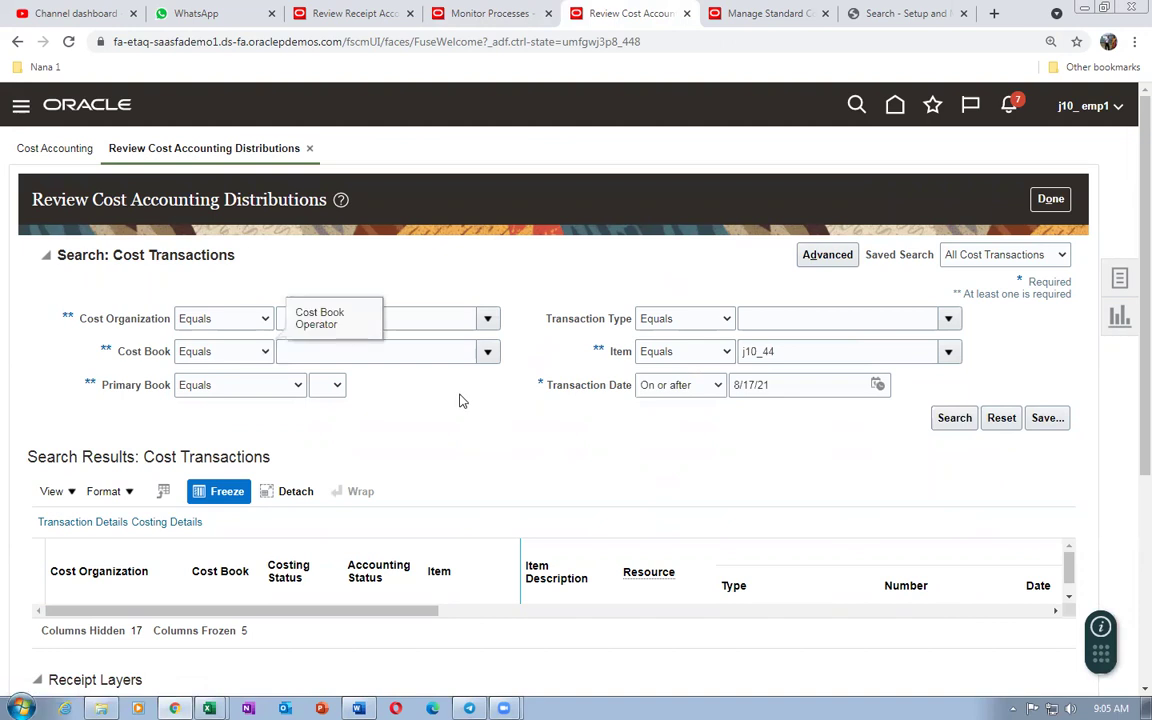
{"action": "scroll", "coordinate": [460, 400], "scroll_direction": "down", "scroll_amount": 2}
{"action": "scroll", "coordinate": [460, 400], "scroll_direction": "down", "scroll_amount": 2}
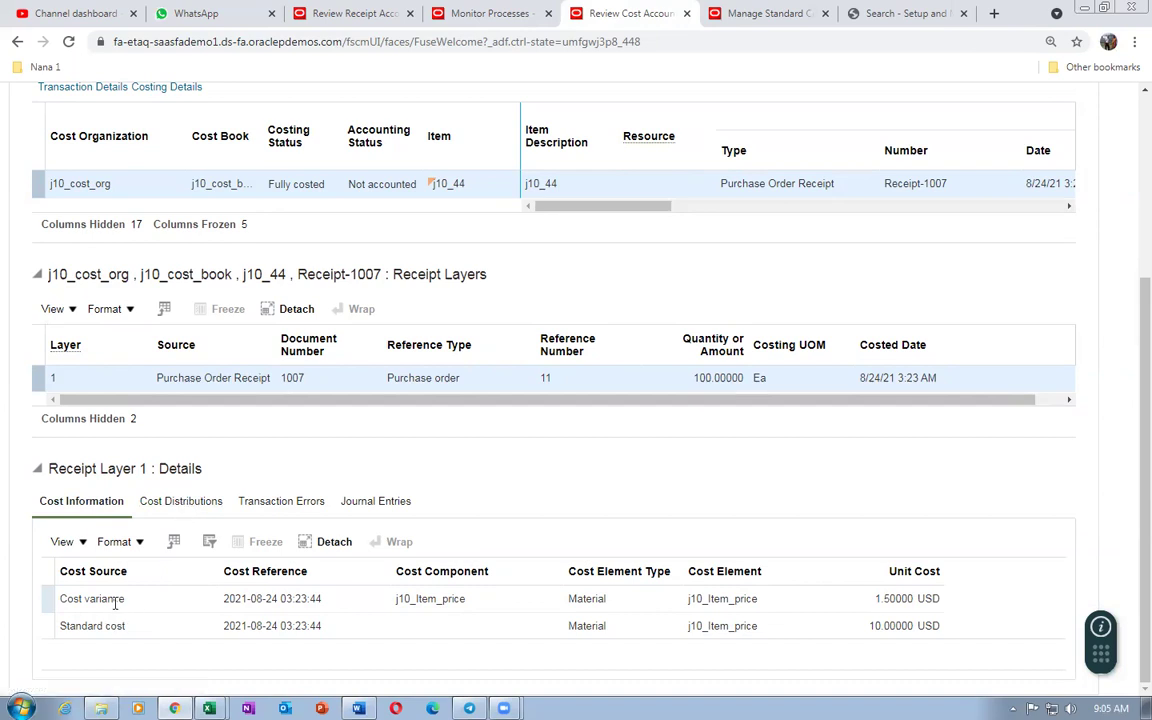
{"action": "left_click", "coordinate": [181, 503]}
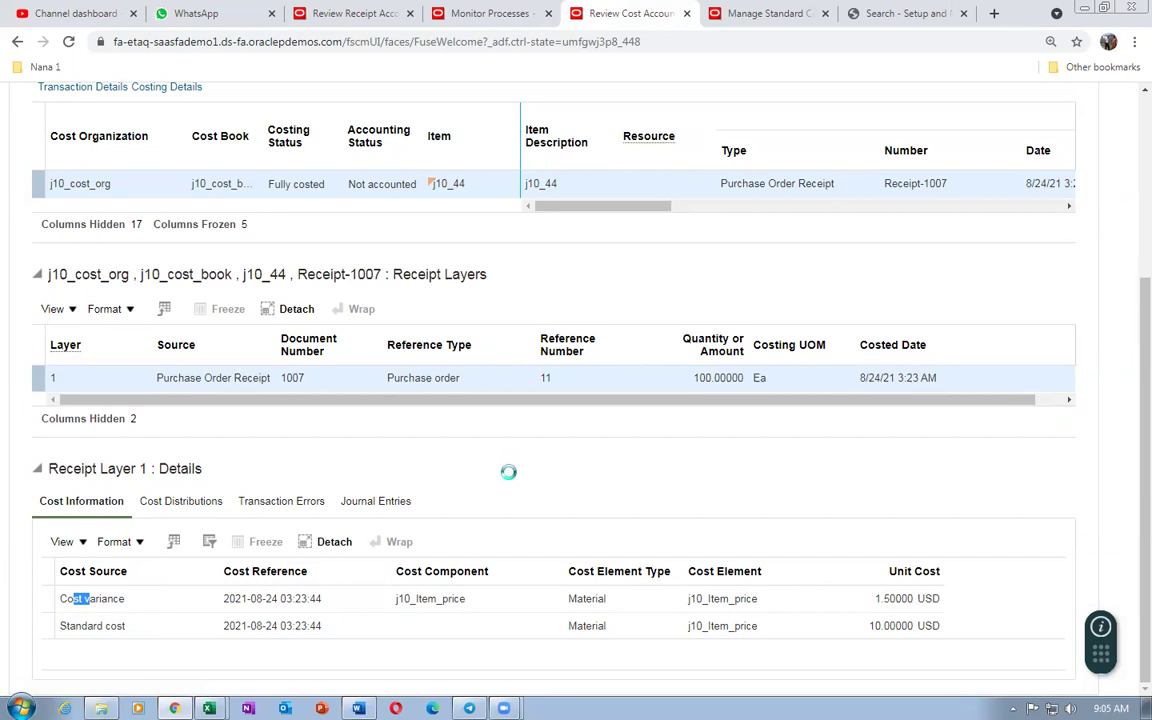
{"action": "scroll", "coordinate": [503, 469], "scroll_direction": "down", "scroll_amount": 2}
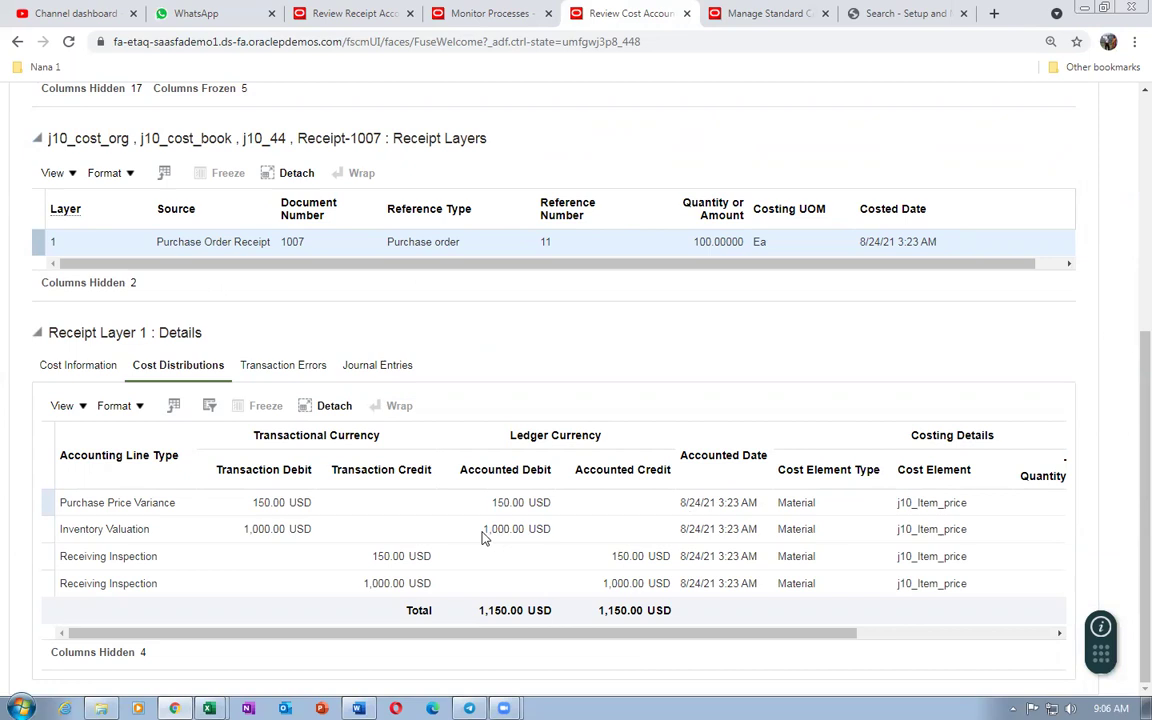
- Switch to the P_to_P_Process workbook in Excel and point out the purchase price variance and receiving inspection entries of transaction 2
{"action": "key", "text": "alt+Tab"}
{"action": "key", "text": "alt+Tab"}
{"action": "key", "text": "alt+Tab"}
{"action": "key", "text": "alt+Tab"}
{"action": "key", "text": "alt+Tab"}
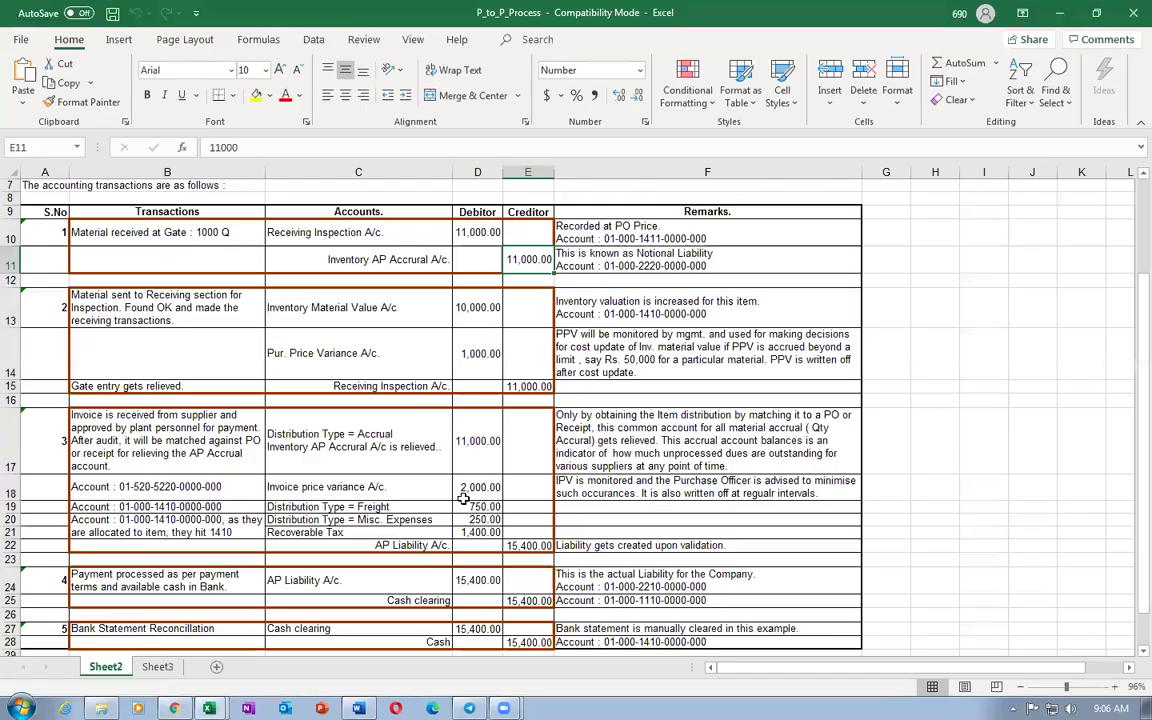
{"action": "left_click", "coordinate": [311, 340]}
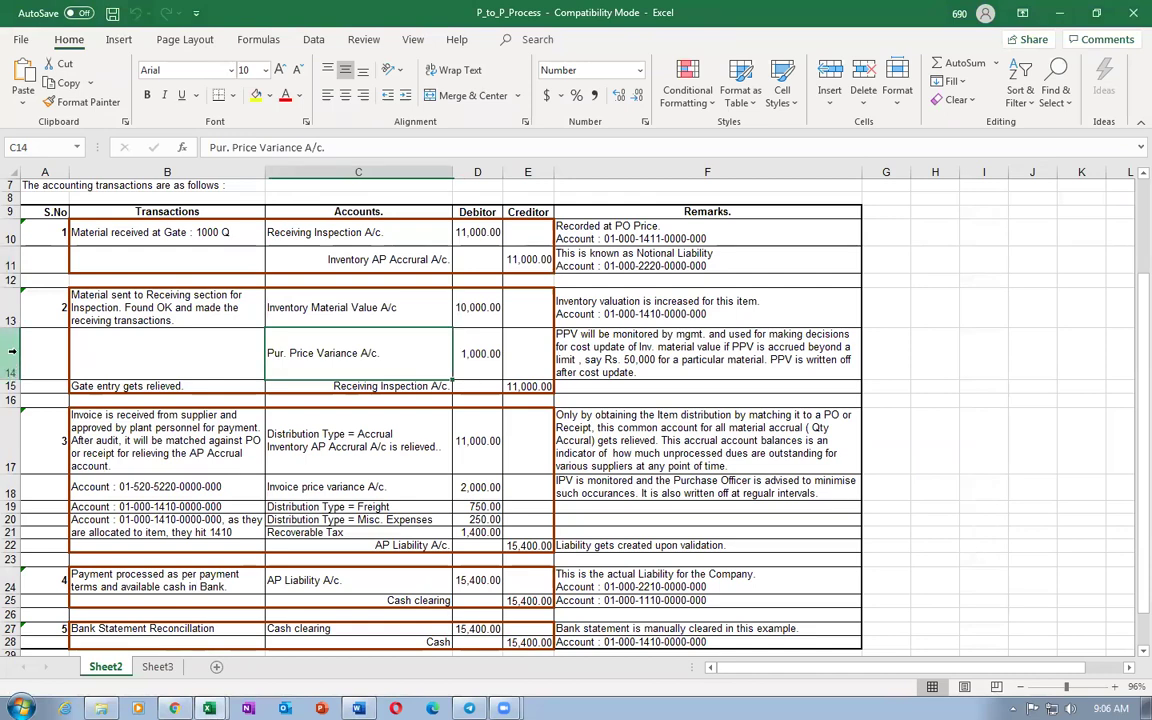
{"action": "left_click", "coordinate": [12, 350]}
{"action": "left_click", "coordinate": [345, 390]}
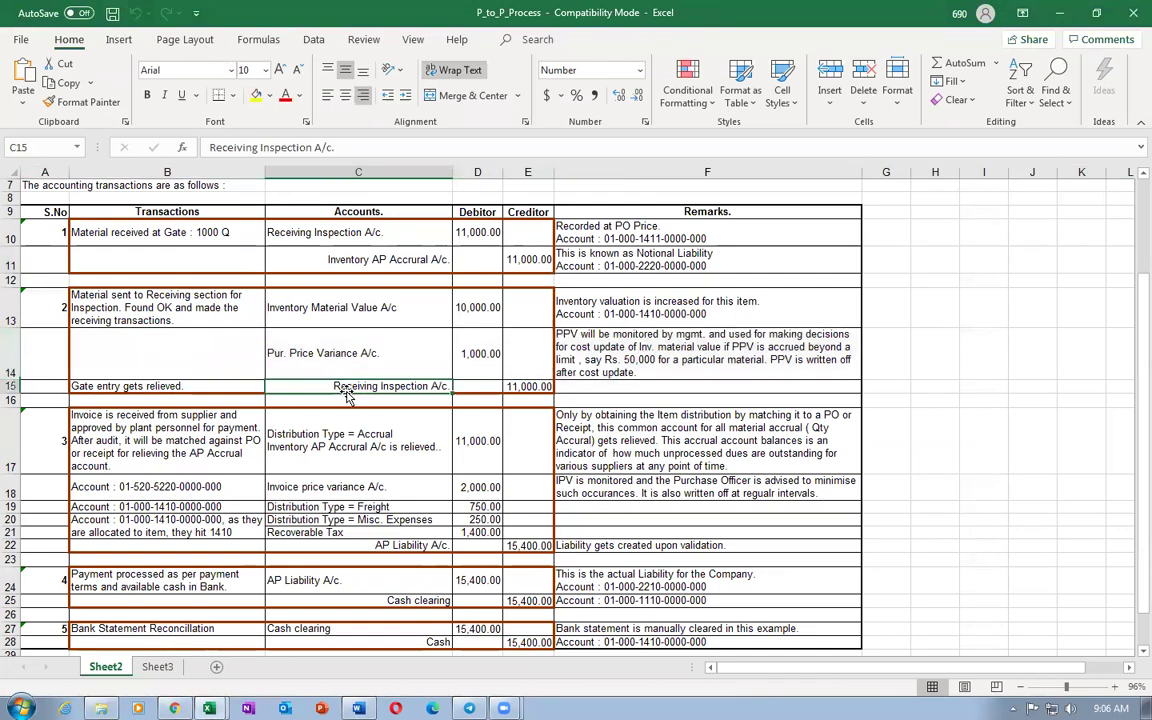
- Compare the workbook's receiving inspection and price variance entries with Oracle's cost distributions in Chrome, highlighting the 150.00 USD receiving inspection credit
{"action": "key", "text": "alt+Tab"}
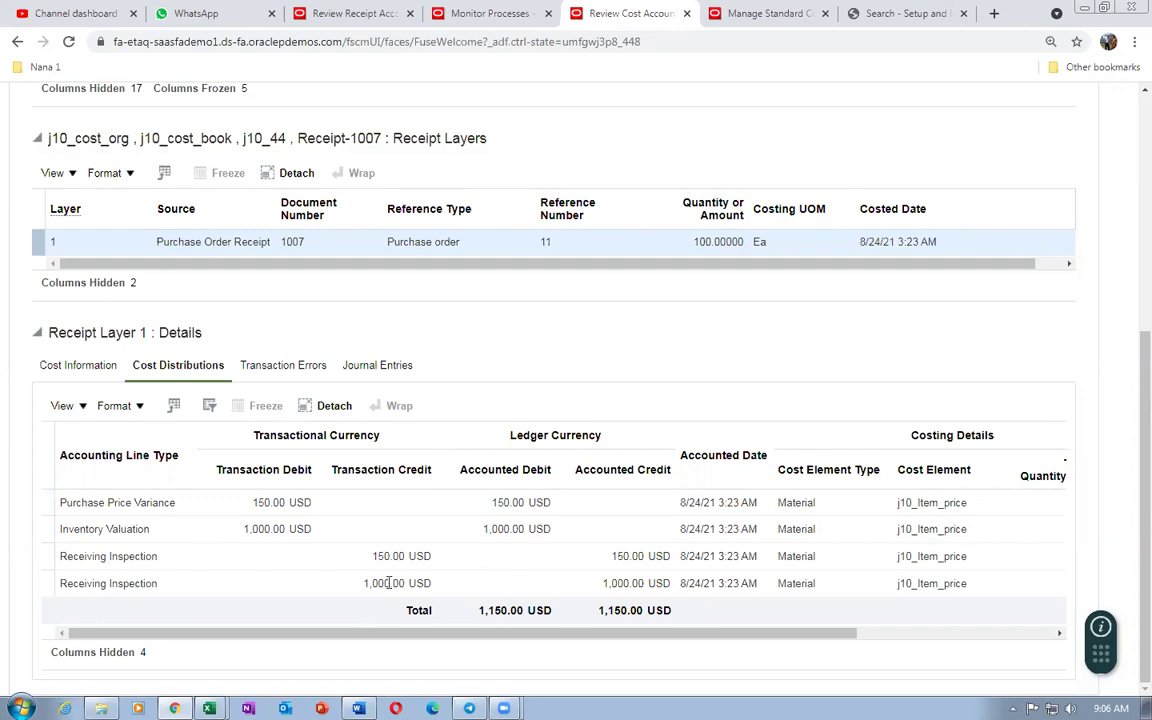
{"action": "key", "text": "alt+Tab"}
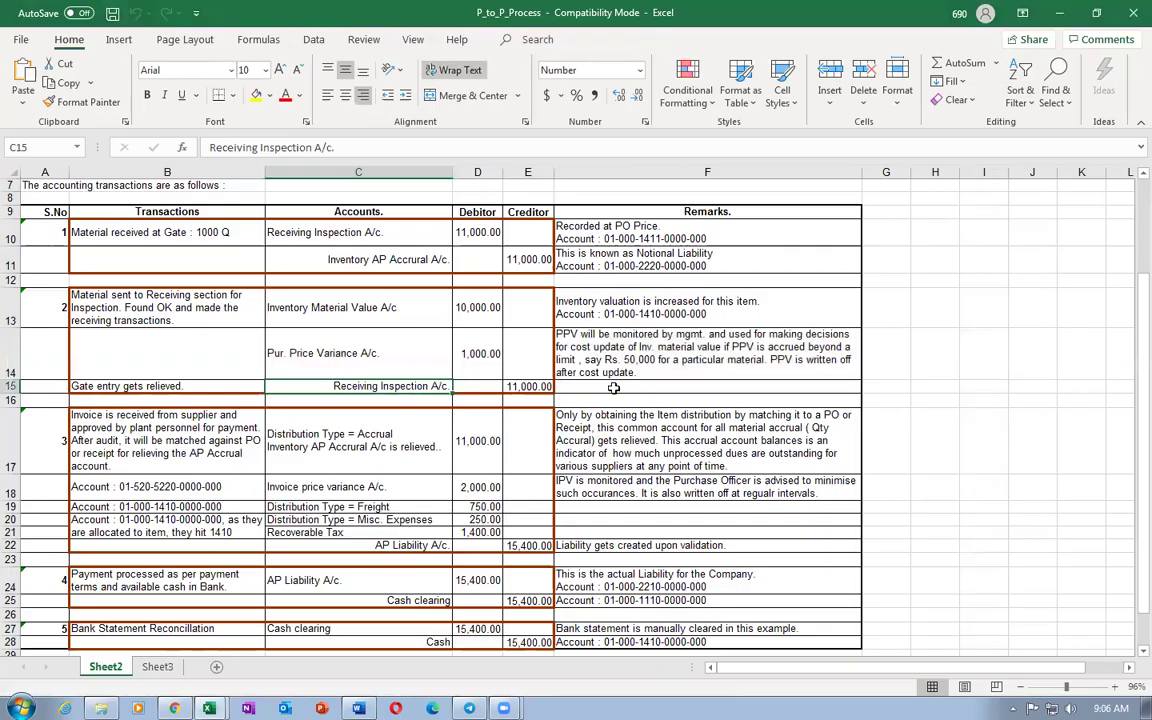
{"action": "left_click", "coordinate": [520, 386]}
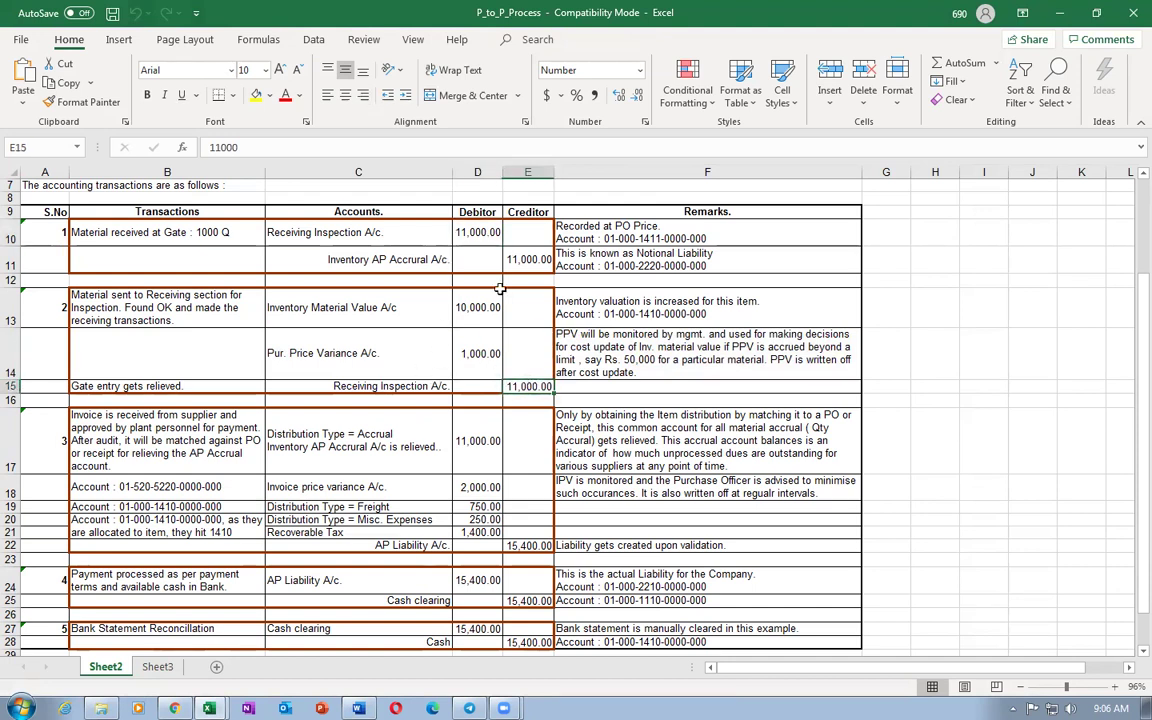
{"action": "left_click", "coordinate": [324, 359]}
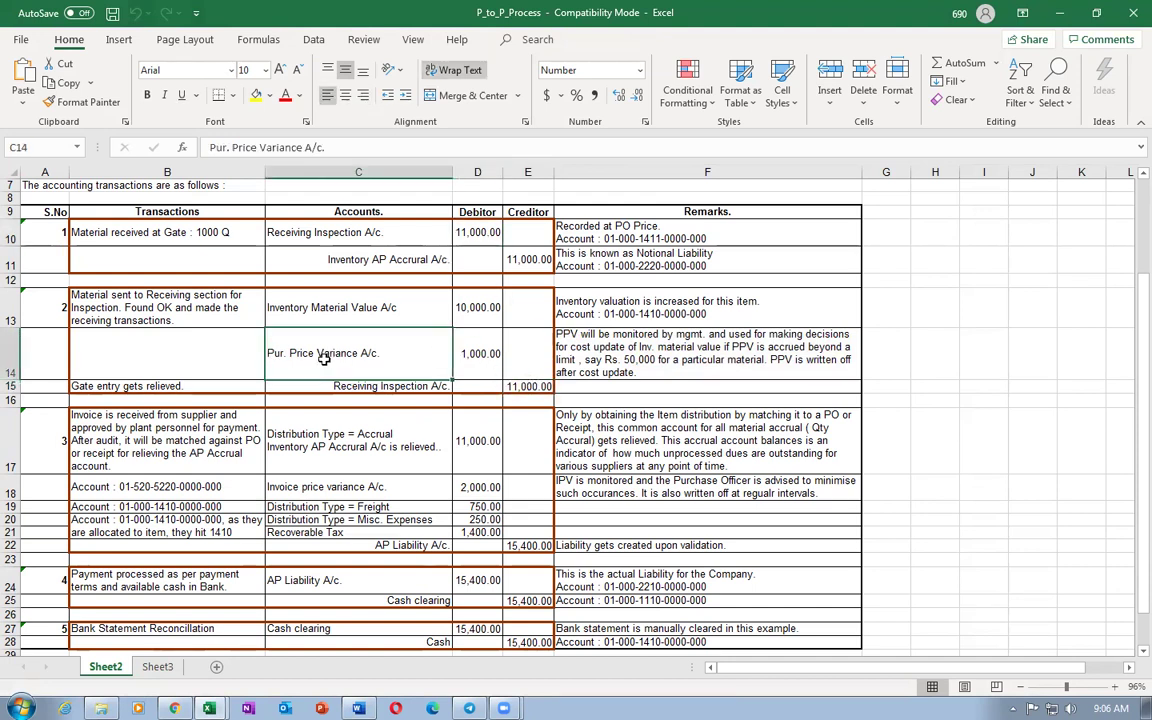
{"action": "left_click", "coordinate": [328, 226]}
{"action": "key", "text": "alt+Tab"}
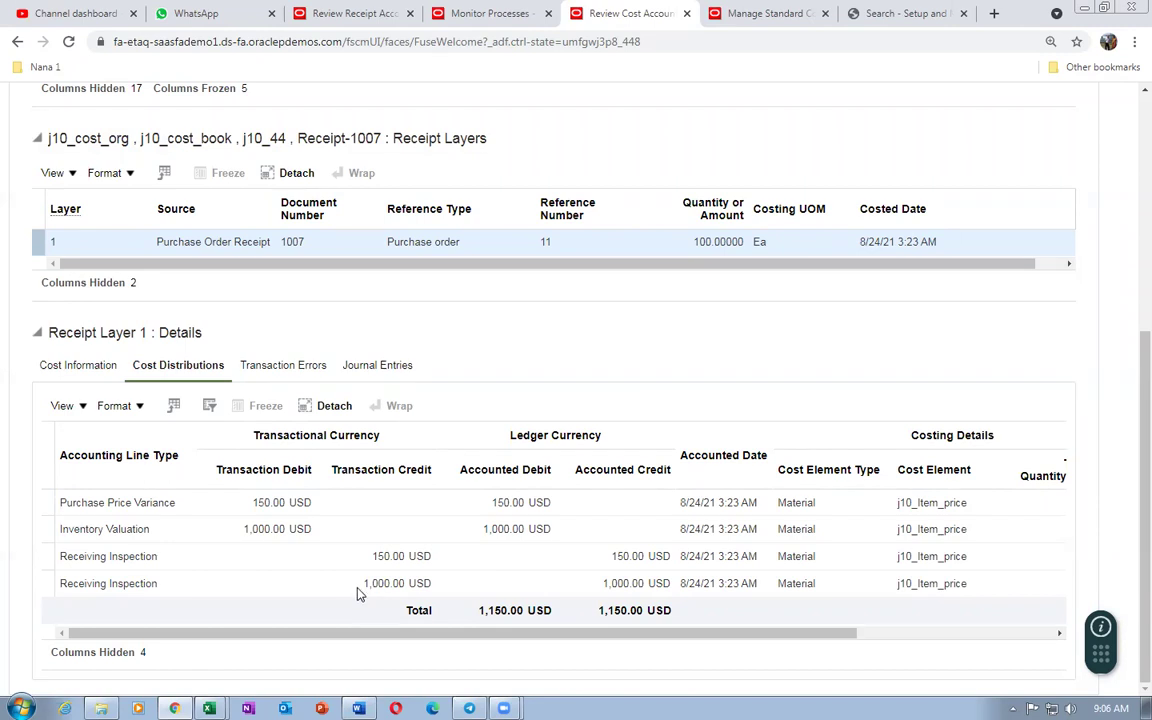
{"action": "left_click_drag", "start_coordinate": [372, 556], "coordinate": [428, 556]}
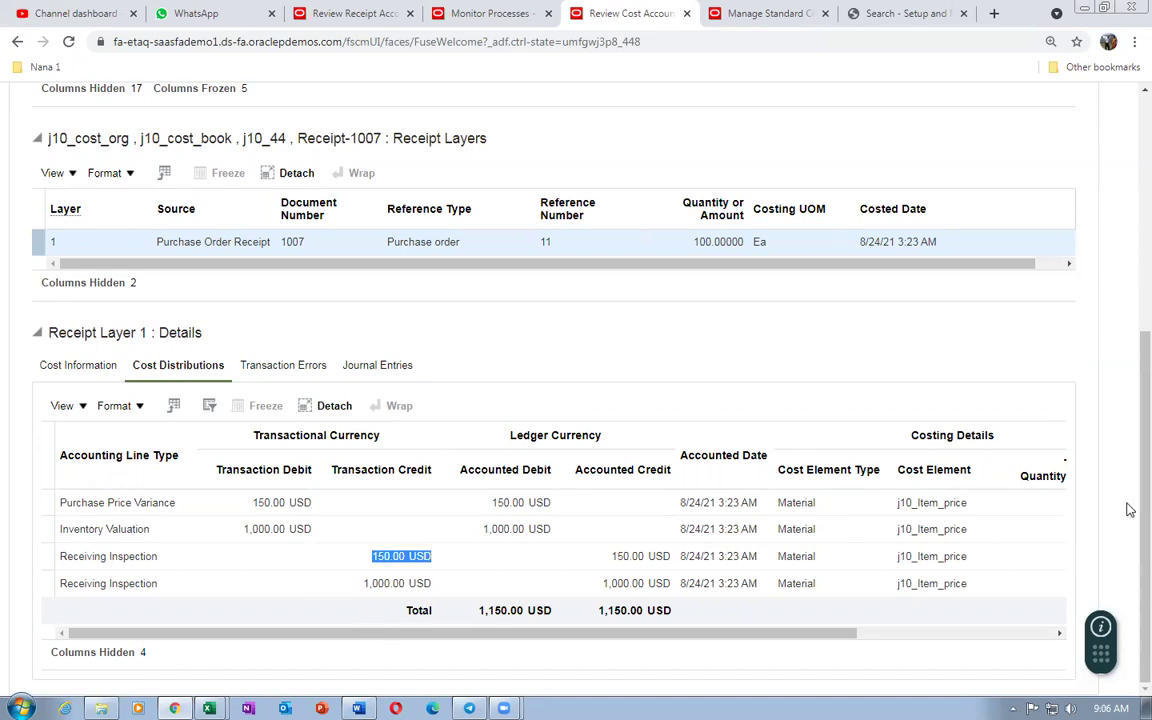
- Open the Create Accounting task and set the subledger application to Cost Management and the ledger to j10 US US
{"action": "scroll", "coordinate": [1126, 505], "scroll_direction": "up", "scroll_amount": 4}
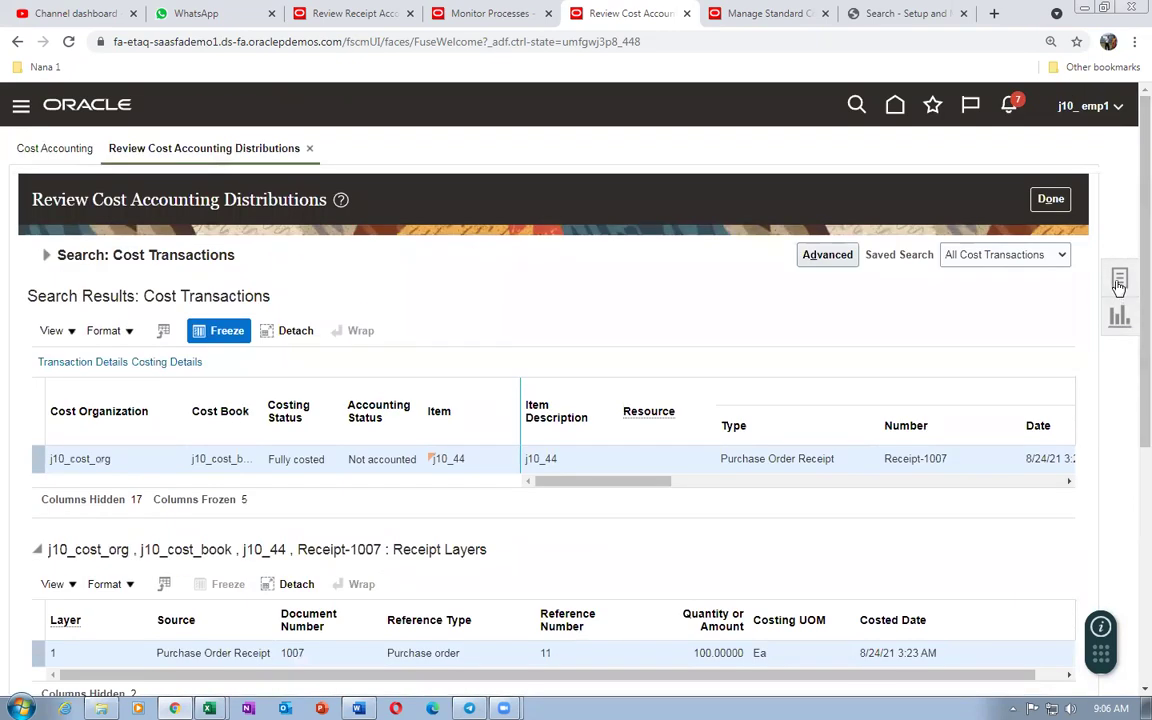
{"action": "left_click", "coordinate": [1119, 285]}
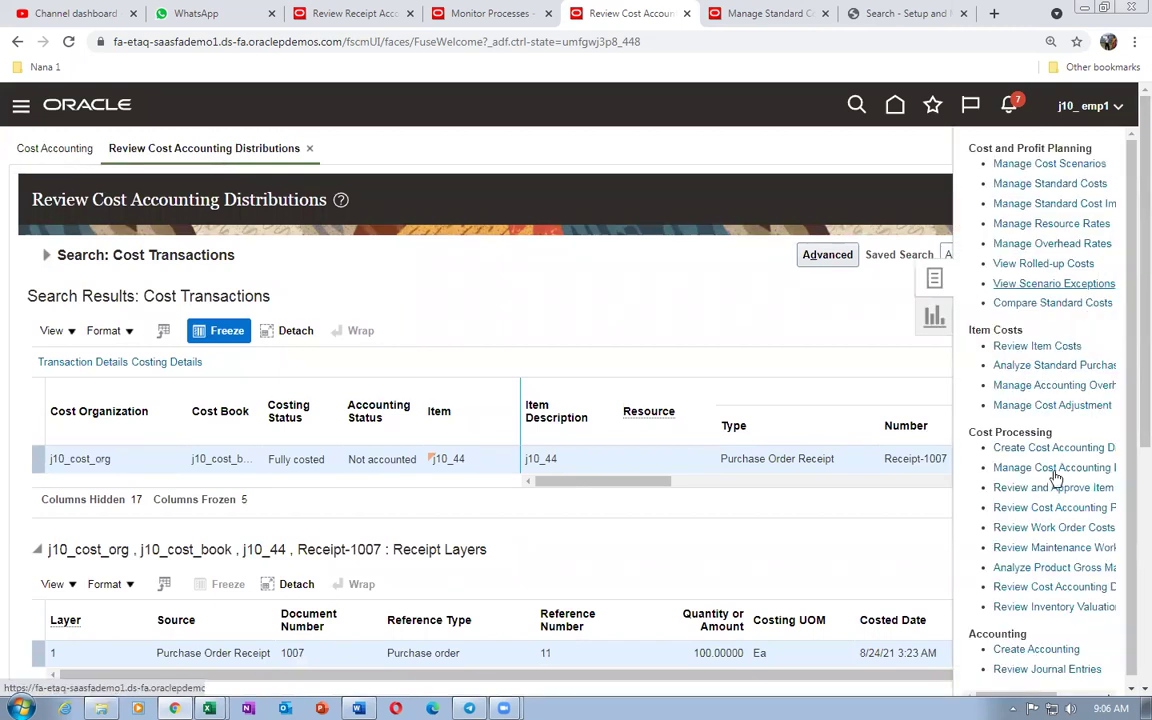
{"action": "left_click", "coordinate": [1030, 650]}
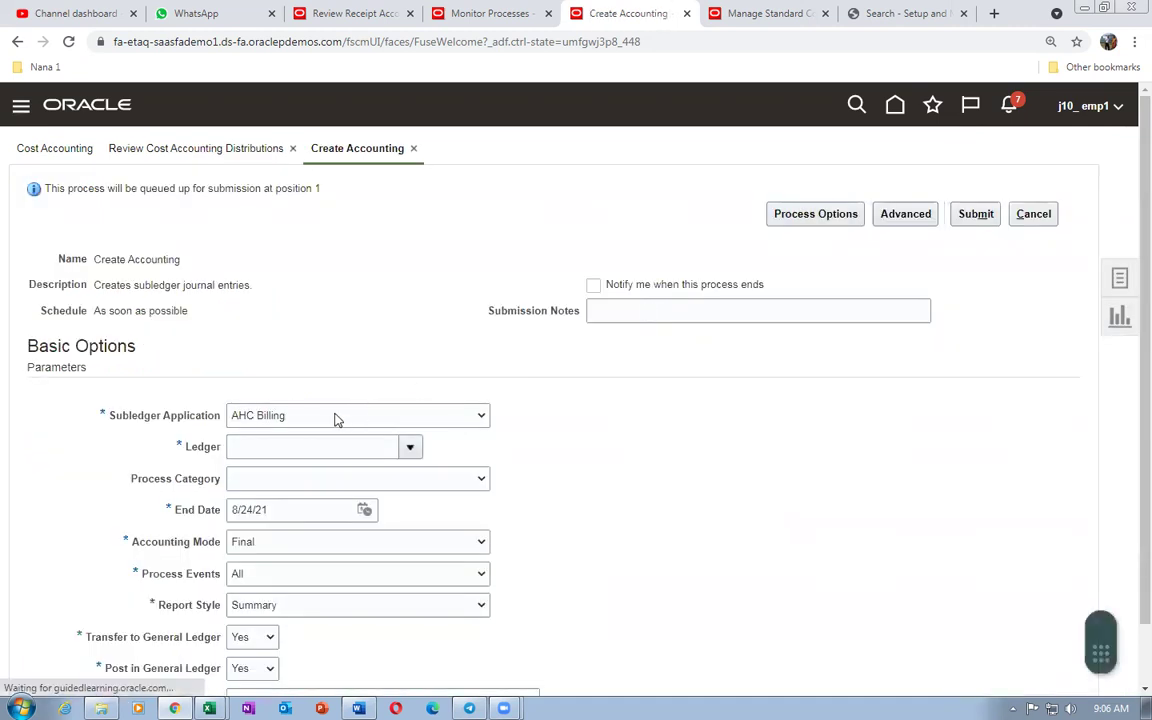
{"action": "left_click", "coordinate": [338, 416]}
{"action": "scroll", "coordinate": [311, 672], "scroll_direction": "down", "scroll_amount": 3}
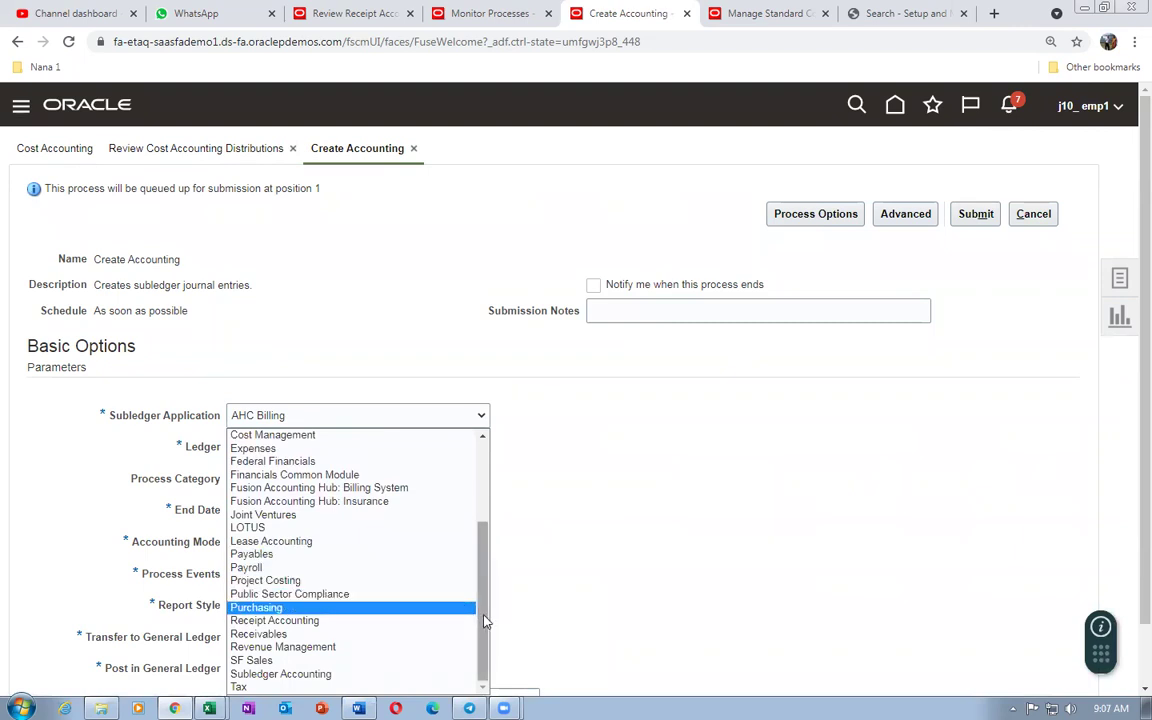
{"action": "left_click_drag", "start_coordinate": [484, 621], "coordinate": [486, 521]}
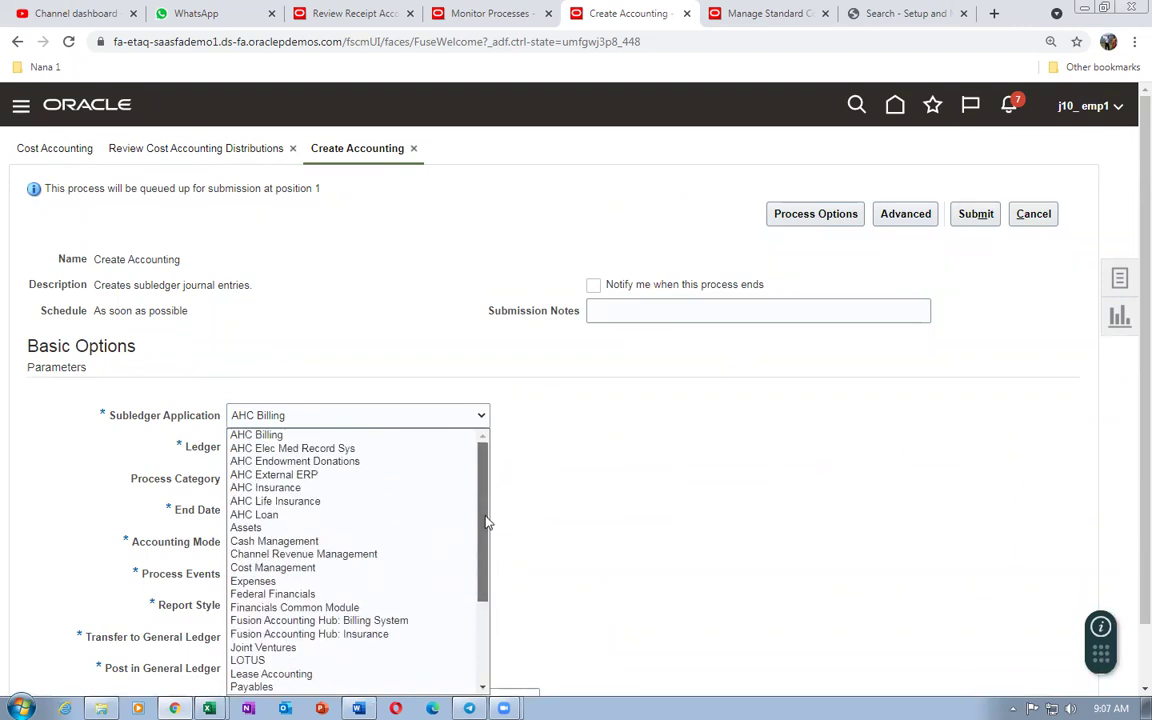
{"action": "left_click", "coordinate": [300, 567]}
{"action": "left_click", "coordinate": [253, 452]}
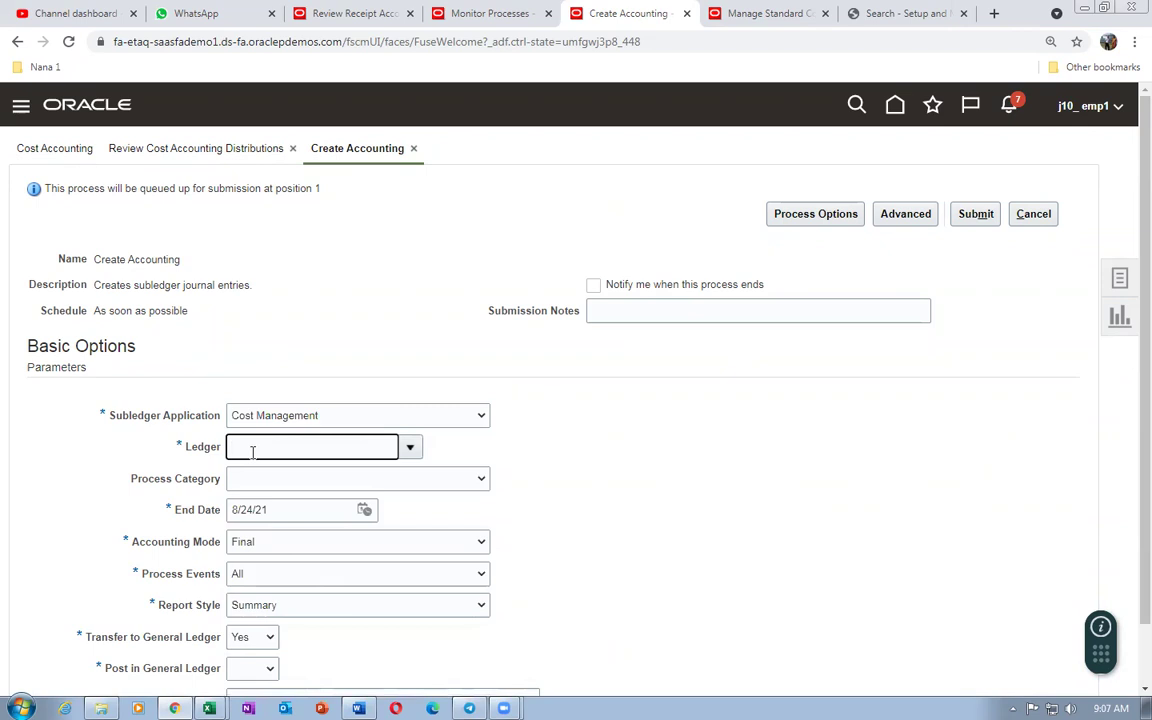
{"action": "type", "text": "j10"}
{"action": "key", "text": "Tab"}
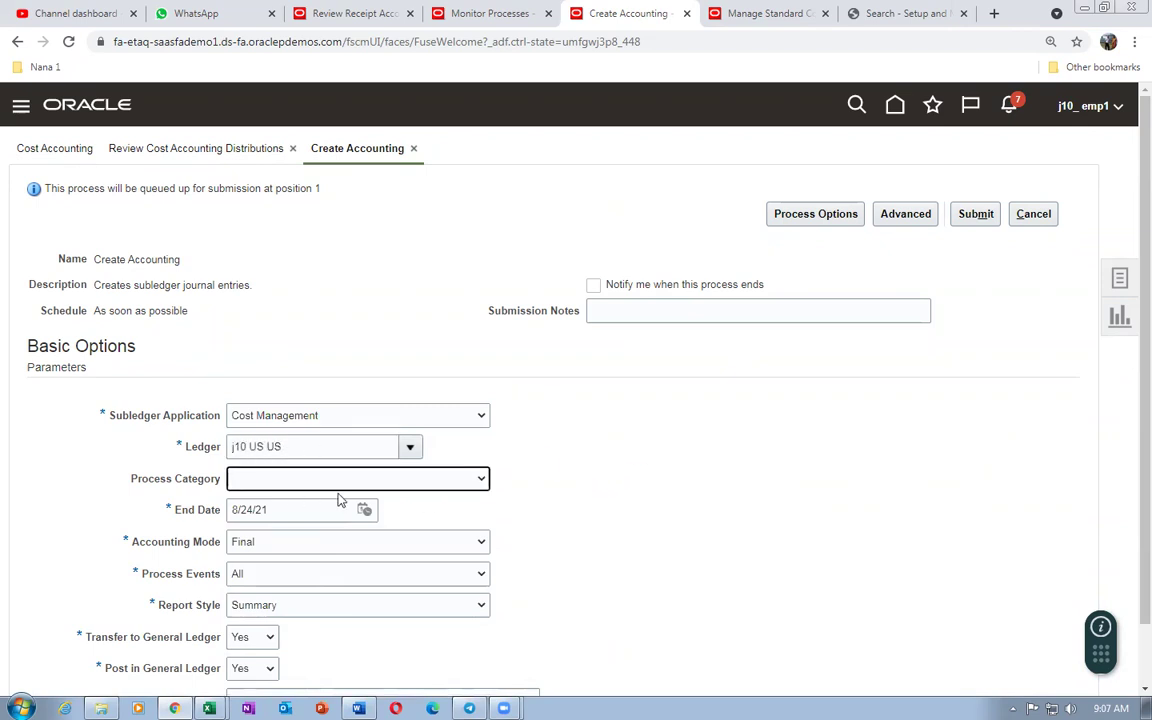
- Set the report style to Detail, submit the Create Accounting process and acknowledge the confirmation
{"action": "scroll", "coordinate": [337, 521], "scroll_direction": "down", "scroll_amount": 1}
{"action": "left_click", "coordinate": [256, 541]}
{"action": "left_click", "coordinate": [255, 553]}
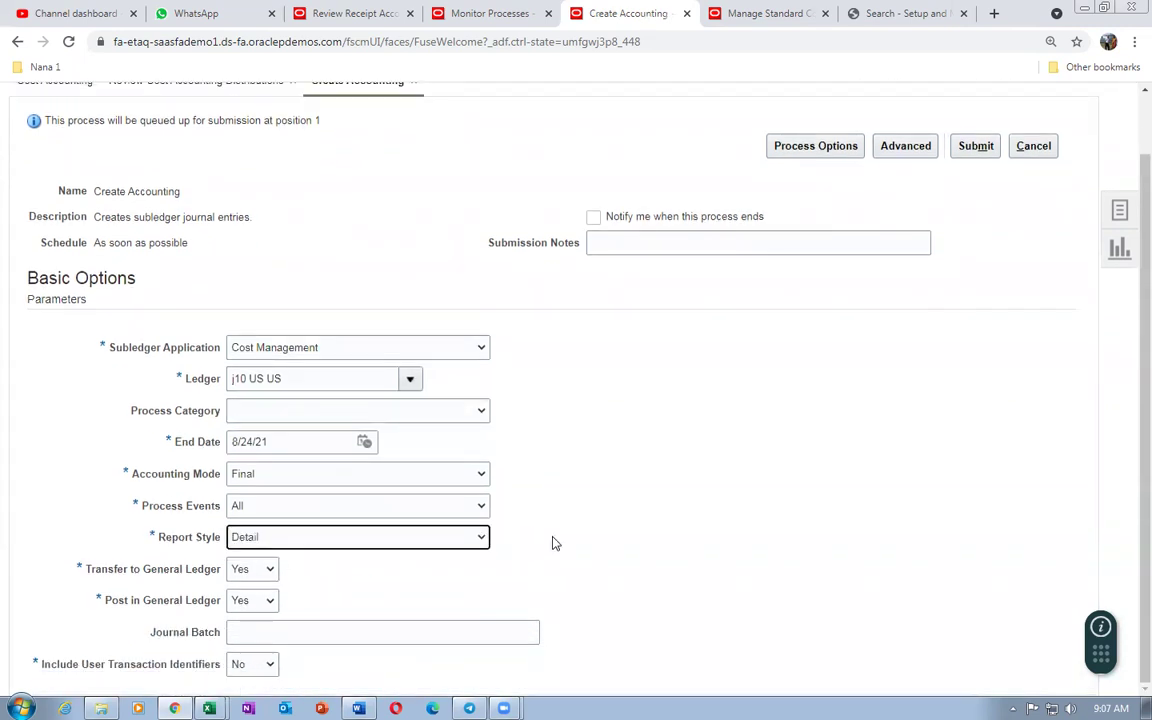
{"action": "left_click", "coordinate": [548, 544]}
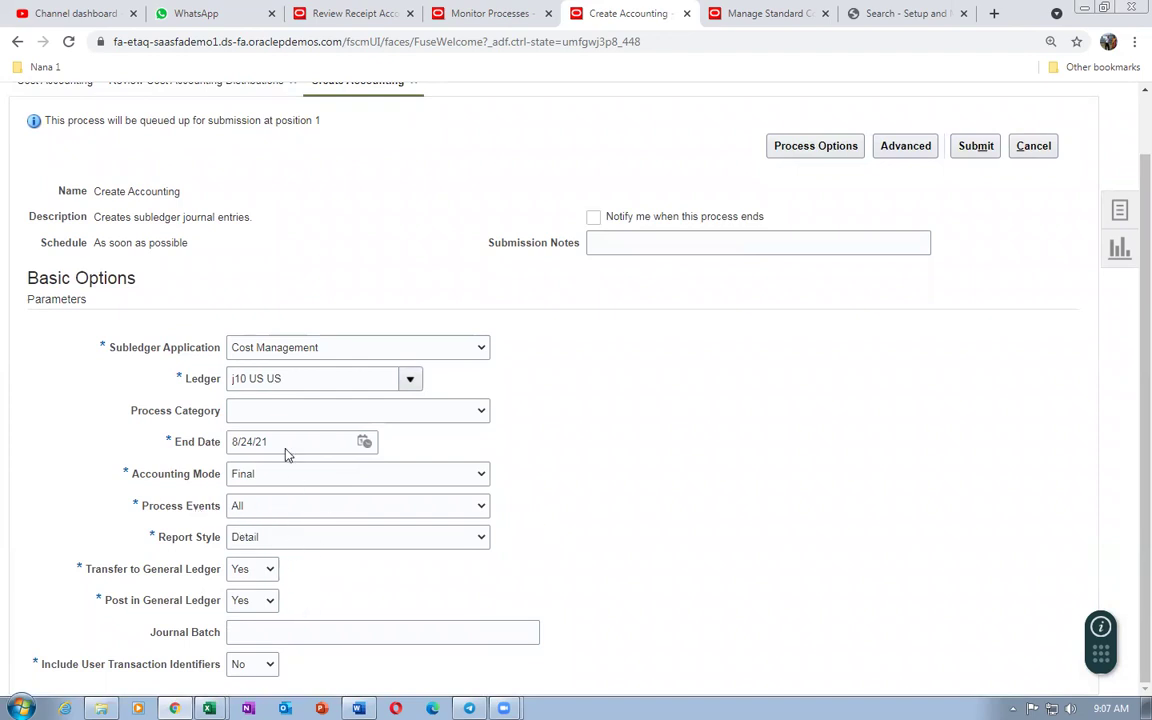
{"action": "scroll", "coordinate": [576, 550], "scroll_direction": "up", "scroll_amount": 2}
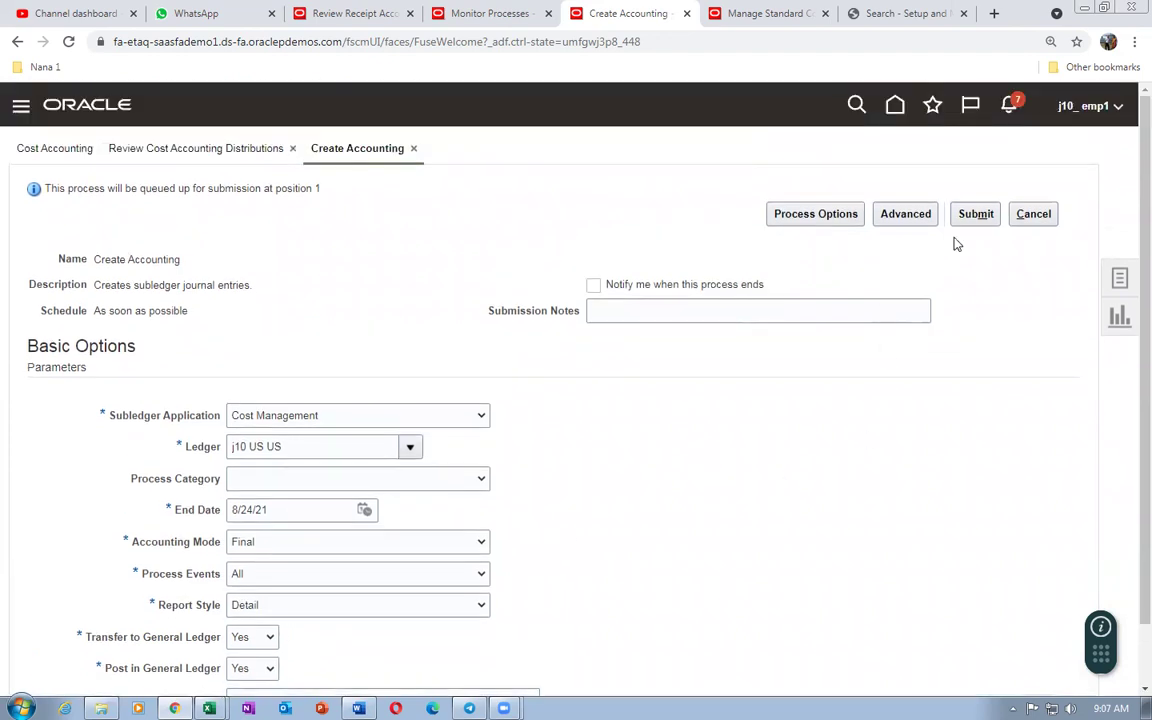
{"action": "left_click", "coordinate": [973, 216]}
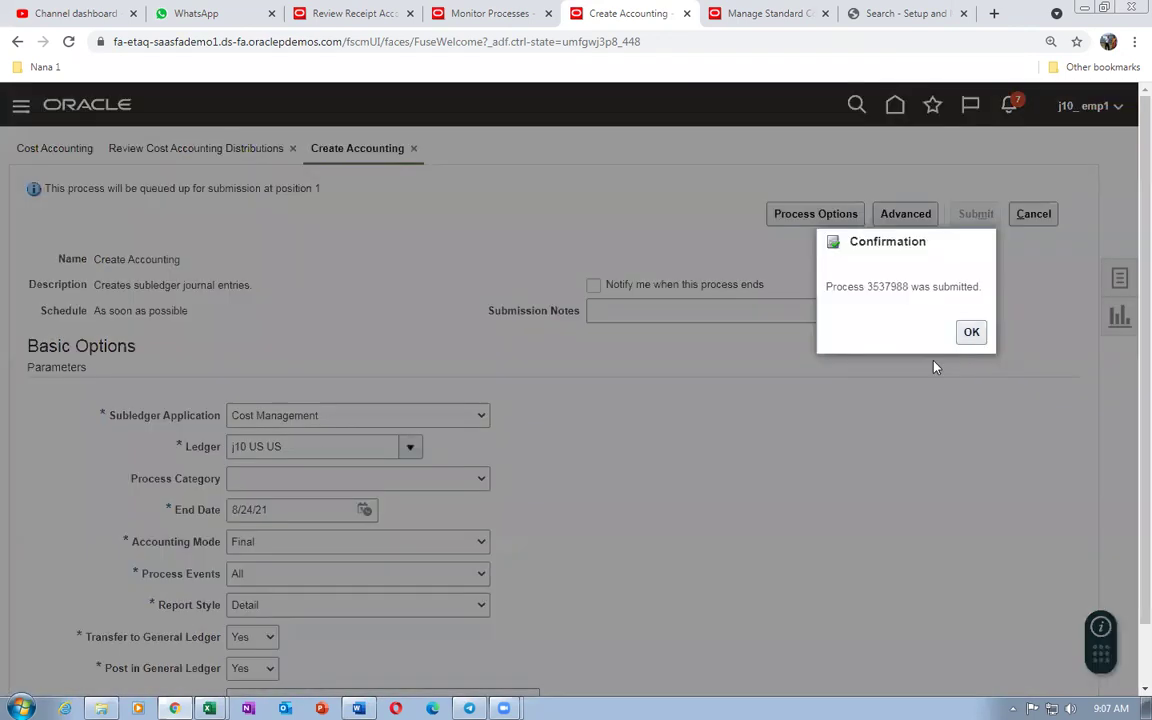
{"action": "left_click", "coordinate": [969, 334]}
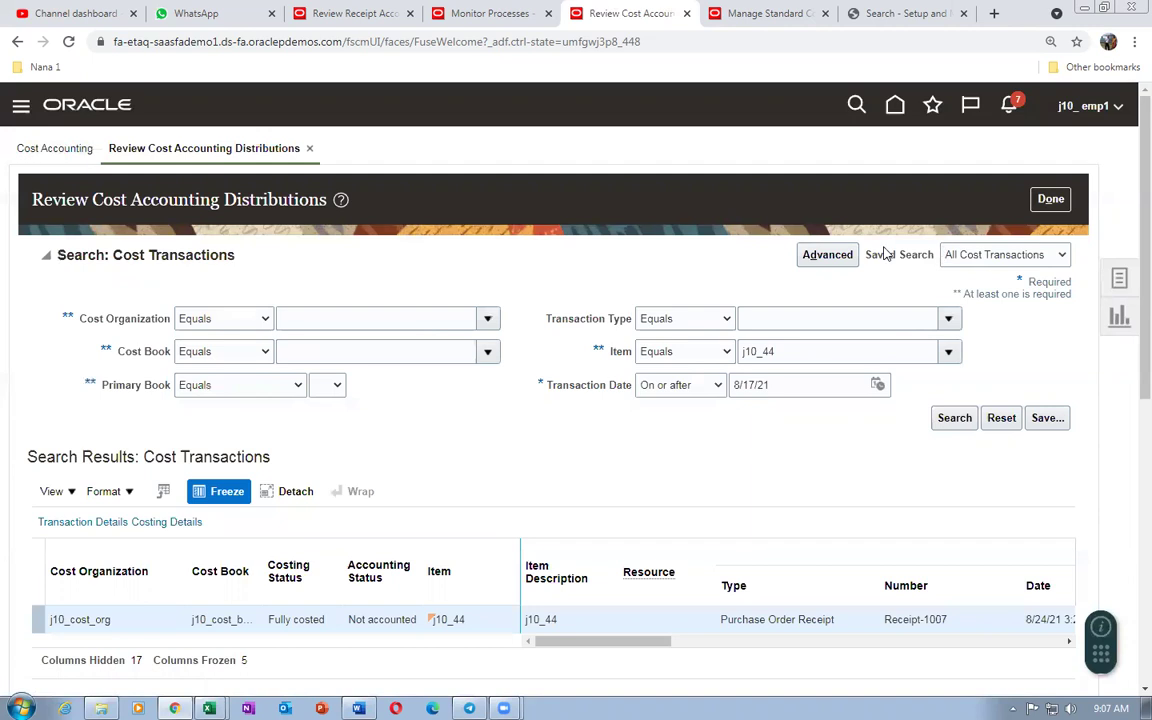
- Check the Create Accounting process on the Monitor Processes page by refreshing the process list twice
{"action": "left_click", "coordinate": [446, 16]}
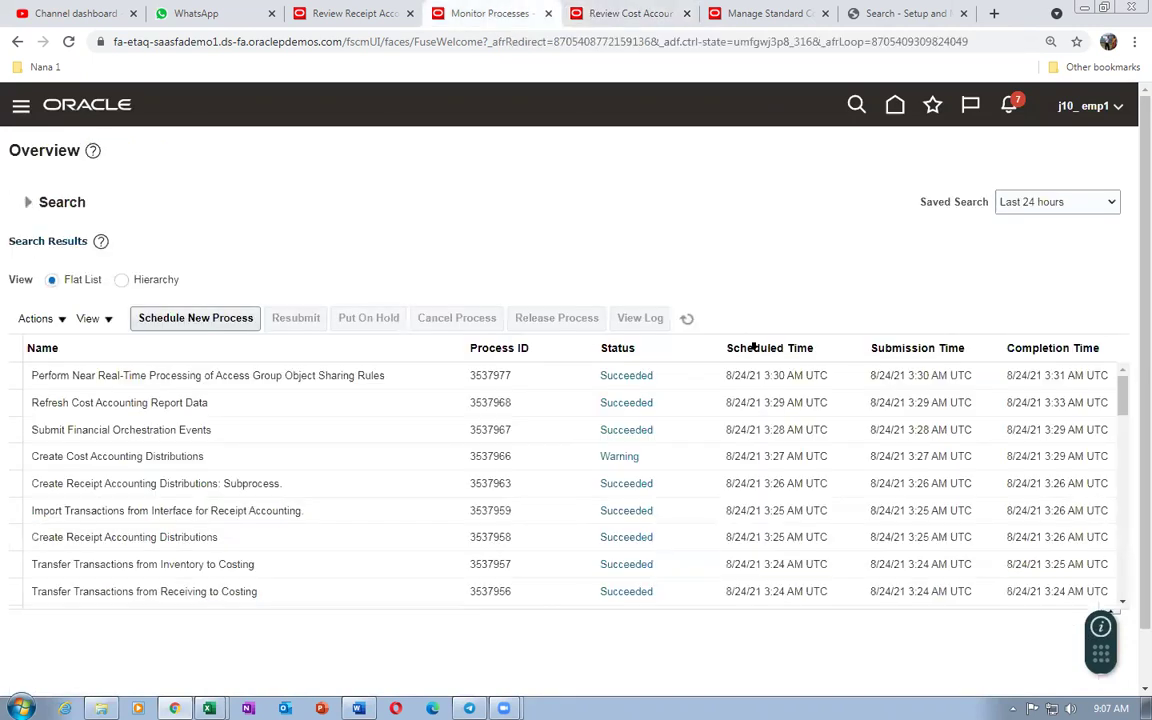
{"action": "left_click", "coordinate": [692, 321]}
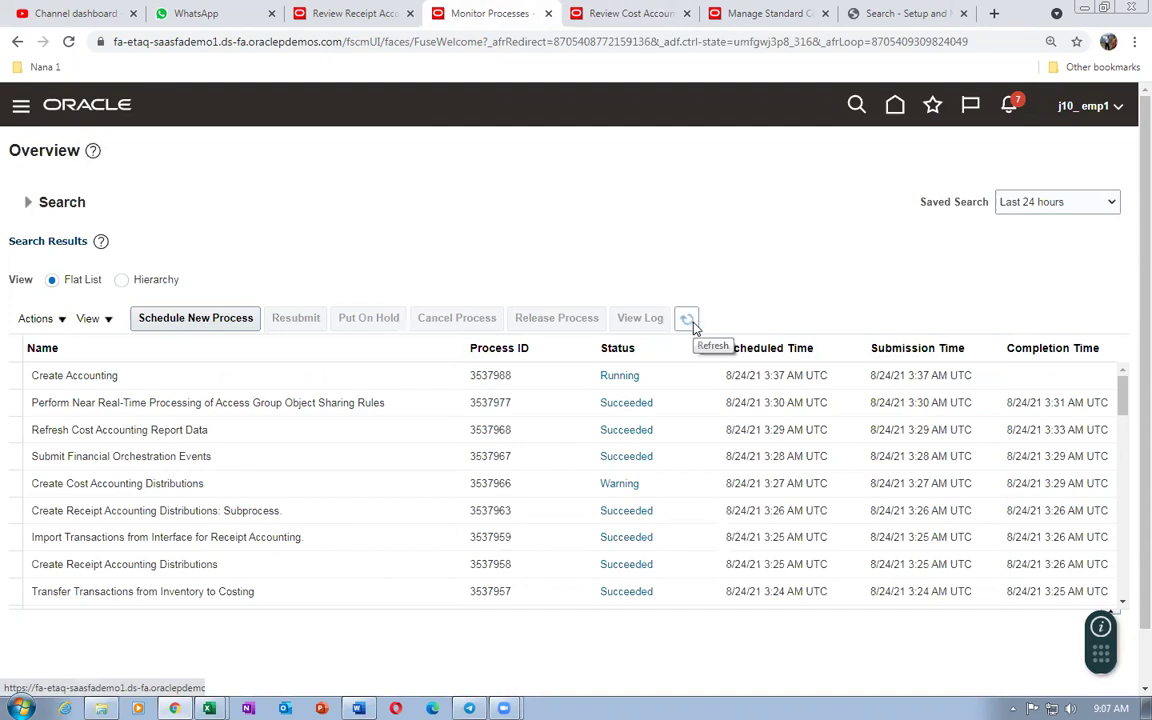
{"action": "left_click", "coordinate": [690, 321]}
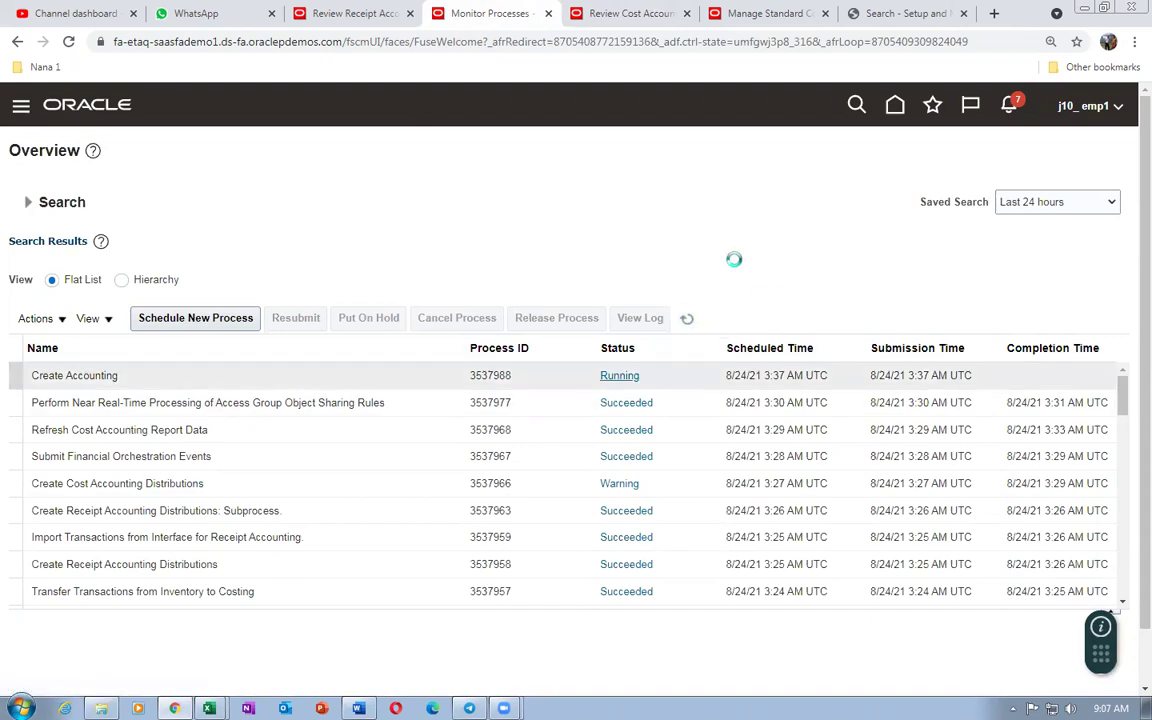
- Return to the cost accounting page, open Manage Cost Scenarios and search for scenarios starting with j10_44
{"action": "left_click", "coordinate": [578, 16]}
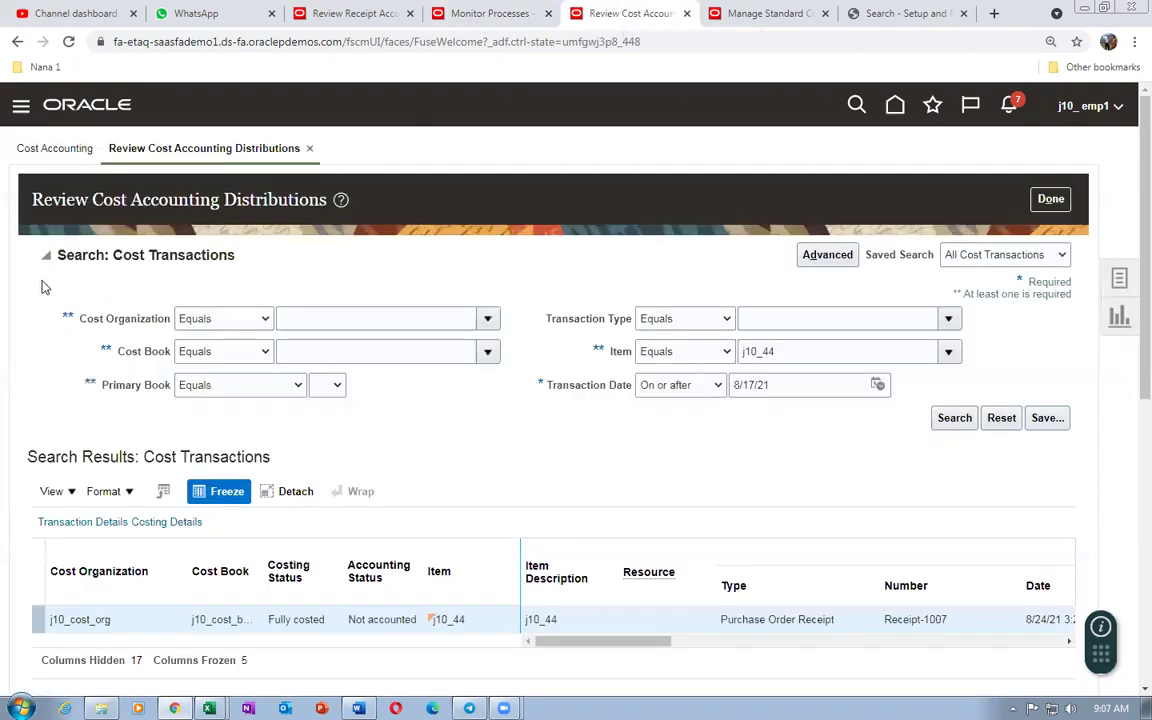
{"action": "left_click", "coordinate": [1118, 281]}
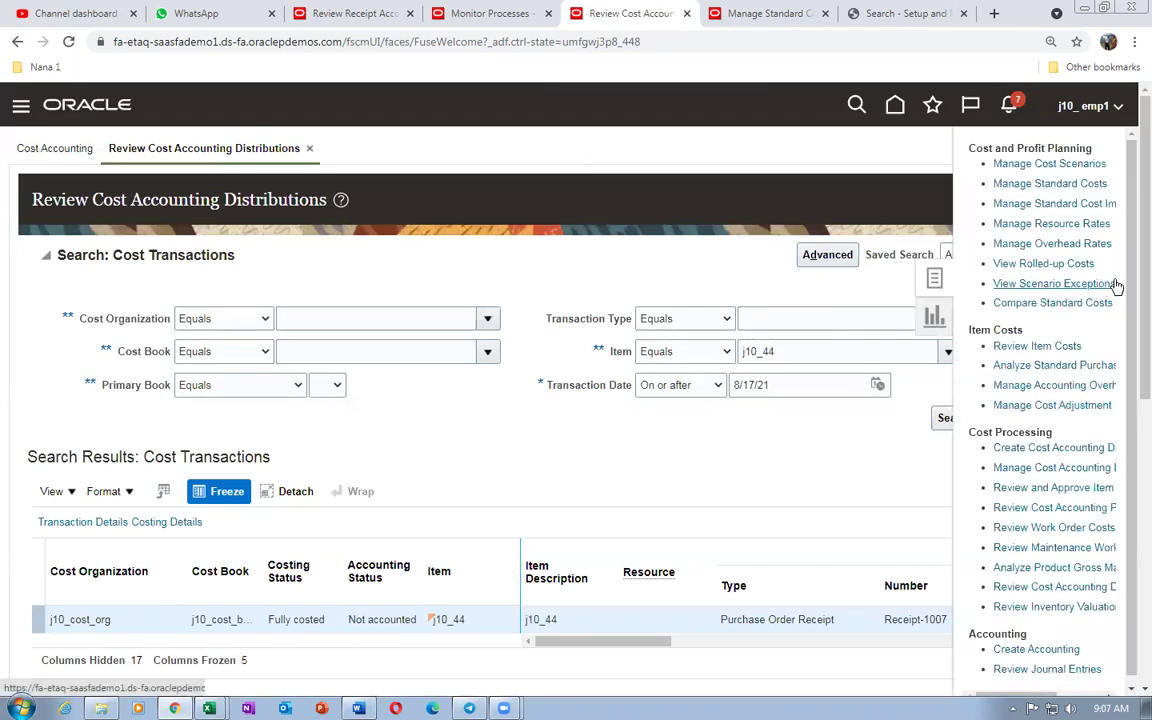
{"action": "left_click", "coordinate": [1000, 164]}
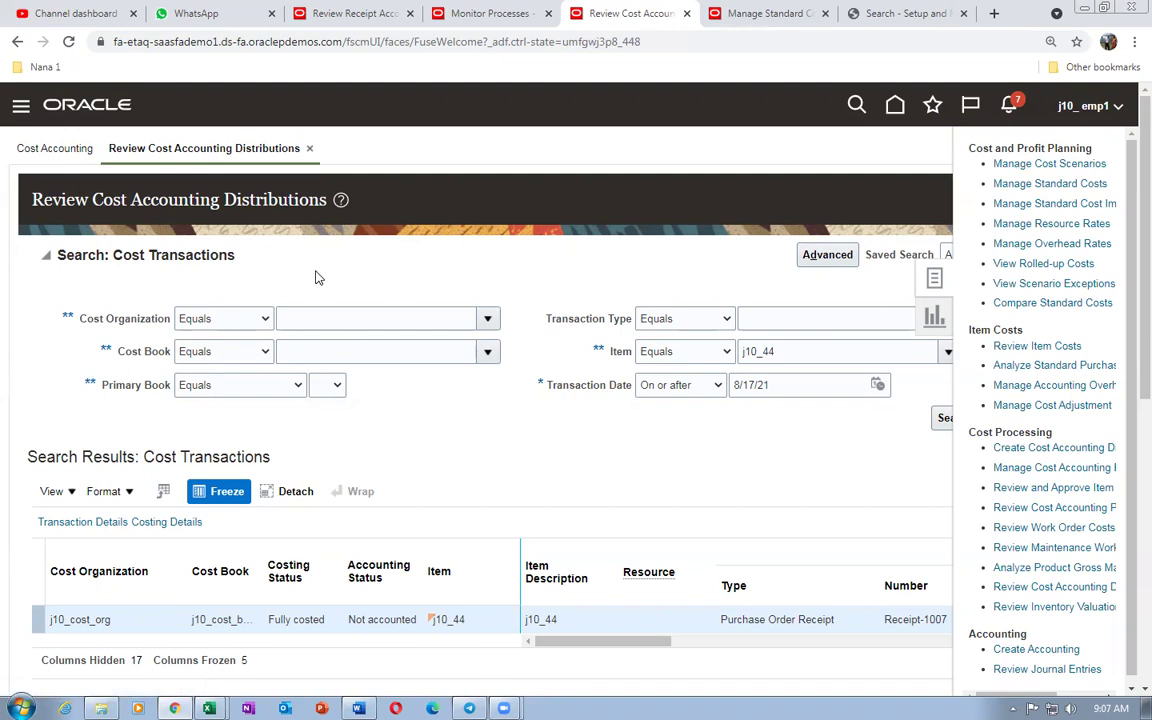
{"action": "left_click", "coordinate": [327, 320]}
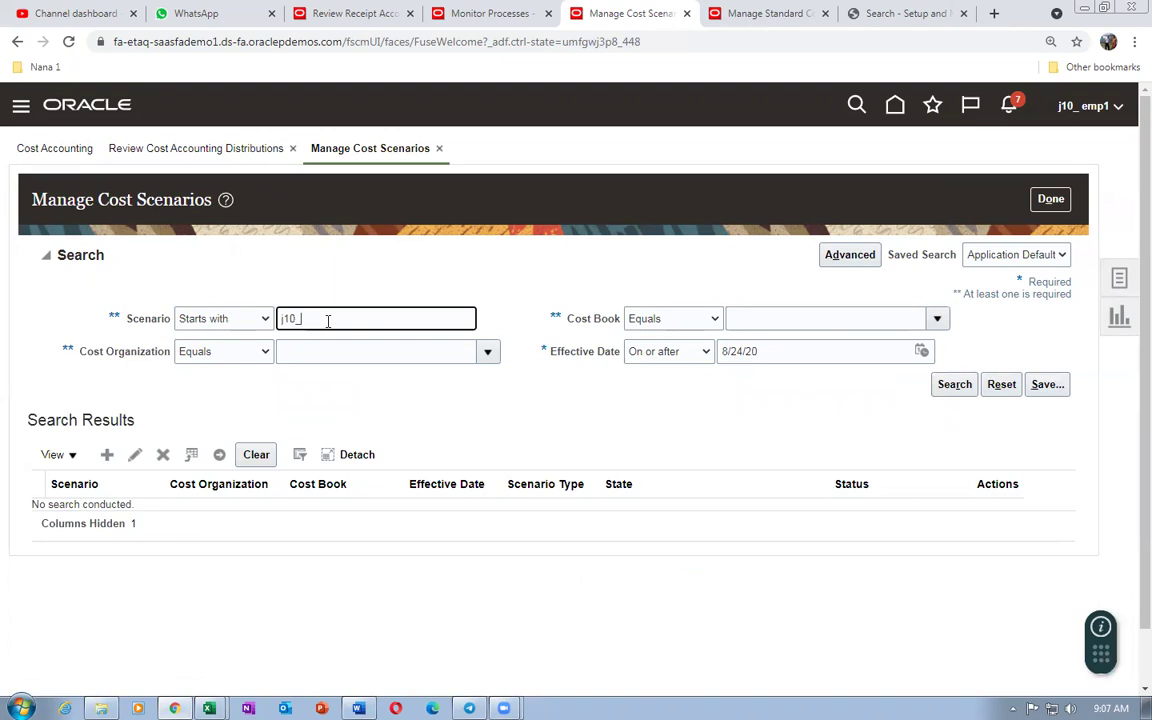
{"action": "key", "text": "Tab"}
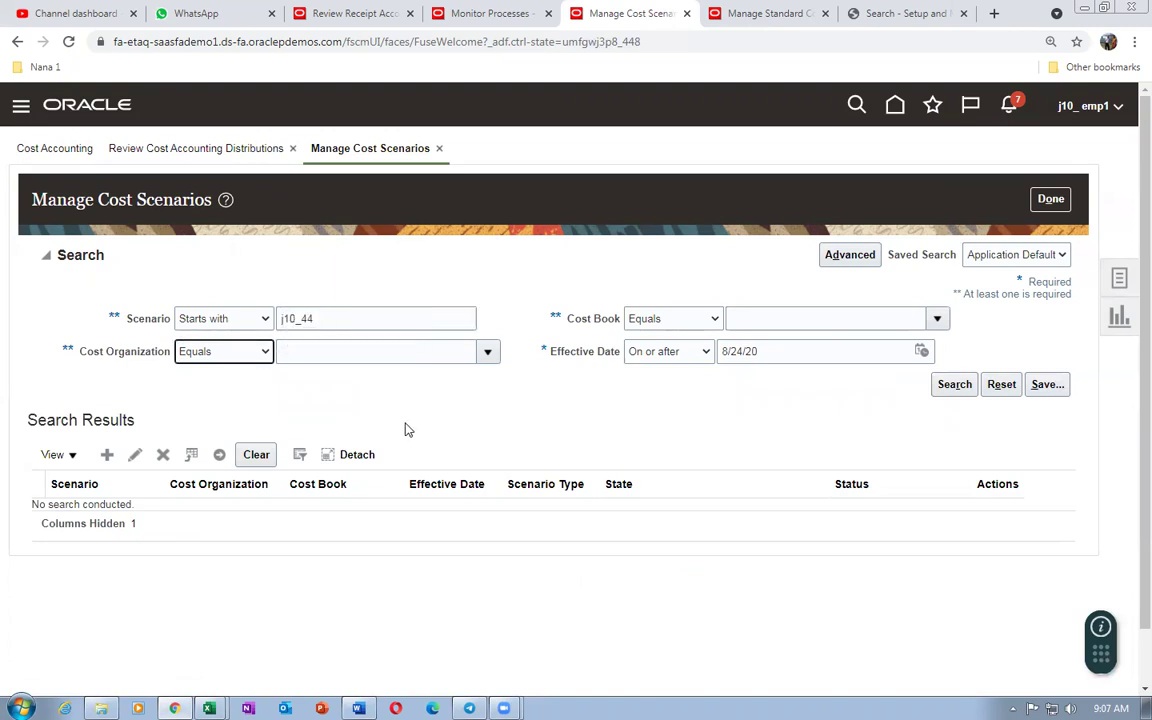
{"action": "left_click", "coordinate": [945, 387]}
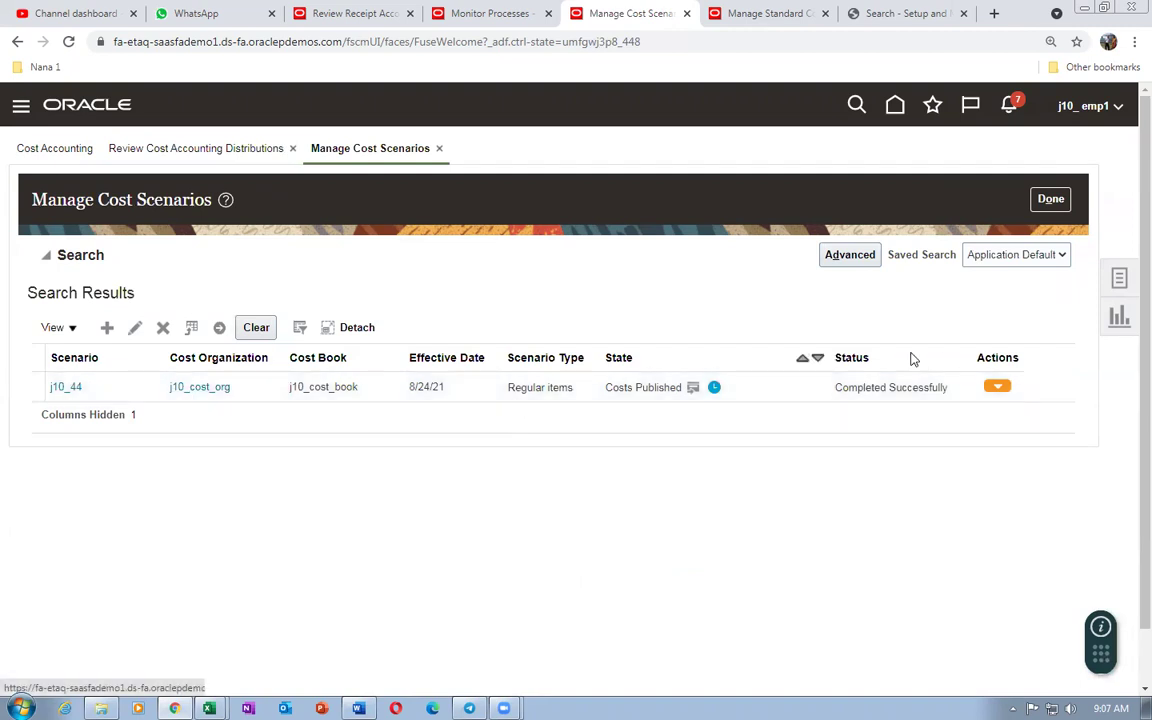
- Open the standard costs of scenario j10_44, export them for spreadsheet management and open the downloaded StdCostDefinitions (1).xlsx in Excel
{"action": "left_click", "coordinate": [998, 391]}
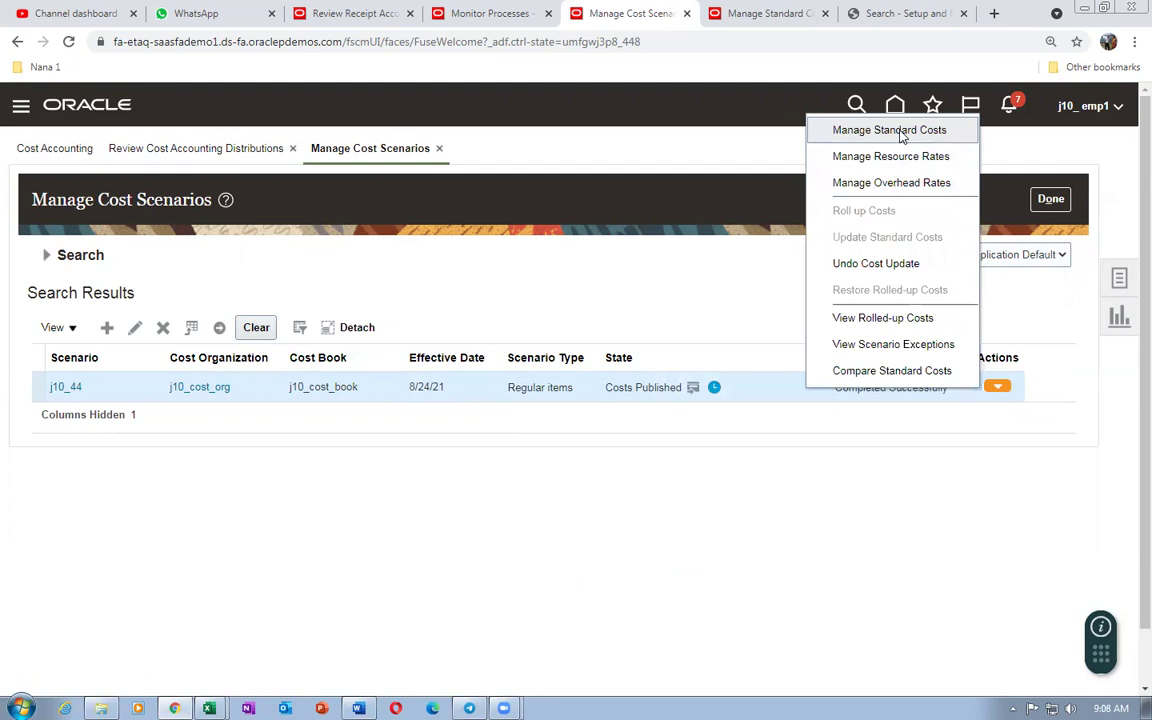
{"action": "left_click", "coordinate": [900, 130]}
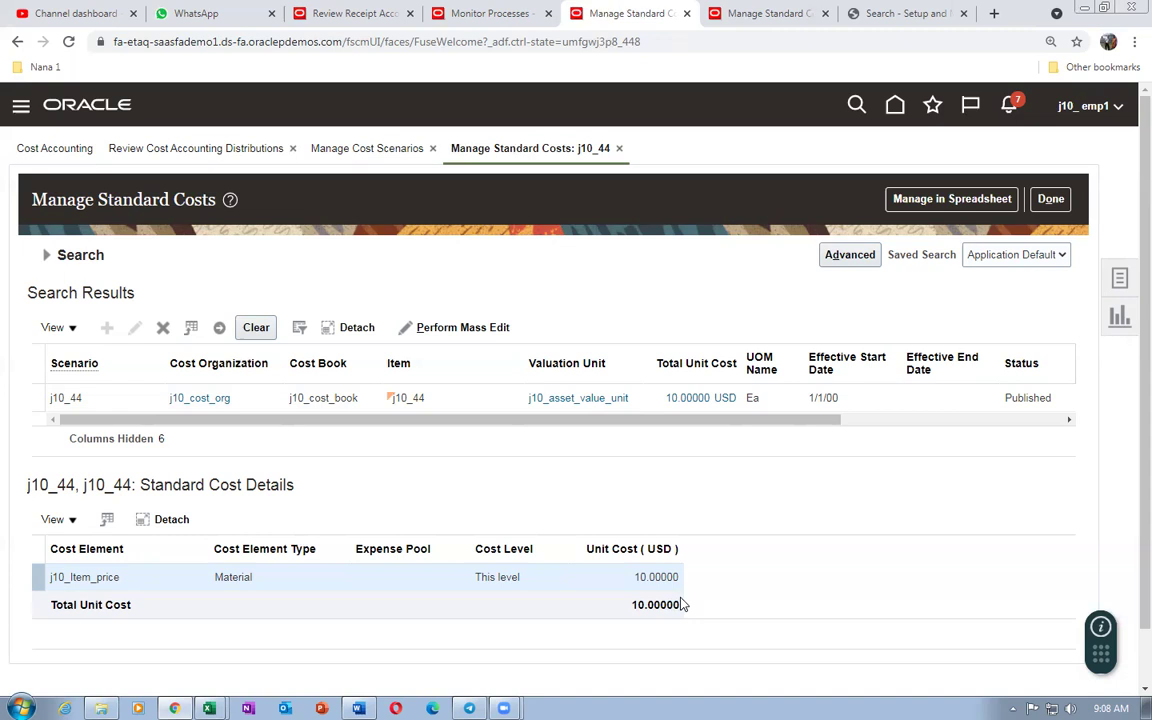
{"action": "left_click", "coordinate": [953, 205]}
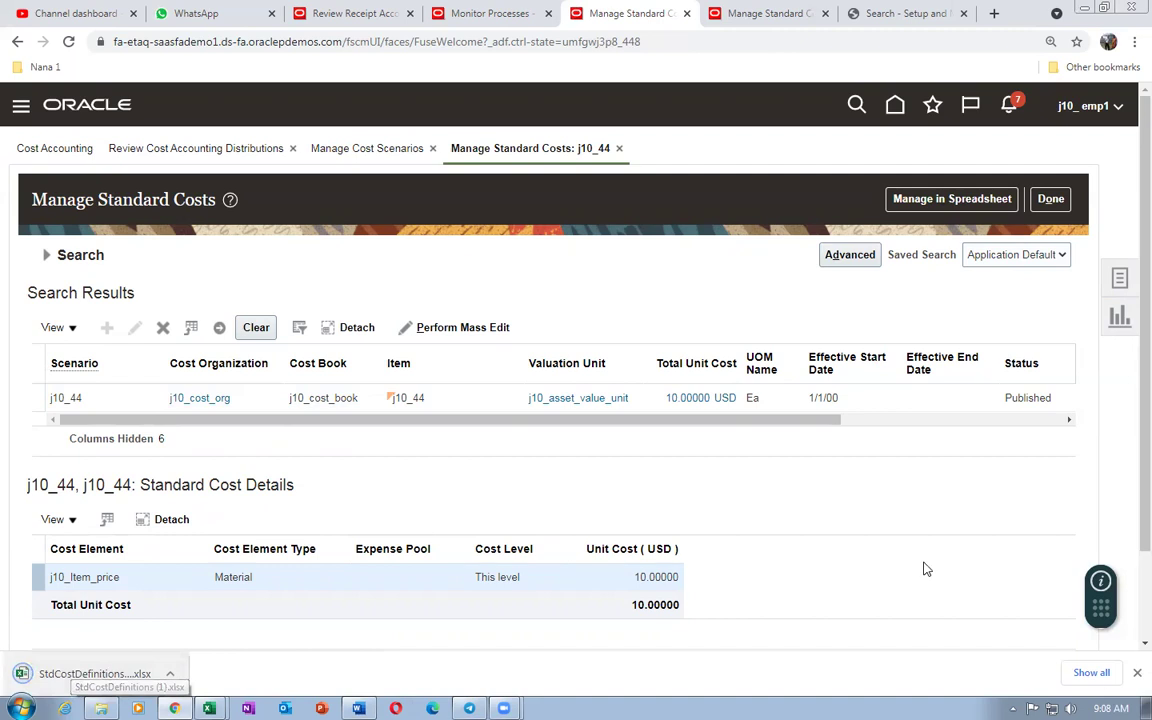
{"action": "key", "text": "ctrl+j"}
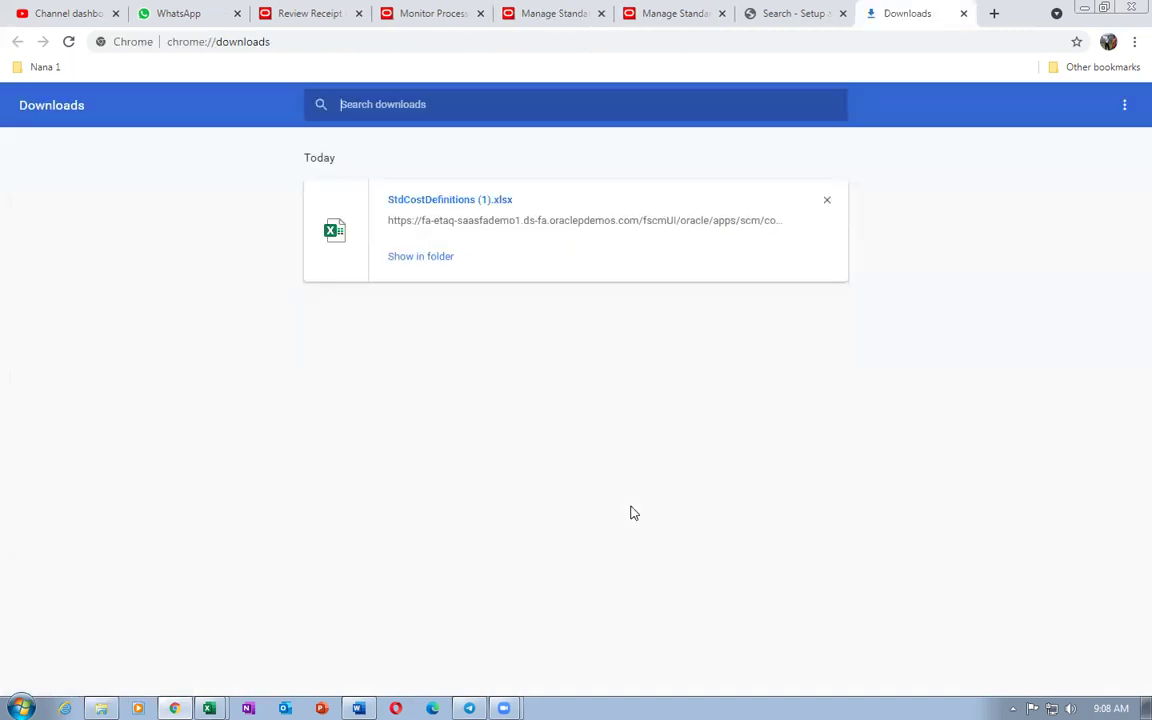
{"action": "left_click", "coordinate": [490, 202]}
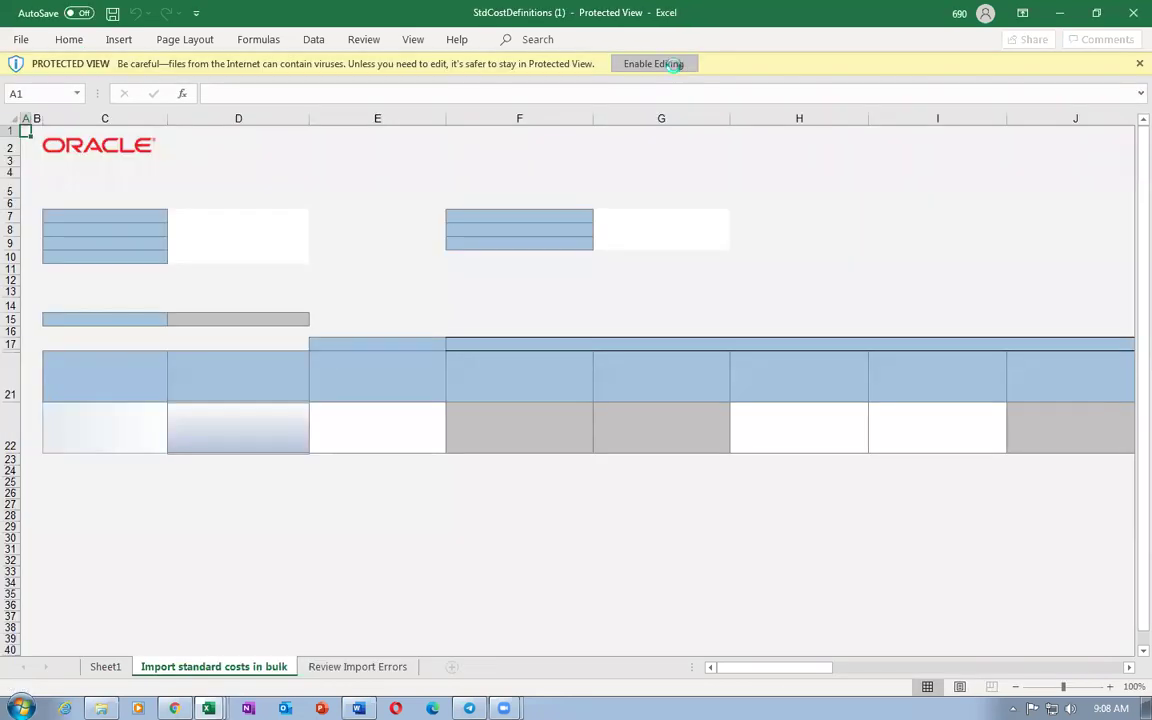
- Enable editing of the workbook, accept its connection to the application URL and sign in with the username and account password
{"action": "left_click", "coordinate": [660, 62]}
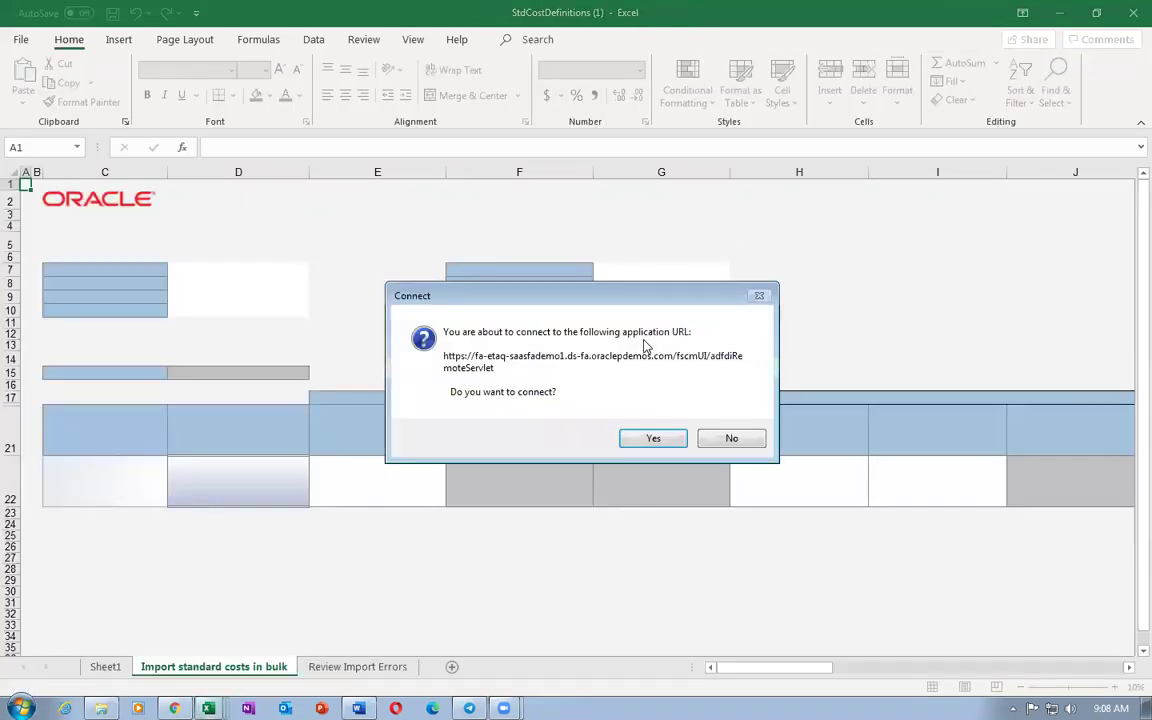
{"action": "left_click", "coordinate": [658, 450]}
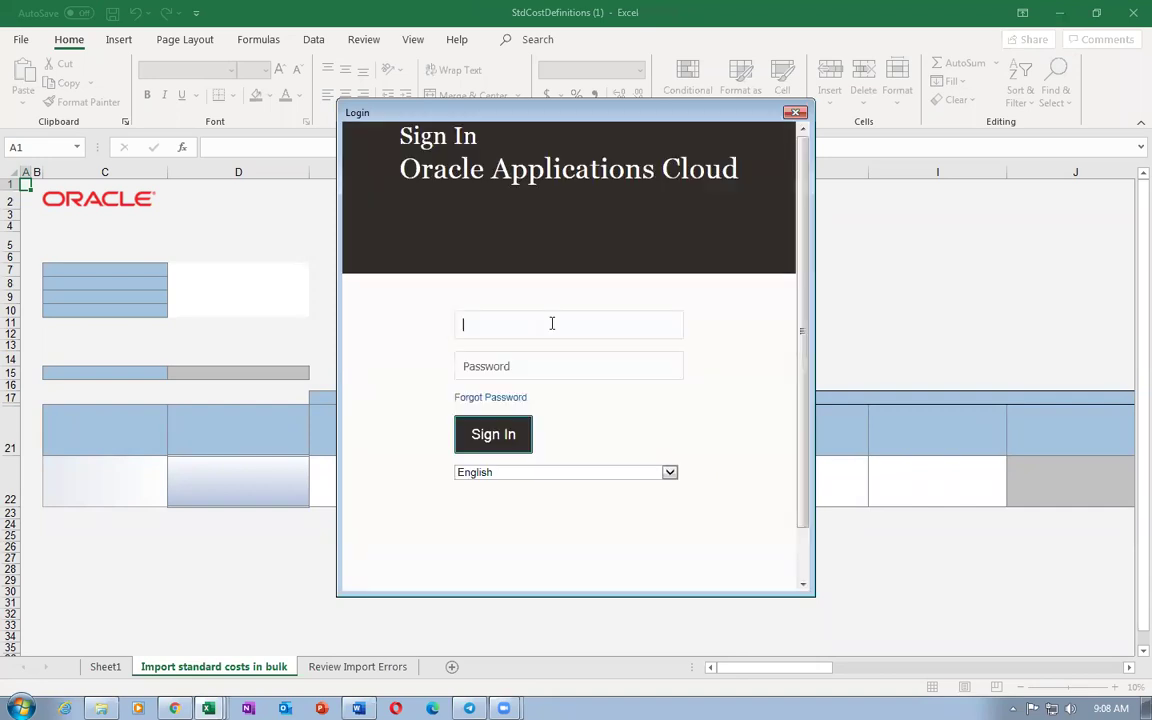
{"action": "type", "text": "0_emp1"}
{"action": "key", "text": "Tab"}
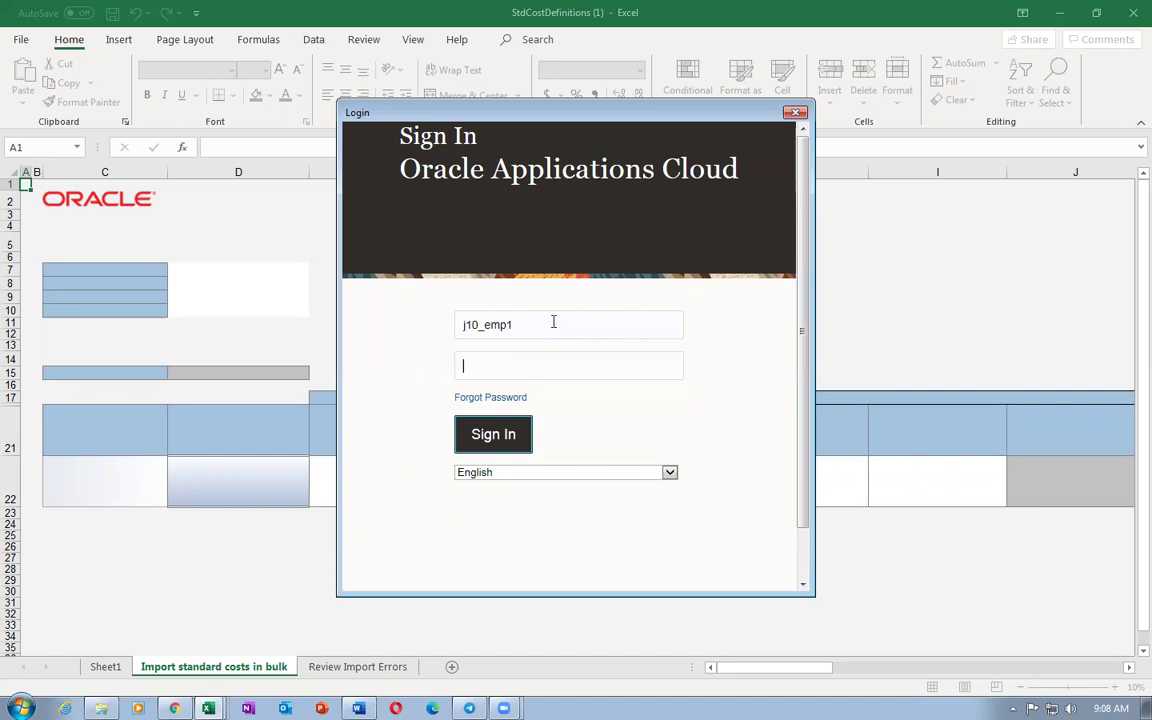
{"action": "type", "text": "****"}
{"action": "left_click", "coordinate": [495, 433]}
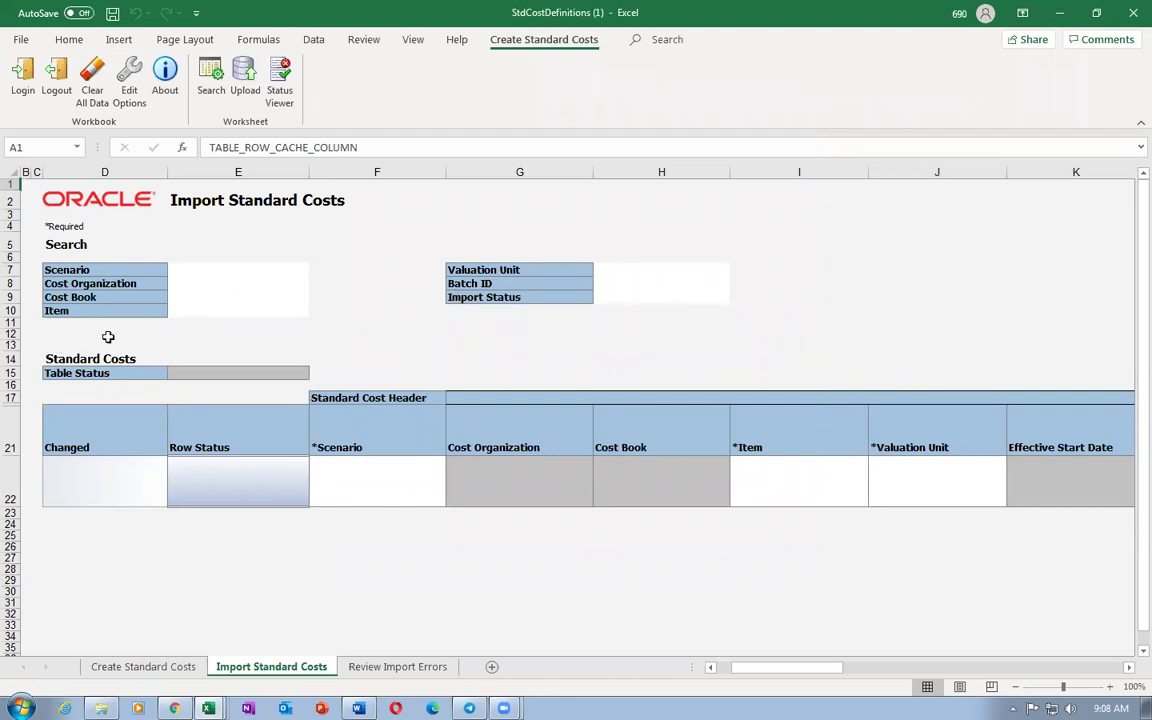
- Set the Import Standard Costs search criteria to scenario j10_44 and cost organization j10_cost_org
{"action": "left_click", "coordinate": [206, 75]}
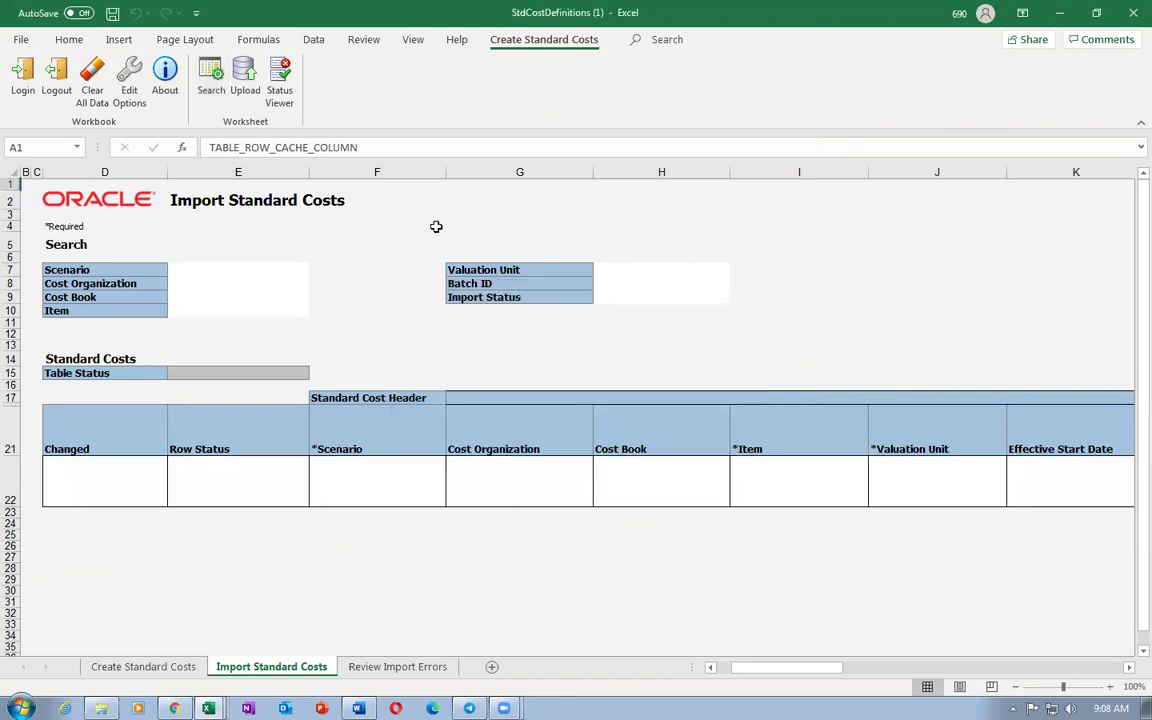
{"action": "left_click", "coordinate": [234, 272]}
{"action": "type", "text": "J10_44"}
{"action": "key", "text": "Tab"}
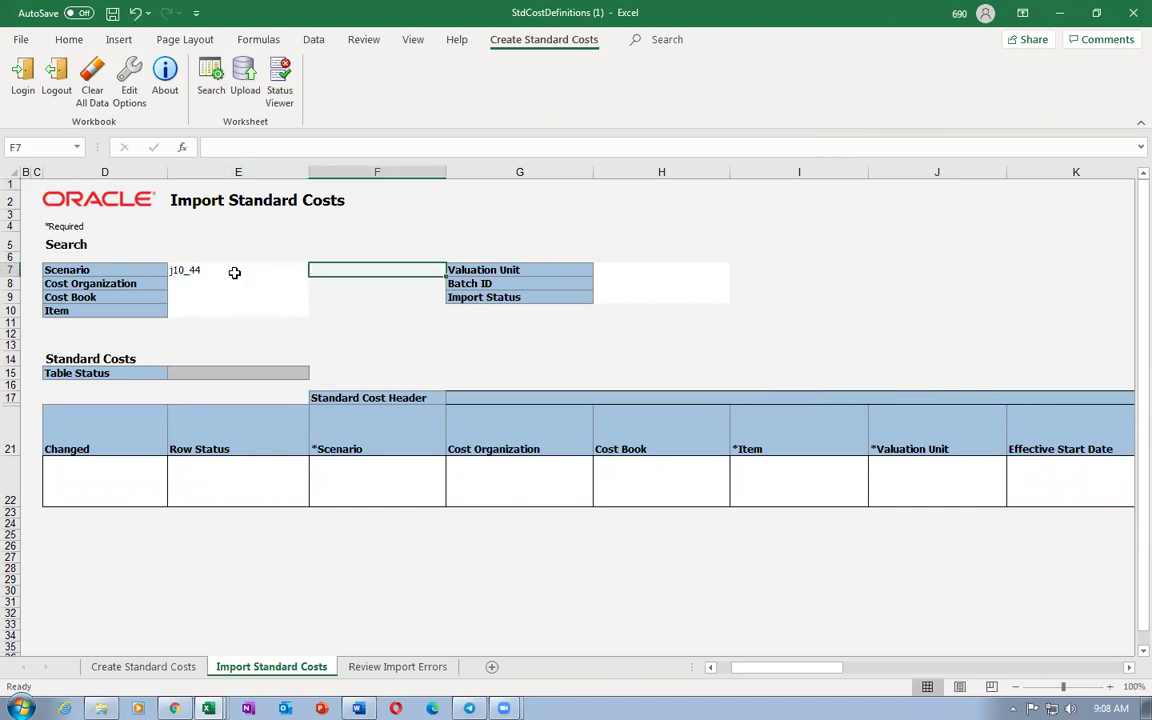
{"action": "left_click", "coordinate": [207, 286]}
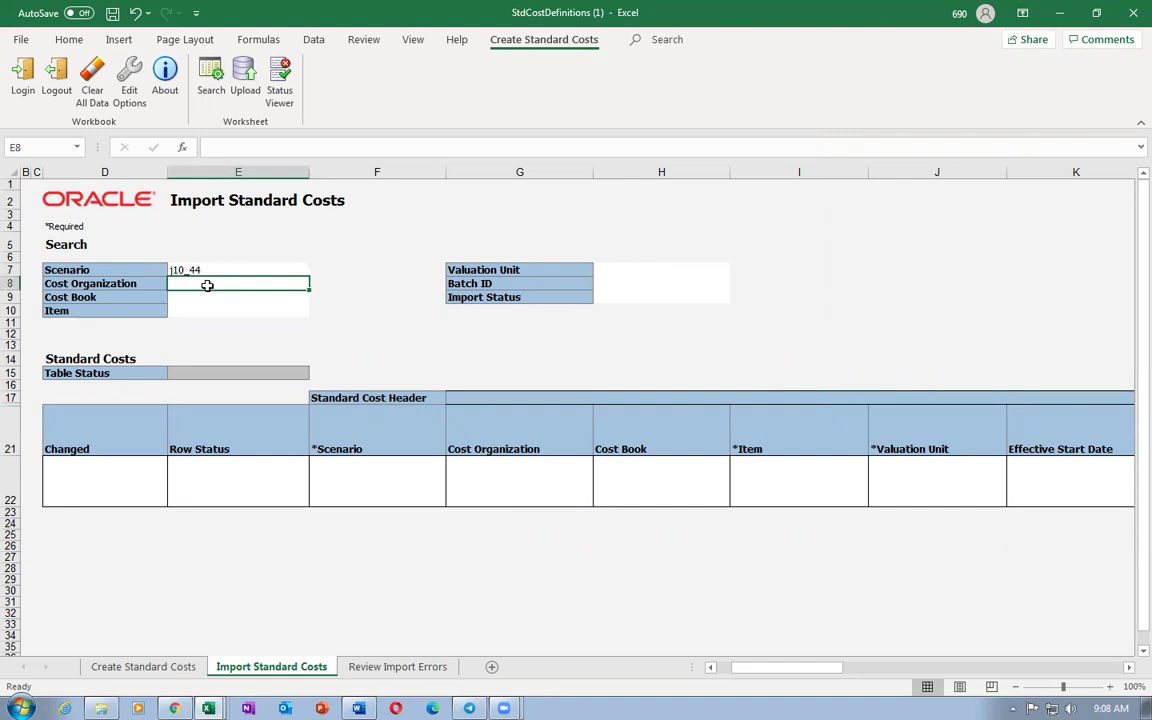
{"action": "type", "text": "j10_c"}
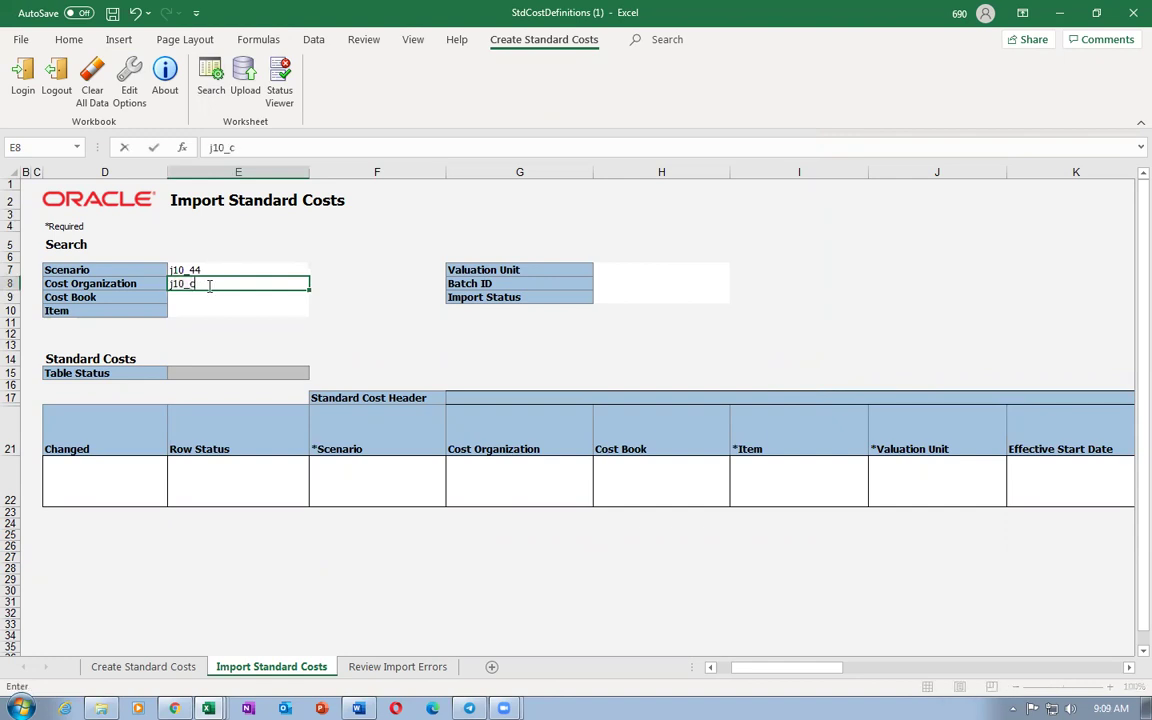
{"action": "type", "text": "ost_org"}
- Set the cost book criterion to j10_cost_book and the item criterion to j10_44
{"action": "left_click", "coordinate": [194, 299]}
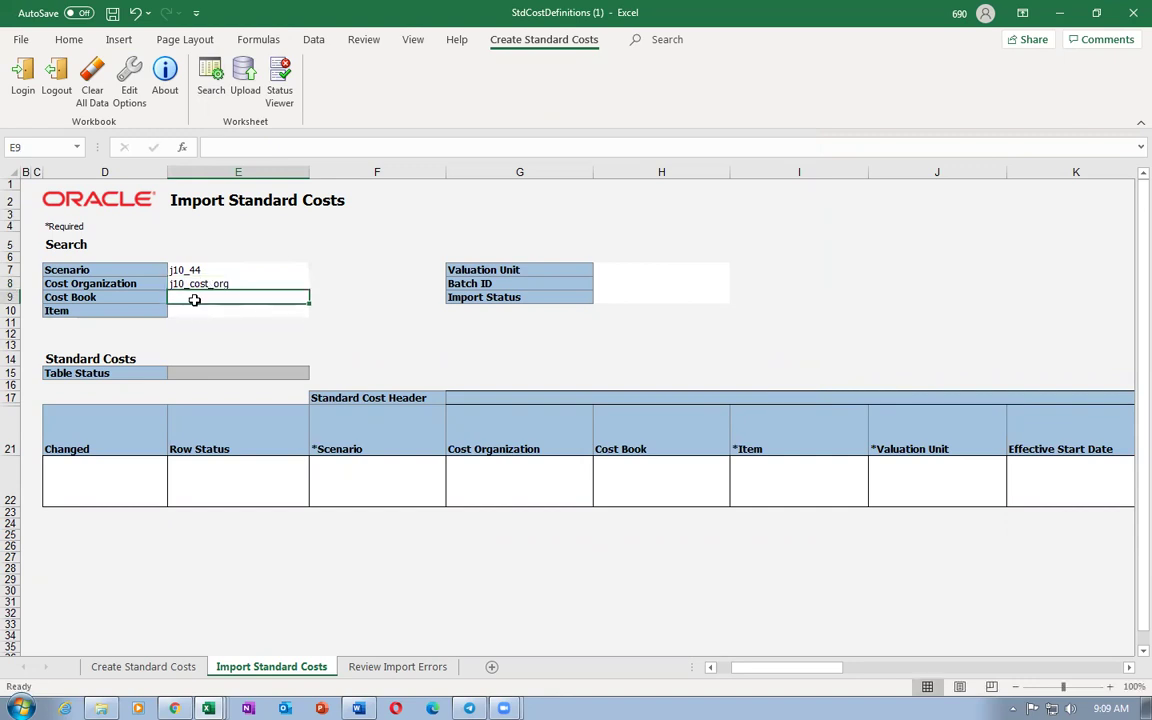
{"action": "type", "text": "j10_c"}
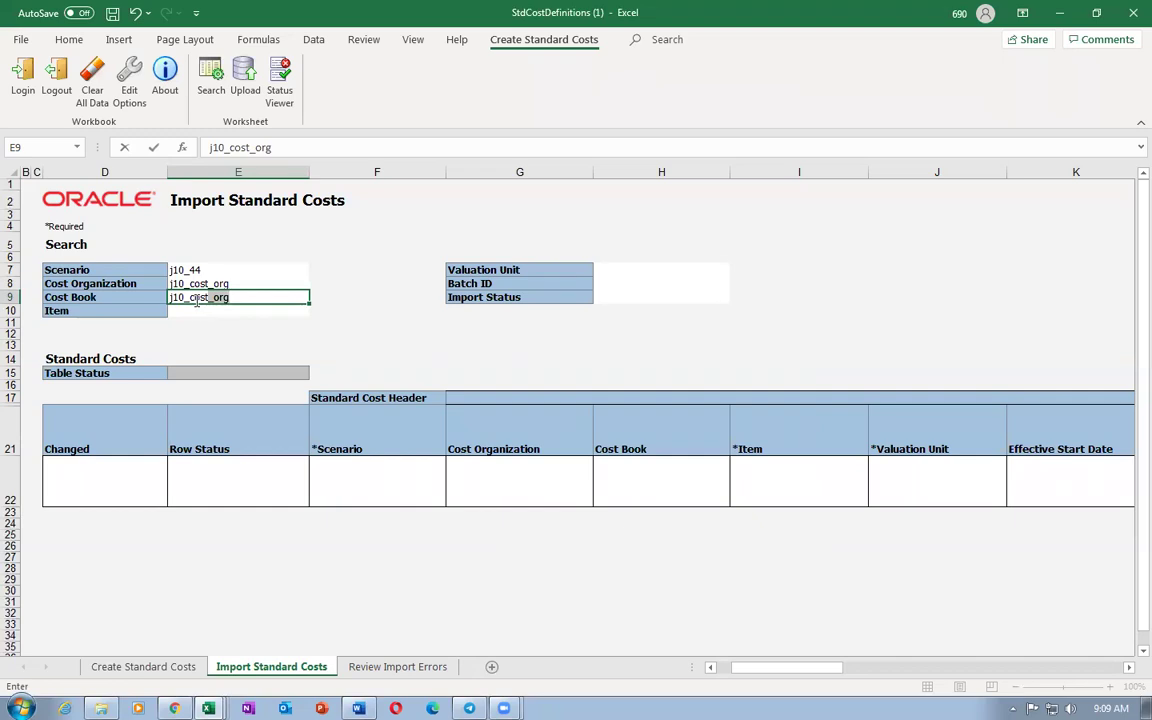
{"action": "type", "text": "ost_book"}
{"action": "key", "text": "Tab"}
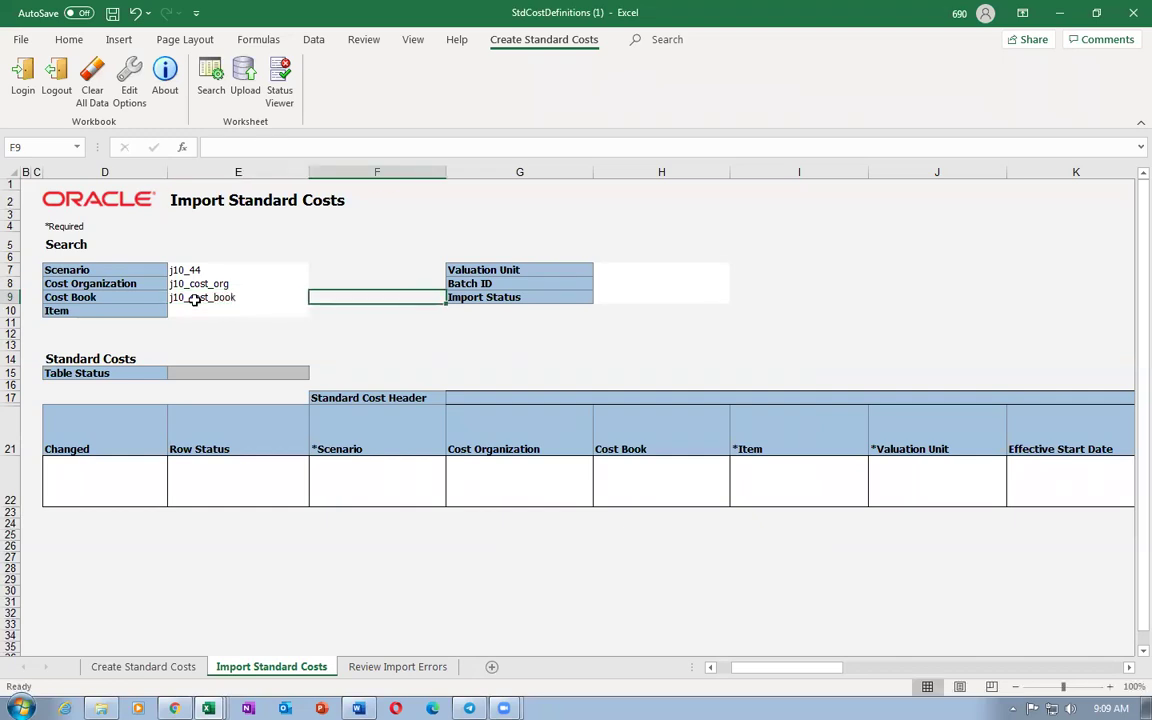
{"action": "left_click", "coordinate": [212, 313]}
{"action": "type", "text": "j10_44"}
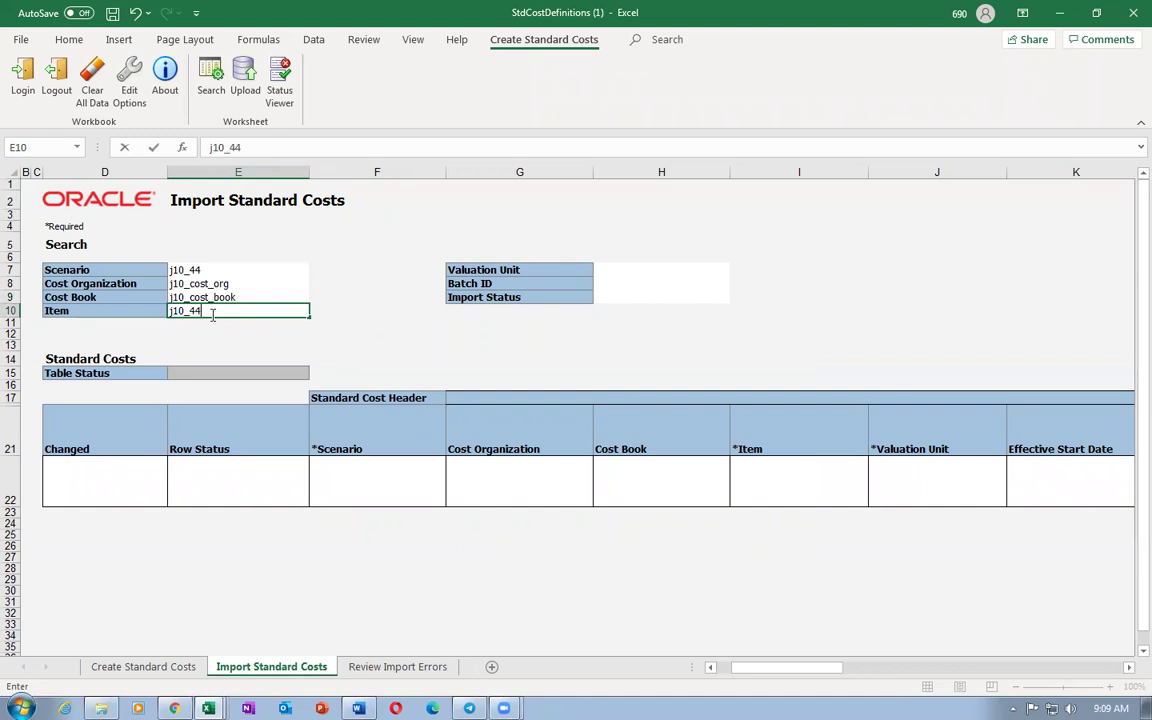
- Look up the item's valuation unit in the browser's standard costs page and enter j10_asset_value_unit as the Valuation Unit criterion in the workbook
{"action": "left_click", "coordinate": [586, 268]}
{"action": "left_click", "coordinate": [620, 268]}
{"action": "key", "text": "alt+Tab"}
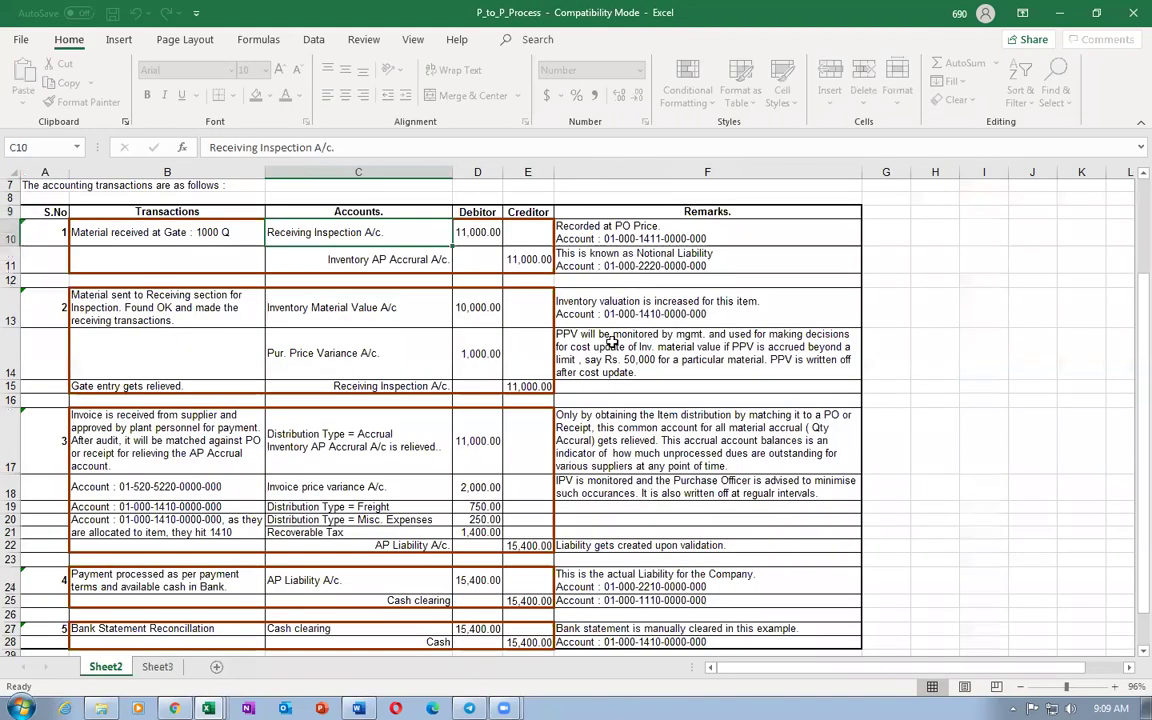
{"action": "key", "text": "alt+Tab"}
{"action": "key", "text": "alt+Tab"}
{"action": "key", "text": "alt+Tab"}
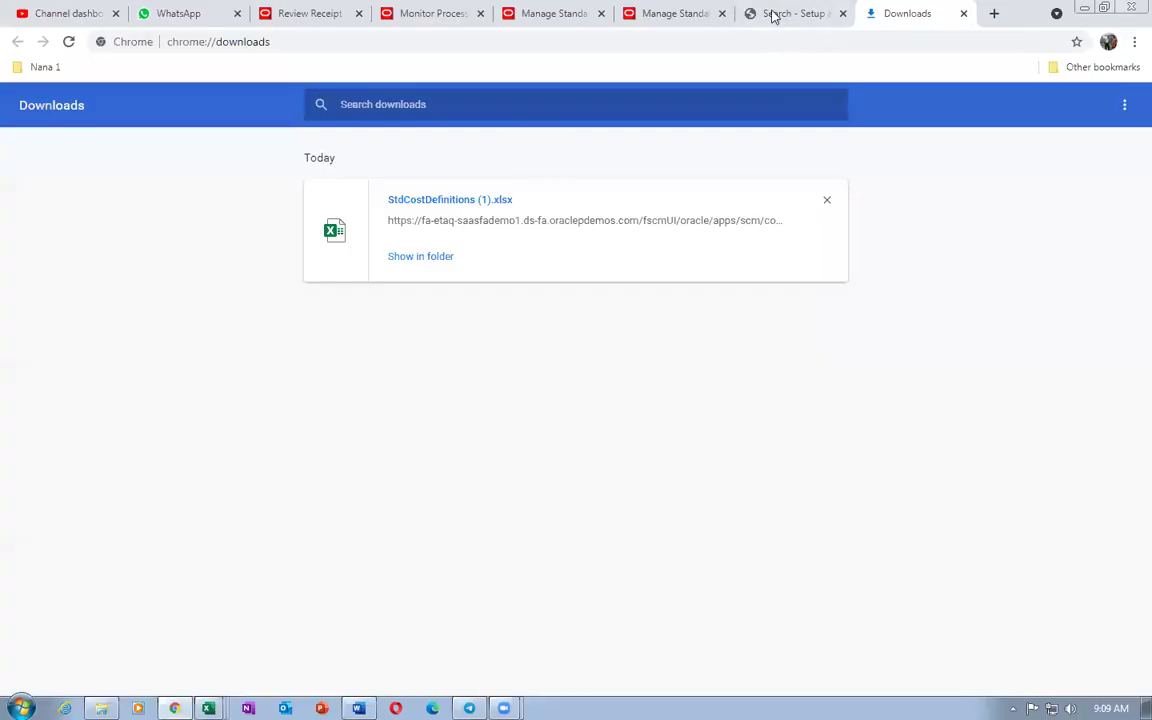
{"action": "left_click", "coordinate": [655, 12]}
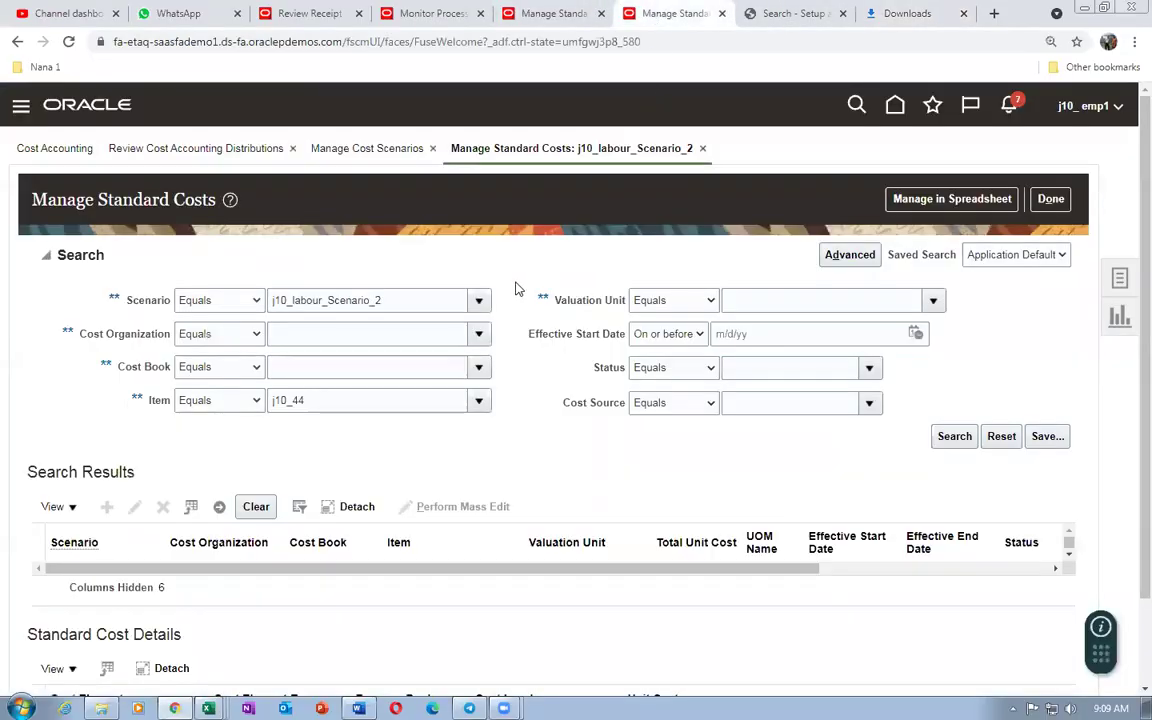
{"action": "left_click", "coordinate": [562, 14]}
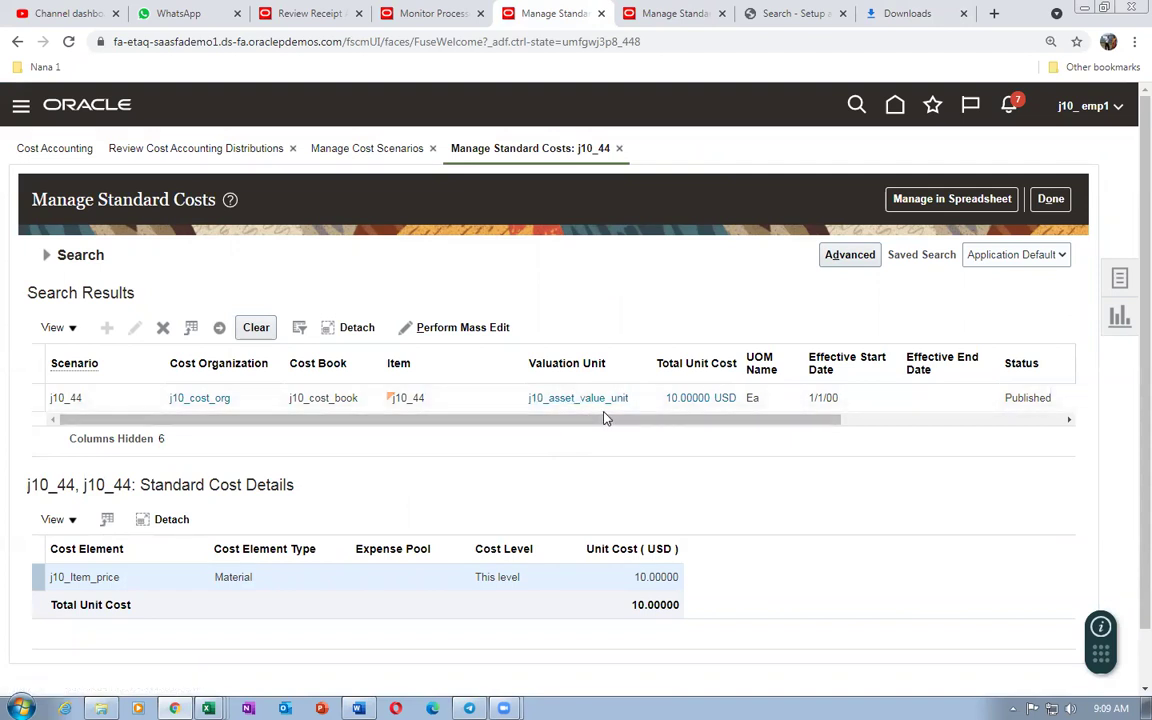
{"action": "key", "text": "alt+Tab"}
{"action": "type", "text": "j10_asset_val"}
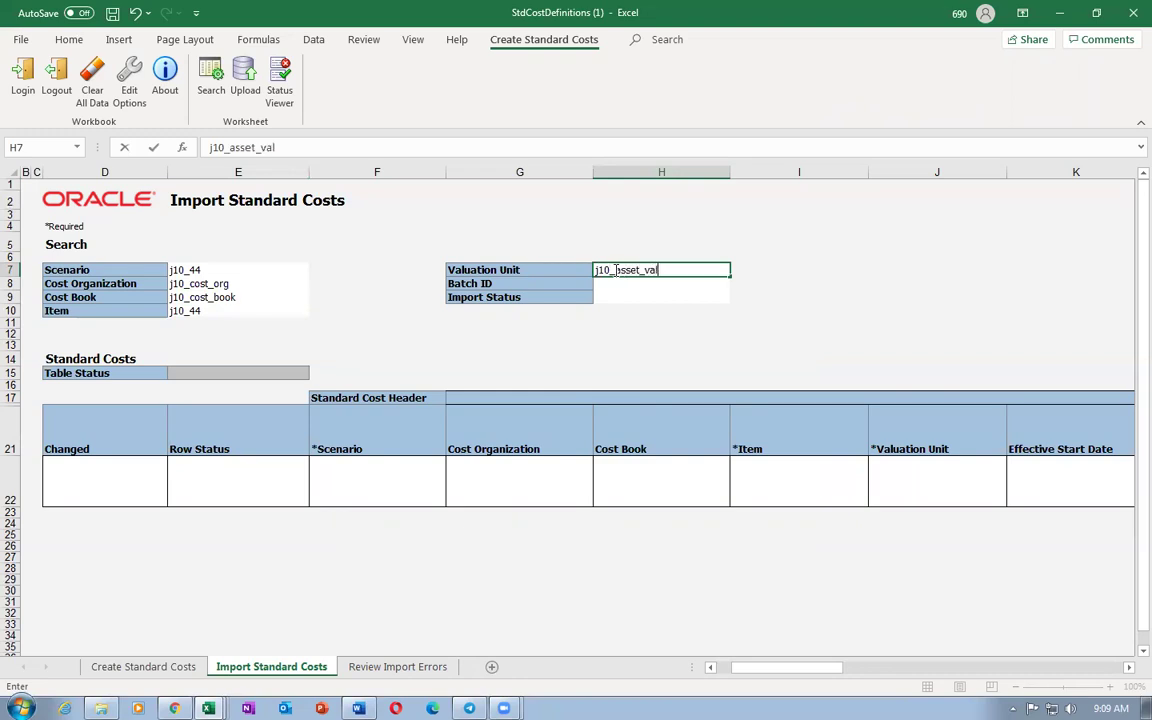
{"action": "type", "text": "ue_unit"}
{"action": "left_click", "coordinate": [501, 360]}
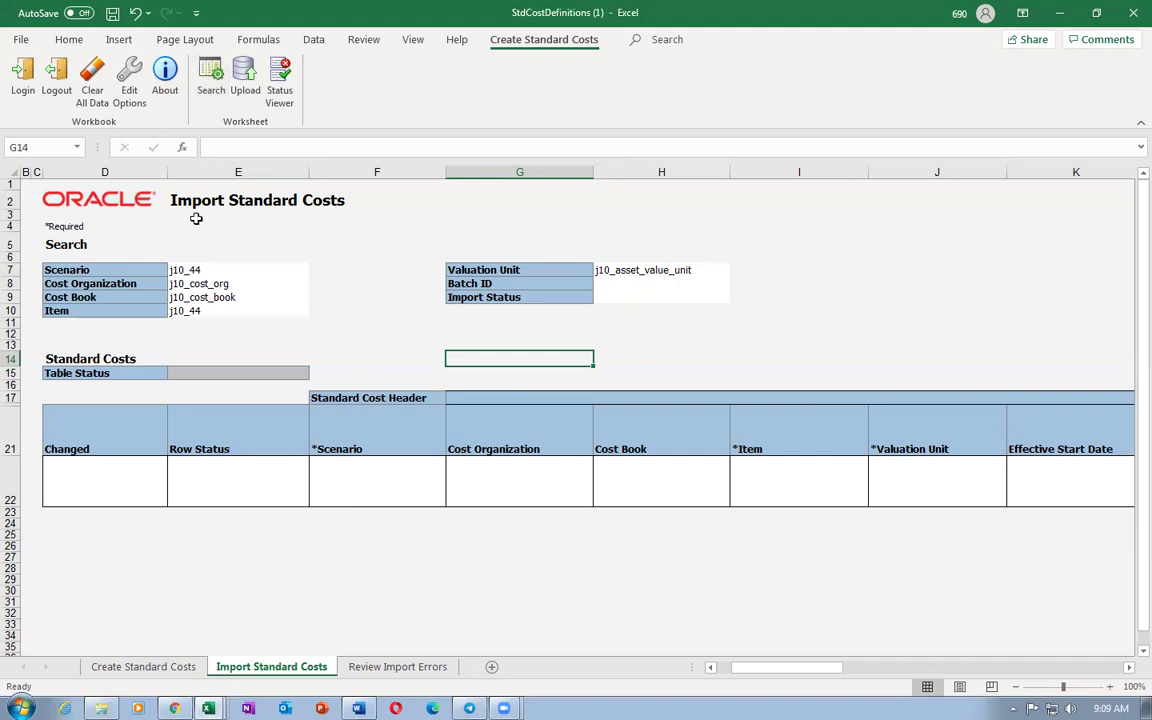
- Run the standard costs search with the entered criteria and check the worksheet's messages in the Status Viewer
{"action": "left_click", "coordinate": [213, 75]}
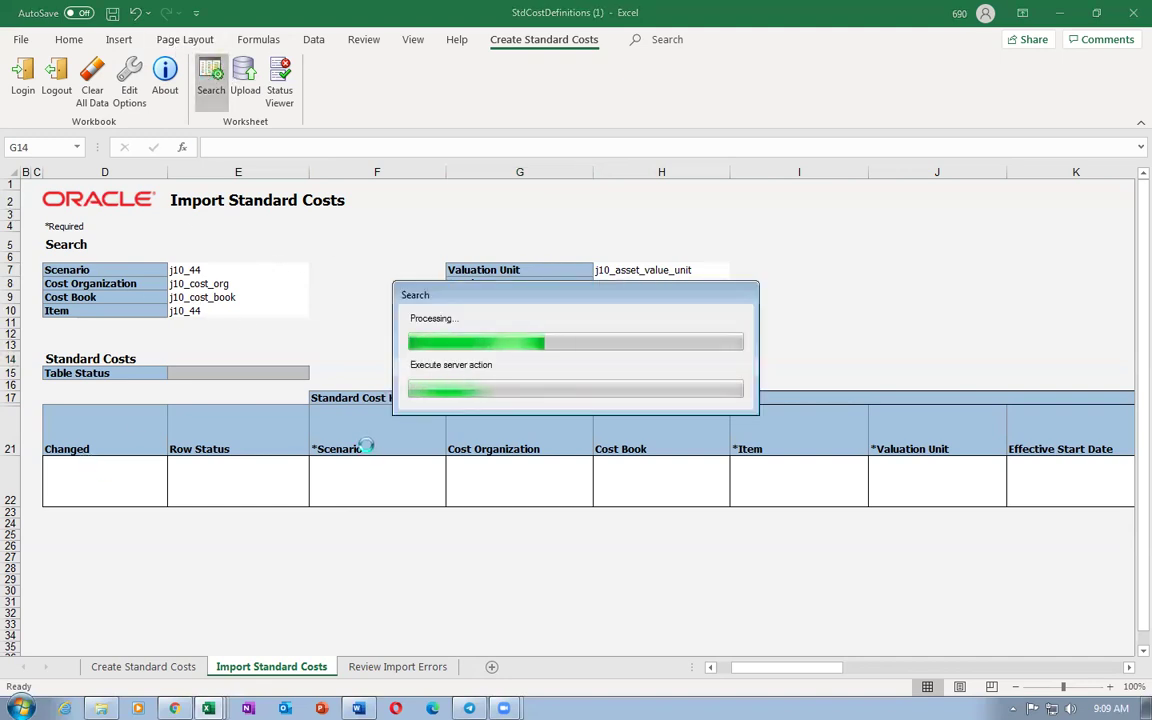
{"action": "left_click", "coordinate": [369, 478]}
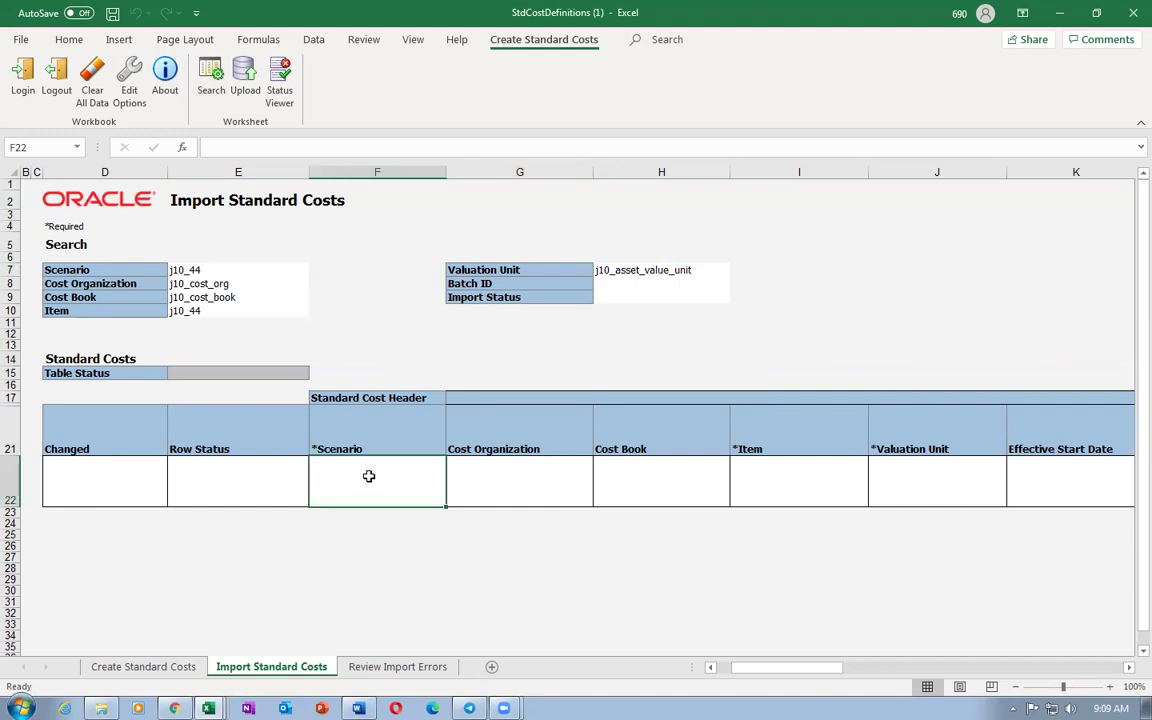
{"action": "left_click", "coordinate": [469, 284]}
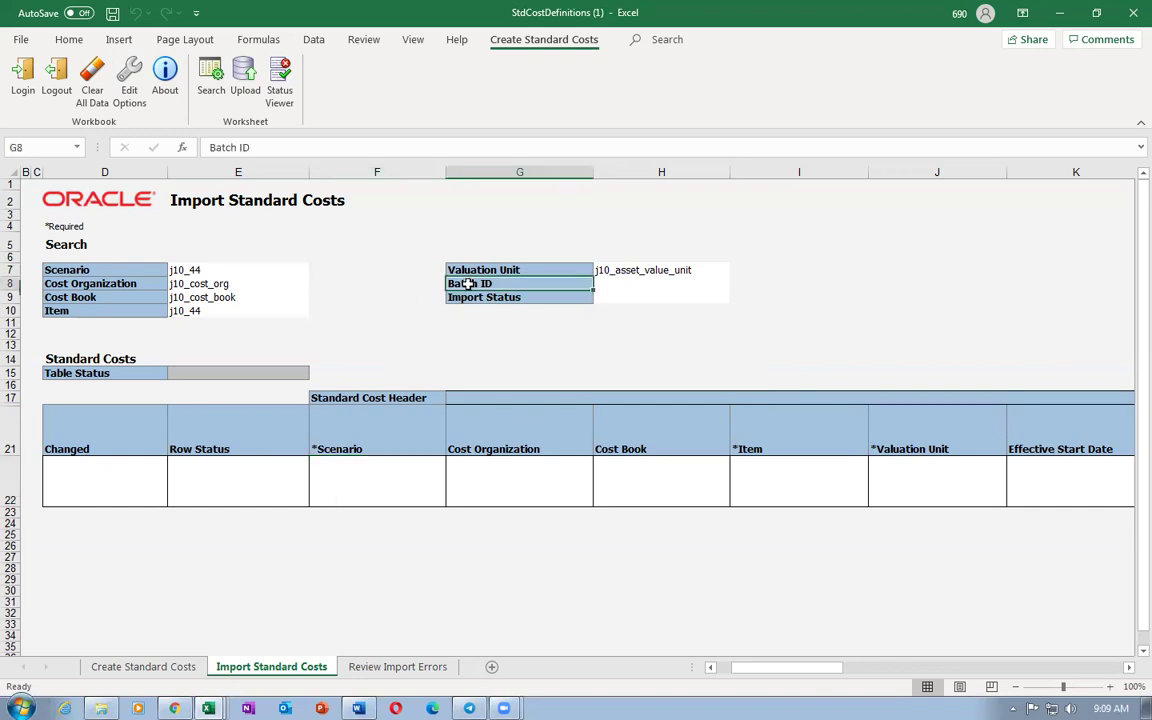
{"action": "left_click", "coordinate": [473, 292]}
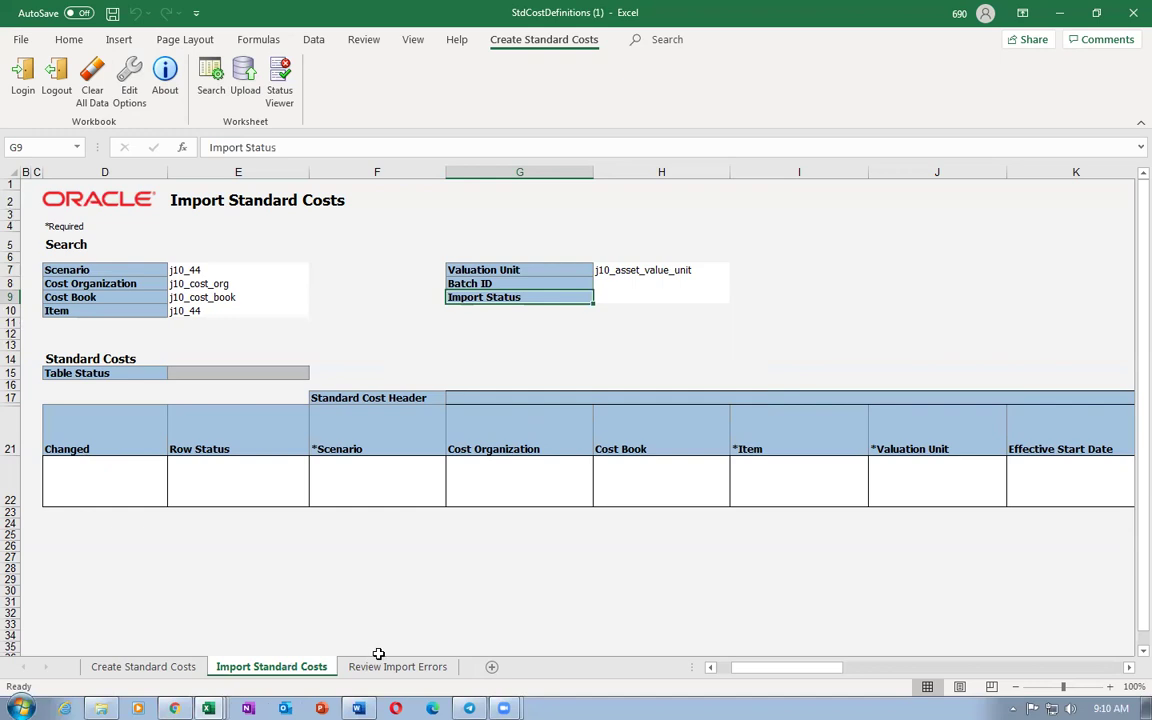
{"action": "left_click", "coordinate": [280, 84]}
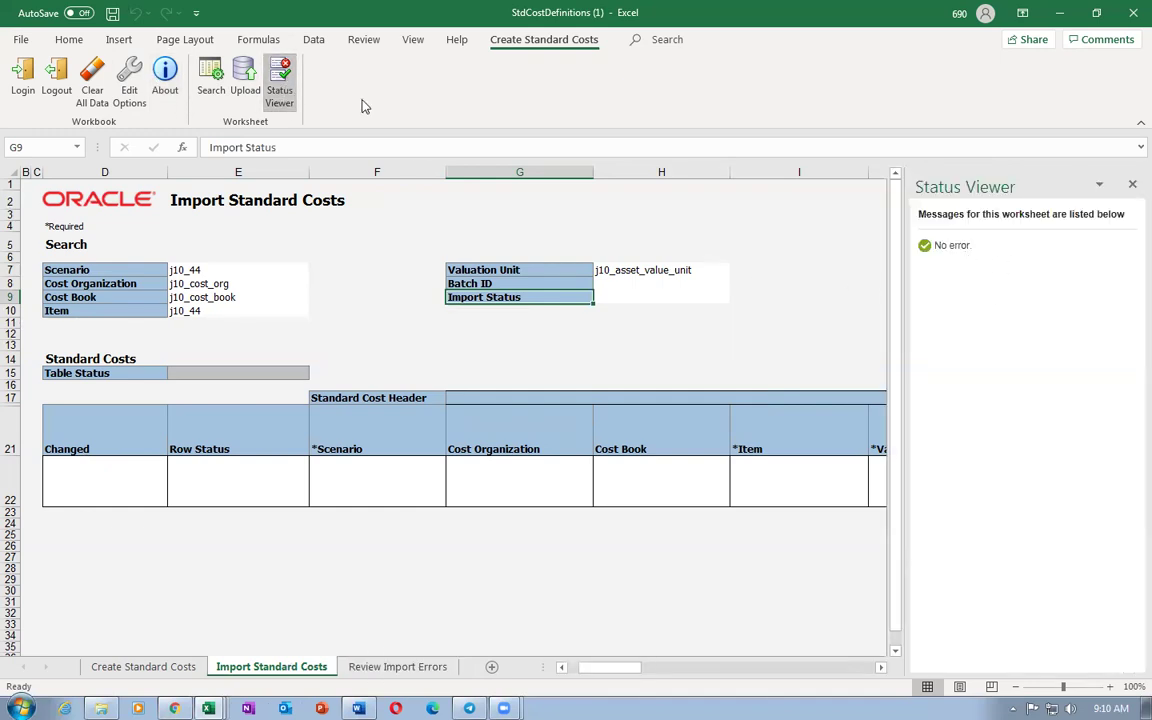
{"action": "left_click", "coordinate": [1132, 184]}
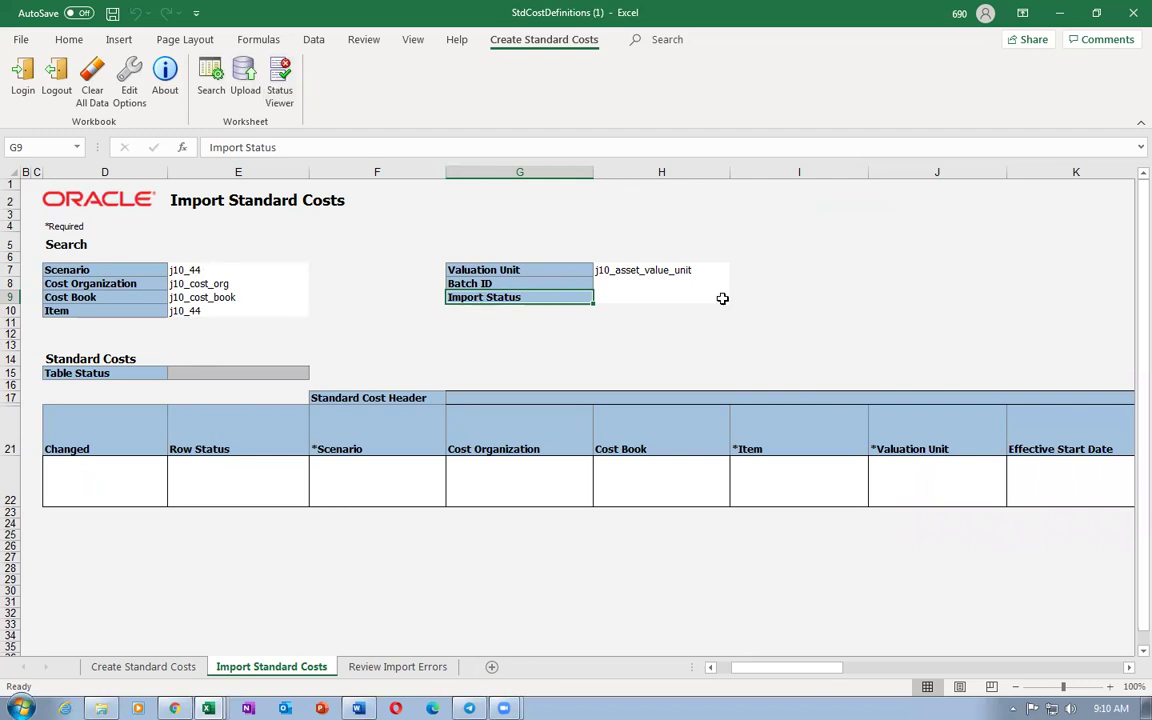
- Set the Import Status criterion to Published, matching the status in the browser, and rerun the standard costs search
{"action": "left_click", "coordinate": [632, 298]}
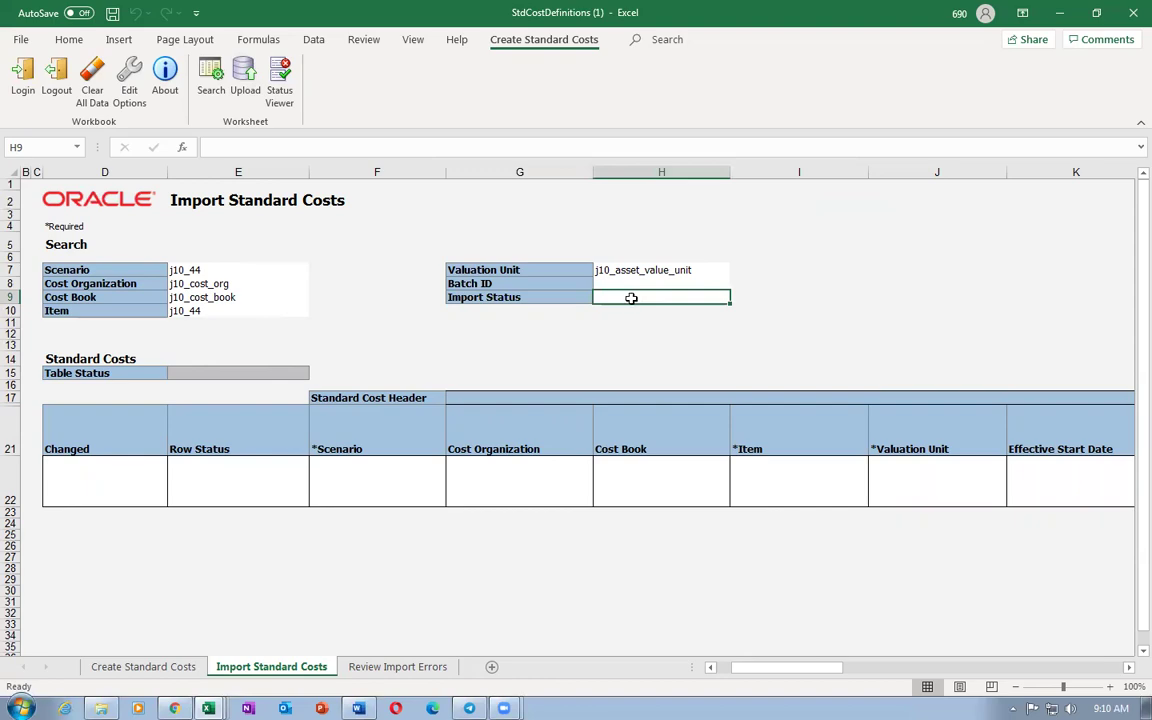
{"action": "key", "text": "alt+Tab"}
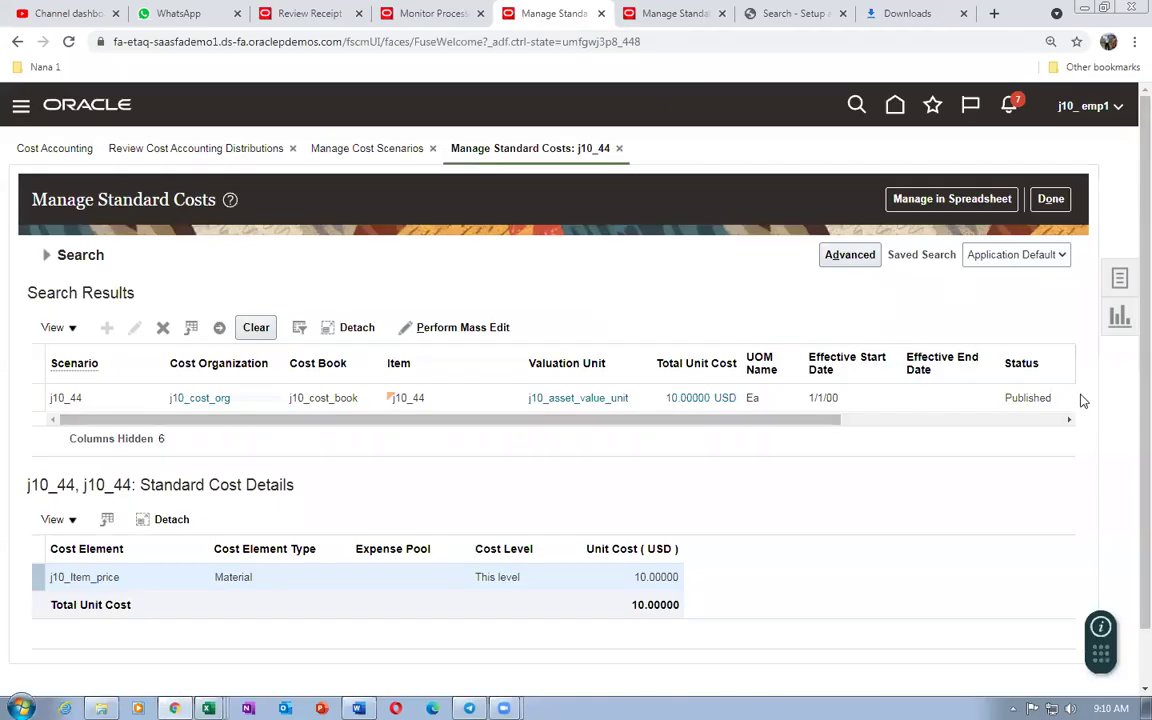
{"action": "key", "text": "alt+Tab"}
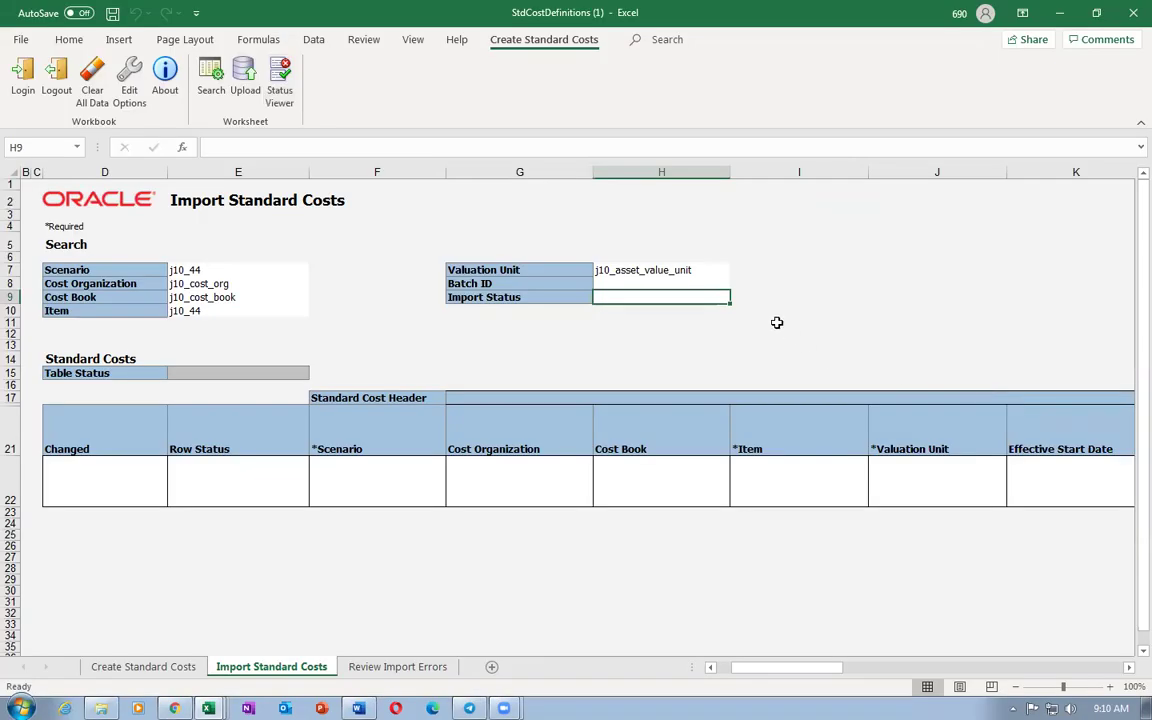
{"action": "type", "text": "Published"}
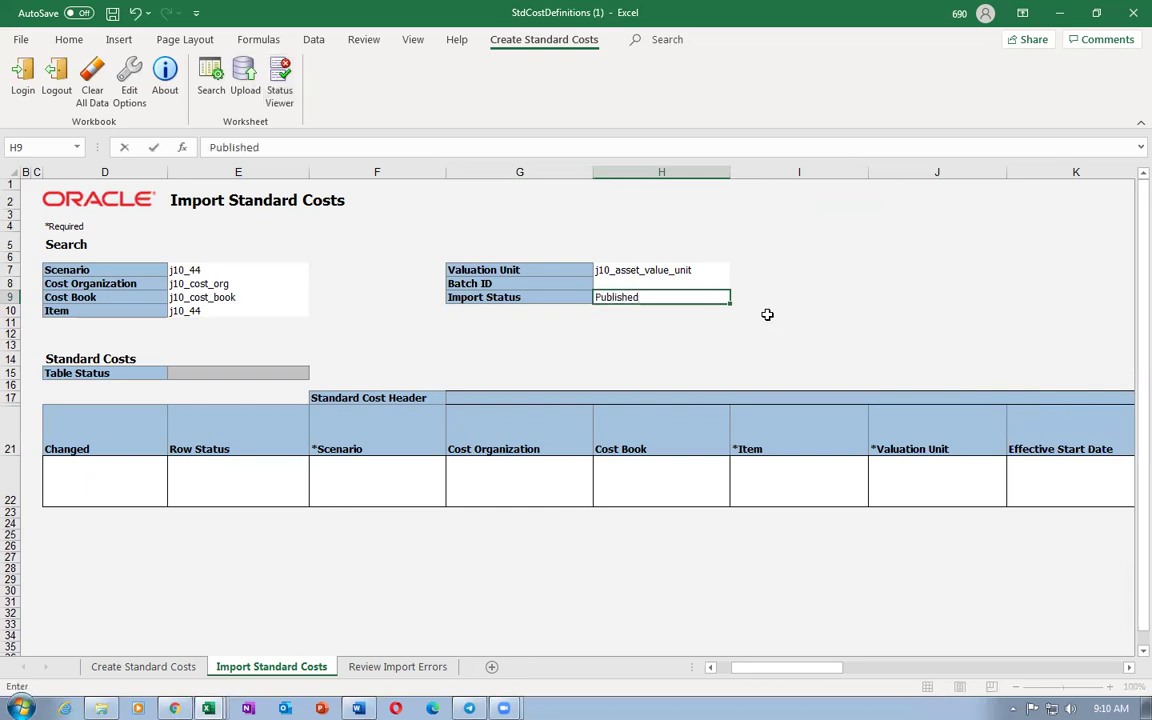
{"action": "left_click", "coordinate": [470, 357]}
{"action": "left_click", "coordinate": [211, 80]}
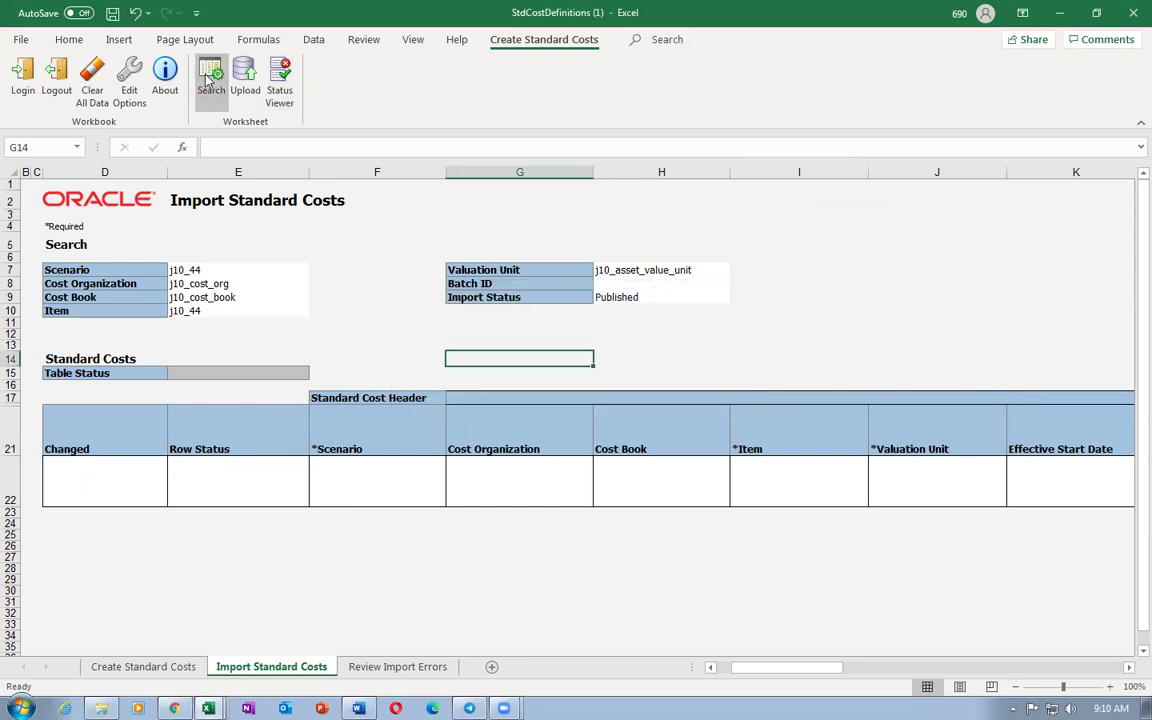
{"action": "left_click", "coordinate": [86, 496]}
{"action": "left_click", "coordinate": [360, 476]}
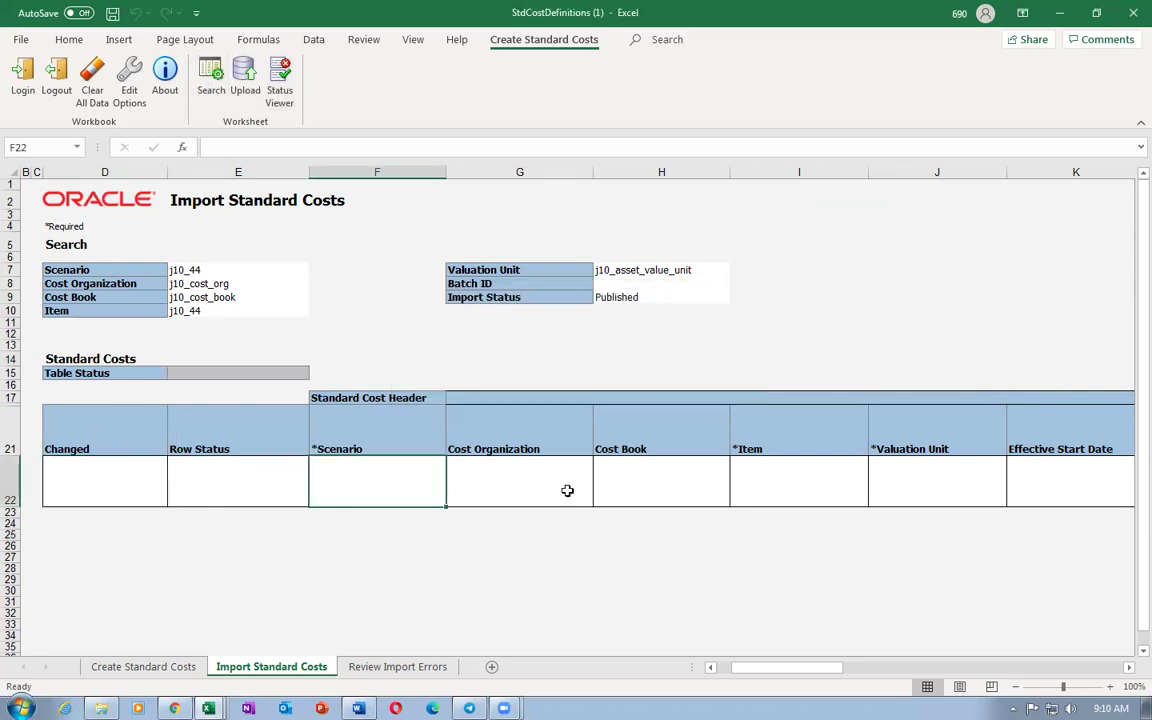
{"action": "left_click", "coordinate": [660, 480]}
{"action": "left_click", "coordinate": [800, 472]}
{"action": "left_click", "coordinate": [945, 468]}
{"action": "left_click", "coordinate": [1018, 470]}
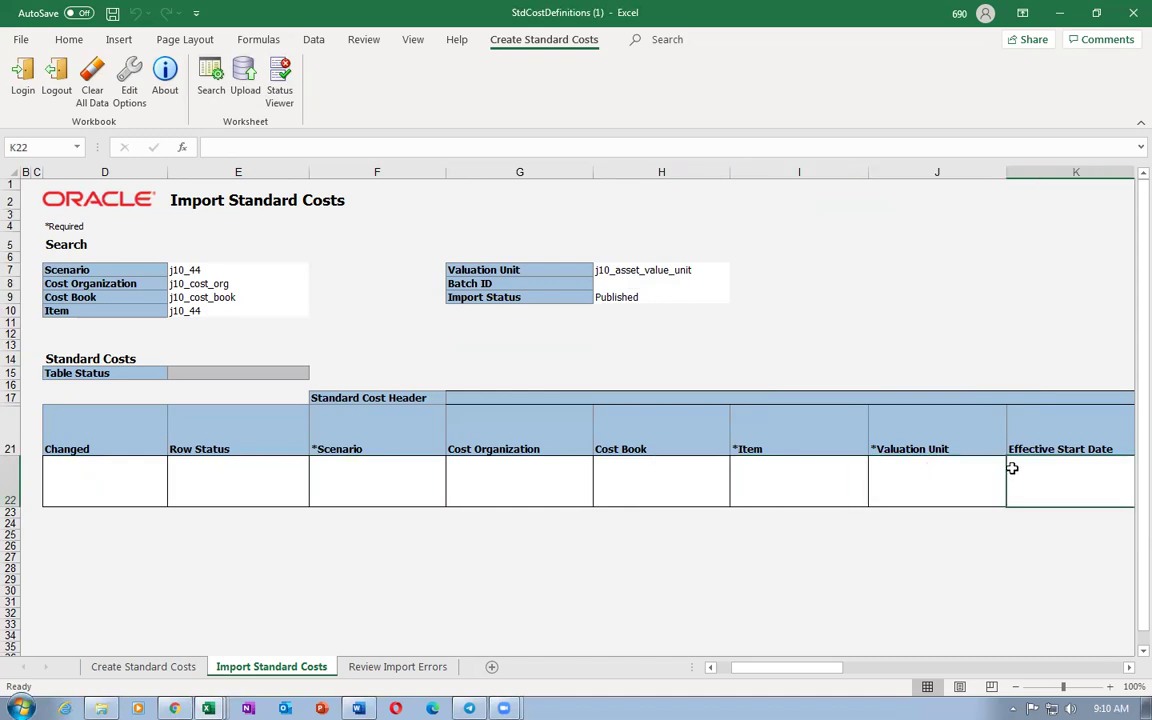
- Switch to the Create Standard Costs sheet and enter j10_44 as the scenario in the first table row
{"action": "left_click", "coordinate": [118, 668]}
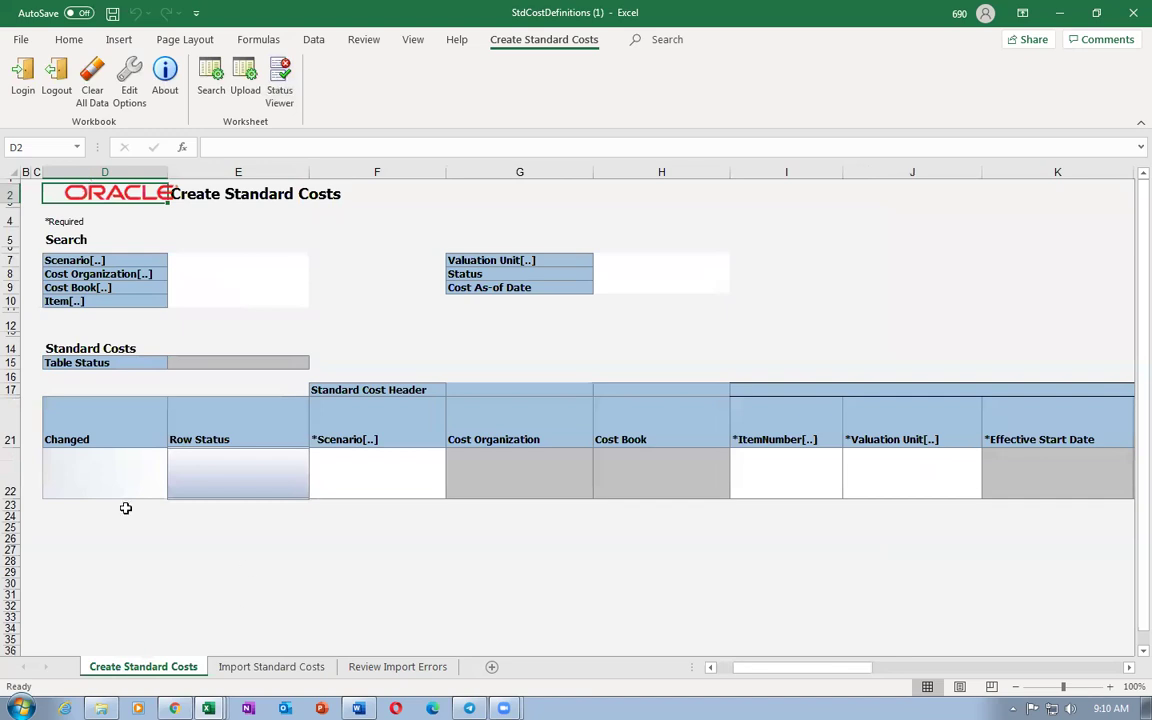
{"action": "left_click", "coordinate": [372, 476]}
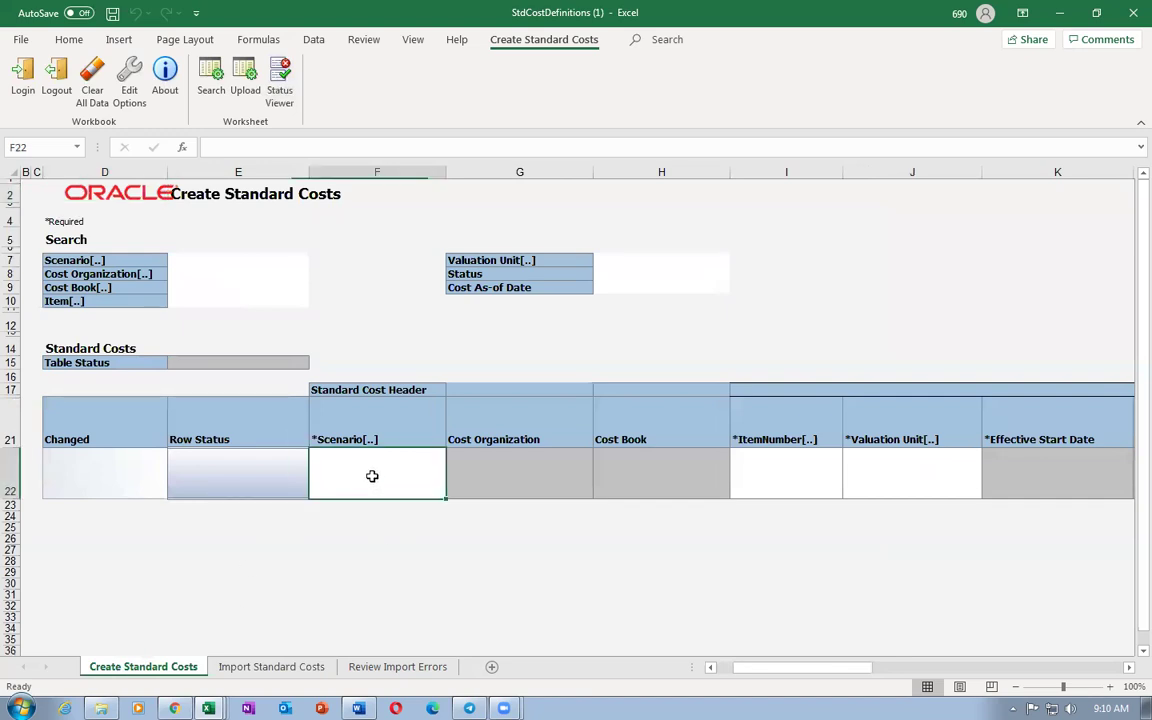
{"action": "type", "text": "j10_44"}
{"action": "key", "text": "Tab"}
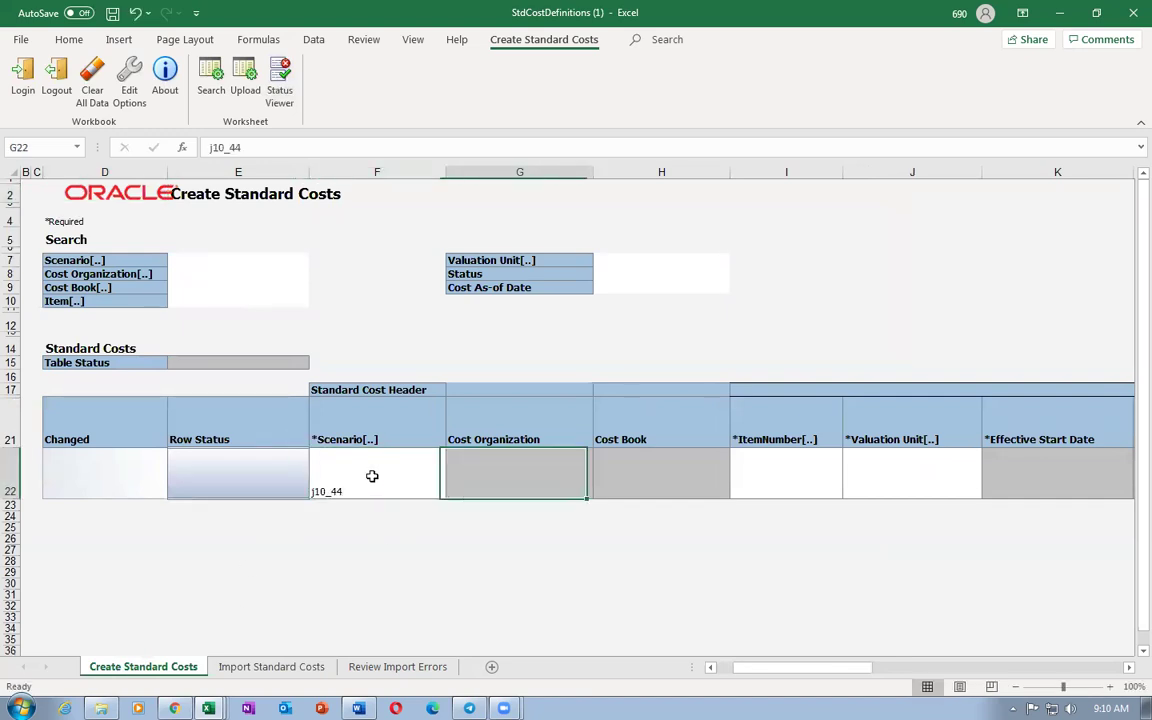
{"action": "left_click", "coordinate": [663, 473]}
{"action": "left_click", "coordinate": [540, 468]}
{"action": "left_click", "coordinate": [645, 455]}
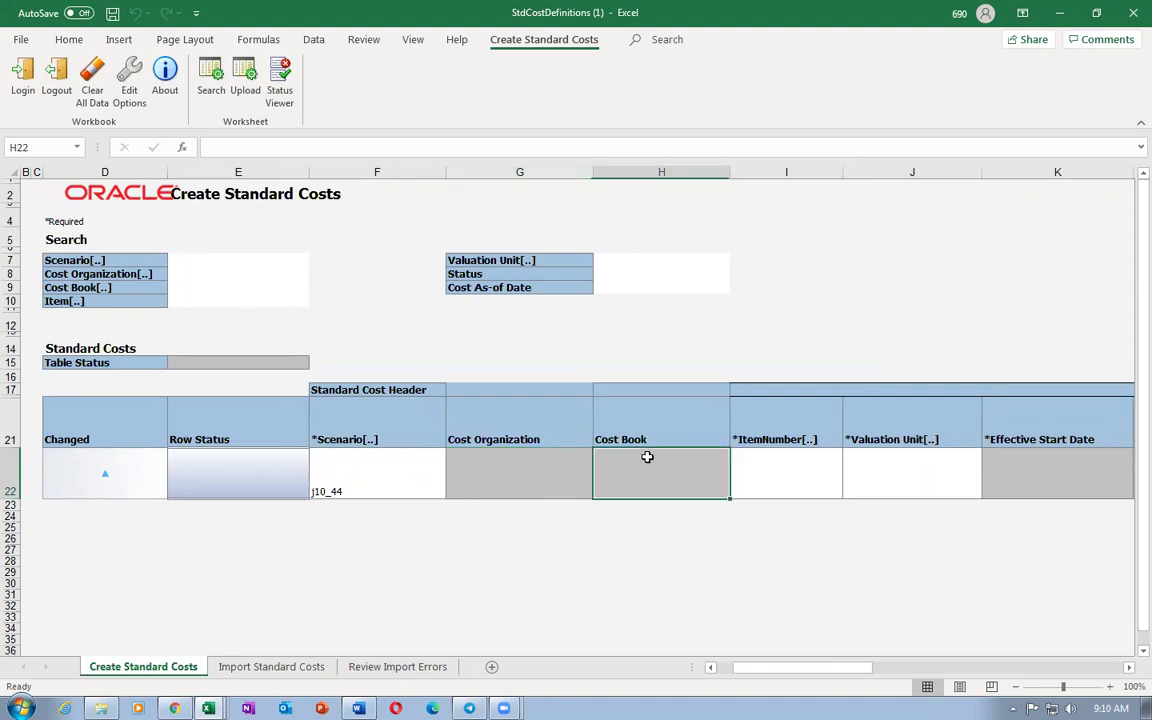
{"action": "left_click", "coordinate": [578, 478]}
- Set the row's item number to j10_44 and its valuation unit to j10_asset_value_unit
{"action": "left_click", "coordinate": [786, 457]}
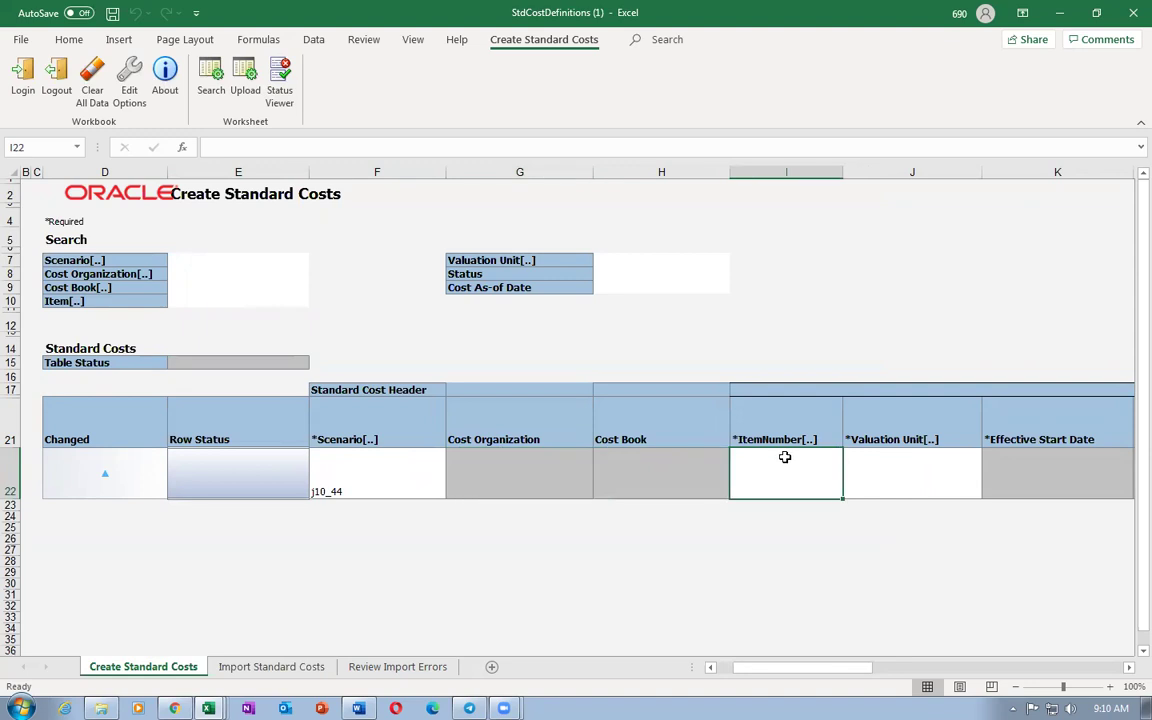
{"action": "type", "text": "j10_"}
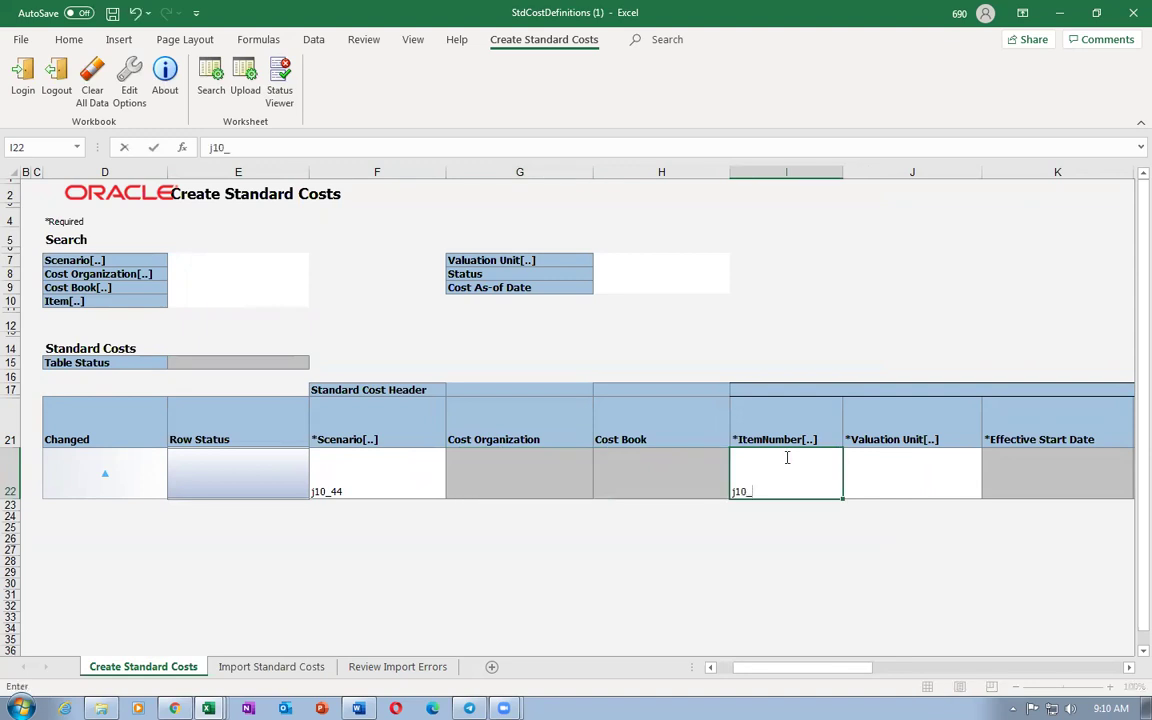
{"action": "type", "text": "44"}
{"action": "key", "text": "Tab"}
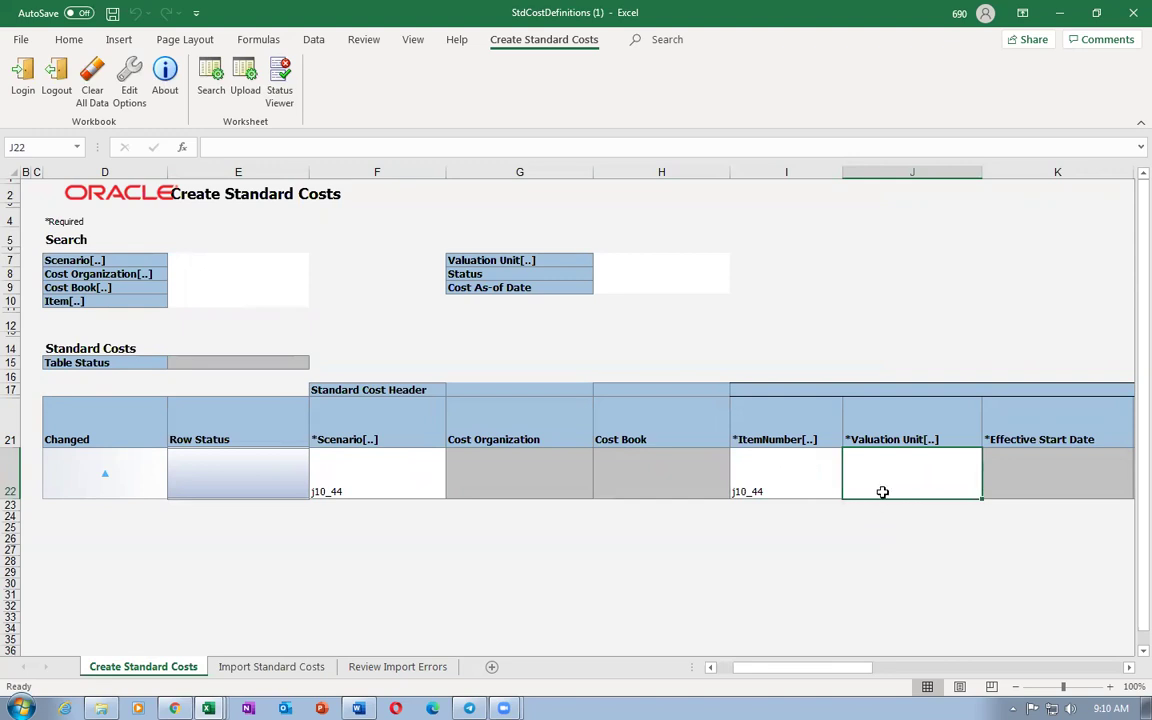
{"action": "type", "text": "j10"}
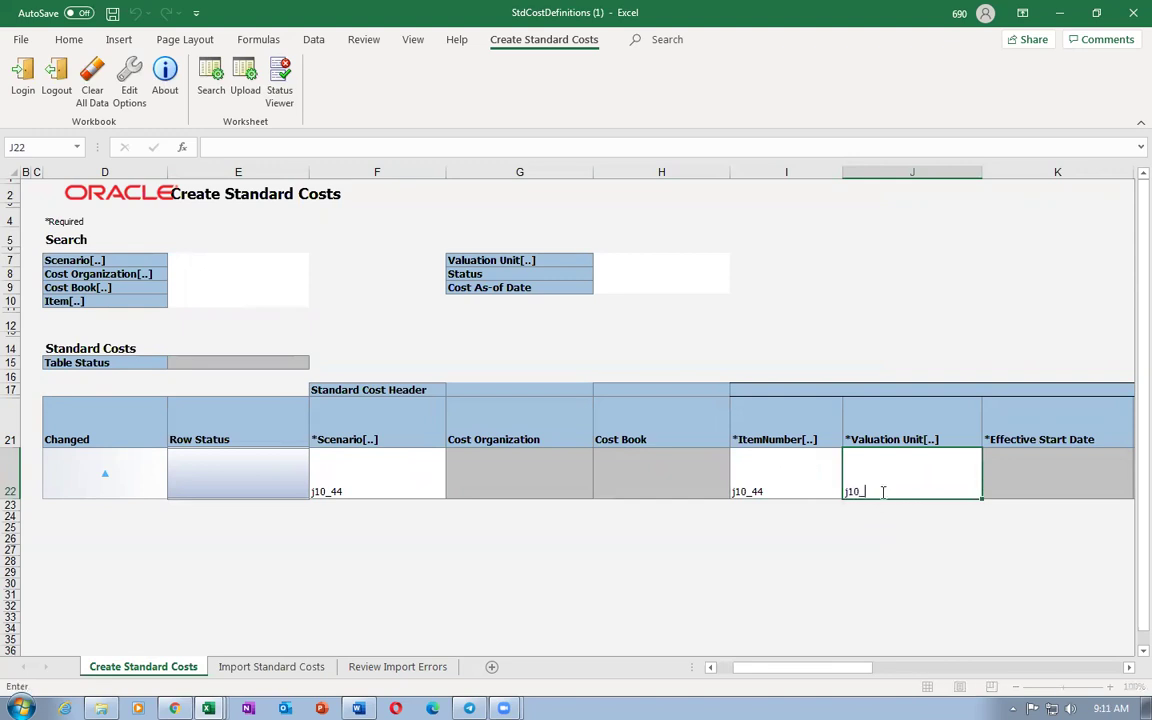
{"action": "type", "text": "_asset_value_unit"}
{"action": "key", "text": "Tab"}
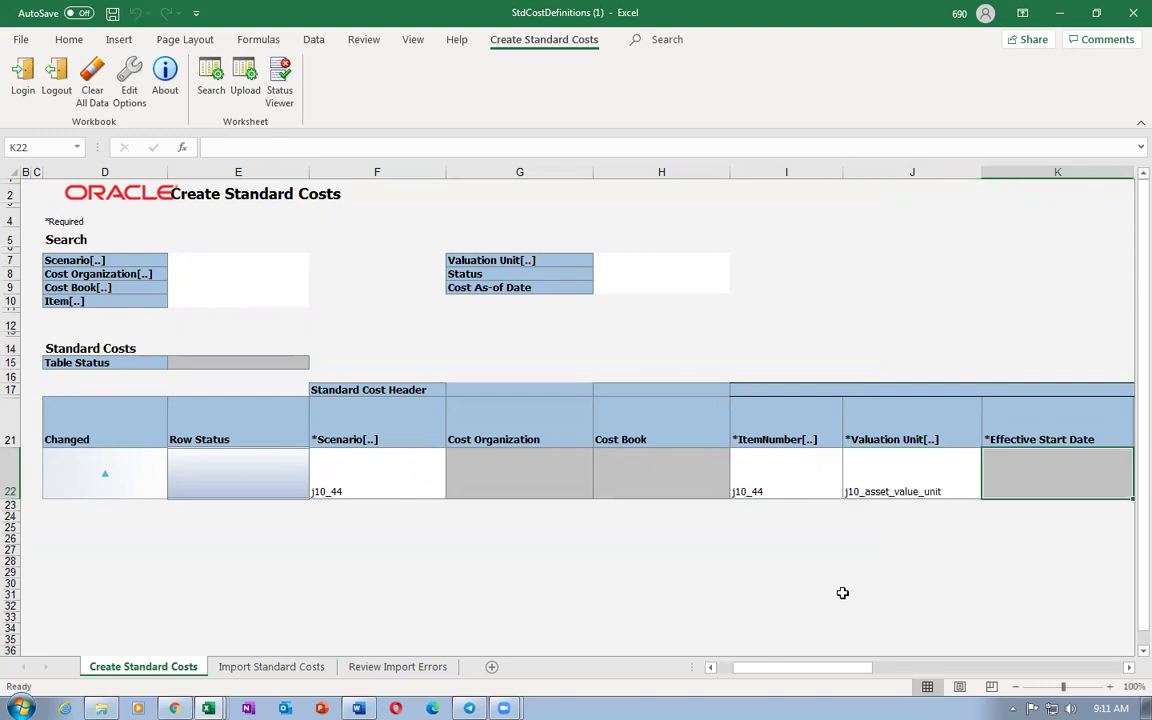
- Set the row's unit cost to 12.01 in the standard cost details
{"action": "left_click_drag", "start_coordinate": [755, 679], "coordinate": [818, 679]}
{"action": "left_click", "coordinate": [652, 474]}
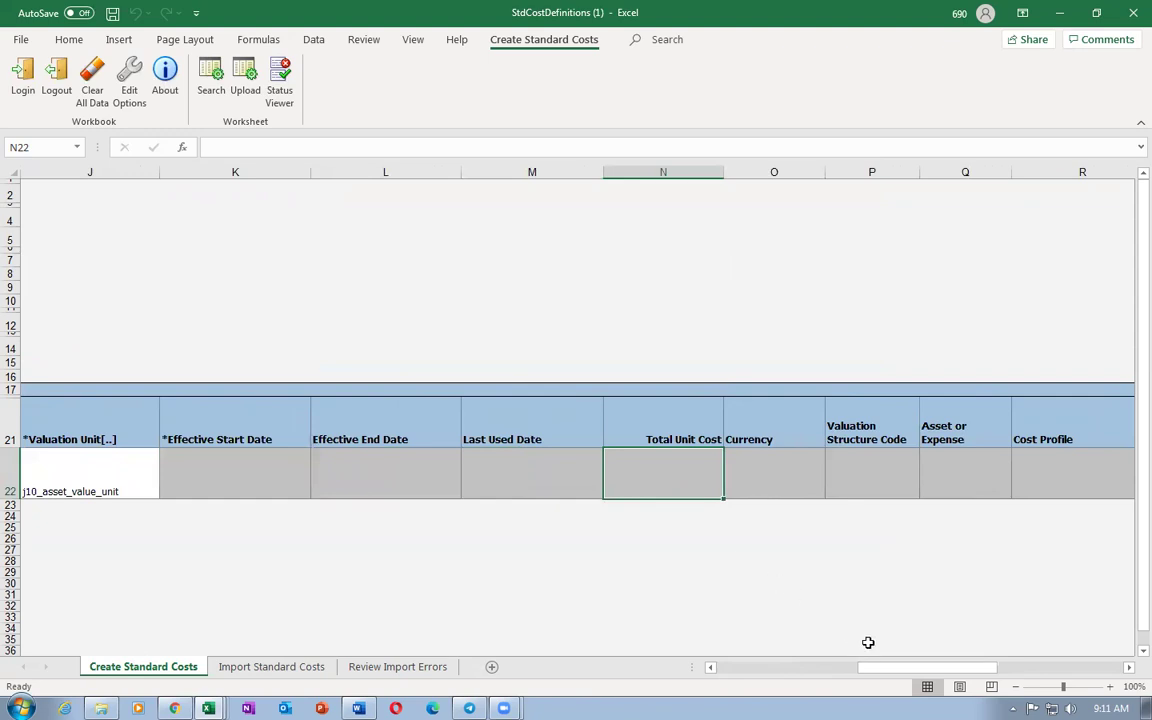
{"action": "left_click_drag", "start_coordinate": [869, 676], "coordinate": [982, 678]}
{"action": "left_click", "coordinate": [978, 461]}
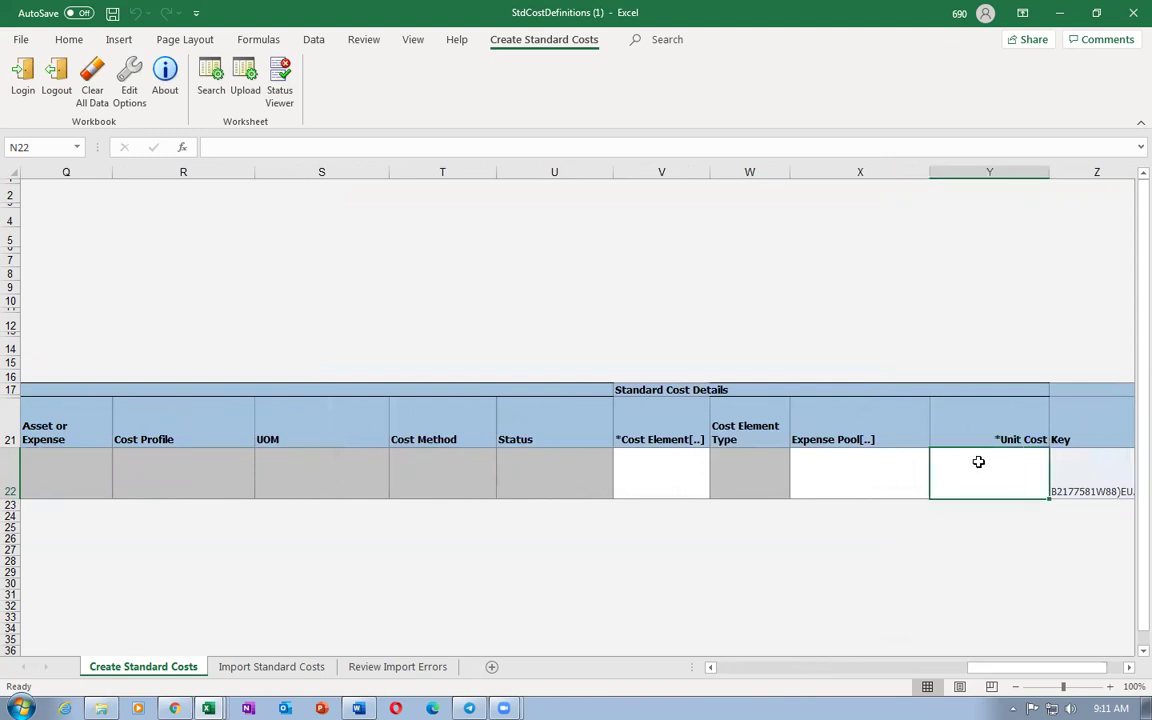
{"action": "type", "text": "12"}
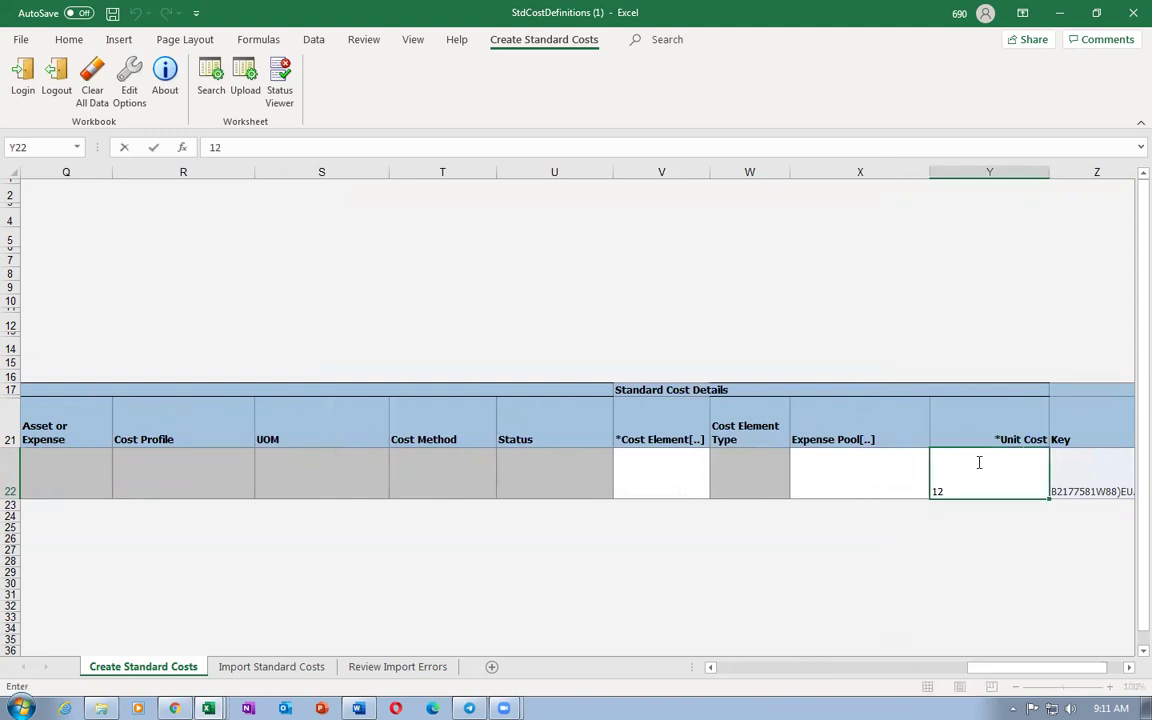
{"action": "type", "text": ".01"}
{"action": "left_click", "coordinate": [866, 573]}
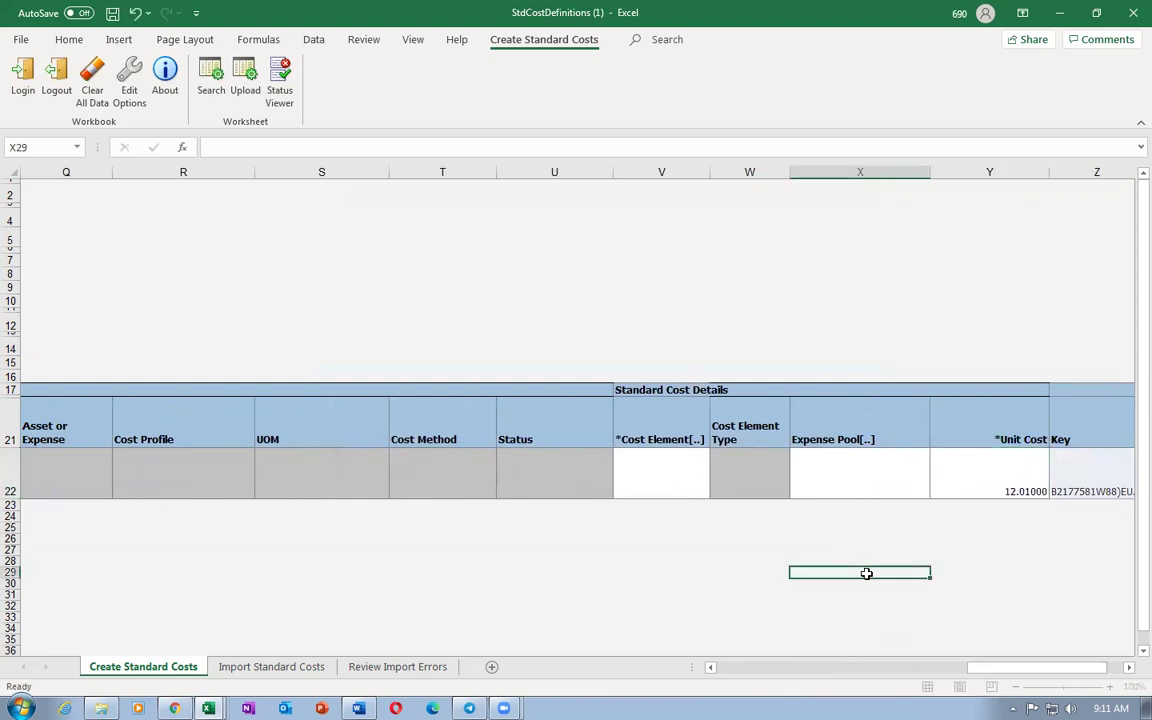
- Try entering j10_iyem_price as the row's cost element
{"action": "left_click", "coordinate": [640, 472]}
{"action": "type", "text": "j10_iyem_"}
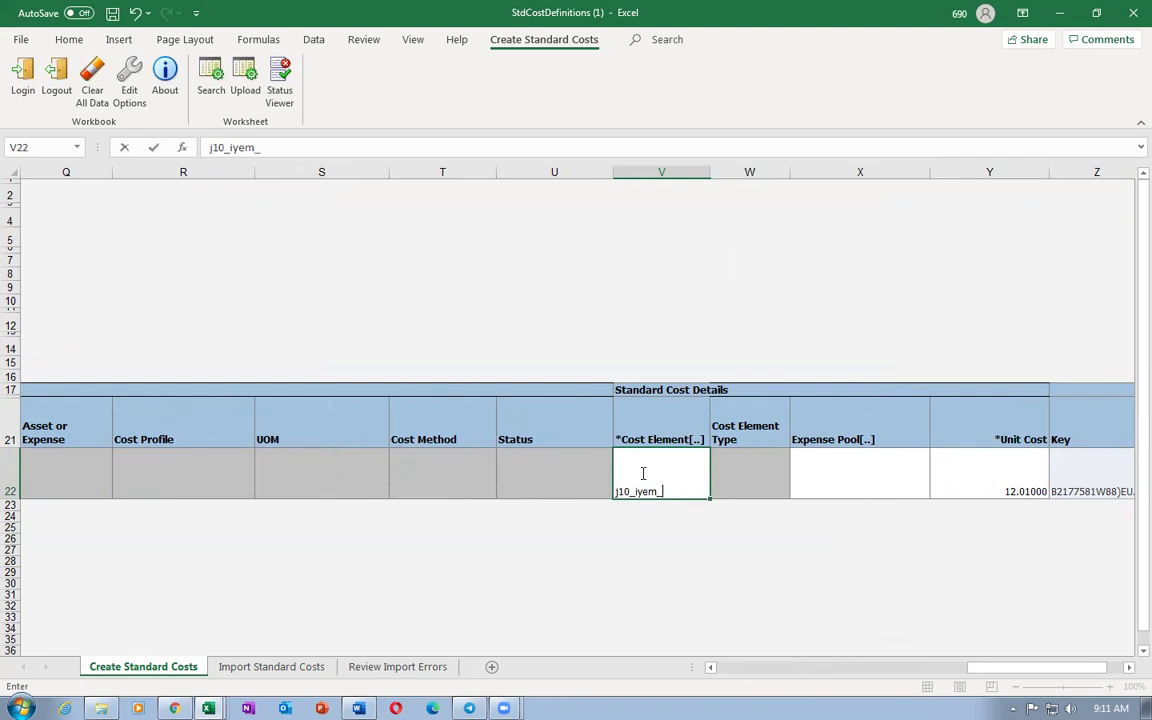
{"action": "type", "text": "price"}
{"action": "key", "text": "Left"}
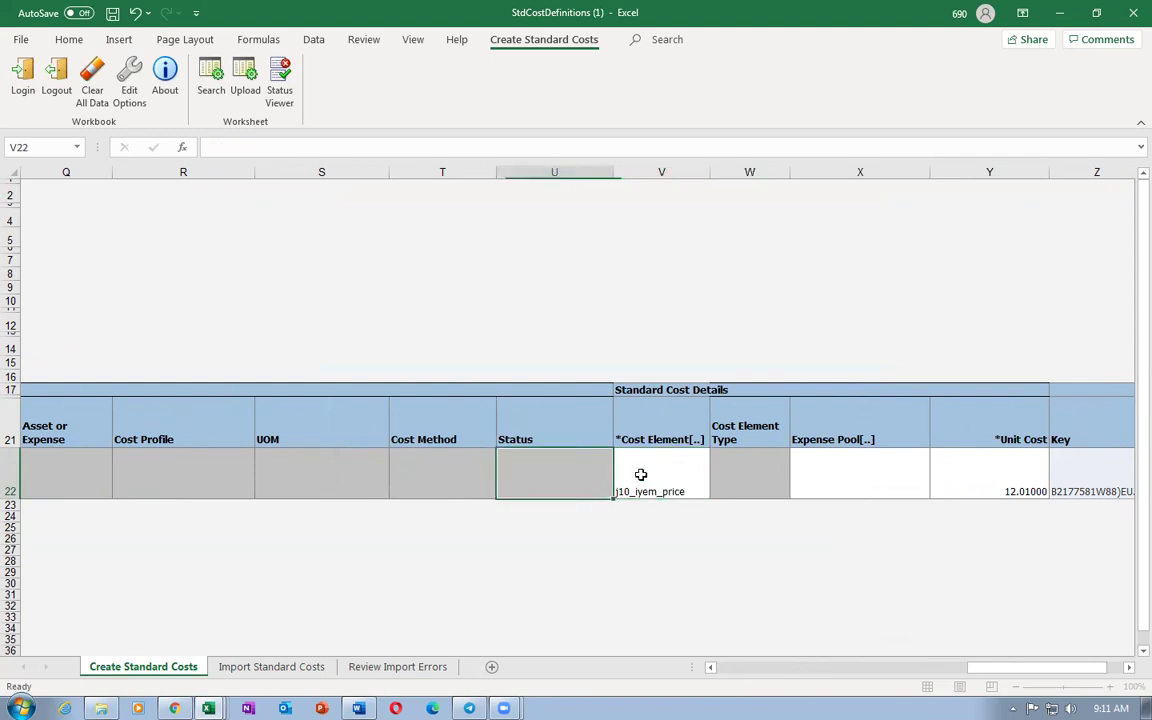
- Search the cost element lookup for j10 and select j10_Item_price as the row's cost element
{"action": "left_click", "coordinate": [630, 491]}
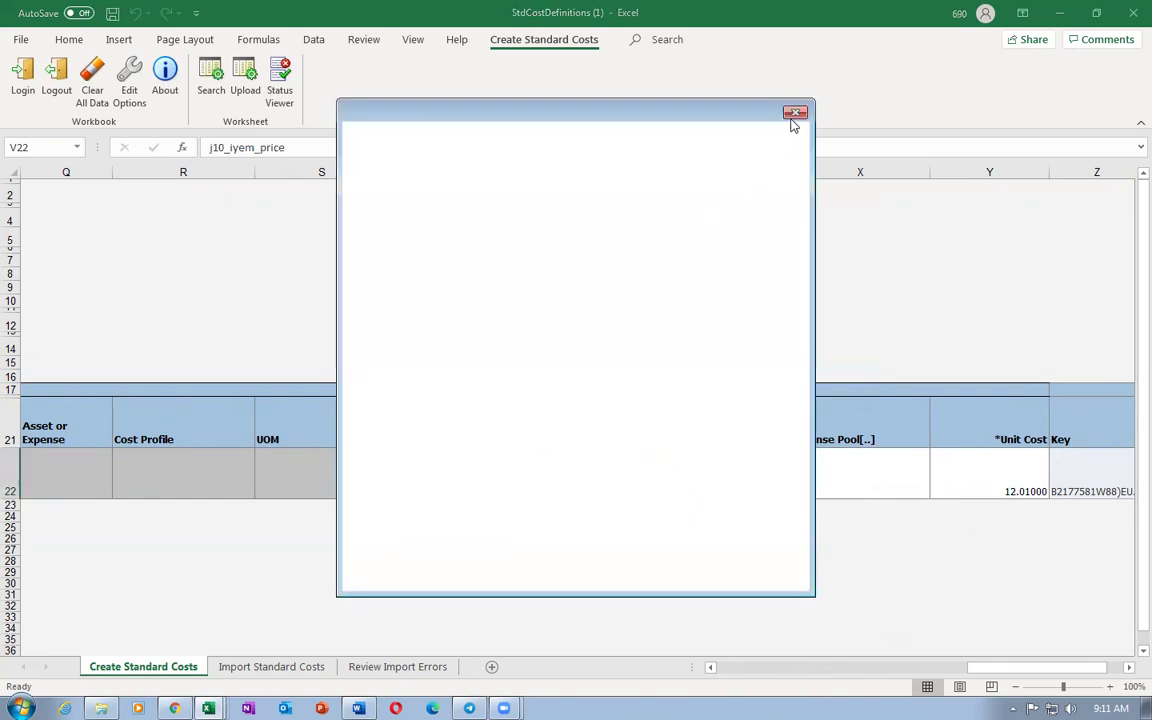
{"action": "left_click", "coordinate": [795, 113]}
{"action": "left_click", "coordinate": [649, 489]}
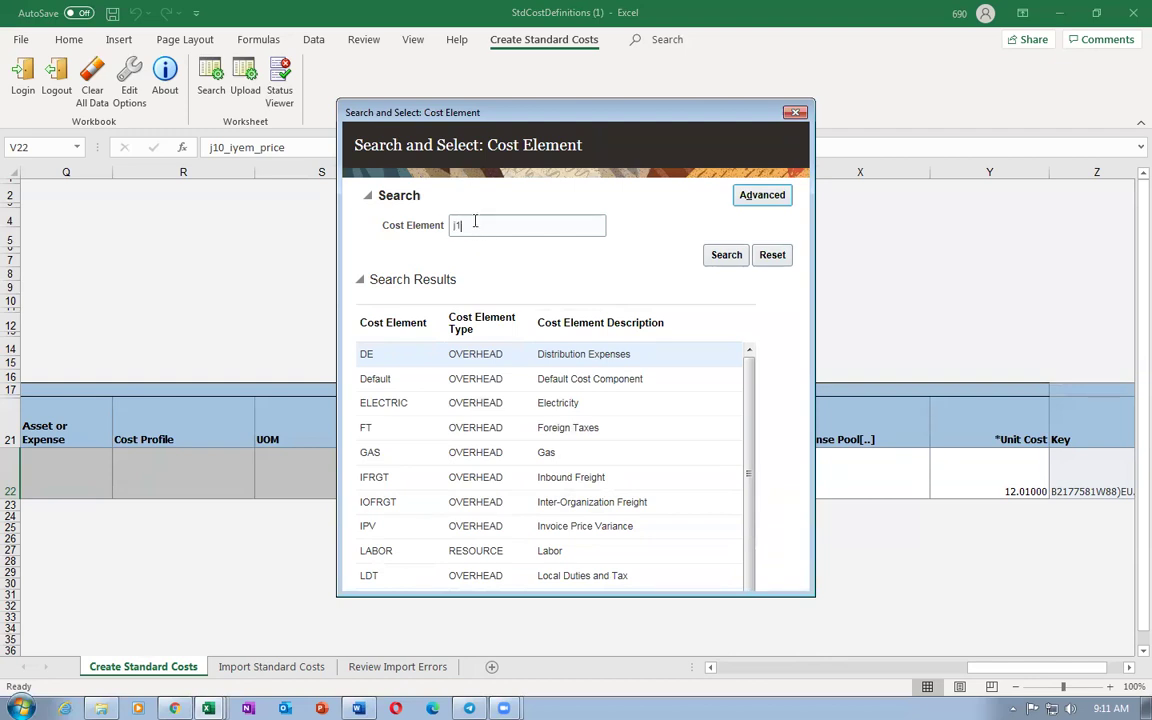
{"action": "left_click", "coordinate": [726, 255]}
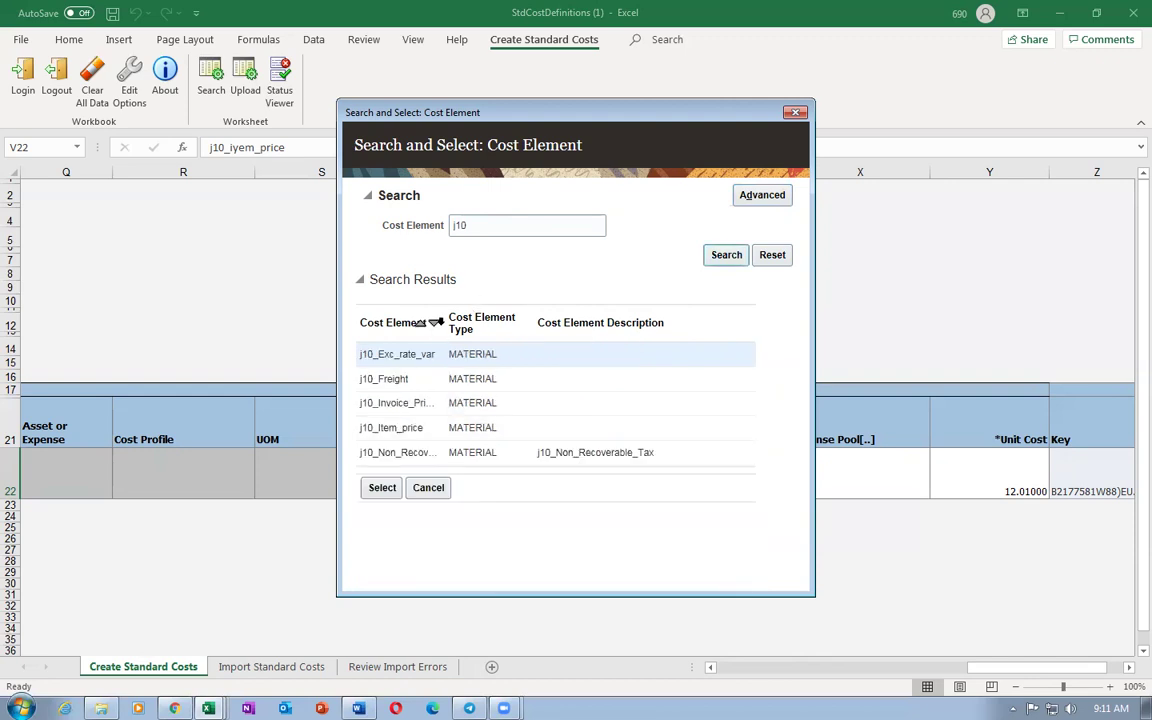
{"action": "left_click_drag", "start_coordinate": [527, 330], "coordinate": [506, 335]}
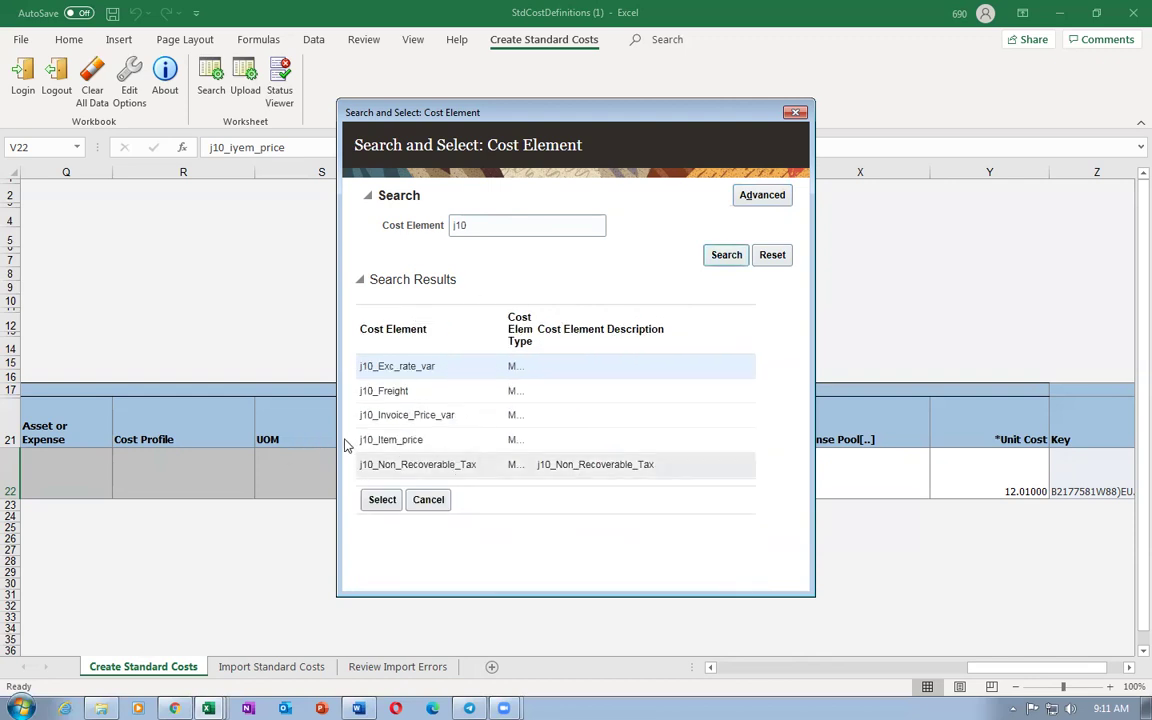
{"action": "left_click", "coordinate": [392, 440]}
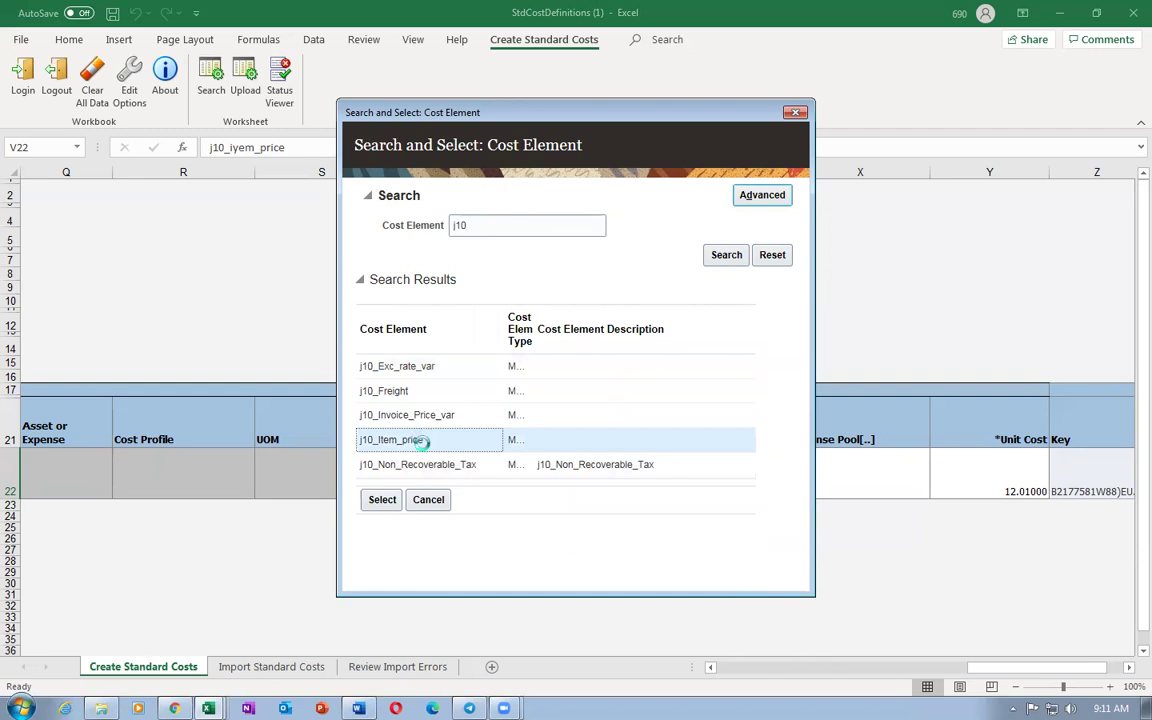
{"action": "left_click", "coordinate": [382, 499]}
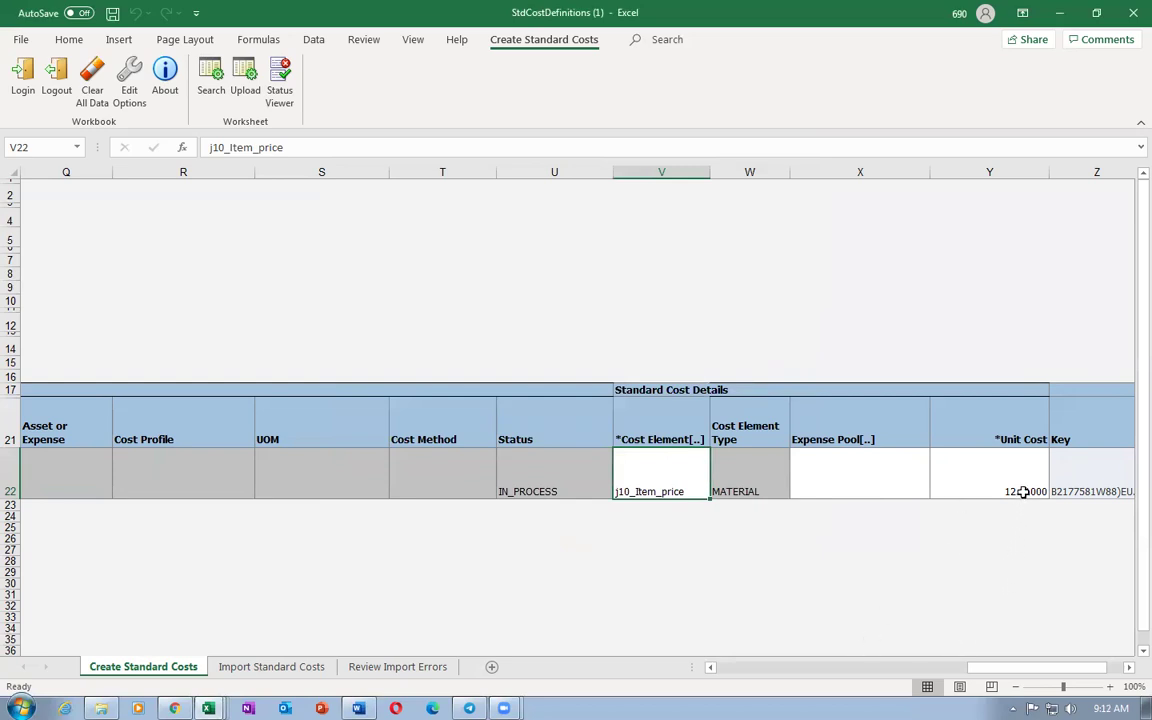
- Upload the new standard cost row, keeping the option to continue with subsequent rows on failure, and read the row's message in the Status Viewer
{"action": "left_click_drag", "start_coordinate": [1008, 670], "coordinate": [730, 673]}
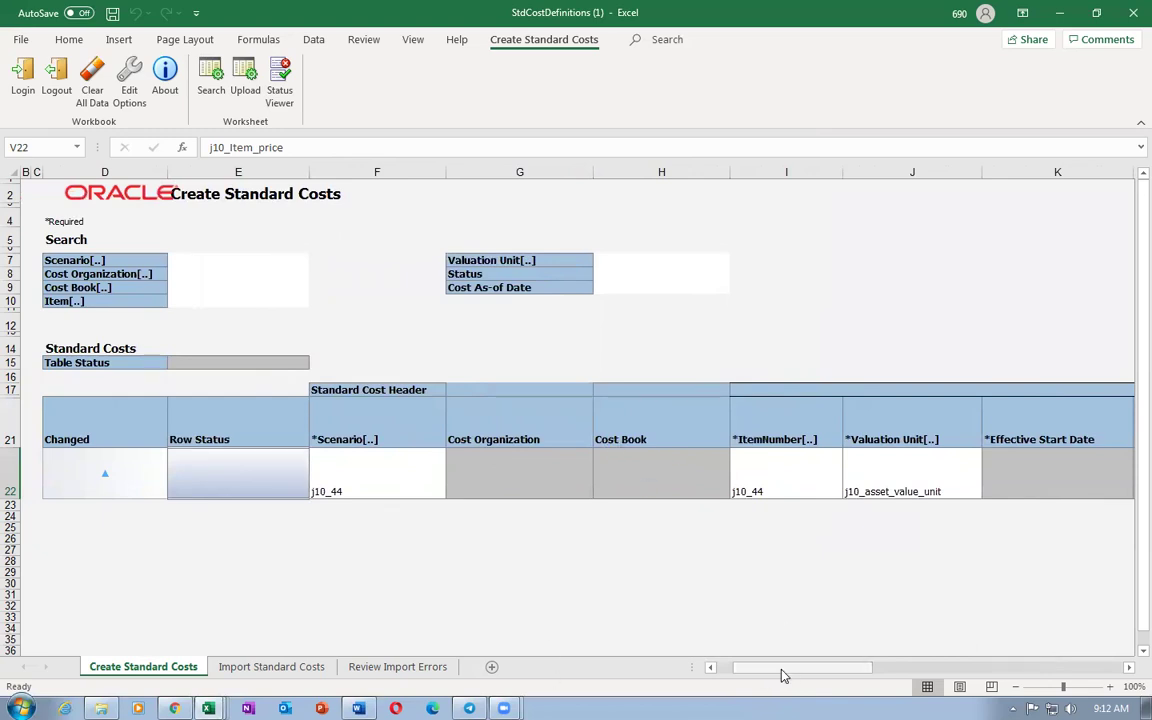
{"action": "left_click_drag", "start_coordinate": [805, 676], "coordinate": [470, 672]}
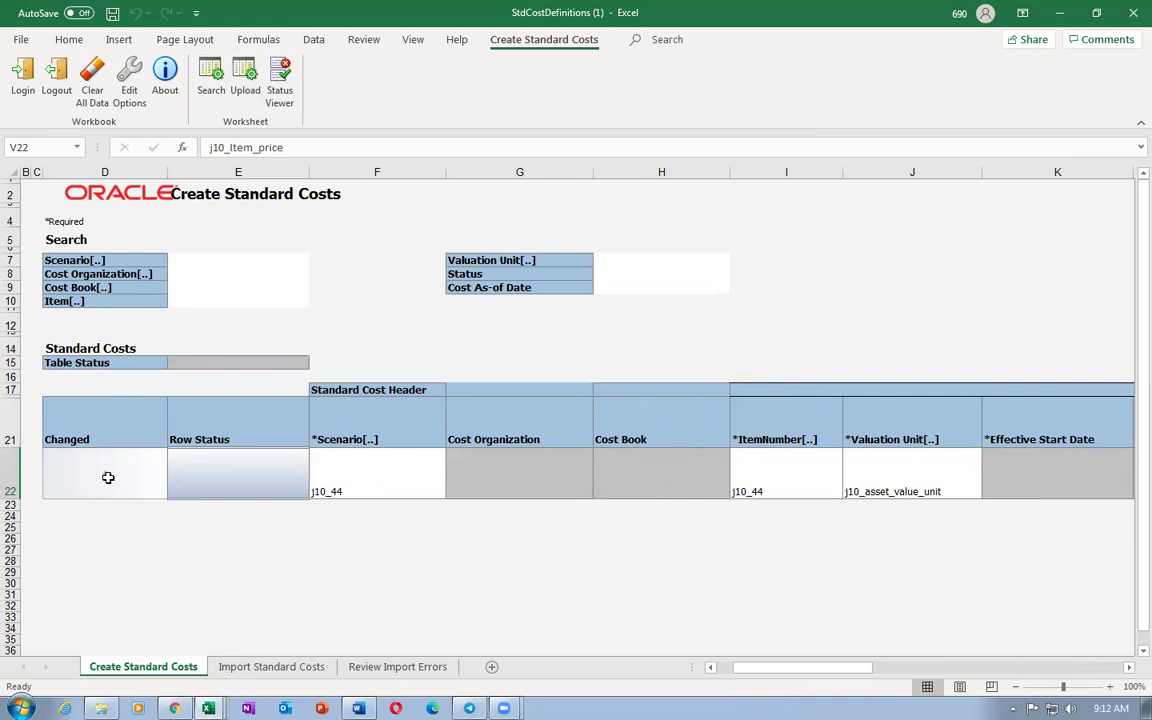
{"action": "left_click", "coordinate": [245, 82]}
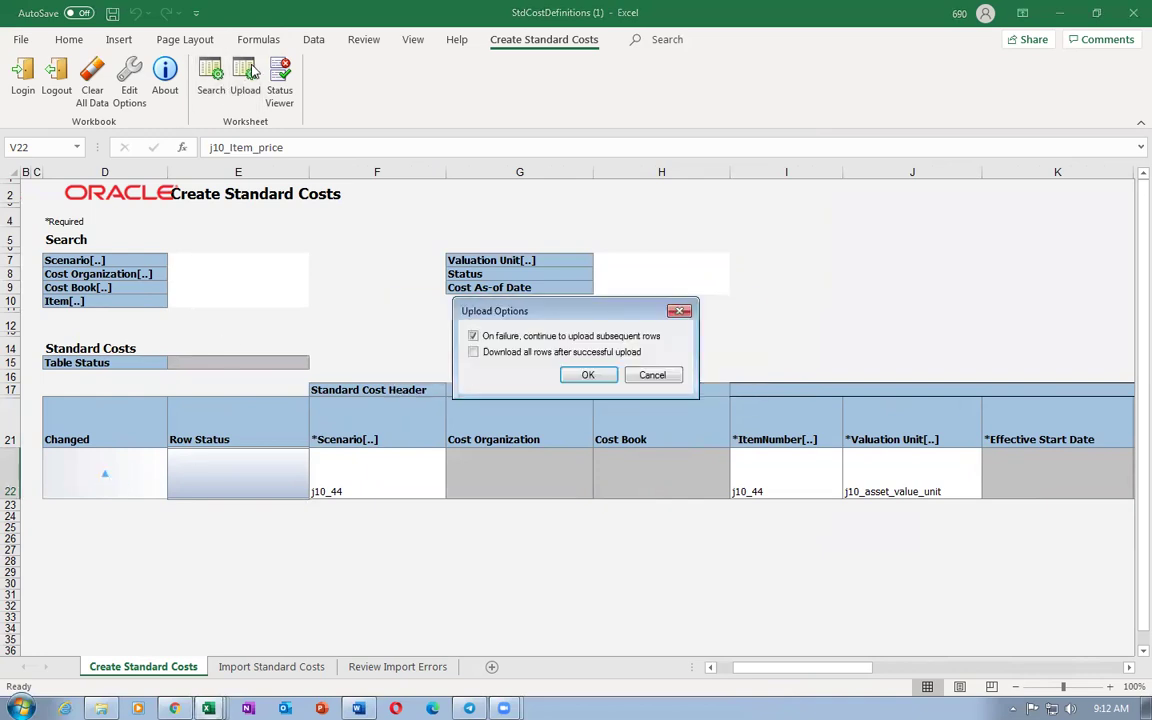
{"action": "left_click", "coordinate": [587, 375]}
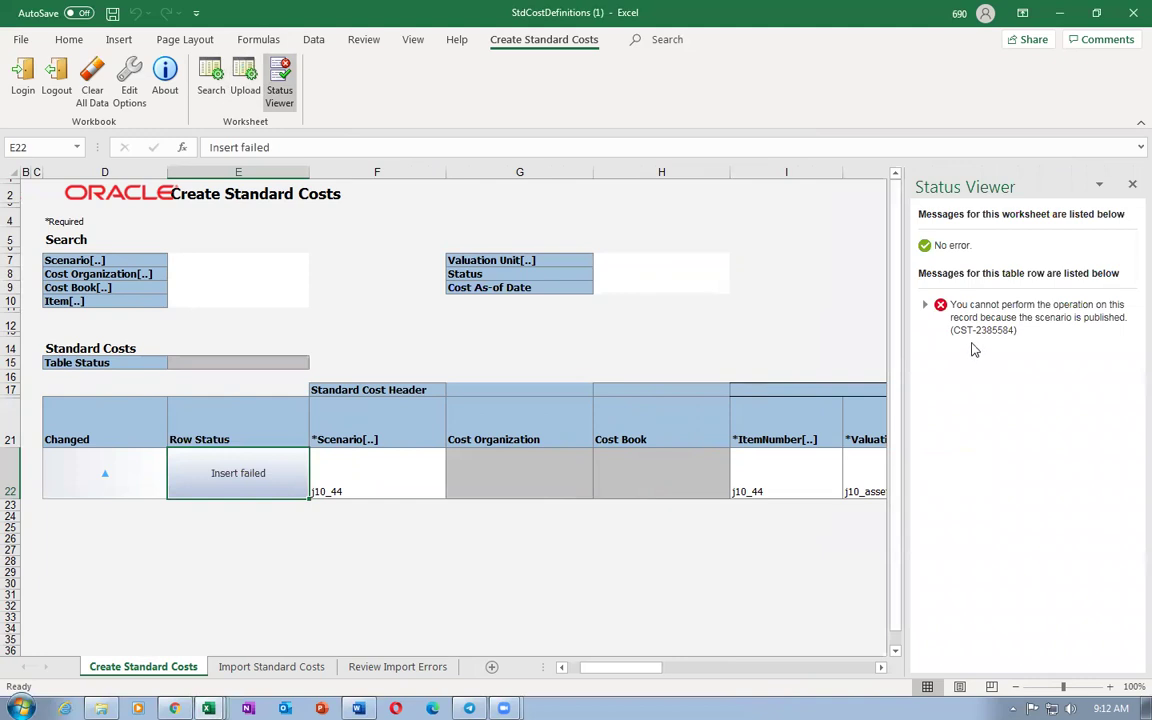
{"action": "left_click_drag", "start_coordinate": [963, 309], "coordinate": [1008, 333]}
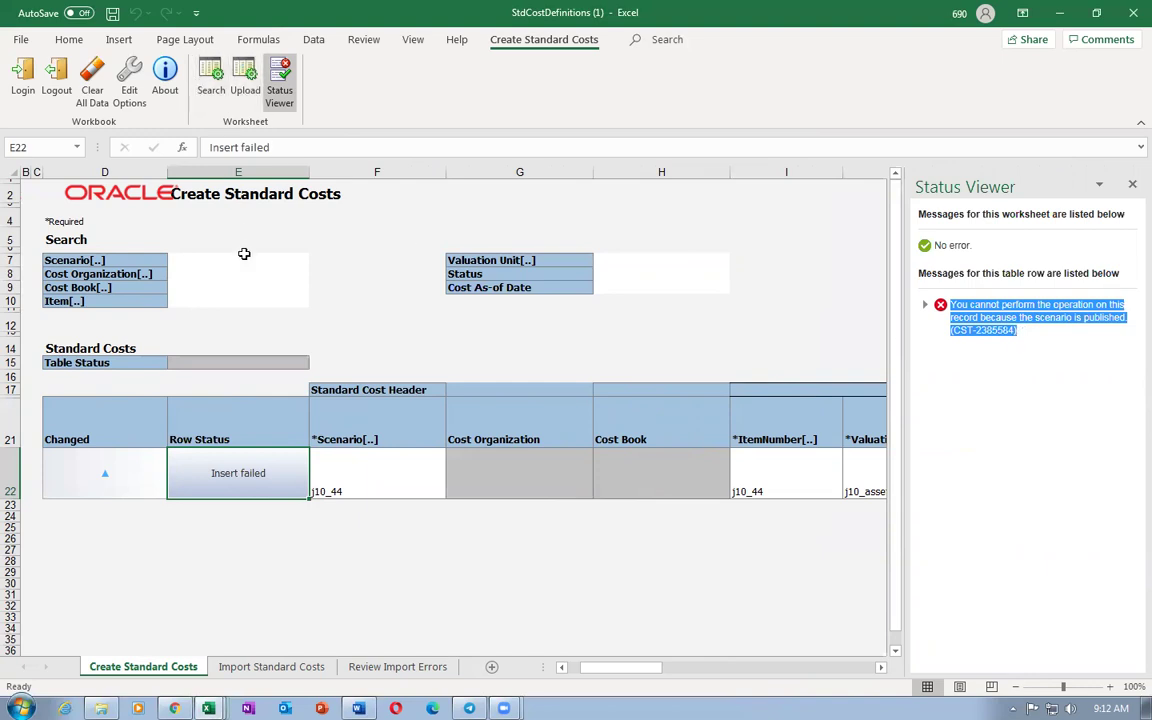
- Switch to the browser's Manage Standard Costs page and review all columns of the j10_44 cost record
{"action": "key", "text": "alt+Tab"}
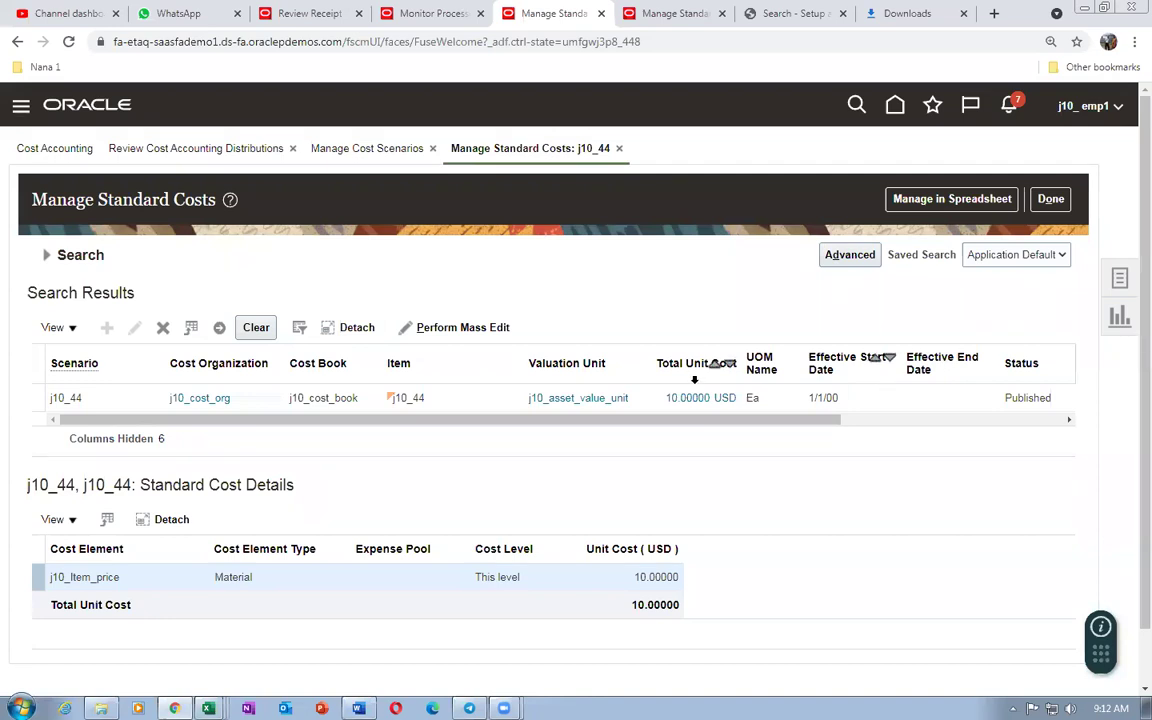
{"action": "left_click_drag", "start_coordinate": [600, 424], "coordinate": [930, 430]}
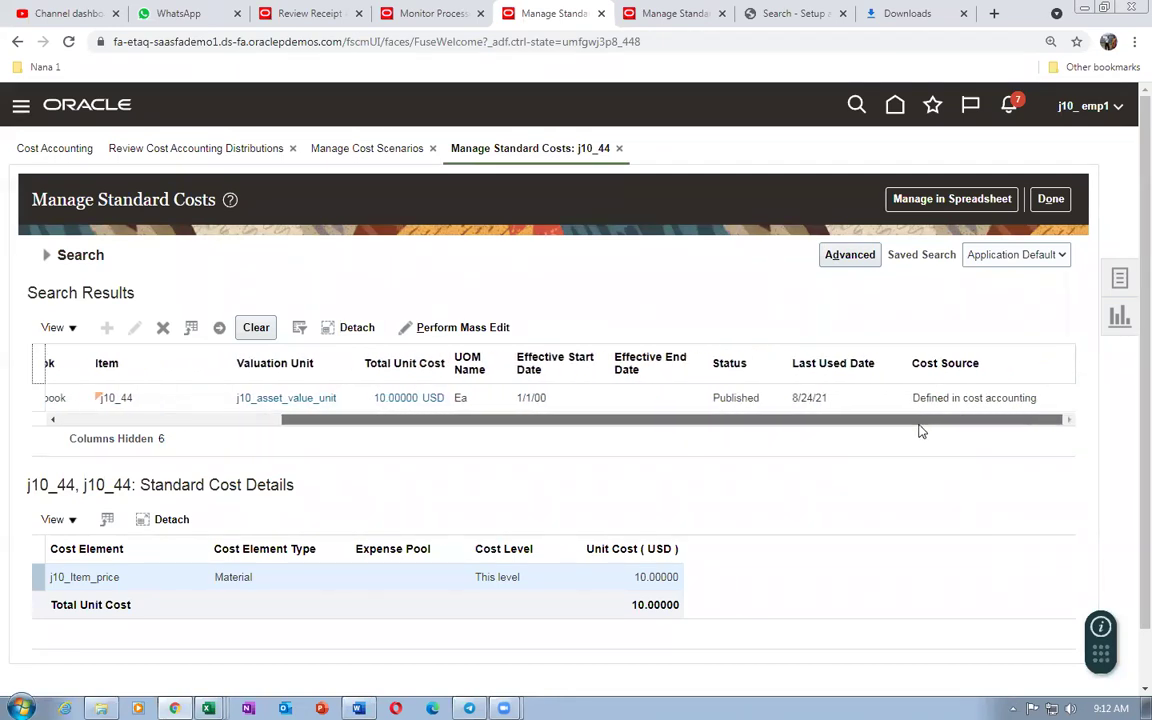
{"action": "left_click_drag", "start_coordinate": [920, 430], "coordinate": [406, 458]}
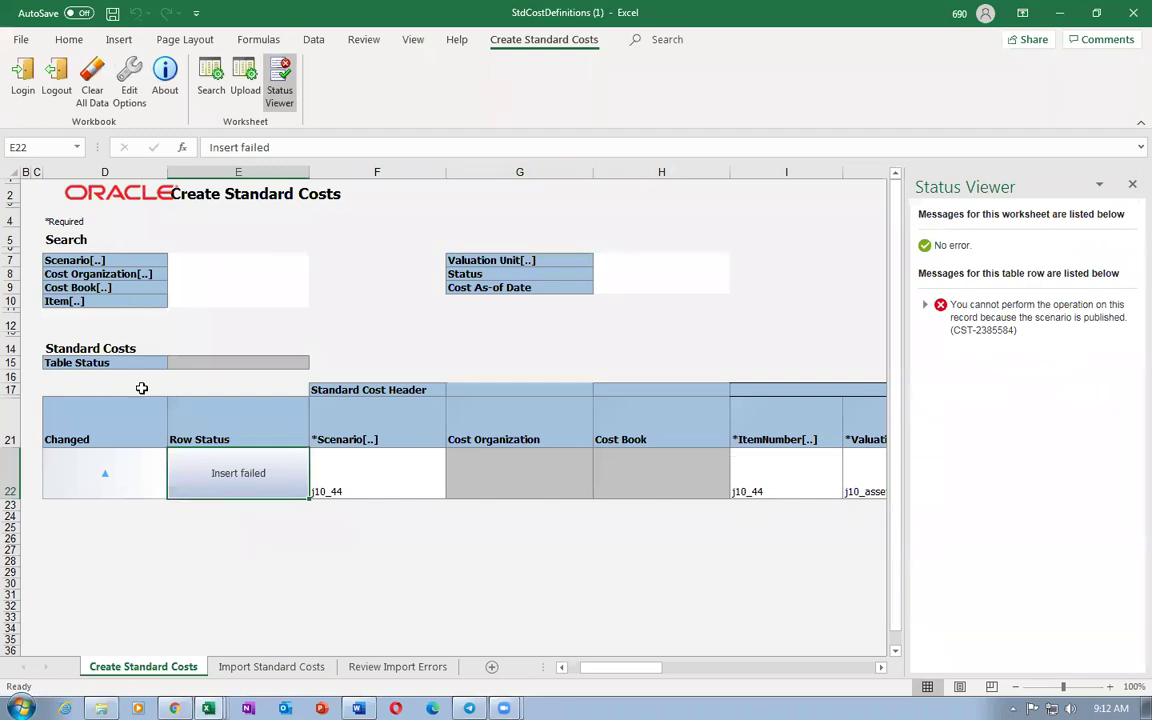
- Clear the Import Status criterion on the workbook's Import Standard Costs sheet
{"action": "left_click", "coordinate": [249, 667]}
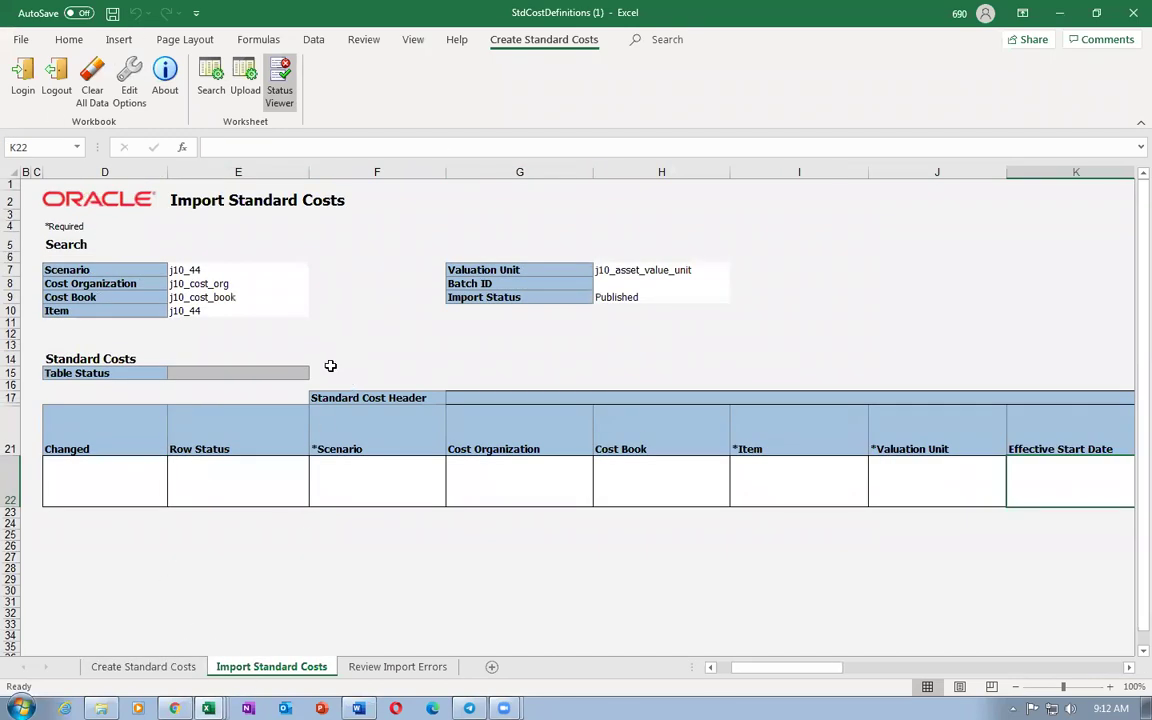
{"action": "left_click", "coordinate": [619, 299]}
{"action": "key", "text": "Delete"}
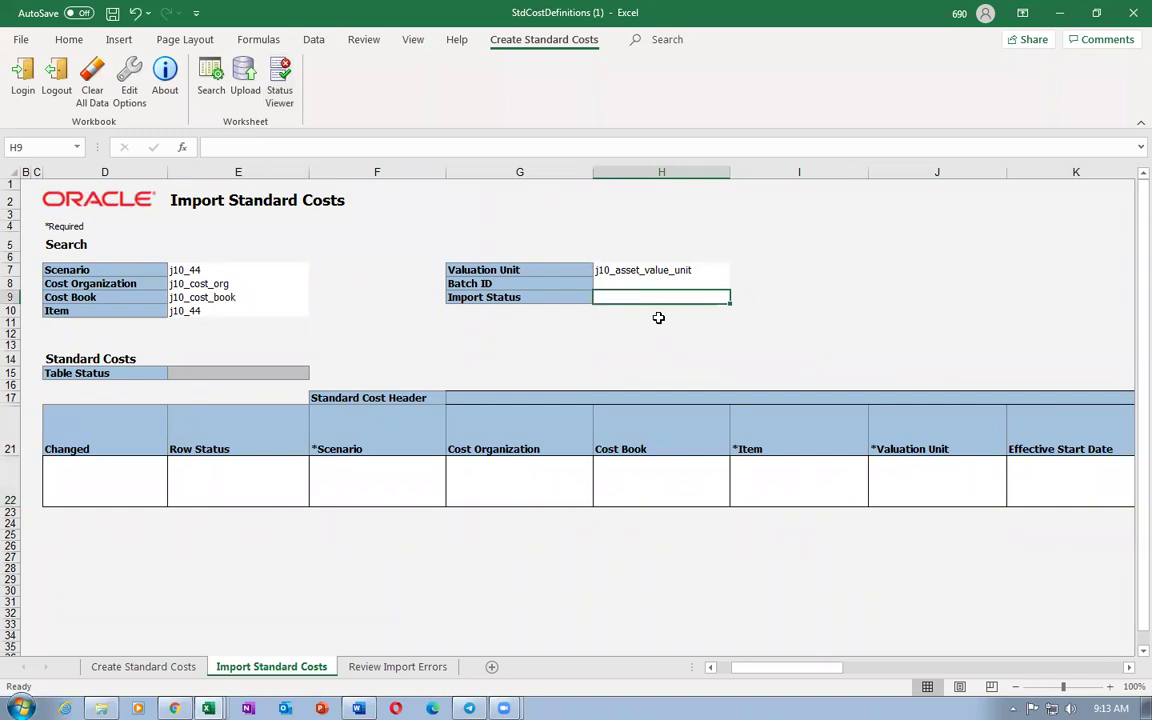
- Close the Status Viewer on the Create Standard Costs sheet and review the entered row across its columns
{"action": "left_click", "coordinate": [160, 668]}
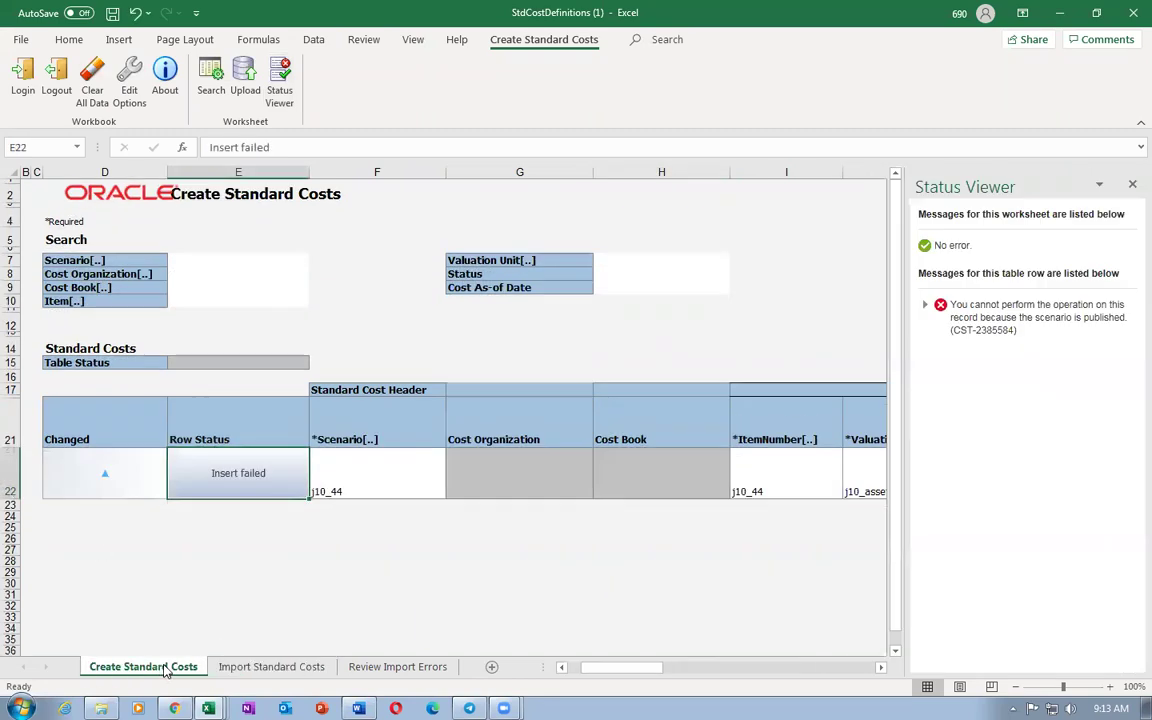
{"action": "left_click", "coordinate": [1132, 185]}
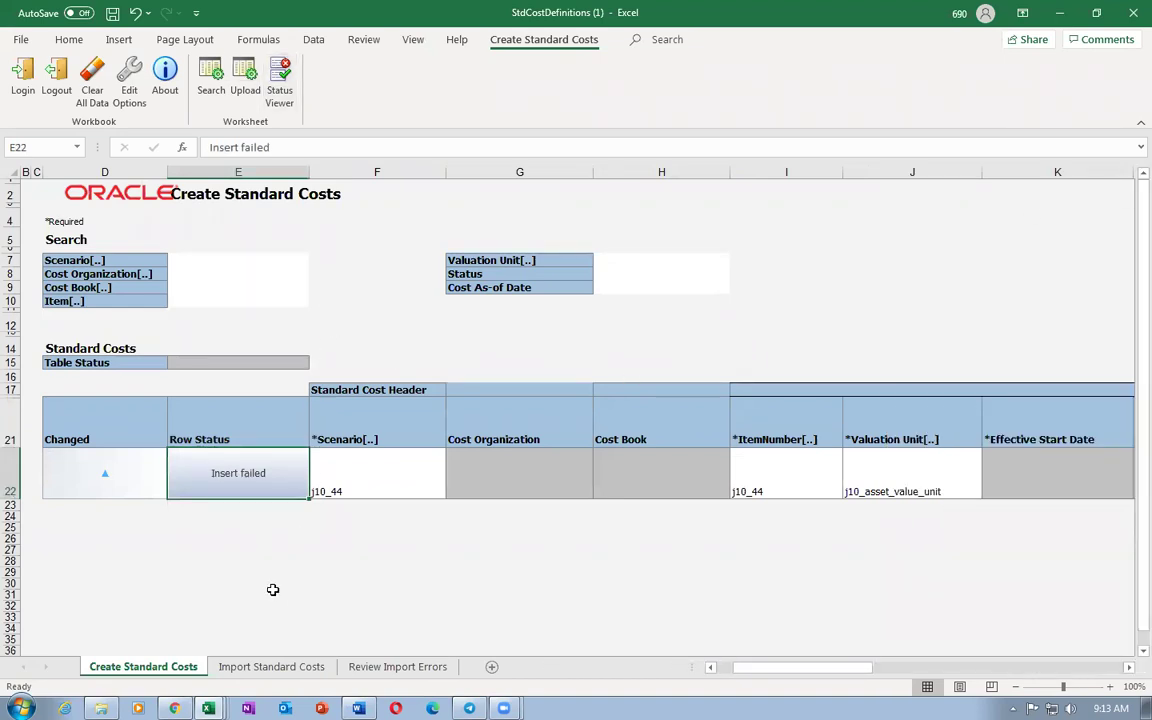
{"action": "left_click_drag", "start_coordinate": [733, 672], "coordinate": [985, 668]}
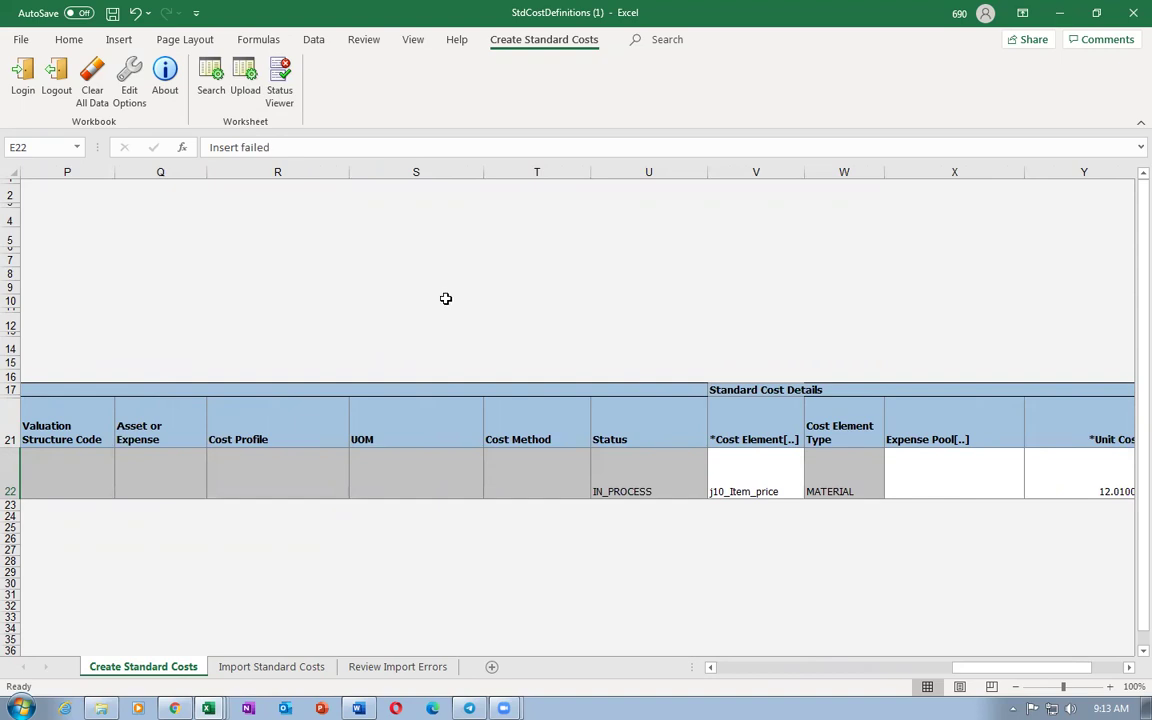
{"action": "left_click_drag", "start_coordinate": [977, 672], "coordinate": [760, 676]}
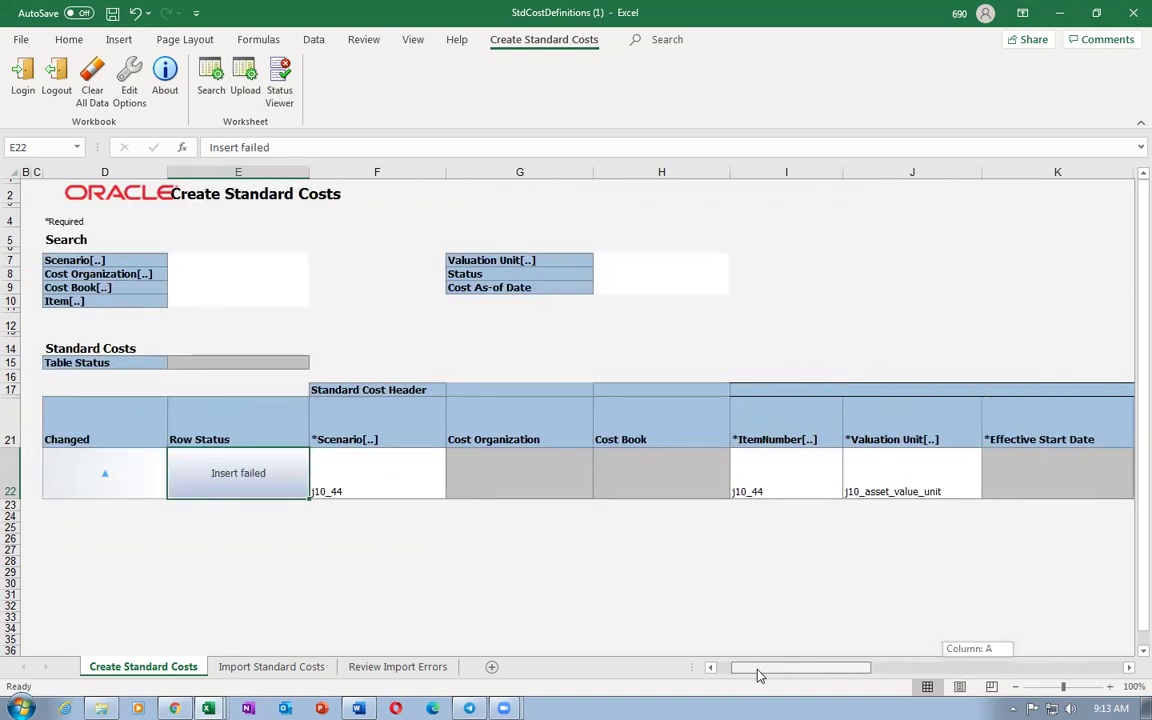
{"action": "left_click", "coordinate": [484, 346]}
{"action": "left_click", "coordinate": [480, 325]}
{"action": "left_click", "coordinate": [486, 303]}
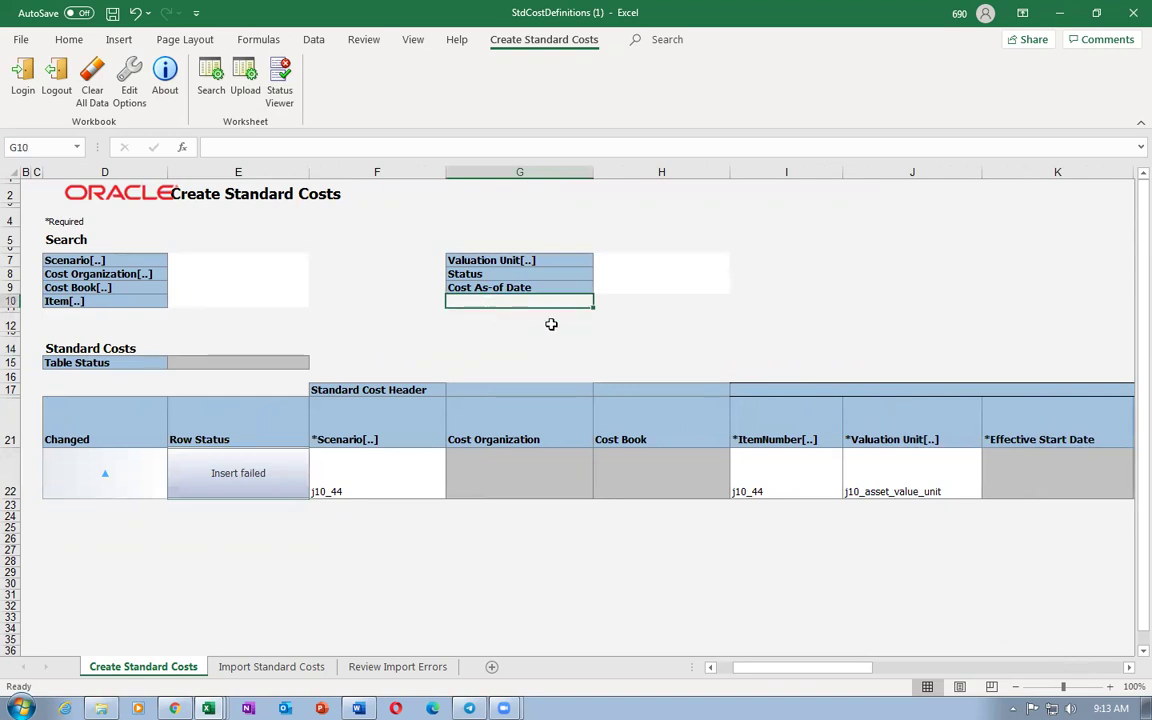
{"action": "left_click", "coordinate": [610, 301]}
{"action": "left_click", "coordinate": [797, 301]}
{"action": "left_click", "coordinate": [885, 305]}
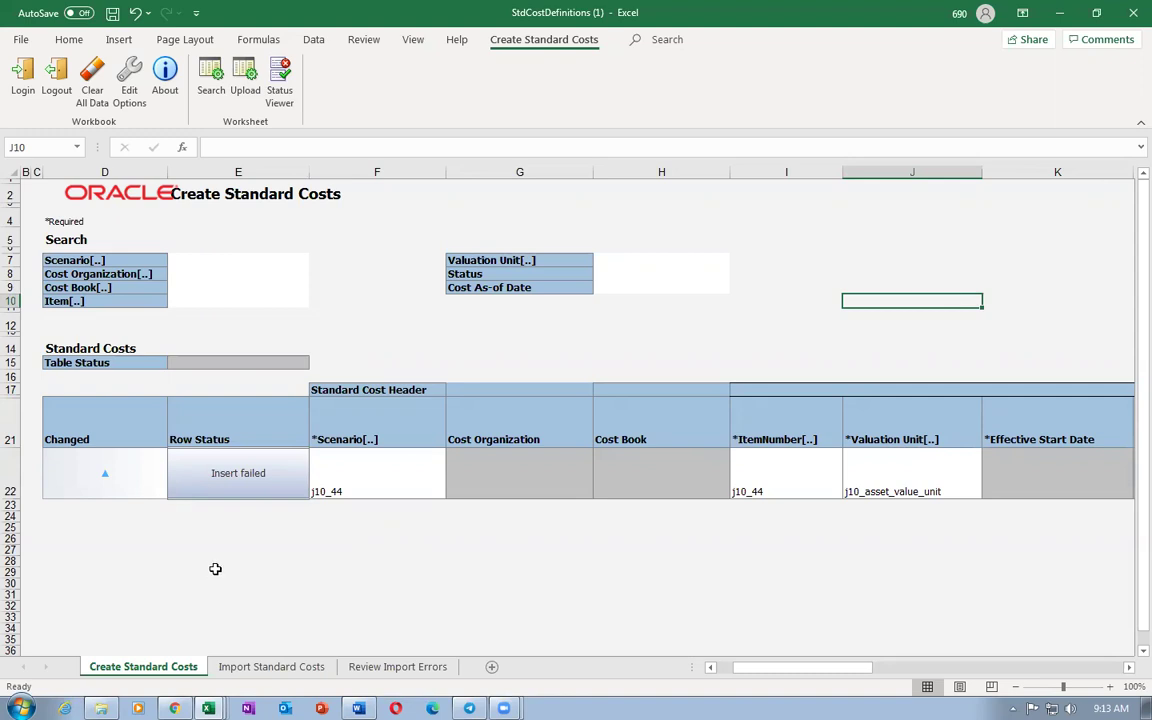
- Return to the Import Standard Costs sheet
{"action": "left_click_drag", "start_coordinate": [758, 670], "coordinate": [864, 663]}
{"action": "left_click", "coordinate": [258, 672]}
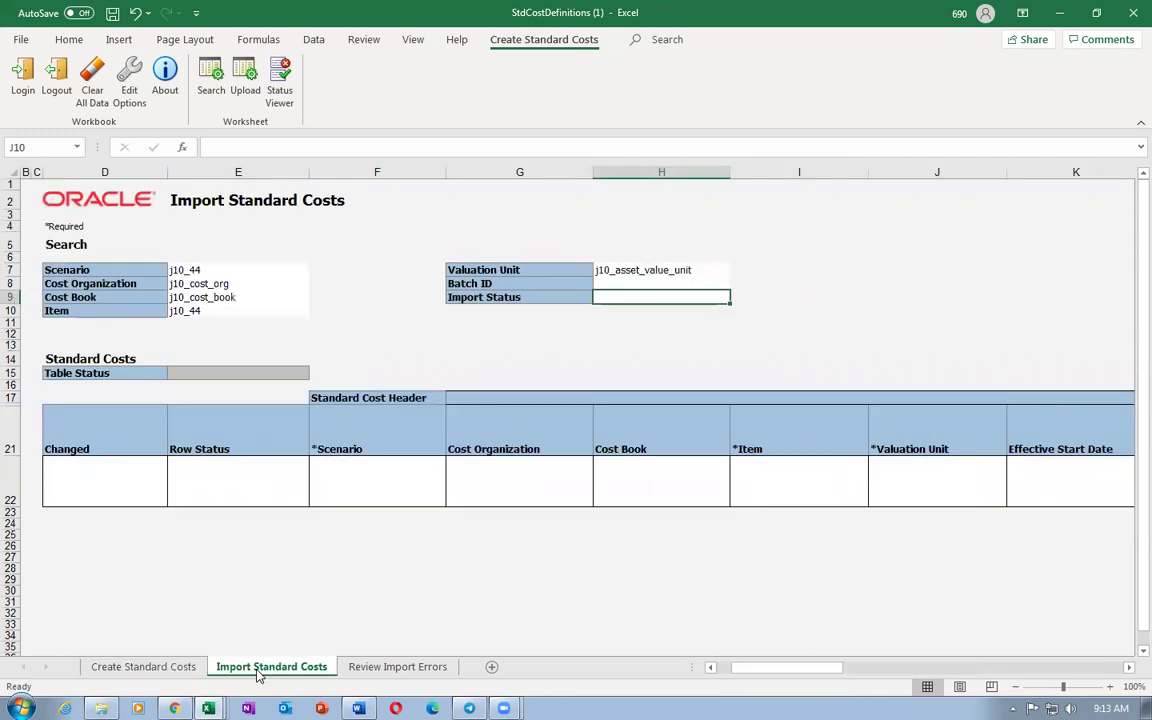